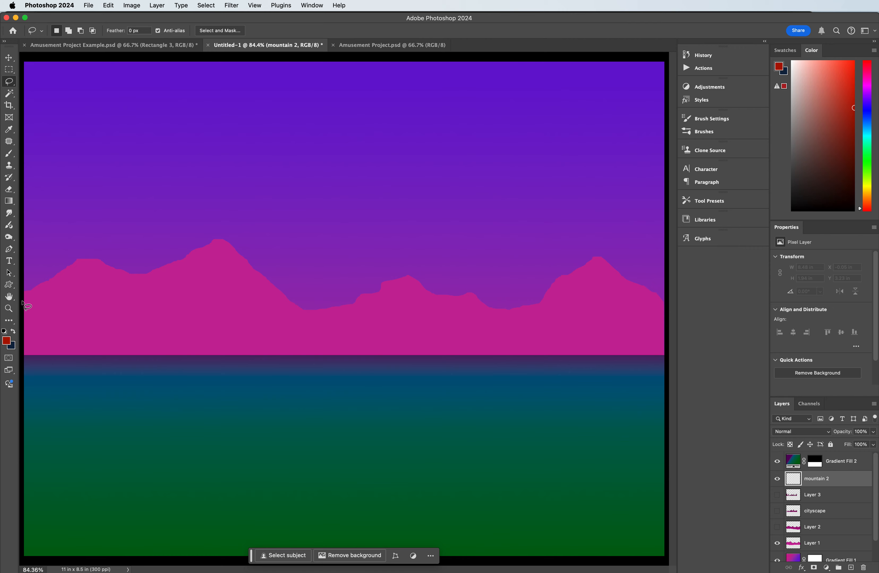
Step: Lasso a mountain ridge about 11 by 2.5 in across the canvas and set the foreground colour to darker pink a6177f
mouse_move(24, 302)
mouse_down()
mouse_move(71, 280)
mouse_move(124, 315)
mouse_move(147, 317)
mouse_move(168, 284)
mouse_move(191, 269)
mouse_move(233, 315)
mouse_move(265, 332)
mouse_move(320, 280)
mouse_move(337, 282)
mouse_move(362, 309)
mouse_move(412, 321)
mouse_move(436, 270)
mouse_move(458, 317)
mouse_move(486, 339)
mouse_move(529, 289)
mouse_move(599, 321)
mouse_move(628, 304)
mouse_move(666, 312)
mouse_move(671, 367)
mouse_move(482, 414)
mouse_move(292, 380)
mouse_move(7, 363)
mouse_move(17, 363)
mouse_move(5, 302)
mouse_up()
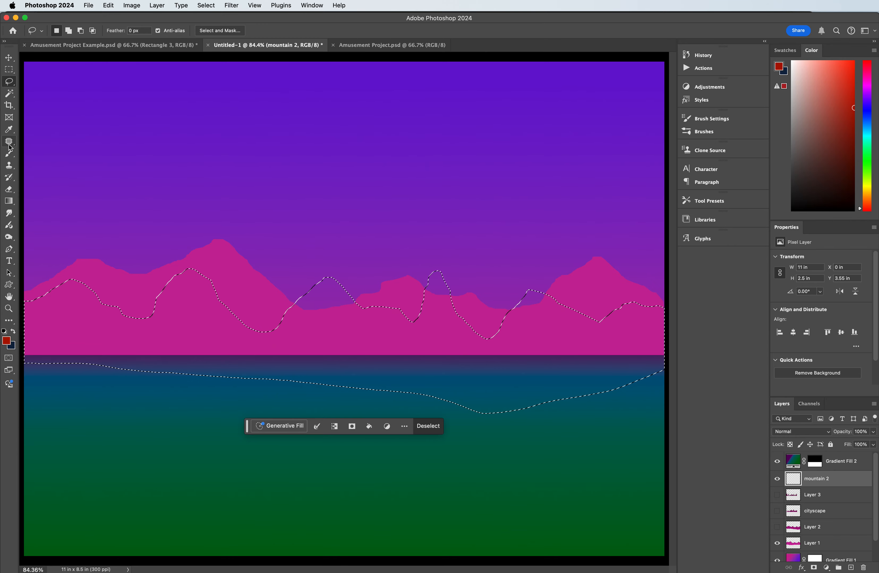
click(8, 129)
click(261, 293)
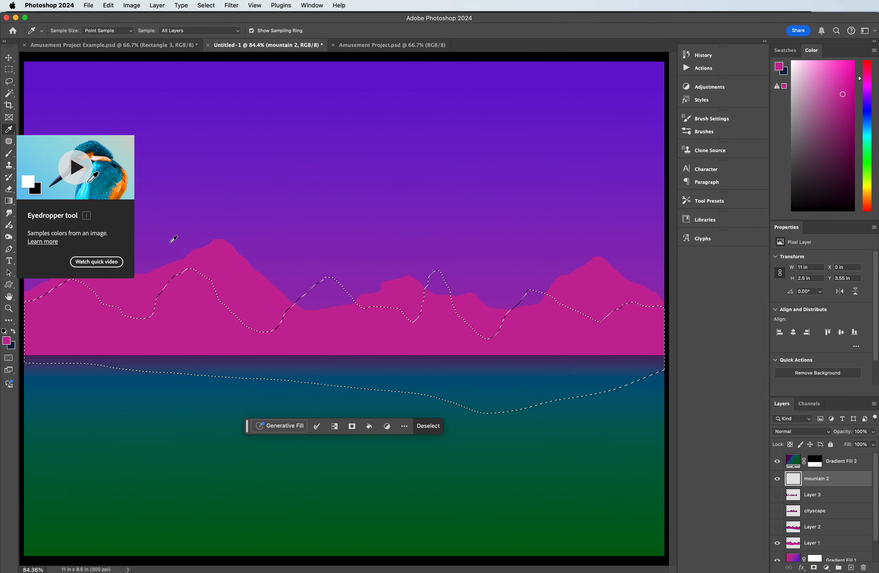
click(8, 344)
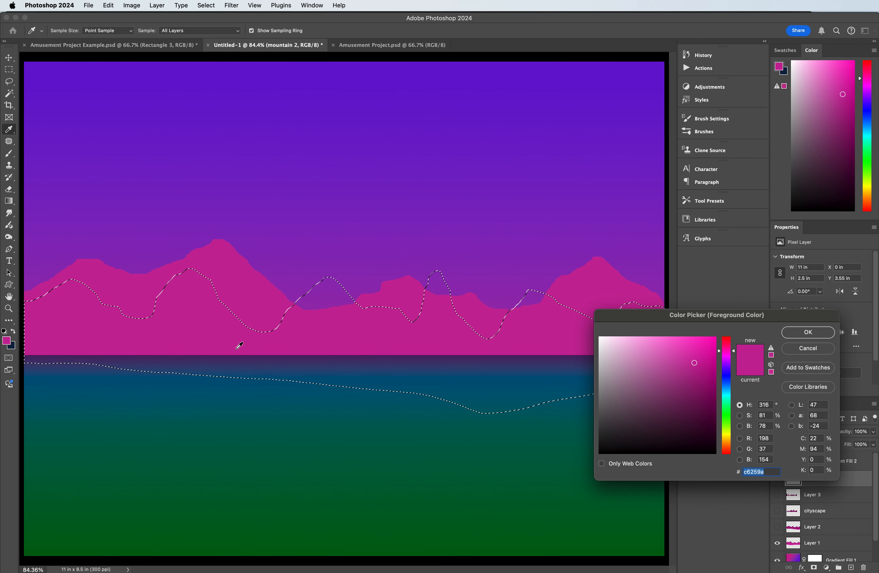
click(699, 377)
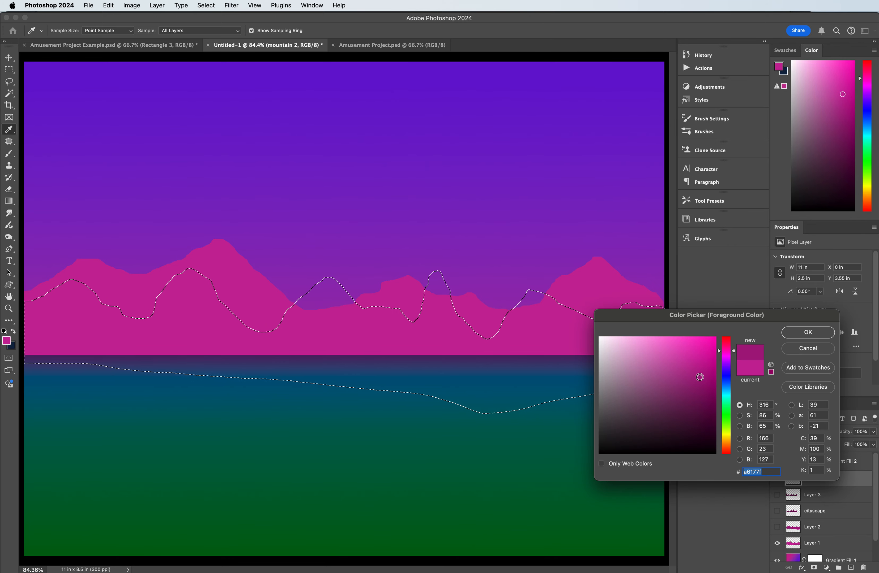
click(798, 334)
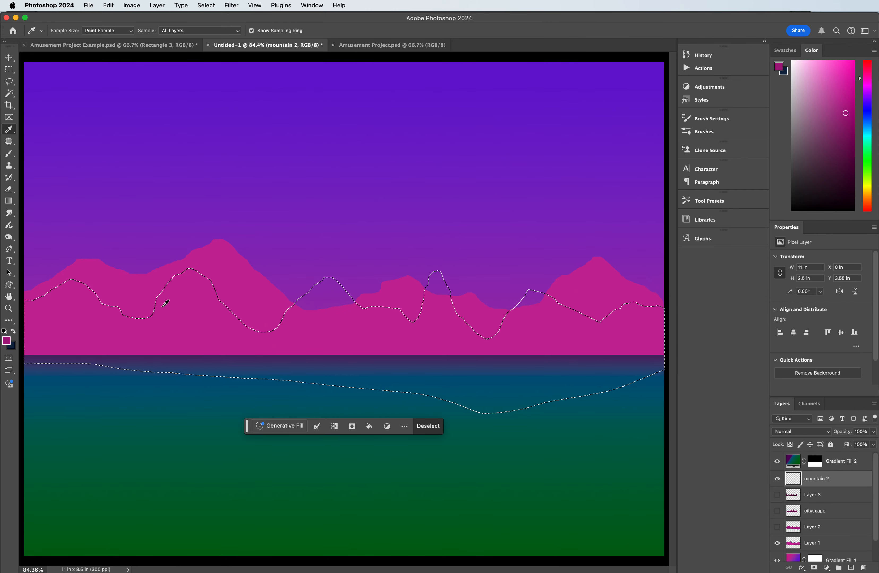
Step: Fill the selected ridge on the mountain 2 layer with the foreground colour using the Paint Bucket, and deselect
click(9, 201)
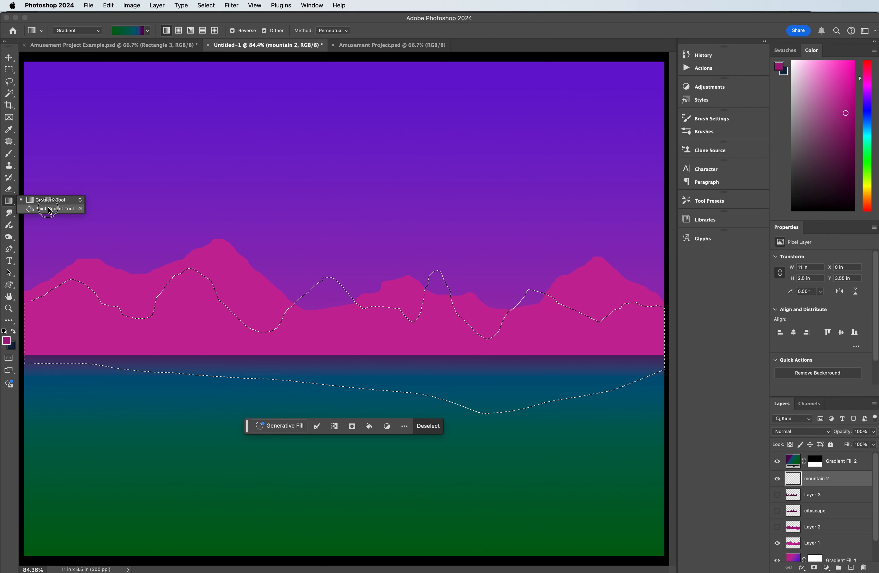
click(44, 208)
click(281, 346)
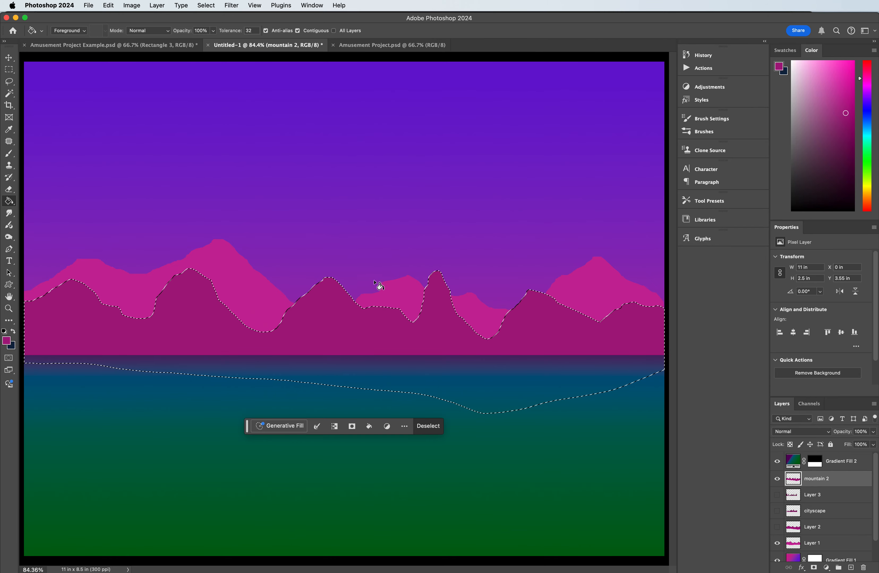
key(super+d)
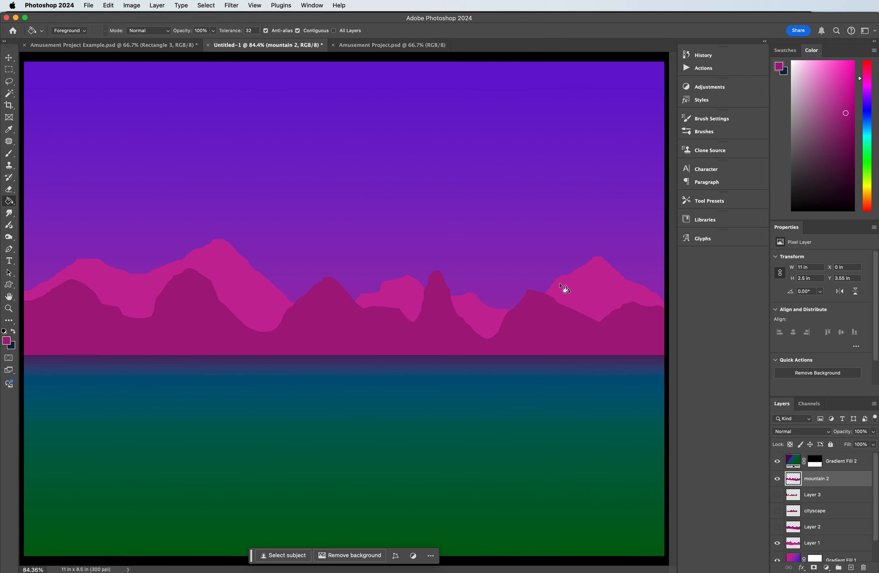
Step: Add a layer named mountain 3 and lasso a lower ridge about 11 by 1.84 in across the canvas
click(851, 567)
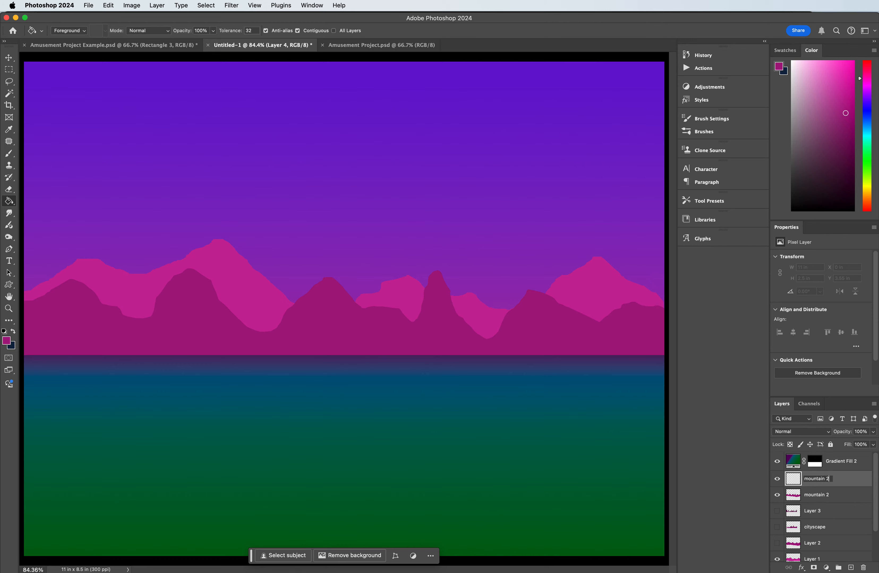
click(844, 484)
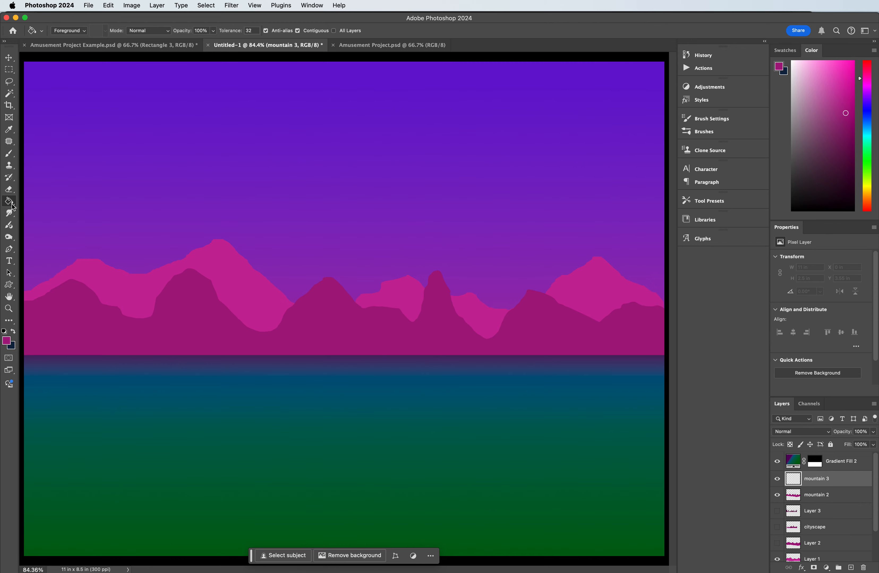
click(10, 81)
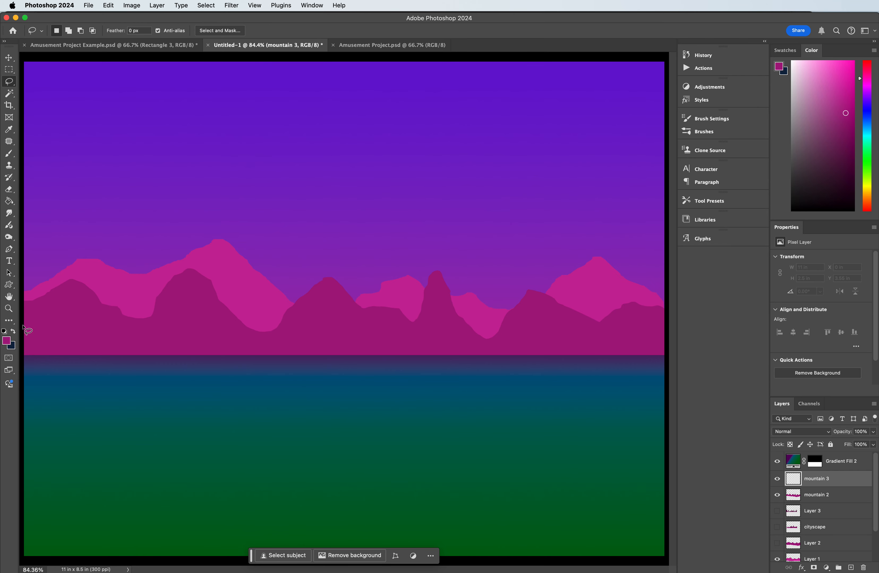
mouse_move(24, 325)
mouse_down()
mouse_move(53, 322)
mouse_move(80, 334)
mouse_move(122, 296)
mouse_move(137, 313)
mouse_move(158, 307)
mouse_move(220, 346)
mouse_move(260, 327)
mouse_move(362, 347)
mouse_move(425, 327)
mouse_move(463, 339)
mouse_move(505, 319)
mouse_move(525, 327)
mouse_move(558, 294)
mouse_move(590, 335)
mouse_move(672, 337)
mouse_move(678, 369)
mouse_move(306, 388)
mouse_move(34, 367)
mouse_move(17, 362)
mouse_move(11, 337)
mouse_up()
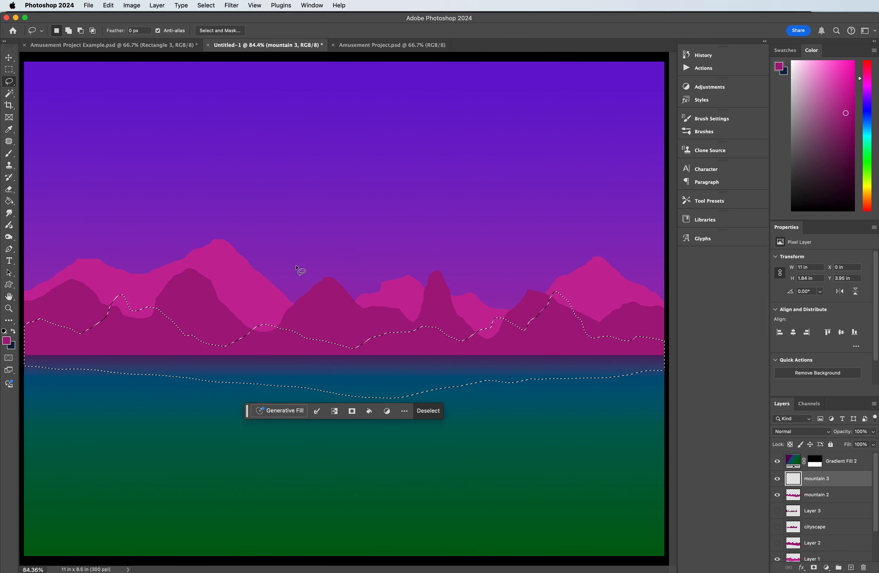
Step: Set the foreground colour to dark purple 710d8a and fill the selected ridge on the mountain 3 layer
click(9, 203)
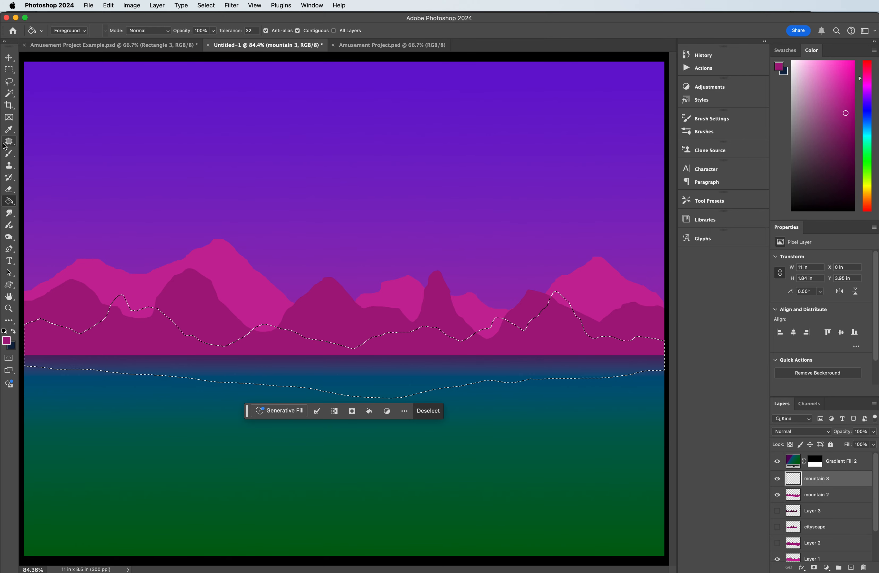
click(9, 130)
click(196, 313)
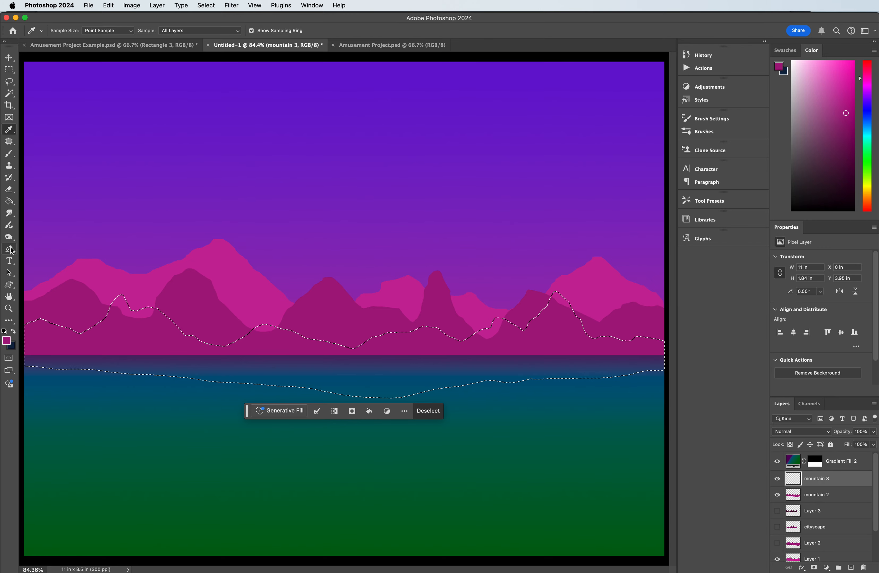
click(11, 203)
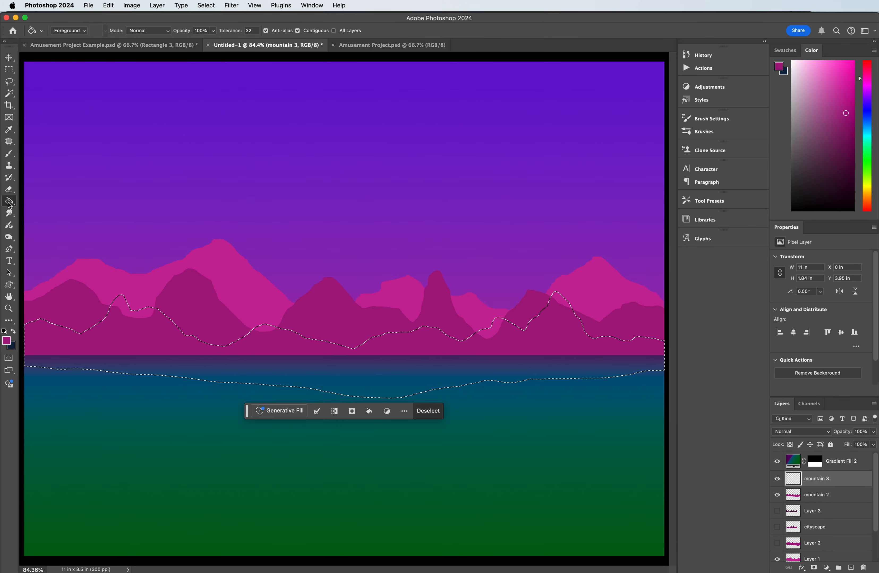
click(7, 340)
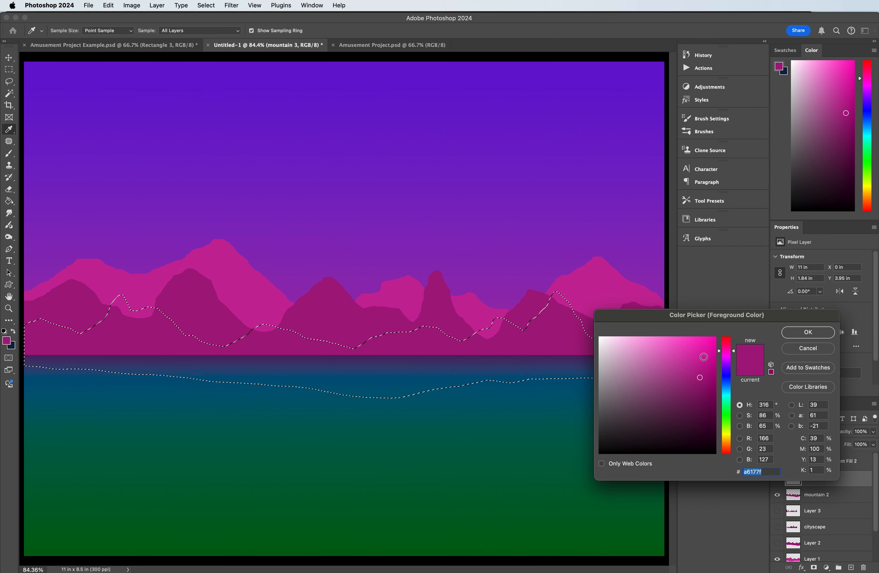
drag(683, 318, 667, 310)
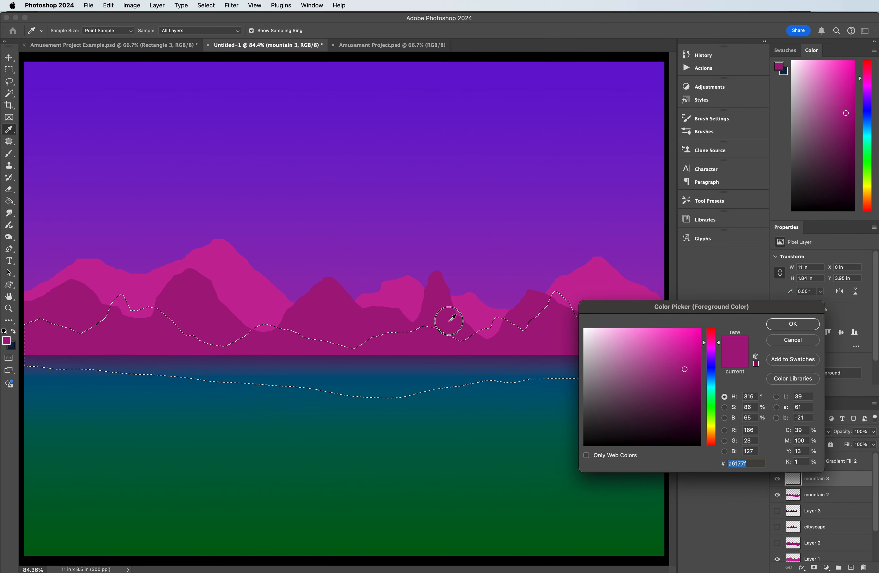
click(690, 382)
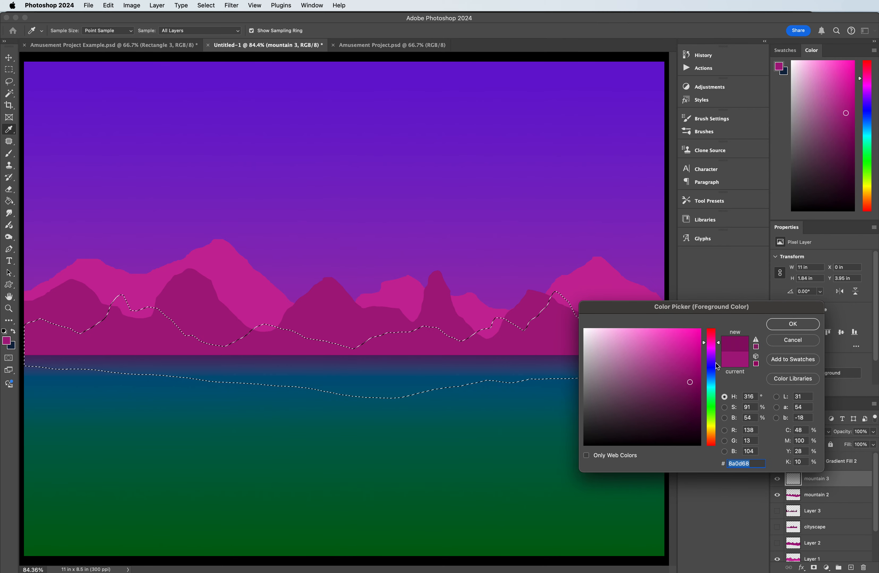
drag(713, 343, 713, 355)
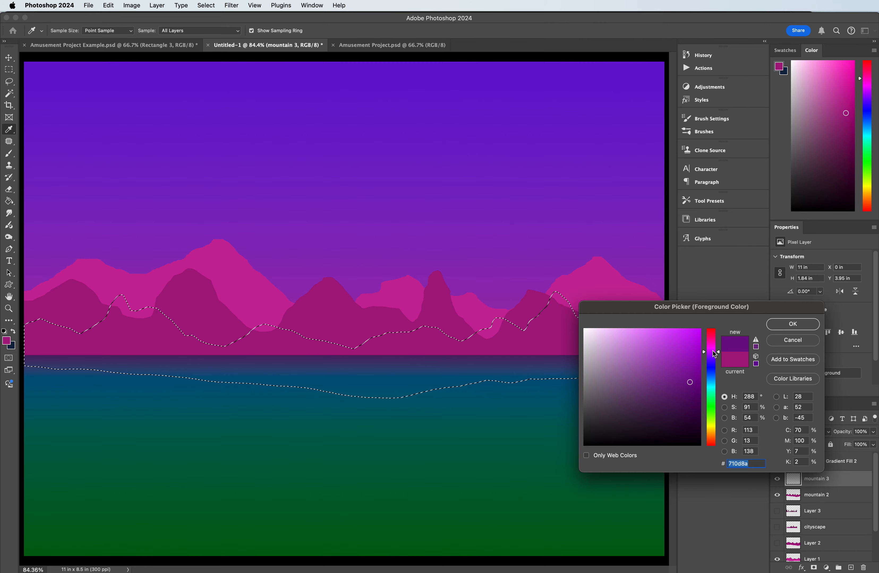
click(792, 324)
key(g)
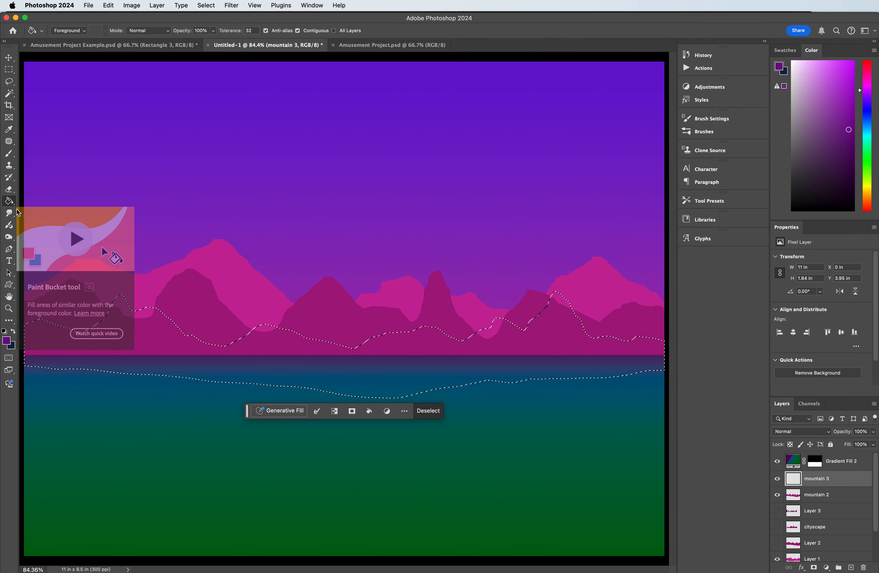
click(197, 346)
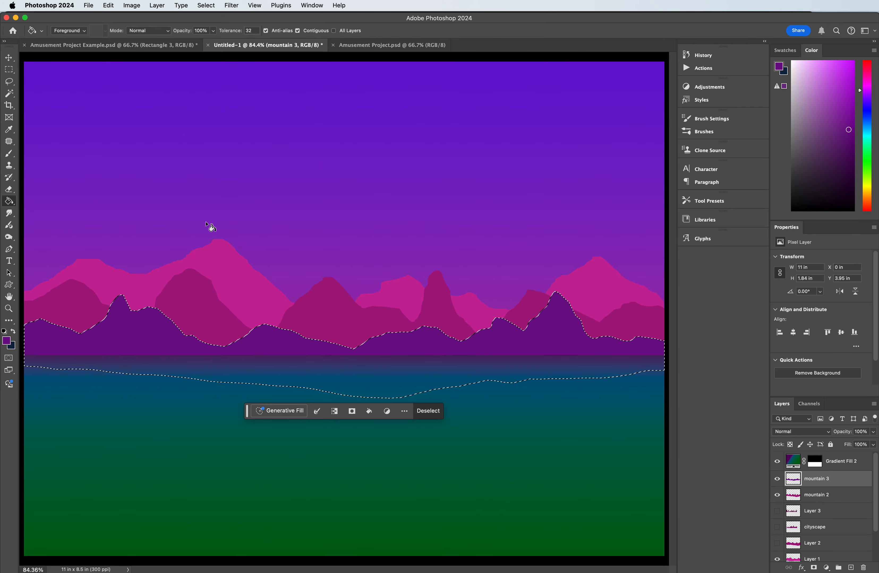
Step: Change the foreground colour to 8a0d89, refill the selected ridge on the mountain 3 layer, and deselect
click(12, 339)
drag(714, 350, 714, 348)
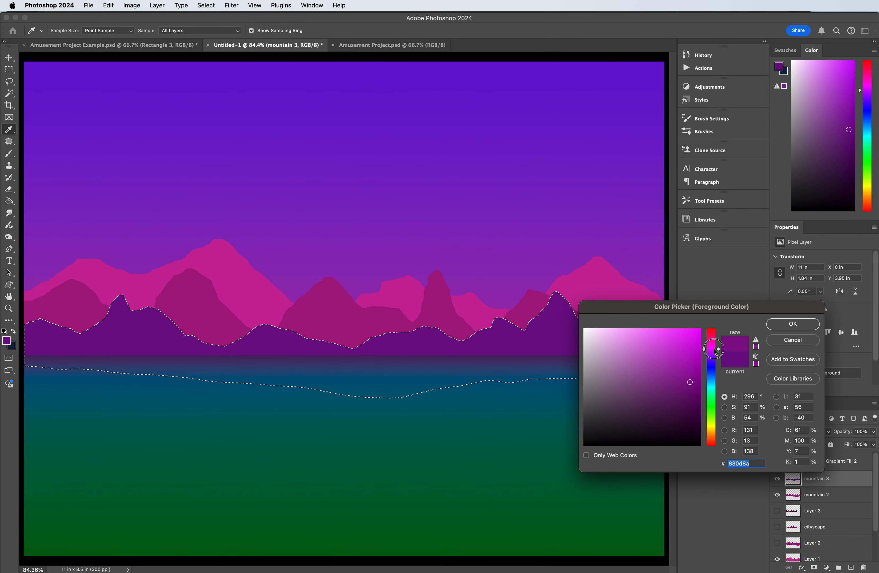
click(784, 321)
key(g)
click(517, 349)
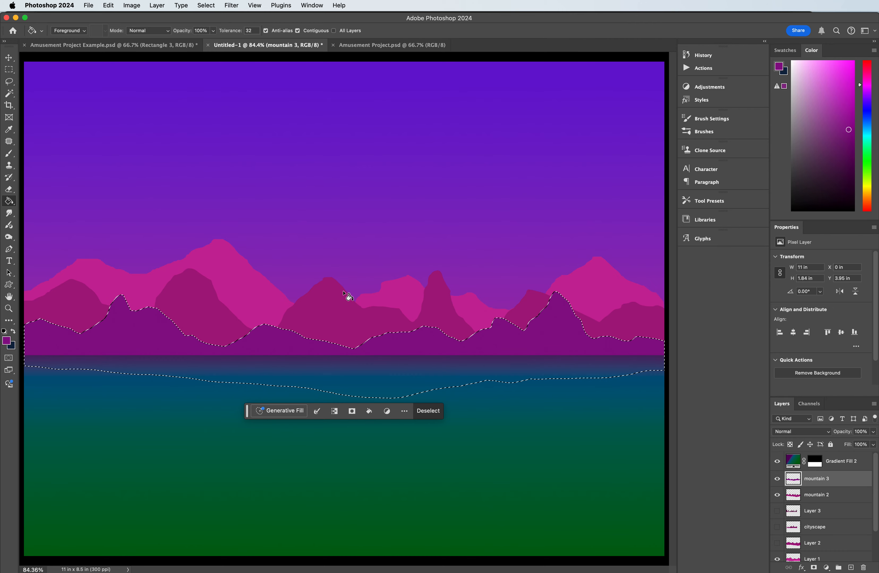
click(9, 69)
click(92, 100)
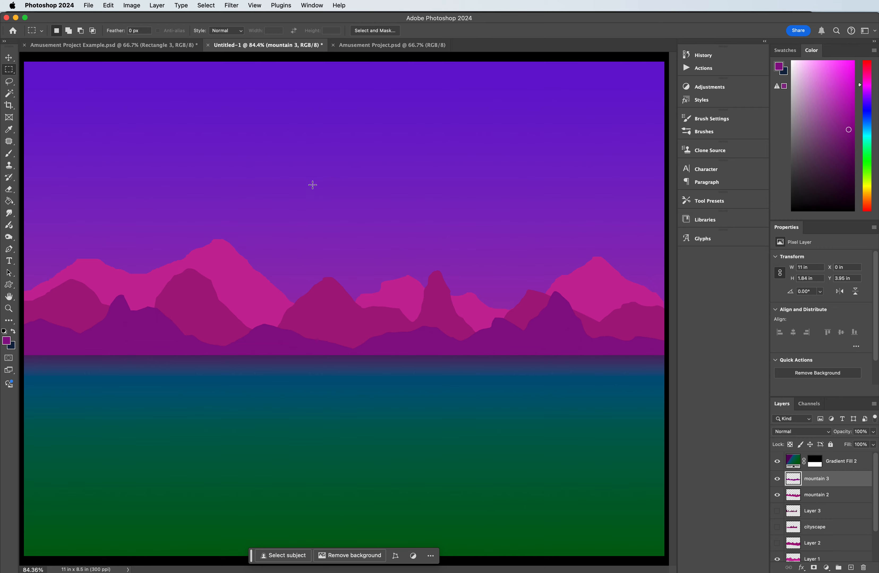
Step: Show the cityscape layer and move it above the mountain 3 layer
click(777, 528)
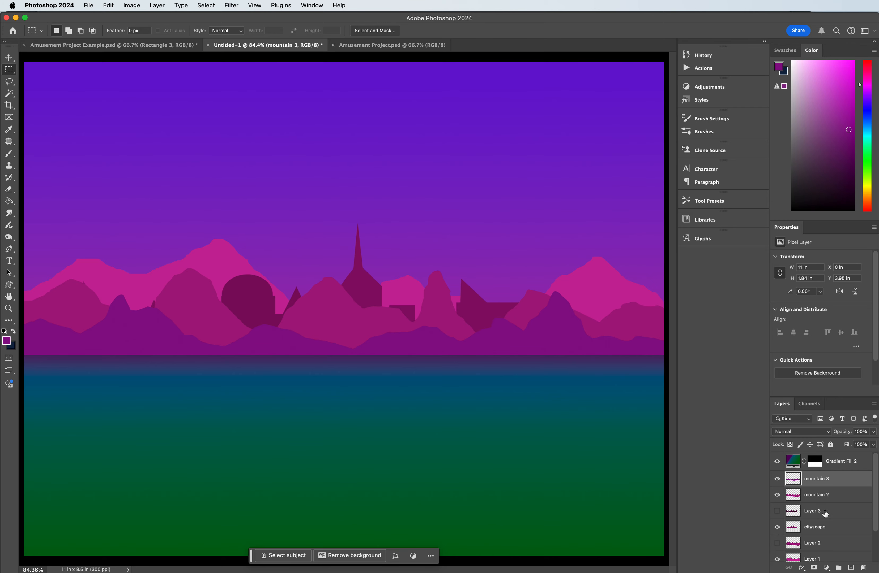
drag(819, 537, 821, 471)
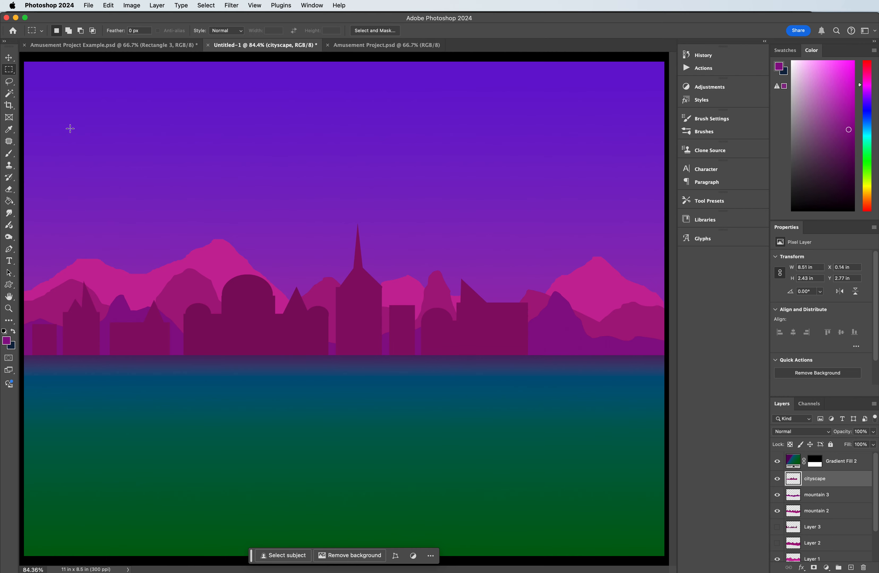
click(9, 57)
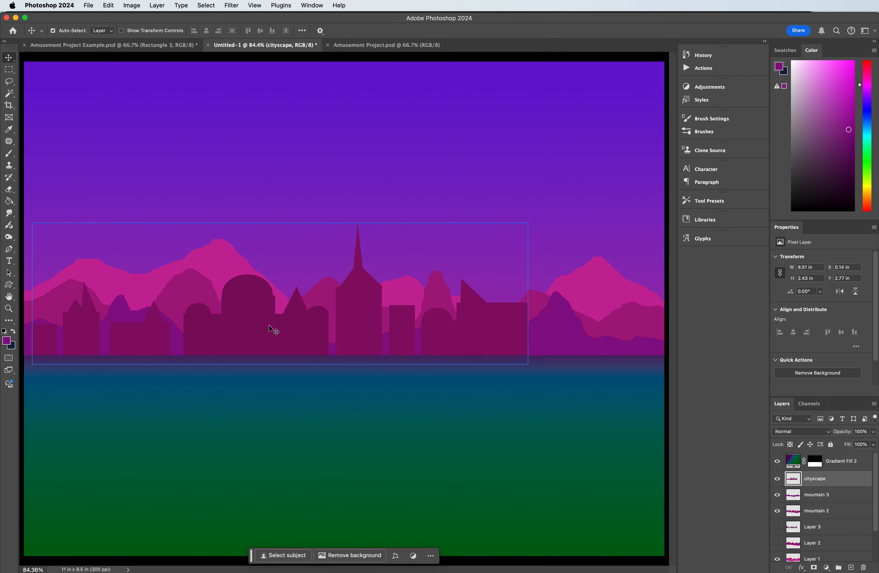
click(108, 5)
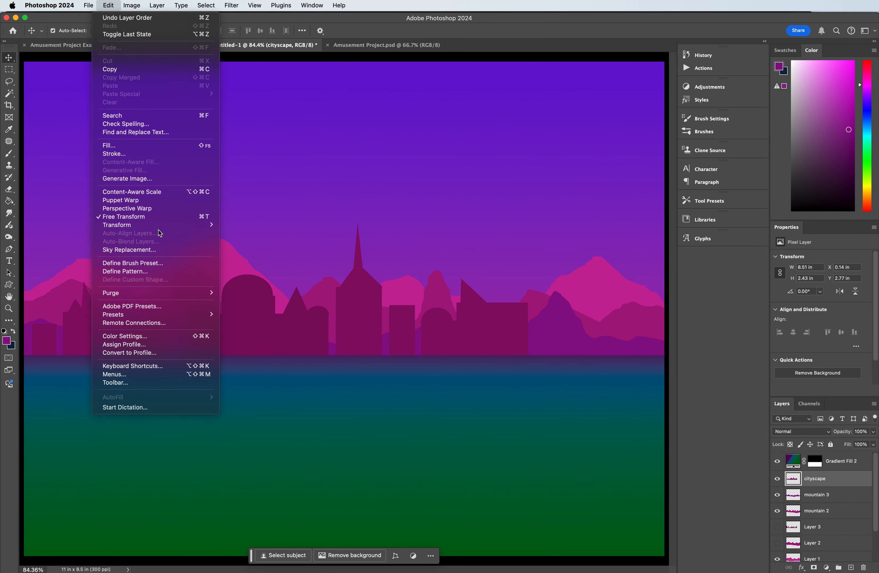
click(313, 341)
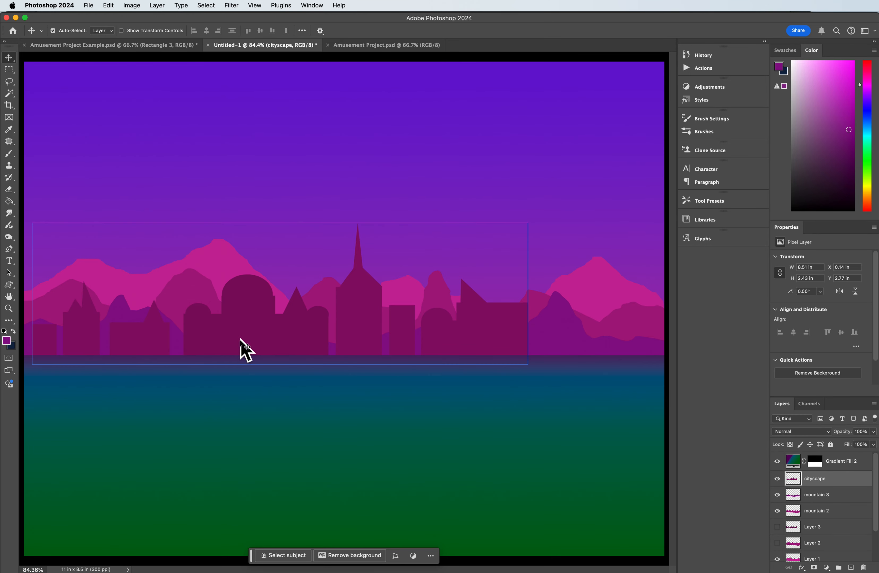
Step: Apply a Hue/Saturation adjustment to the cityscape layer with Hue -23 and Lightness -20
click(132, 6)
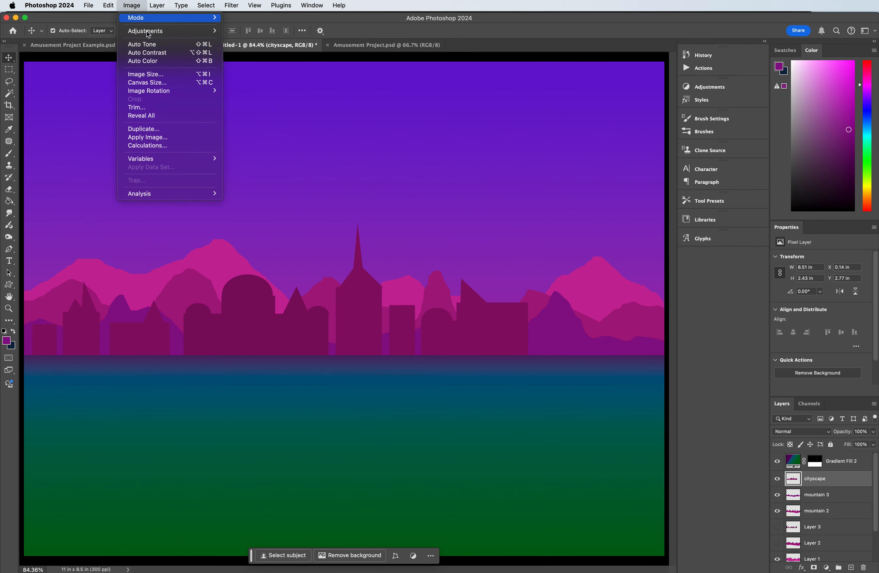
mouse_move(148, 34)
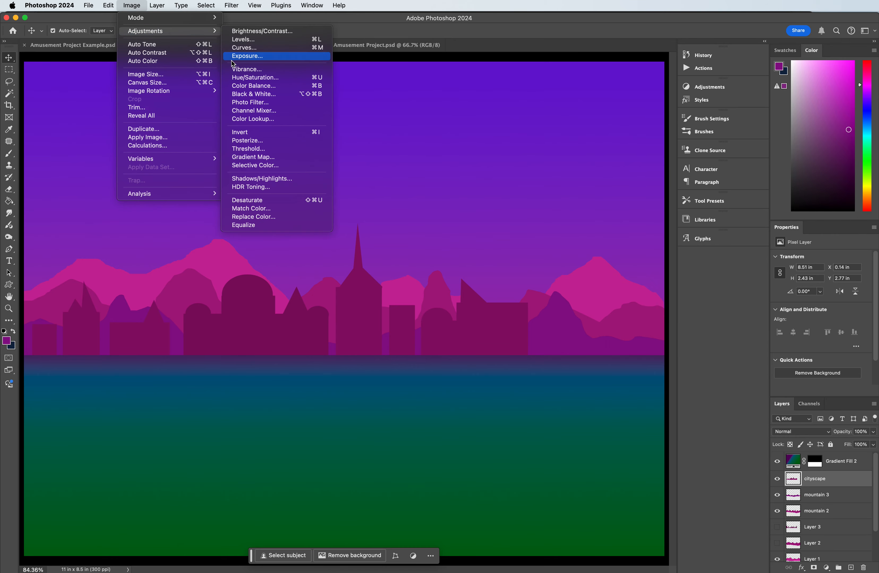
click(249, 78)
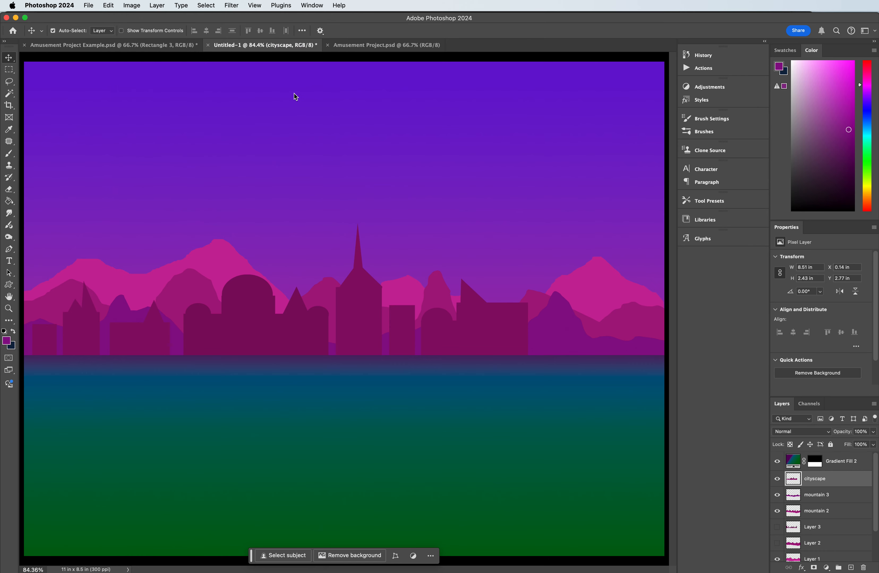
drag(644, 220, 573, 140)
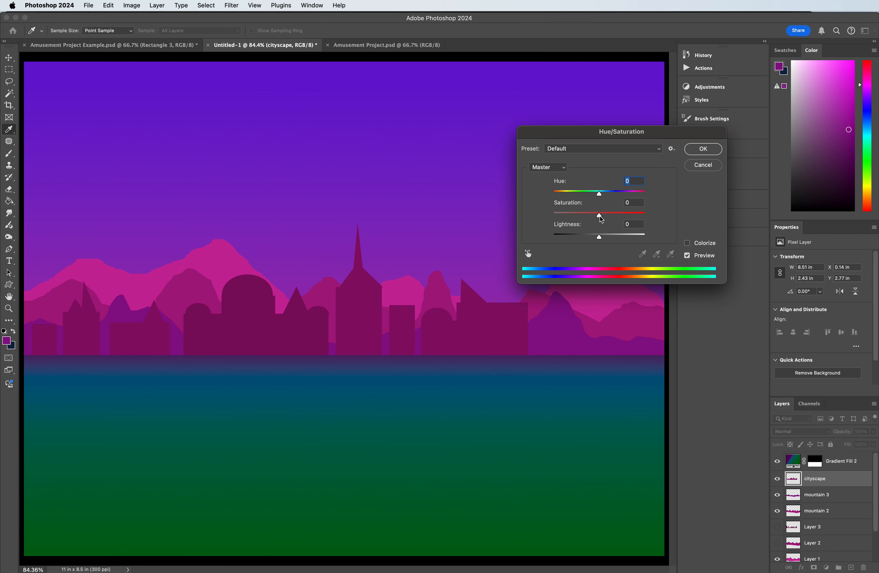
mouse_move(598, 197)
mouse_down()
mouse_move(581, 195)
mouse_move(588, 194)
mouse_up()
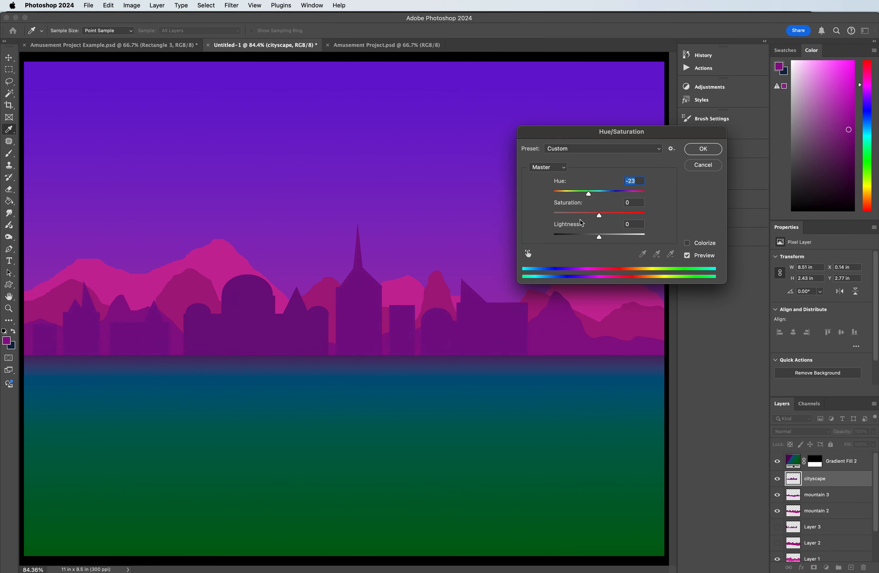
drag(597, 237, 592, 237)
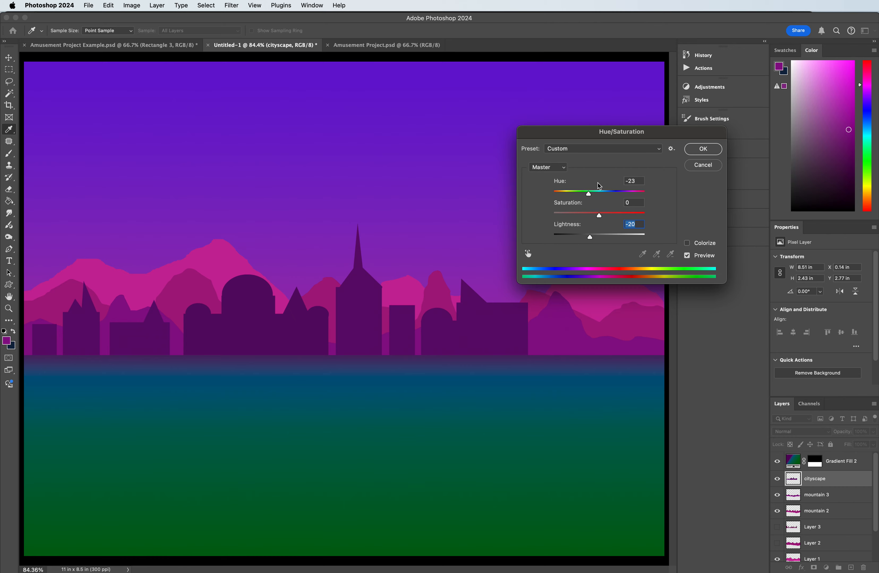
drag(582, 137, 583, 103)
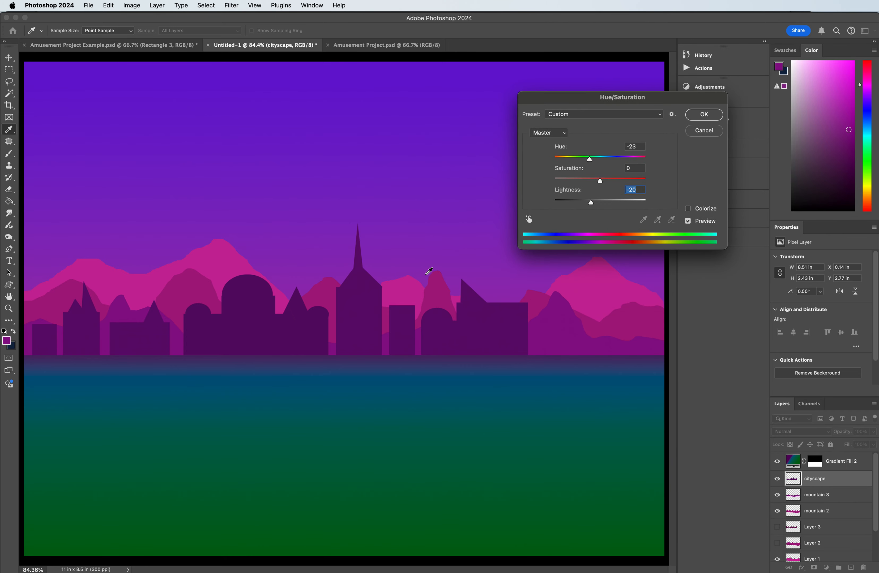
click(704, 114)
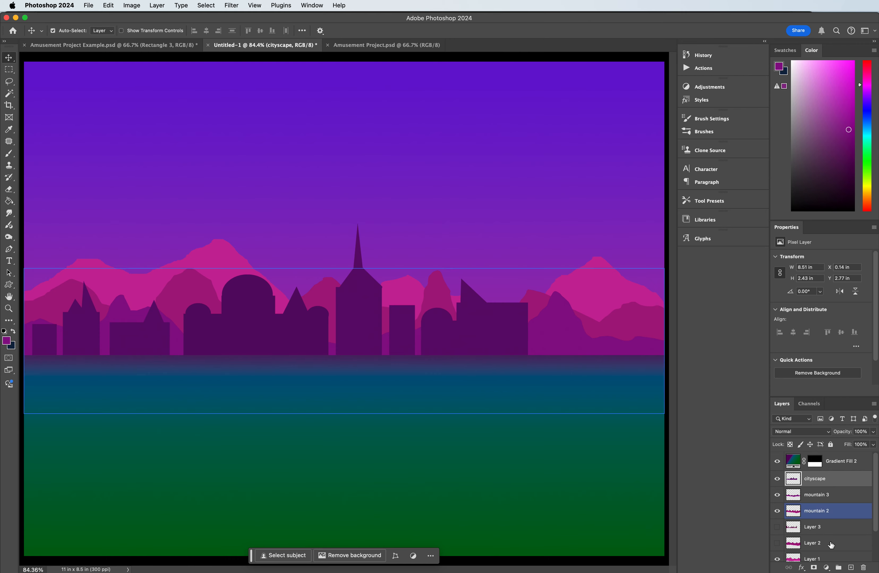
Step: Add a layer named cityscape 2 above the cityscape layer and activate the Rectangular Marquee tool
click(851, 568)
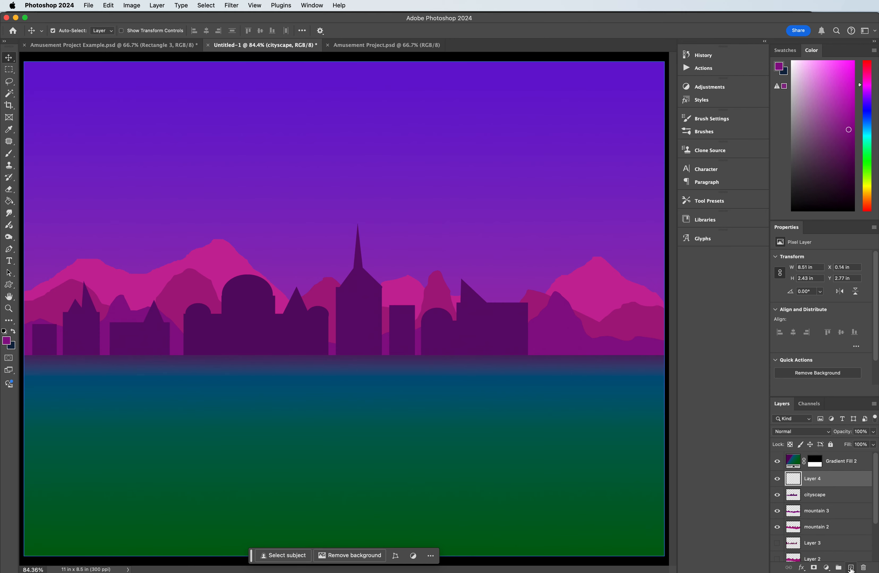
double_click(813, 479)
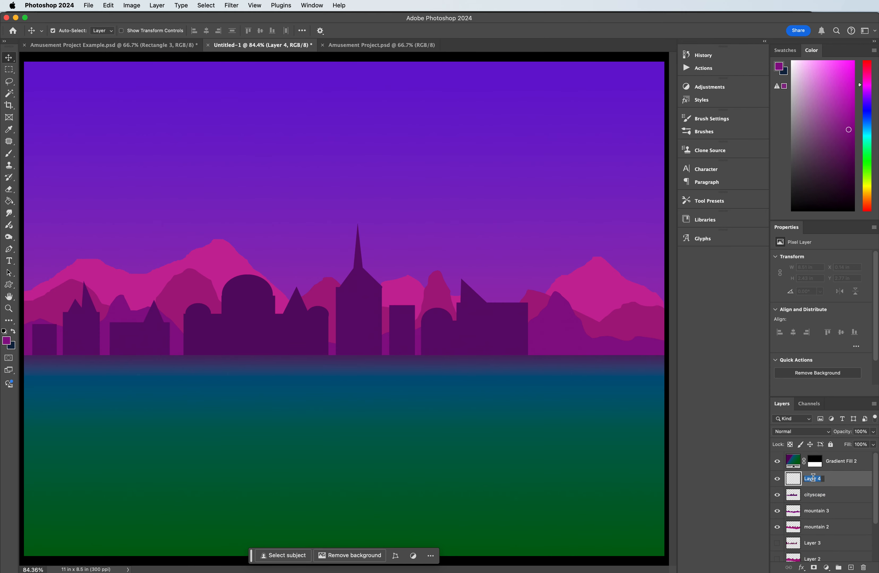
text(cityscape 2)
key(Return)
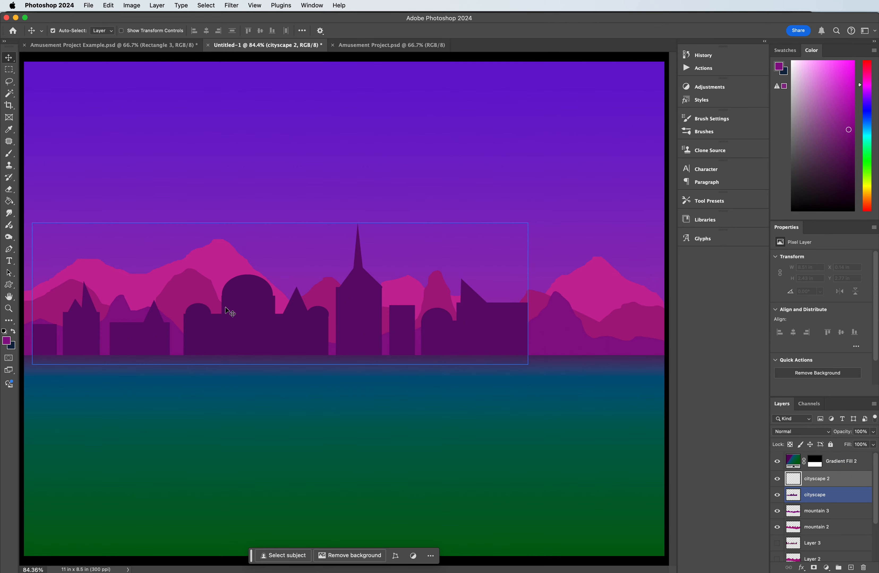
click(9, 69)
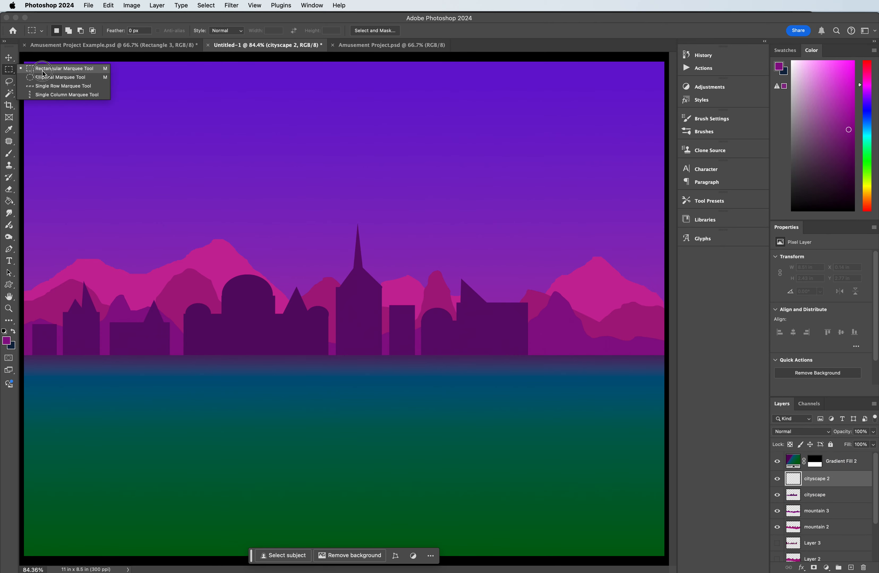
click(54, 69)
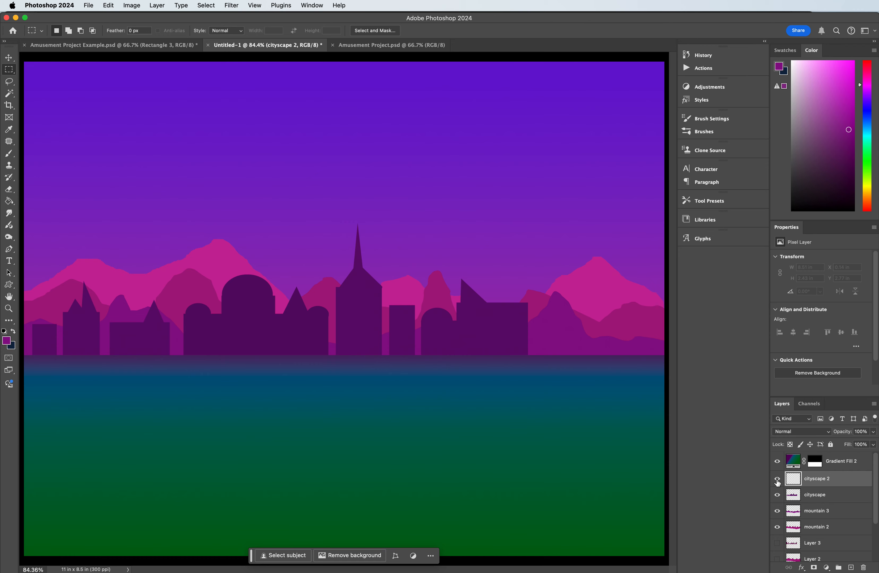
Step: Move Layer 3 directly above the cityscape layer and temporarily swap its visibility with cityscape to view its skyline
click(776, 543)
drag(821, 546, 828, 490)
click(778, 512)
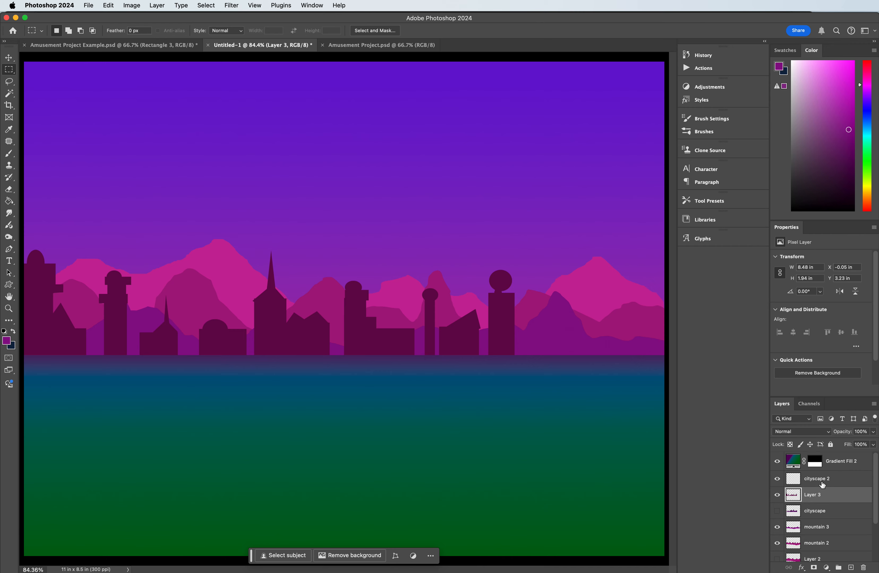
click(777, 479)
click(777, 495)
click(777, 513)
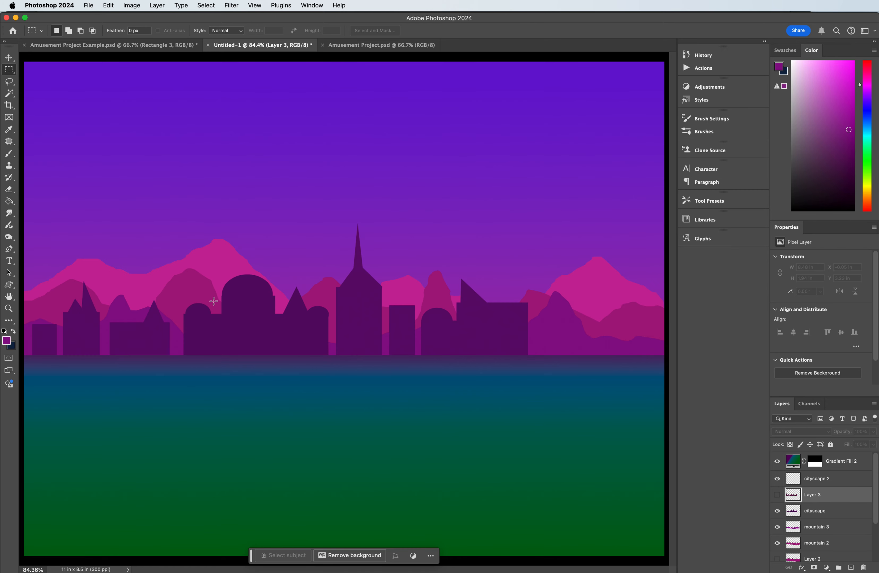
Step: On the cityscape 2 layer, select a tower about 0.17 by 1.05 in and add rectangular buildings along the skyline's left end
click(814, 479)
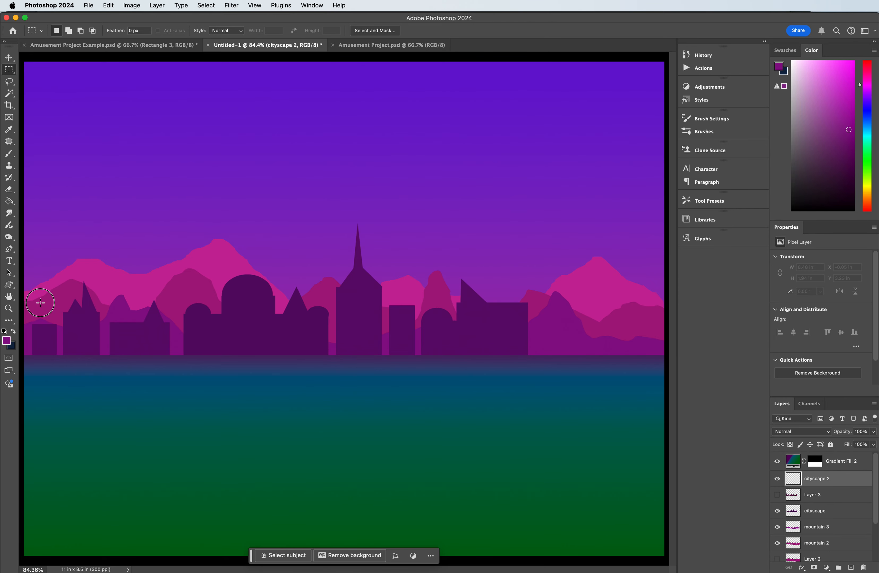
drag(40, 303, 52, 341)
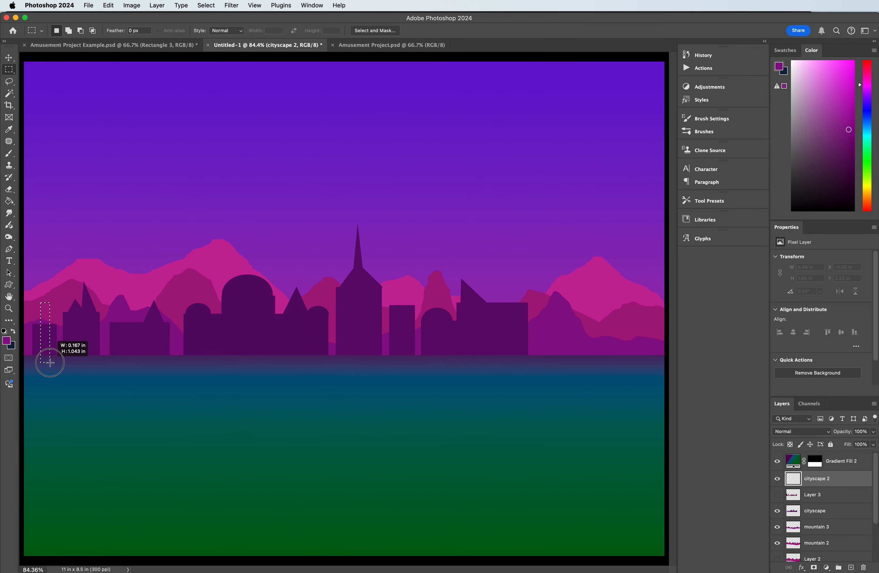
drag(50, 363, 50, 363)
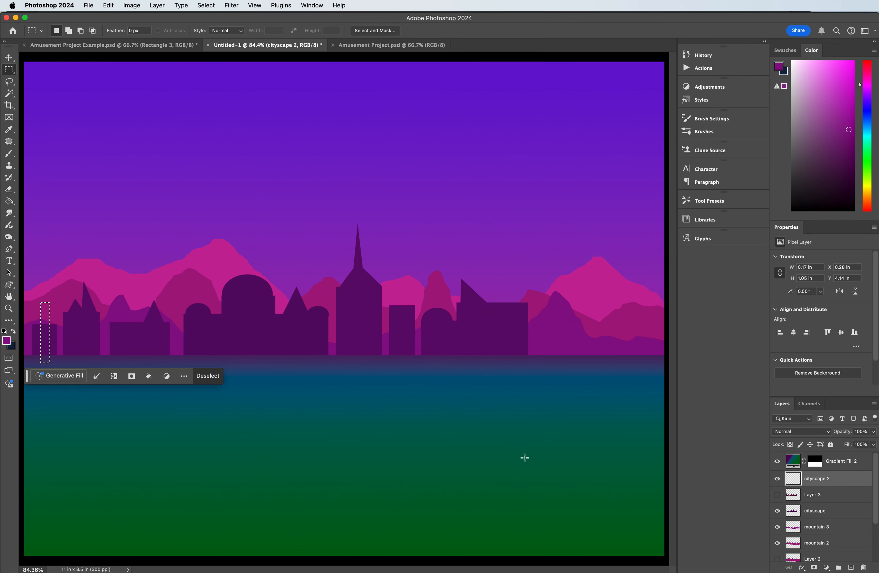
key(shift)
drag(54, 332, 96, 364)
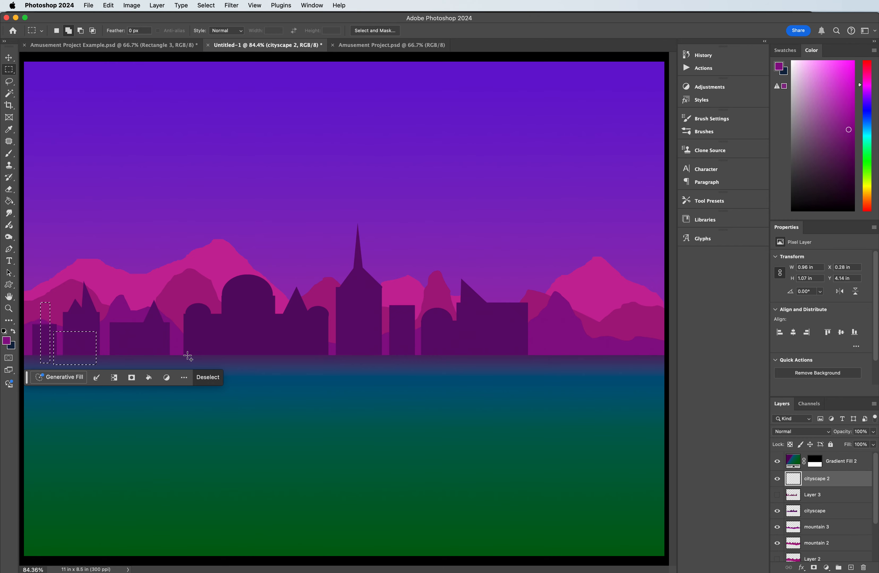
drag(108, 301, 157, 362)
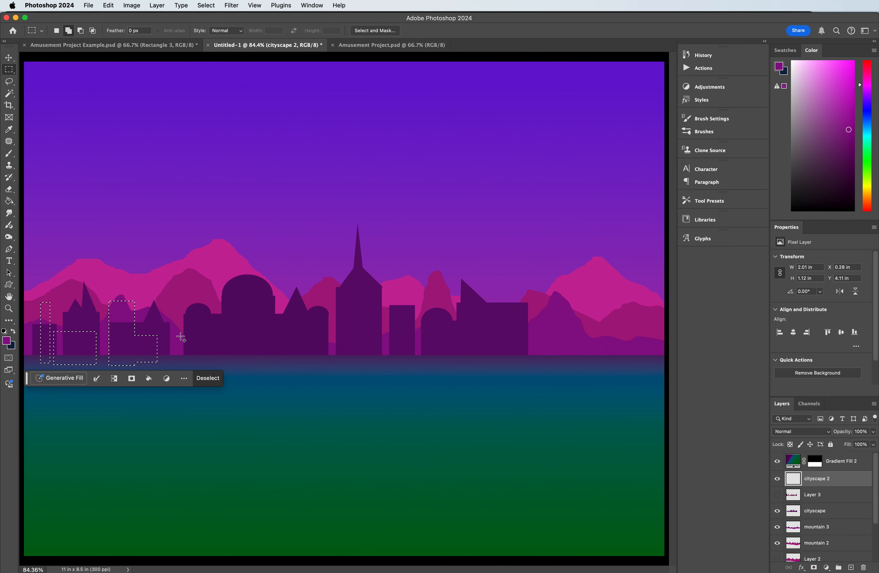
drag(153, 328, 179, 362)
Step: Add stepped rectangular buildings across the skyline's middle, extending the selection to about 5.93 by 1.14 in
drag(199, 300, 265, 361)
drag(263, 308, 348, 364)
drag(315, 318, 335, 346)
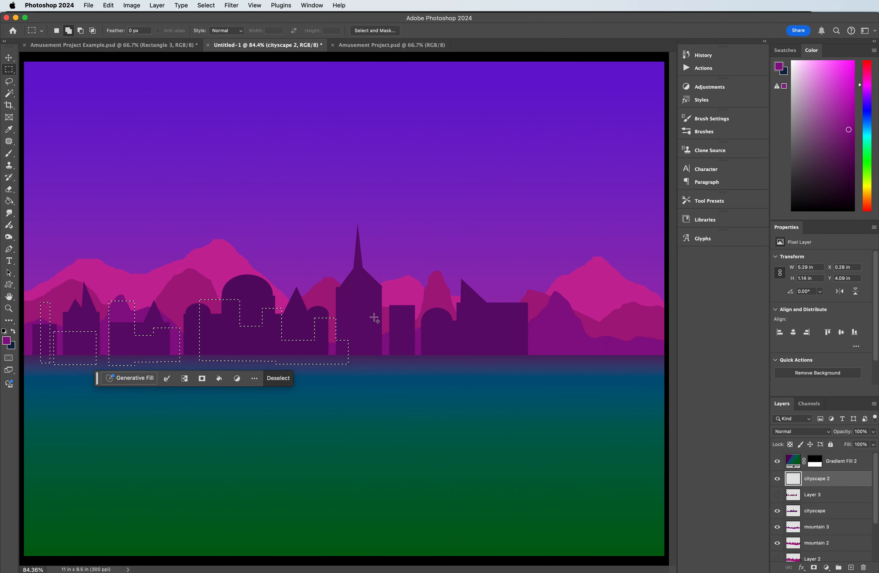
drag(368, 319, 386, 360)
drag(355, 305, 373, 364)
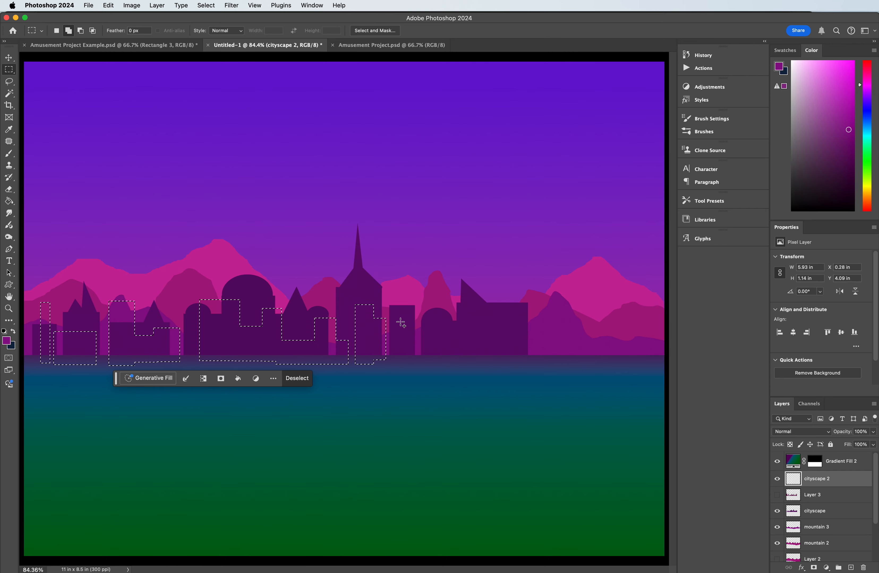
Step: Add low blocks and a taller tower at the skyline's right end, extending the selection to about 9.38 by 1.28 in
drag(405, 332, 498, 365)
drag(493, 320, 522, 360)
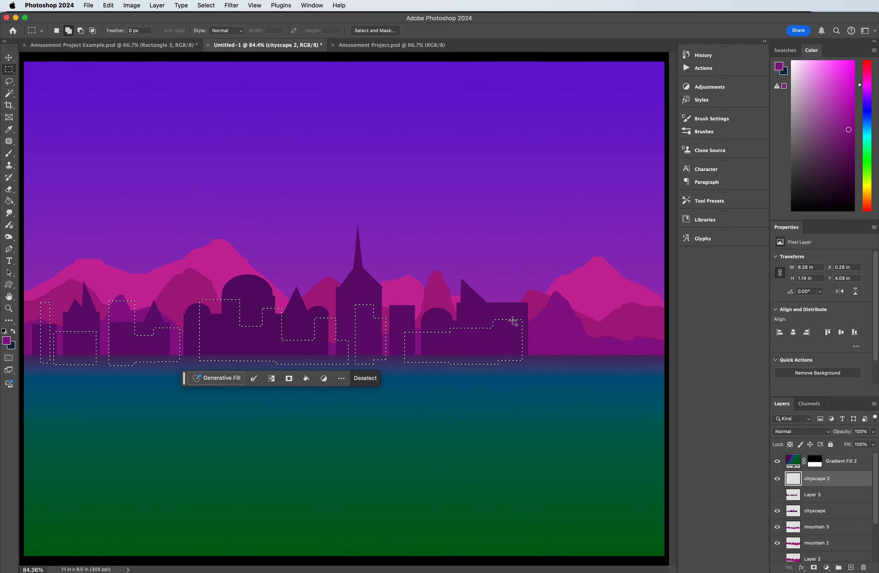
drag(519, 291, 586, 362)
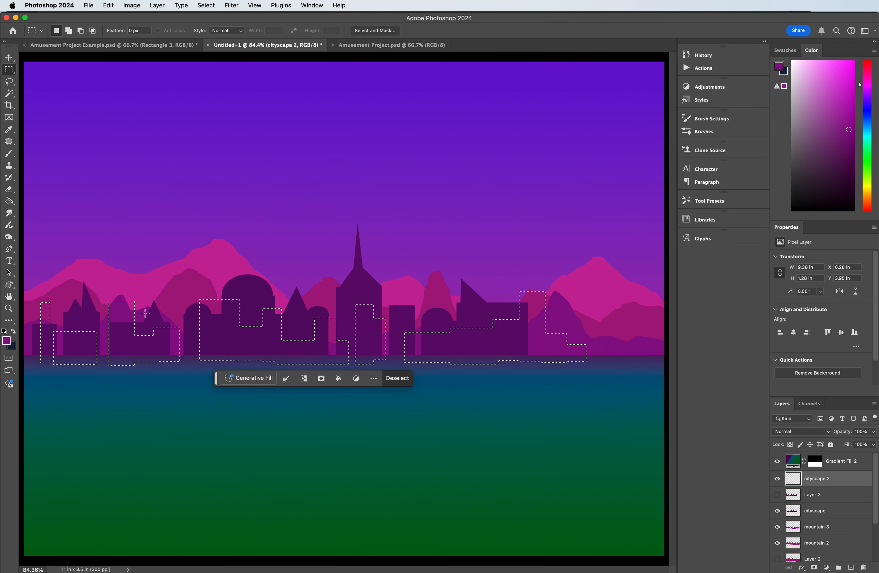
Step: Add rounded domes and circular tops to the selected buildings with the Elliptical Marquee tool
click(9, 81)
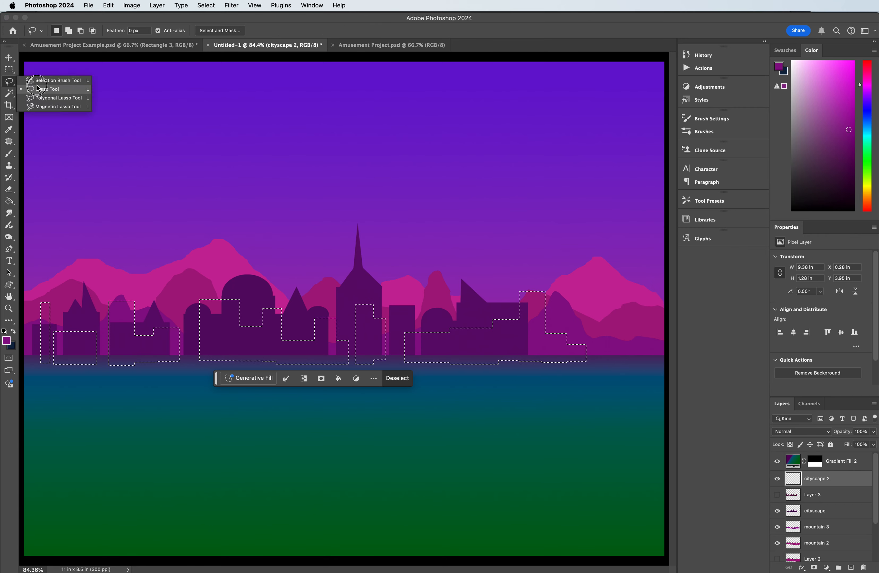
click(9, 69)
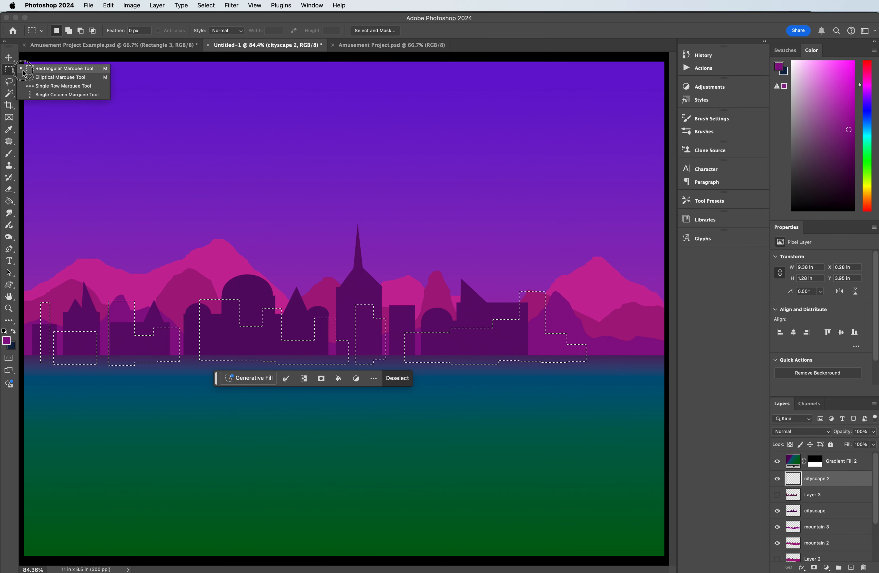
click(73, 79)
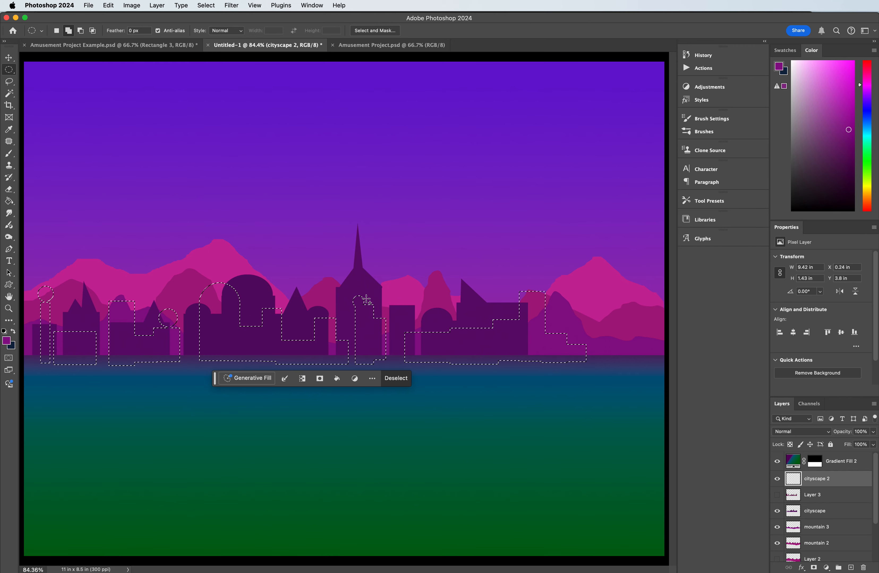
drag(367, 299, 371, 303)
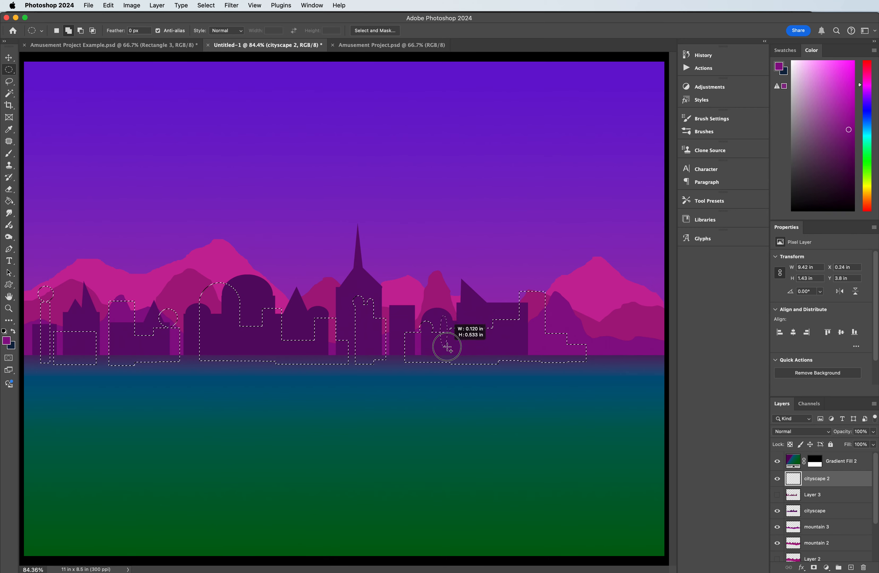
drag(446, 347, 447, 349)
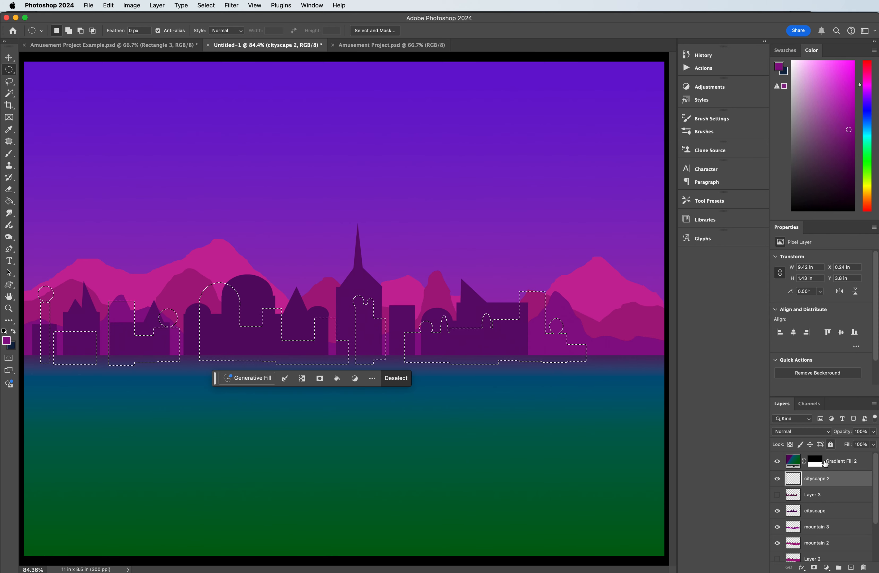
Step: Add a spired roof to the tall right tower, small spires on other buildings, and a rounded dome beside that tower to the selection
click(8, 84)
click(46, 99)
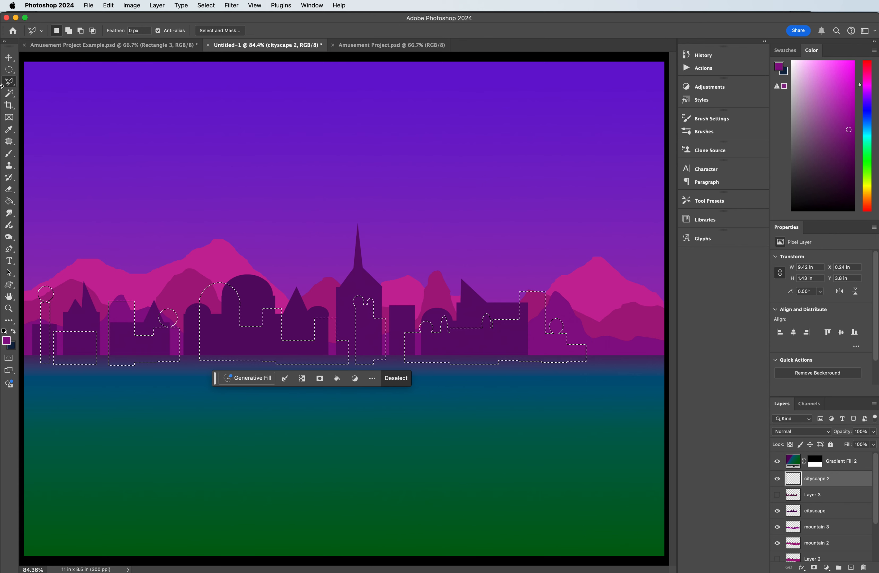
key(shift)
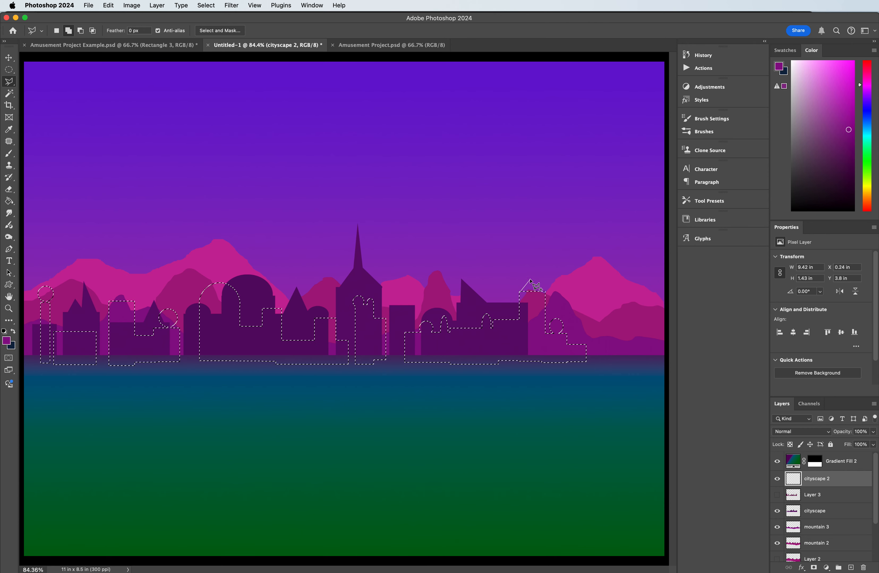
click(530, 280)
click(532, 249)
click(520, 293)
click(277, 274)
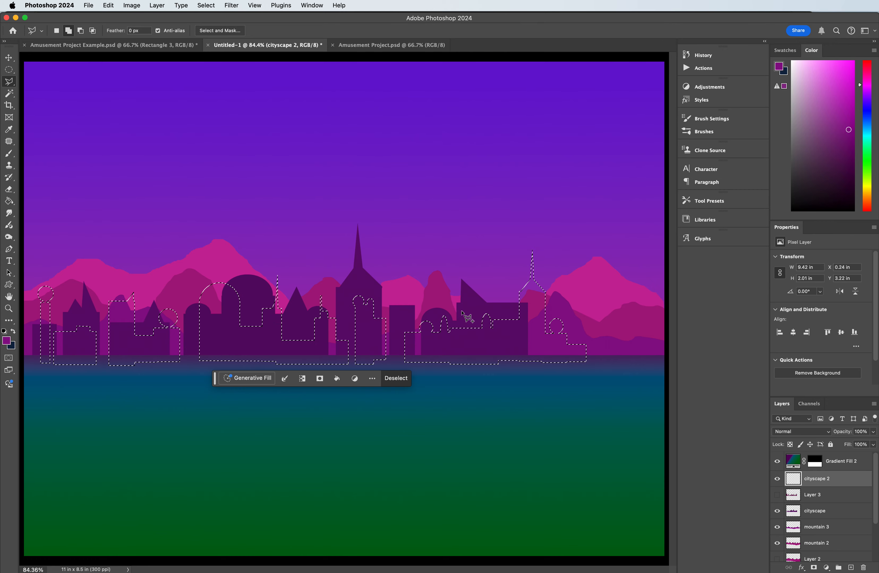
click(9, 71)
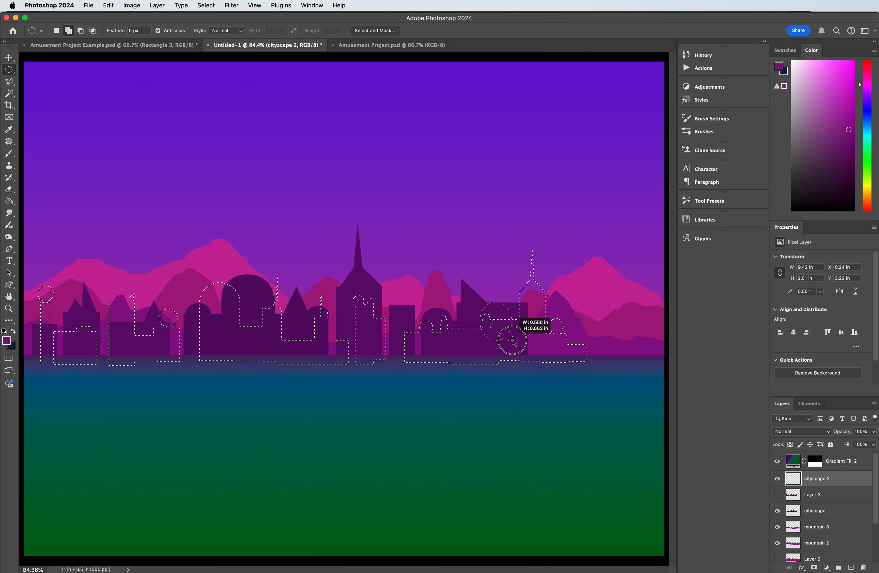
drag(514, 352, 515, 352)
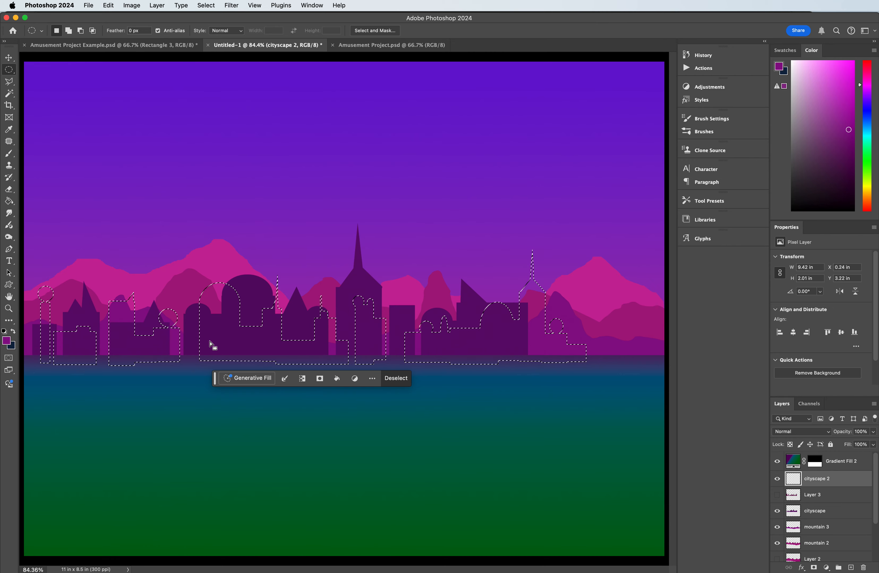
Step: Fill the second skyline selection on the cityscape 2 layer with dark indigo #230449 and deselect it
click(9, 129)
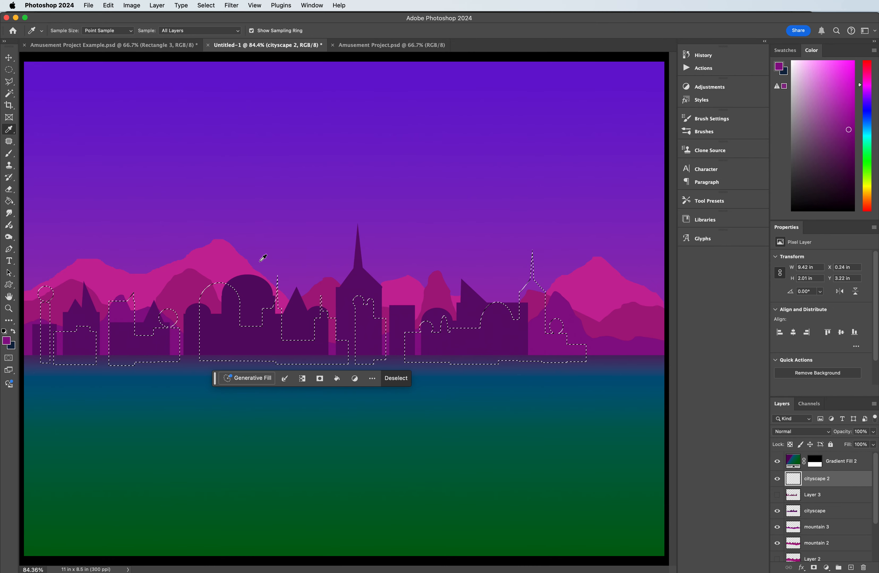
click(254, 294)
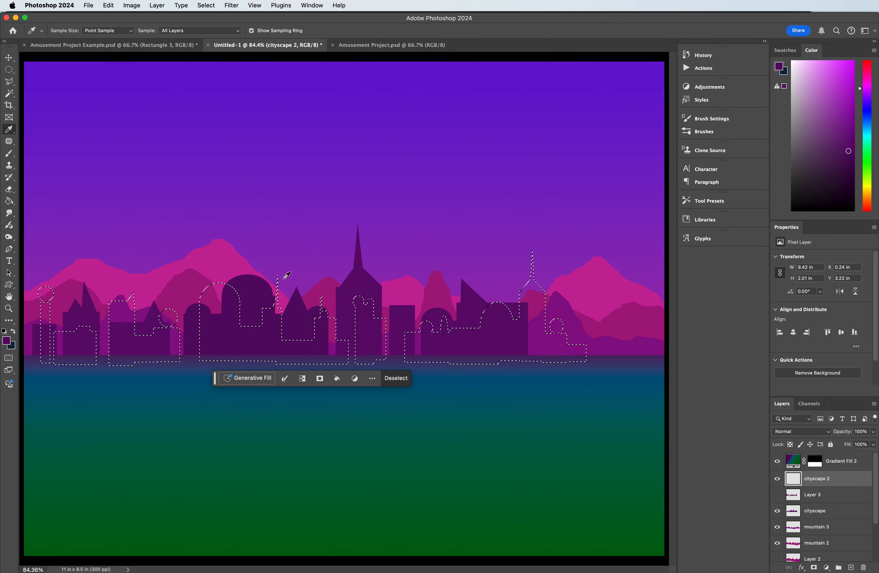
click(7, 342)
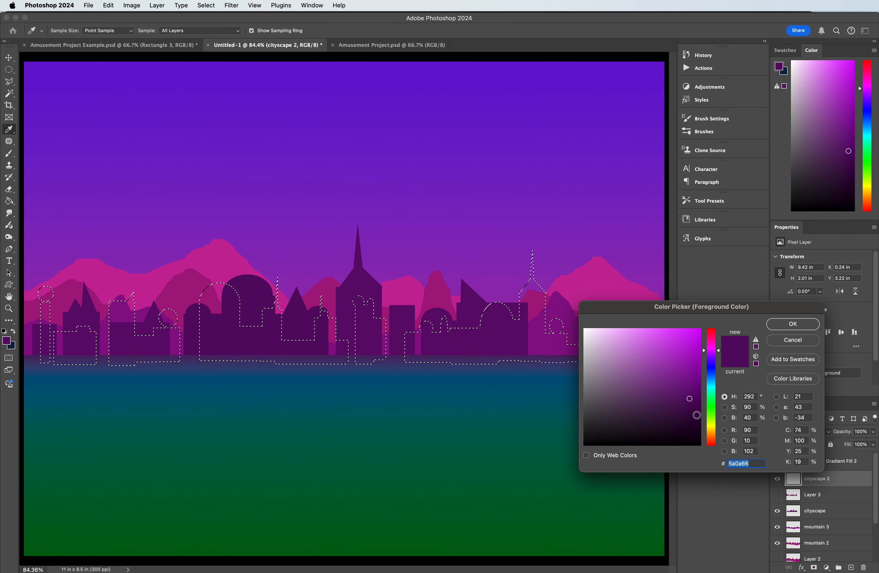
click(695, 412)
drag(715, 354, 714, 359)
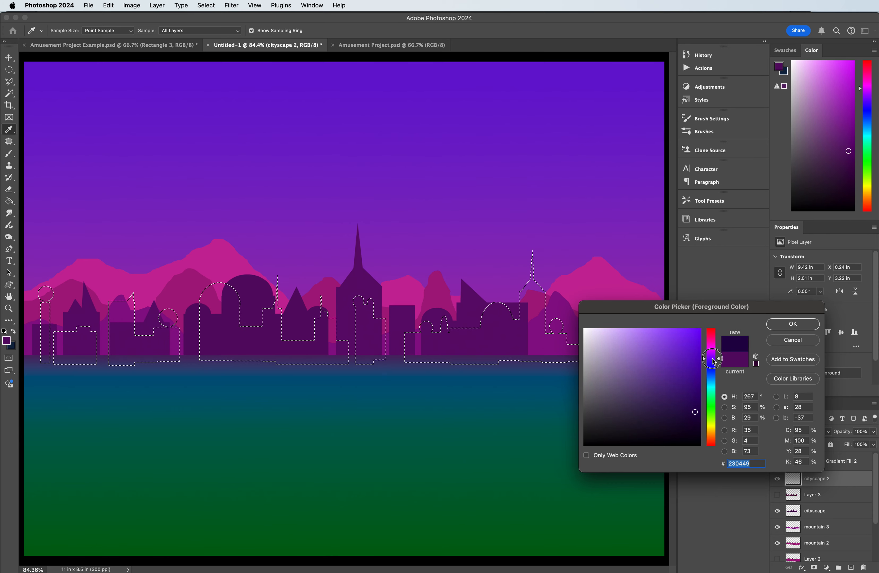
click(800, 323)
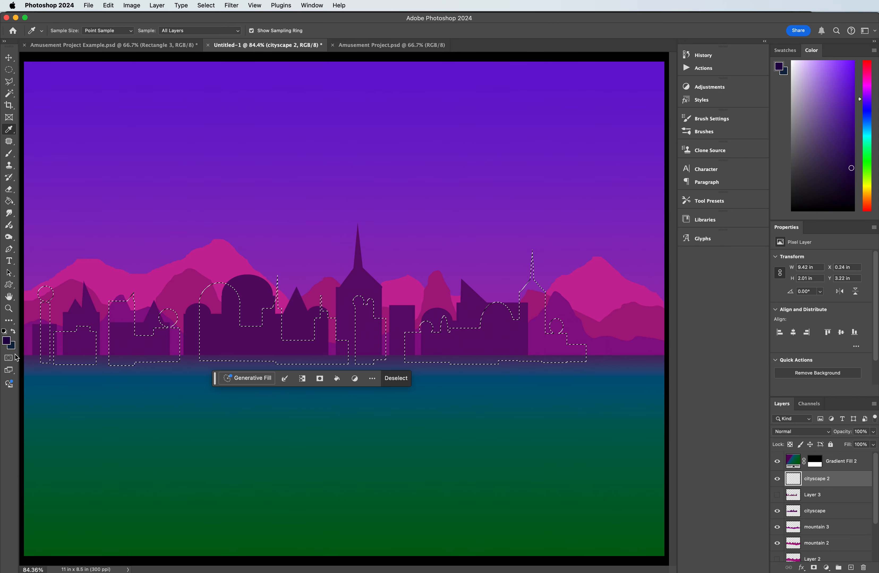
click(9, 201)
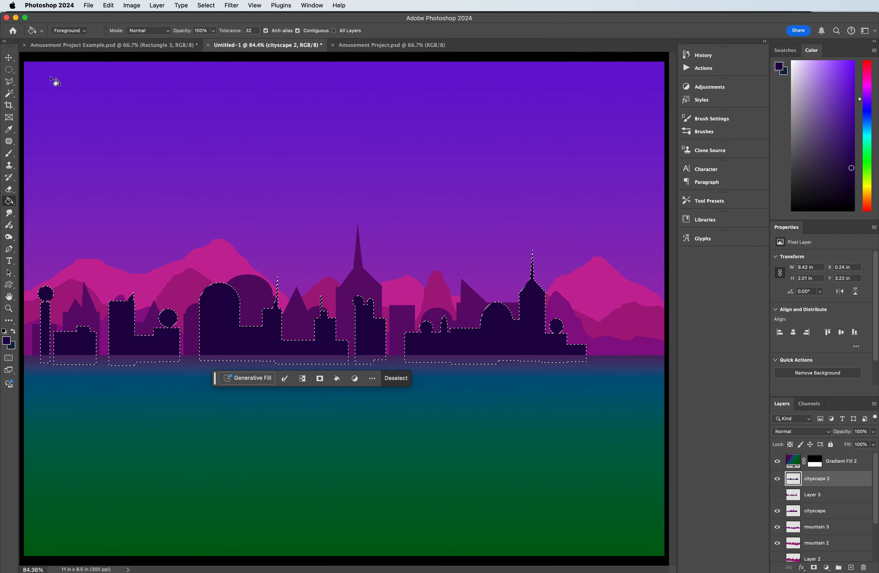
click(9, 68)
click(155, 121)
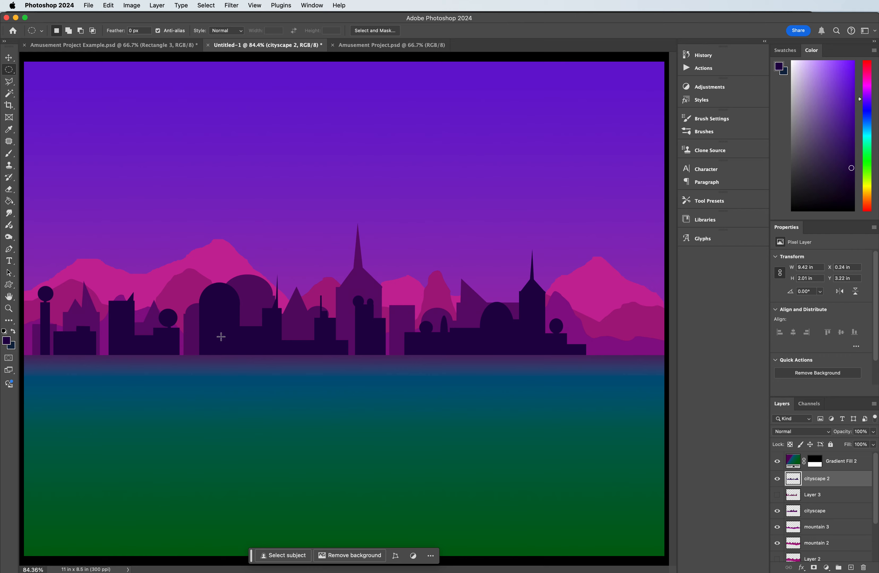
Step: Adjust the cityscape 2 layer with Hue/Saturation: hue +24, saturation +18, lightness +2
key(v)
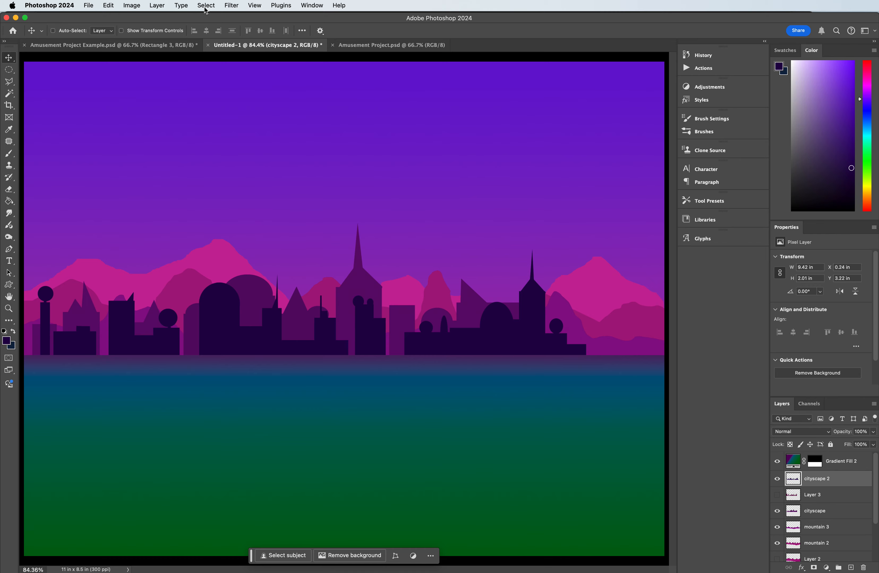
key(super+u)
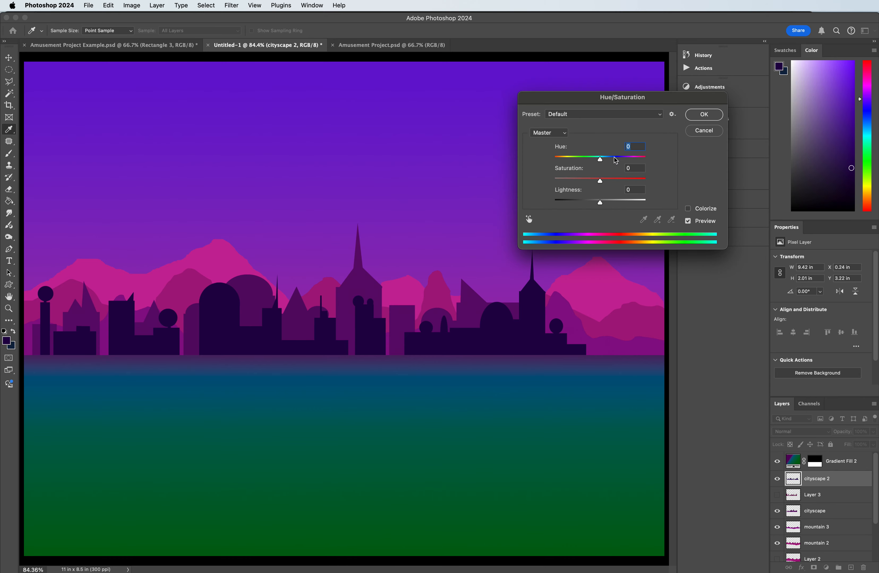
drag(600, 161, 601, 205)
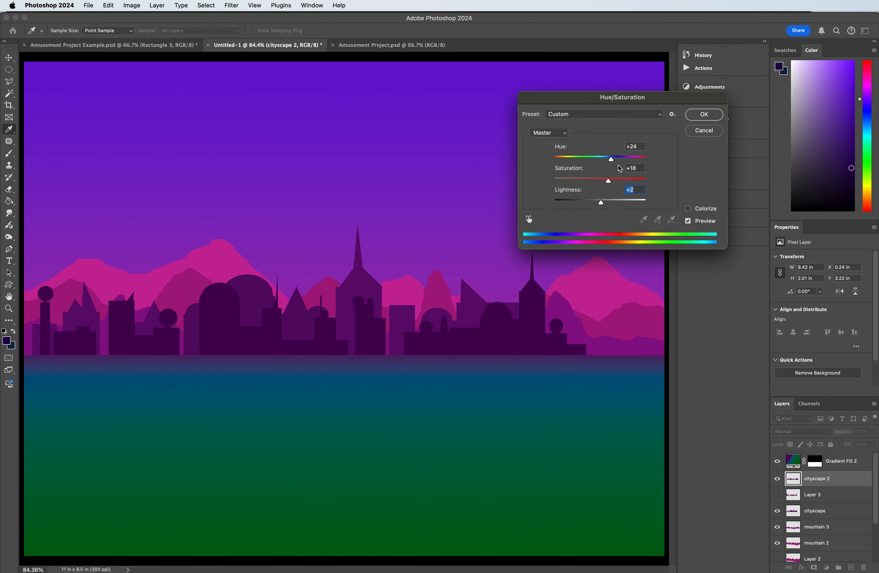
click(704, 116)
Step: Shift the hue of the rear cityscape layer by about +8 with Hue/Saturation
click(9, 59)
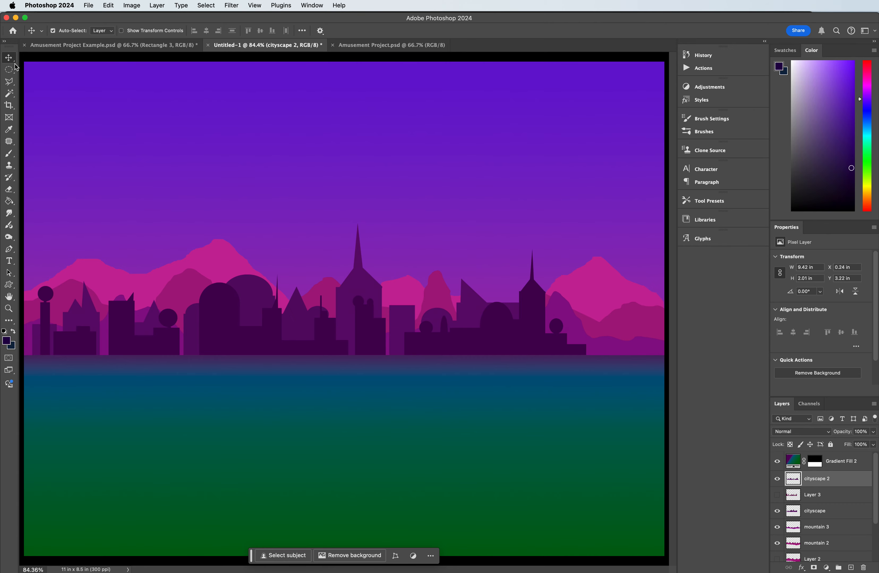
click(257, 293)
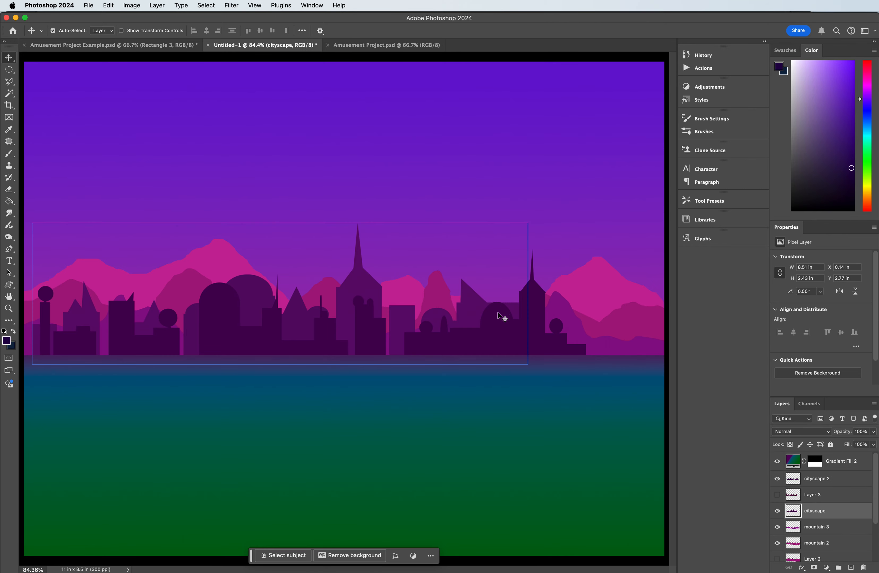
key(super+u)
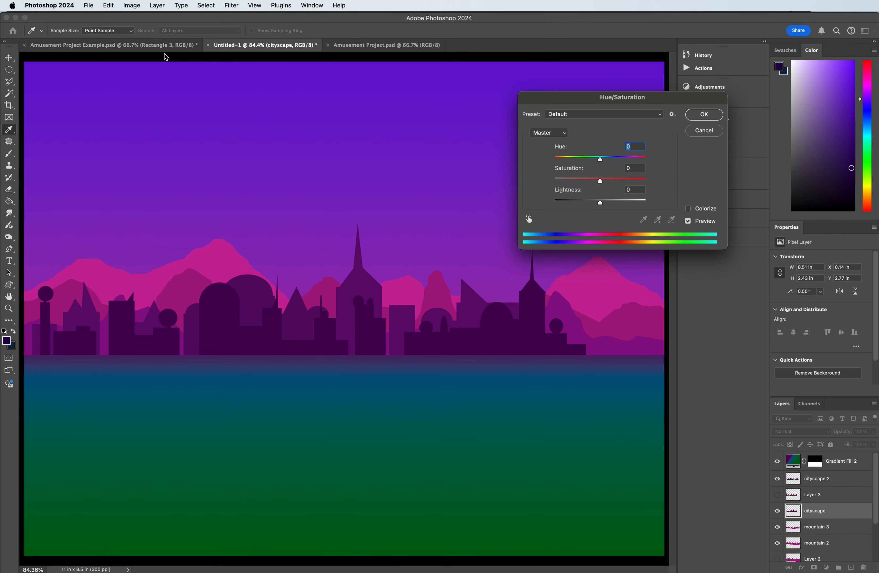
drag(599, 159, 604, 161)
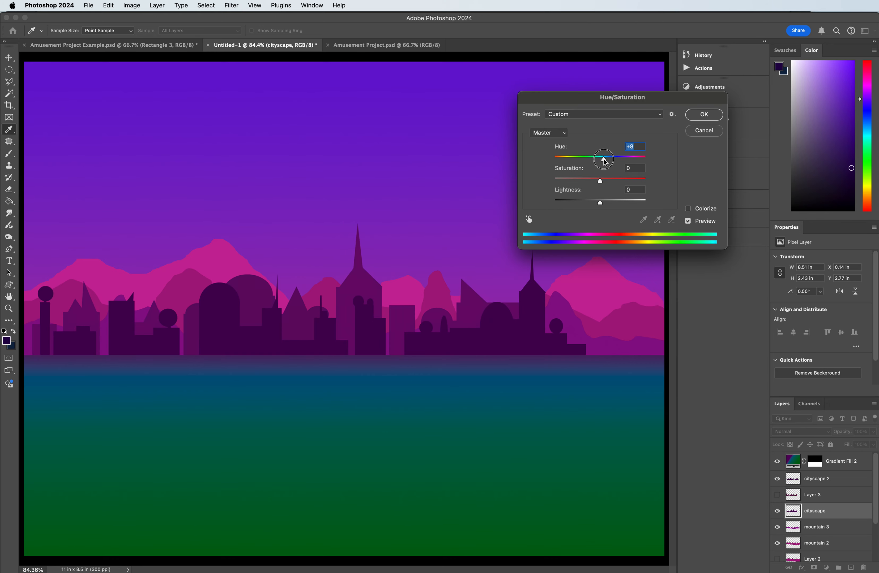
drag(604, 160, 604, 160)
click(703, 119)
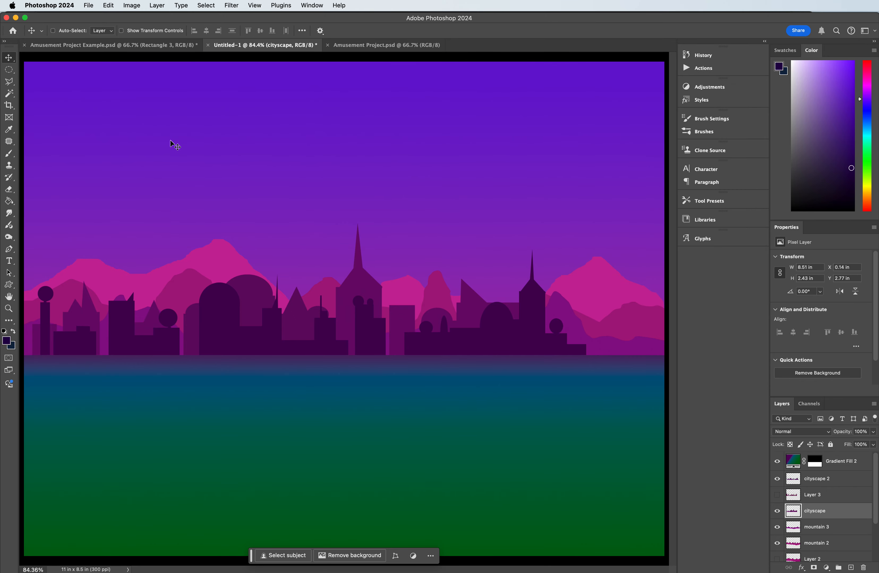
Step: Shorten the sky gradient of Gradient Fill 1 to a 40% scale so that its pink end sits just above the horizon
key(super+minus)
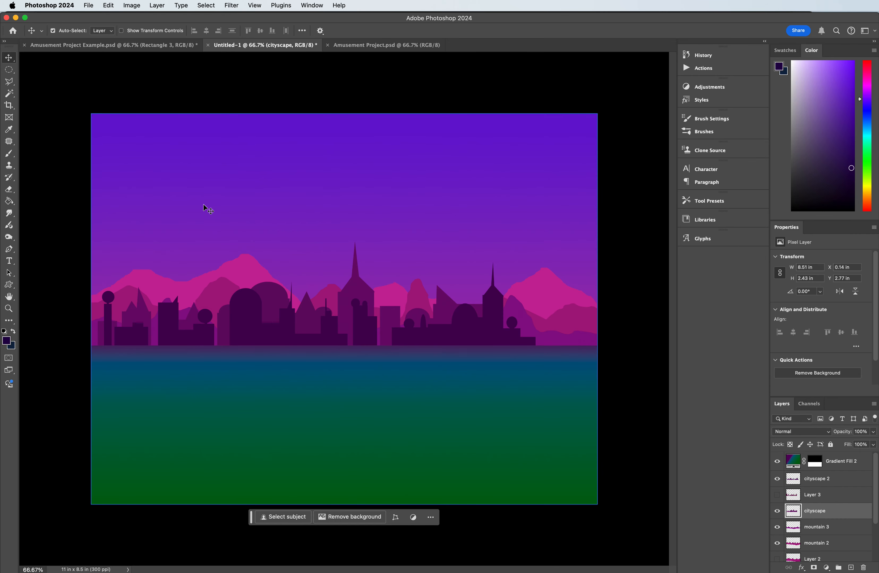
click(309, 205)
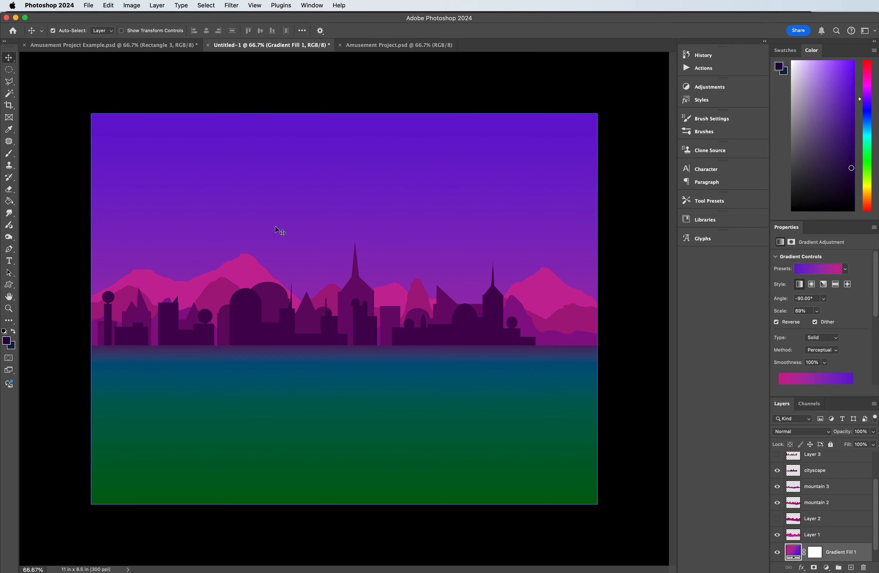
click(10, 201)
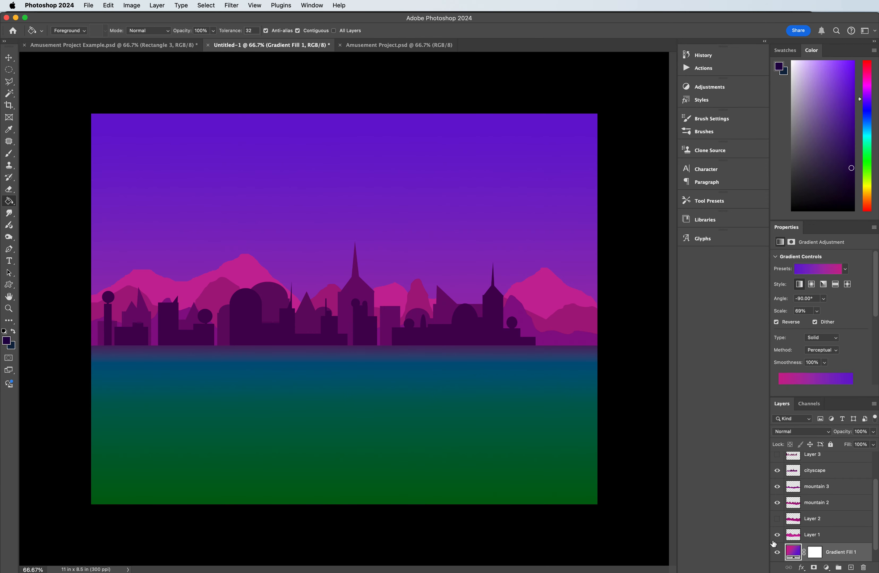
drag(11, 203, 83, 204)
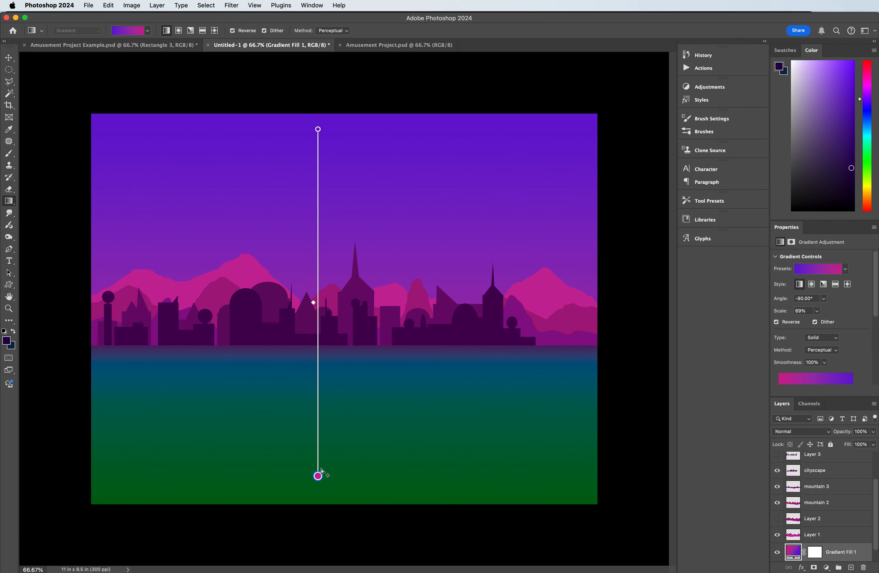
drag(318, 475, 313, 330)
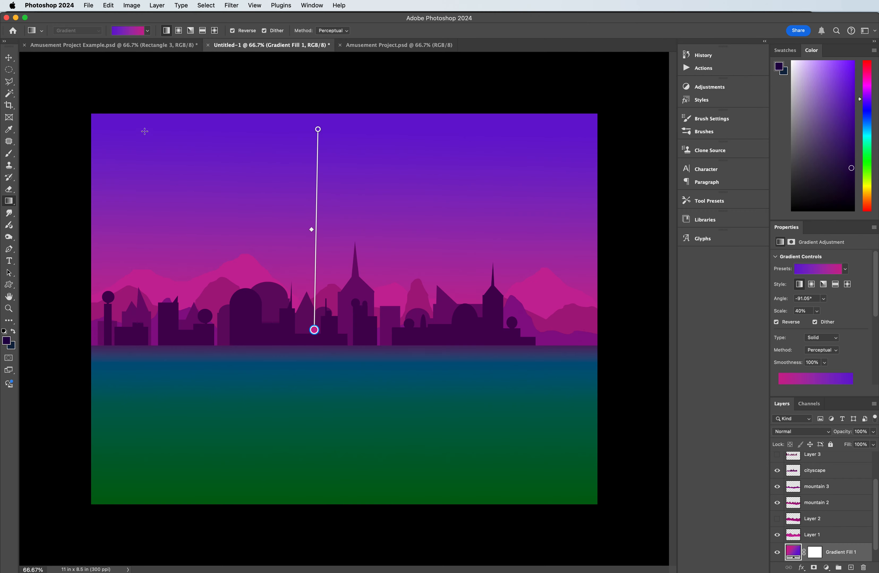
click(9, 58)
click(60, 80)
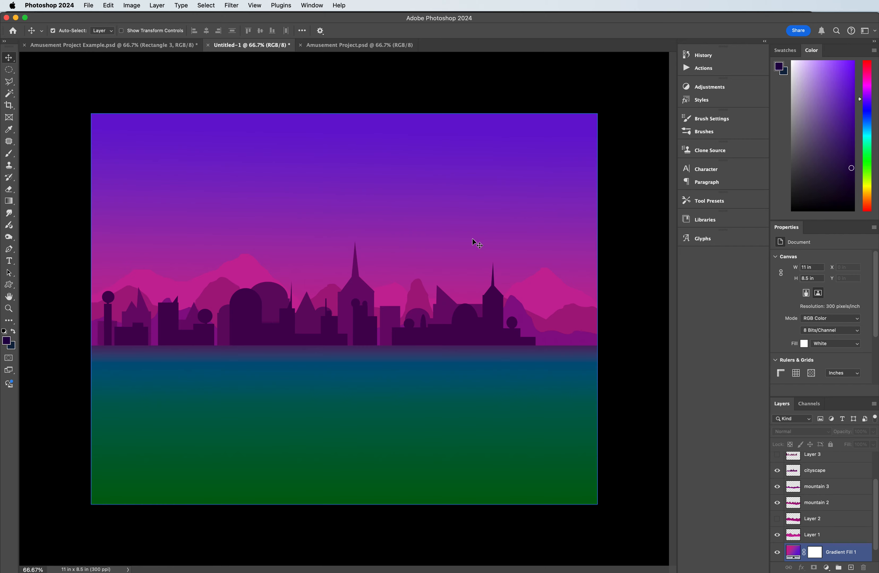
Step: Adjust the mountain 3 layer with Hue/Saturation: hue +6 and lightness -8
click(560, 338)
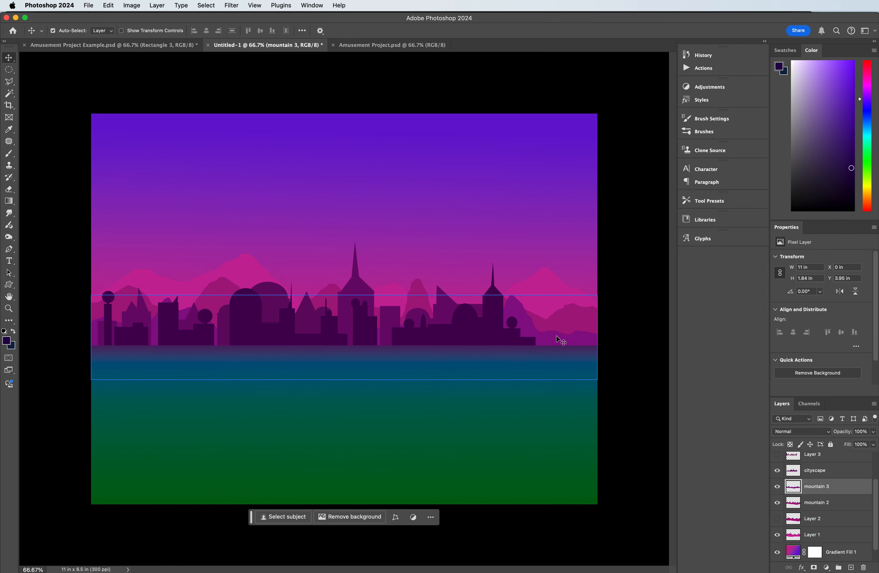
key(super+u)
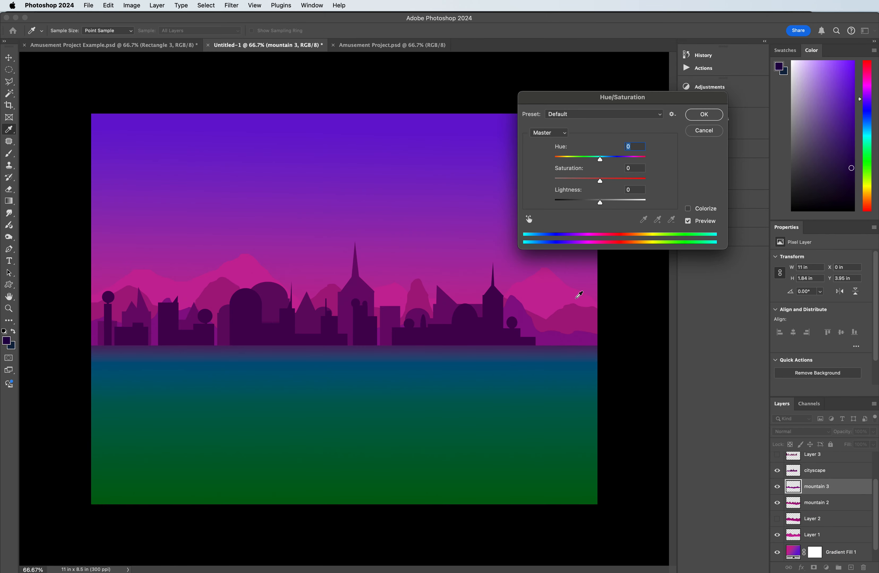
drag(599, 160, 598, 163)
drag(602, 162, 604, 163)
mouse_move(599, 205)
mouse_down()
mouse_move(581, 208)
mouse_move(598, 208)
mouse_up()
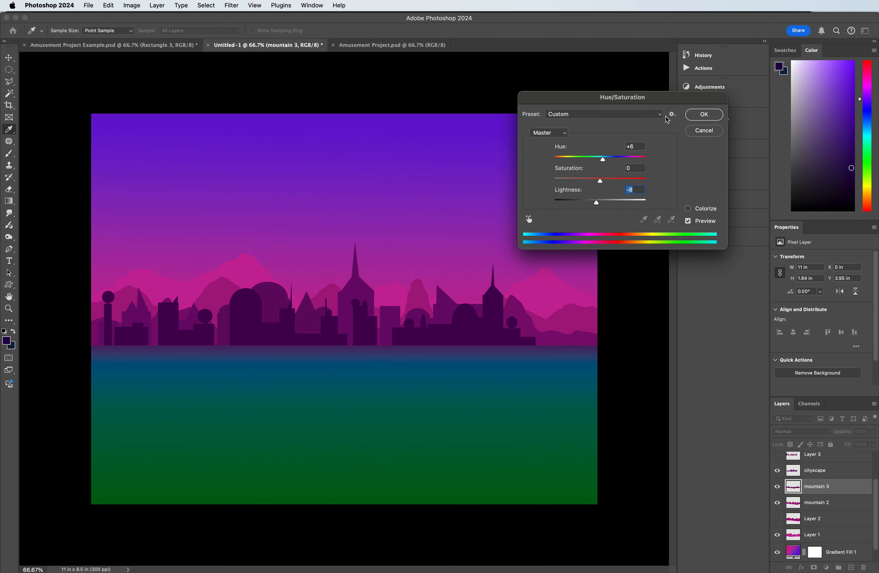
click(704, 115)
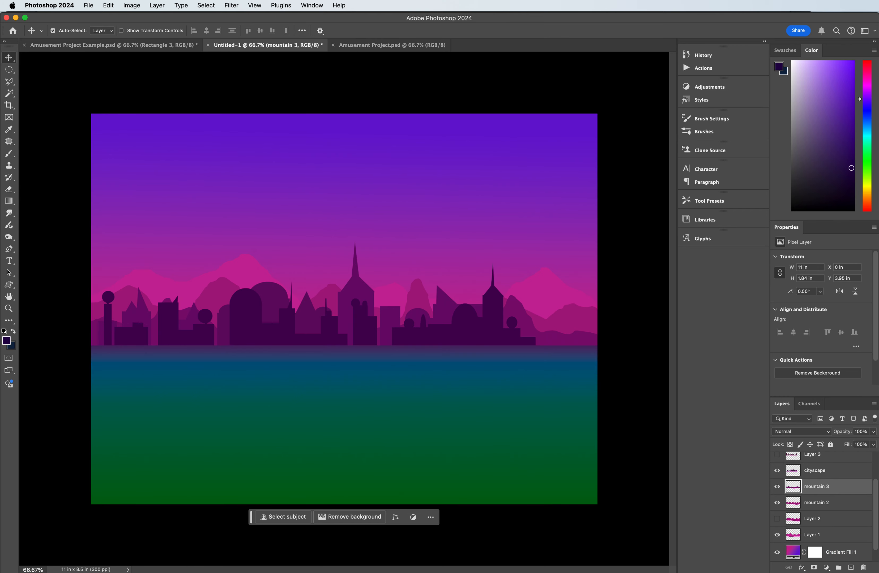
Step: Add a new layer above cityscape 2 and name it stars
scroll(840, 497, up, 3)
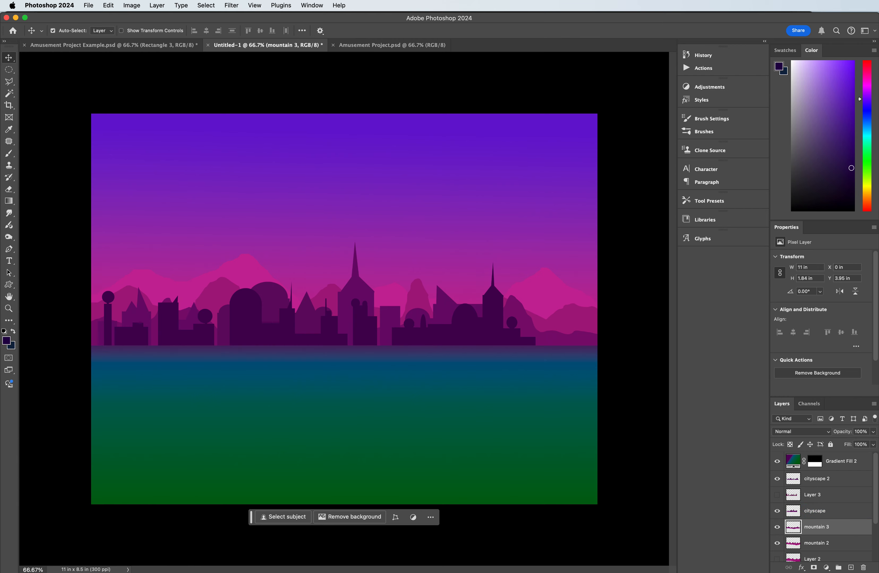
click(834, 480)
click(853, 569)
double_click(812, 479)
text(star)
key(Return)
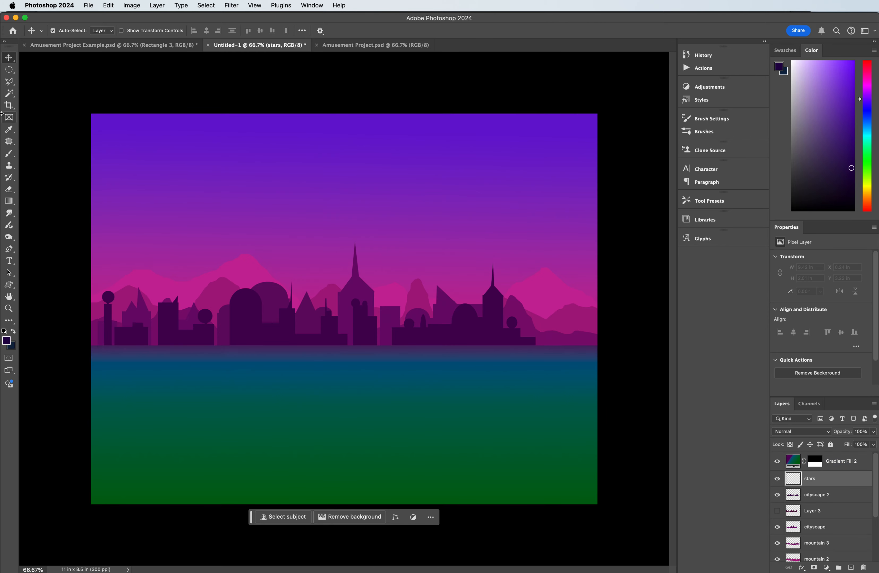
Step: Set up the Brush tool with a 9 px tip at 100% hardness and white as the foreground color
click(9, 153)
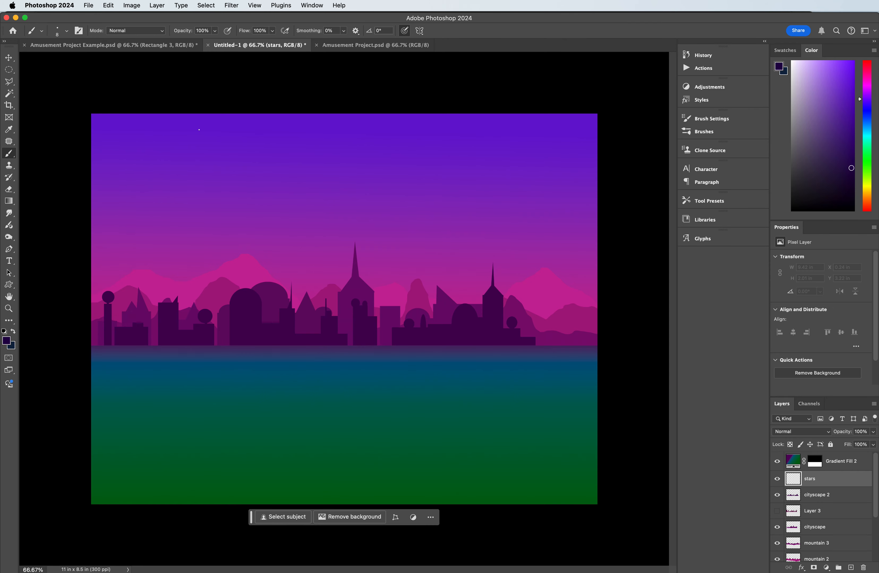
click(63, 31)
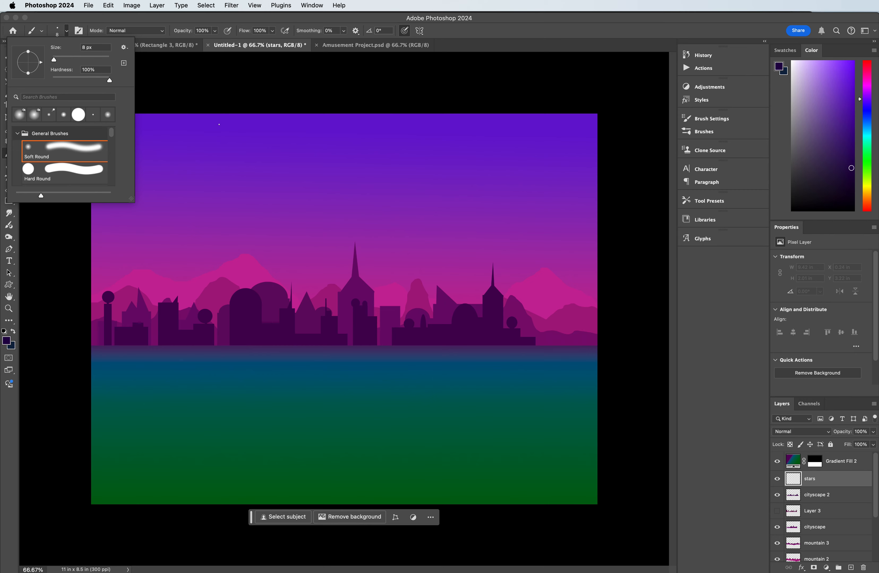
click(168, 109)
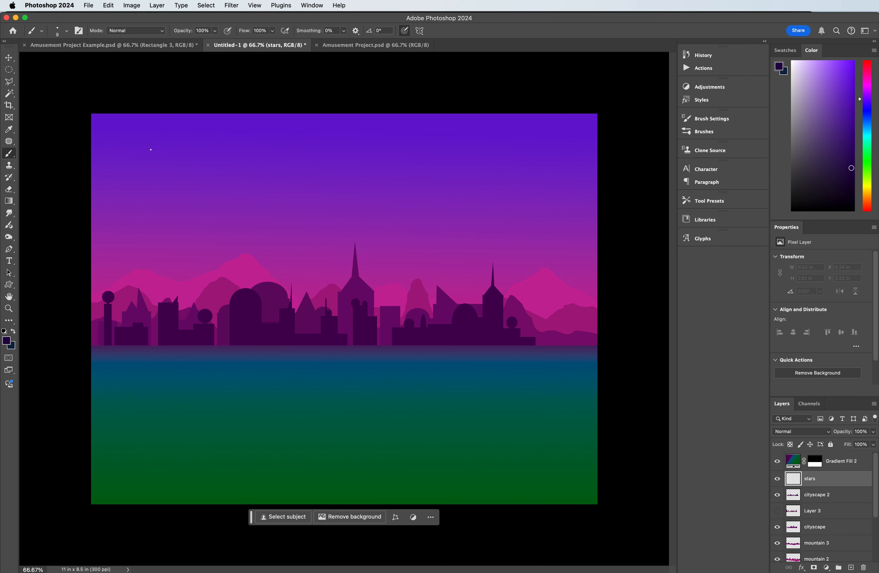
key(bracketright)
key(bracketright)
key(bracketright)
key(bracketright)
key(bracketright)
key(bracketright)
key(bracketleft)
key(bracketleft)
key(bracketleft)
key(bracketleft)
key(bracketleft)
click(123, 127)
click(5, 332)
click(13, 332)
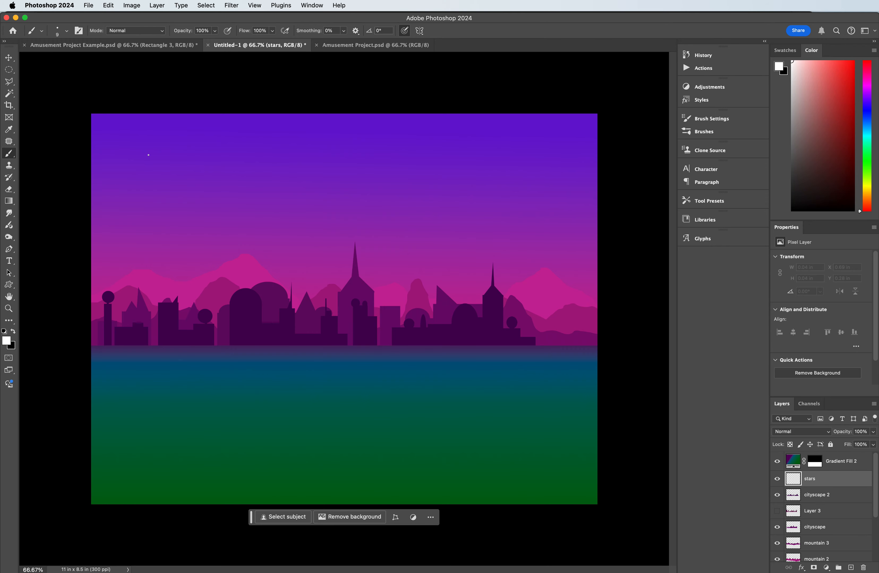
Step: Paint small white star dots scattered across the upper sky on the stars layer
click(142, 130)
click(257, 175)
click(368, 126)
click(379, 140)
click(398, 149)
click(460, 205)
click(459, 175)
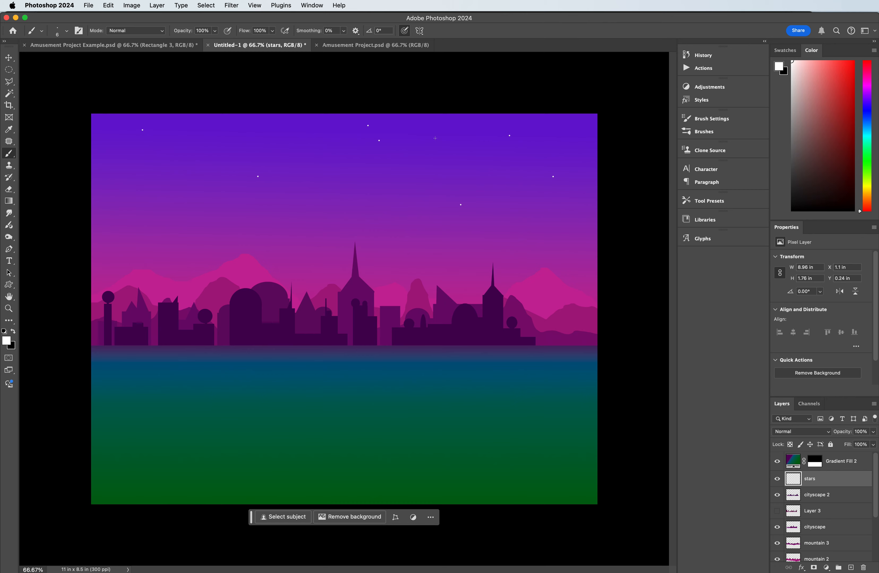
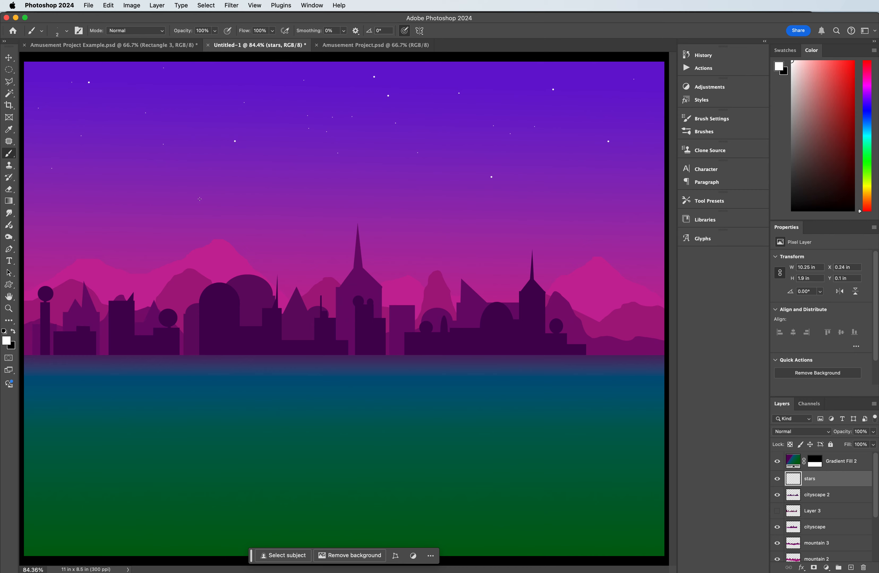
Step: Paint another small white star dot low in the sky, above the mountains, on the stars layer
click(204, 185)
Step: Add a color stop at the upper-sky end of the Gradient Fill 1 gradient and set its color to #5303ac
scroll(804, 484, down, 4)
click(792, 538)
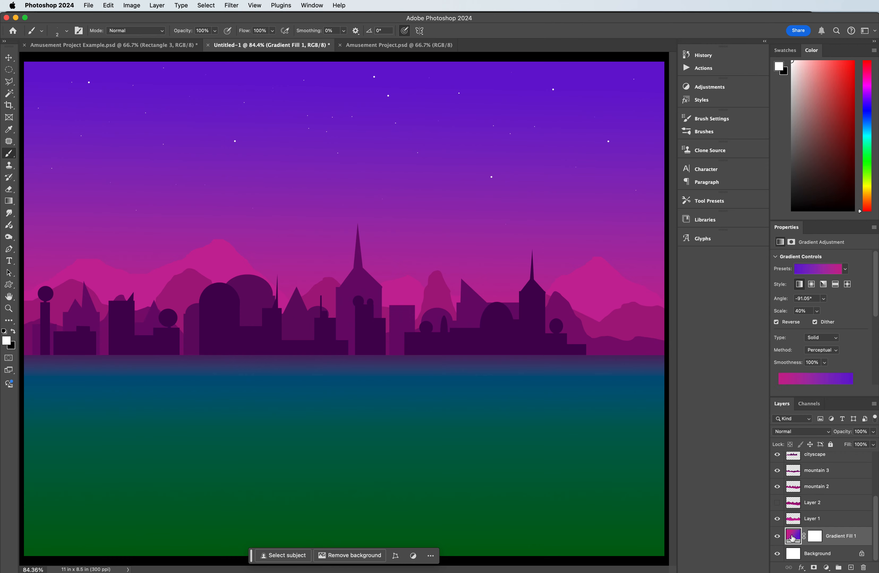
scroll(863, 378, down, 3)
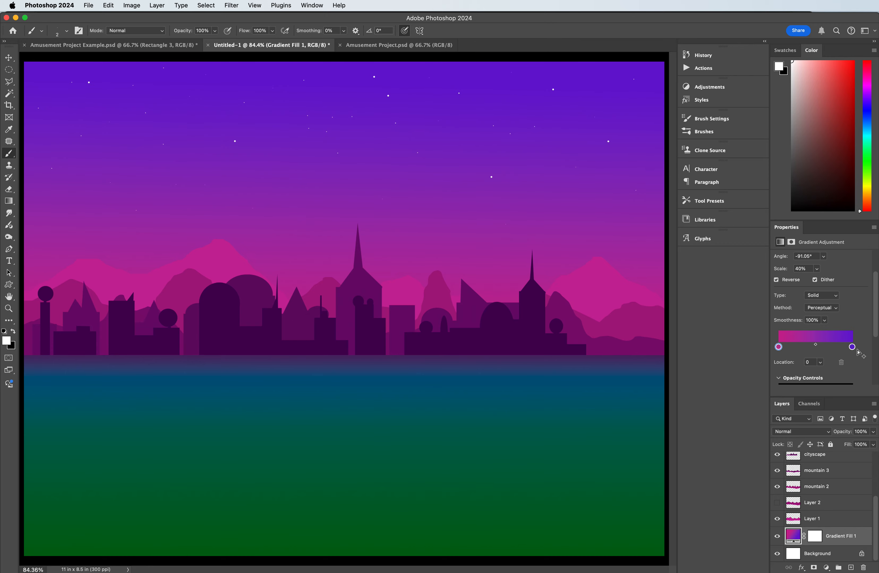
mouse_move(852, 348)
mouse_down()
mouse_move(843, 348)
mouse_move(853, 348)
mouse_up()
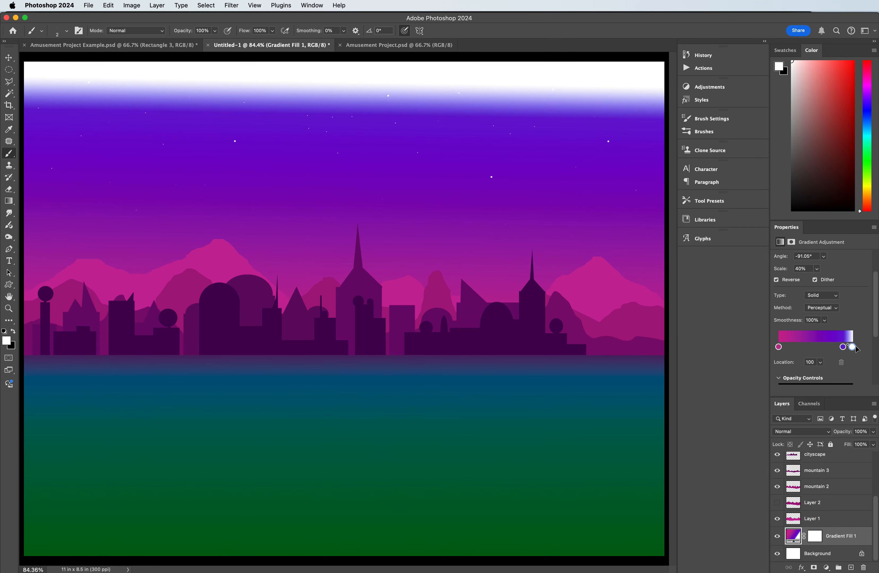
click(853, 349)
click(854, 349)
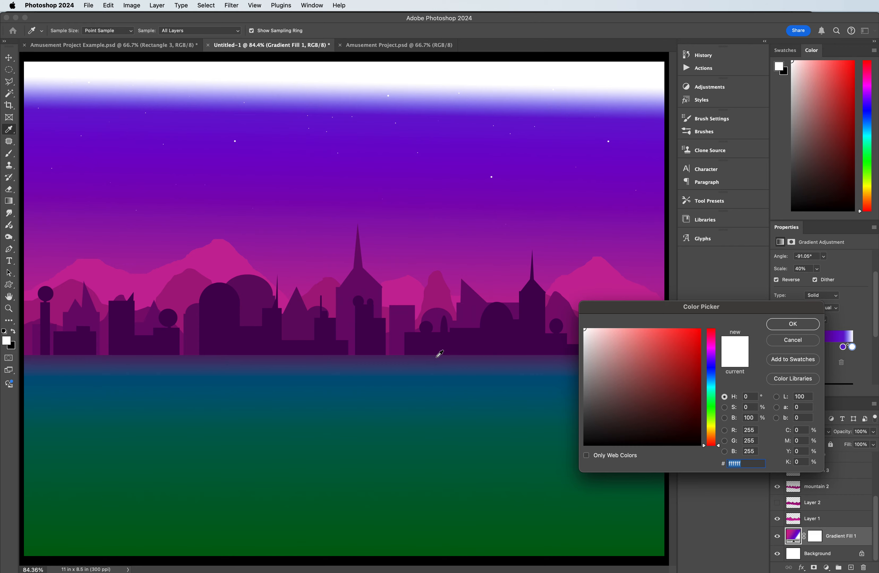
drag(713, 384, 714, 356)
drag(690, 396, 697, 366)
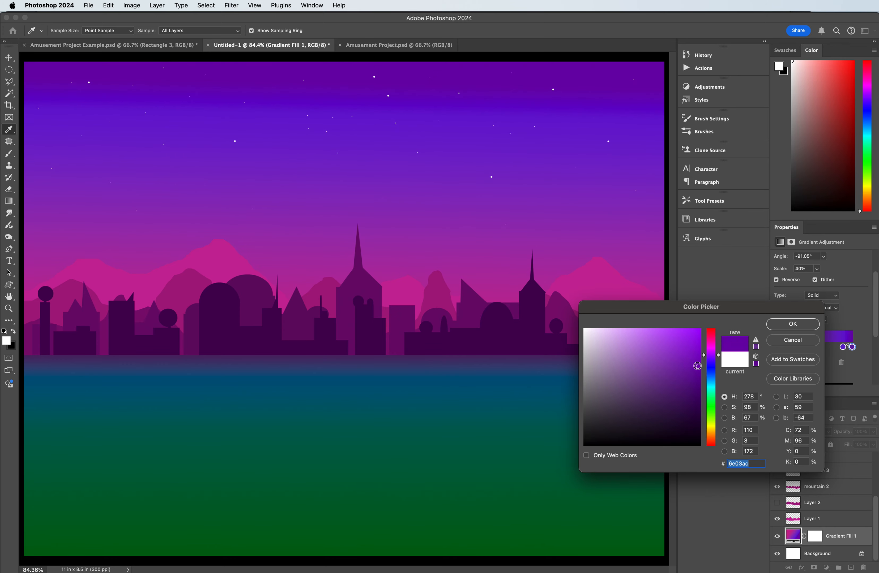
drag(718, 356, 718, 359)
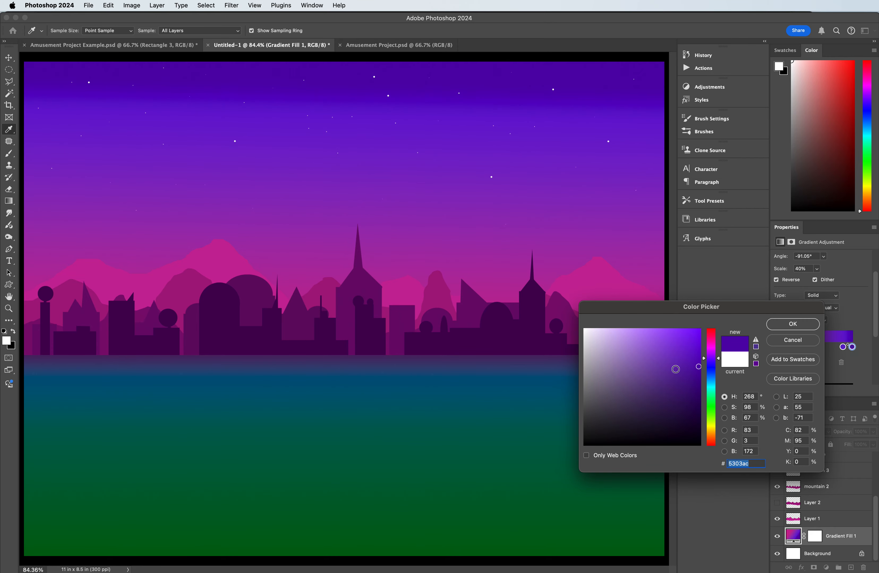
click(802, 328)
Step: Move the sky gradient's middle stop to location 56, shift the pink stop slightly inward, and darken the end stop to #3d0082
drag(843, 348, 805, 347)
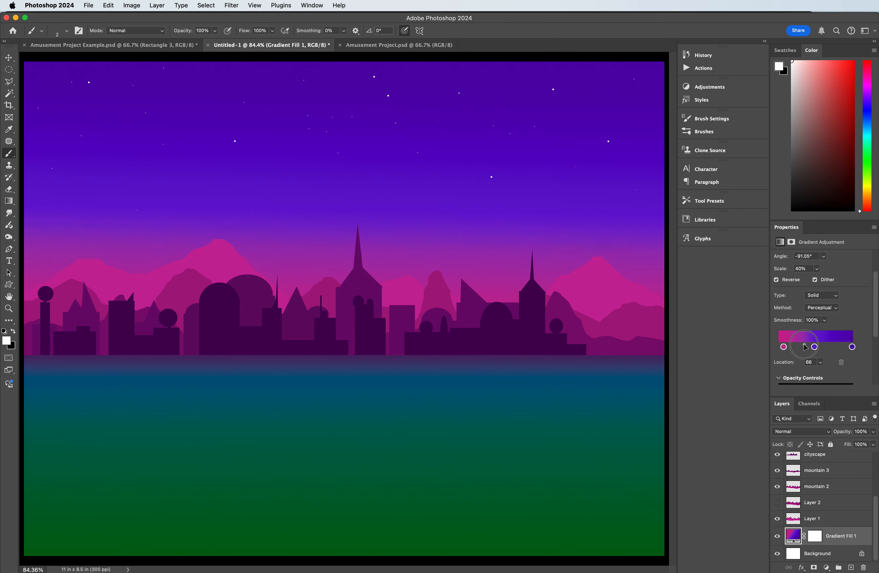
drag(806, 346, 819, 348)
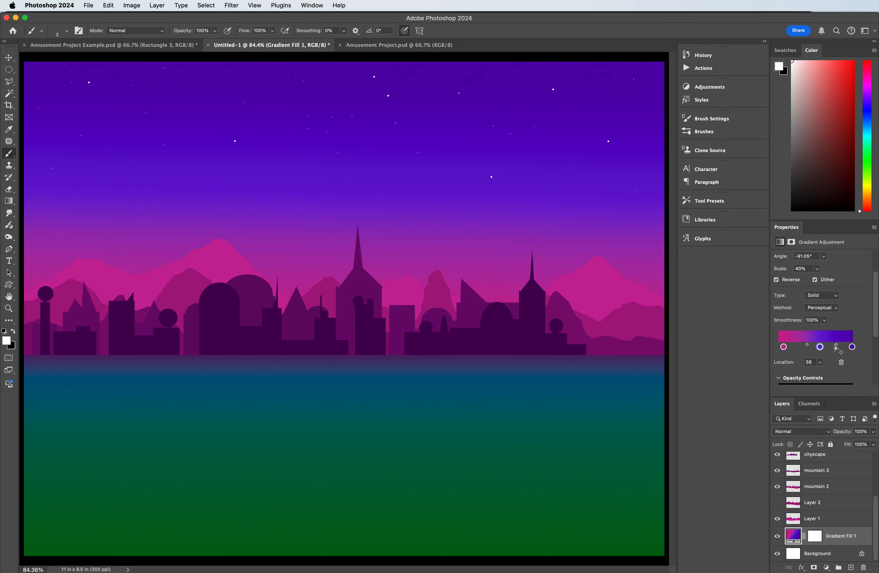
double_click(852, 347)
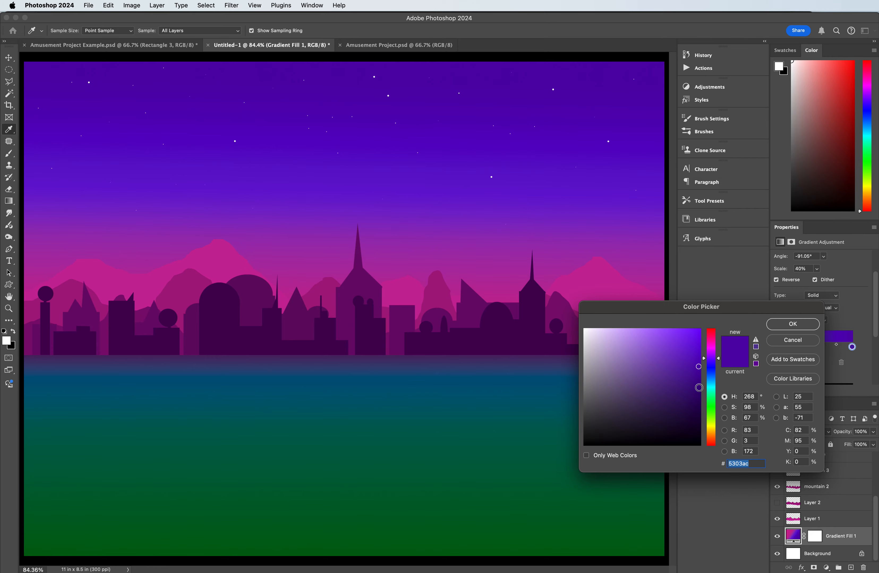
click(700, 385)
click(703, 386)
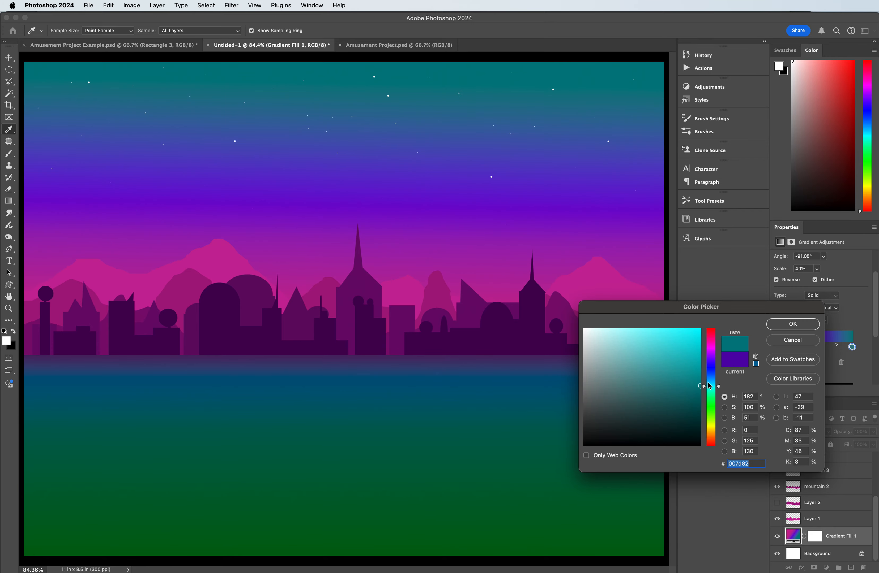
drag(711, 386, 712, 361)
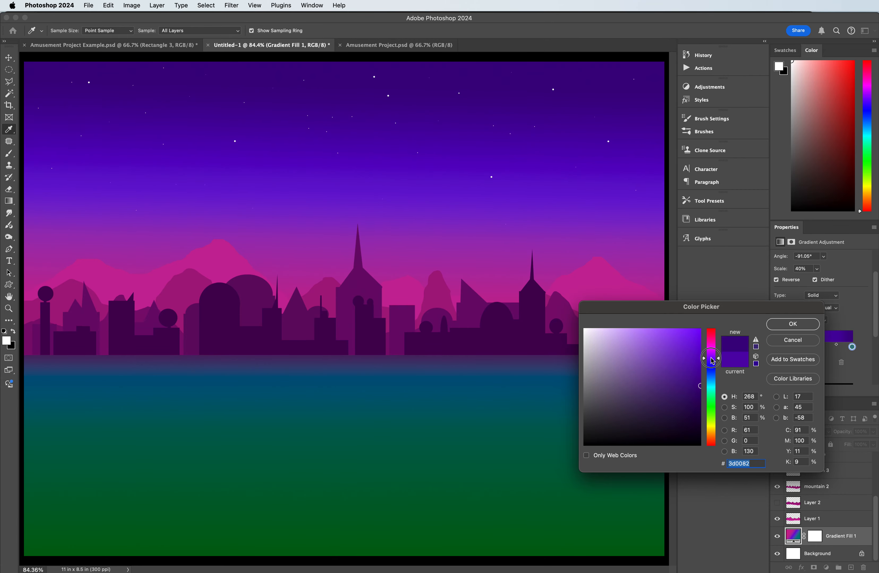
click(796, 326)
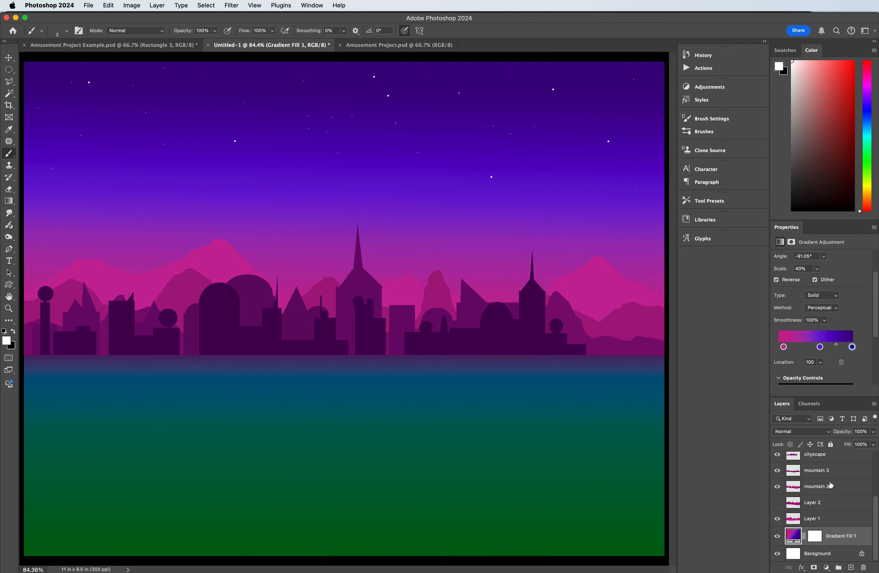
Step: Add a new layer directly above the stars layer and name it moon
scroll(821, 481, up, 3)
click(821, 480)
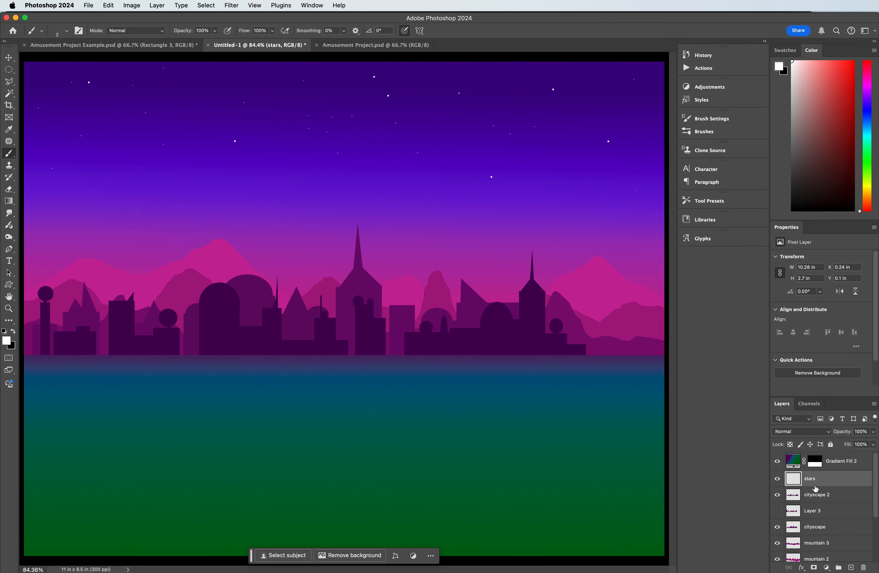
click(850, 568)
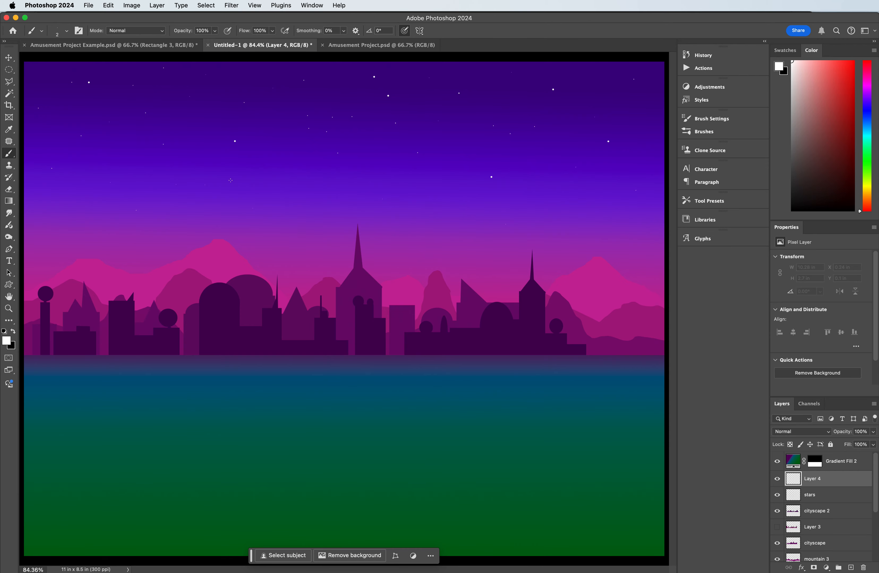
click(9, 69)
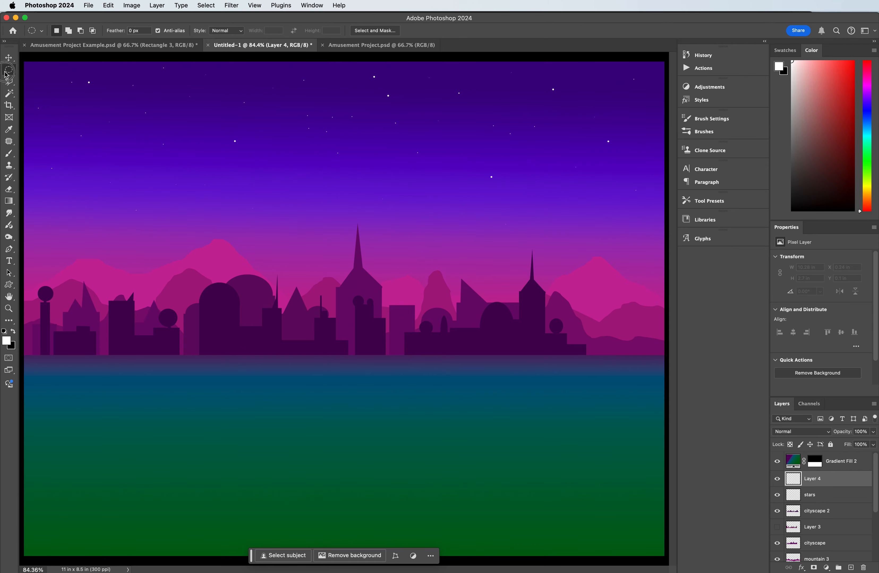
click(53, 77)
double_click(810, 479)
text(moon)
key(Return)
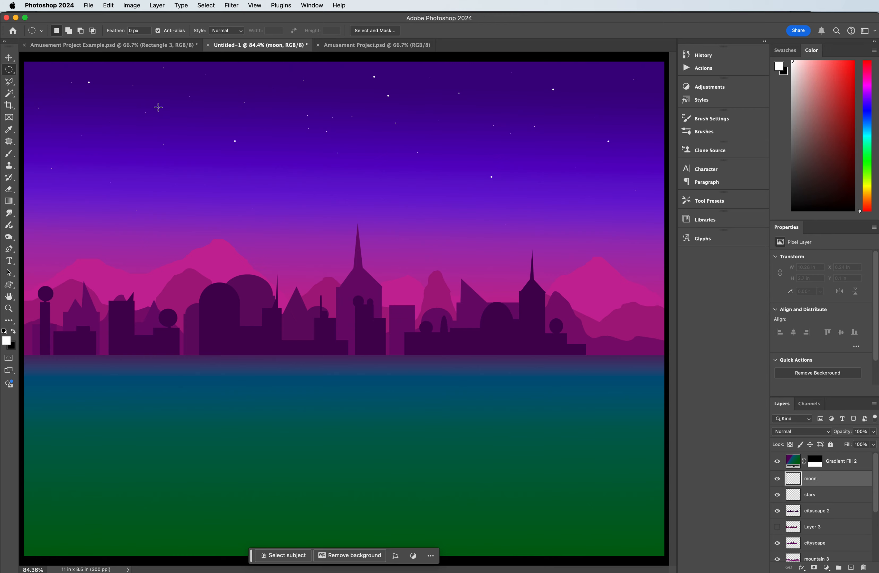
Step: Make a circular selection about 1.37 in wide in the upper-left sky and fill it with pale cyan #c3edf2
drag(68, 110, 148, 190)
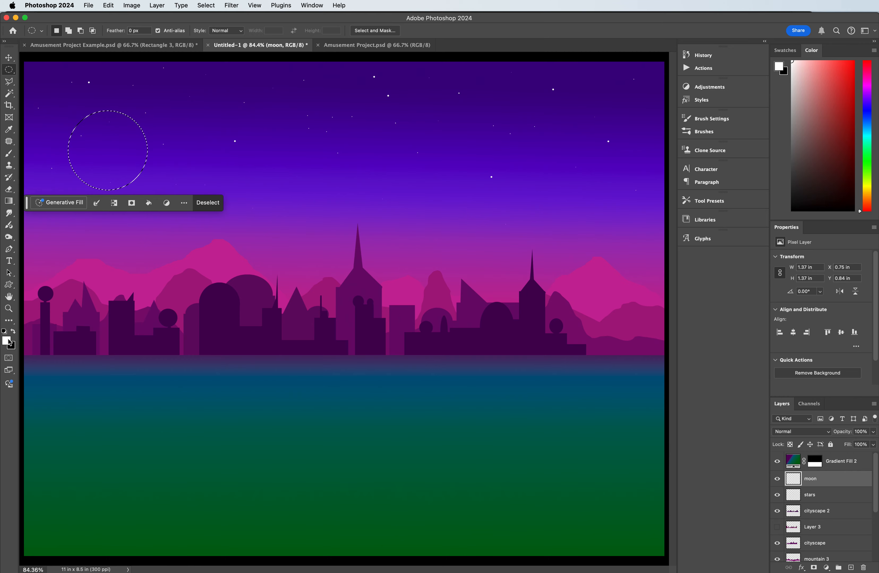
click(8, 341)
mouse_move(590, 337)
mouse_down()
mouse_move(583, 337)
mouse_move(614, 337)
mouse_move(606, 334)
mouse_up()
click(711, 385)
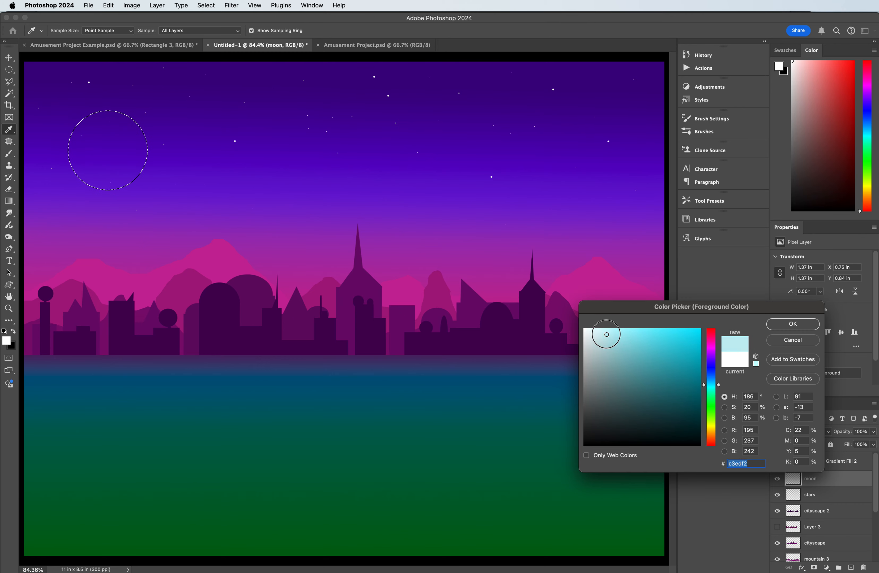
click(787, 324)
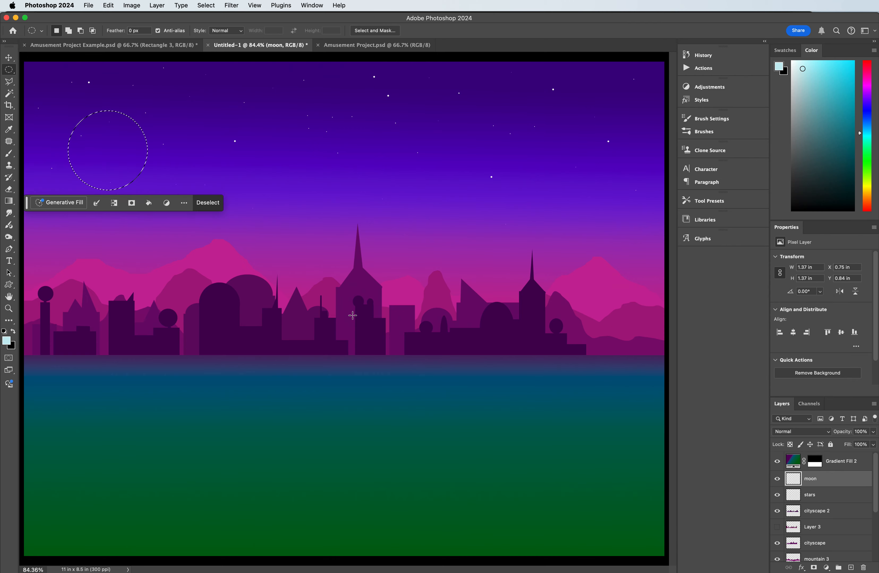
click(9, 201)
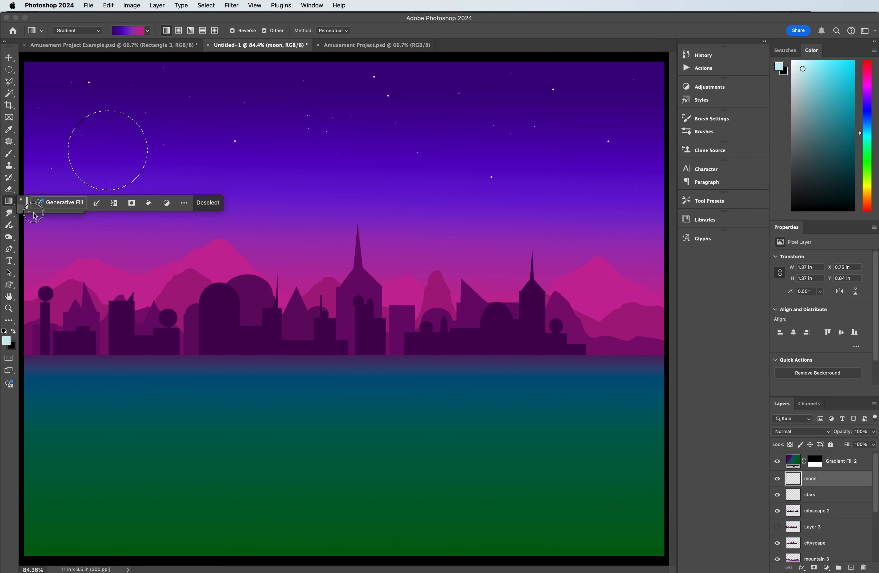
click(34, 209)
click(105, 161)
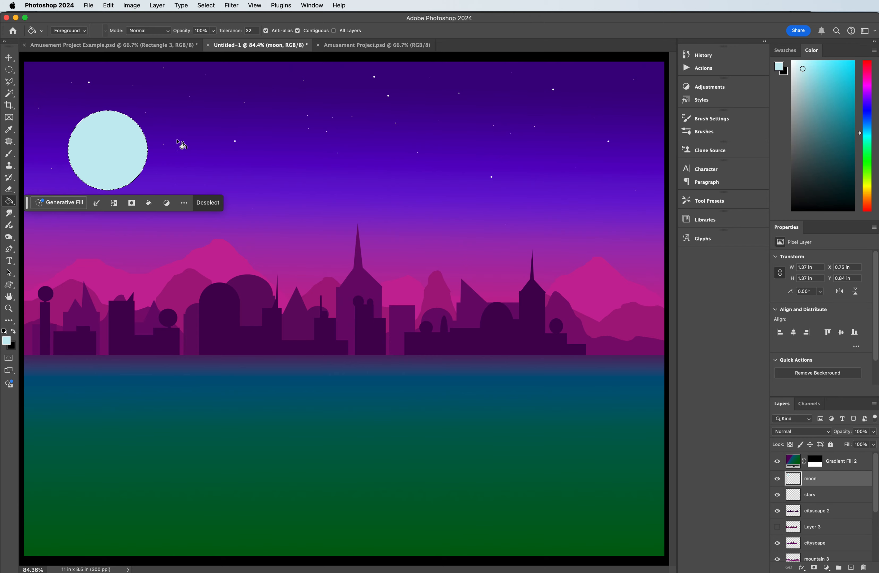
Step: Cut the moon into a crescent by deleting a circular area about 1.28 in wide, offset up and right at X 0.96 in, Y 0.72 in
click(10, 70)
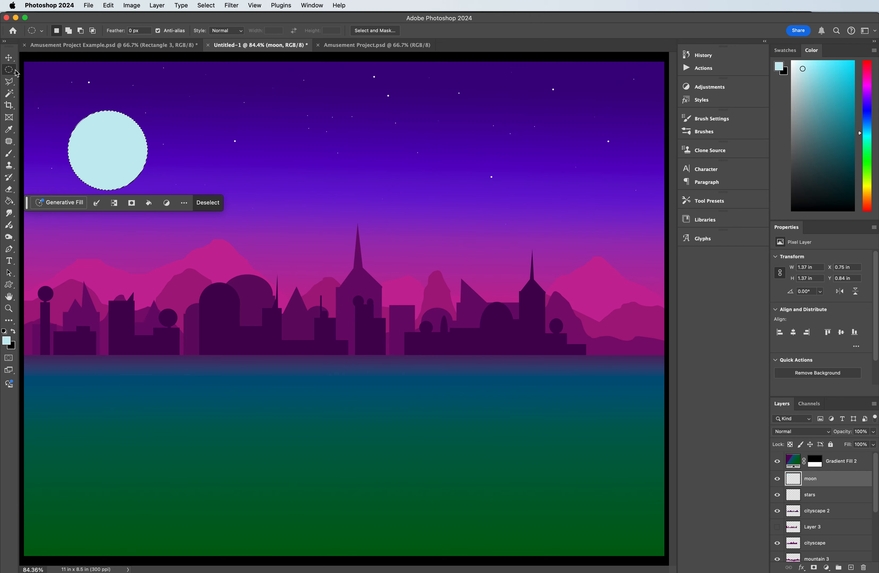
drag(80, 106, 160, 177)
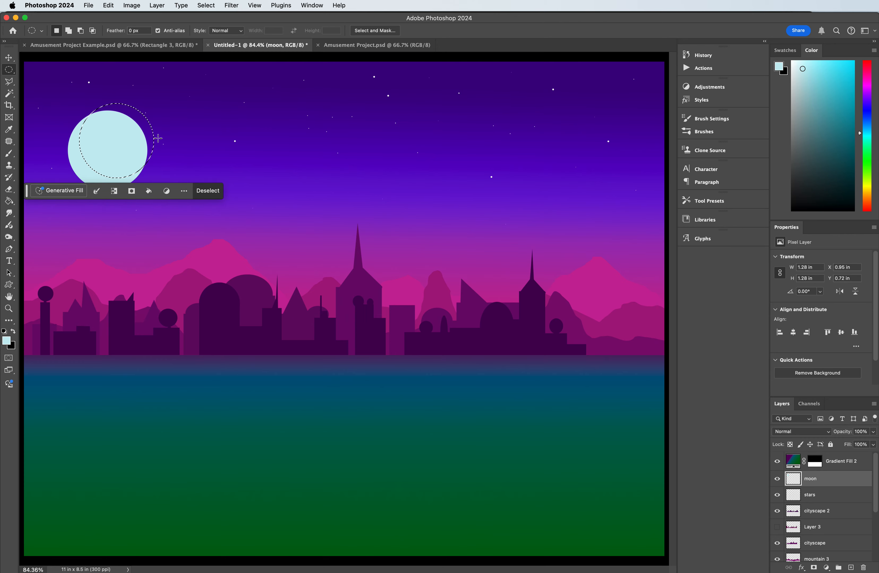
key(Up)
key(Up)
key(Up)
key(Right)
key(Right)
key(Right)
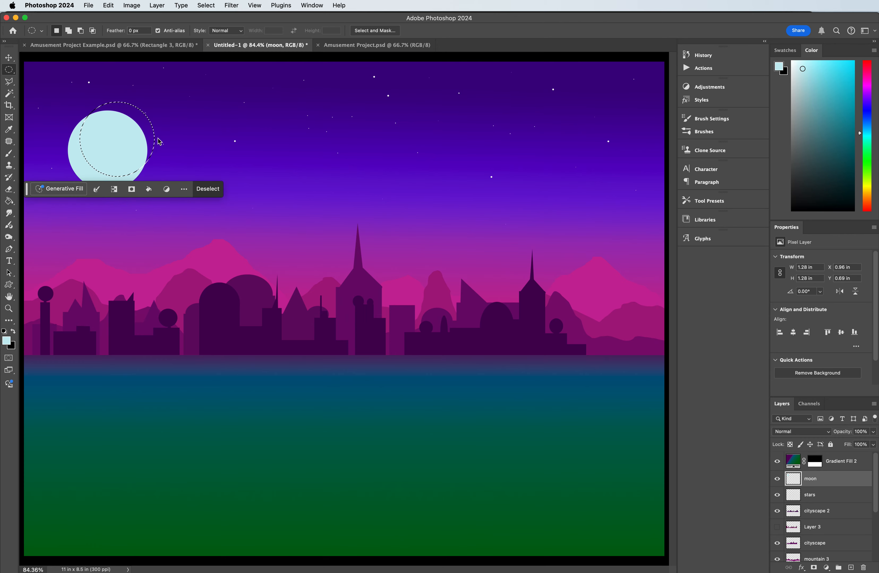
key(Down)
key(Down)
key(Down)
key(Down)
key(Down)
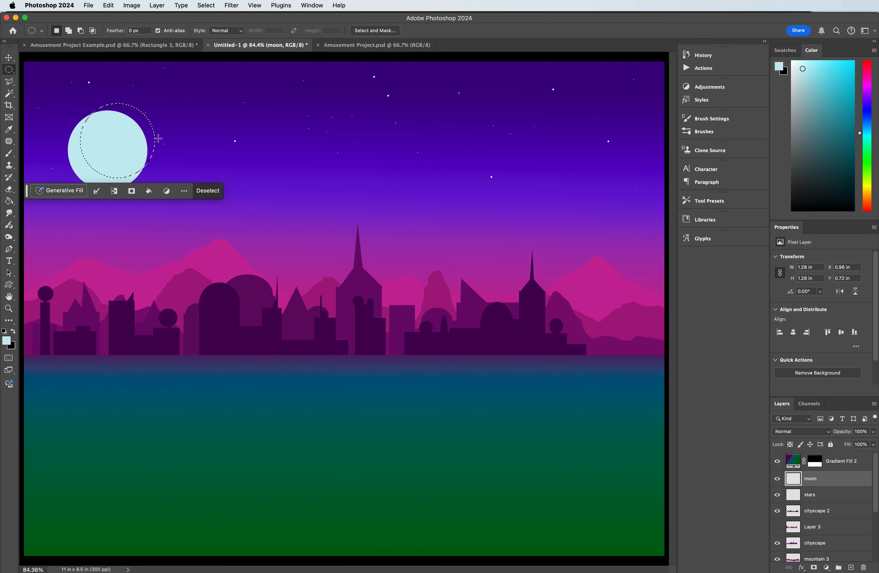
key(Delete)
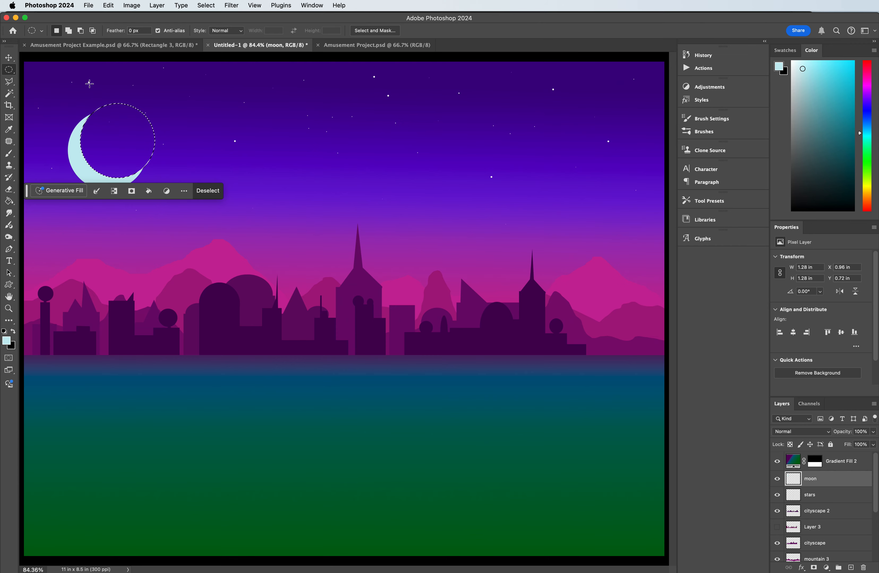
key(super+d)
Step: Move the crescent moon to about X 0.89 in, Y 0.6 in and rotate it about 16.55° clockwise
click(9, 57)
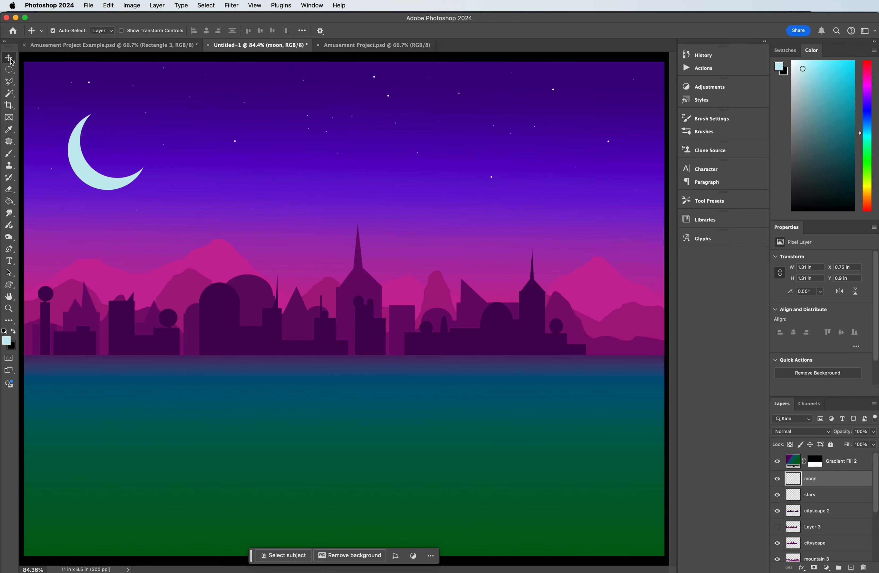
drag(83, 174, 92, 153)
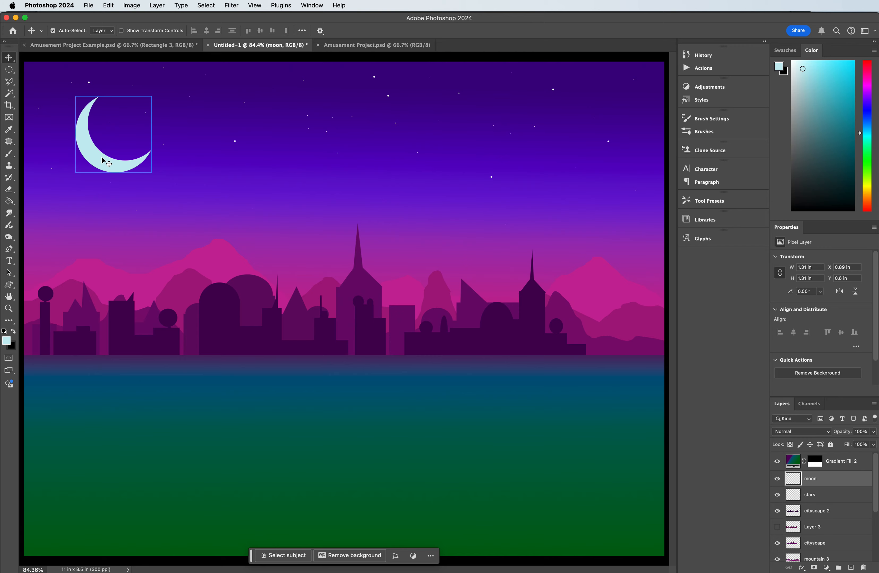
key(super+t)
drag(167, 84, 179, 100)
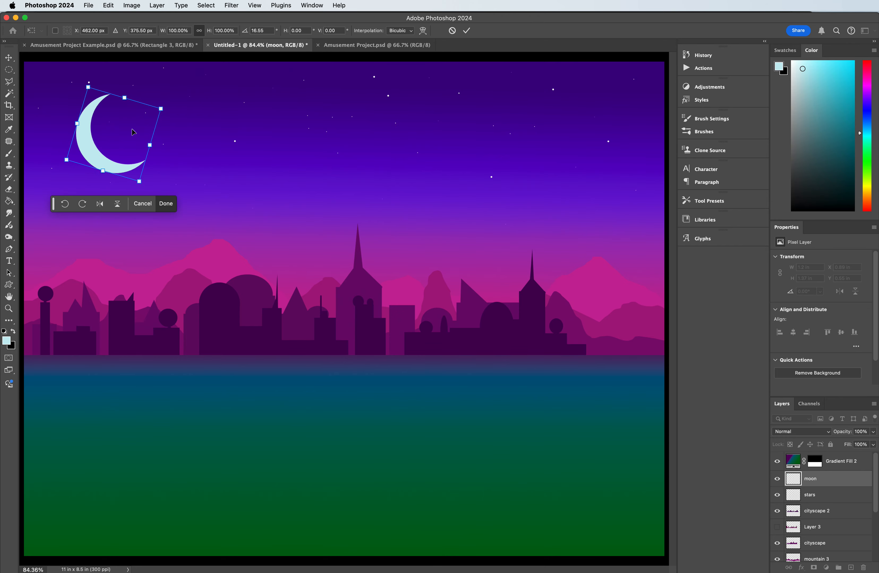
key(Return)
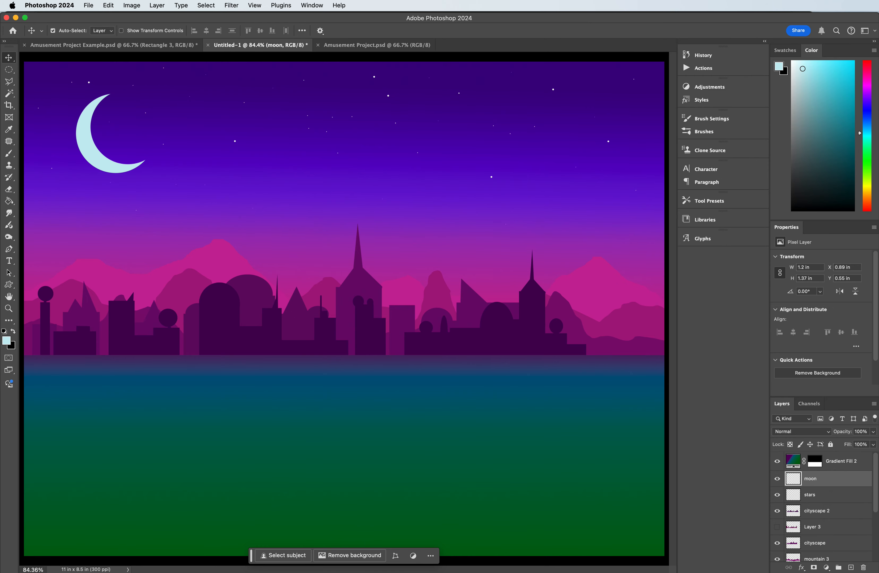
Step: Add a Bevel & Emboss effect to the moon layer with 136% depth, 117 px size, about 69° angle and 48° altitude
double_click(811, 473)
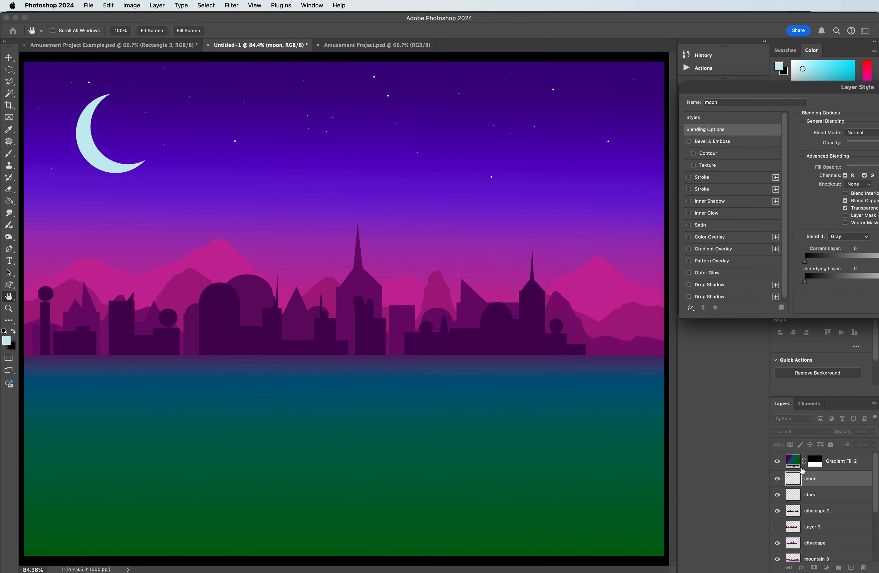
drag(763, 99, 588, 82)
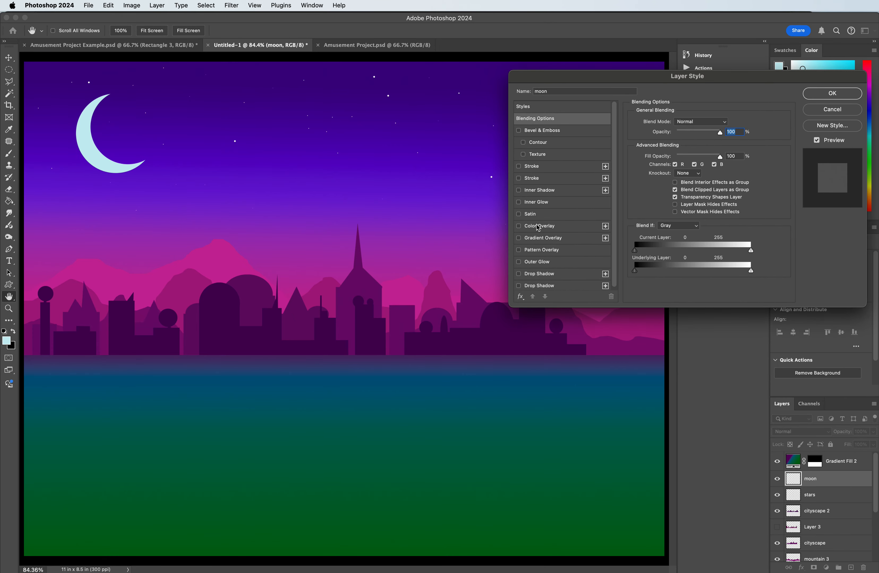
click(540, 130)
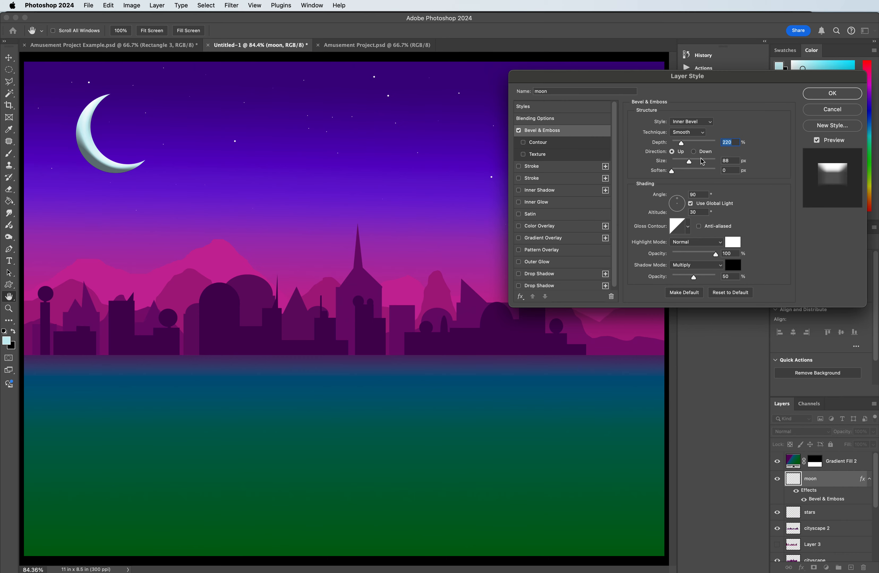
drag(679, 208, 675, 208)
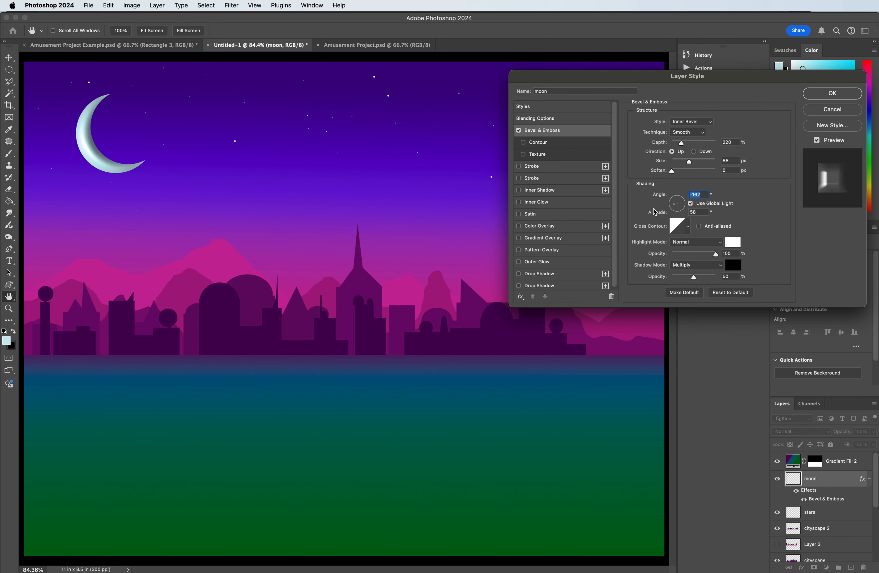
drag(682, 145, 696, 163)
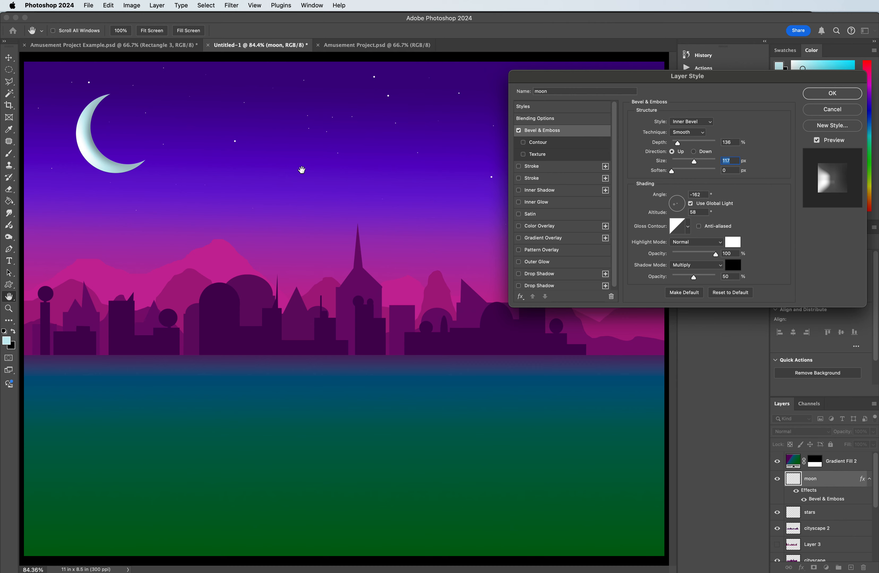
drag(680, 205, 679, 204)
drag(679, 202, 680, 203)
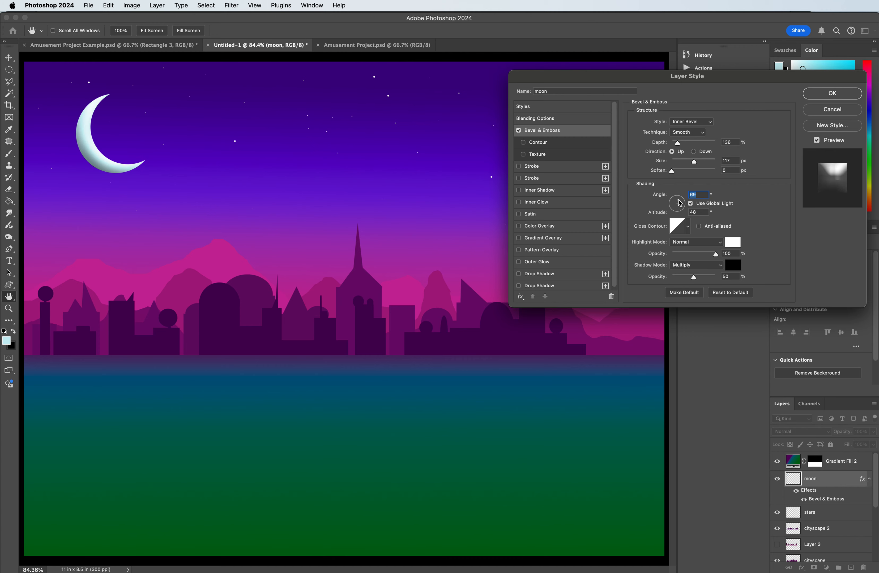
Step: Add an outer glow to the moon in medium blue #818cf1 and set the glow's size to 128 px
click(546, 262)
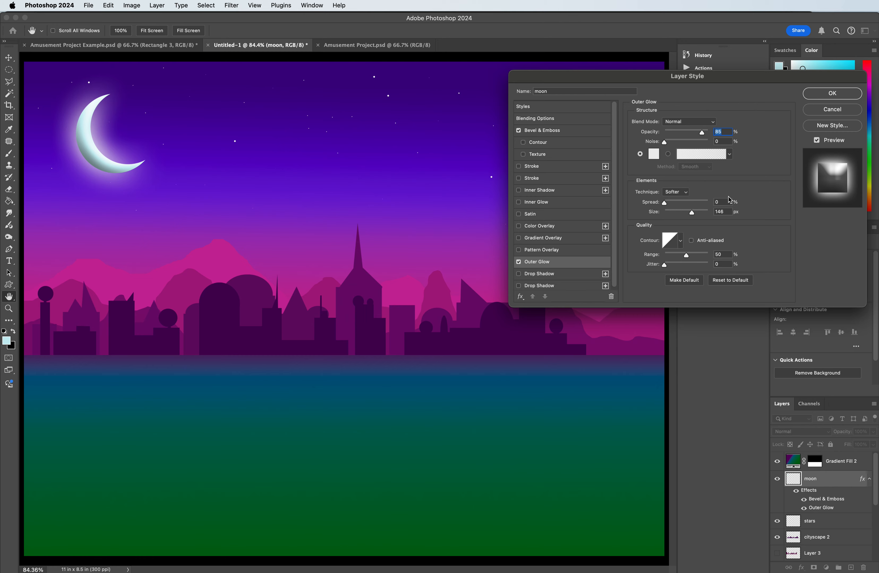
click(655, 155)
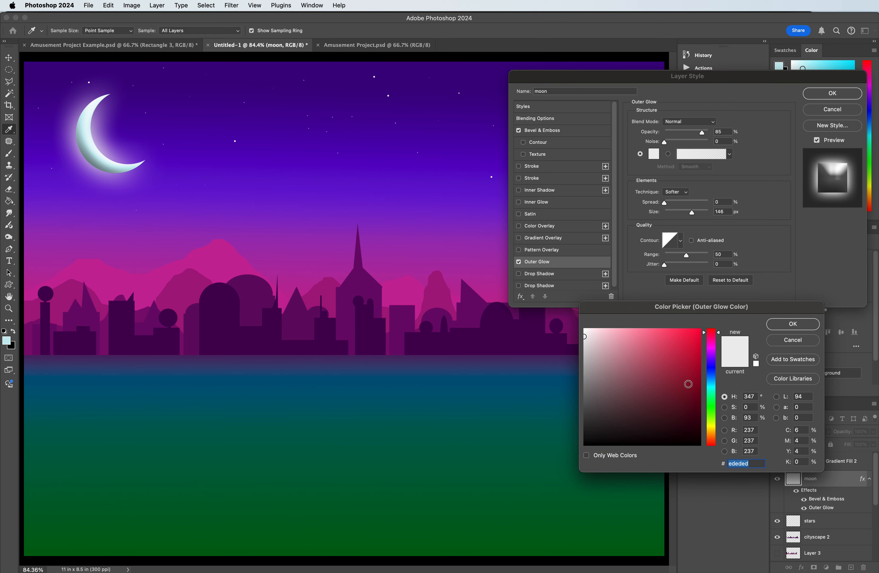
click(334, 71)
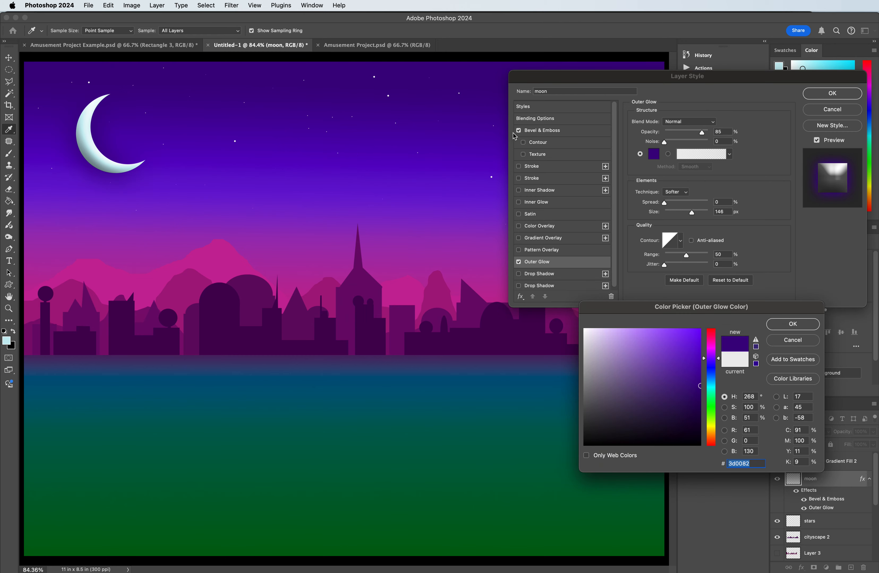
drag(687, 353, 638, 335)
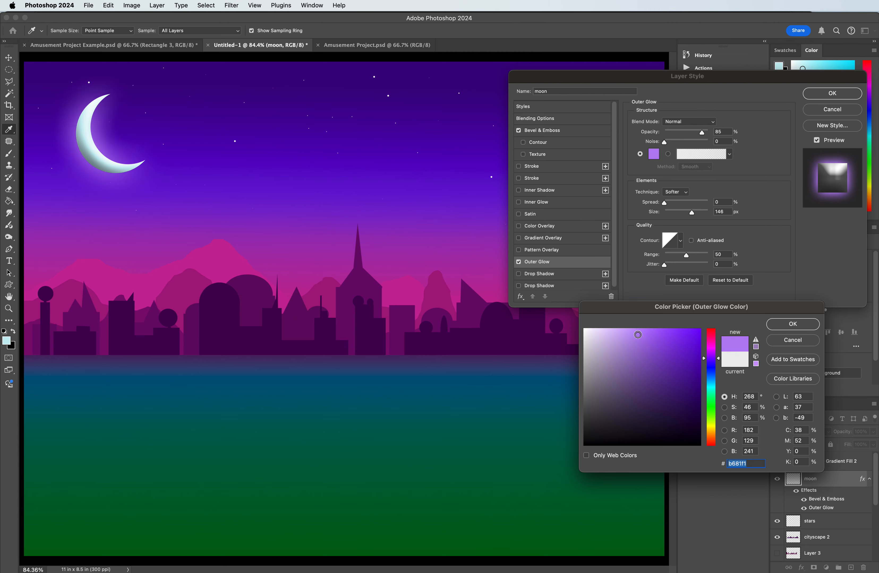
drag(715, 359, 718, 369)
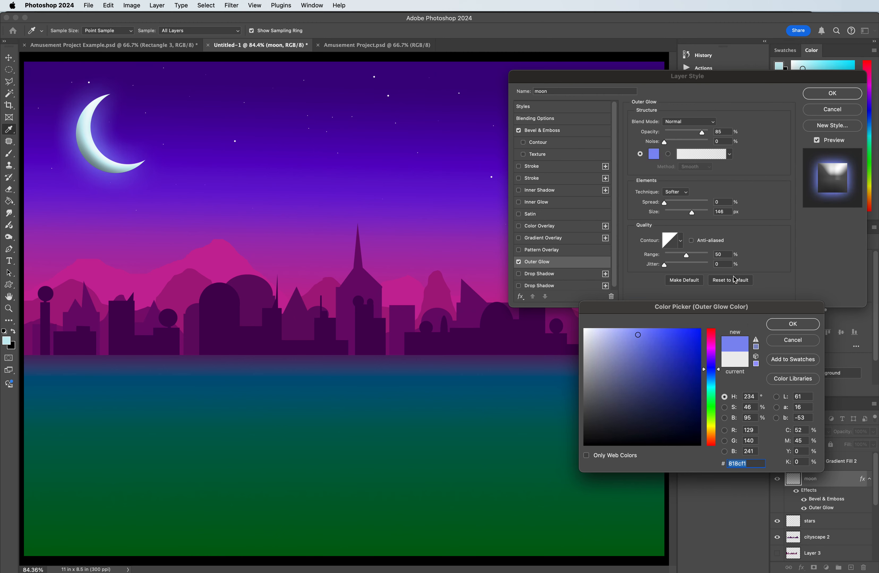
click(792, 323)
mouse_move(692, 213)
mouse_down()
mouse_move(674, 214)
mouse_move(708, 216)
mouse_move(679, 214)
mouse_move(689, 214)
mouse_up()
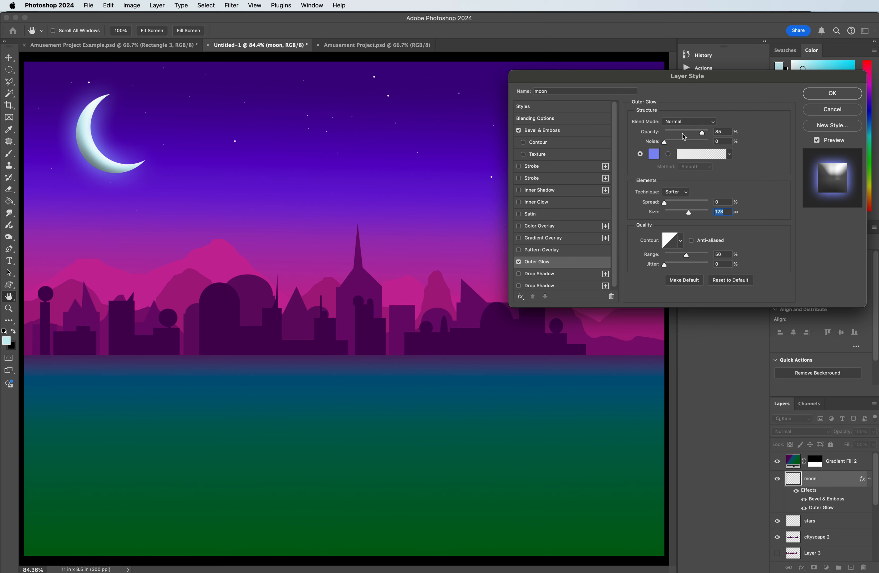
Step: Lighten the moon's outer glow colour to a pale periwinkle blue, about #b1b8f8
click(654, 154)
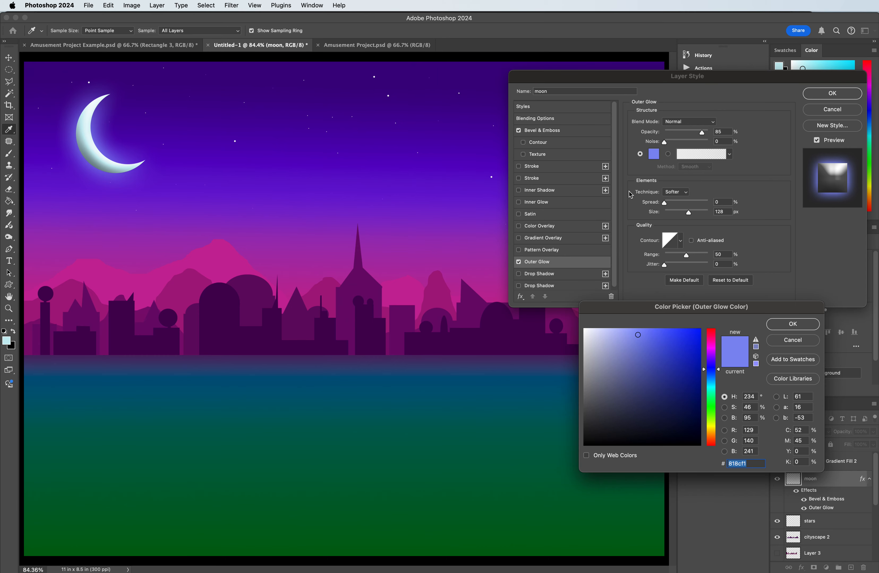
click(616, 331)
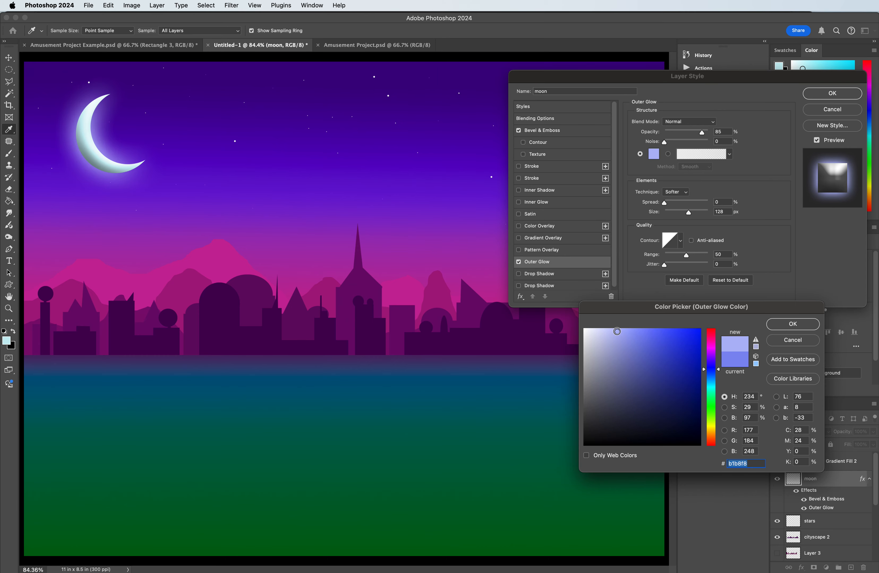
click(615, 331)
click(792, 324)
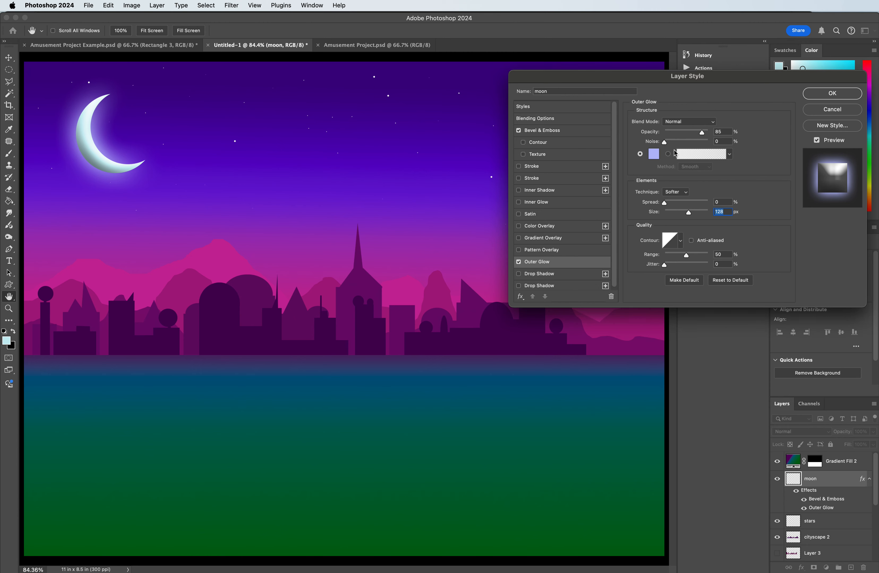
Step: Try the Dissolve and Darken blend modes on the moon's outer glow
click(679, 126)
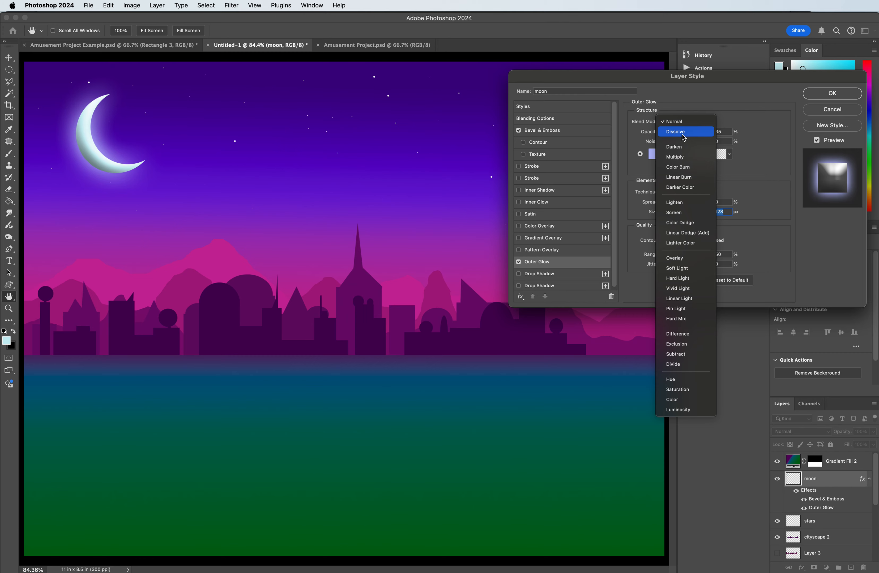
click(683, 136)
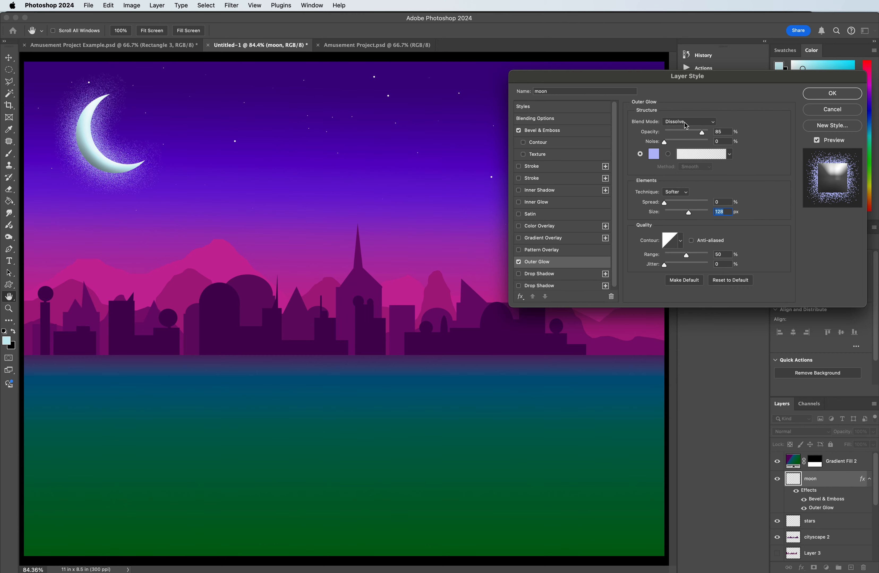
click(685, 125)
click(713, 123)
click(713, 124)
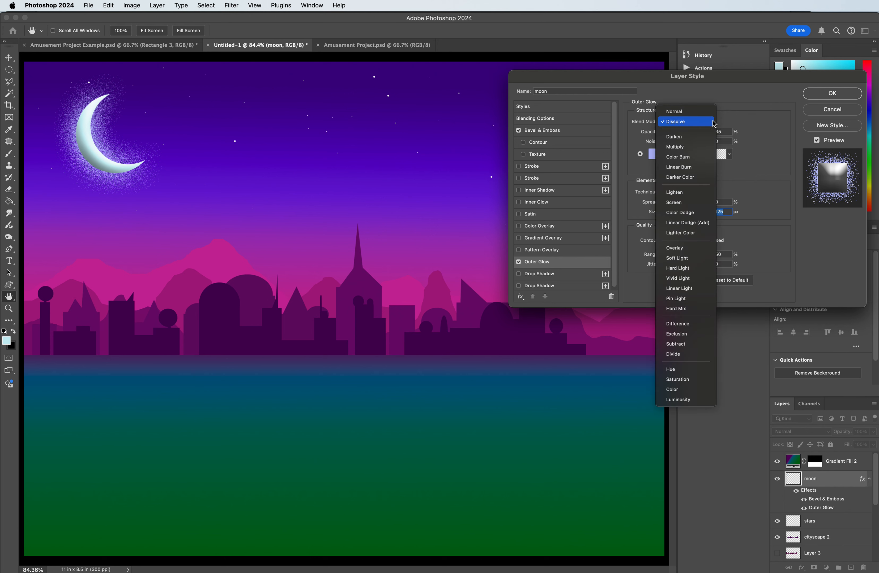
click(703, 135)
click(701, 126)
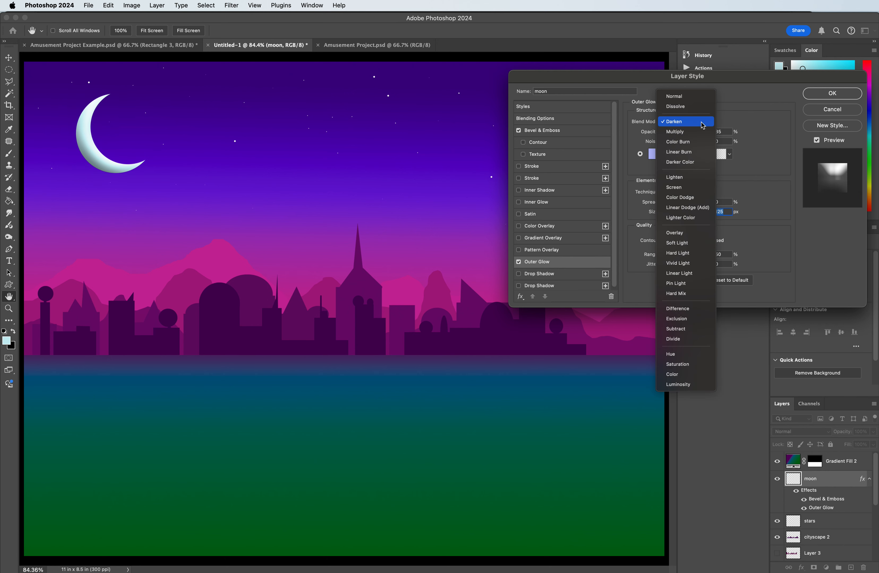
click(710, 126)
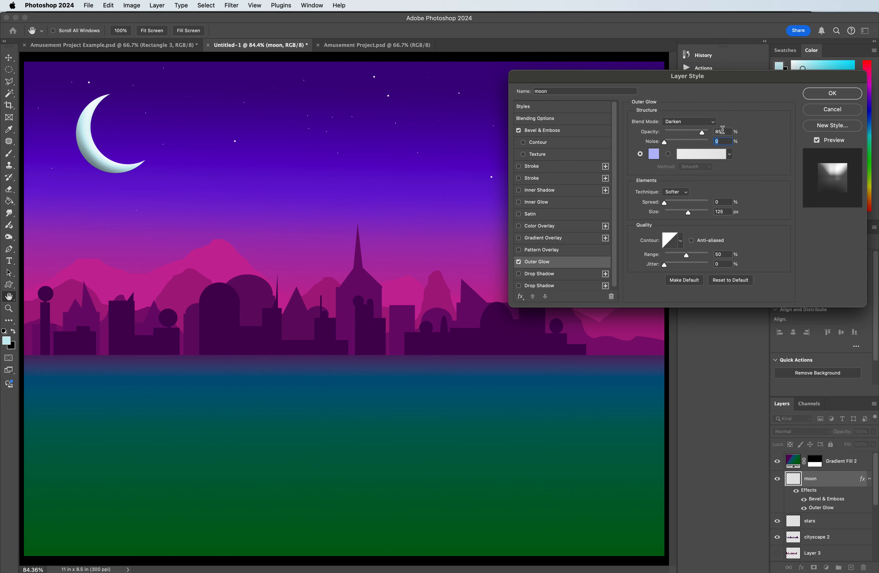
Step: Try the Multiply, Linear Burn and Lighten blend modes on the moon's outer glow
click(706, 125)
click(699, 132)
click(697, 123)
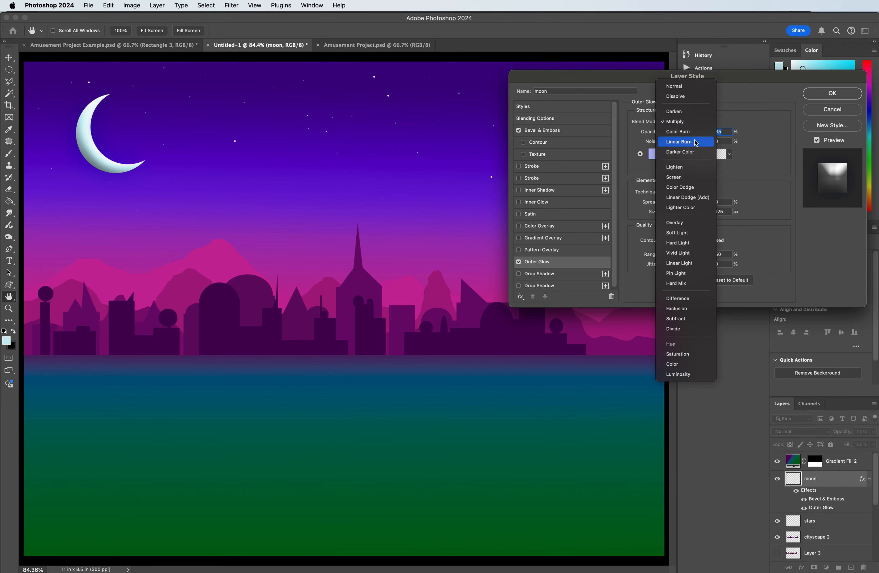
click(696, 141)
click(696, 123)
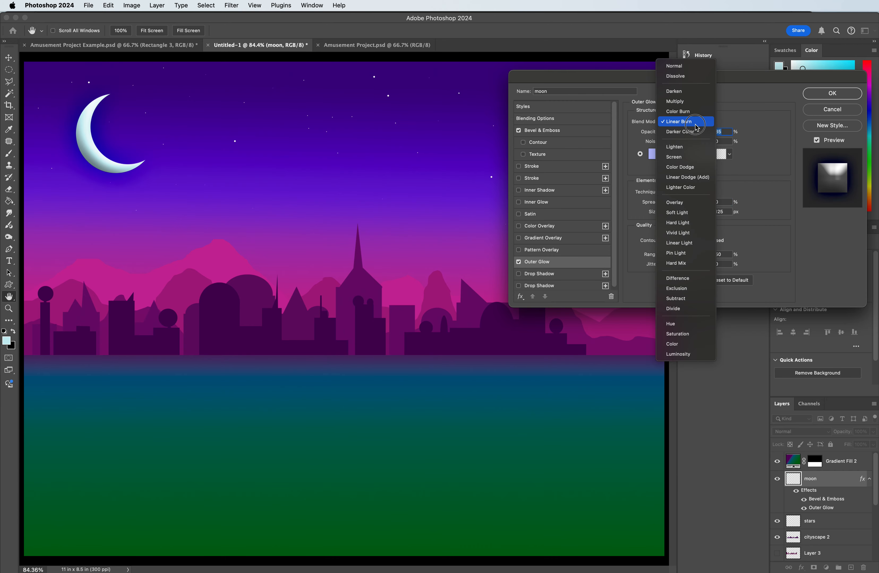
click(693, 150)
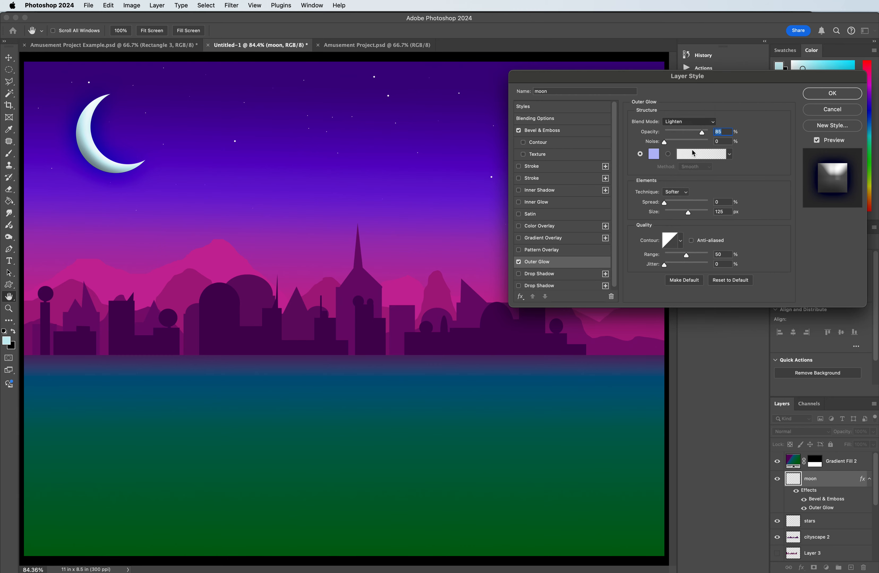
Step: Try the Screen, Color Dodge, Linear Dodge (Add) and Lighter Color blend modes on the moon's outer glow
click(688, 125)
click(687, 131)
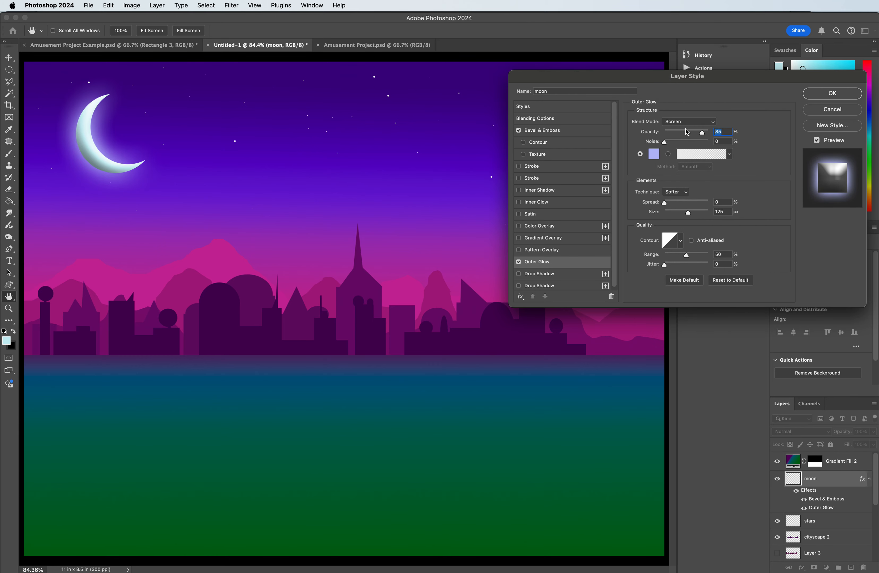
click(687, 122)
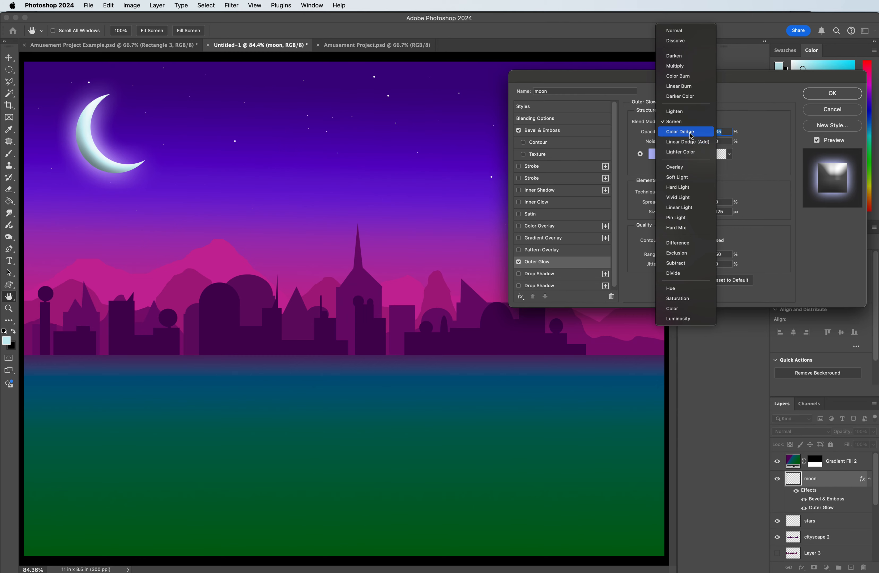
click(689, 131)
click(688, 122)
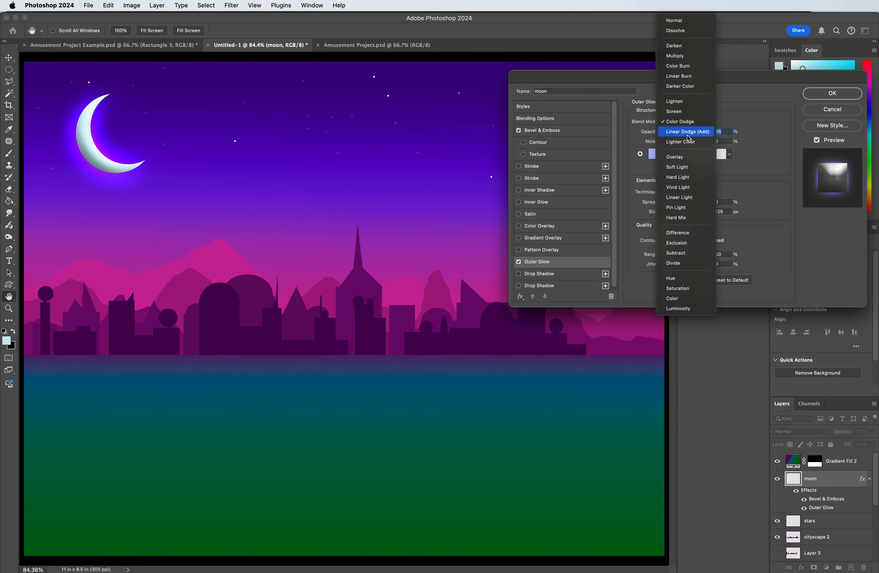
click(688, 132)
click(683, 123)
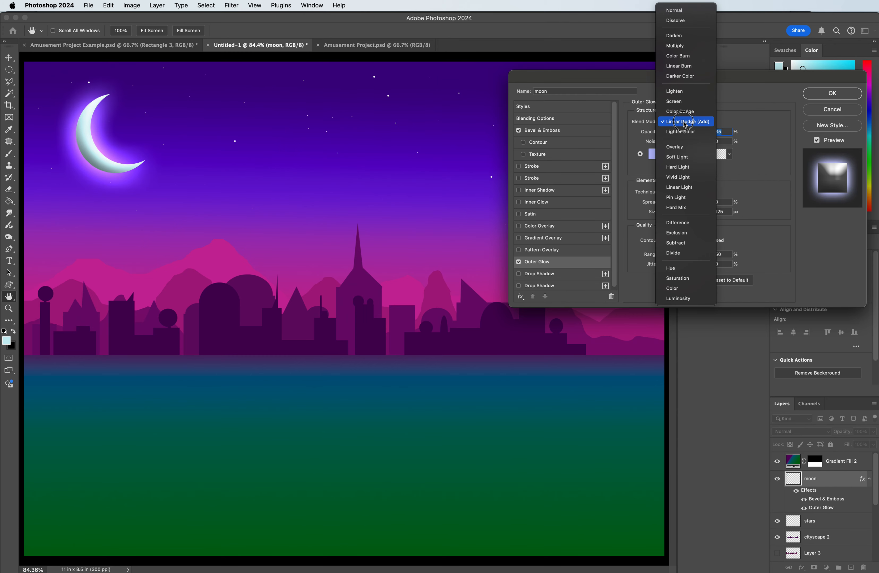
click(684, 130)
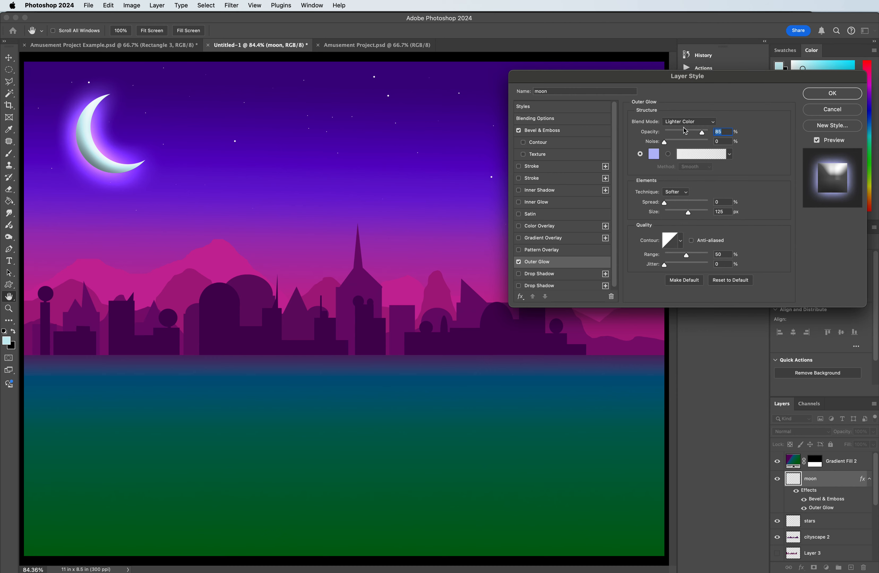
Step: Try the Overlay, Soft Light and Hard Light blend modes on the moon's outer glow
click(682, 125)
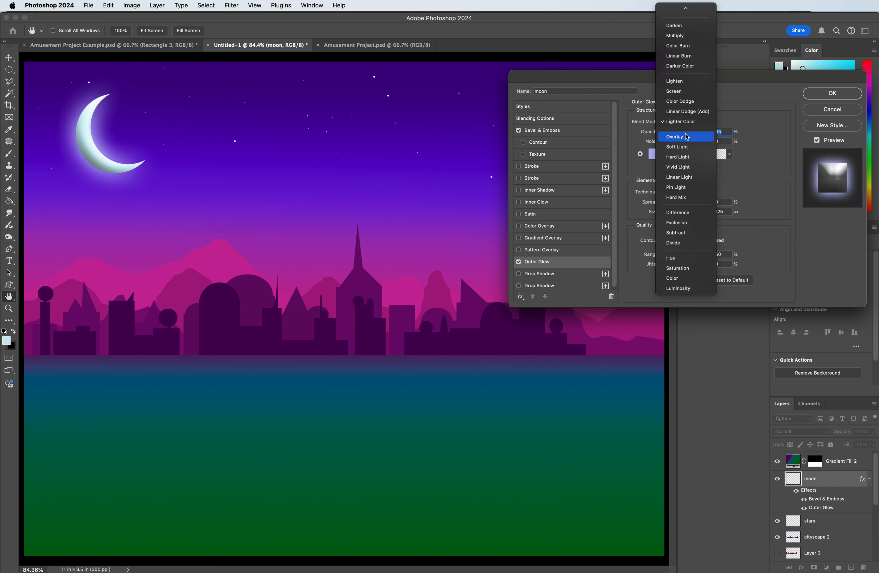
click(686, 137)
click(676, 124)
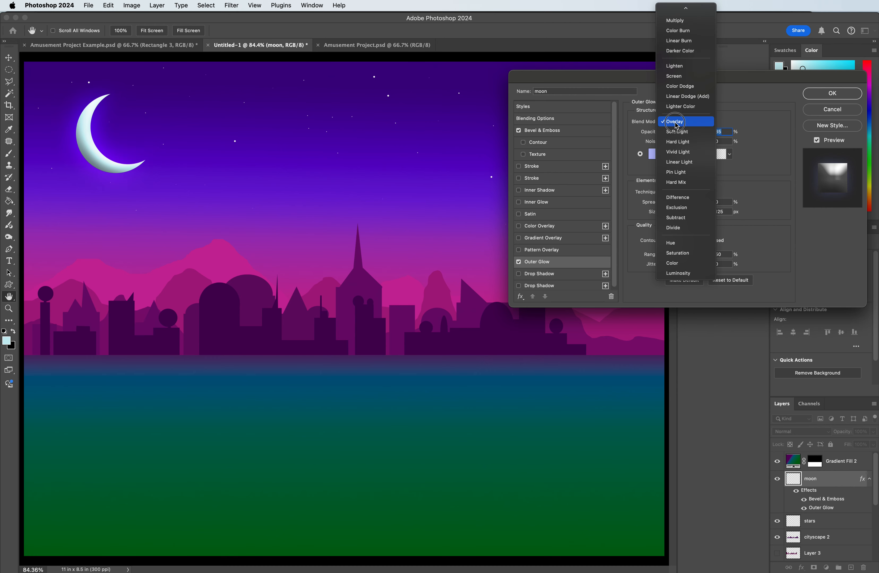
click(679, 133)
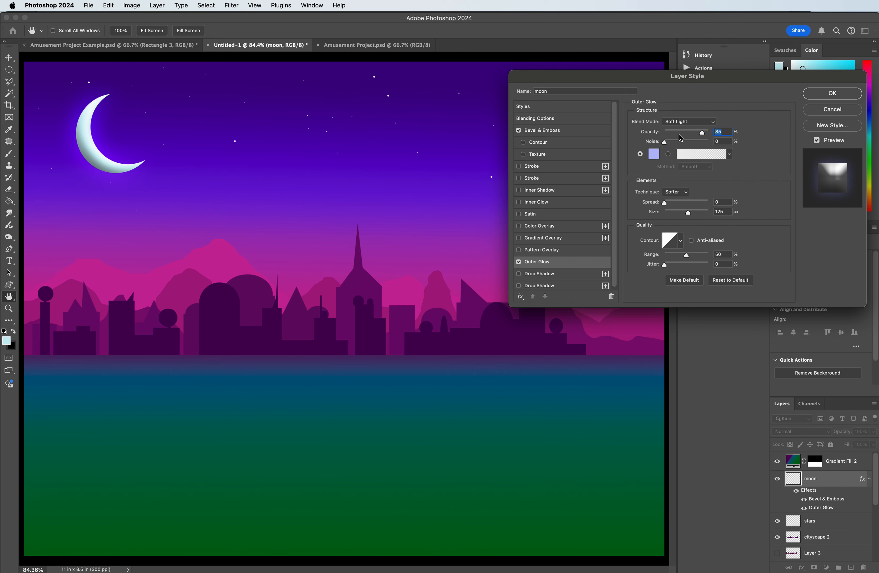
click(685, 126)
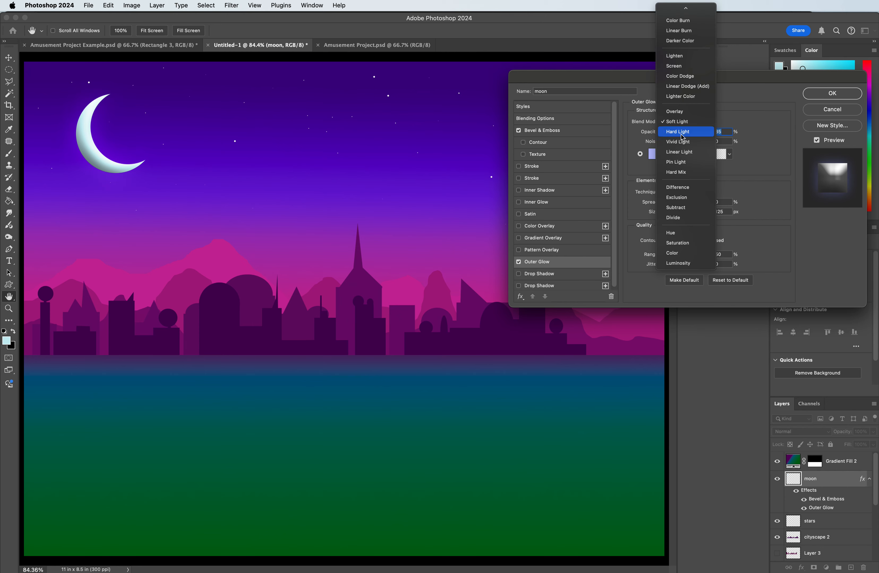
click(684, 133)
Step: Set the blend mode of the moon's outer glow to Vivid Light
click(683, 126)
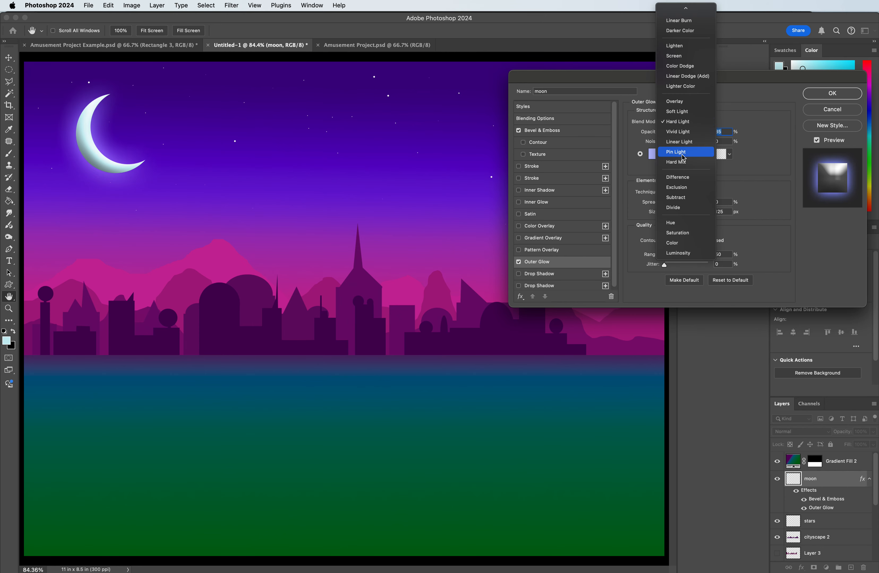
click(700, 133)
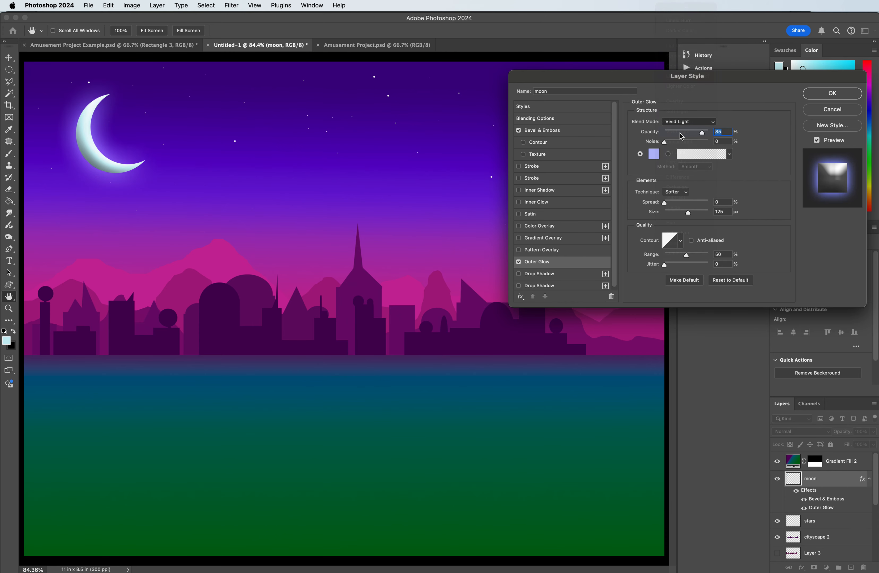
click(695, 126)
click(697, 126)
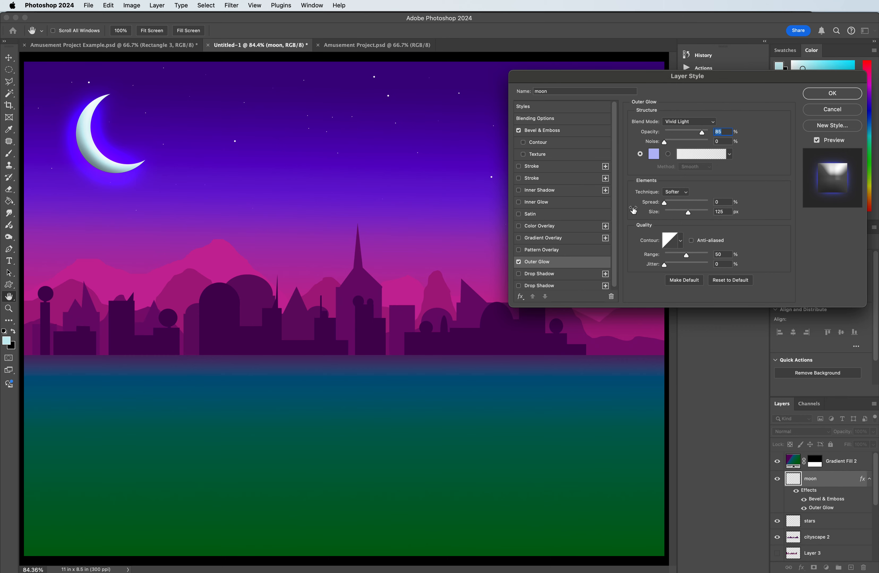
click(553, 253)
click(549, 262)
click(520, 251)
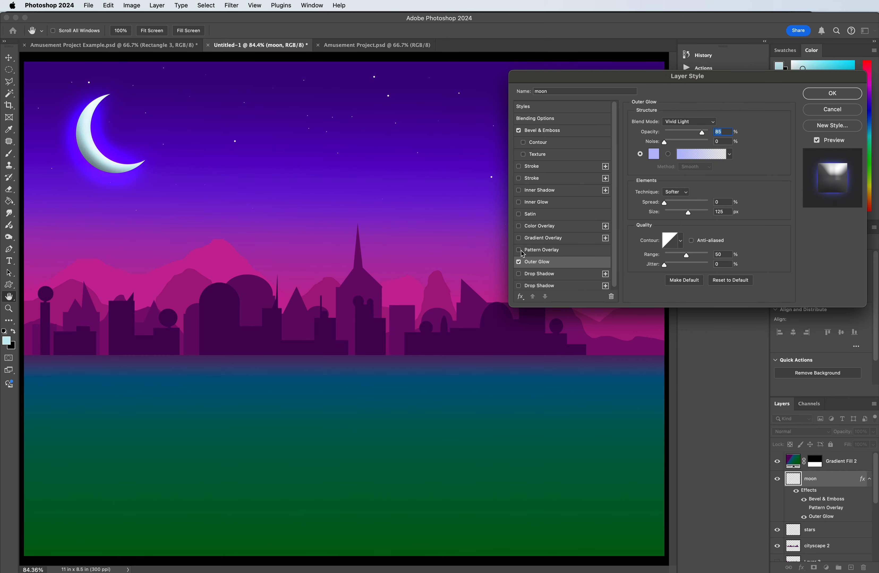
Step: Try the Pin Light and Linear Light blend modes on the moon's outer glow
click(699, 123)
click(699, 124)
click(699, 123)
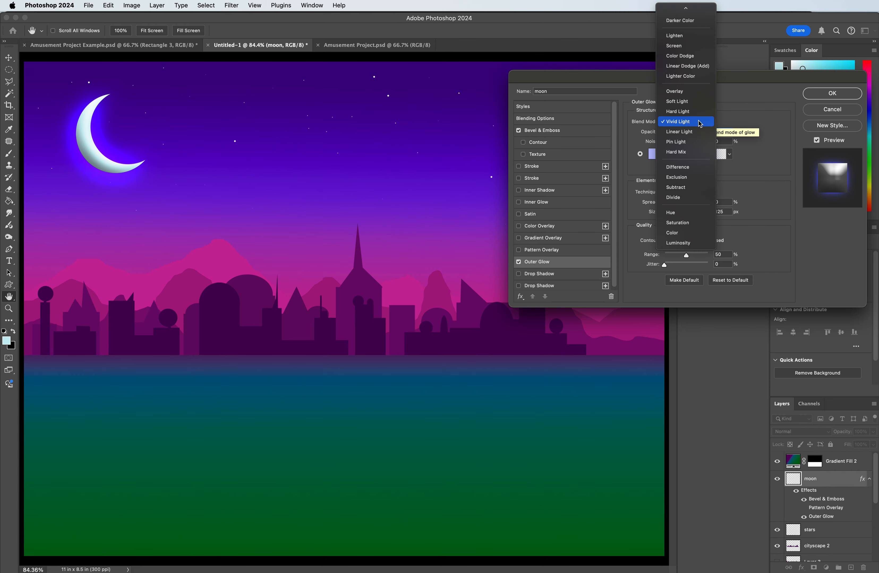
click(694, 139)
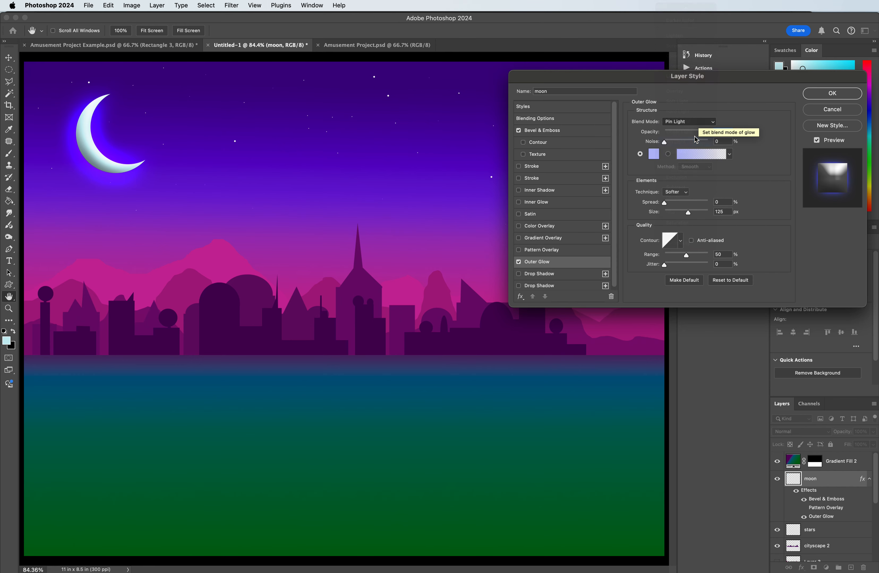
click(689, 122)
click(687, 112)
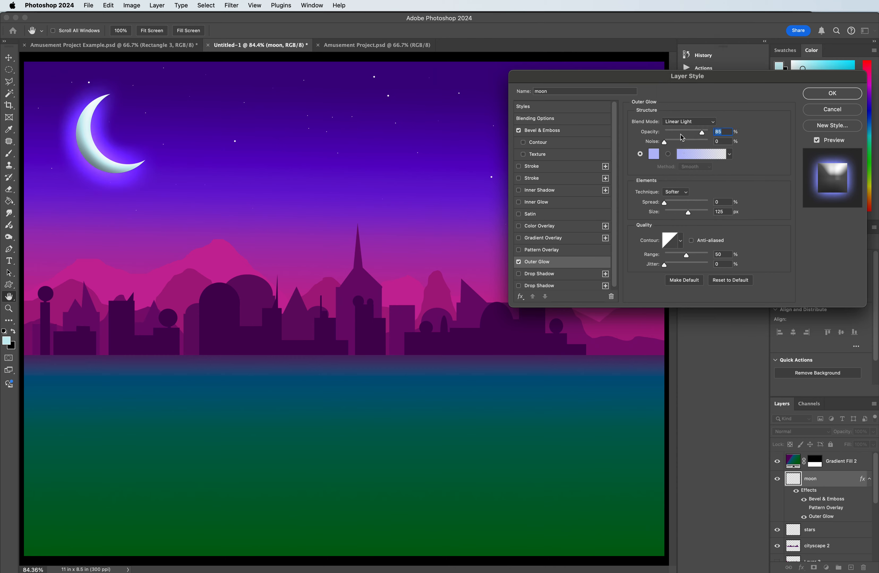
Step: Try the Difference, Multiply and Normal blend modes on the moon's outer glow
click(682, 122)
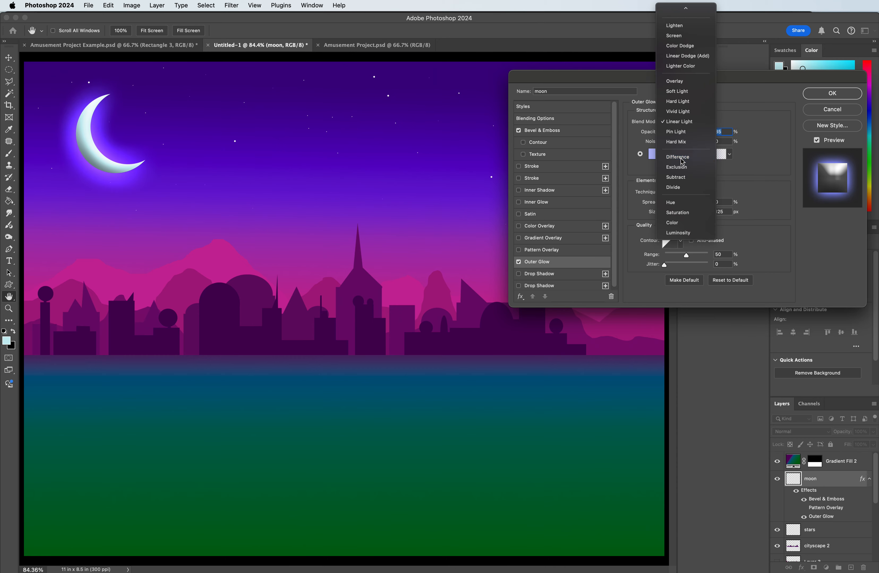
click(682, 159)
click(688, 121)
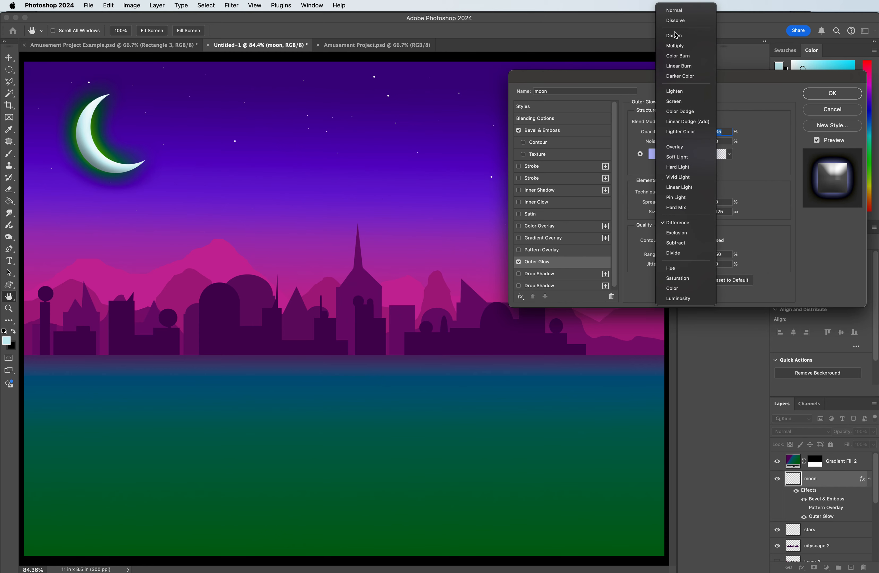
click(675, 46)
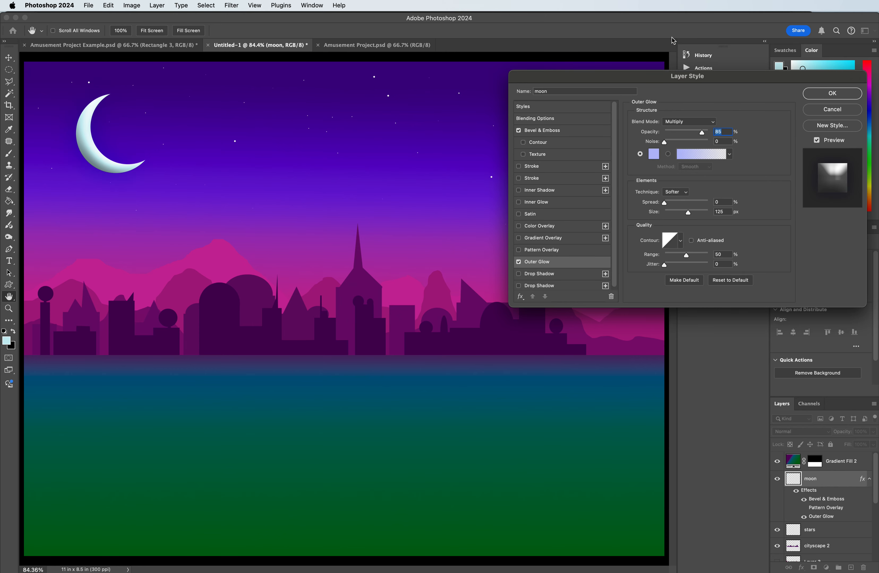
click(687, 124)
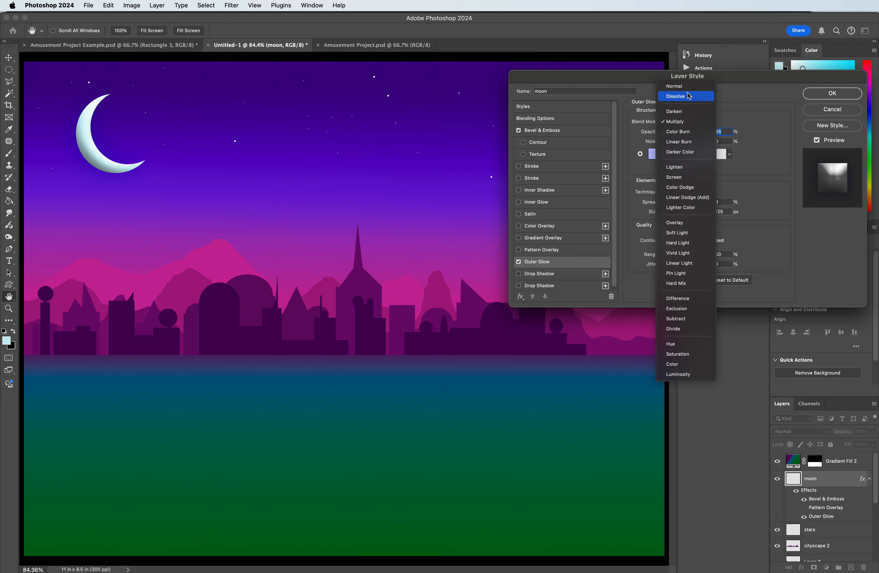
click(689, 90)
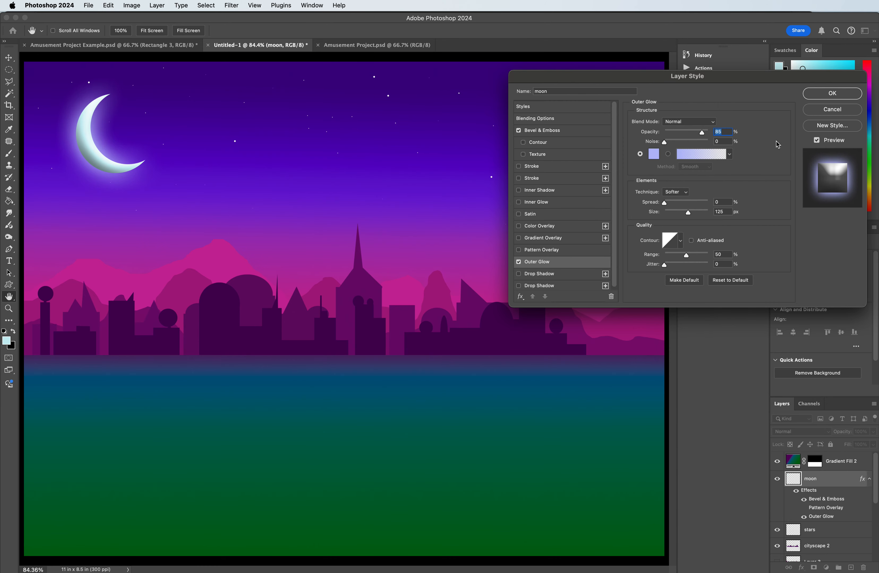
Step: Set the moon's outer glow to Screen blending, blue colour #1a86ff and 100% opacity, and make its size slightly larger
click(678, 123)
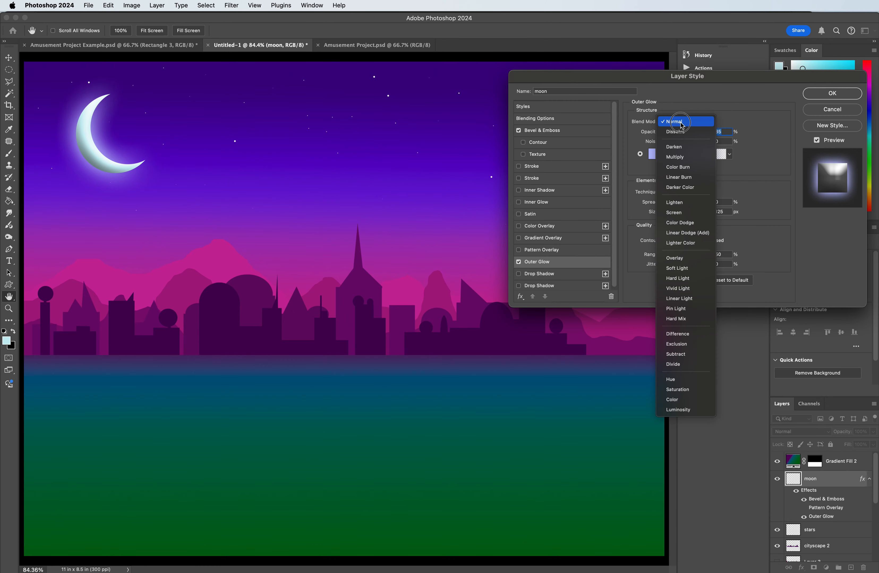
click(689, 212)
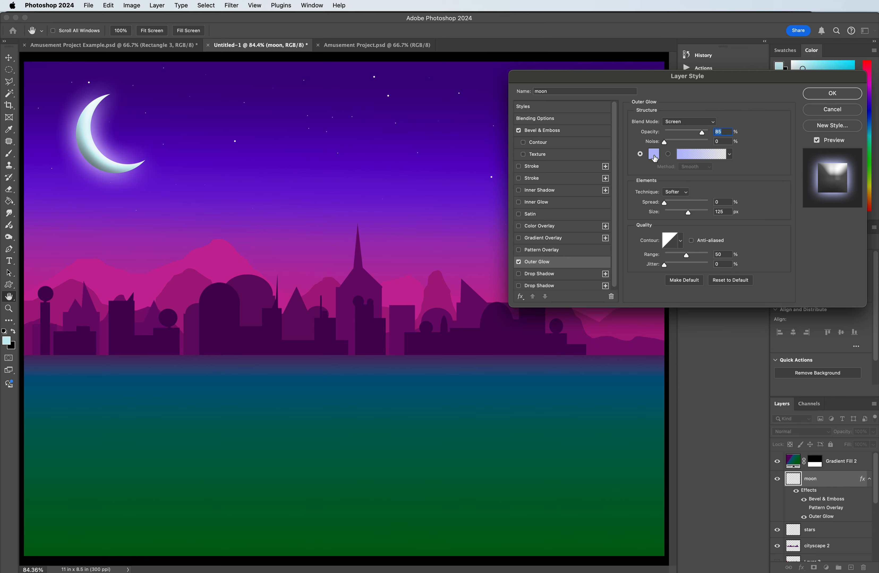
click(653, 155)
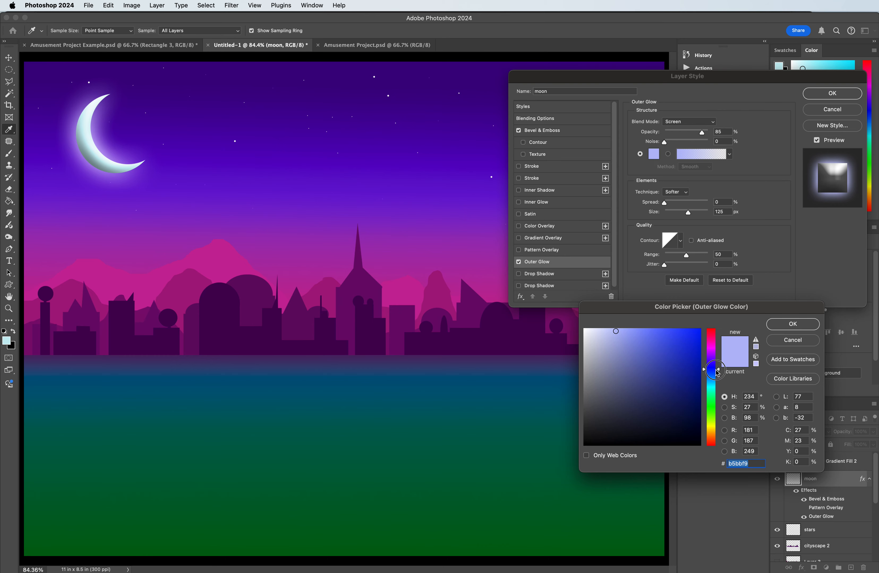
click(717, 360)
drag(717, 361, 717, 379)
mouse_move(670, 357)
mouse_down()
mouse_move(656, 333)
mouse_move(689, 328)
mouse_up()
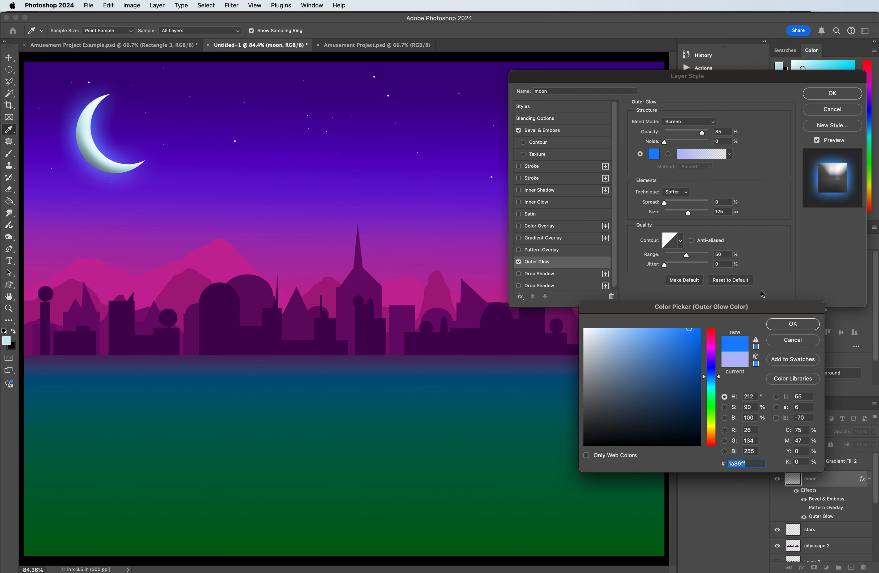
click(792, 324)
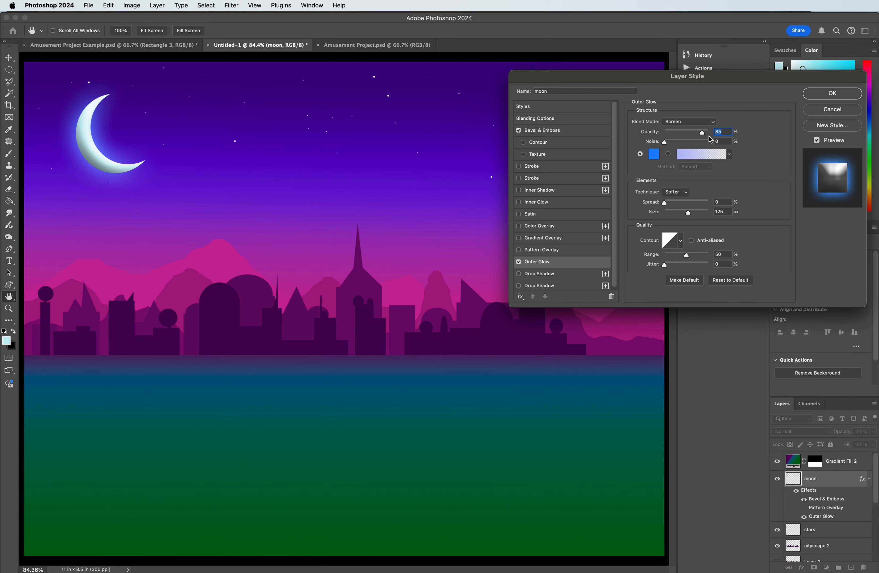
drag(705, 133, 722, 132)
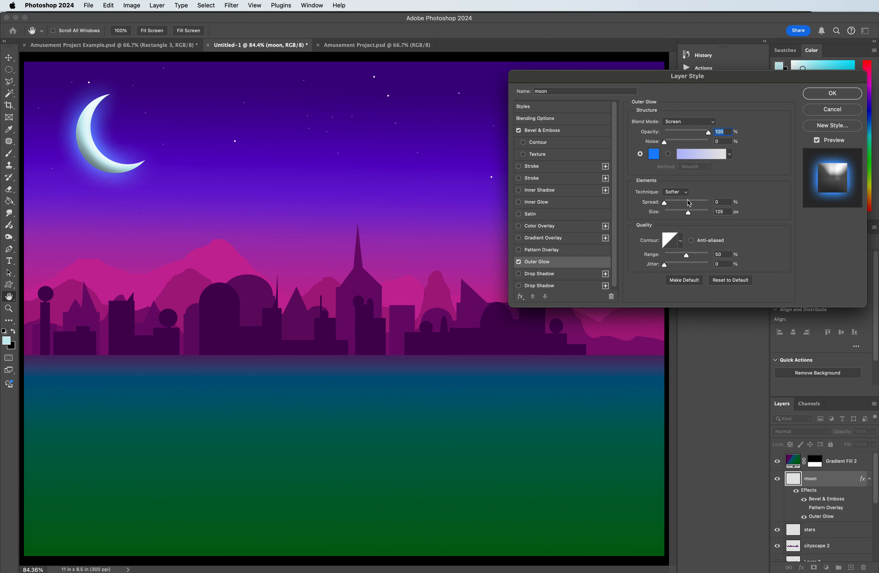
mouse_move(688, 213)
mouse_down()
mouse_move(678, 215)
mouse_move(690, 213)
mouse_up()
Step: Set the depth of the moon's Bevel & Emboss to 95% and apply the layer style
click(531, 131)
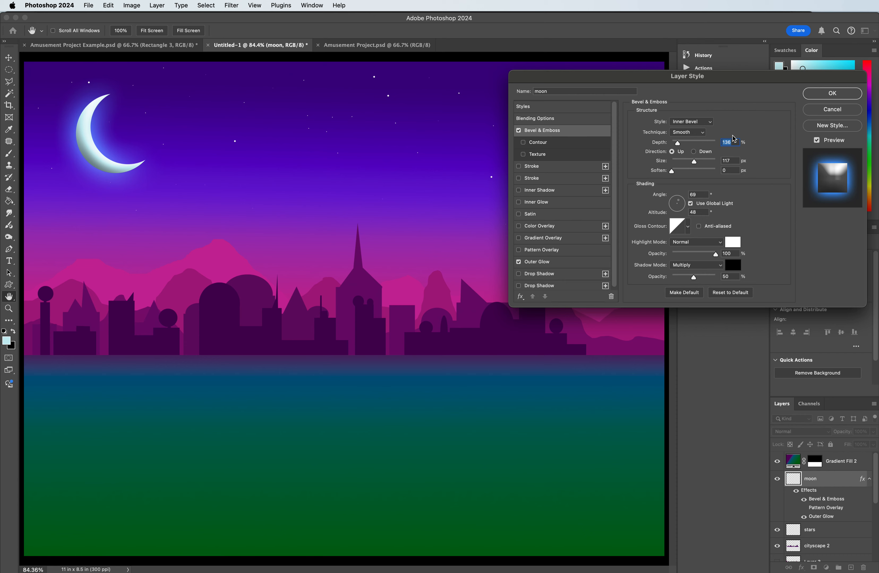
drag(677, 147, 677, 146)
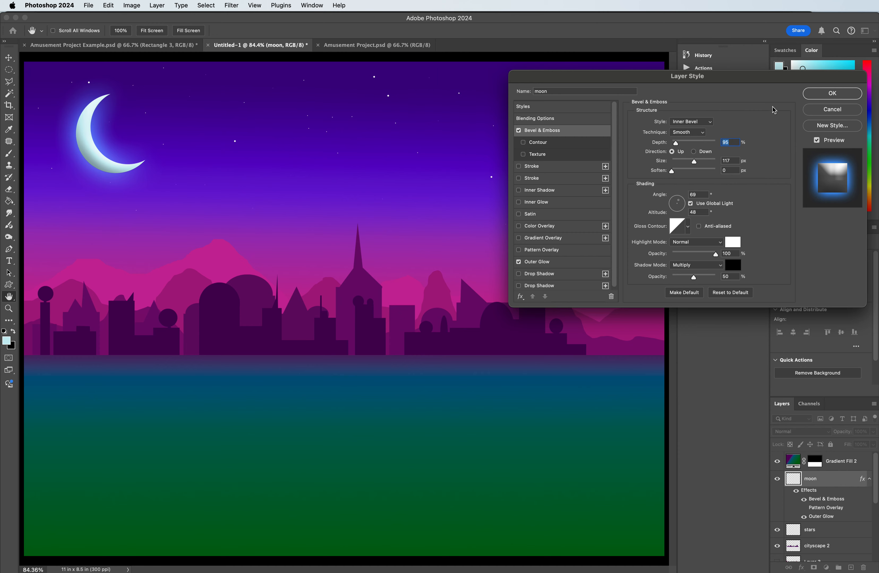
click(820, 95)
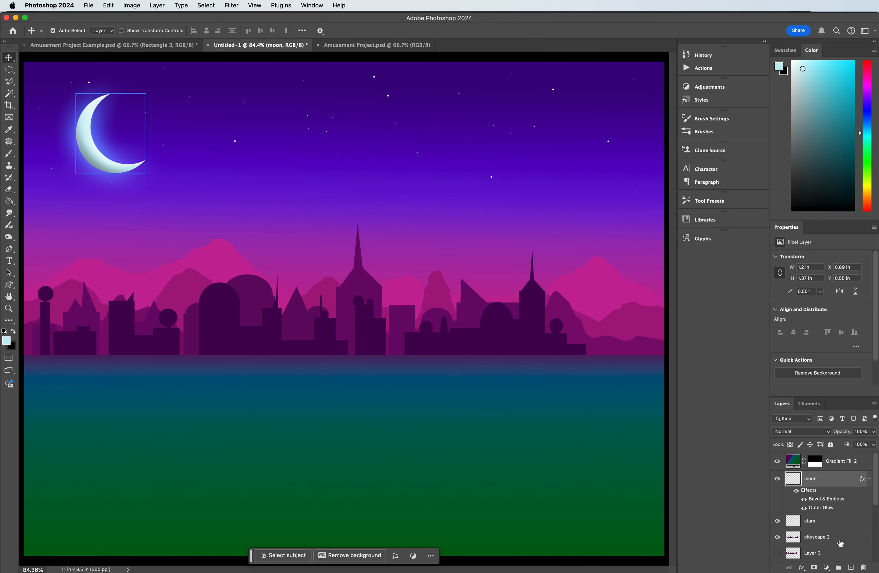
Step: Add a new layer directly above the moon layer and name it firework1
click(850, 567)
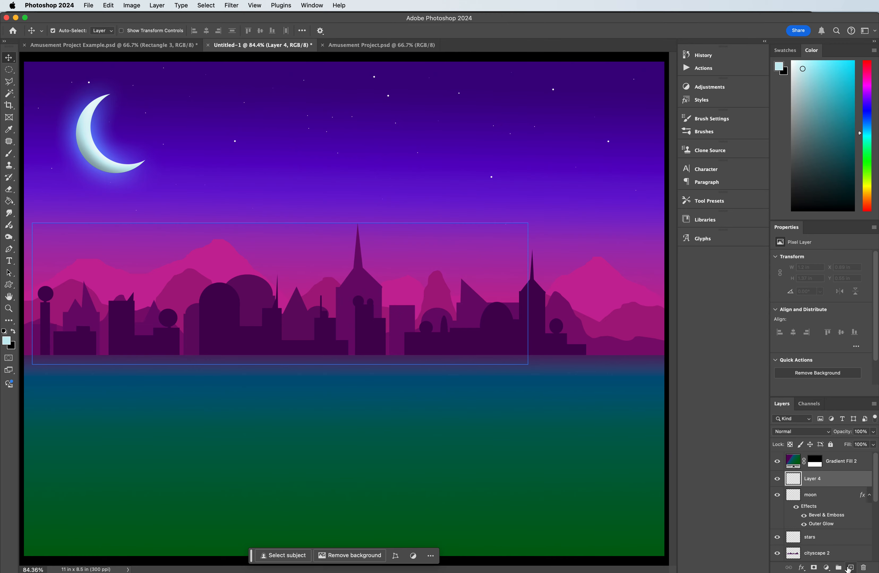
double_click(810, 480)
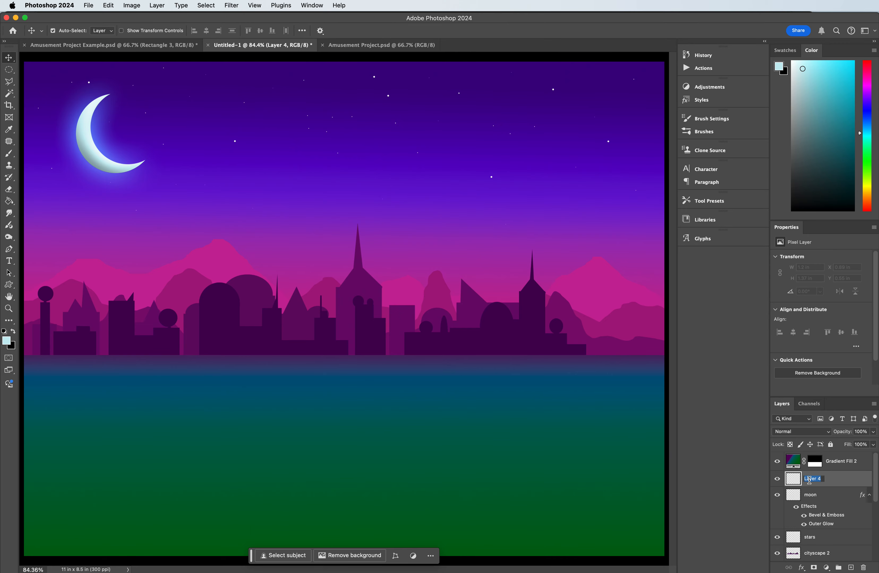
text(firework1)
key(Return)
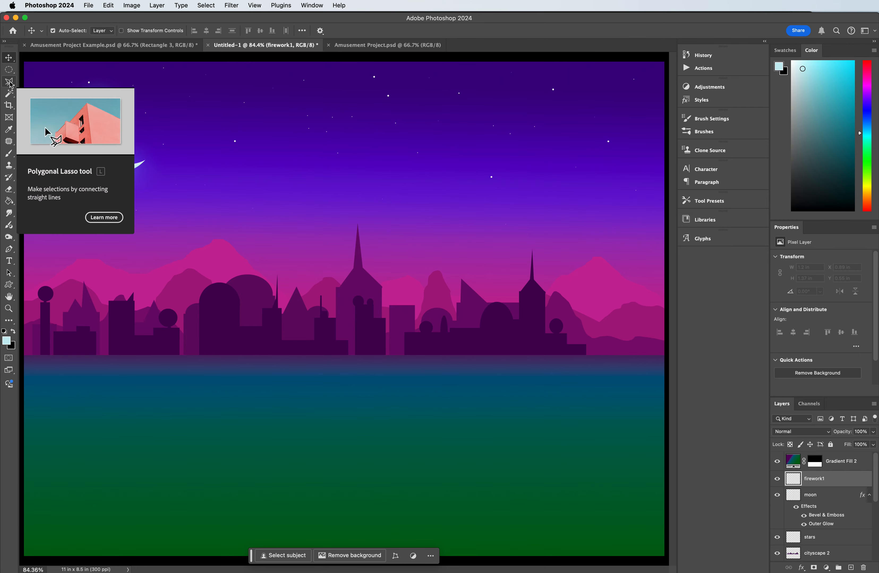
Step: Activate the Brush tool and choose the speckled round 59 px burst tip in the brush settings
click(9, 157)
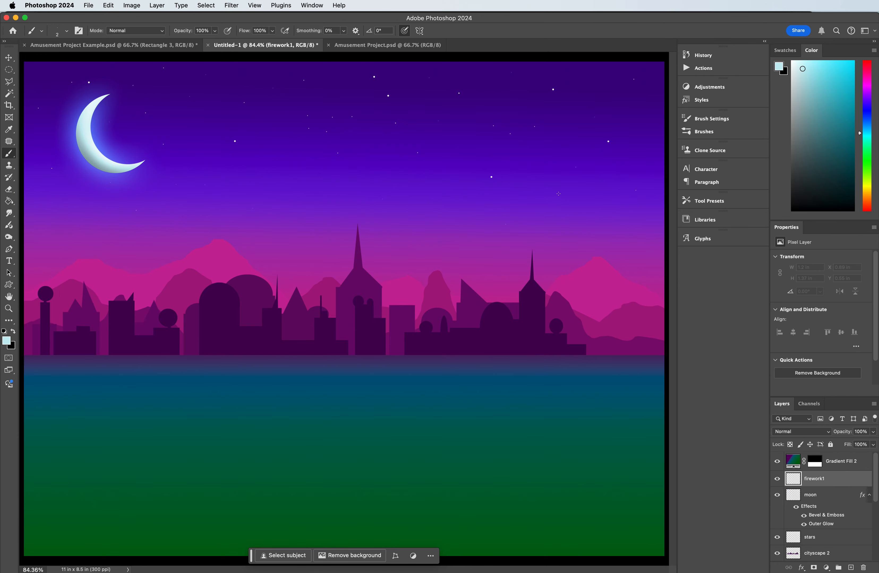
click(309, 5)
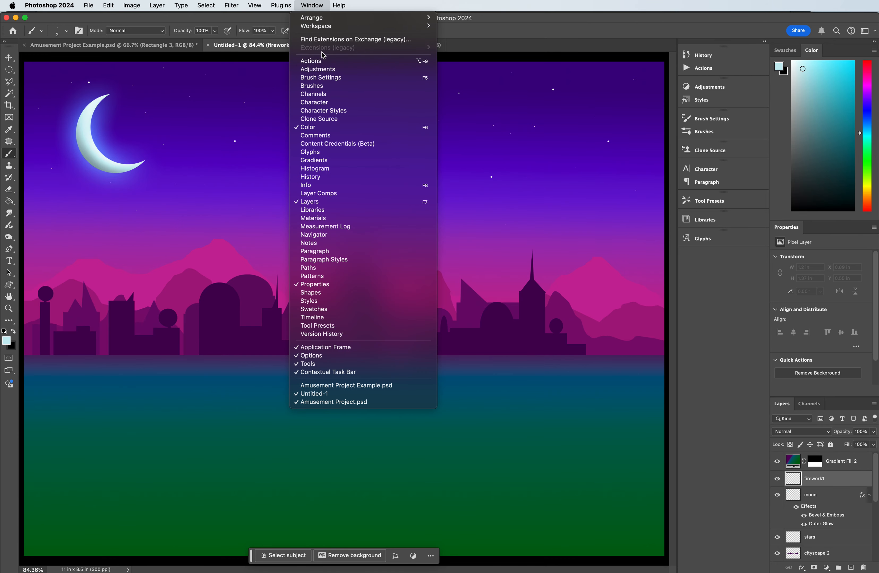
click(562, 103)
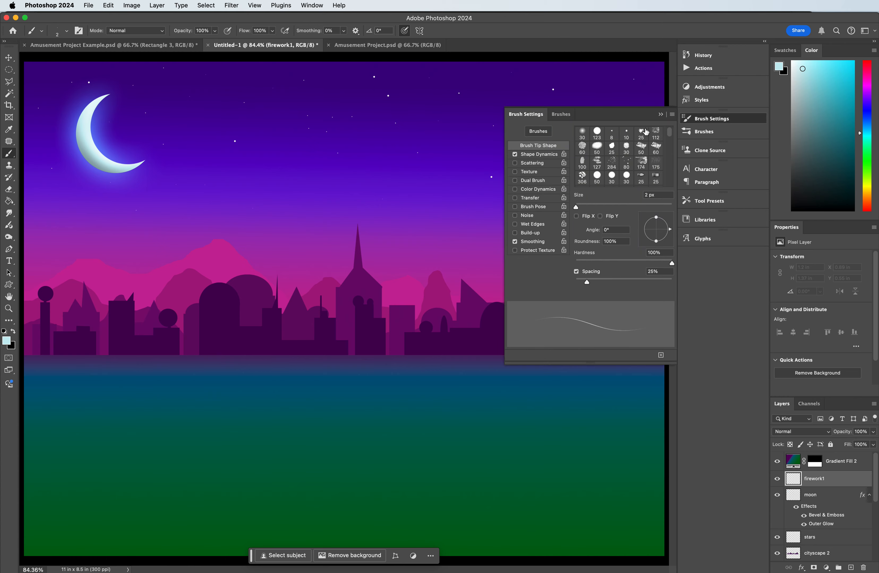
scroll(637, 156, down, 5)
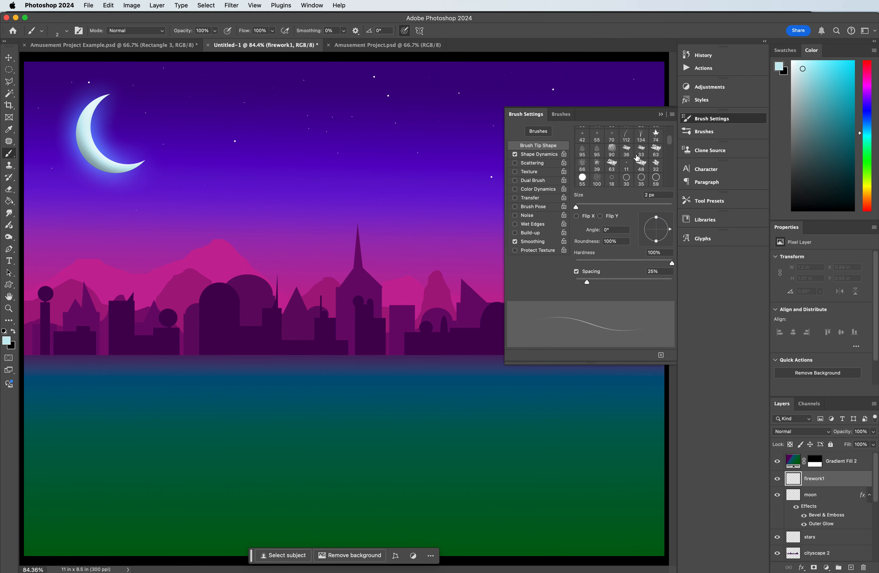
scroll(636, 157, up, 5)
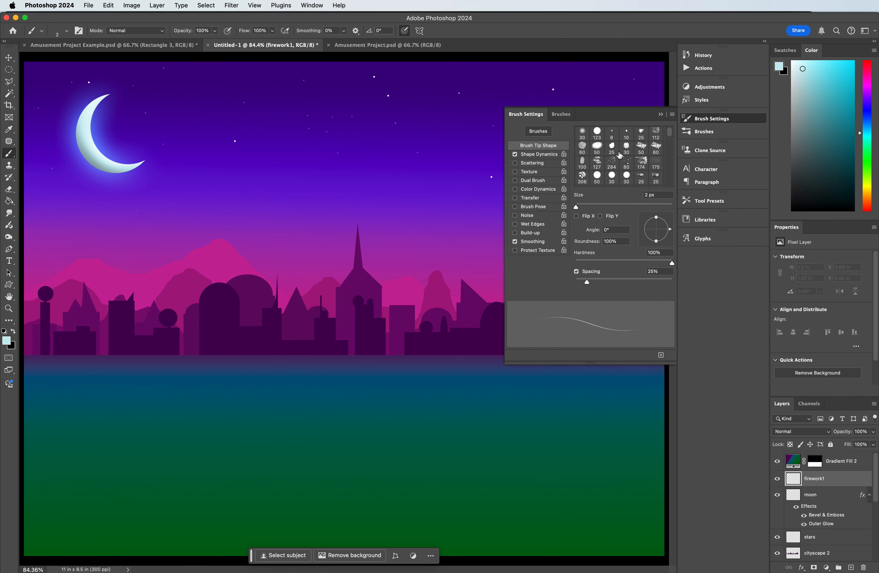
scroll(636, 161, down, 4)
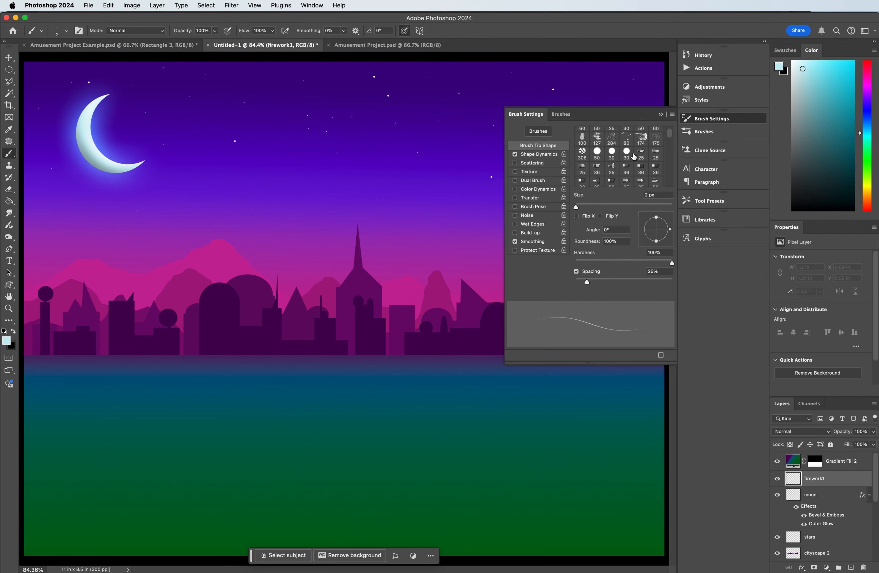
scroll(634, 156, down, 2)
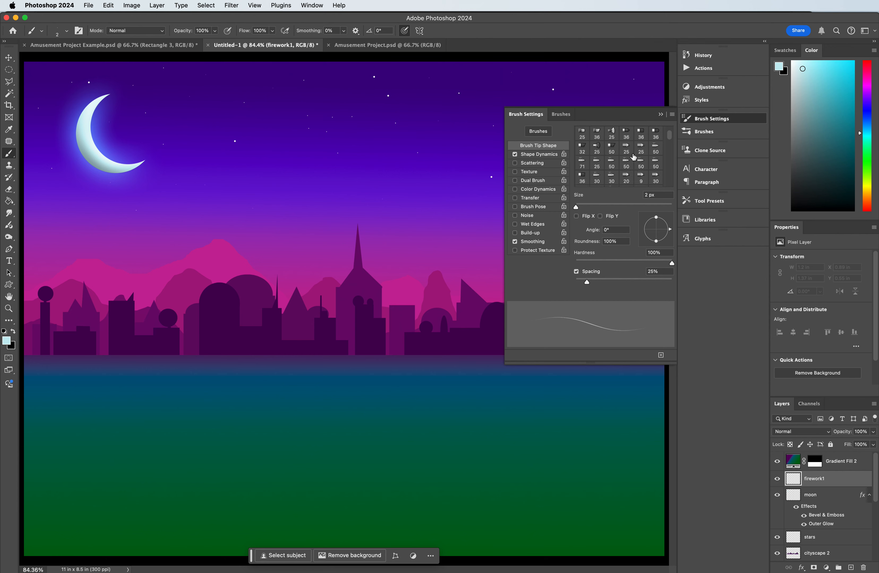
scroll(634, 157, down, 3)
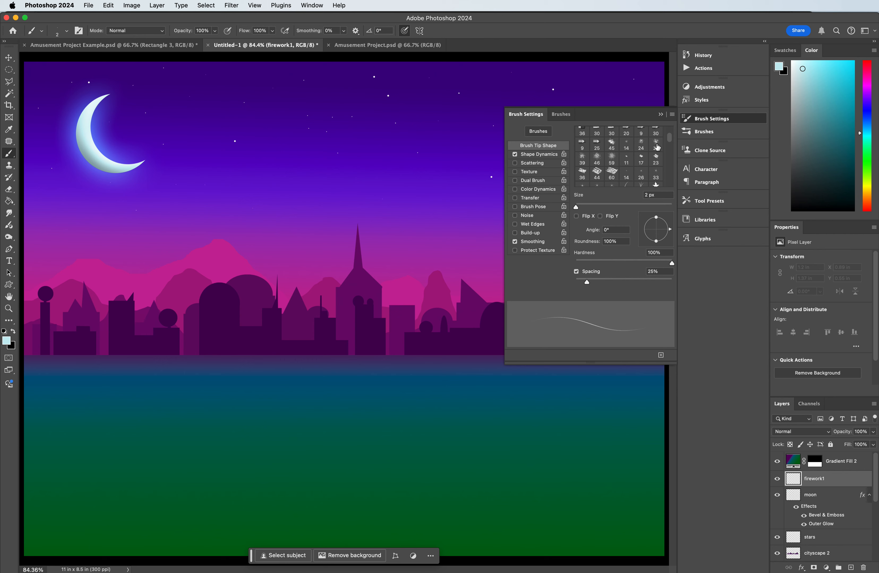
click(612, 164)
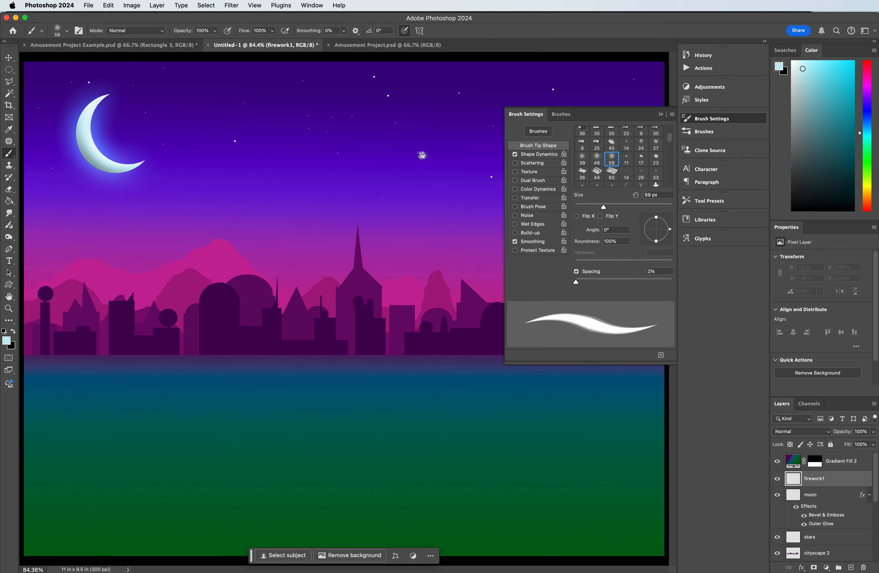
Step: Set the burst brush tip to a size of 433 px and a spacing of 77%
drag(627, 206, 643, 207)
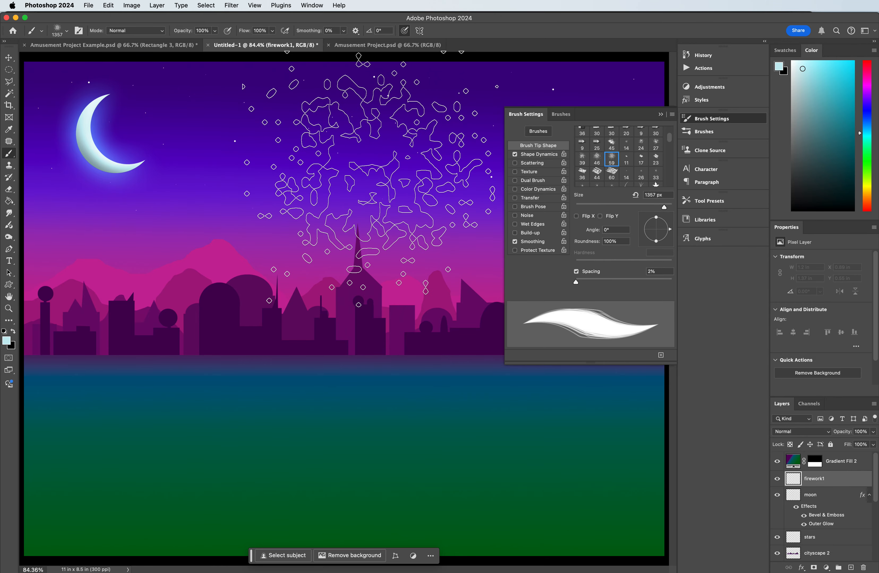
drag(652, 205, 659, 207)
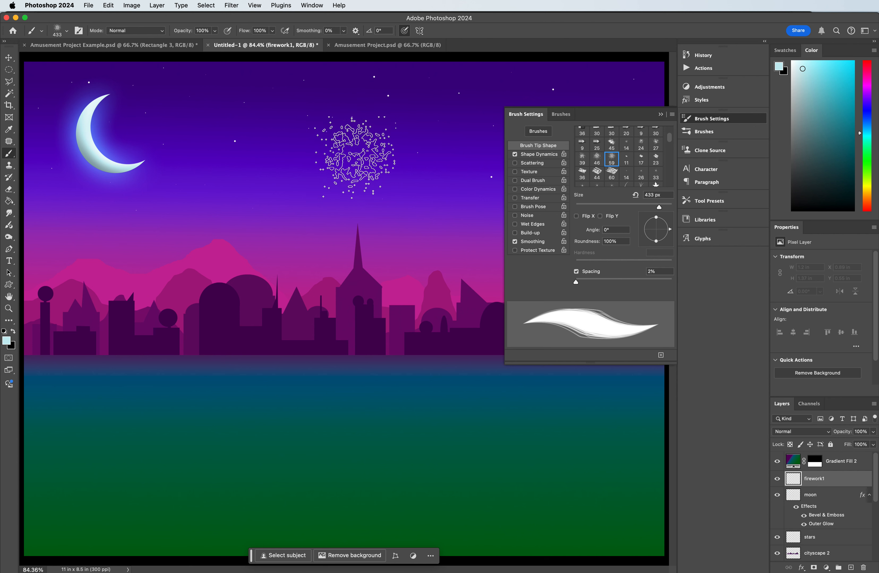
mouse_move(599, 280)
mouse_down()
mouse_move(620, 280)
mouse_move(612, 281)
mouse_up()
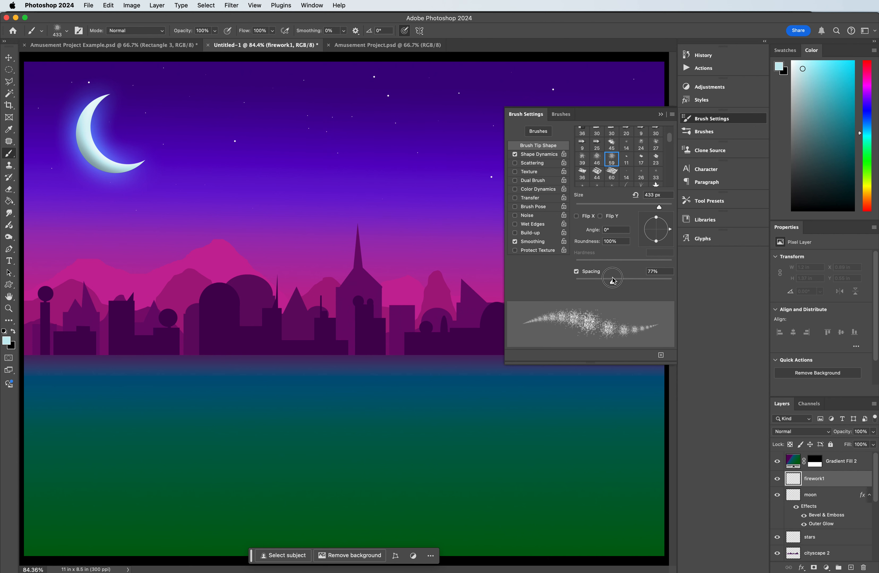
Step: Set the brush's angle jitter to 58% in Shape Dynamics and collapse the brush settings
click(539, 154)
drag(584, 210, 632, 211)
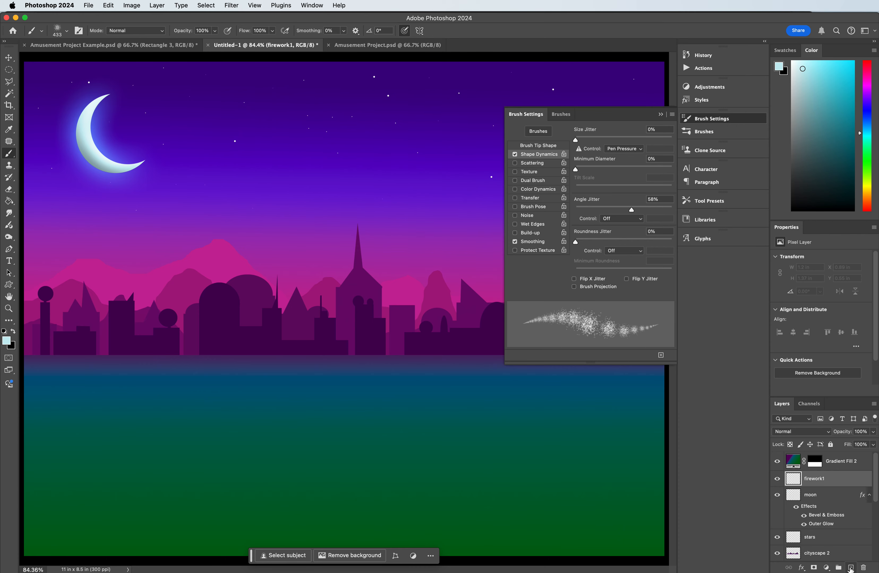
click(660, 115)
Step: Choose a deeper cyan foreground colour and stamp a firework burst about 1.75 by 1.95 in in the sky beside the moon
click(829, 90)
drag(829, 90, 856, 82)
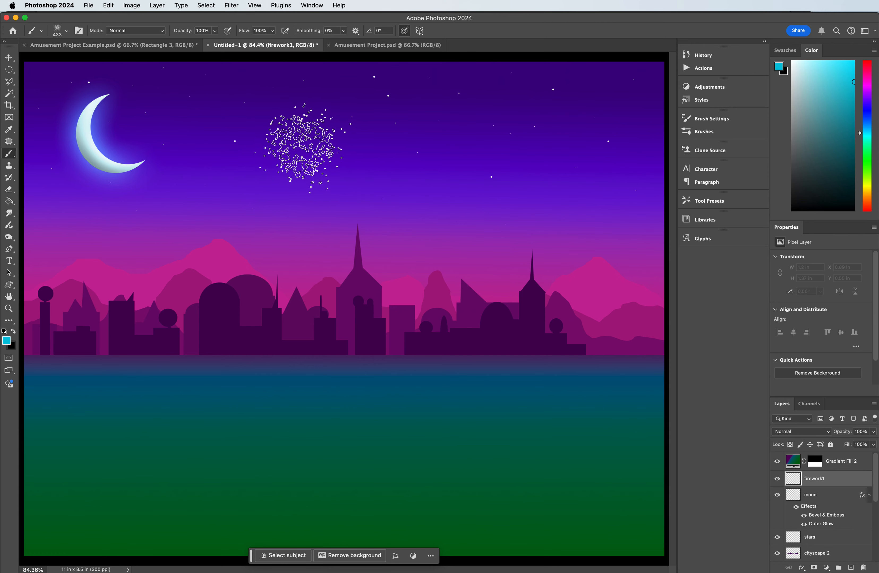
click(305, 148)
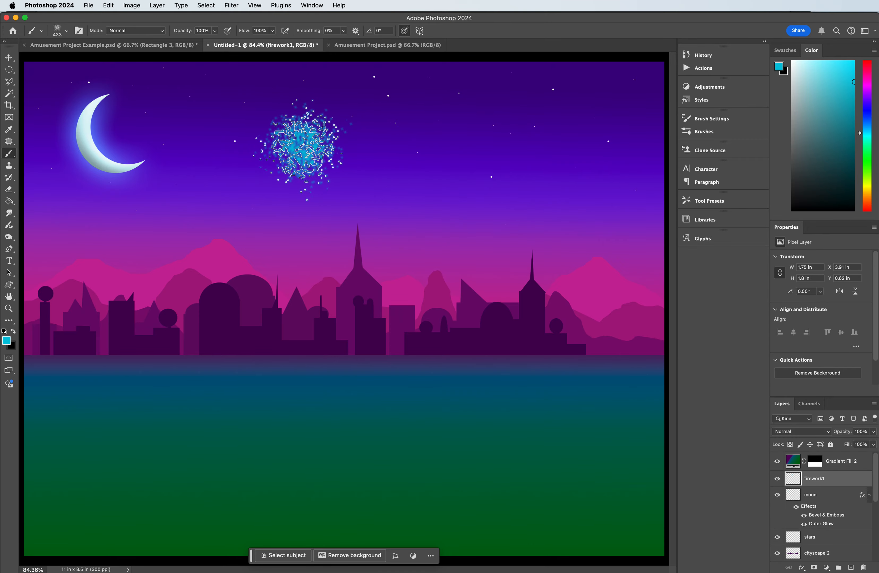
click(300, 138)
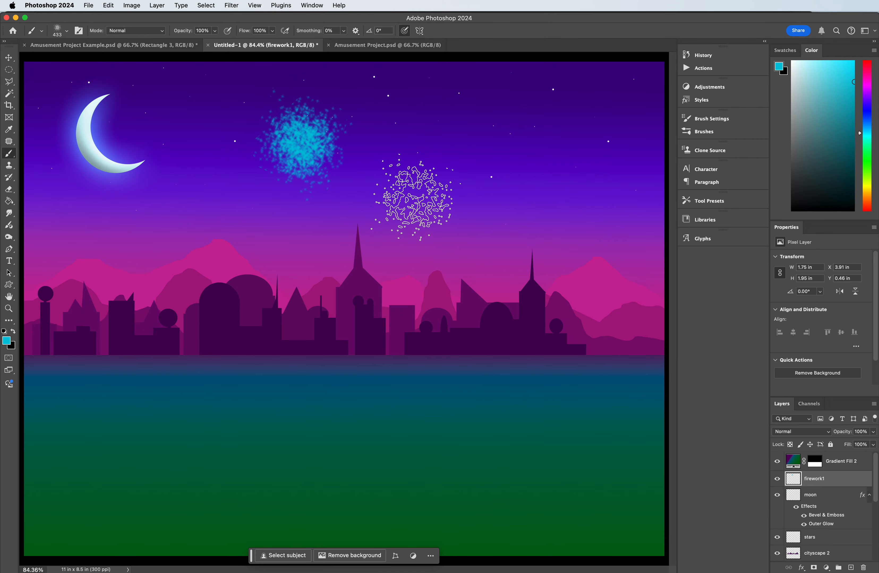
Step: Enlarge the burst brush and stamp a wider cyan burst over the existing firework, spreading it to about 2.98 by 2.85 in
key(])
key(])
key(])
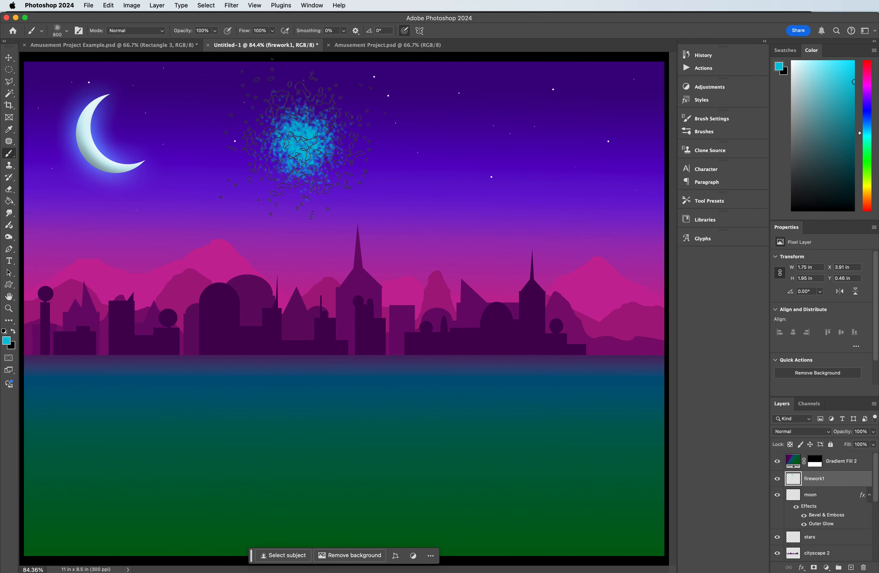
click(303, 148)
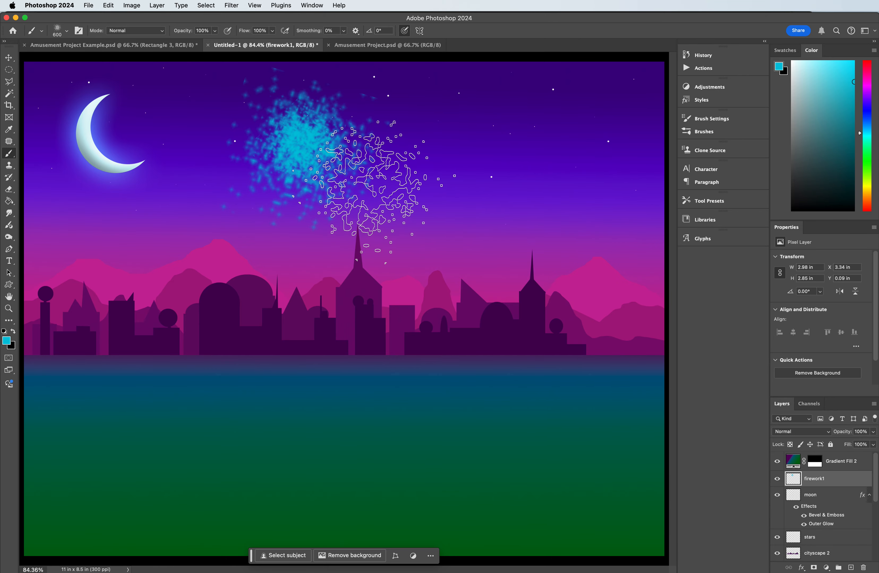
Step: With a 400 px brush and white (ffffff) as the foreground colour, stamp a bright white core at the firework's centre
key(bracketleft)
key(bracketleft)
key(bracketleft)
key(bracketleft)
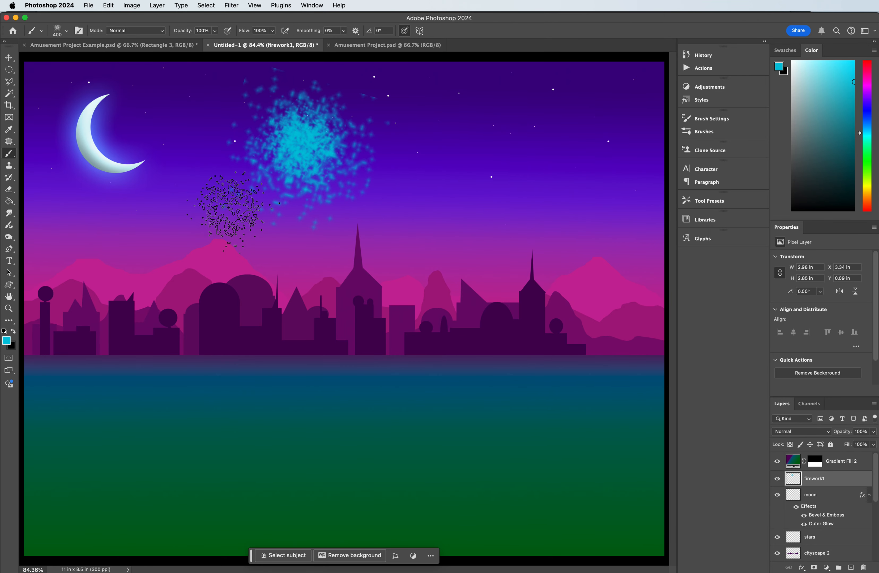
click(7, 340)
drag(586, 341, 567, 306)
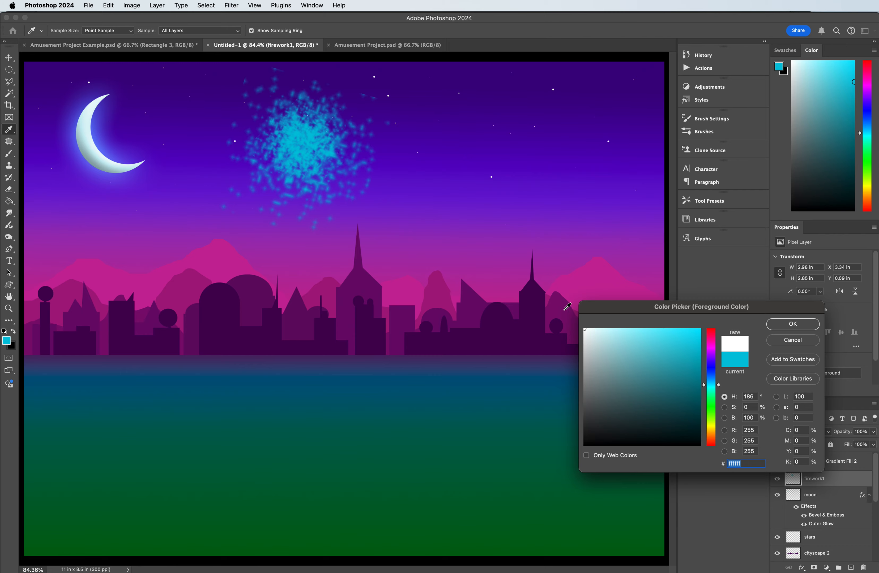
click(792, 327)
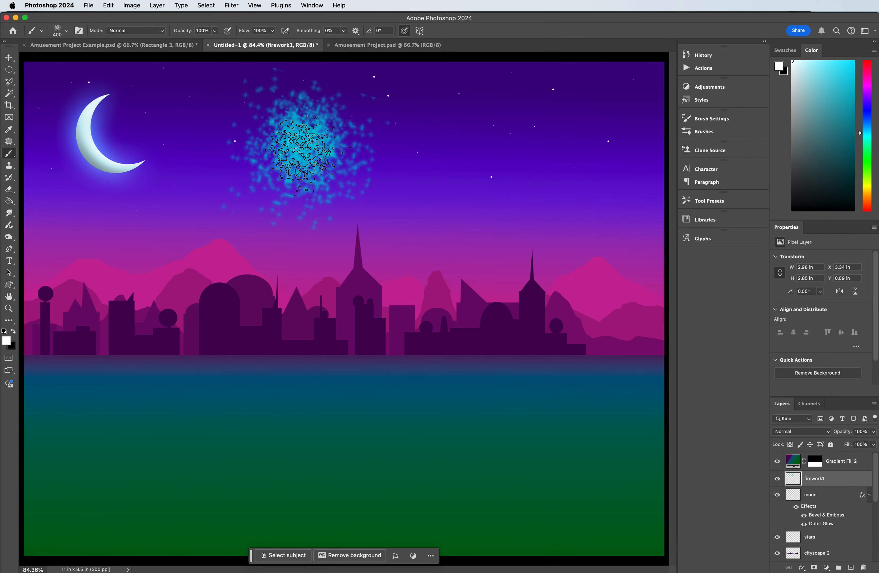
click(304, 154)
click(304, 155)
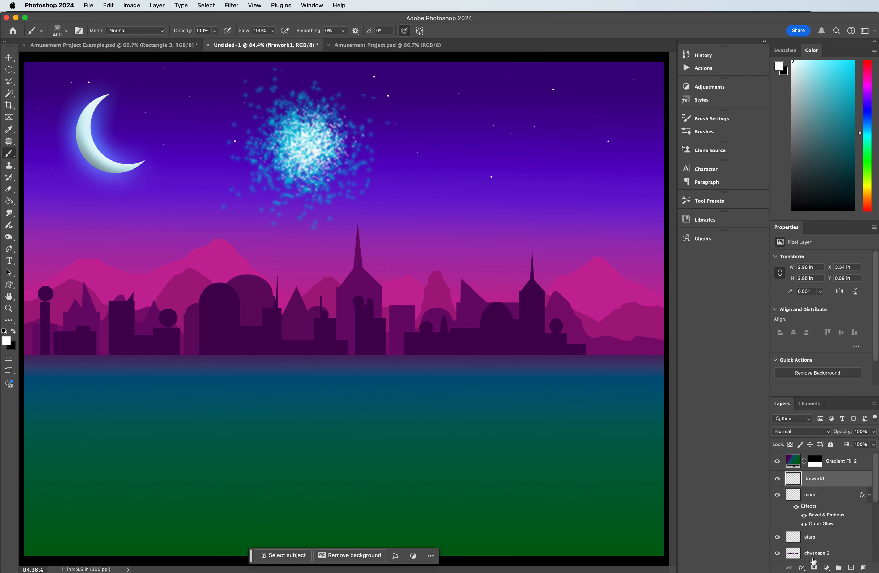
Step: Add an Outer Glow effect to the firework1 layer and set the glow colour to bright blue 1a91ff
click(801, 568)
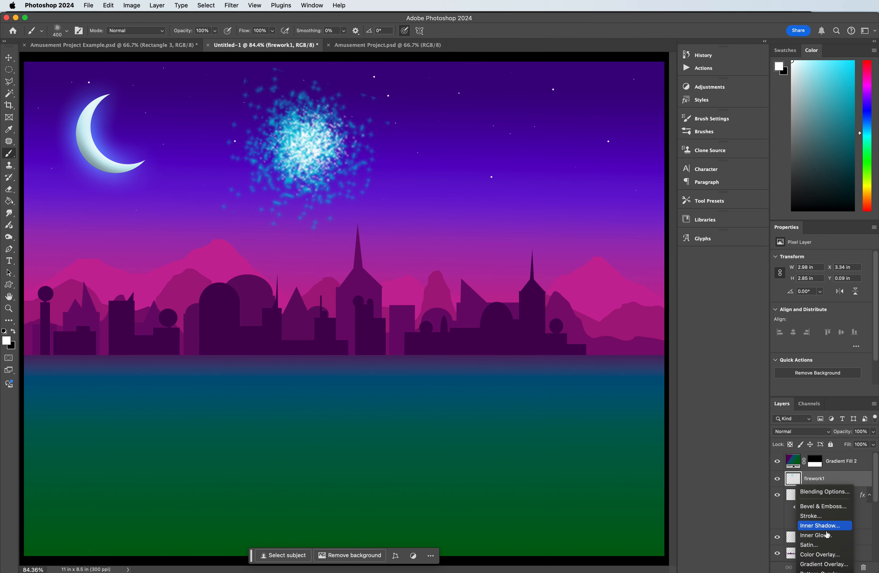
click(819, 555)
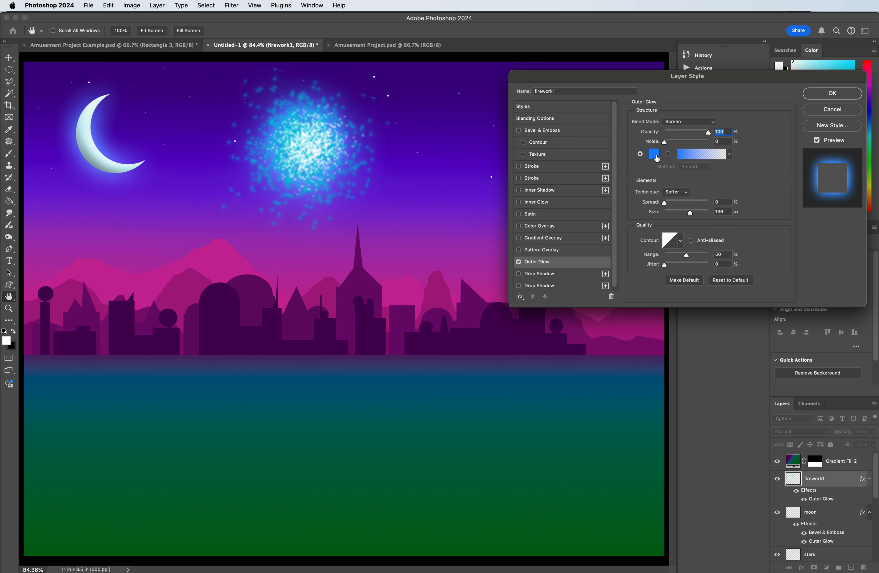
click(654, 154)
drag(715, 377, 716, 380)
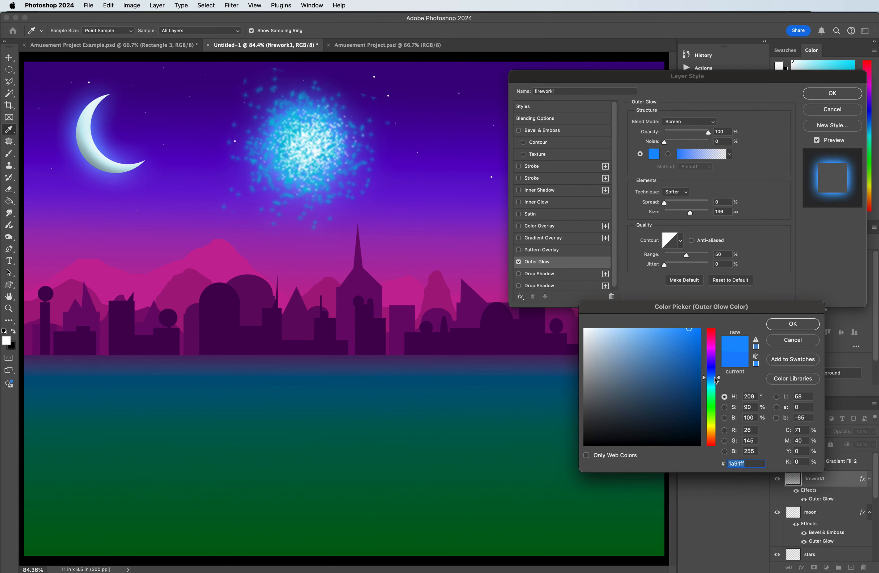
click(784, 325)
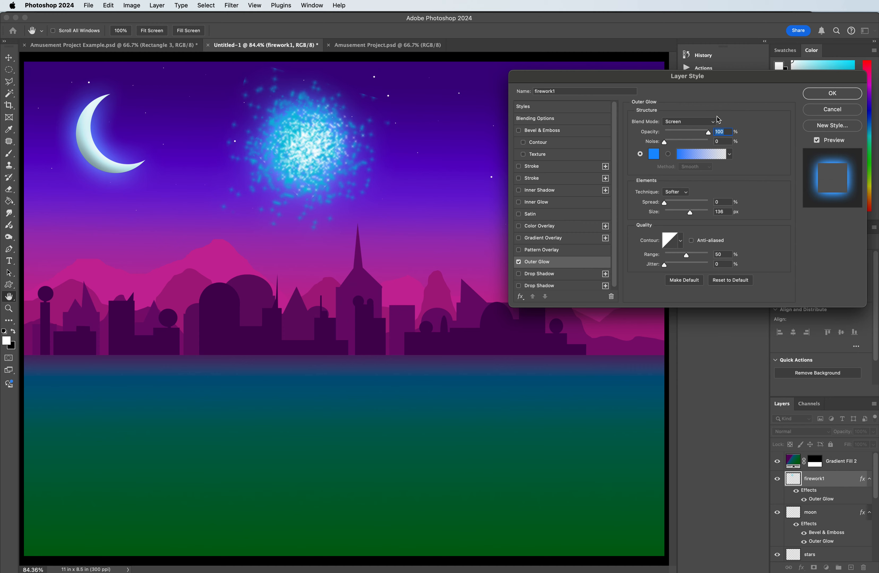
Step: Try the Lighten, Overlay, Hard Light, Vivid Light and Linear Light blend modes on the firework's outer glow
click(696, 121)
click(696, 116)
click(681, 124)
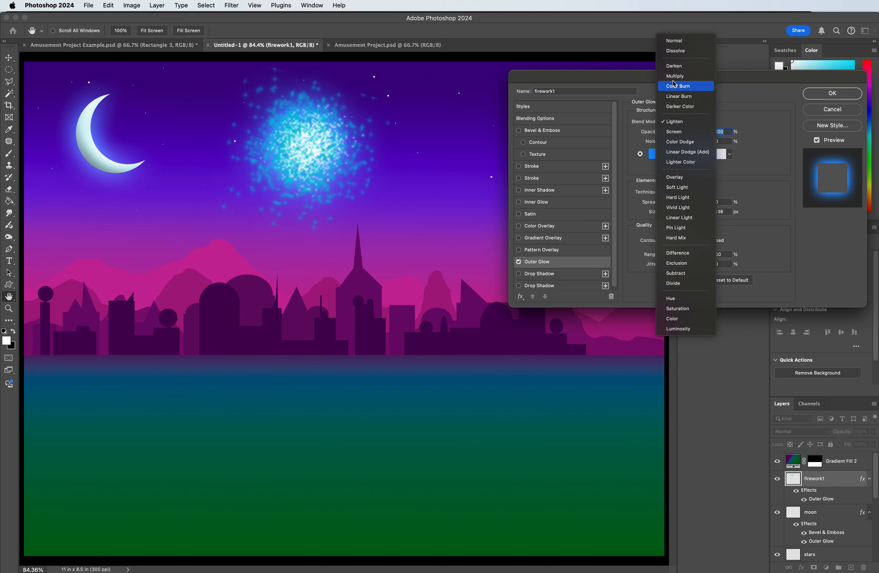
click(674, 177)
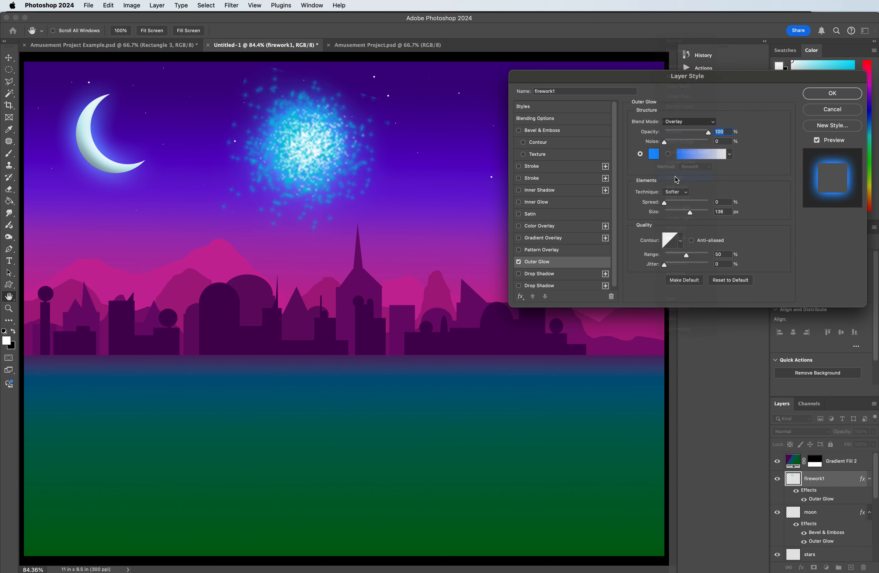
click(686, 126)
click(686, 134)
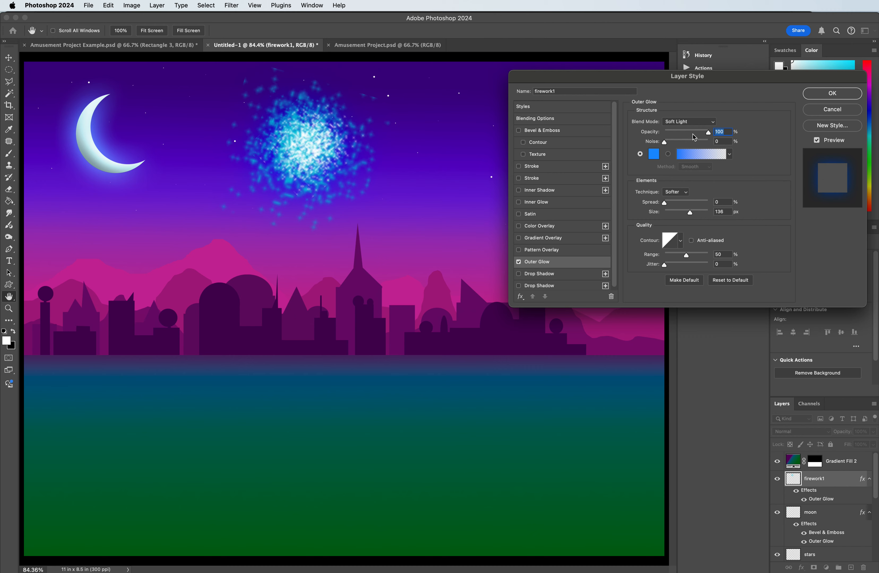
click(683, 127)
click(685, 134)
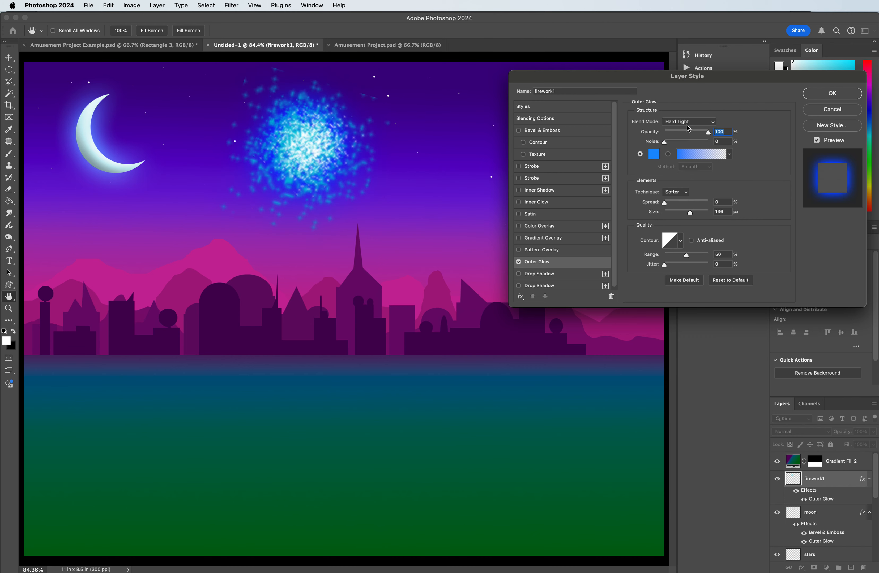
click(697, 125)
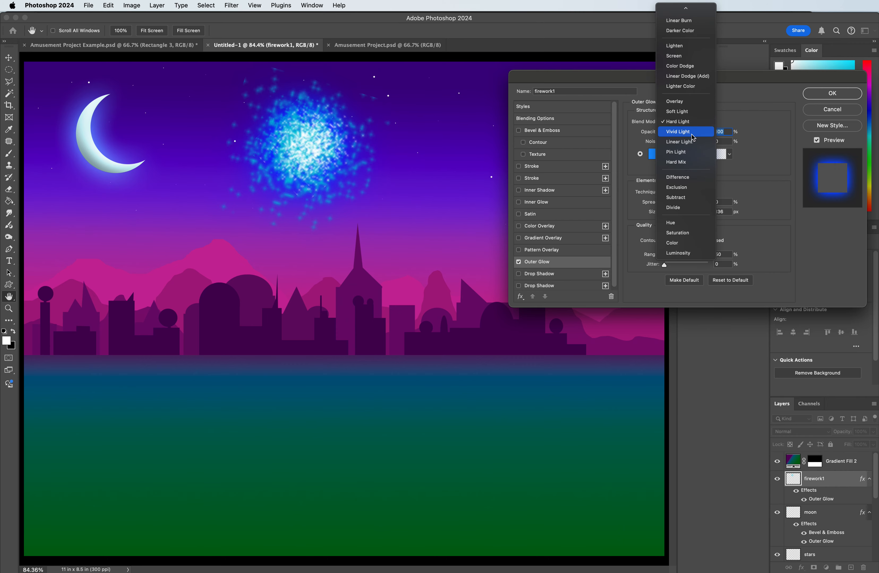
click(690, 134)
click(688, 123)
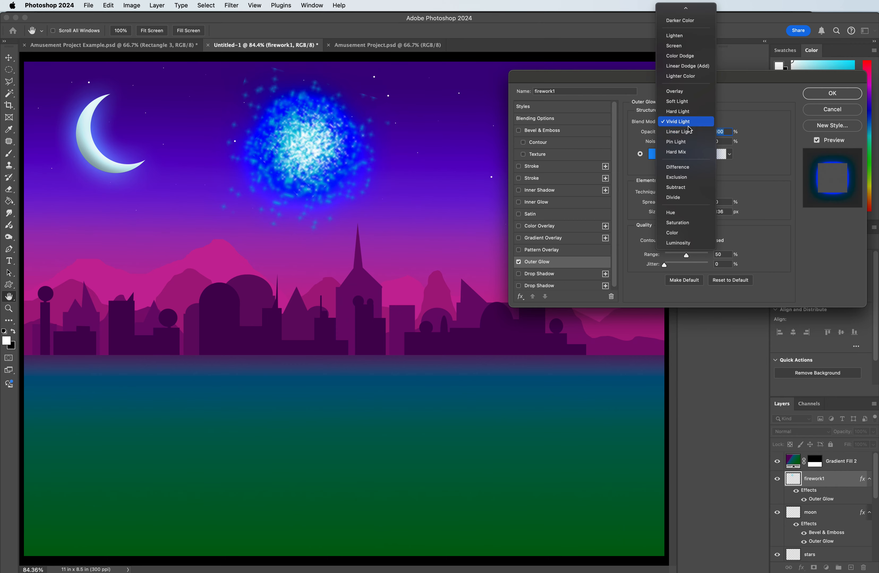
click(687, 135)
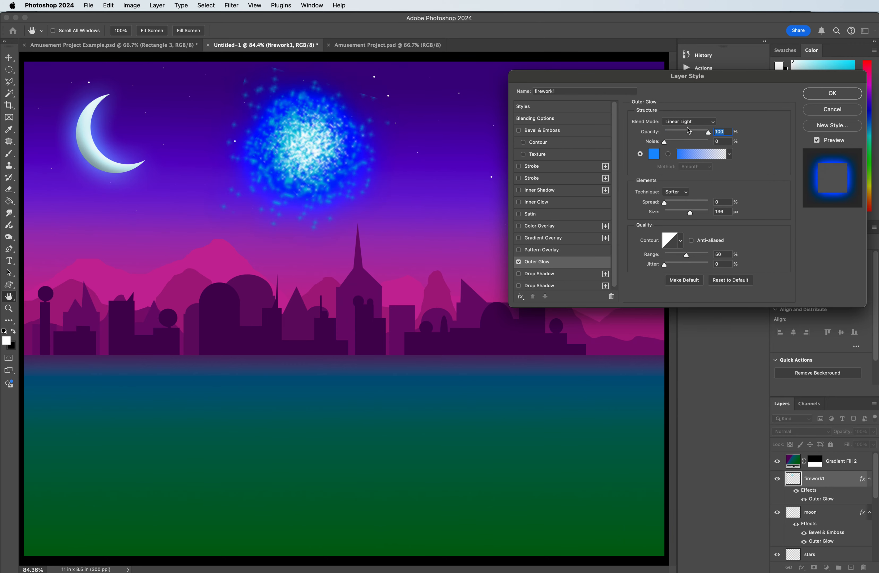
Step: Set the firework1 outer glow's blend mode to Pin Light and apply the layer style
click(688, 122)
click(685, 135)
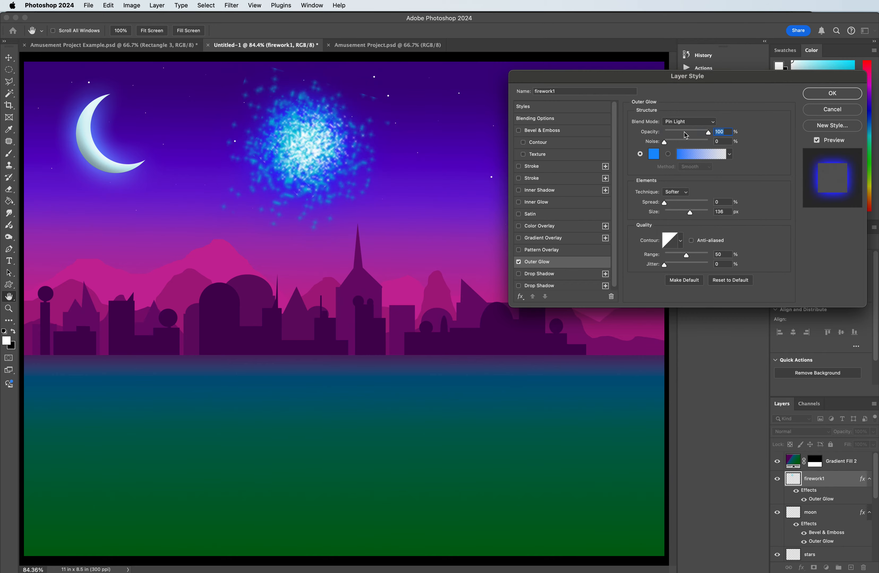
click(841, 98)
key(b)
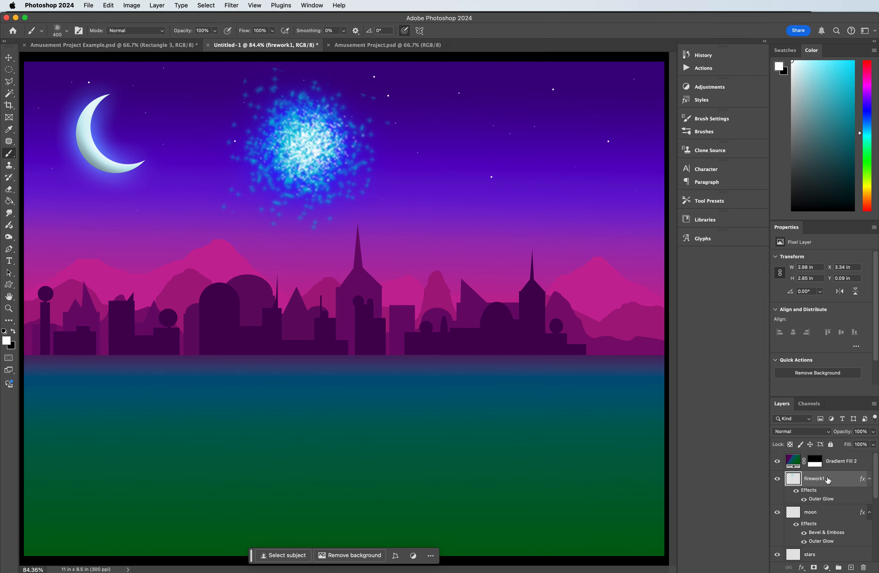
Step: Duplicate the blue firework with the Move tool, placing the copy lower and to its right in the sky
click(9, 66)
click(9, 57)
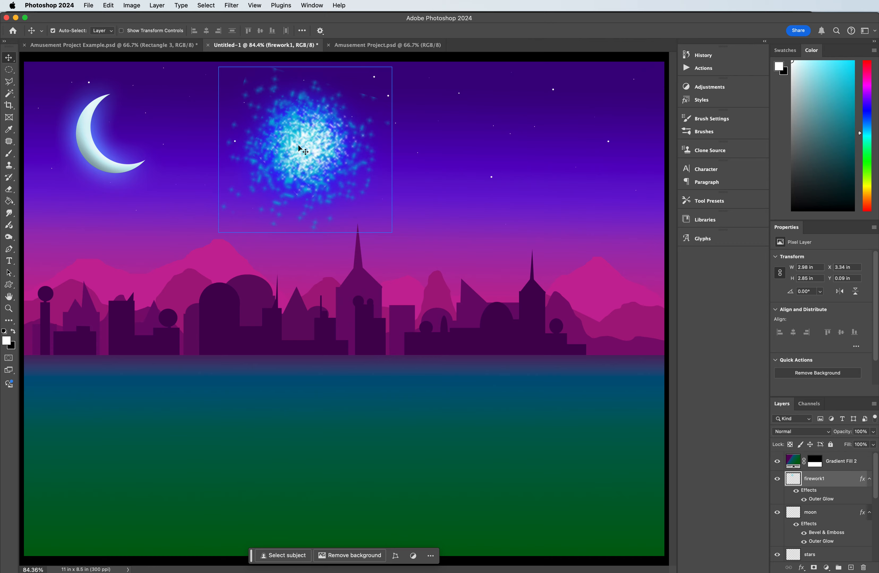
drag(300, 148, 438, 185)
Step: Rotate the firework copy about 50°, shrink it to about 2.4 by 2.17 in and place it just above the tallest spire
key(super+t)
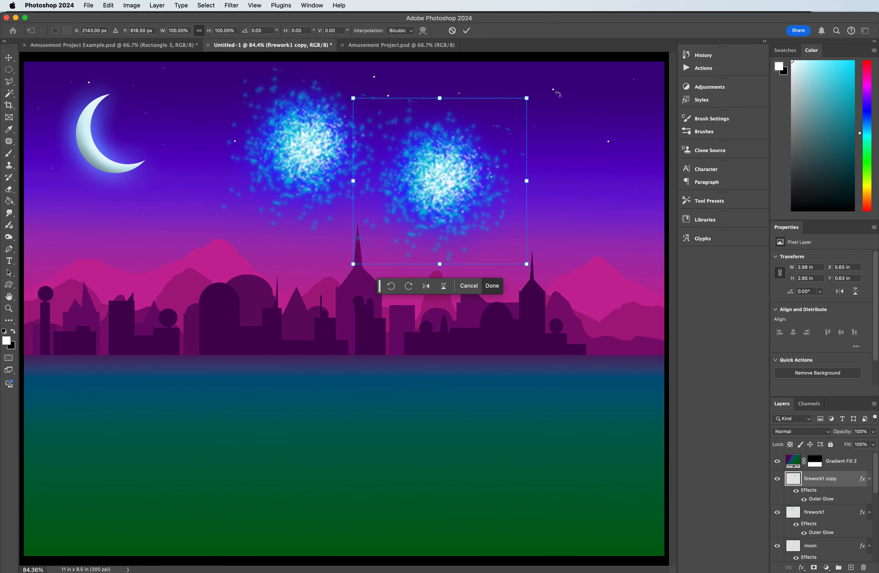
drag(550, 95, 580, 204)
drag(443, 183, 425, 215)
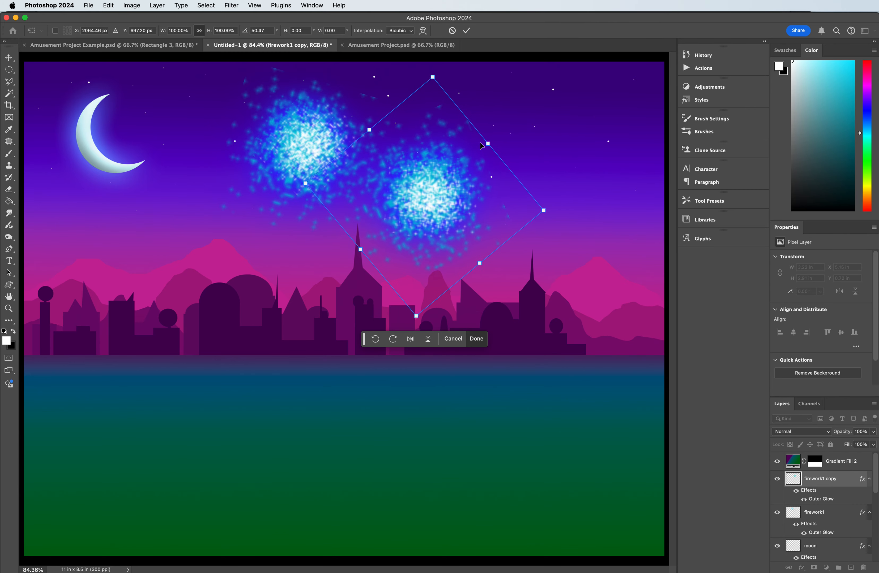
drag(489, 144, 453, 172)
drag(418, 204, 400, 199)
key(Return)
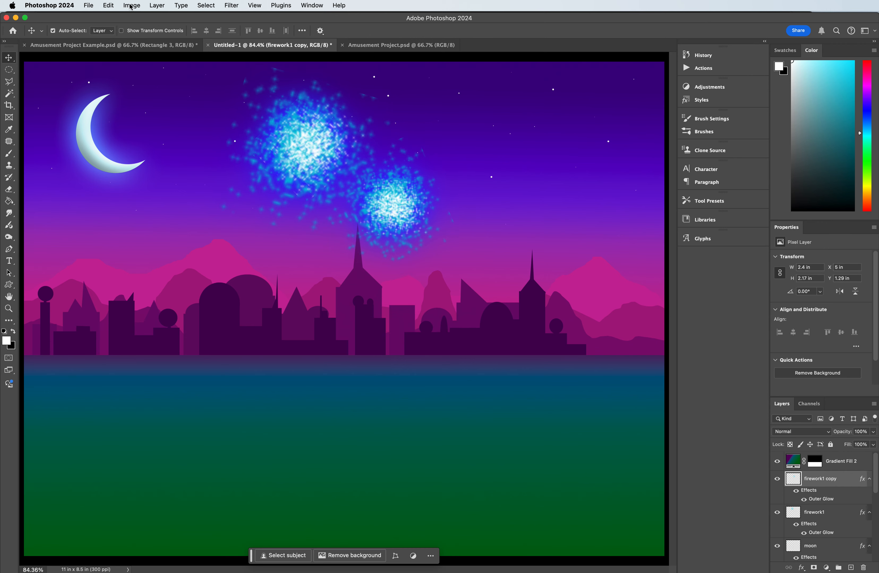
Step: Shift the firework copy's hue to -180 with Hue/Saturation to turn it red
key(super+u)
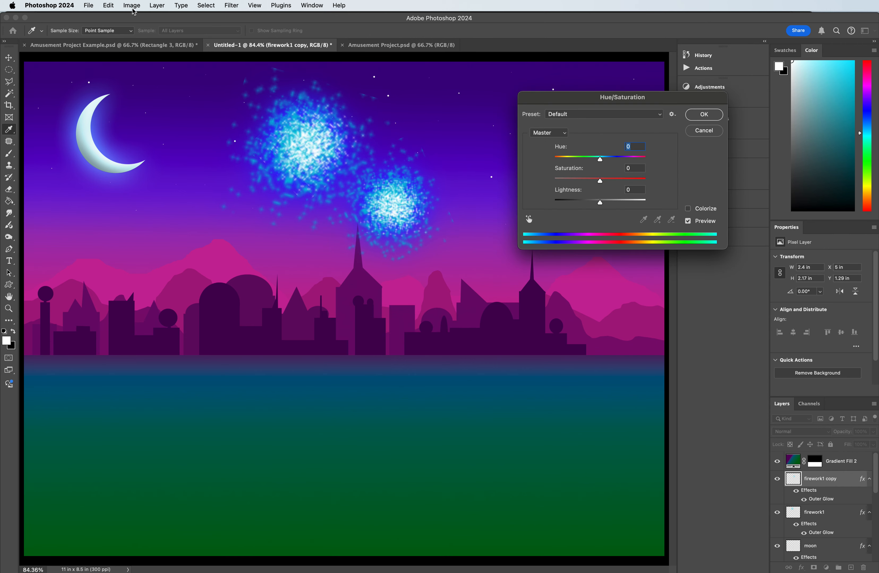
drag(600, 161, 557, 160)
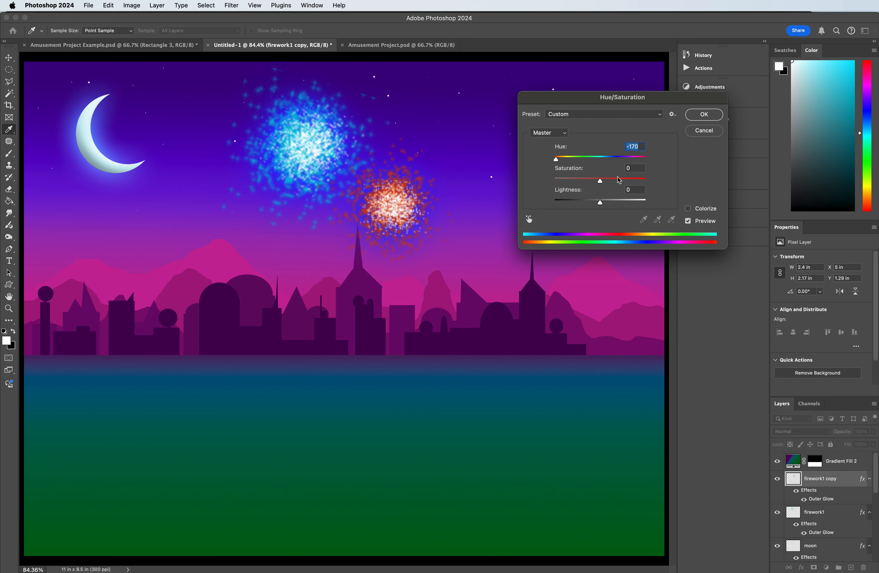
drag(590, 164, 534, 155)
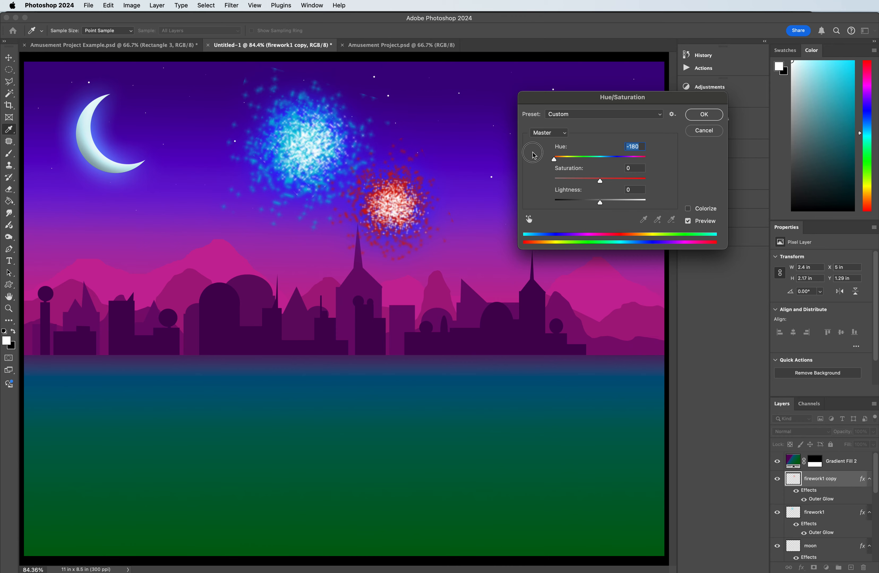
click(704, 115)
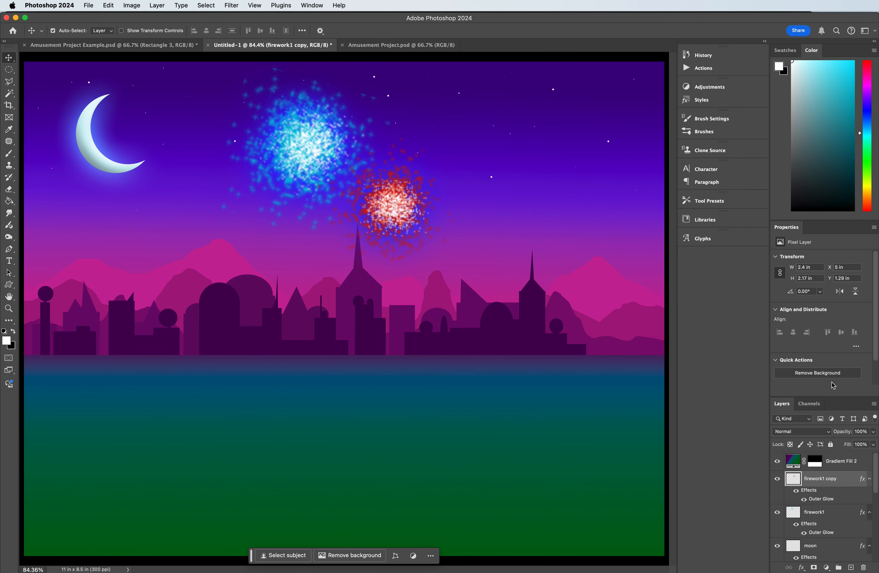
Step: Change the firework copy's outer glow colour to a deep red and lower the glow's opacity to 42%
double_click(825, 493)
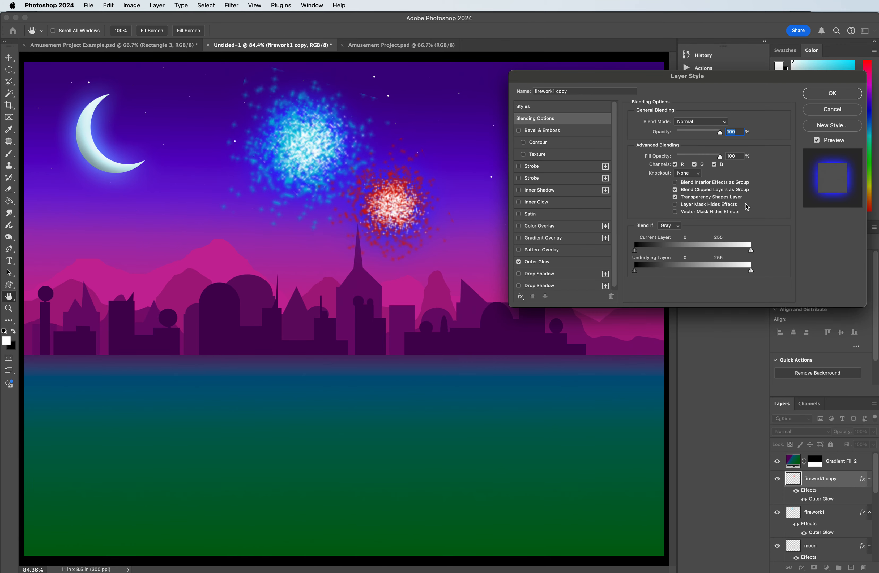
click(562, 261)
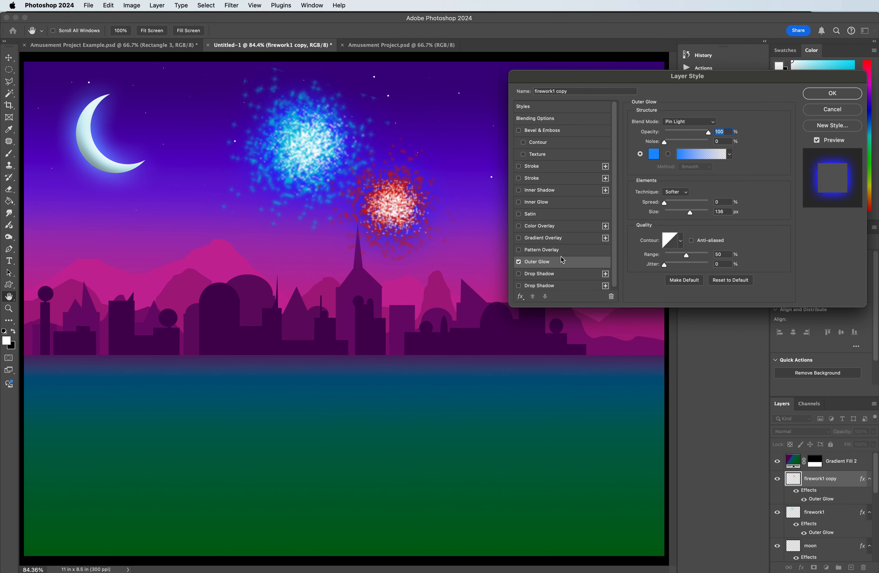
click(657, 154)
drag(717, 367, 714, 328)
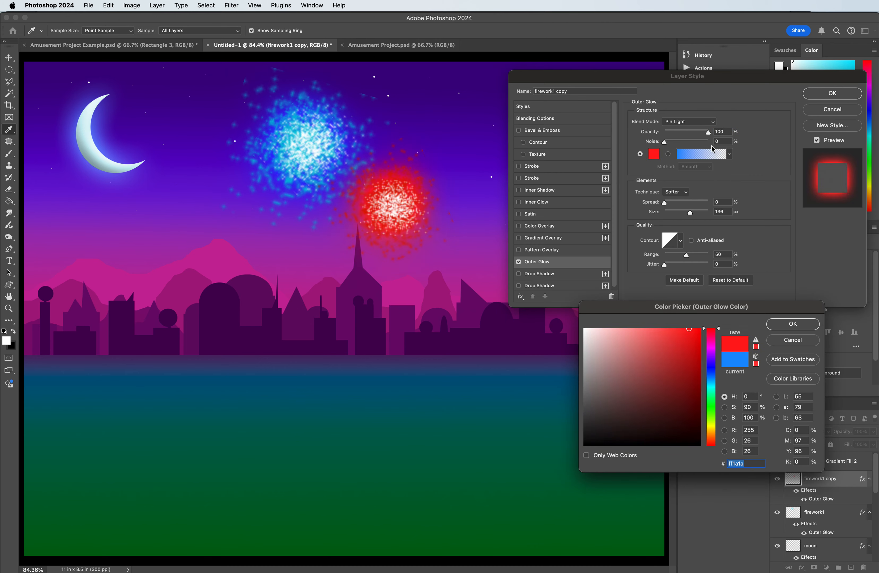
mouse_move(707, 368)
mouse_down()
mouse_move(708, 330)
mouse_move(703, 348)
mouse_move(703, 328)
mouse_move(699, 342)
mouse_up()
click(701, 349)
click(696, 343)
click(792, 326)
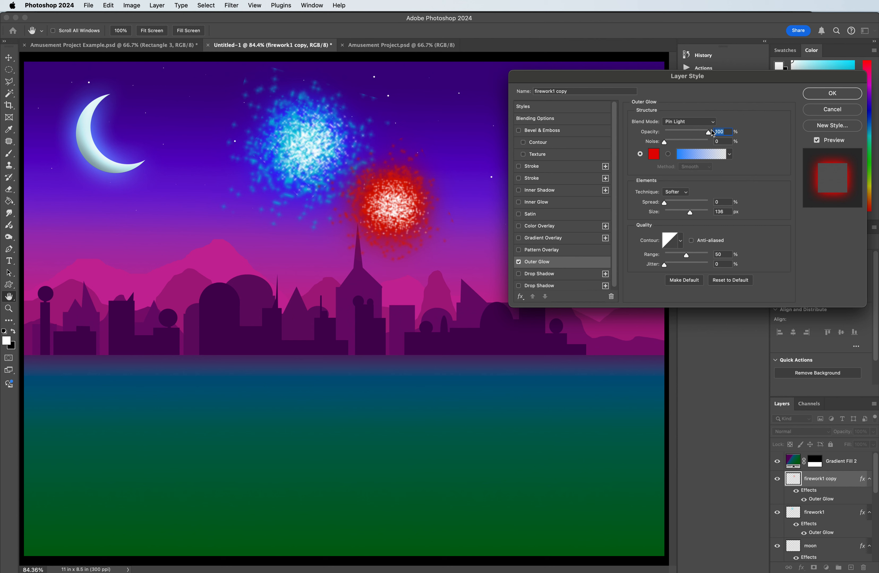
drag(709, 135, 682, 134)
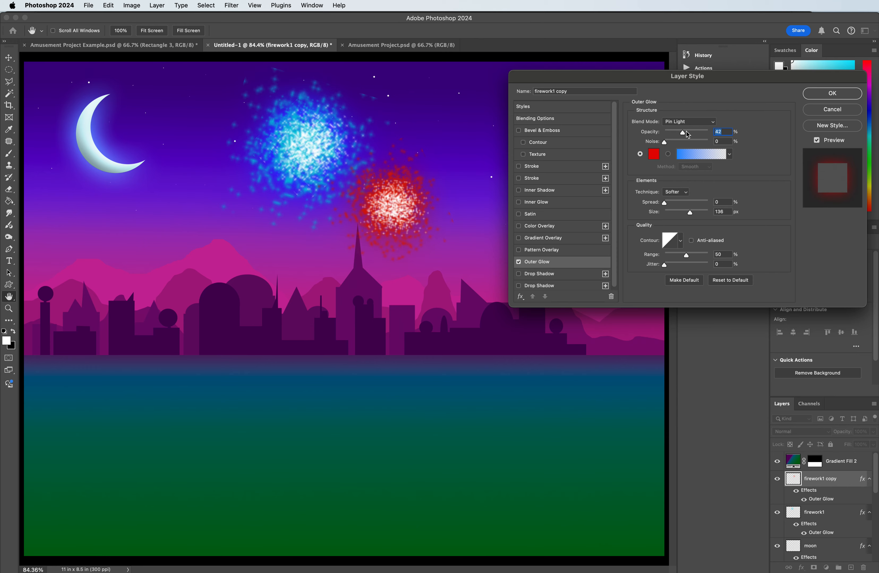
click(824, 96)
Step: Duplicate the red firework and place the copy higher in the sky, to the right of the blue firework
click(324, 166)
click(406, 198)
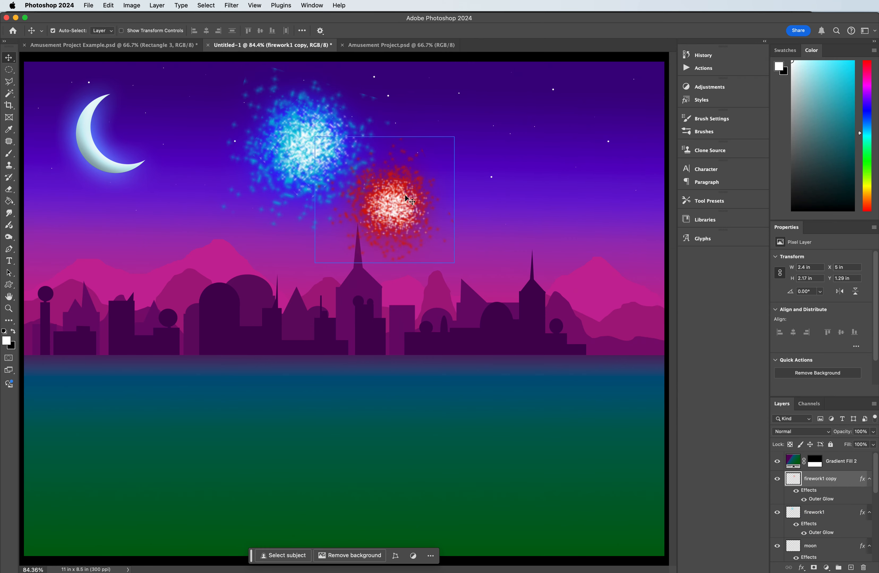
drag(406, 199, 461, 122)
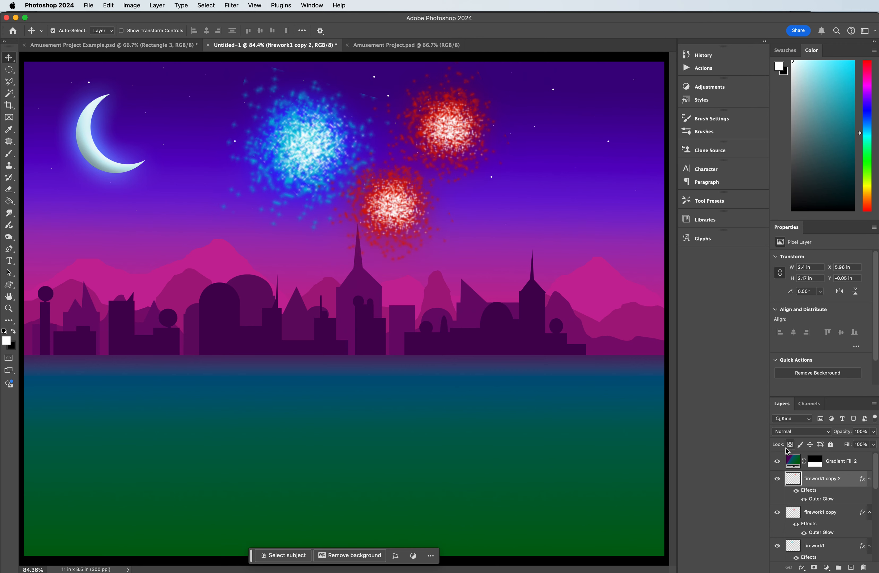
Step: Shift the hue of the upper red firework copy to +47 with Hue/Saturation to turn it yellow
key(super+u)
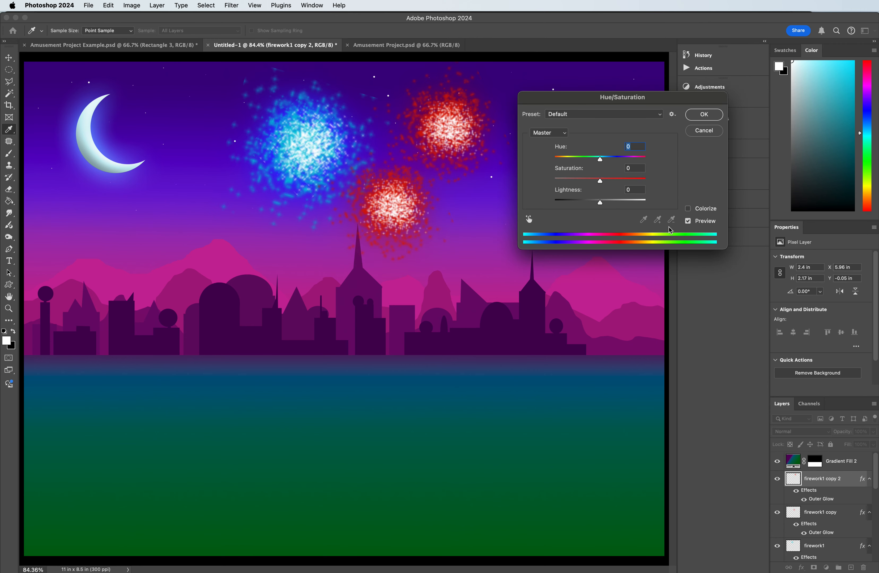
drag(599, 161, 620, 161)
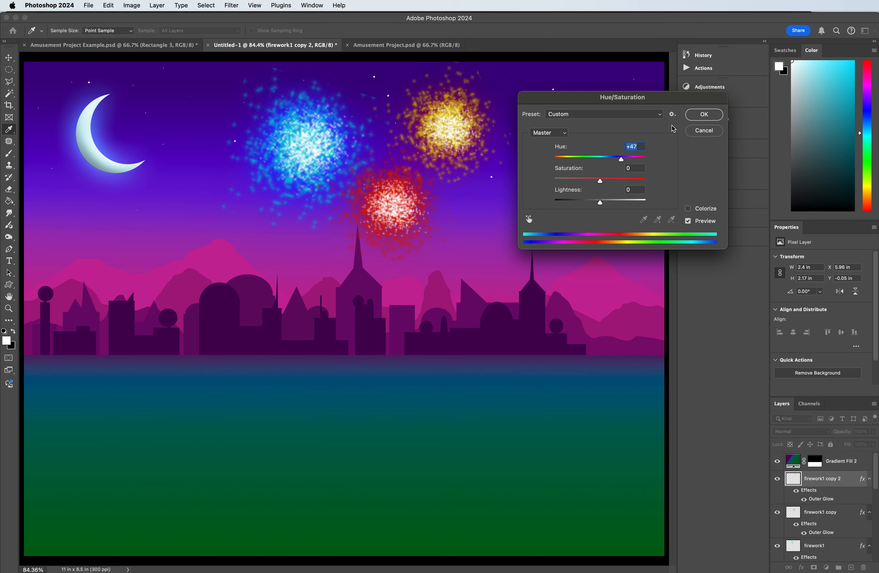
click(704, 114)
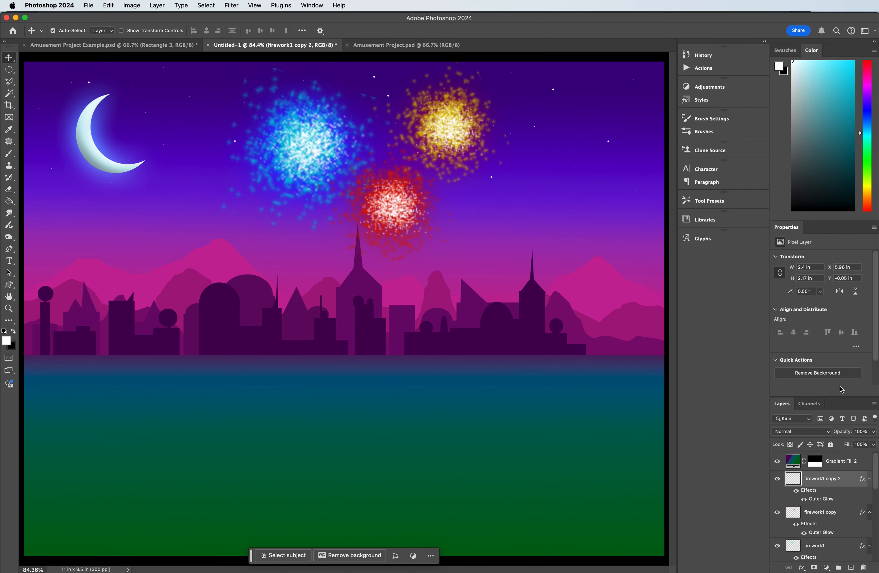
Step: Change the yellow firework's outer glow colour to orange
double_click(822, 491)
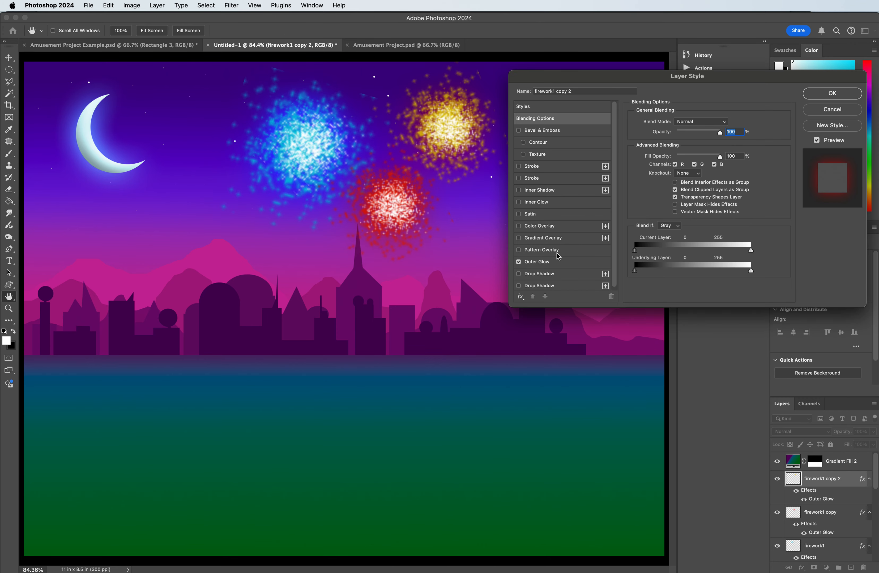
click(543, 262)
click(652, 155)
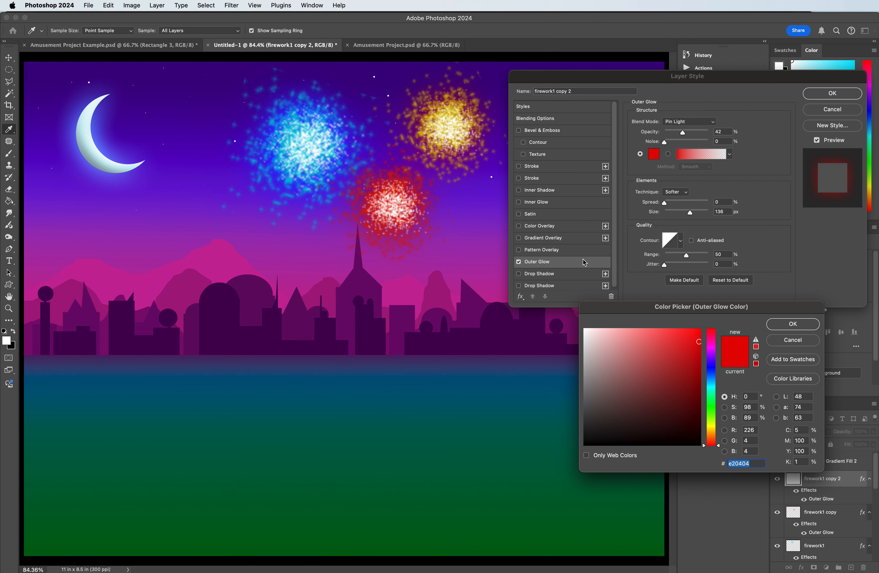
drag(716, 425, 714, 432)
click(793, 325)
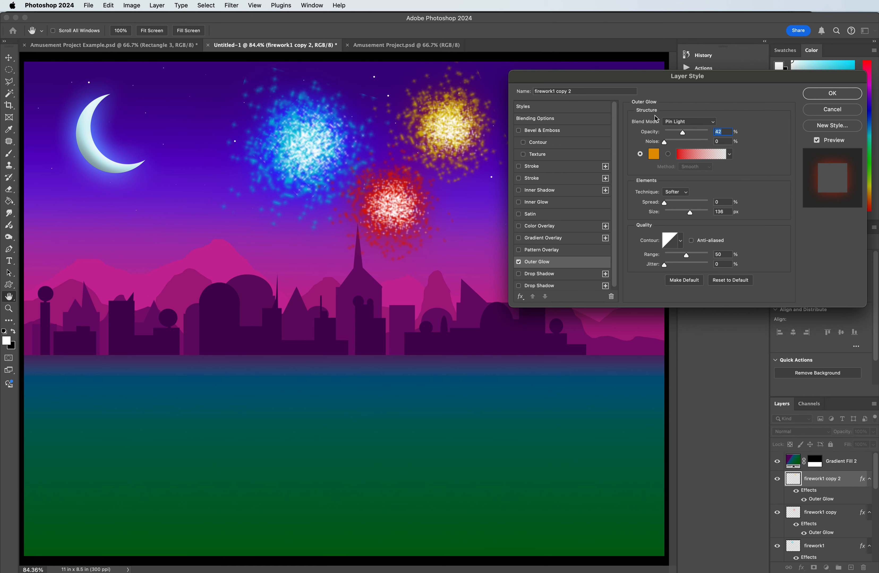
Step: Compare blend modes for the yellow firework's outer glow and apply Hard Light
click(678, 123)
click(678, 113)
click(683, 122)
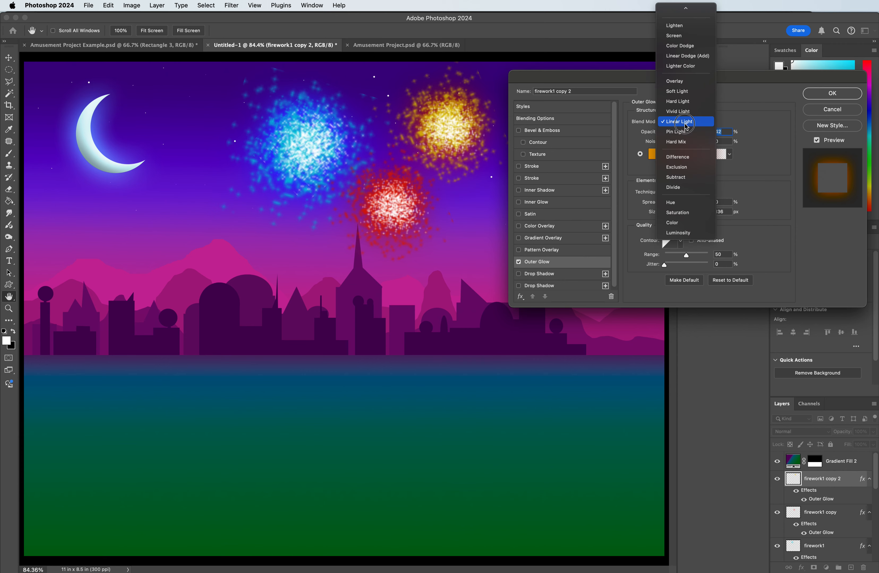
click(677, 112)
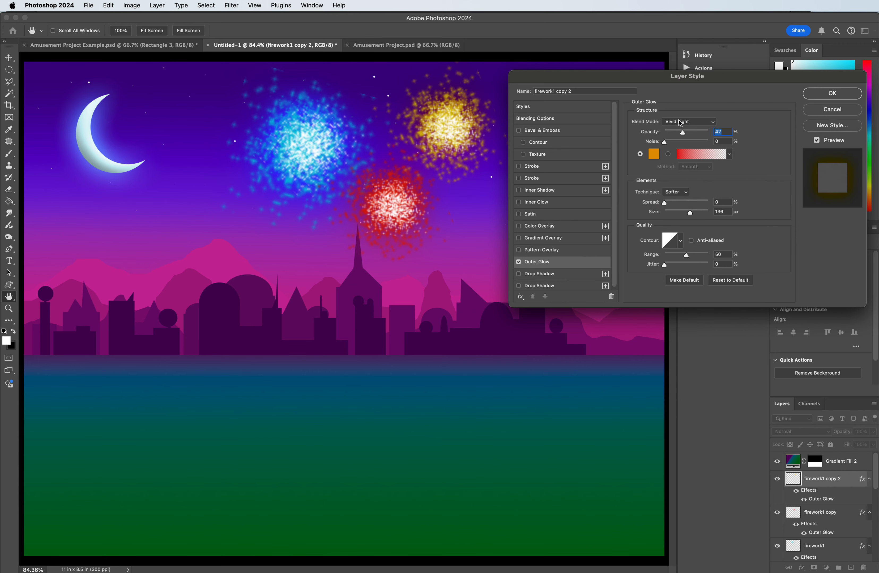
click(680, 123)
click(677, 113)
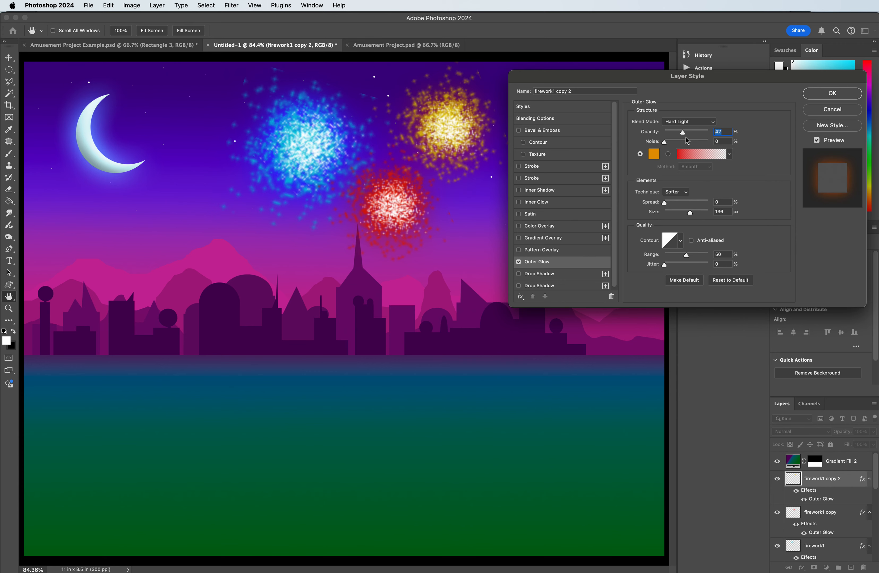
click(831, 93)
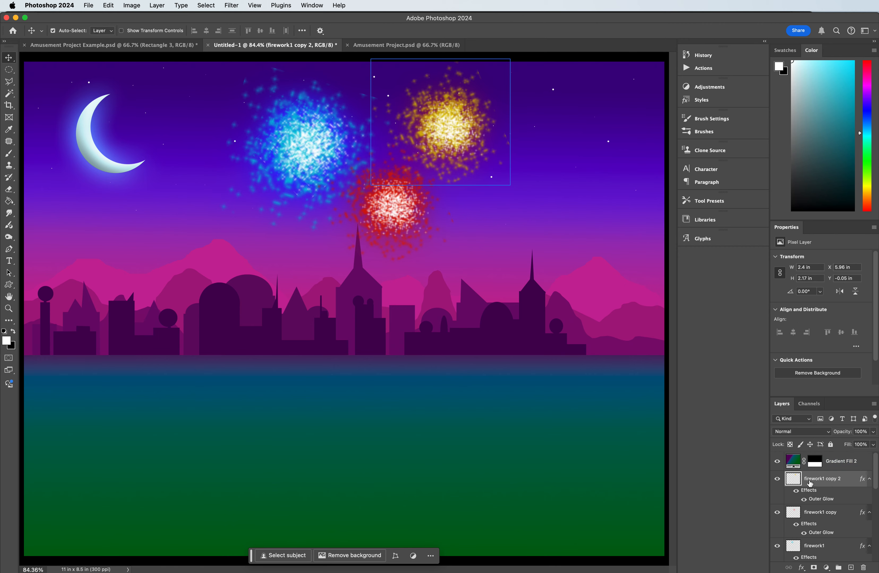
Step: Shrink the yellow firework to about 1.56 by 1.42 in and place it just right of the red firework
key(super+t)
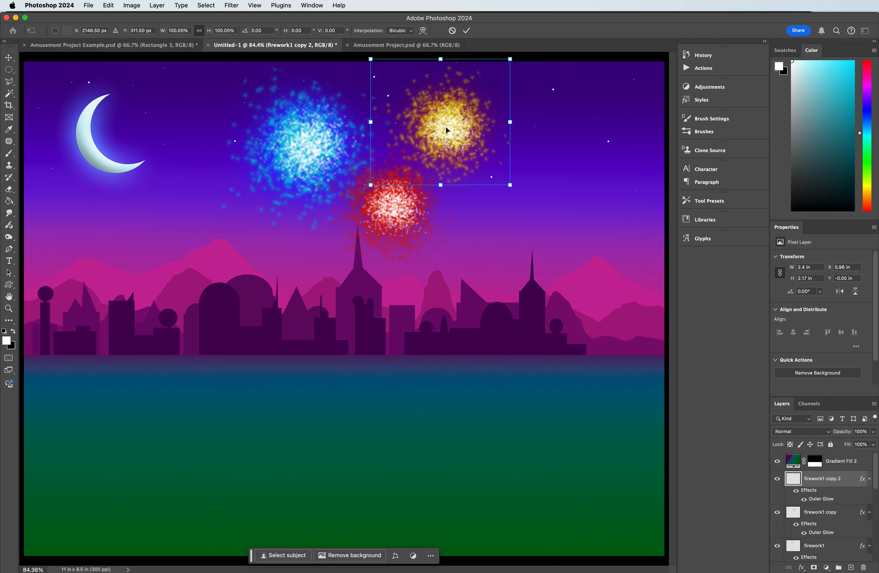
drag(510, 122, 270, 180)
key(Return)
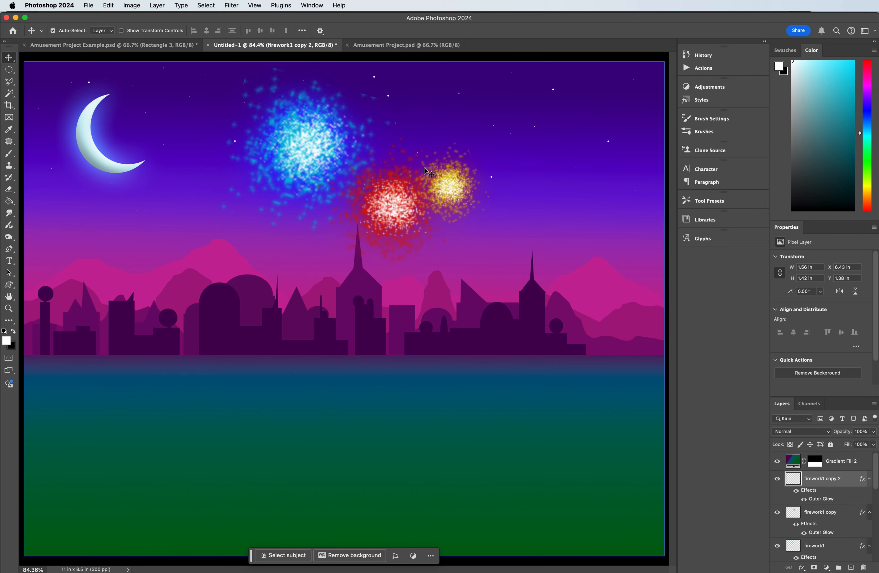
Step: Duplicate the yellow firework to the left of the blue one and change the copy's outer glow colour to bright green
drag(454, 187, 242, 177)
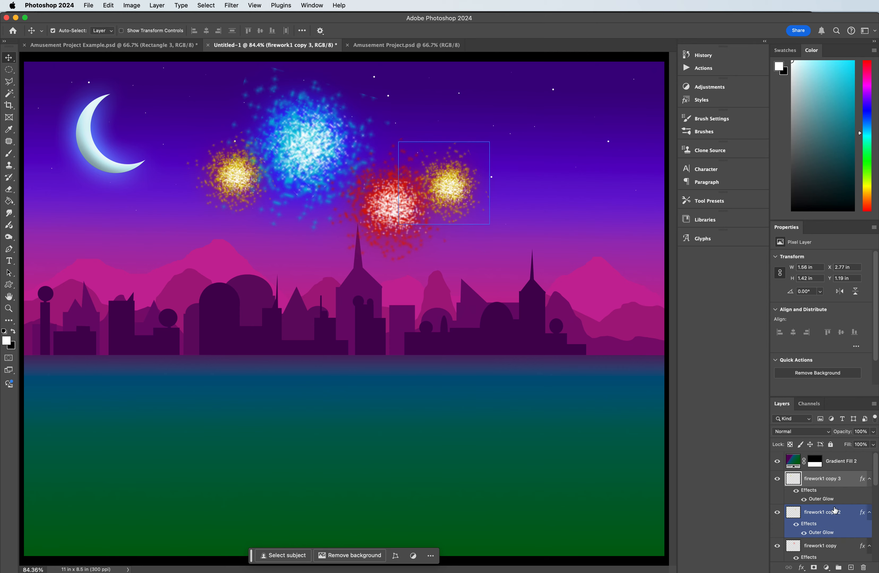
double_click(822, 499)
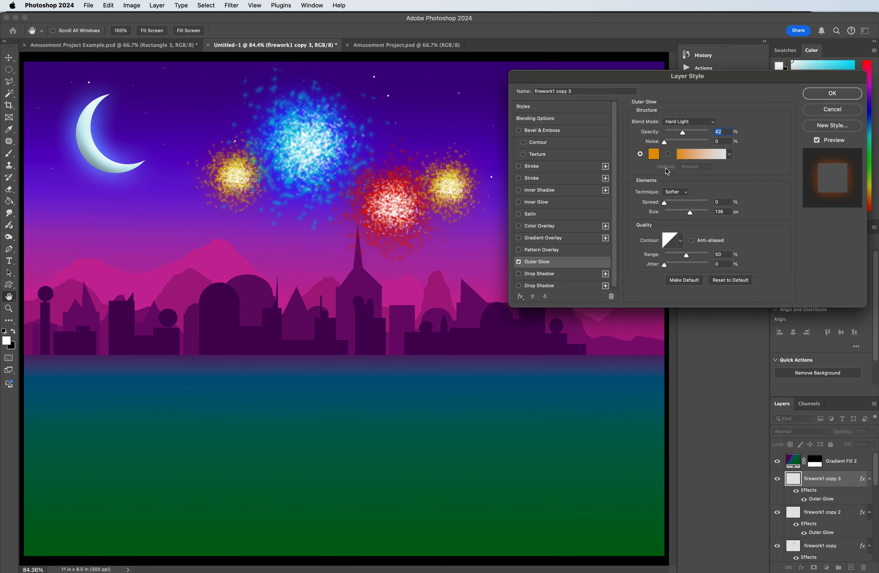
click(652, 155)
click(710, 407)
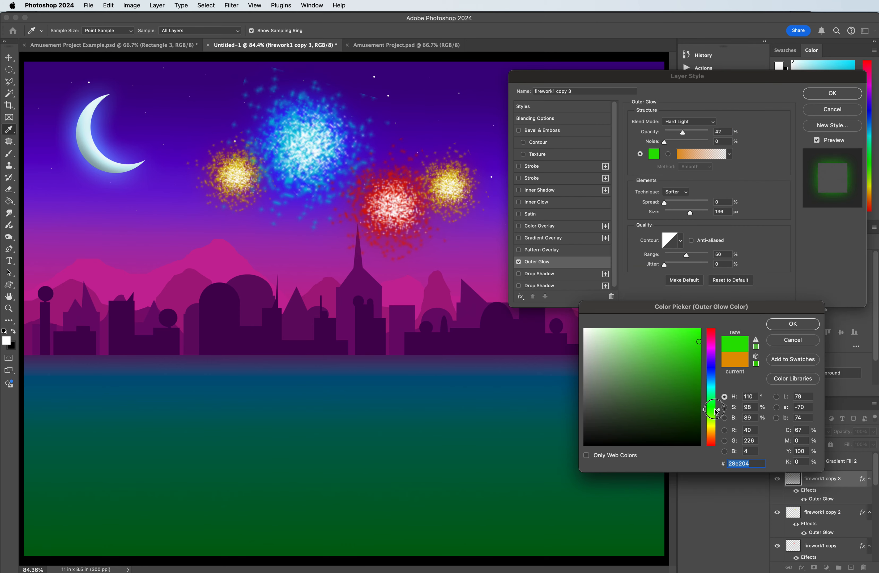
click(786, 324)
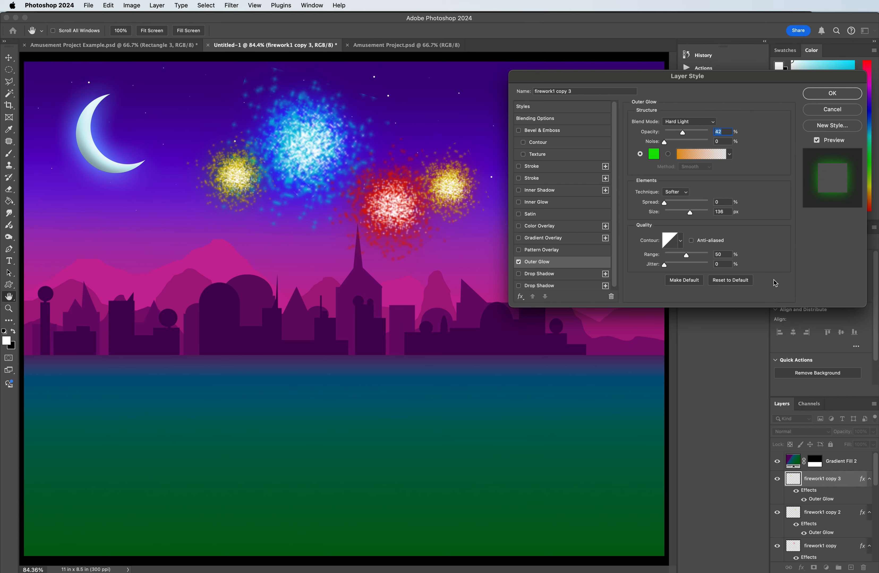
click(825, 96)
Step: Shift the new firework copy's hue to +60 with Hue/Saturation to turn it green
key(ctrl+u)
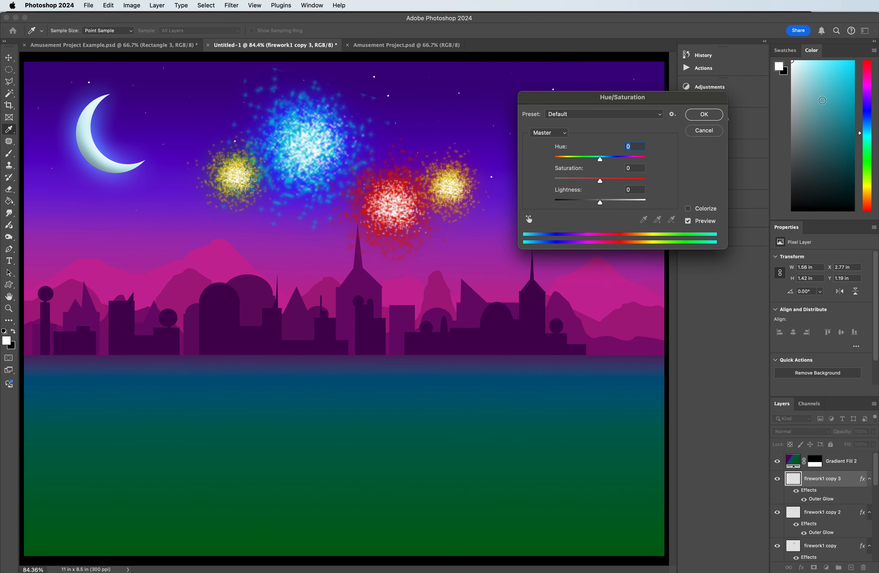
drag(600, 162, 625, 160)
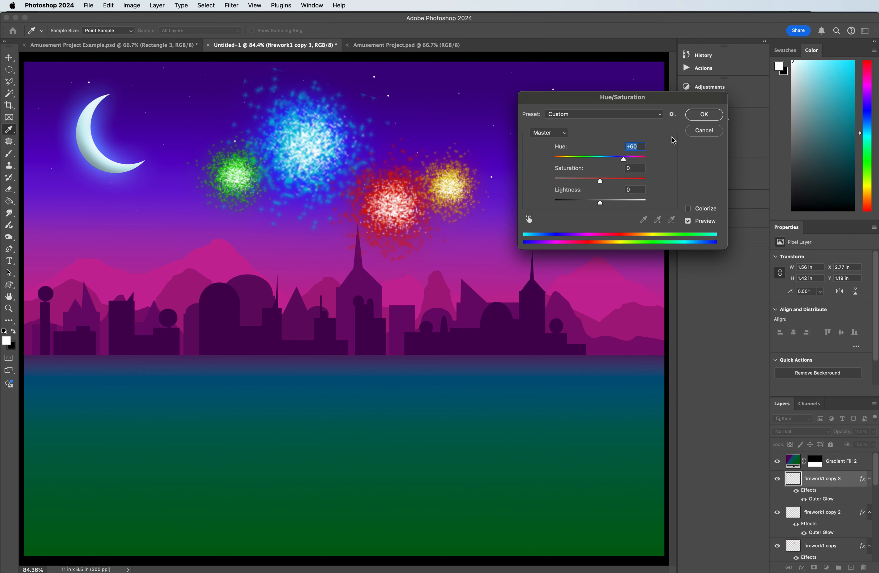
click(711, 119)
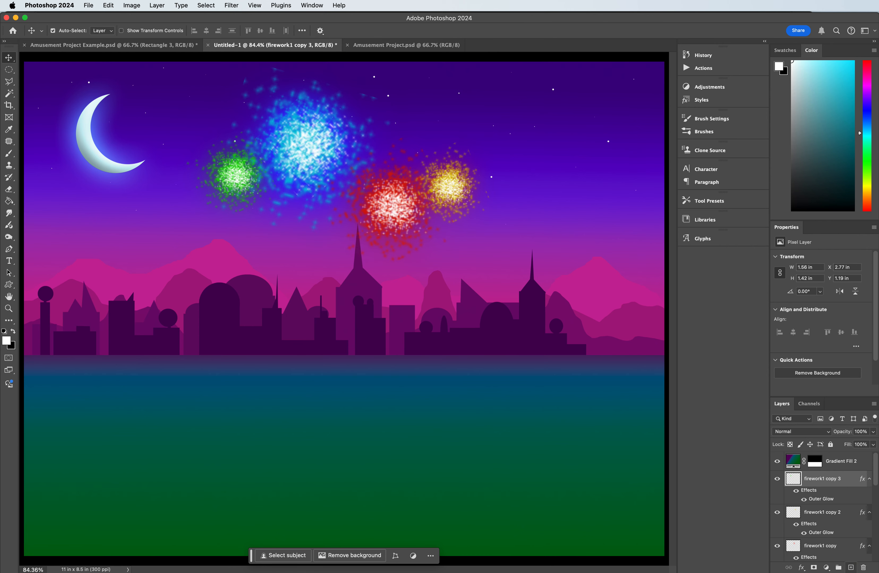
Step: Add a new layer above the firework layers and name it firework2
click(850, 568)
double_click(815, 480)
text(firework2)
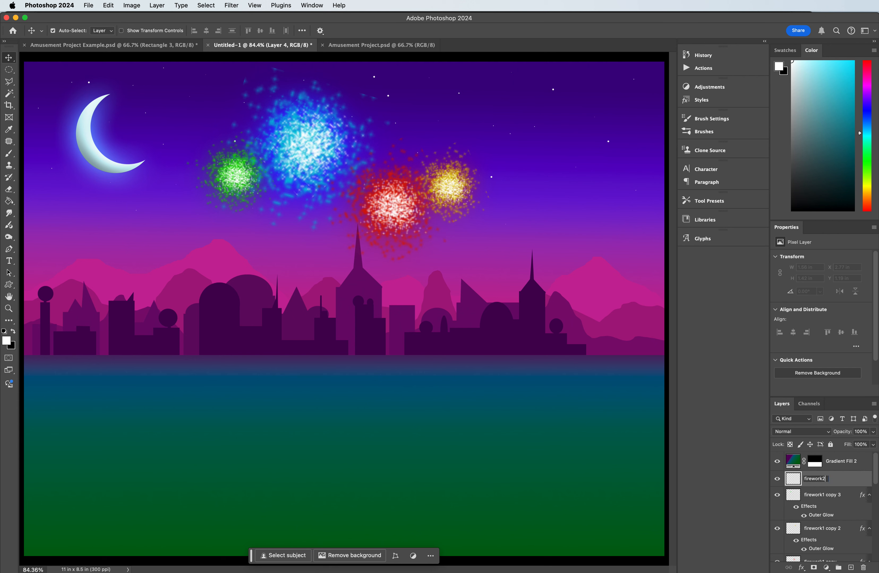
click(845, 478)
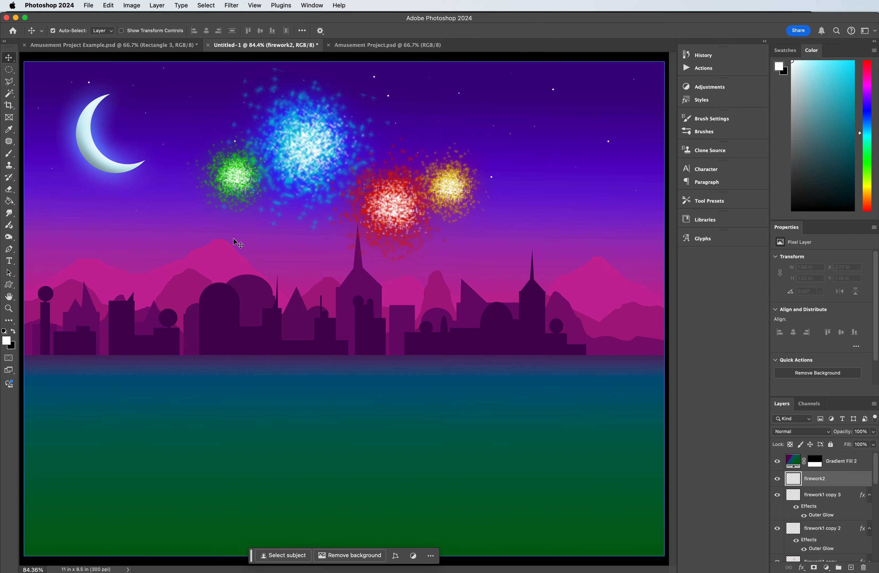
Step: Activate the Brush tool and look through the brush presets for a different firework brush
click(9, 154)
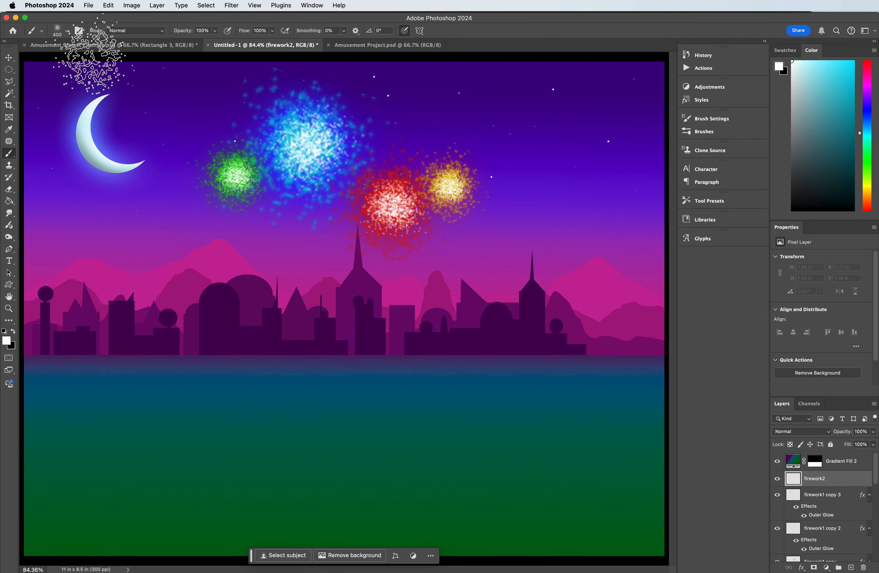
click(66, 31)
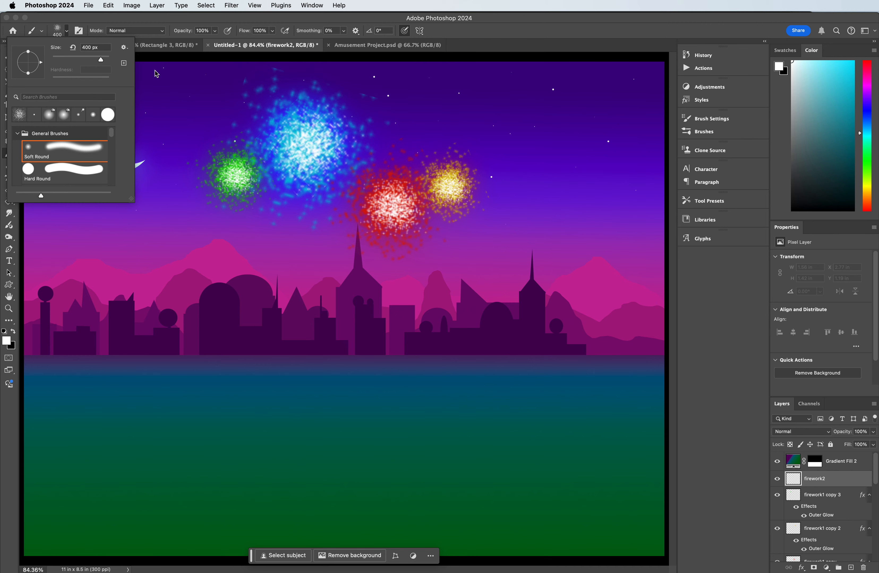
click(240, 9)
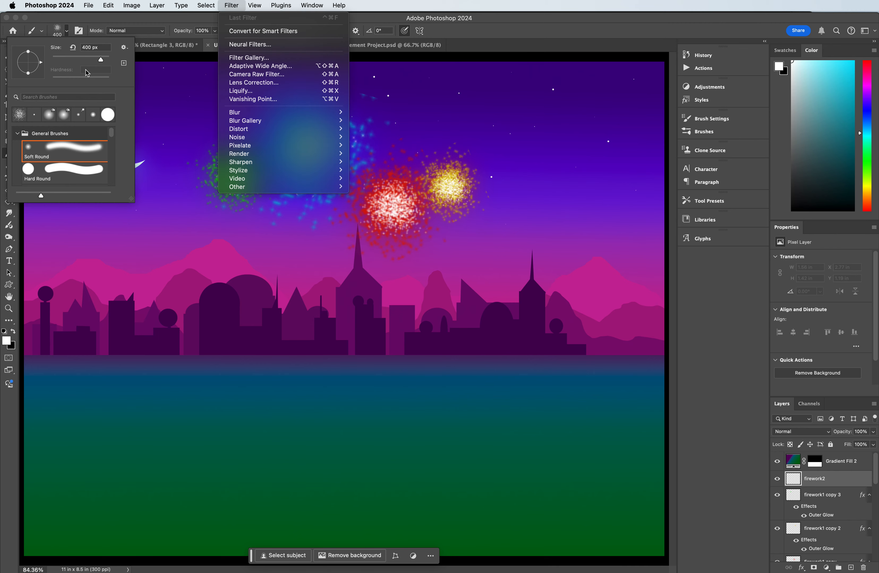
click(57, 89)
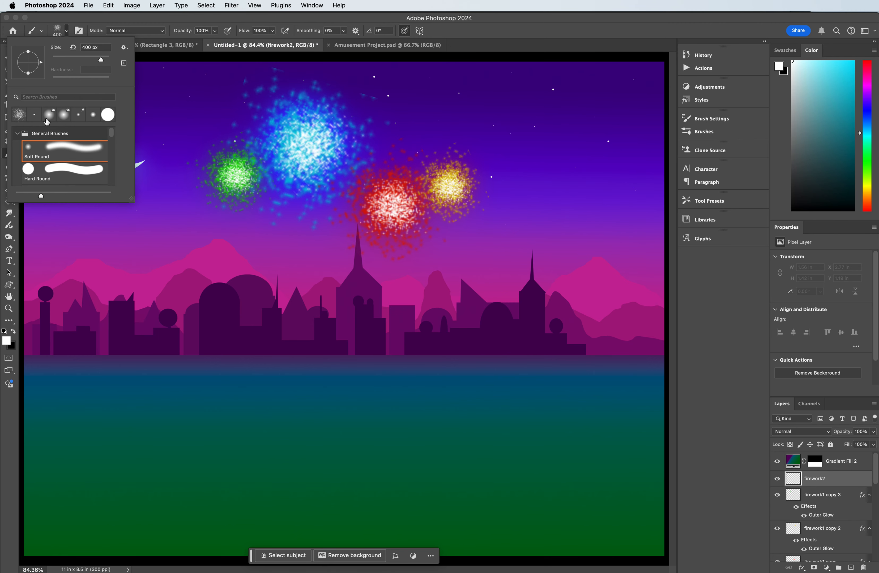
scroll(66, 173, down, 3)
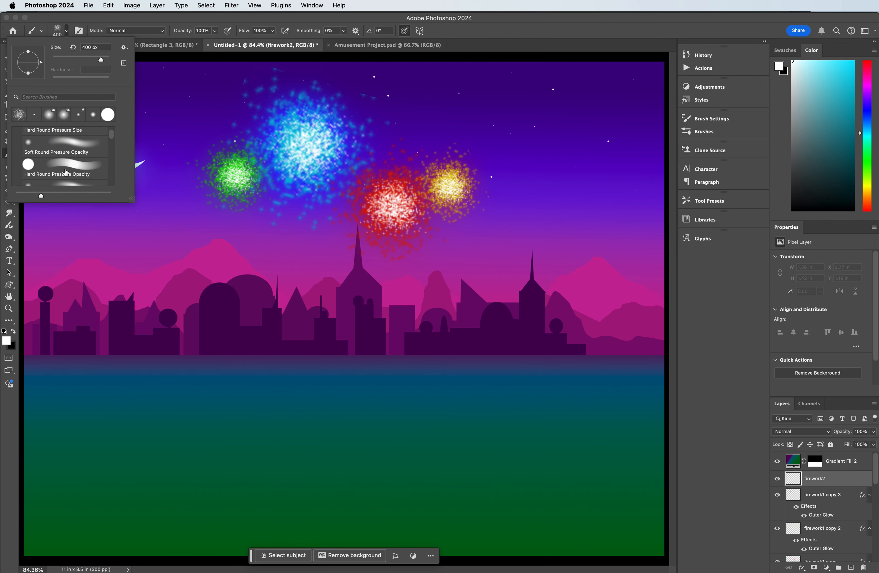
scroll(66, 173, down, 10)
scroll(66, 172, down, 10)
scroll(66, 170, up, 10)
drag(131, 20, 137, 19)
Step: Open the Brush Settings and look through the brush tip shapes for a different firework shape
click(304, 3)
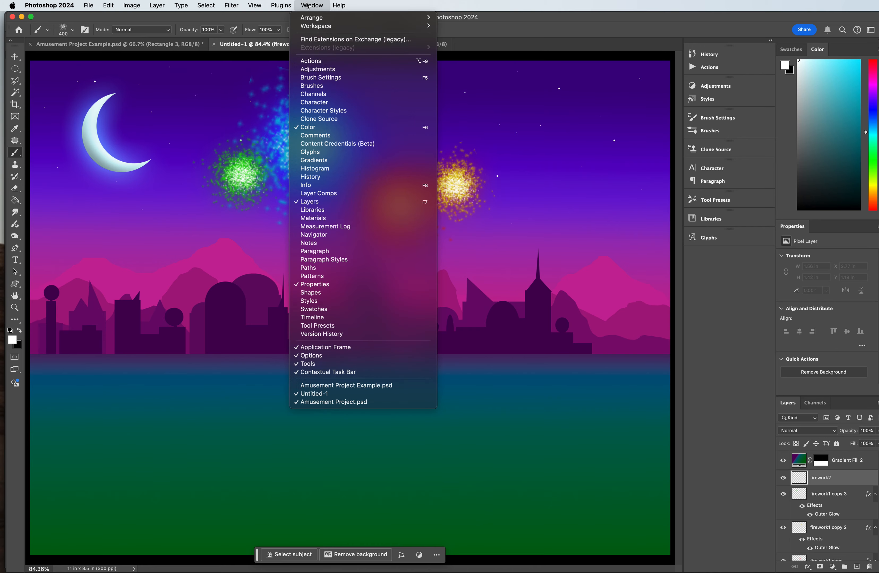
click(342, 77)
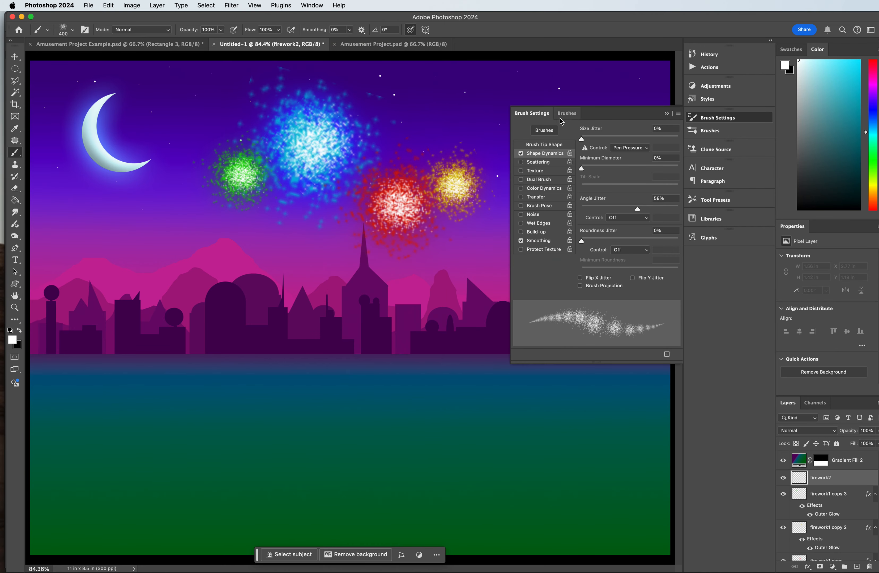
click(550, 145)
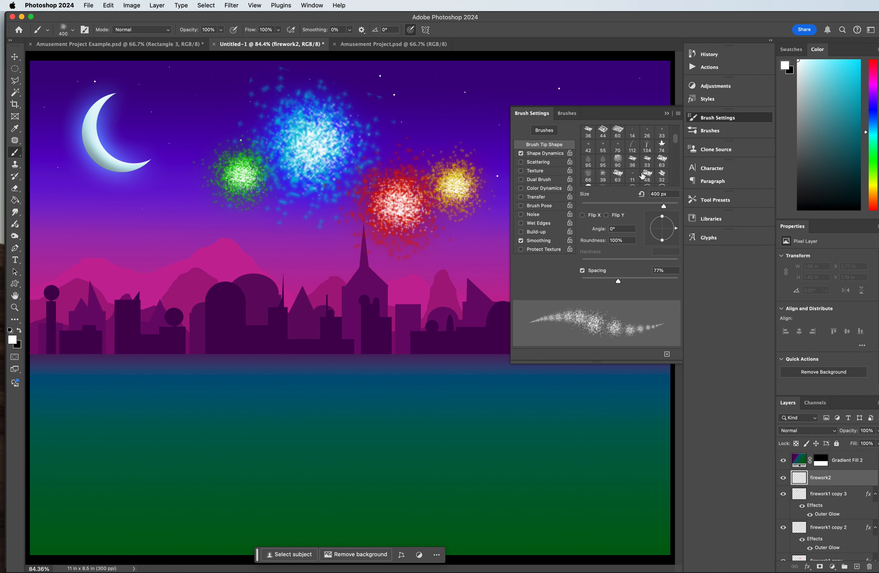
scroll(643, 176, down, 3)
scroll(651, 178, down, 1)
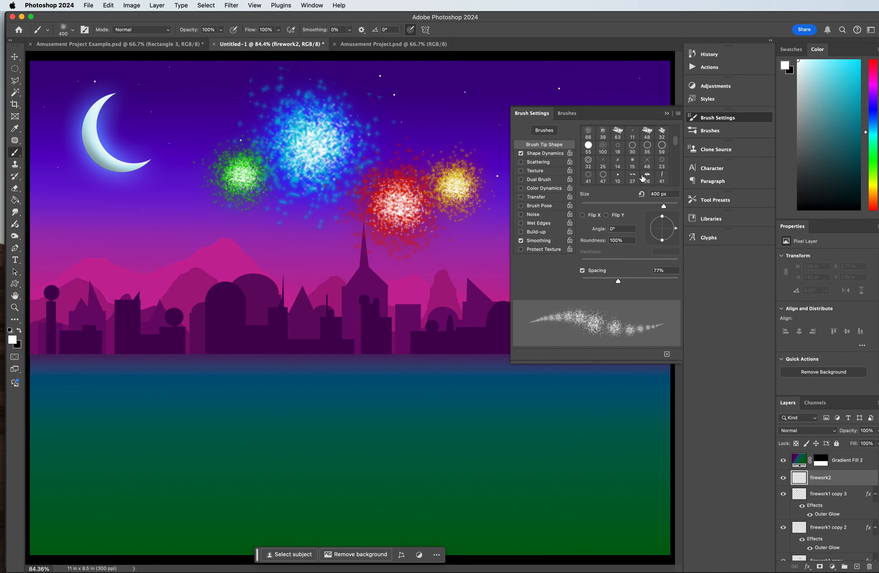
scroll(621, 169, down, 1)
scroll(642, 175, down, 5)
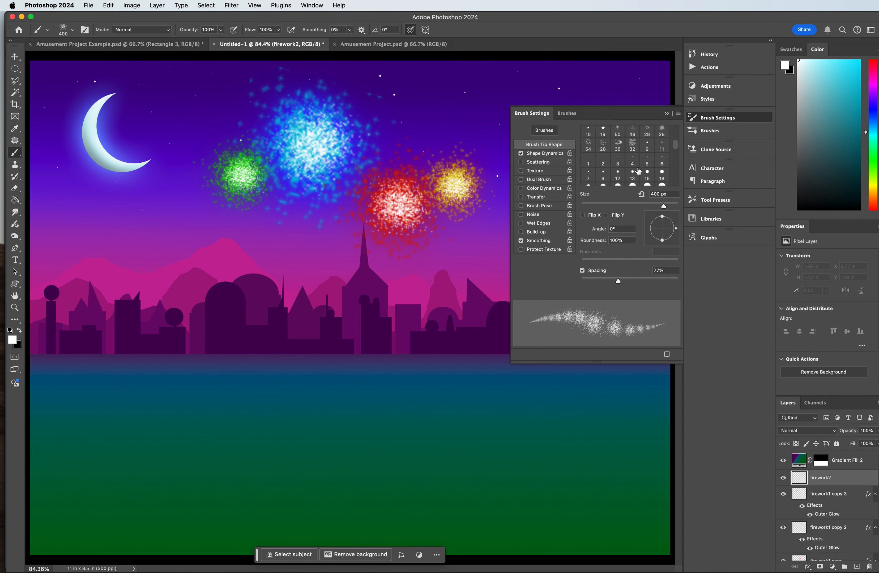
scroll(639, 173, down, 5)
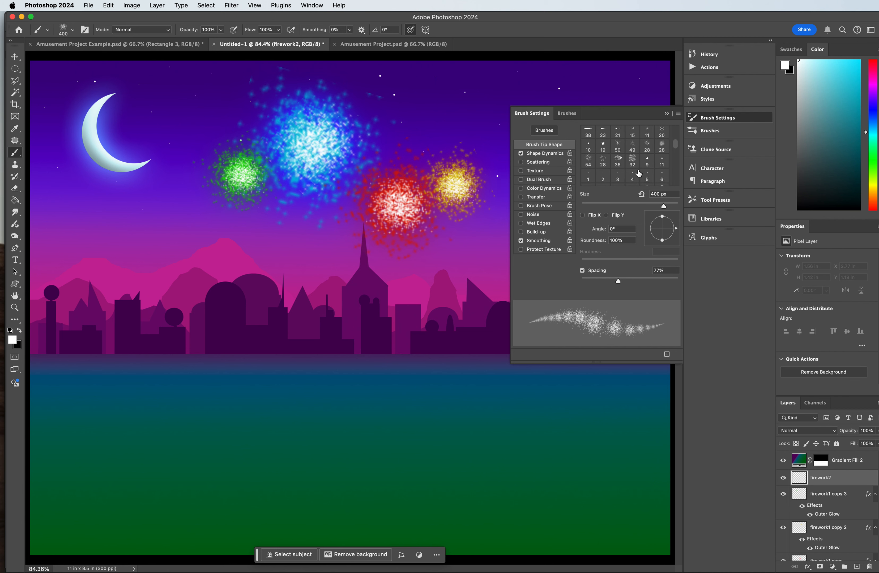
Step: Try the 36 px brush tip with 138% spacing and a size of 172 px
click(618, 165)
drag(606, 277, 639, 279)
drag(606, 208, 647, 206)
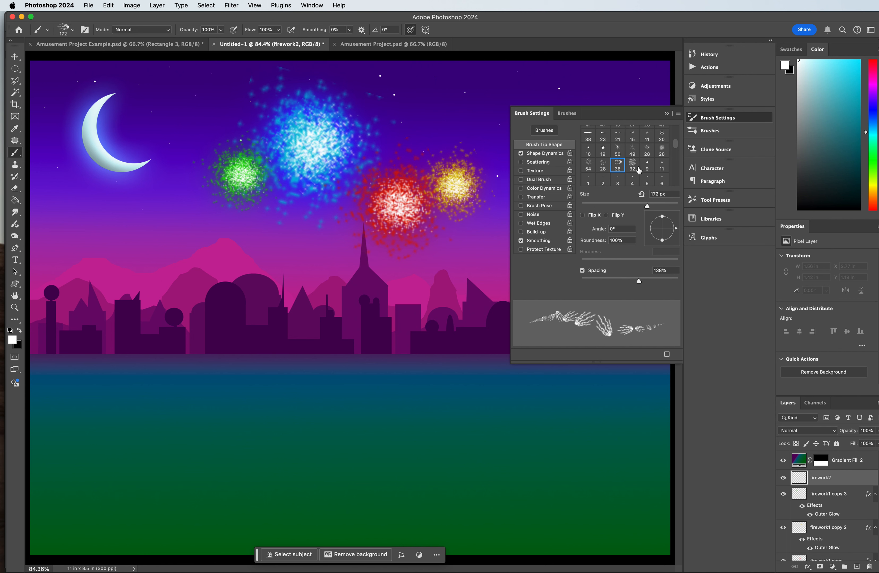
Step: Try the 35 px slanted line brush tip at a size of 140 px with 188% spacing
click(615, 172)
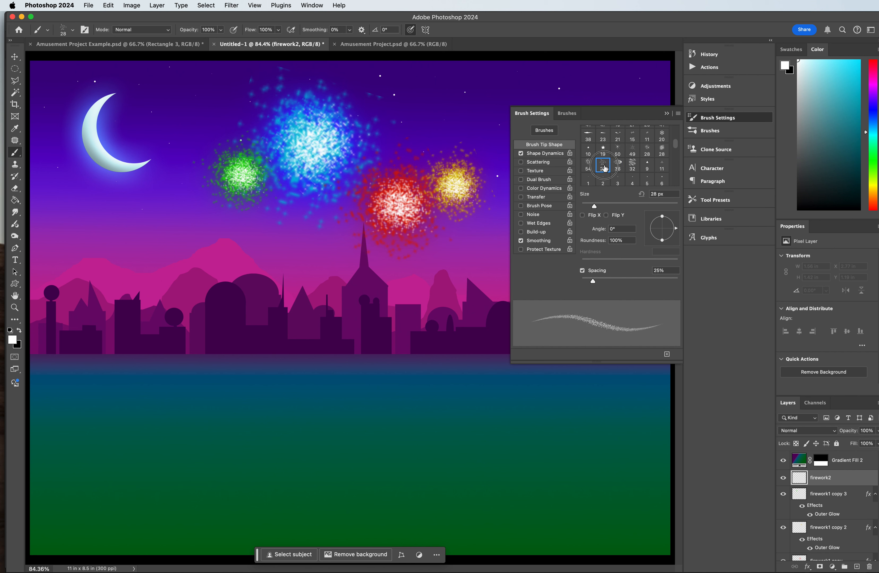
click(588, 168)
click(603, 167)
scroll(650, 171, up, 5)
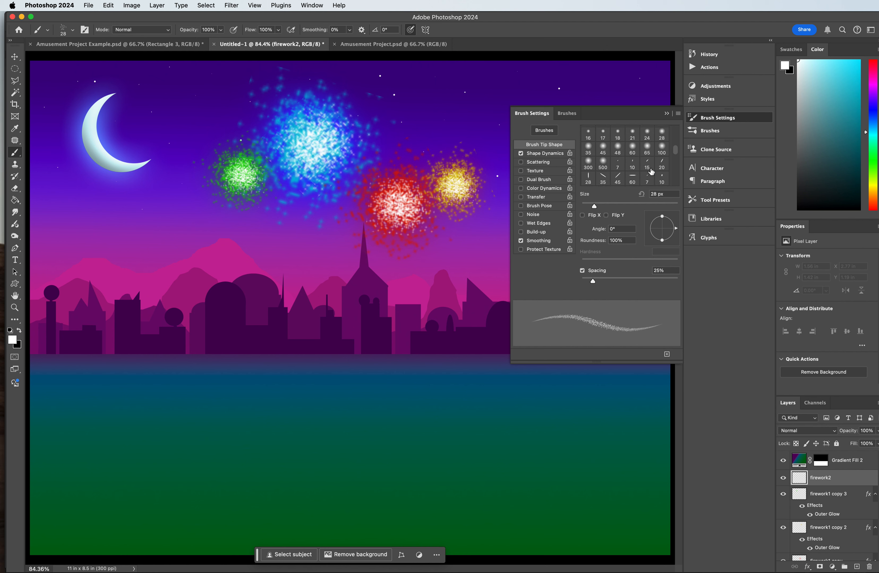
click(618, 177)
click(603, 177)
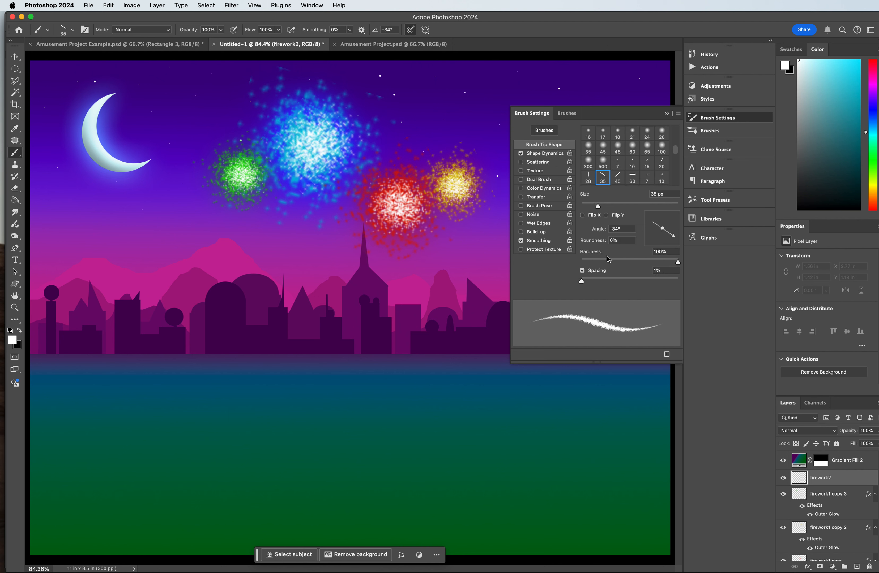
drag(611, 205, 639, 206)
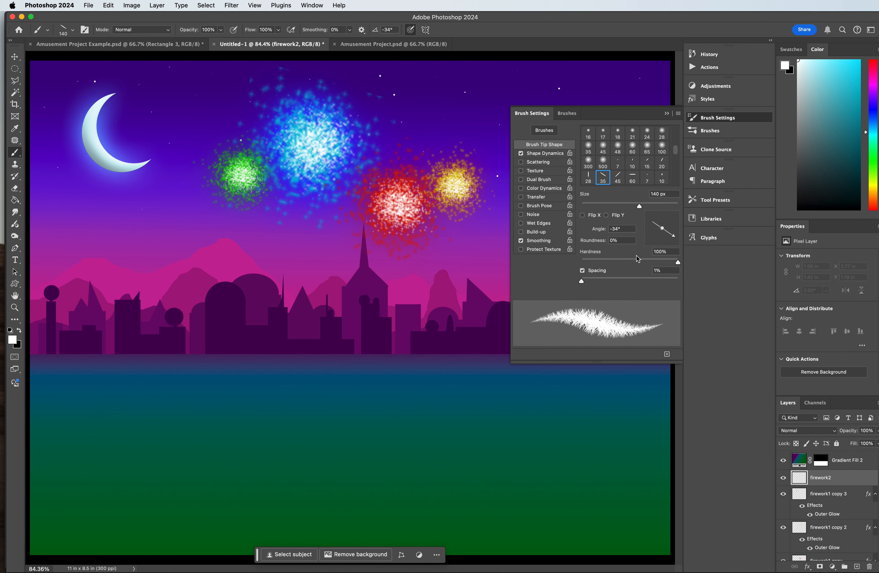
mouse_move(617, 279)
mouse_down()
mouse_move(707, 279)
mouse_move(652, 279)
mouse_up()
Step: Try the curved 75 px brush tip with 98% spacing
scroll(628, 164, down, 5)
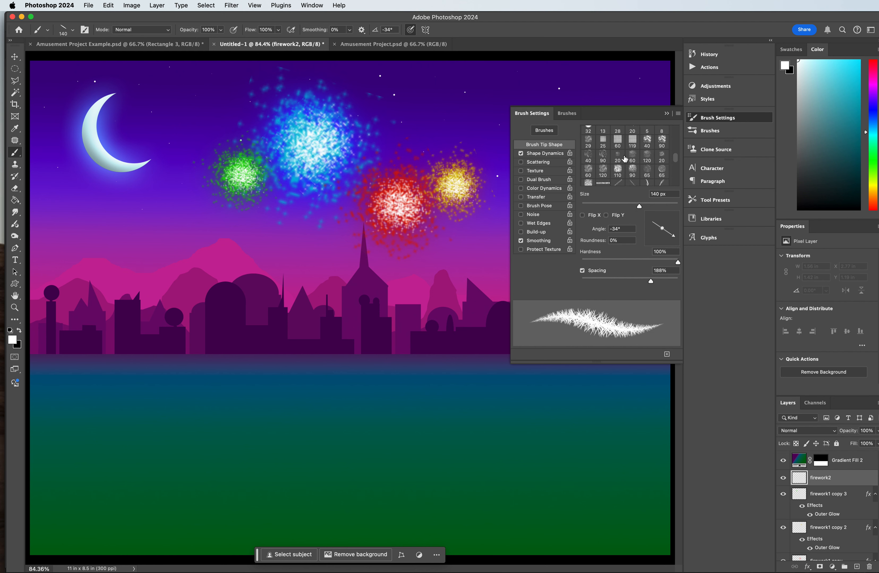
scroll(629, 164, down, 2)
scroll(628, 164, up, 1)
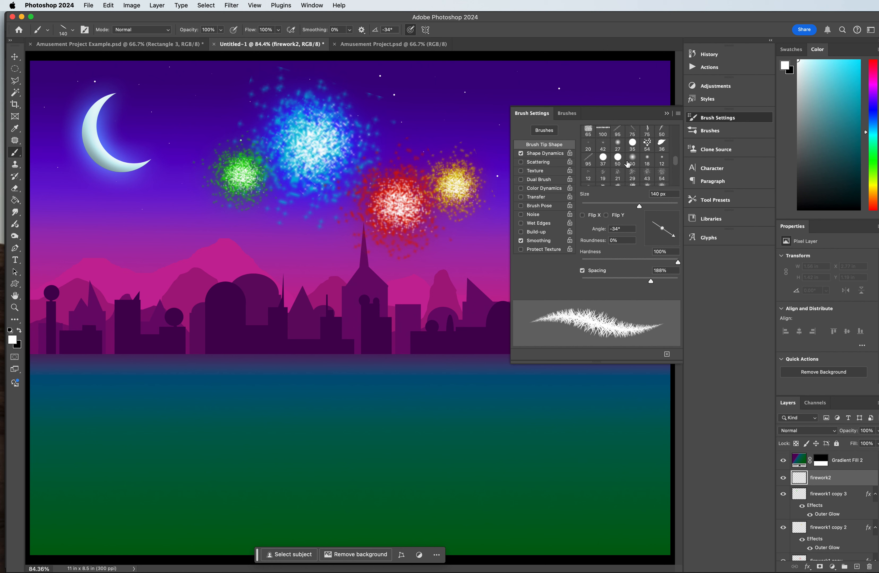
scroll(635, 147, up, 2)
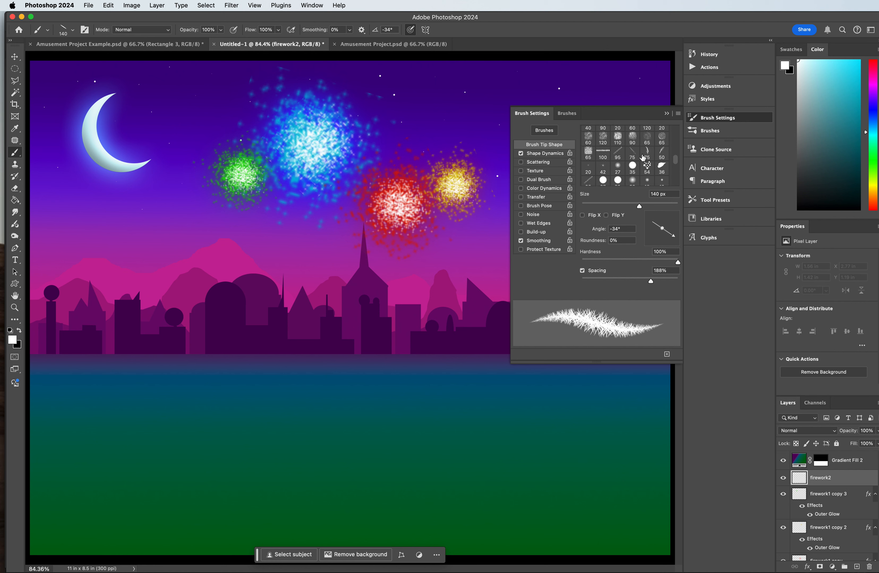
click(646, 153)
mouse_move(618, 281)
mouse_down()
mouse_move(665, 281)
mouse_move(628, 281)
mouse_up()
Step: Set the brush's angle jitter to 0% and size jitter to 0% in Shape Dynamics
click(557, 153)
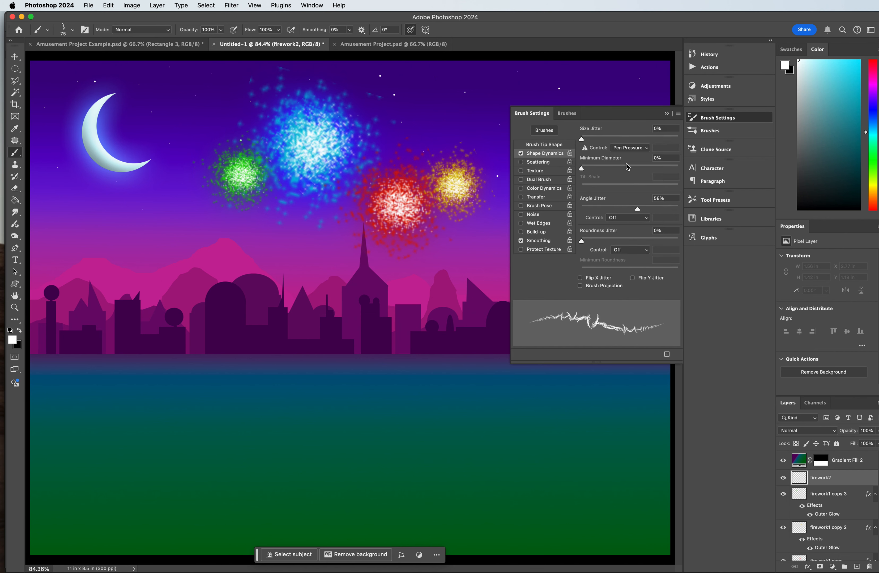
drag(610, 209, 525, 206)
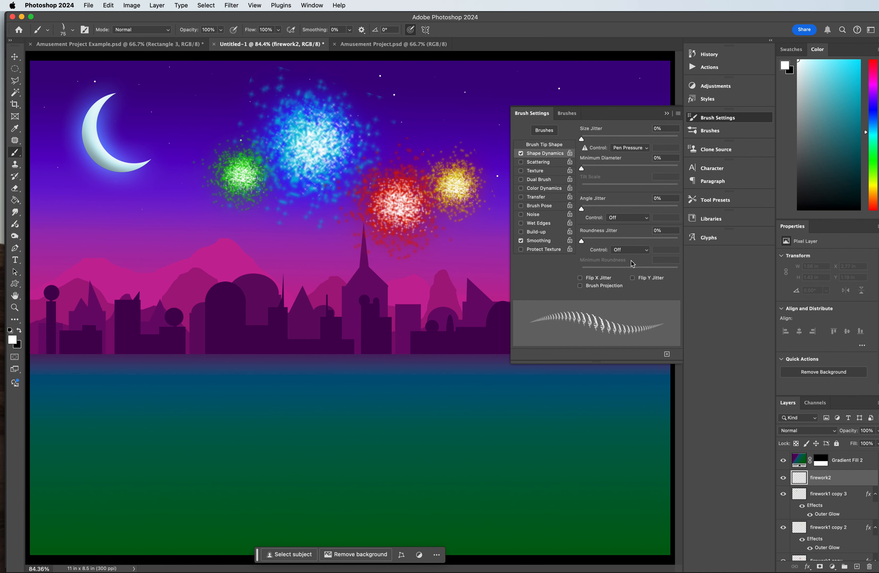
mouse_move(581, 139)
mouse_down()
mouse_move(624, 139)
mouse_move(521, 137)
mouse_up()
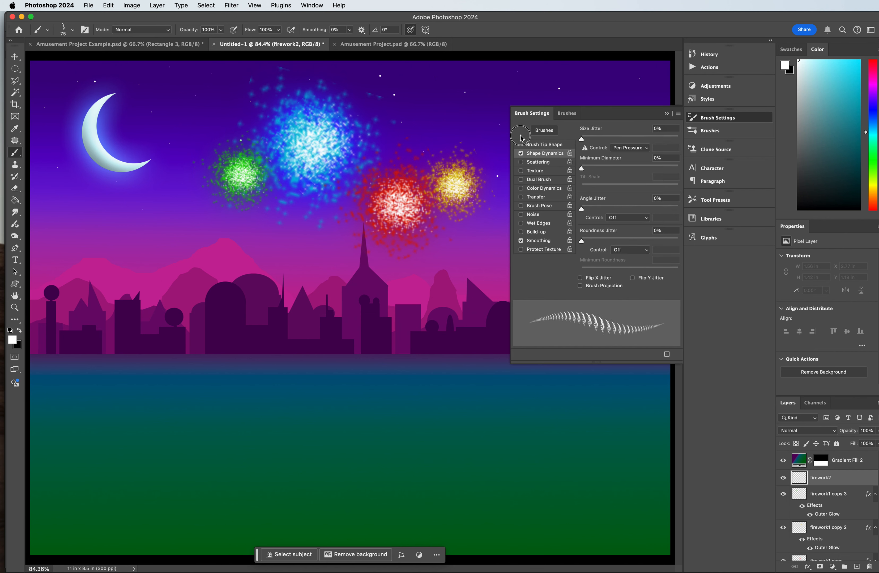
click(544, 145)
Step: Try the flower-shaped 69 px brush tip at a size of 300 px with 233% spacing
scroll(640, 174, down, 3)
scroll(633, 173, down, 5)
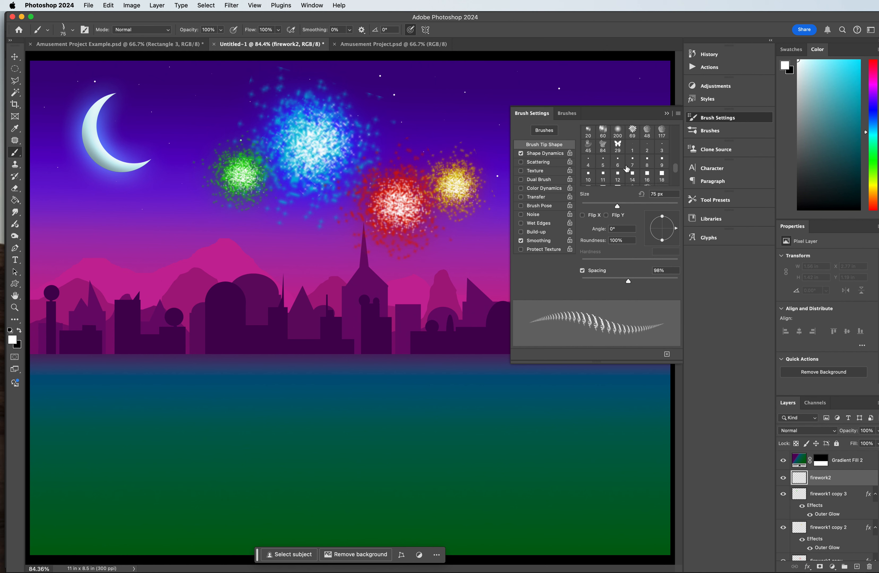
scroll(626, 169, up, 2)
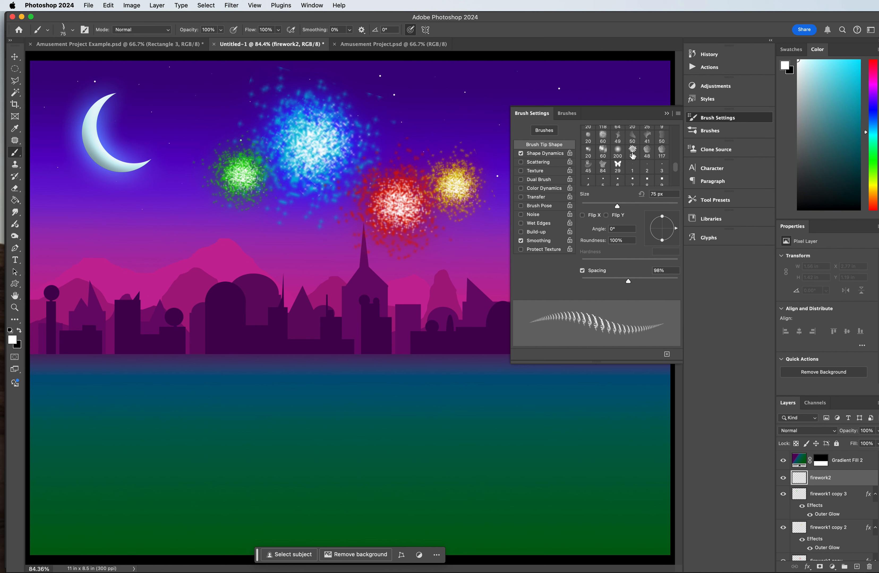
click(633, 152)
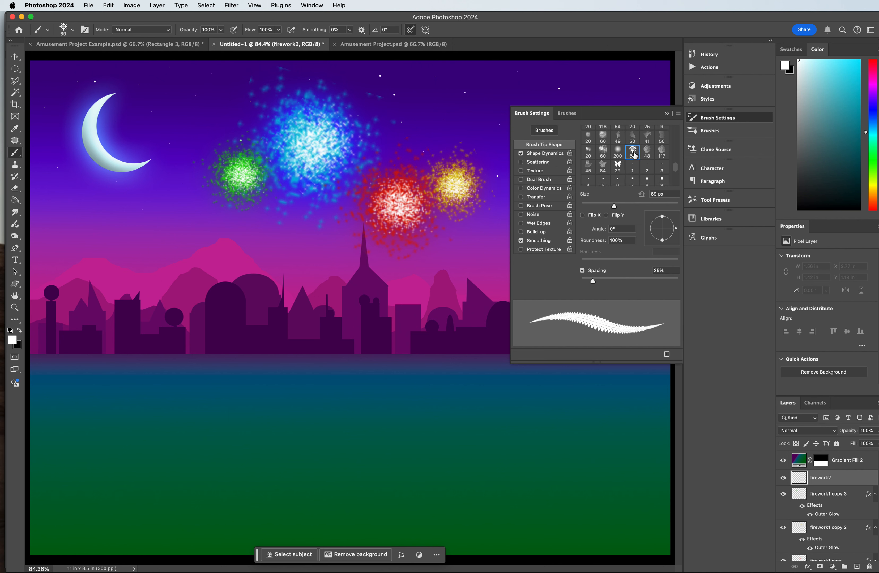
scroll(624, 165, up, 5)
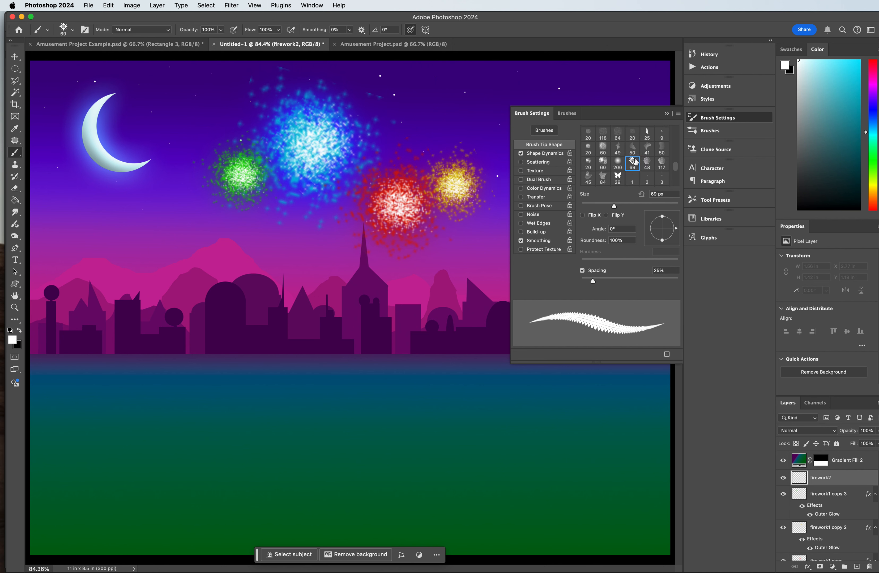
drag(623, 206, 659, 207)
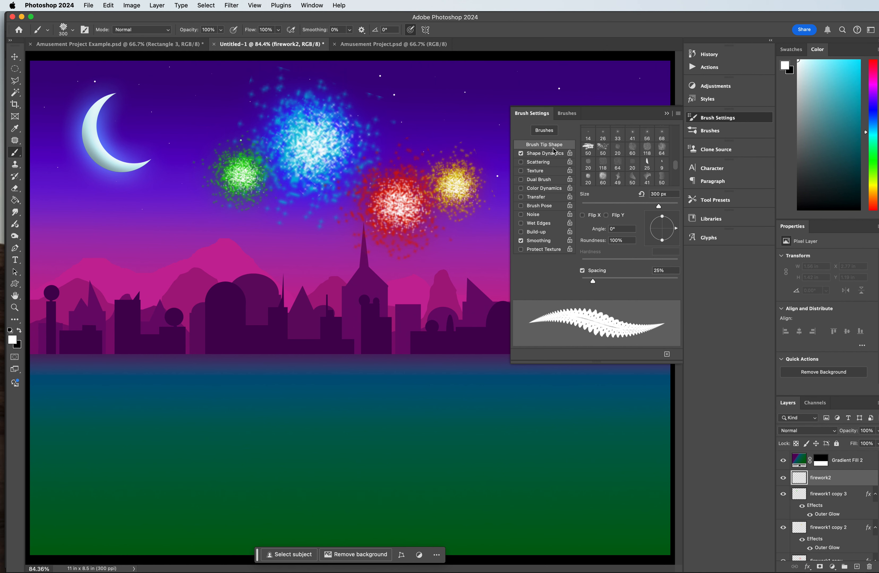
drag(613, 280, 656, 278)
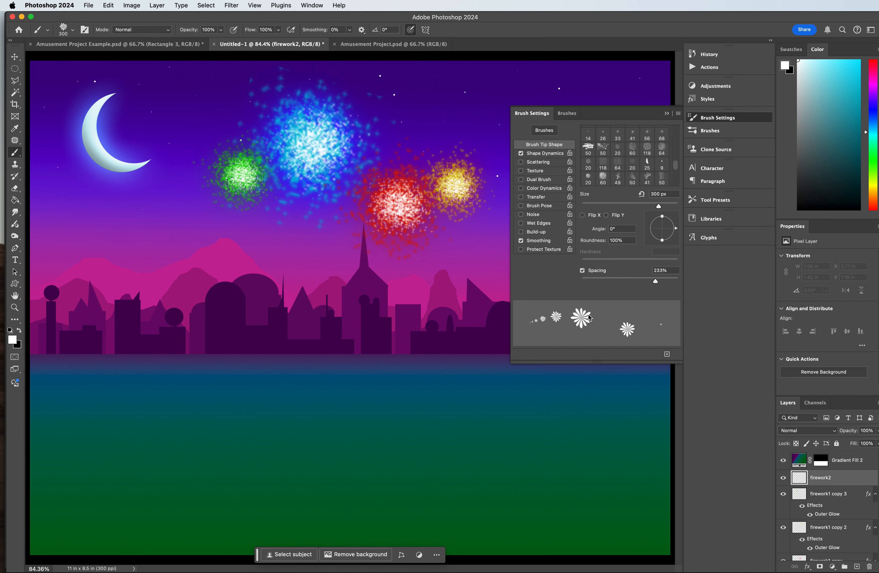
Step: Choose the 50 px starburst brush tip and set its size to 443 px
scroll(628, 179, down, 2)
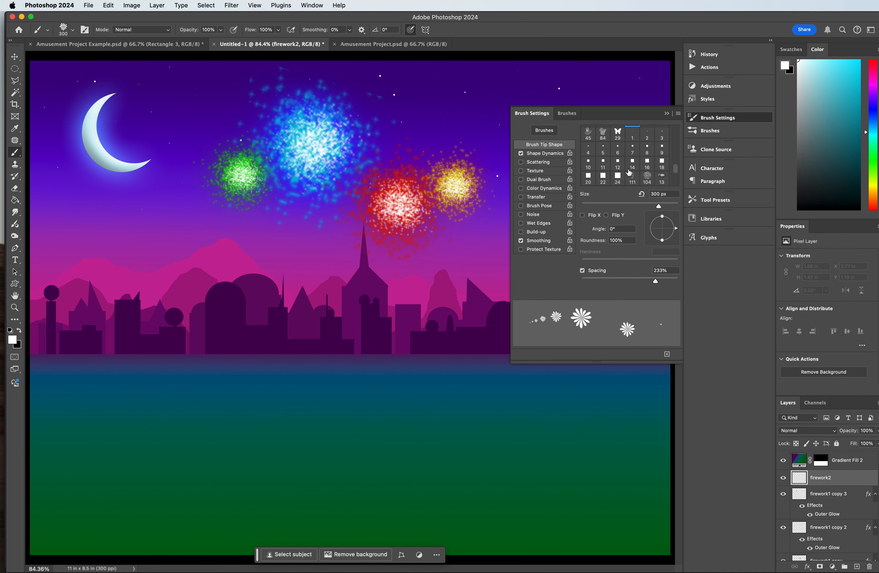
scroll(619, 165, down, 3)
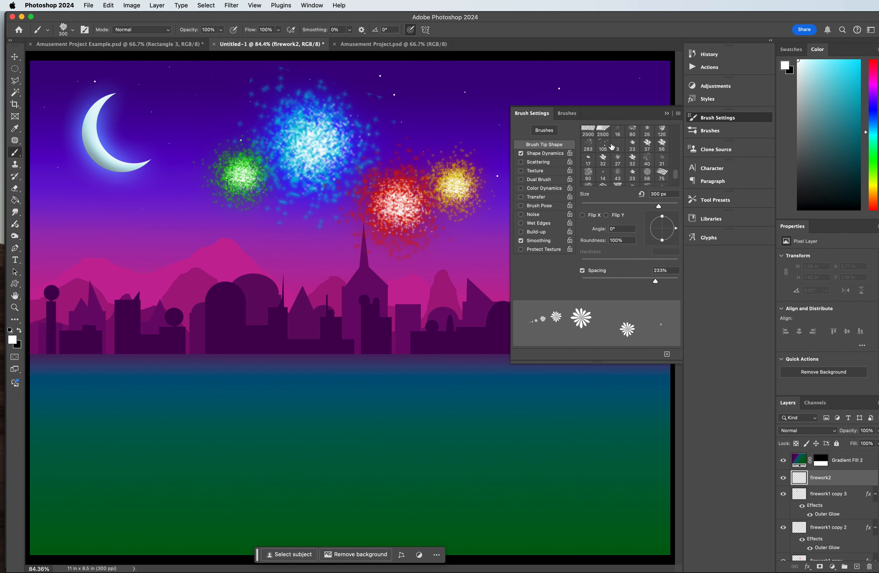
scroll(628, 178, down, 2)
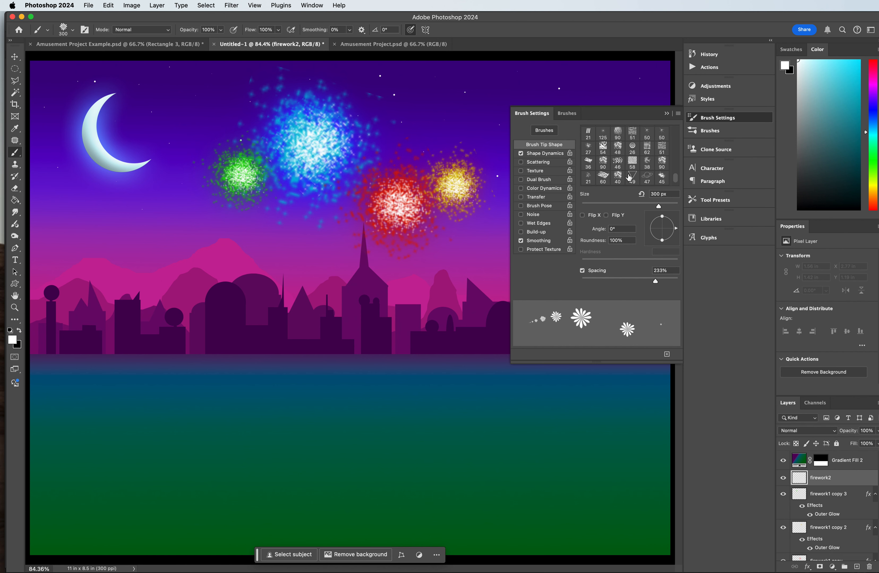
scroll(629, 163, down, 3)
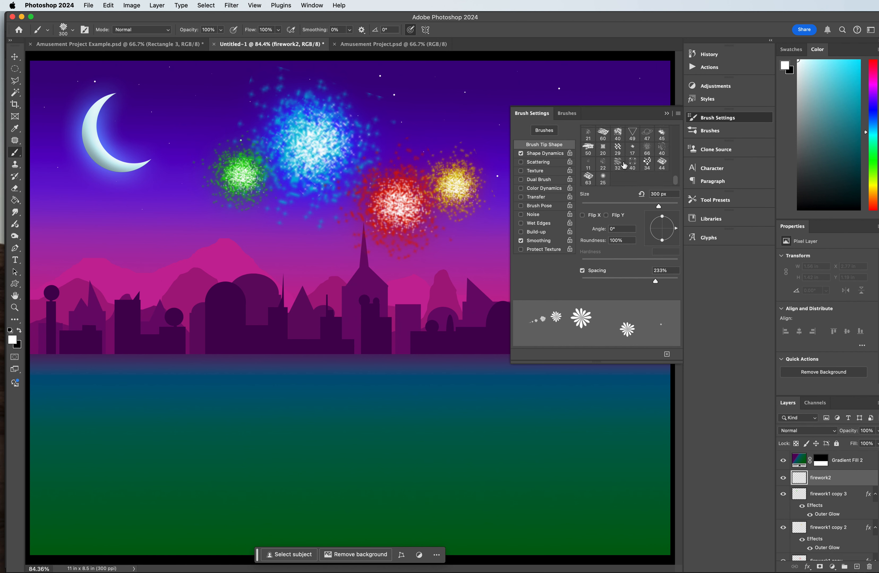
scroll(634, 174, up, 10)
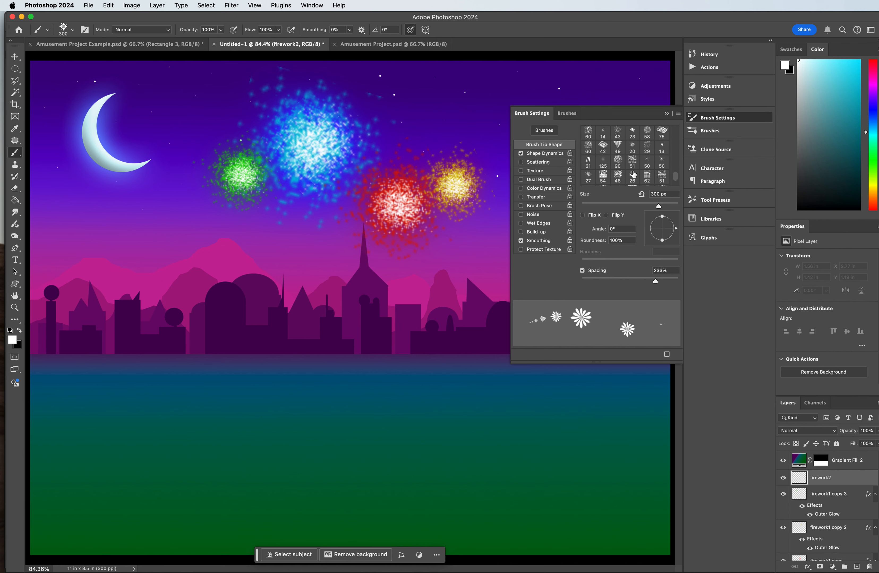
scroll(633, 174, up, 5)
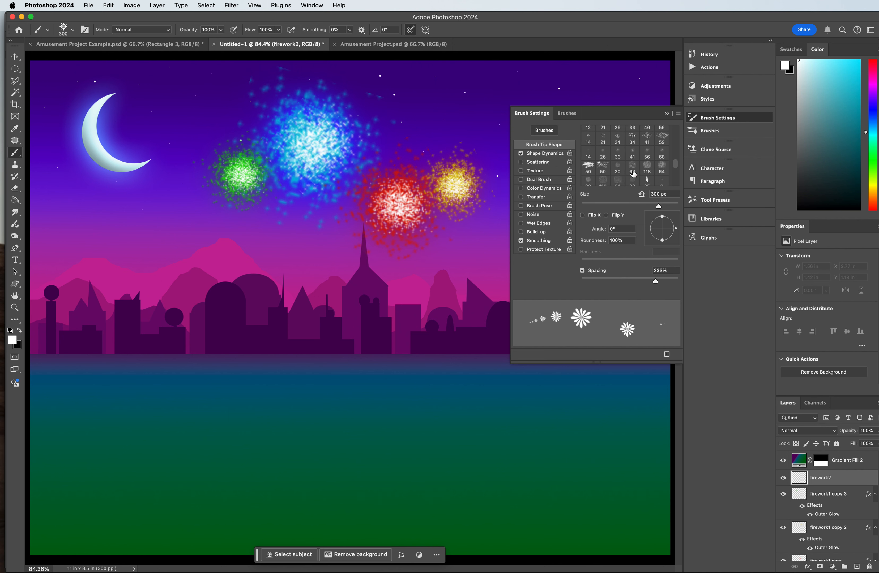
scroll(633, 159, up, 3)
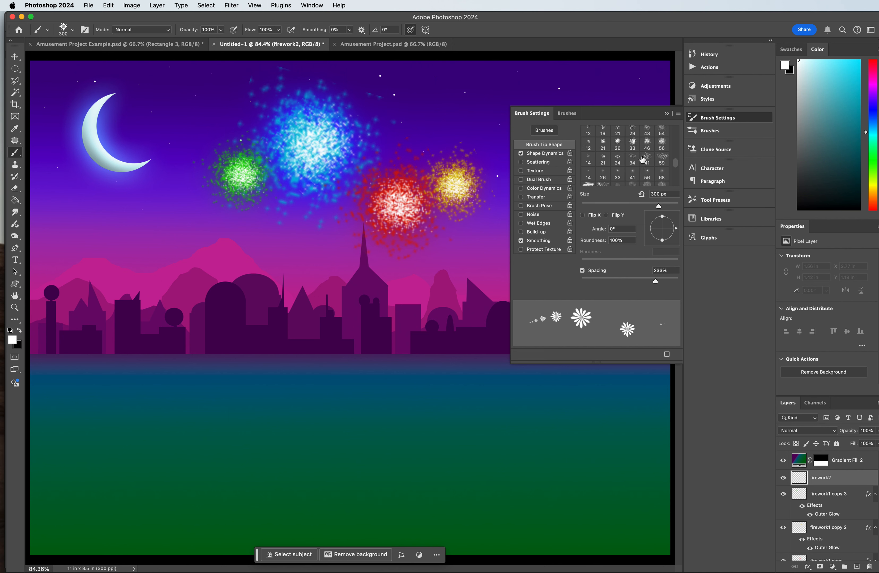
scroll(621, 138, up, 5)
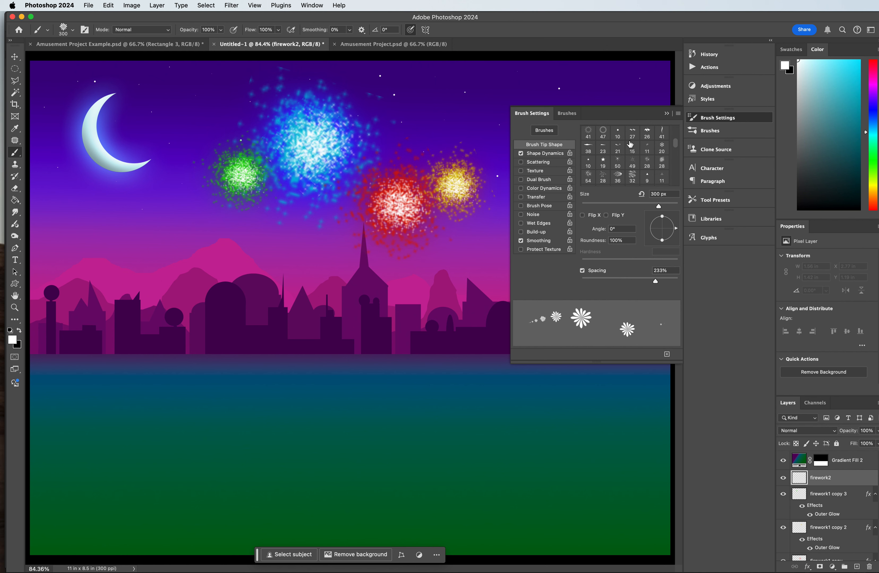
click(619, 162)
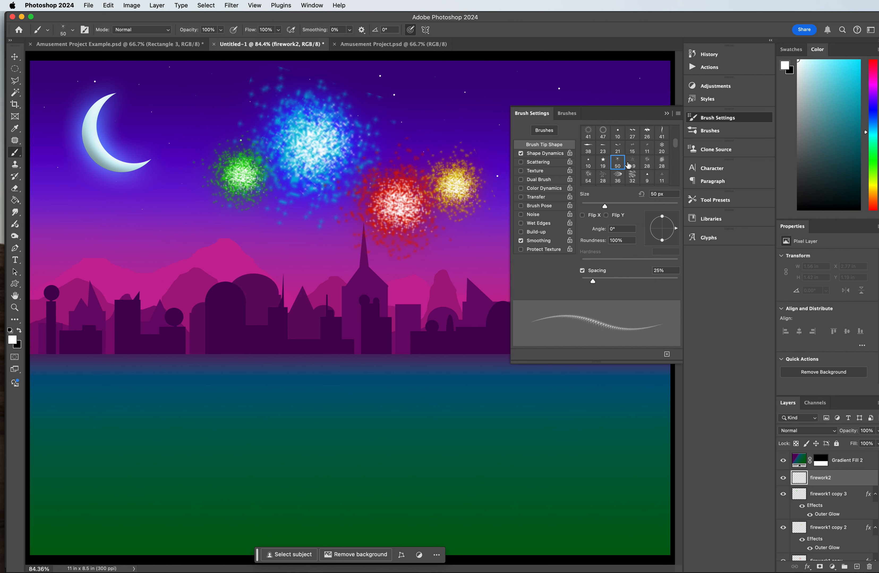
drag(605, 206, 652, 206)
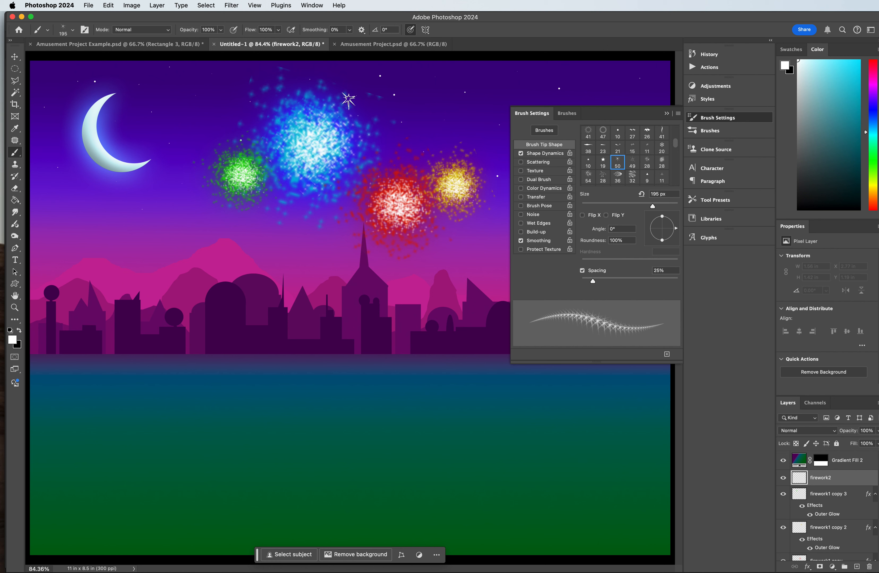
click(667, 202)
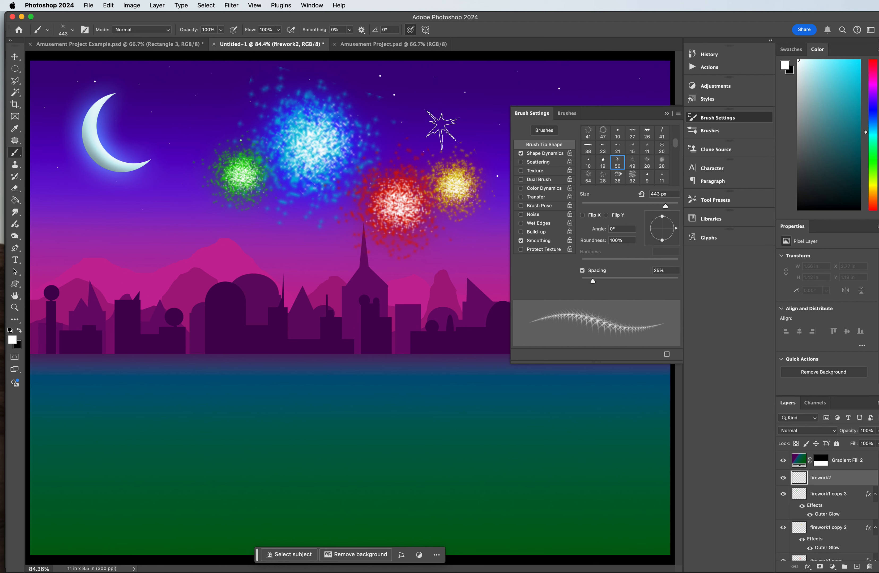
Step: Stamp a single white starburst on firework2 between the blue and yellow fireworks, just above the red one
click(437, 118)
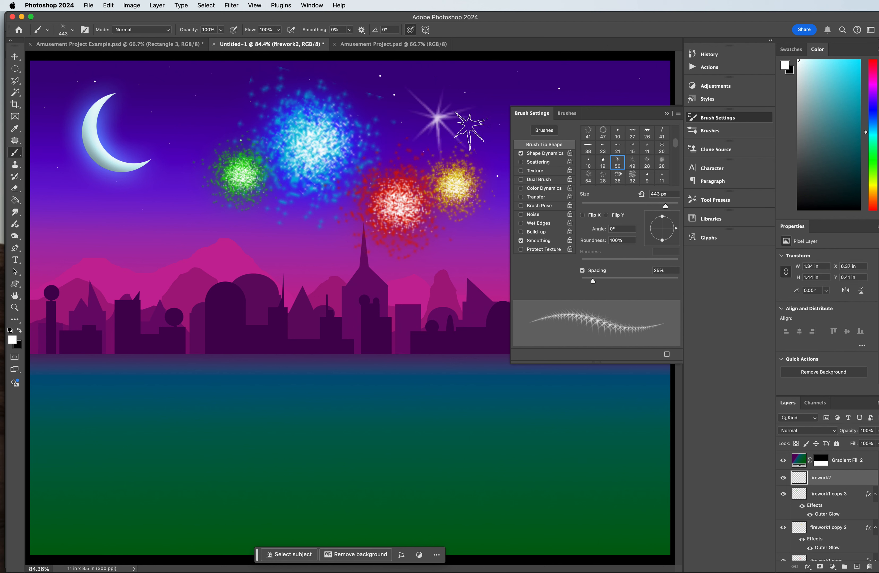
key(super+z)
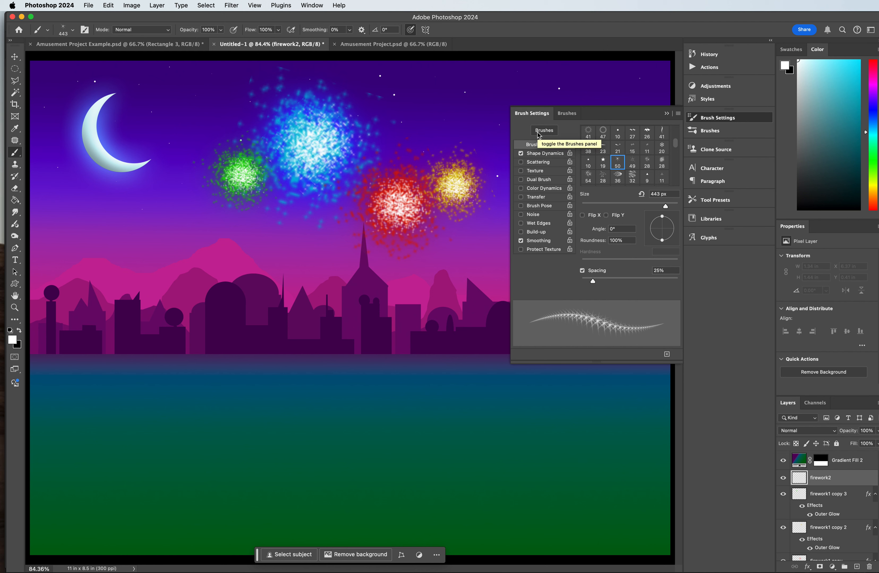
click(396, 139)
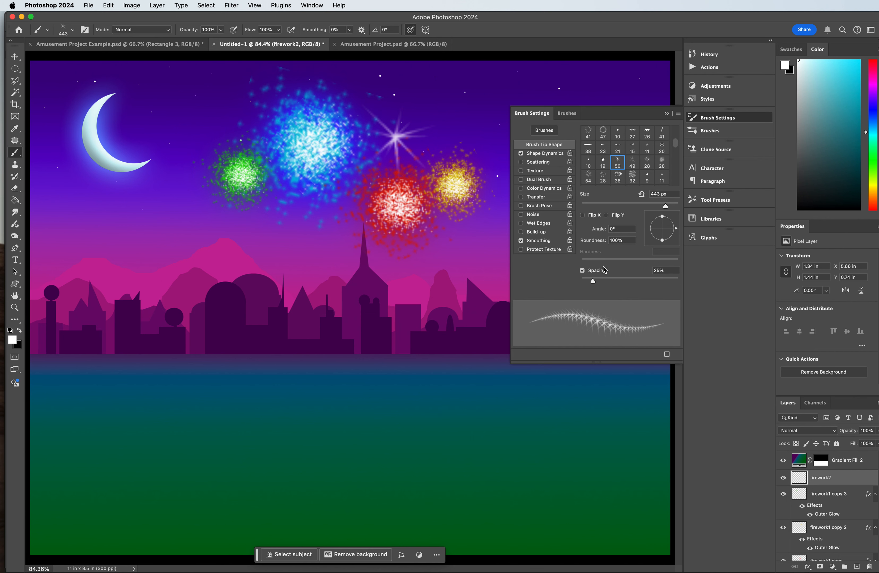
Step: Set the brush's angle jitter to 35% and stamp over the existing starburst to add more rays
click(538, 154)
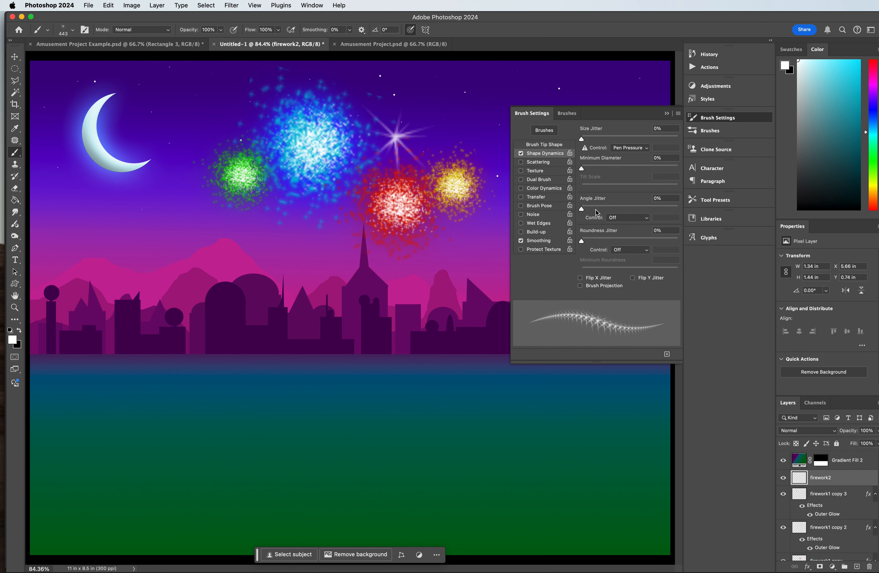
drag(596, 209, 615, 208)
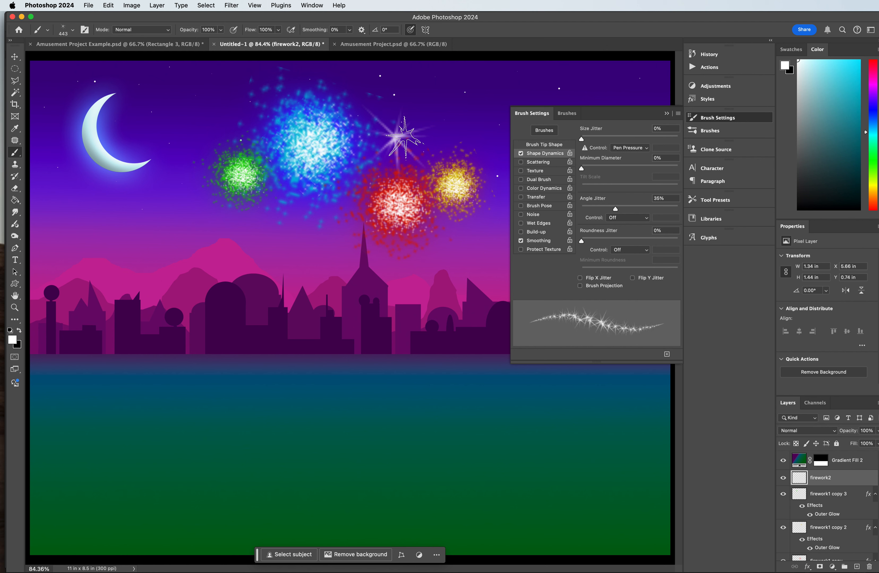
click(395, 134)
click(396, 135)
Step: Stamp more white starbursts above the green firework, on the red firework's left edge, and between the green and blue fireworks
click(249, 131)
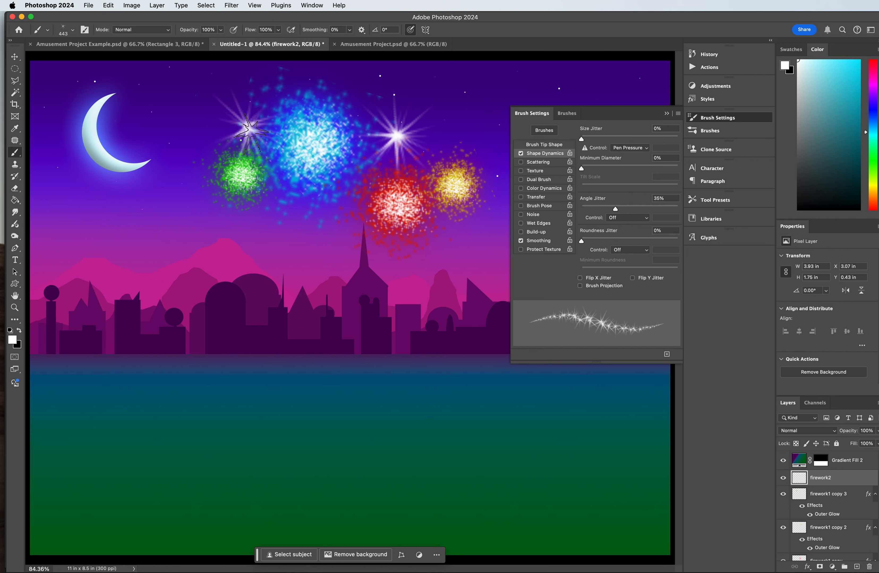
click(248, 132)
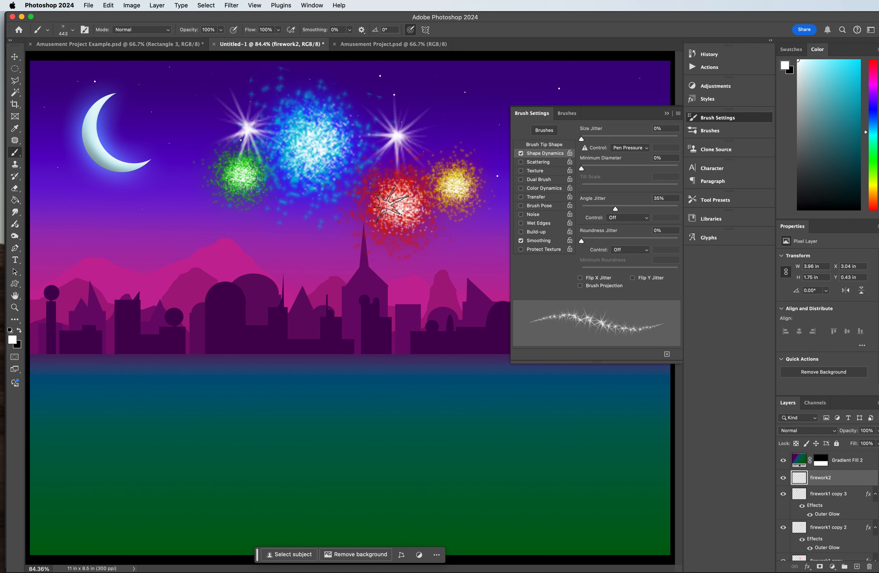
click(371, 197)
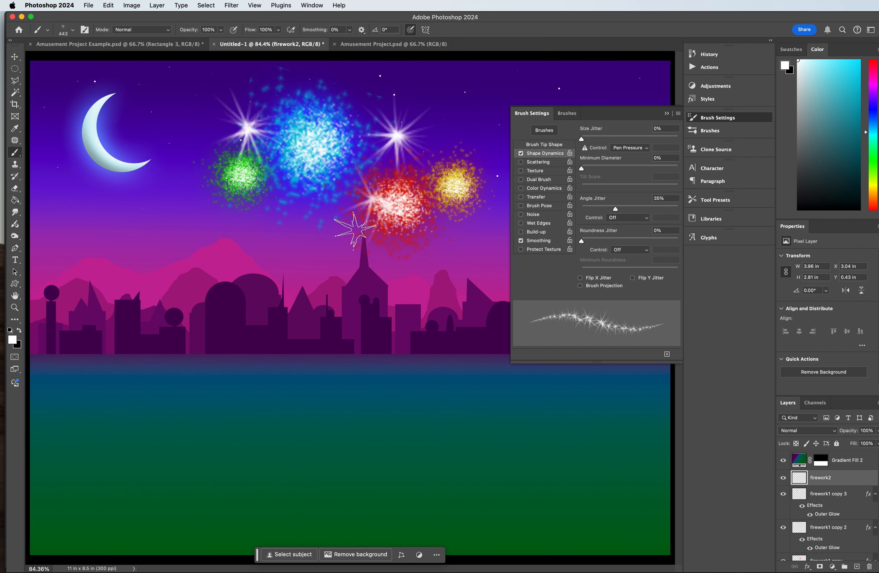
click(276, 196)
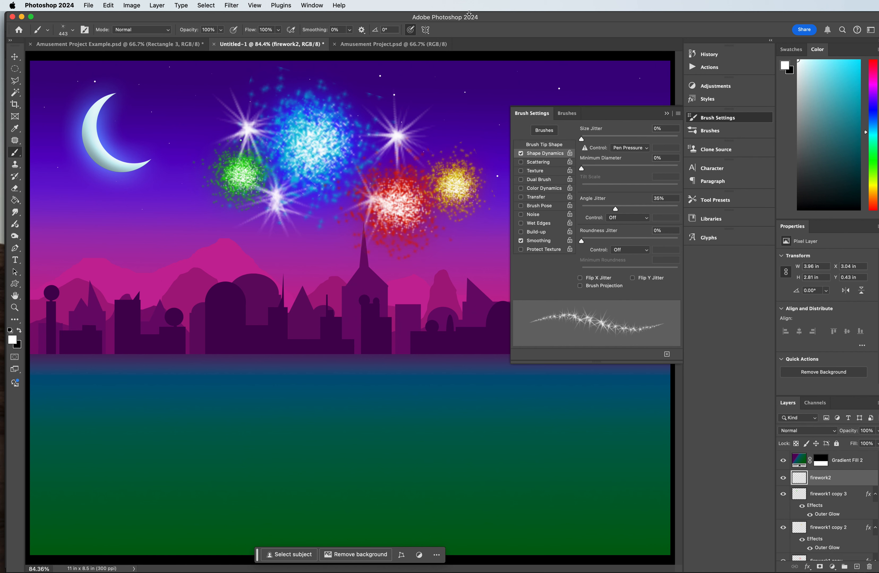
Step: On a new layer above firework2, lasso a thin tapered sliver about 0.08 in wide and 0.72 in tall beyond the yellow firework
click(666, 113)
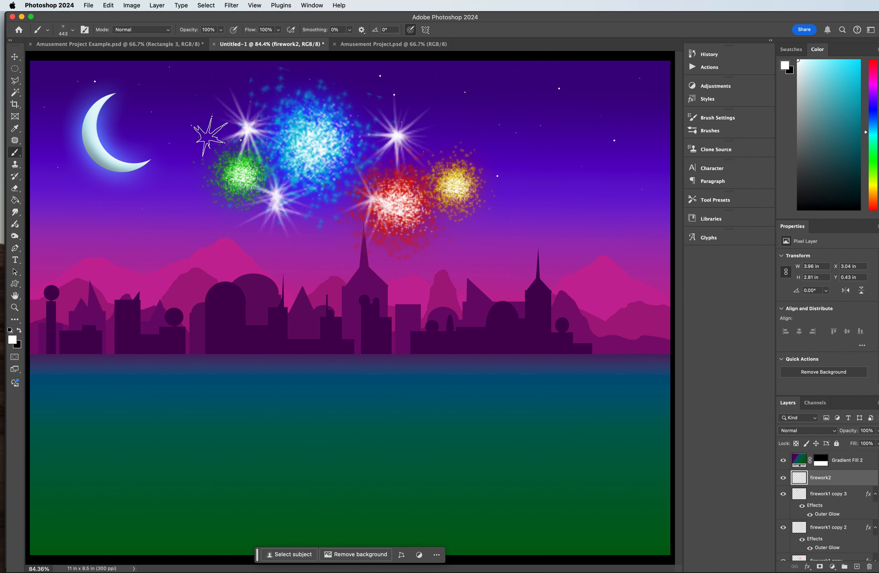
click(856, 567)
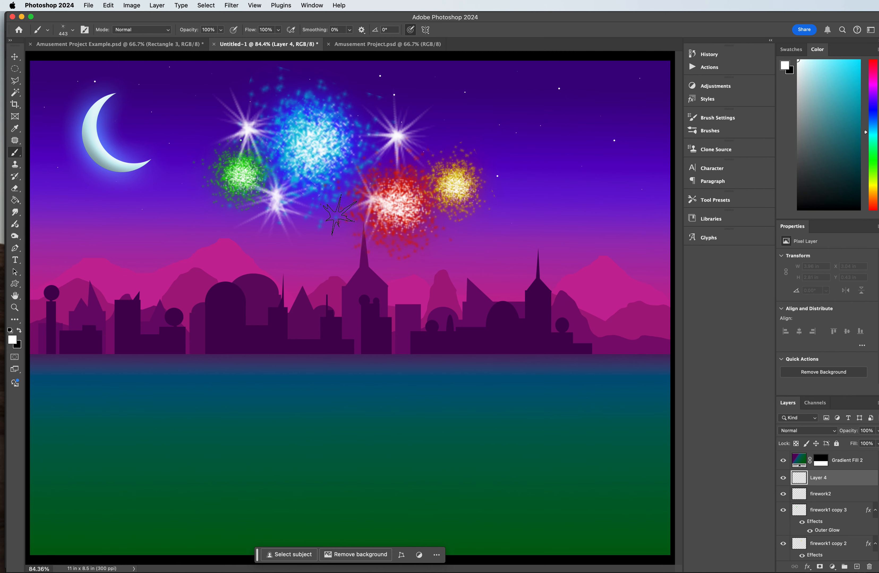
click(15, 81)
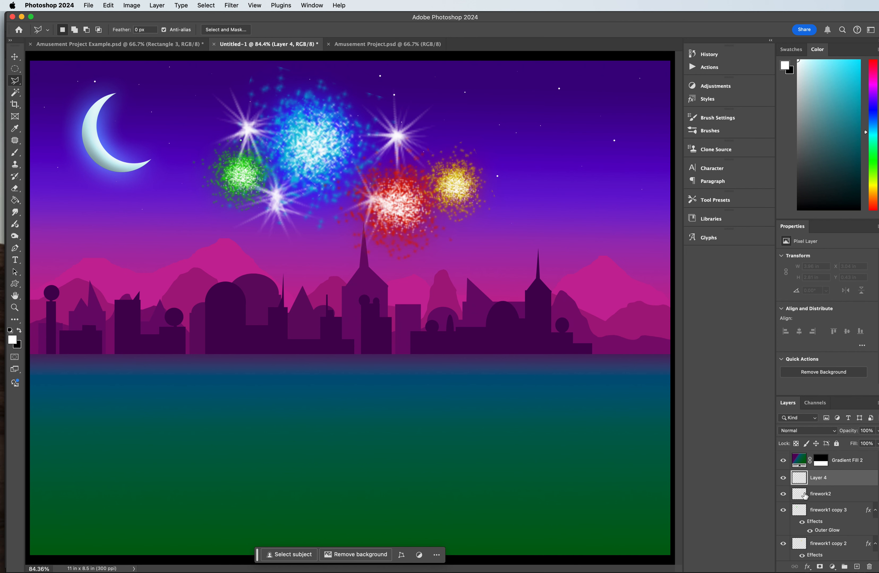
click(783, 494)
click(783, 495)
click(520, 187)
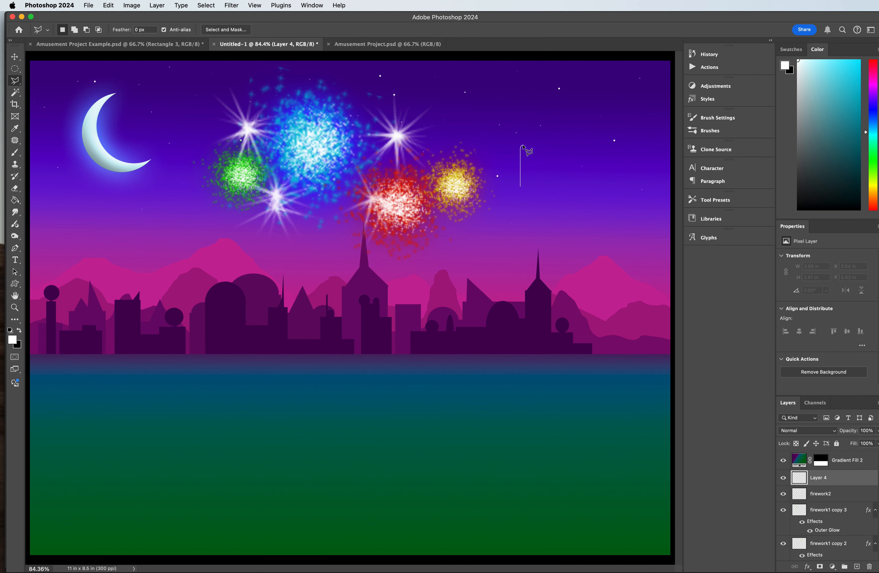
click(524, 146)
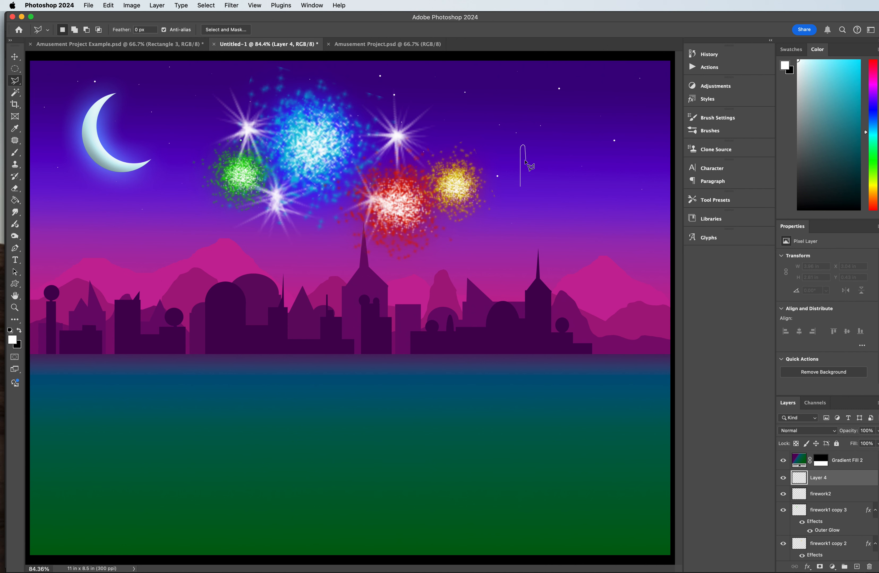
click(521, 188)
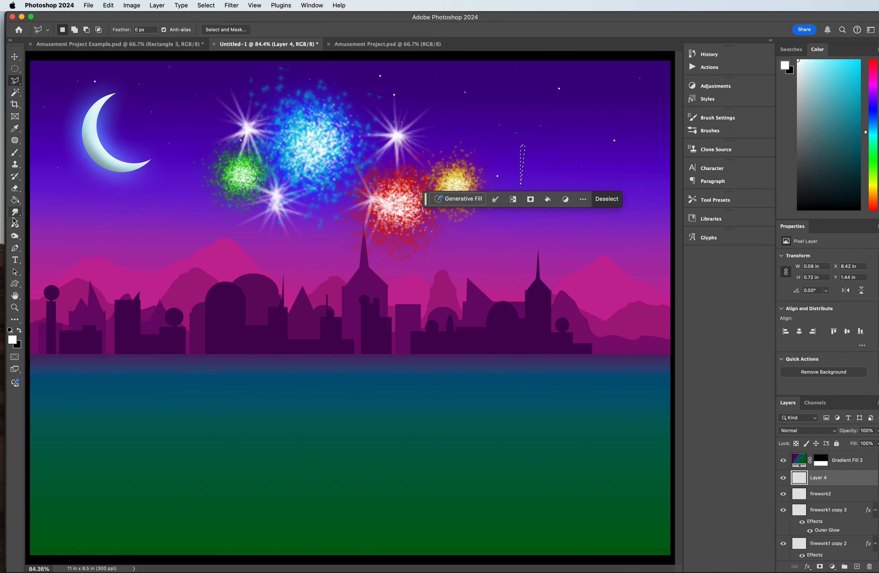
Step: Fill the sliver selection with white and deselect it
click(15, 200)
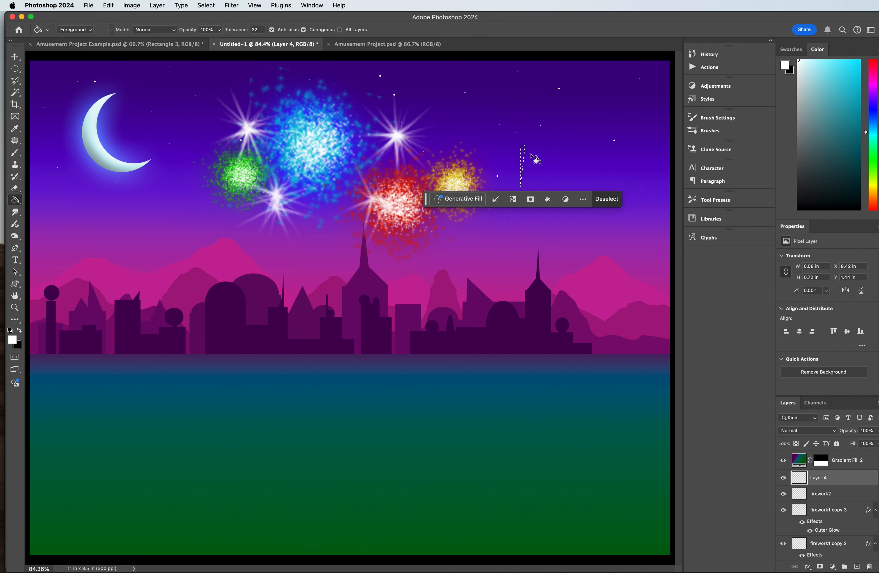
click(523, 153)
key(ctrl+d)
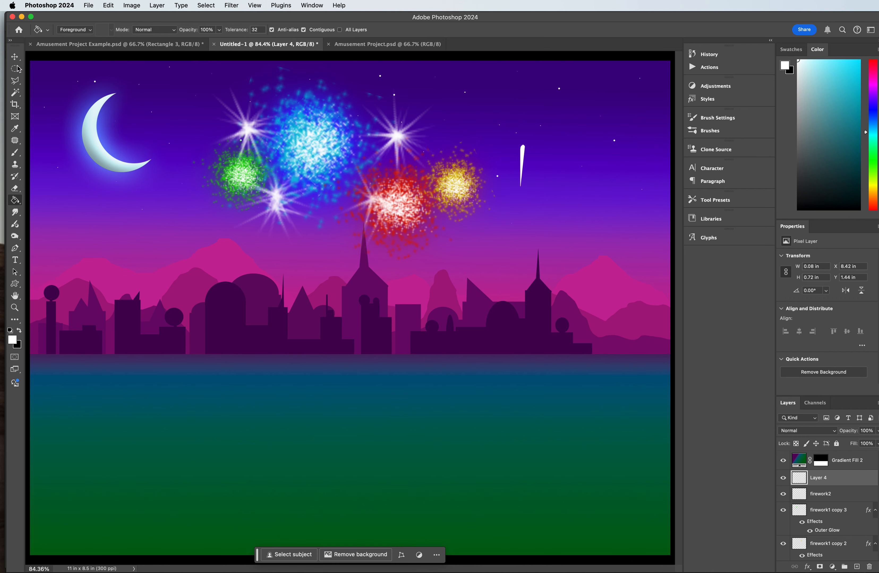
Step: Duplicate the white sliver, rotate the copy 180°, and place it directly below the original so their pointed tips meet
click(15, 56)
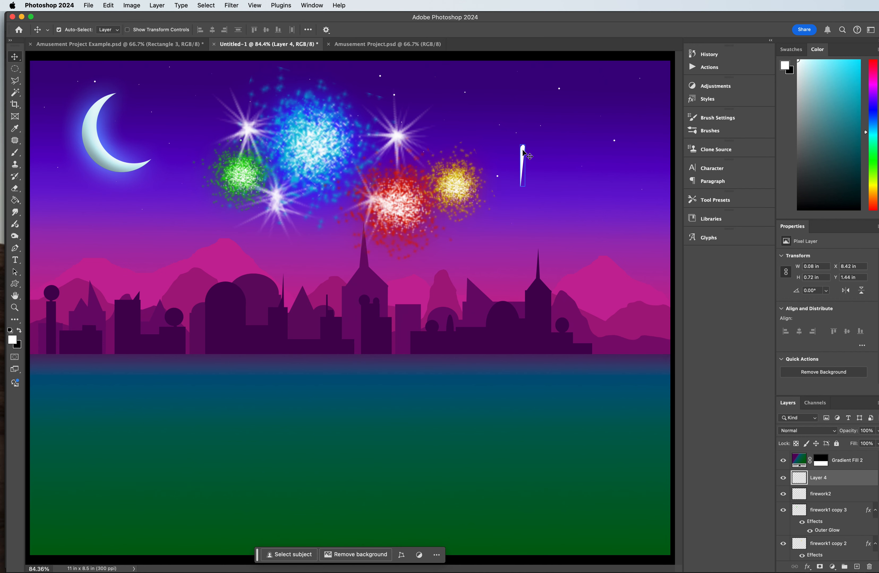
mouse_move(522, 150)
mouse_down()
mouse_move(538, 161)
mouse_move(528, 141)
mouse_move(542, 178)
mouse_move(545, 147)
mouse_move(569, 186)
mouse_move(564, 234)
mouse_up()
key(super+t)
key(super+z)
key(super+z)
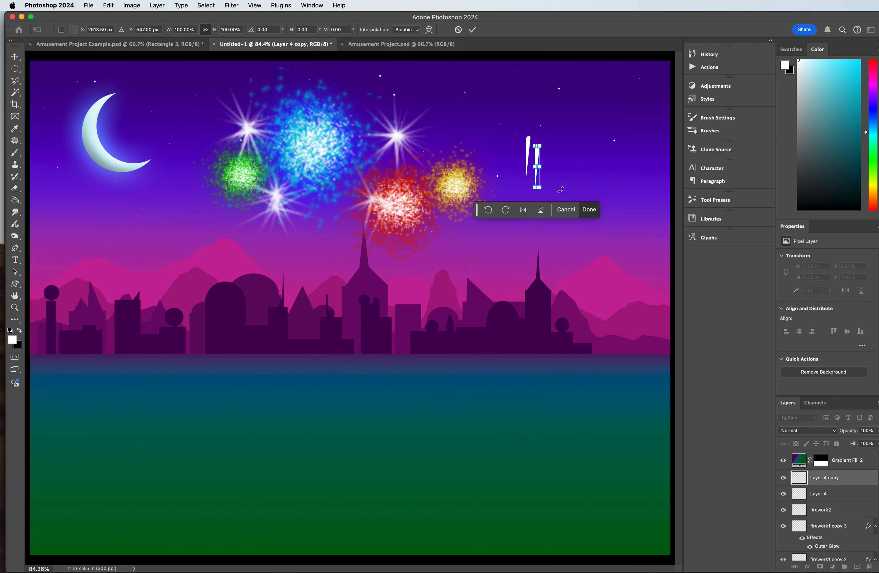
mouse_move(547, 140)
mouse_down()
mouse_move(551, 232)
mouse_move(507, 236)
mouse_up()
drag(536, 180, 523, 217)
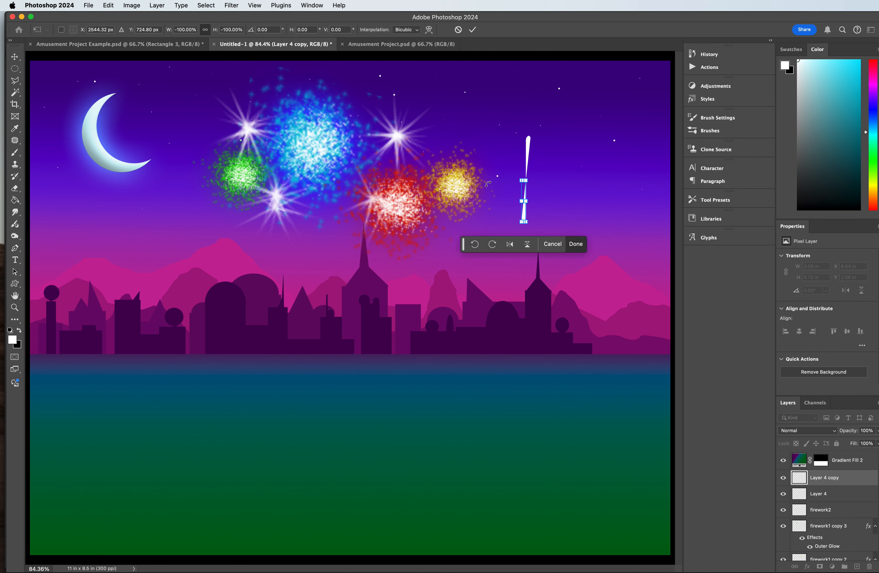
key(Return)
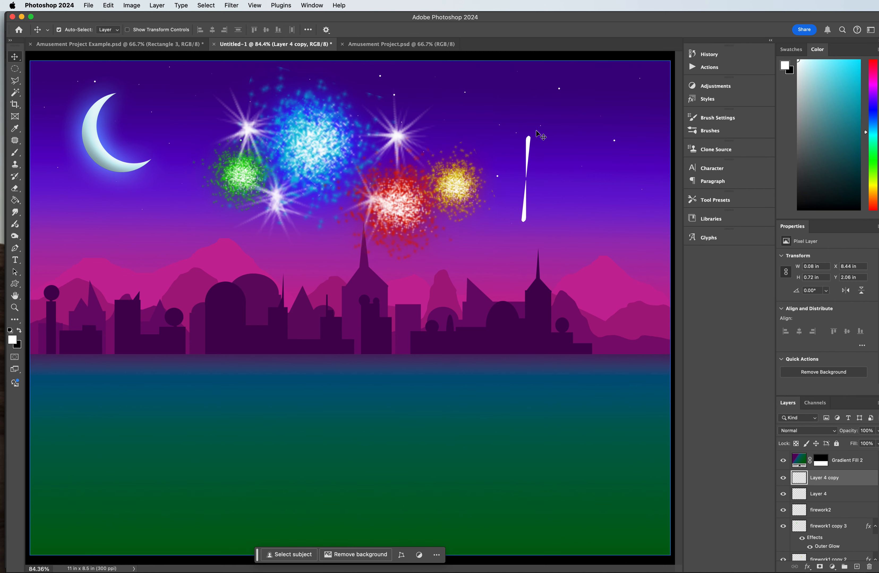
Step: Duplicate both slivers together and rotate the copies 90° about their centre to form a four-ray cross
shift+click(525, 218)
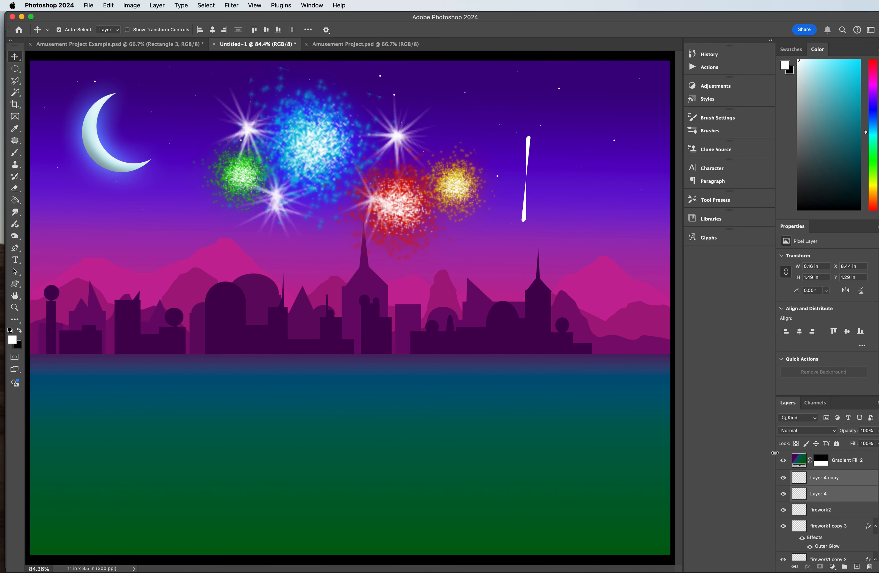
right_click(841, 483)
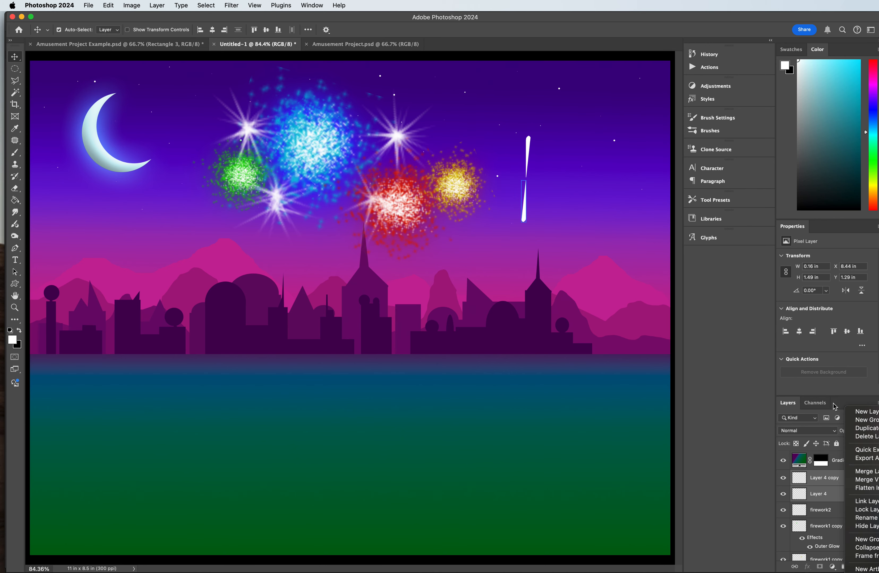
click(865, 428)
click(673, 288)
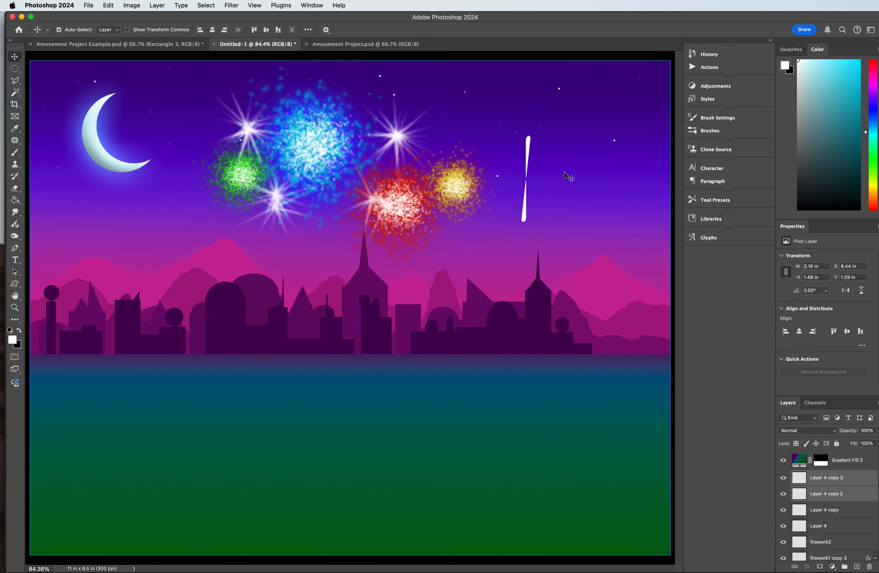
key(super+t)
mouse_move(555, 146)
mouse_down()
mouse_move(553, 137)
mouse_move(598, 205)
mouse_up()
key(Return)
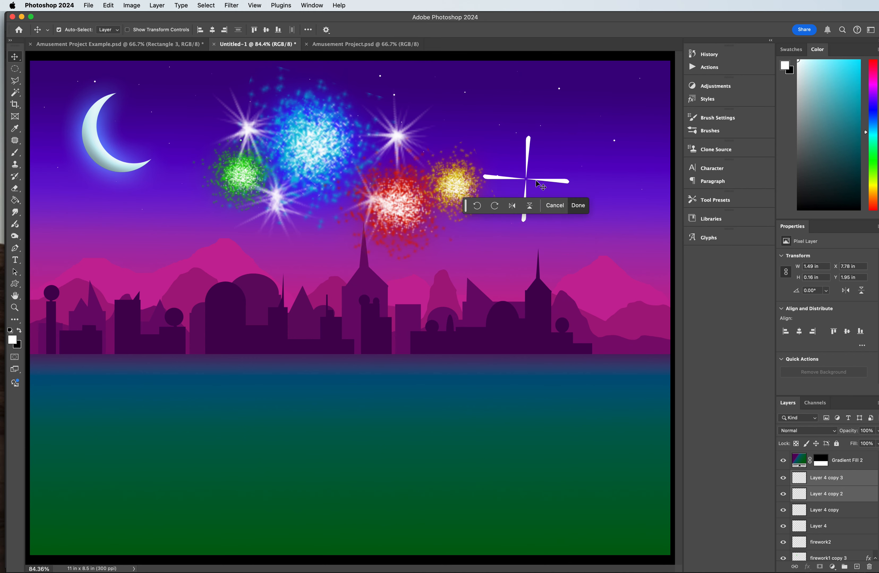
Step: Duplicate the four rays, rotate the copies 45° and scale them to about 45% as short diagonal rays inside the cross
click(826, 480)
click(829, 528)
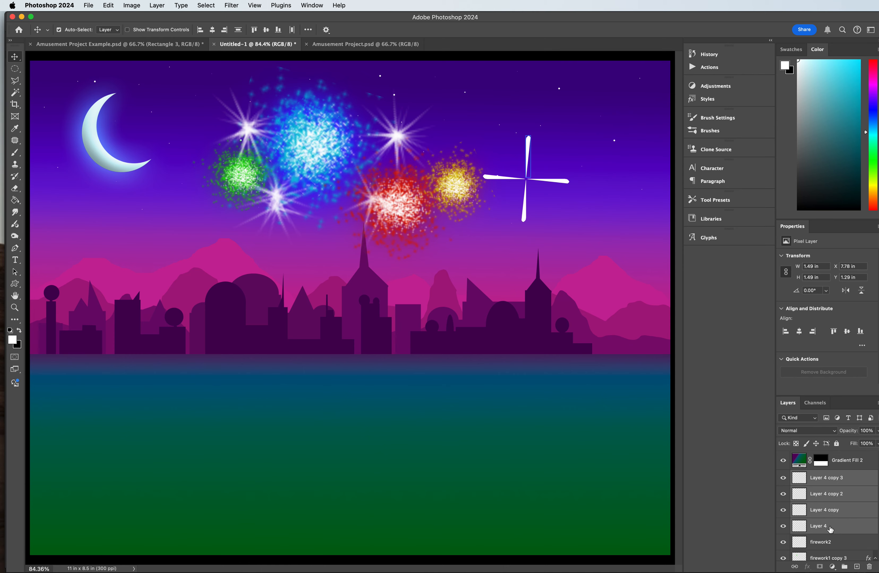
right_click(829, 528)
click(856, 432)
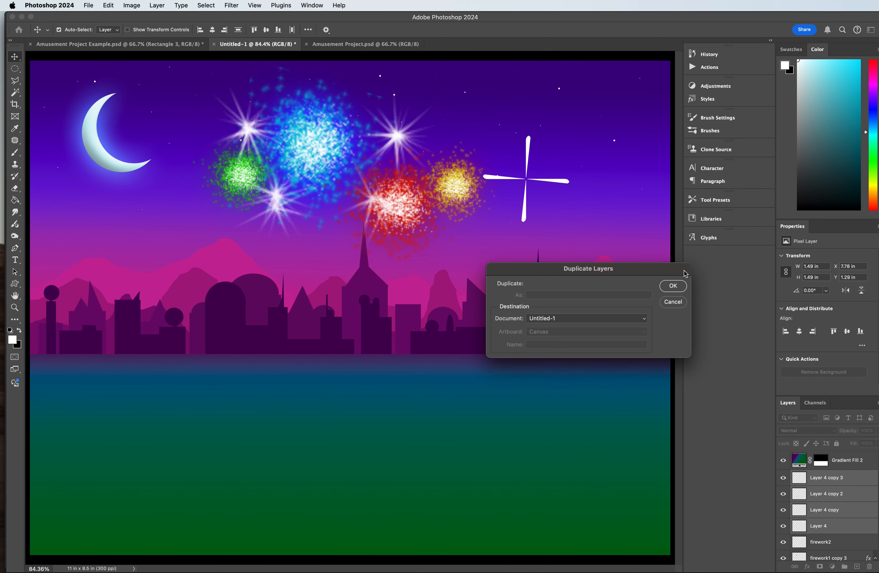
click(672, 286)
key(ctrl+t)
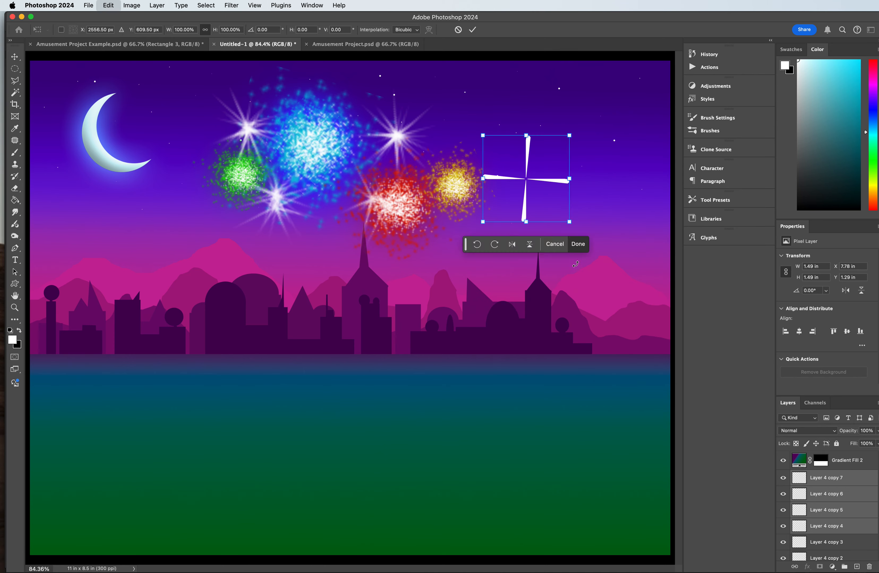
drag(574, 123, 587, 180)
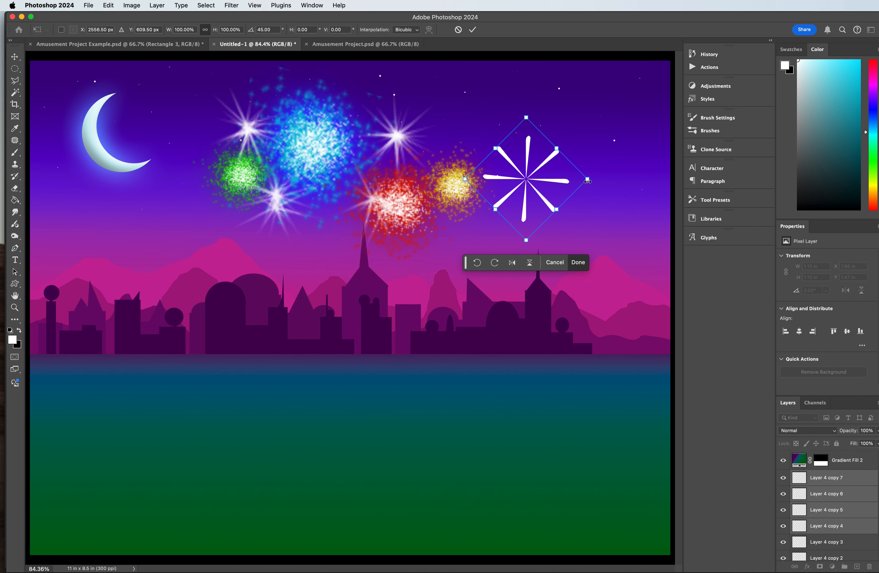
drag(588, 181, 554, 184)
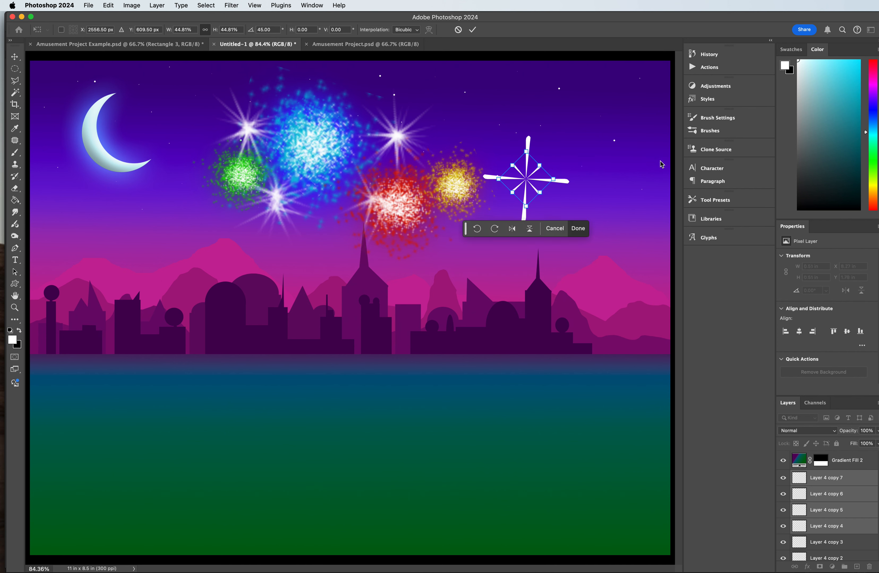
key(Return)
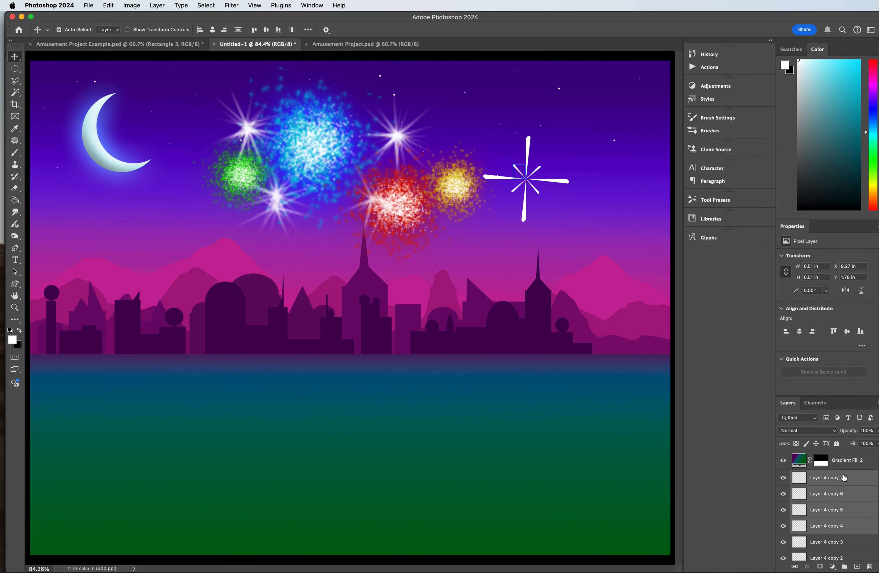
Step: Duplicate all eight ray layers and rotate the copies slightly clockwise about the burst's centre to fill in more rays
scroll(852, 484, down, 3)
click(836, 507)
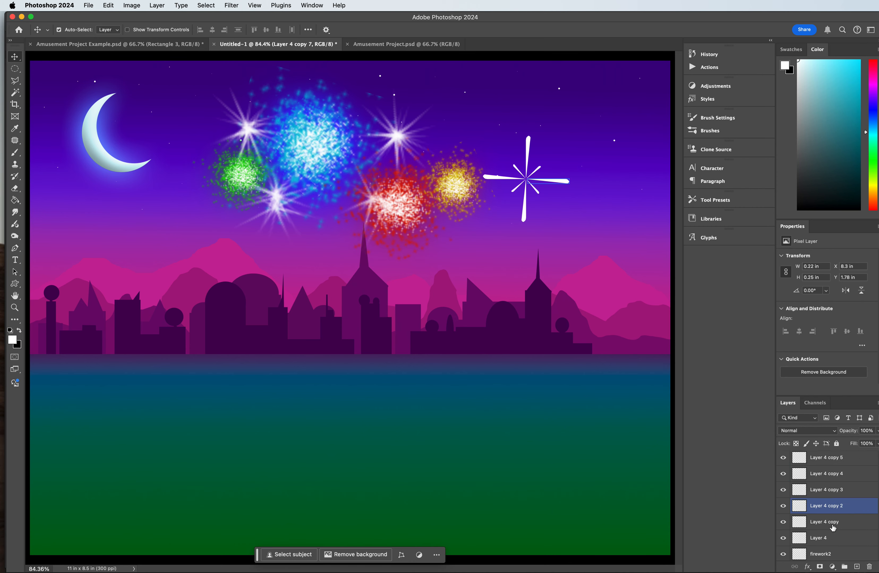
shift+click(824, 540)
drag(847, 538, 856, 566)
key(super+t)
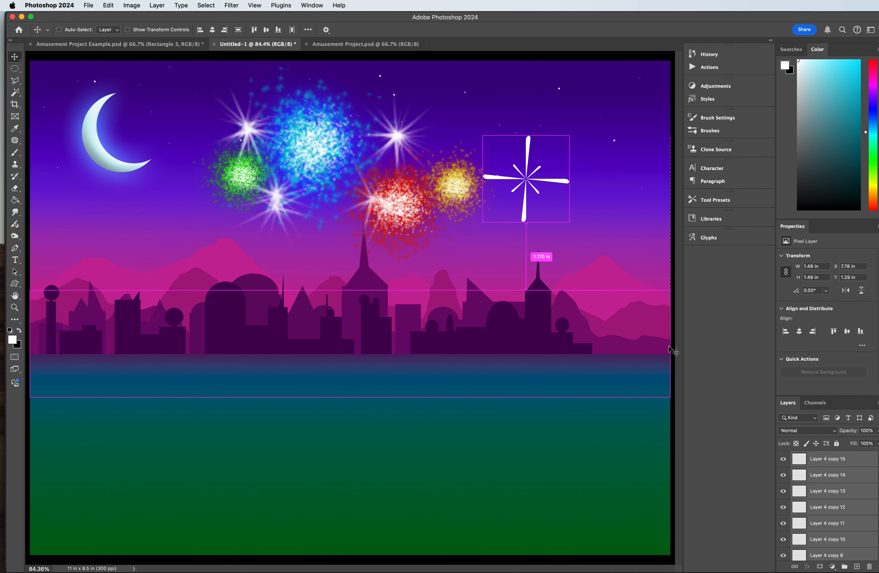
drag(588, 128, 602, 149)
key(Return)
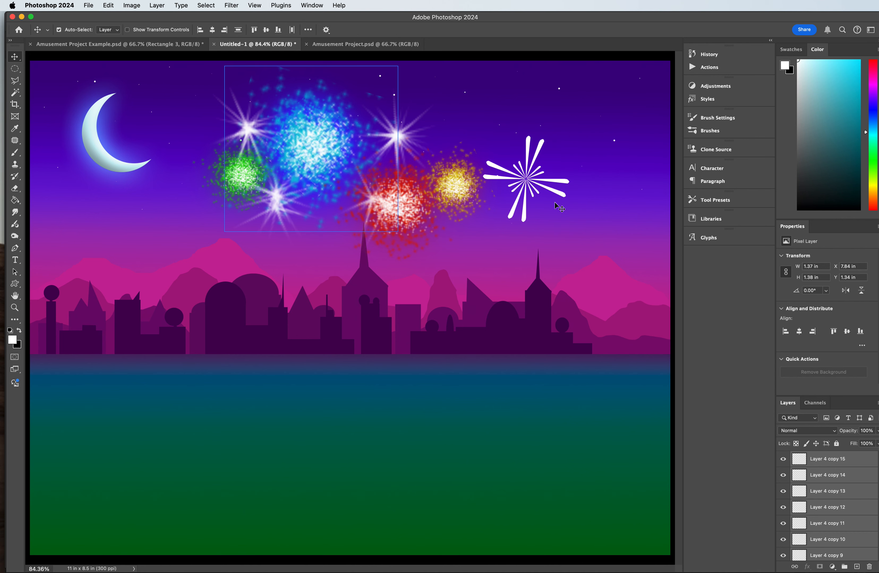
Step: Select every ray layer from Layer 4 up to Layer 4 copy 15 and merge them into one layer
scroll(834, 514, down, 5)
click(830, 555)
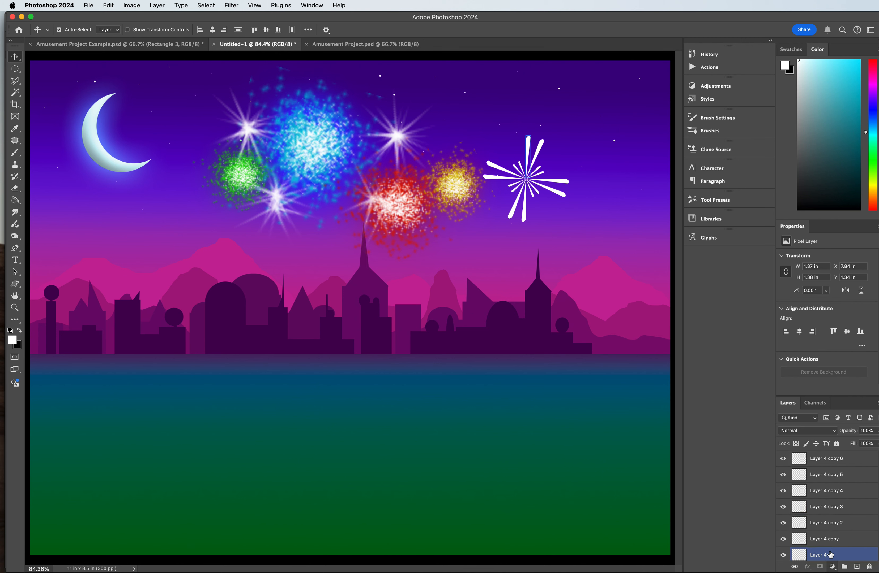
scroll(833, 521, up, 6)
click(834, 494)
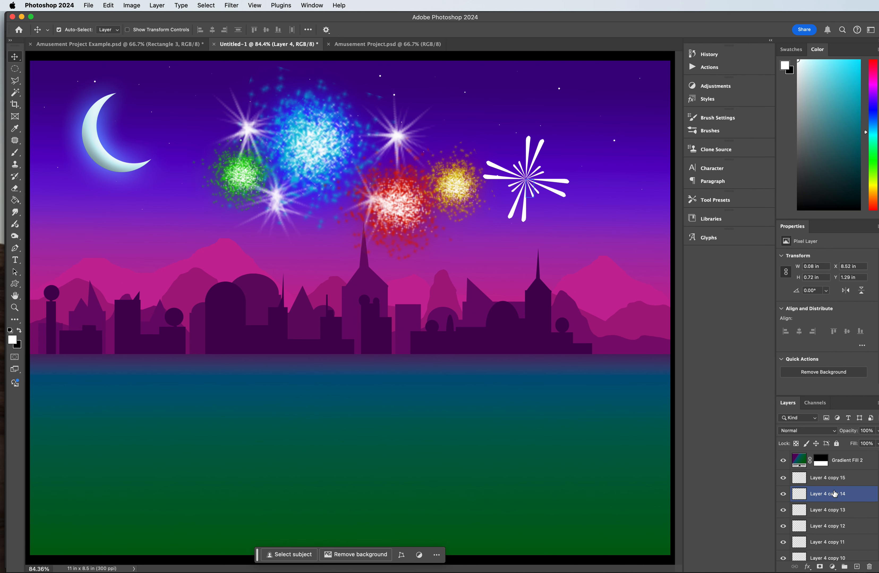
shift+click(862, 478)
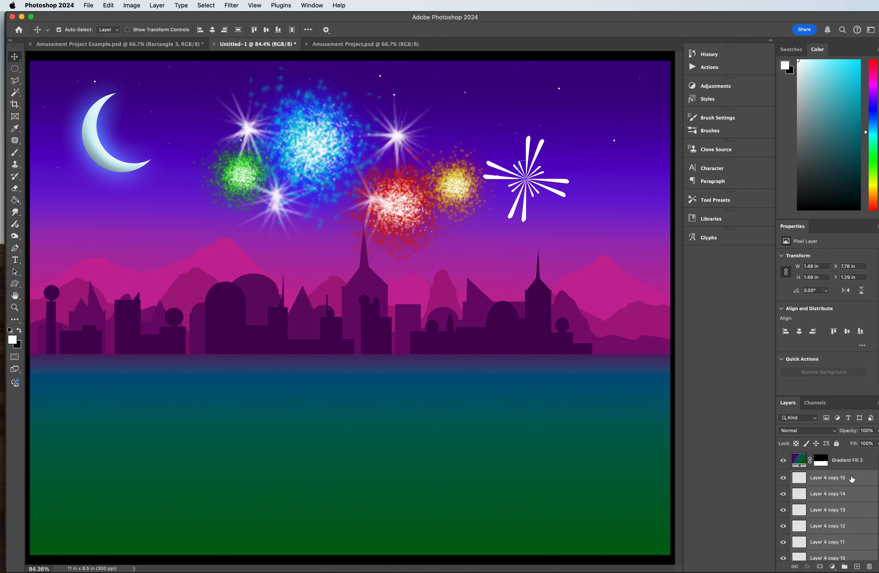
right_click(852, 479)
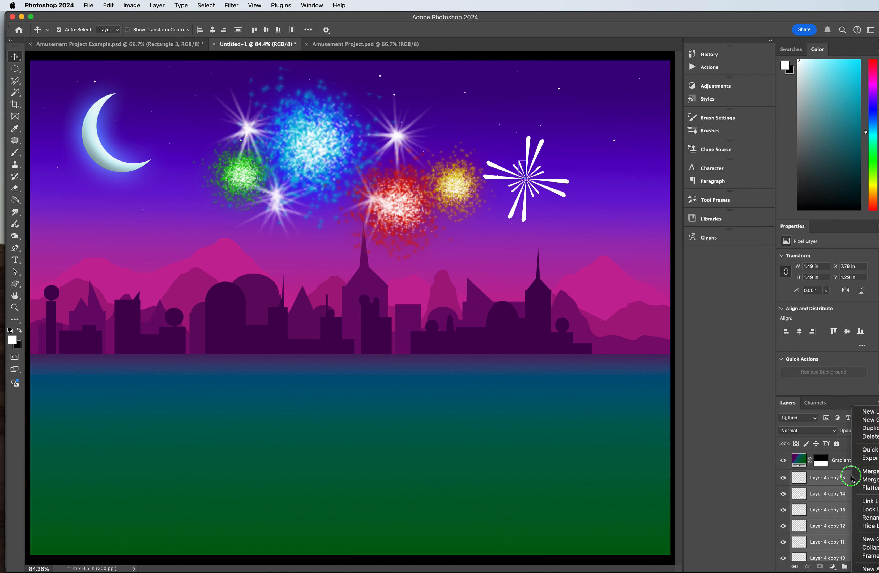
click(871, 472)
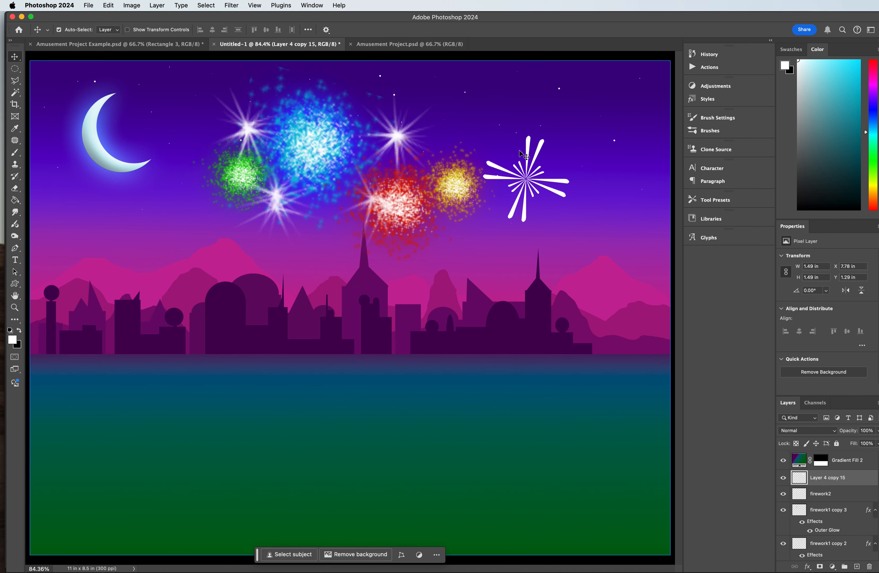
click(214, 5)
mouse_move(189, 6)
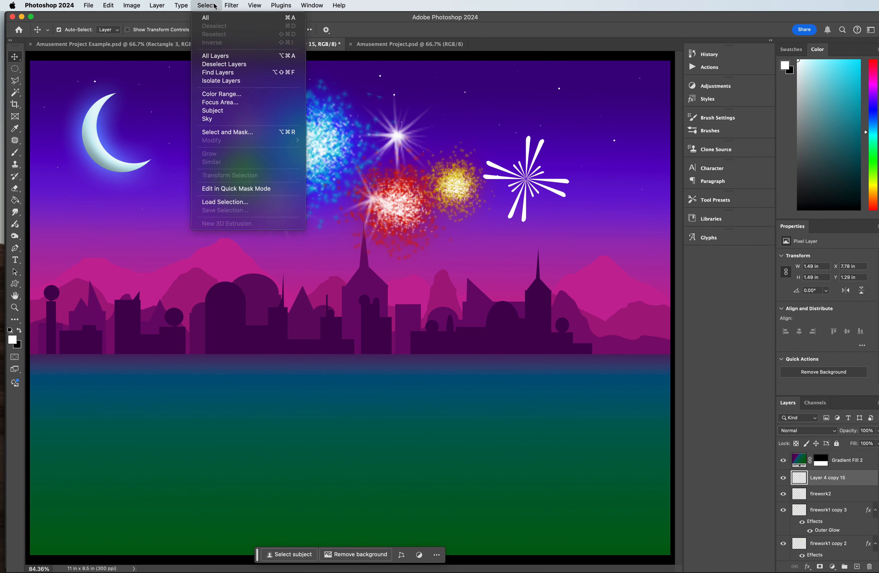
mouse_move(226, 3)
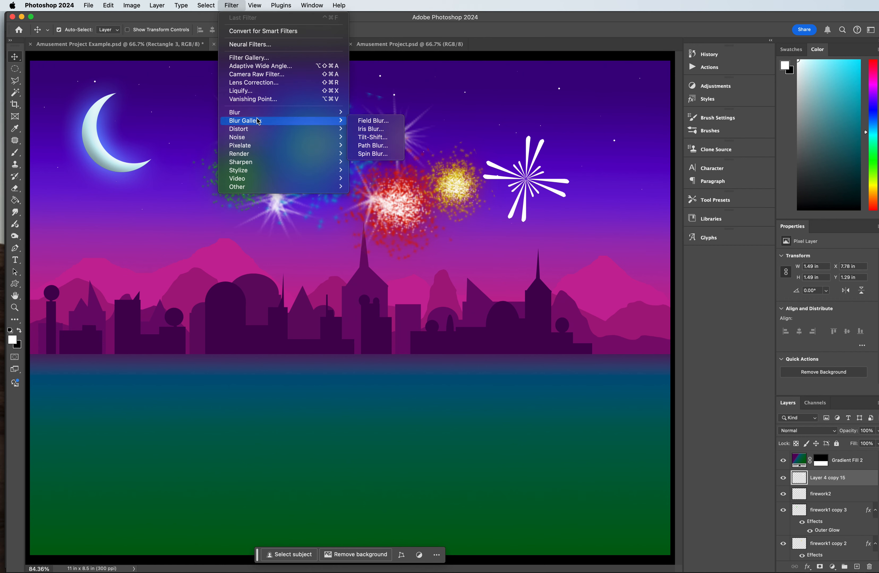
mouse_move(256, 116)
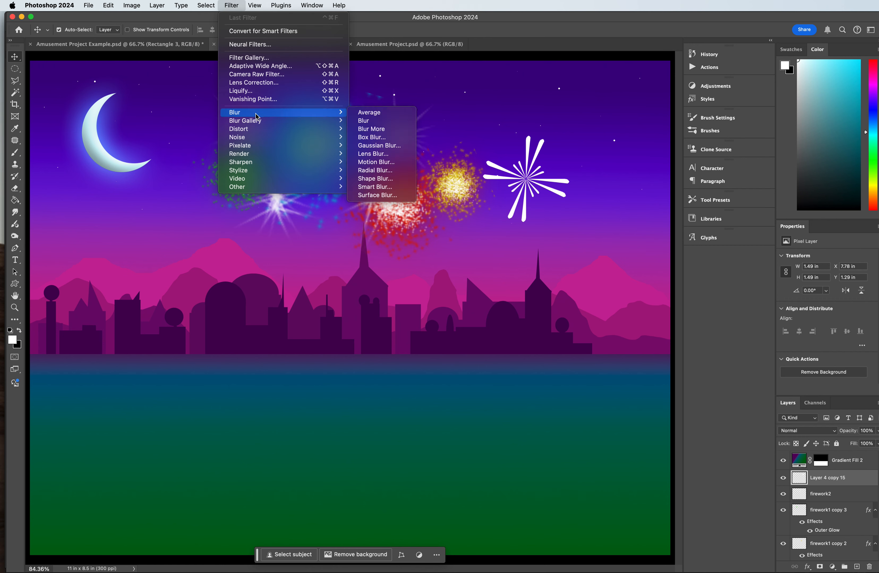
click(378, 145)
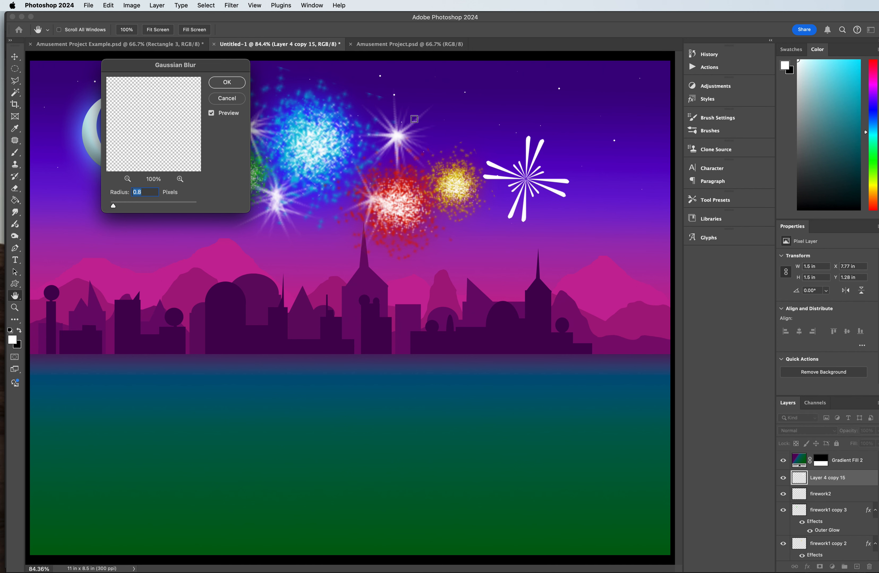
drag(153, 66, 314, 162)
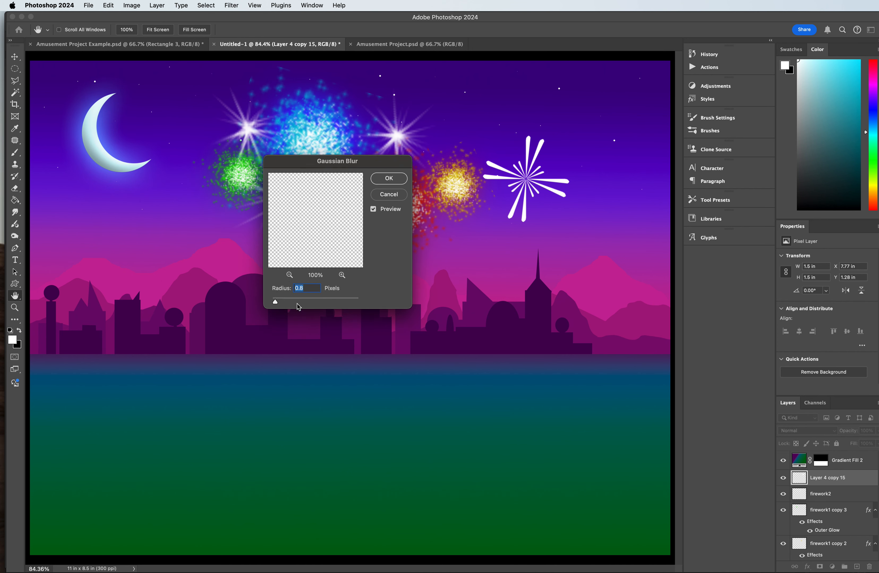
drag(320, 304, 319, 304)
drag(291, 302, 298, 302)
click(388, 195)
key(v)
Step: Try a Radial Blur on the merged ray burst with the Spin method, amount 63 and Good quality, then undo it
click(179, 5)
mouse_move(210, 7)
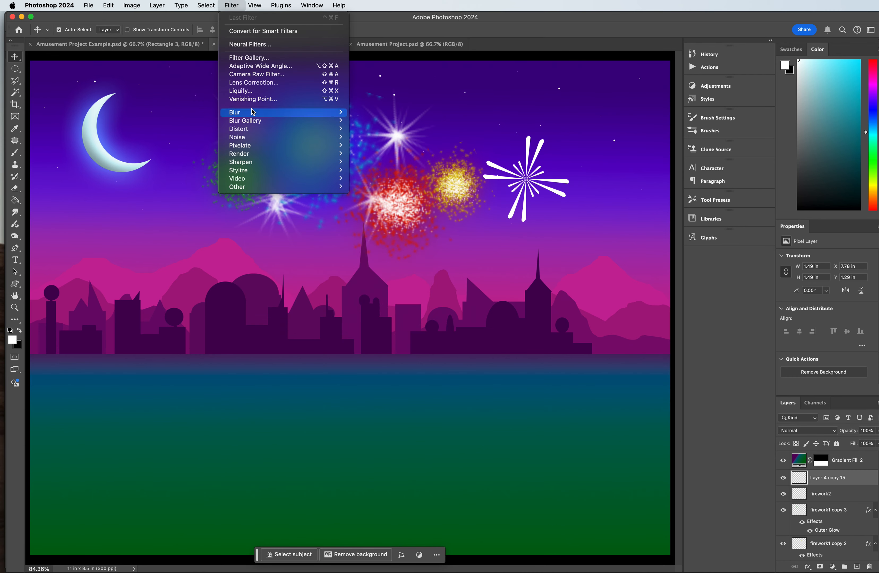
mouse_move(341, 112)
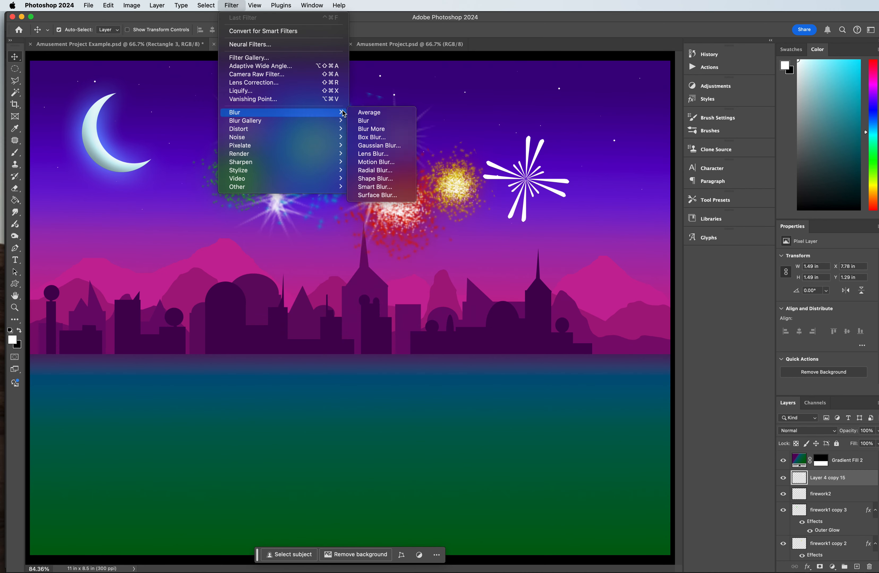
click(375, 170)
drag(525, 168, 362, 189)
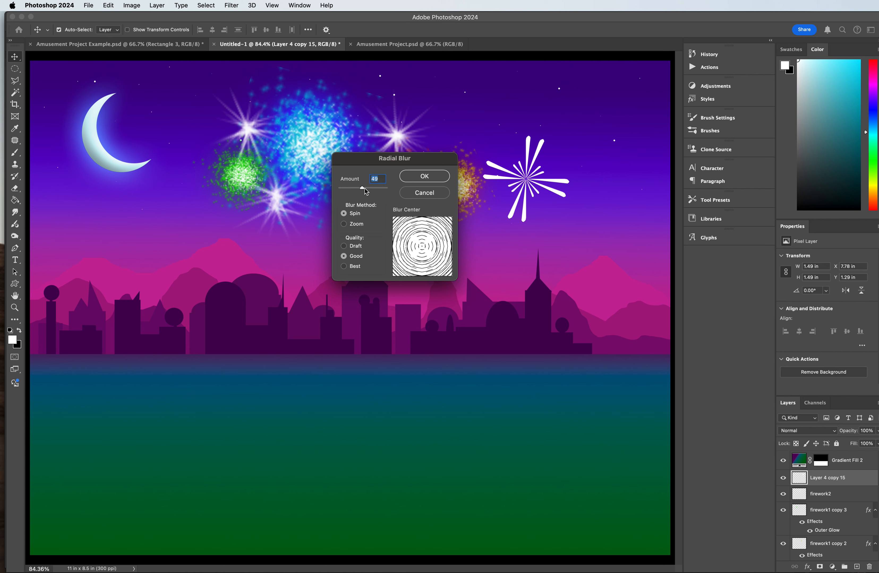
click(369, 188)
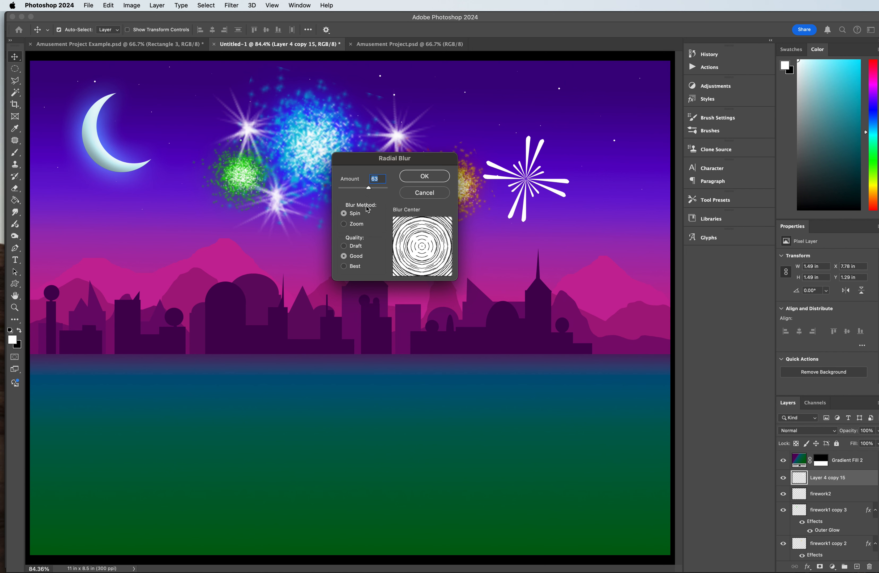
click(424, 176)
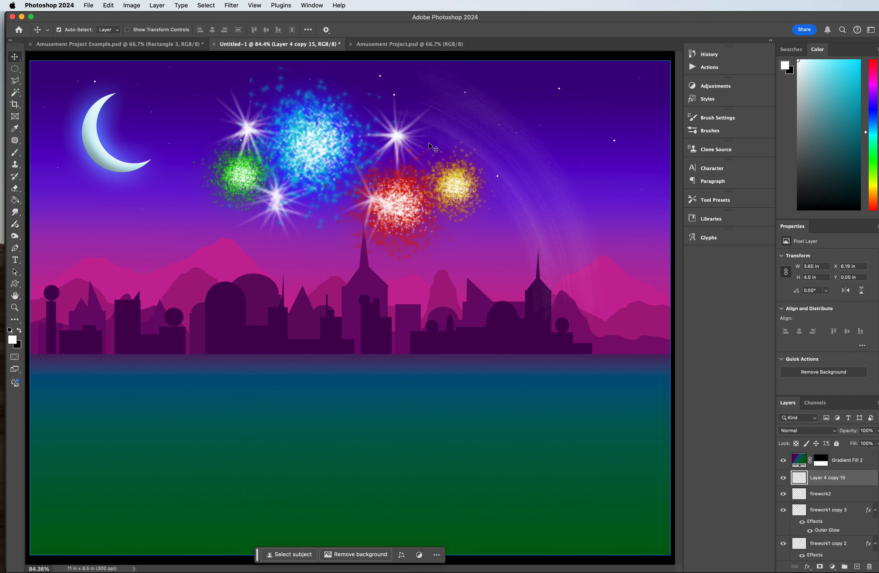
key(super+z)
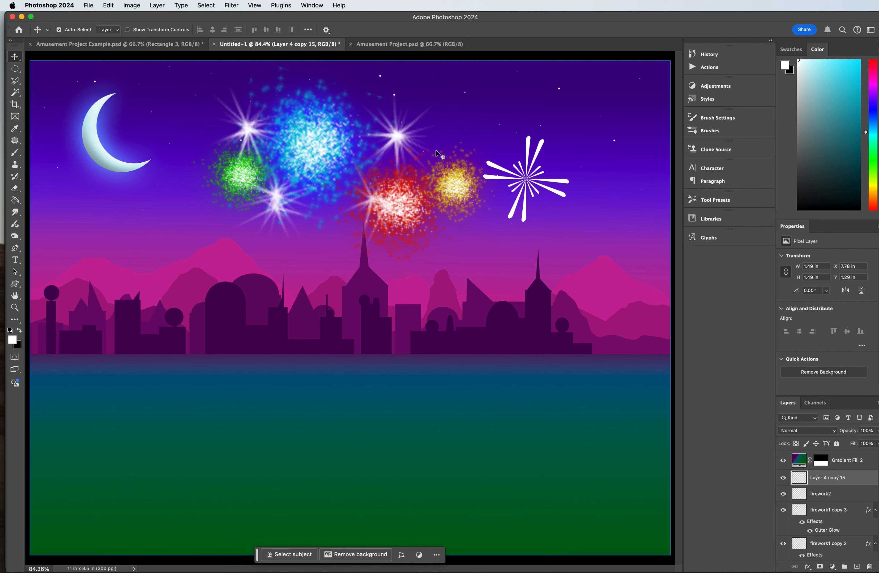
Step: Try a Lens Blur on the ray burst with radius 1, rotation 92, highlight brightness 40 and noise amount 42, then discard it
click(229, 5)
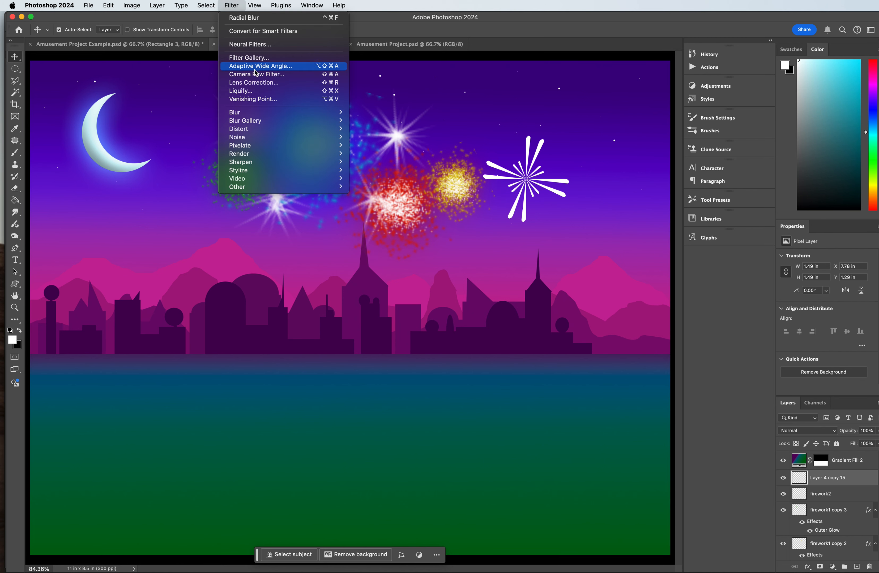
mouse_move(267, 112)
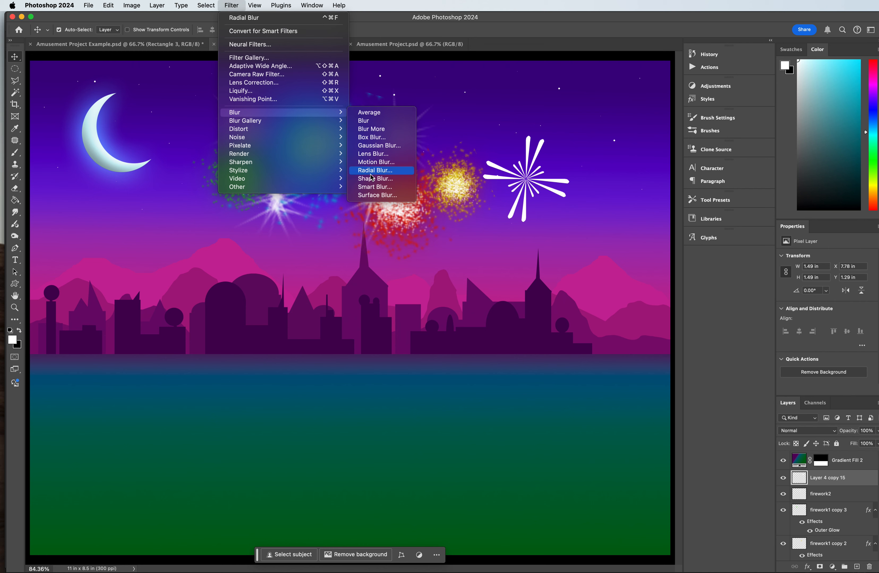
click(370, 154)
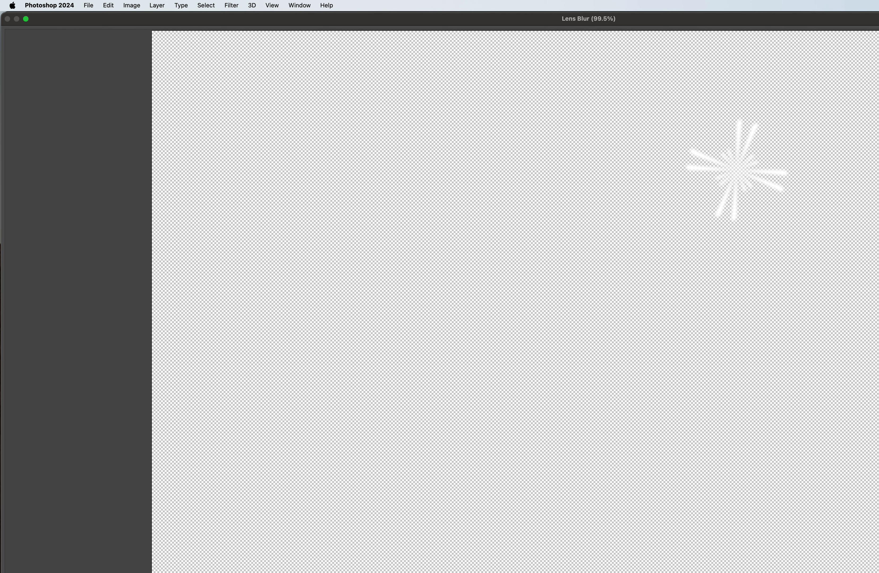
drag(826, 20, 498, 35)
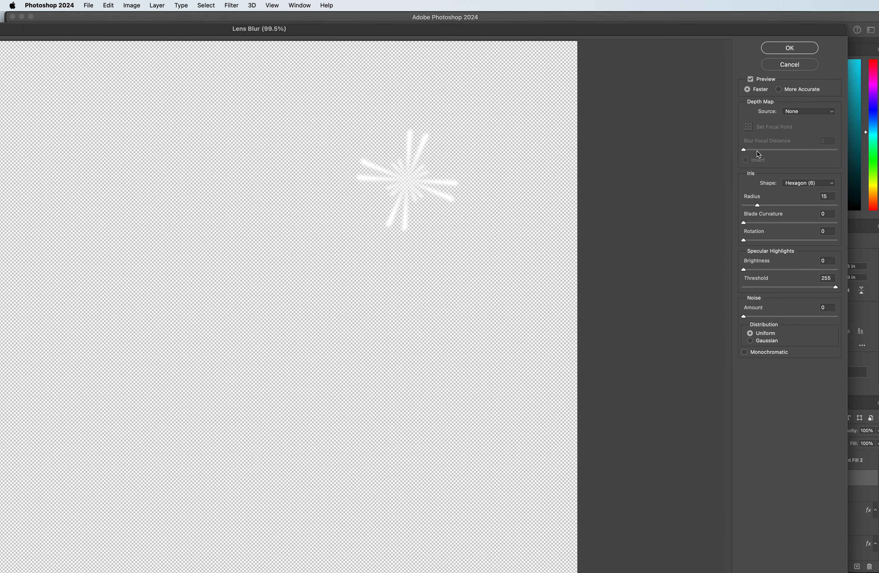
mouse_move(758, 206)
mouse_down()
mouse_move(797, 207)
mouse_move(744, 206)
mouse_up()
mouse_move(756, 241)
mouse_down()
mouse_move(797, 240)
mouse_move(763, 240)
mouse_move(780, 269)
mouse_up()
drag(768, 317, 782, 316)
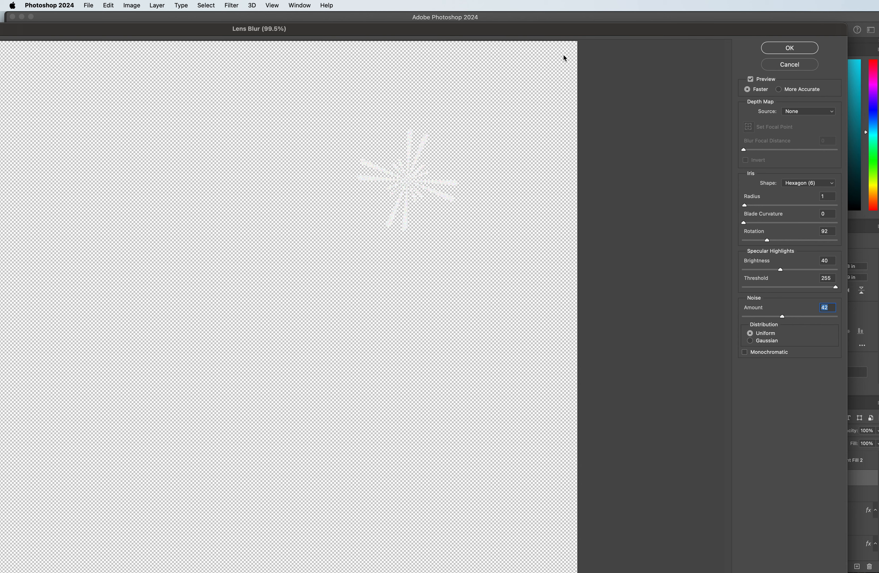
click(785, 64)
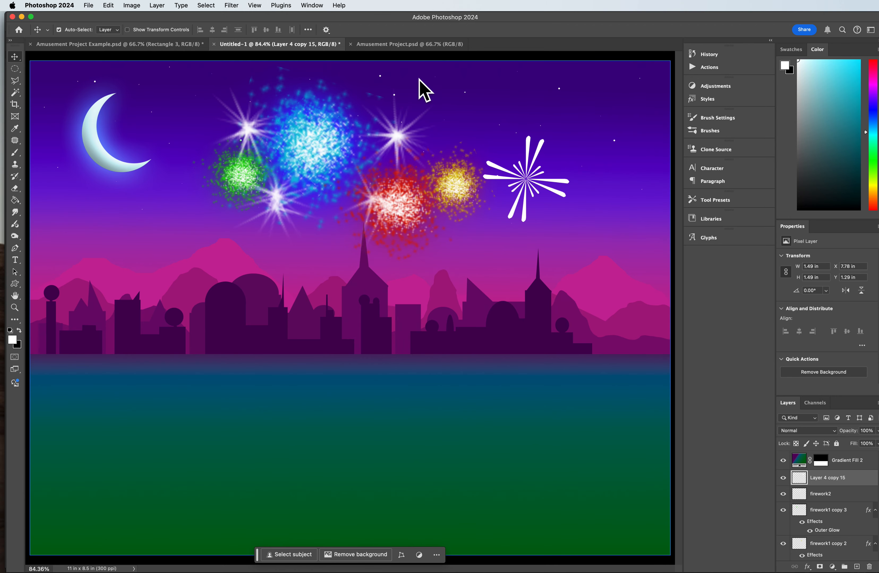
Step: Try a Motion Blur on the ray burst with a 35° angle and a 93-pixel distance, then discard it
click(208, 5)
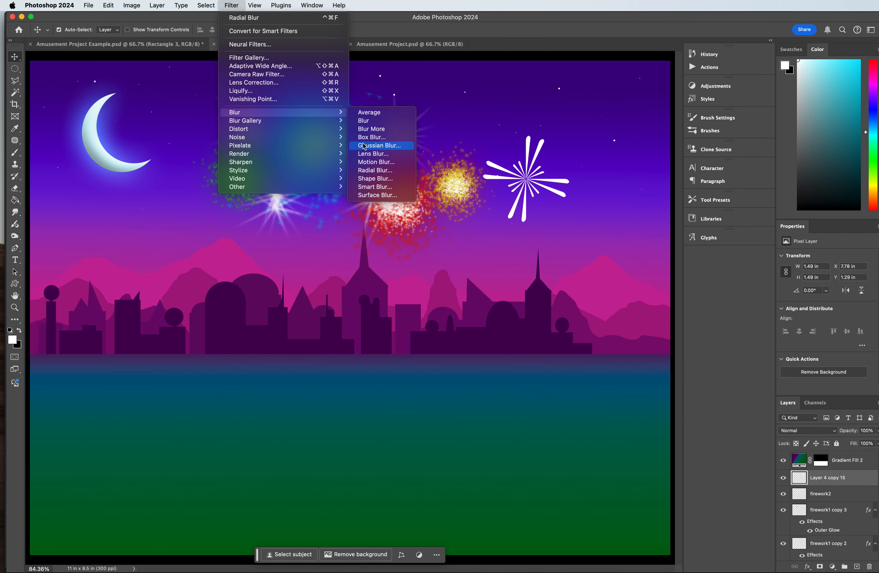
click(375, 162)
drag(542, 160, 285, 133)
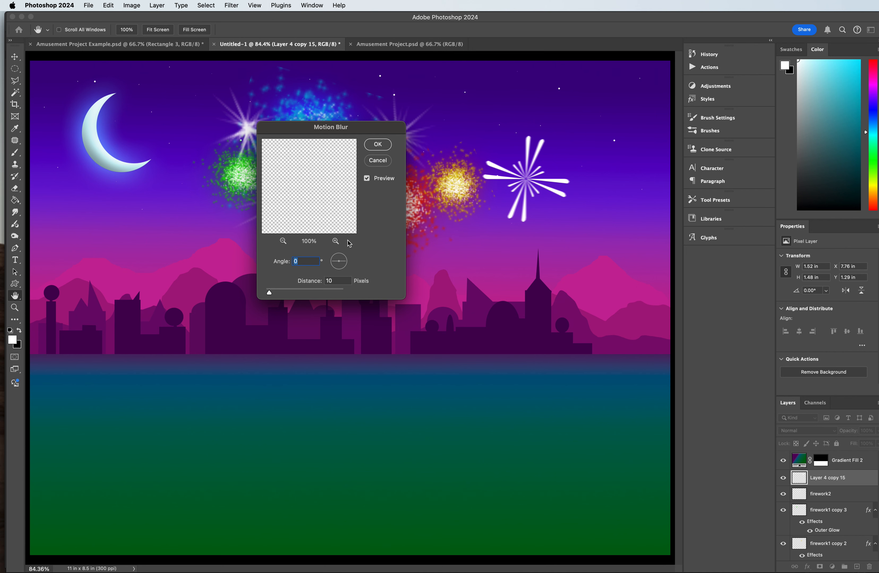
drag(289, 290, 302, 293)
click(334, 269)
drag(332, 267, 331, 267)
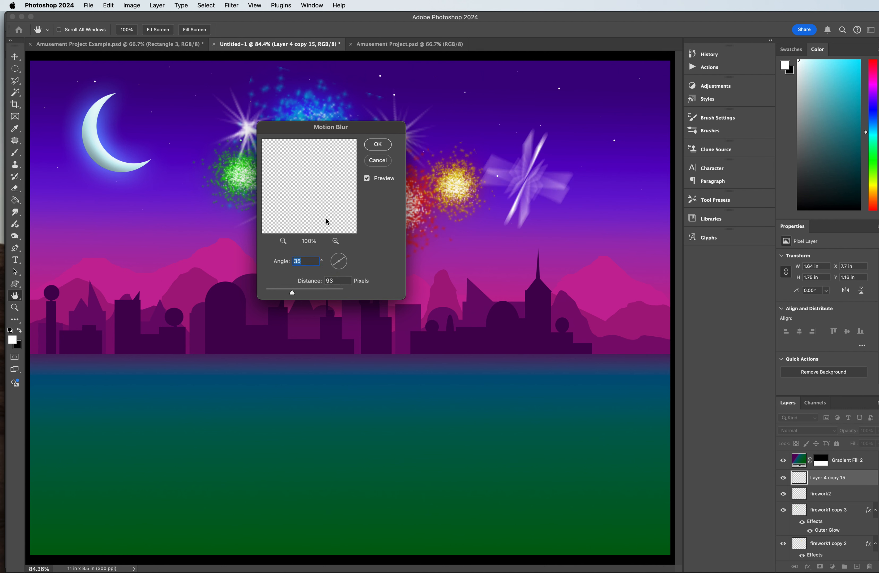
click(381, 161)
Step: Start a Shape Blur on the ray burst and browse the shape groups through to Flowers
click(230, 4)
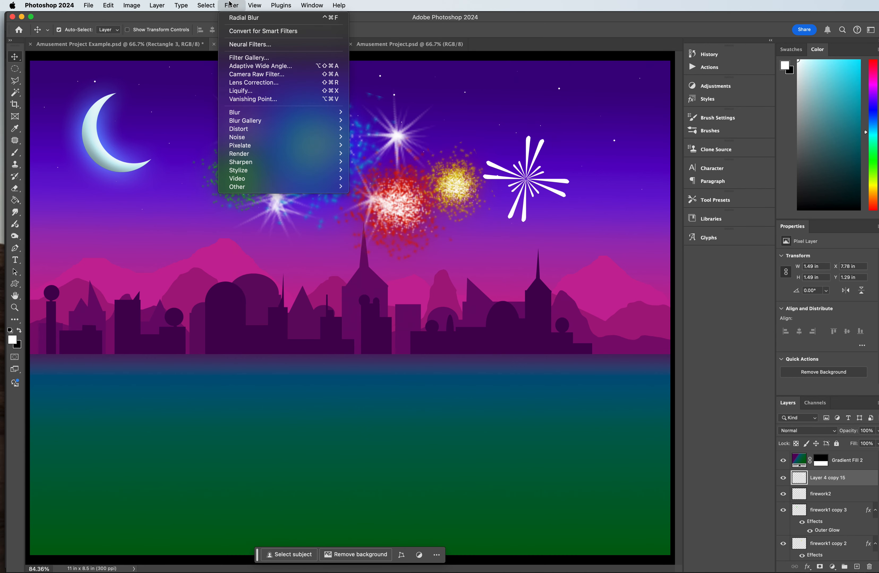
mouse_move(263, 112)
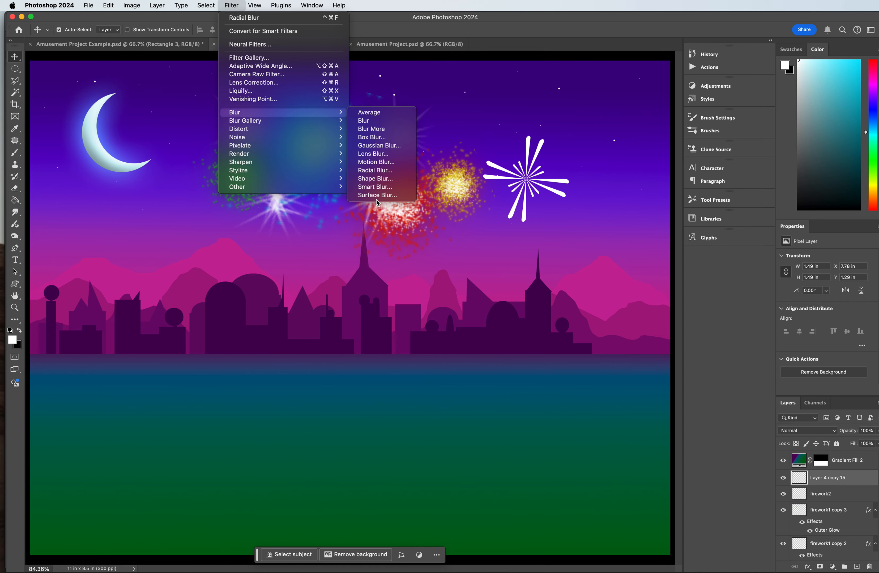
click(375, 179)
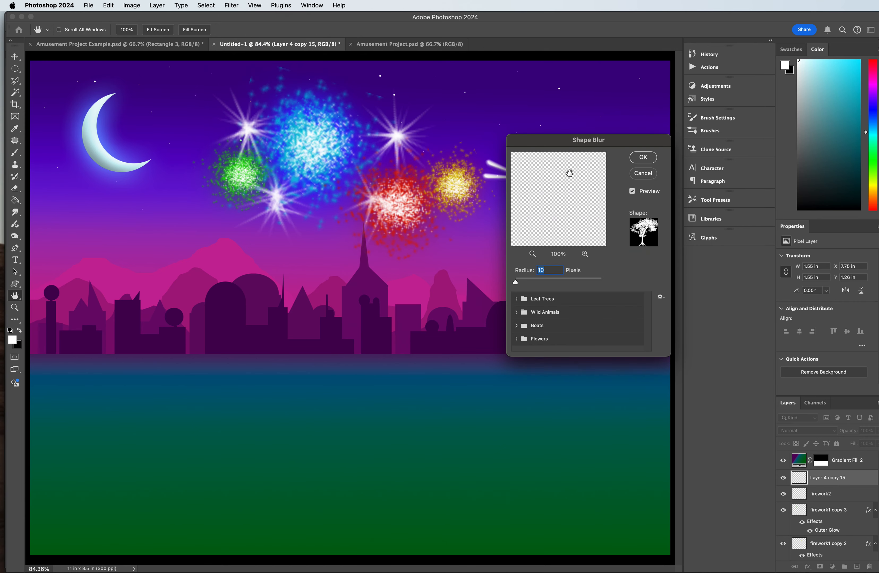
drag(573, 146, 309, 229)
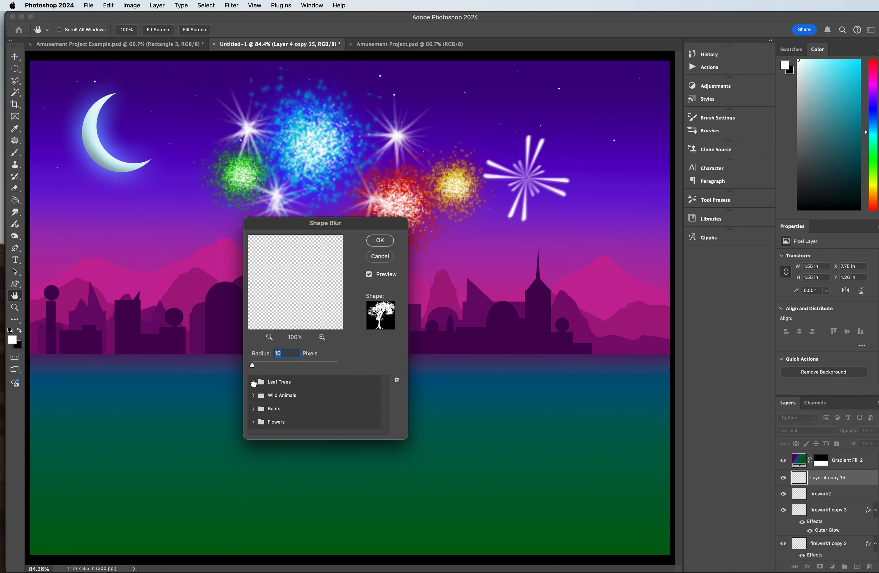
click(253, 383)
click(253, 425)
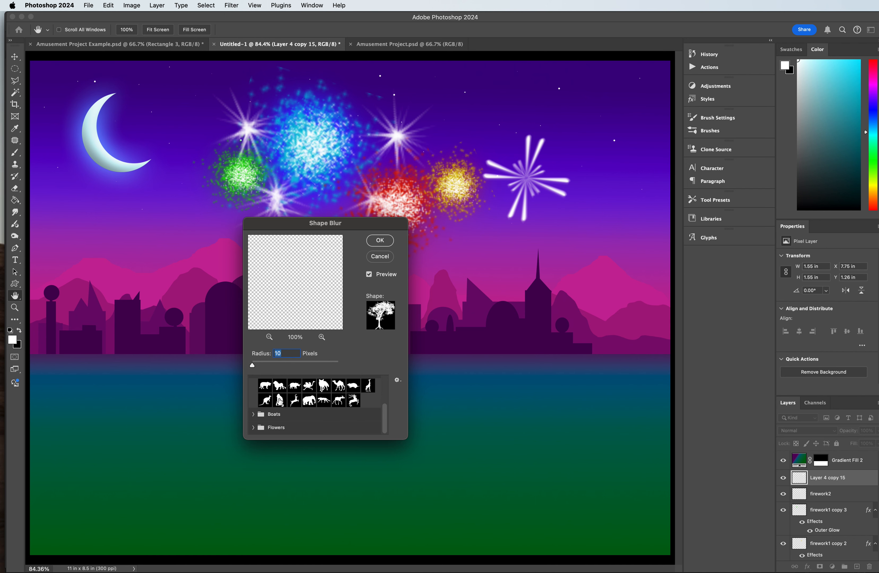
click(255, 414)
scroll(265, 419, down, 2)
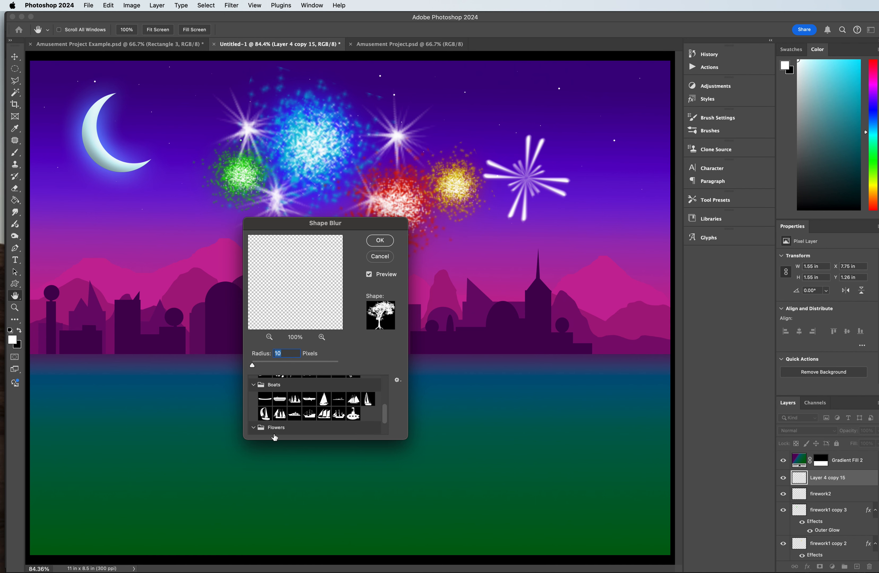
click(299, 428)
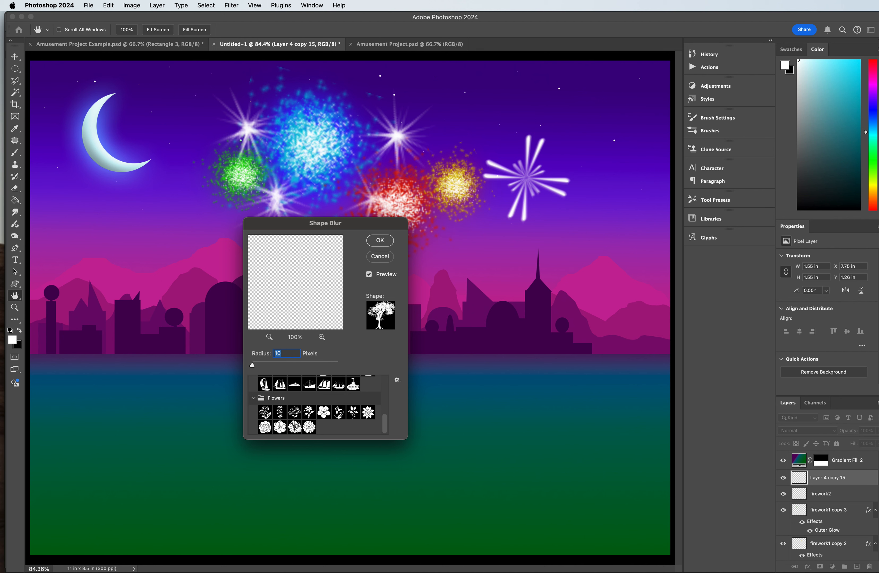
Step: Try a flower shape with a 616-pixel radius in Shape Blur, compare the preview, and discard the blur
click(296, 428)
drag(272, 368, 306, 365)
double_click(300, 432)
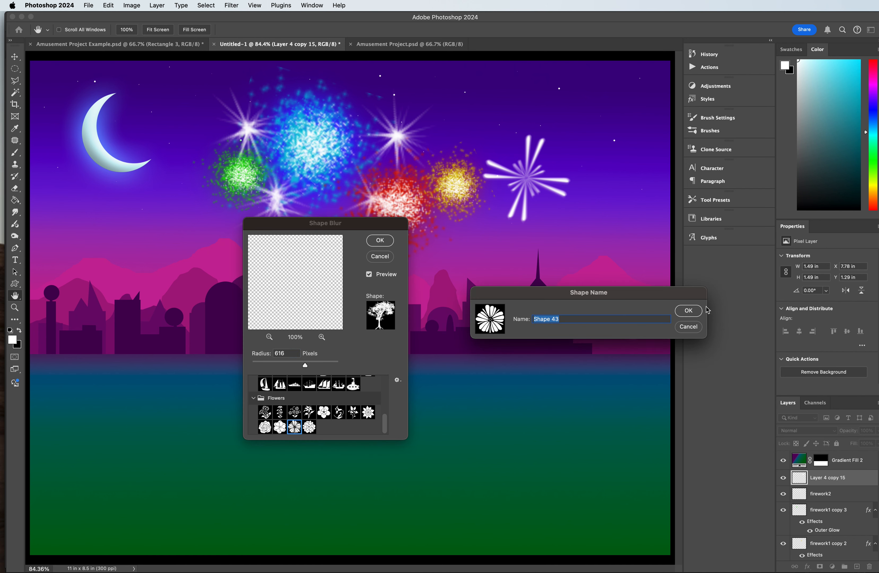
click(688, 311)
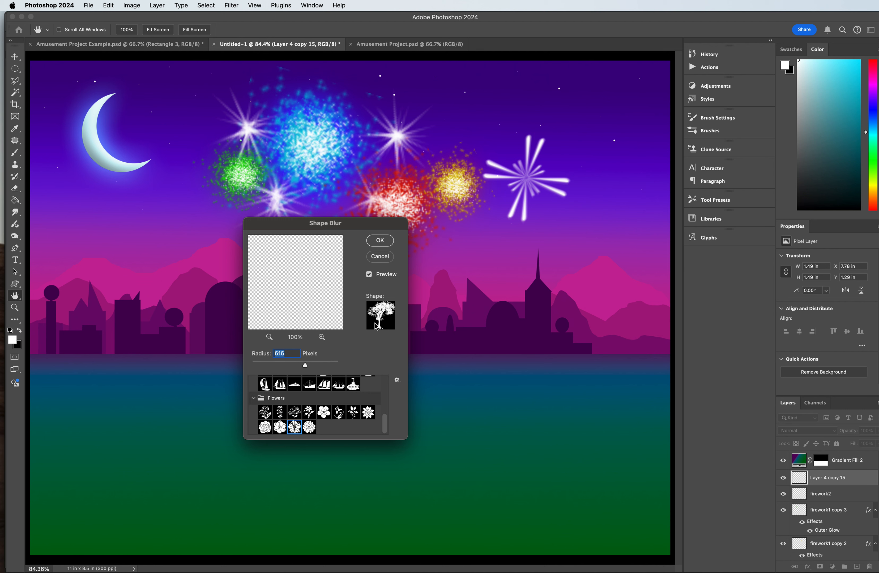
click(370, 275)
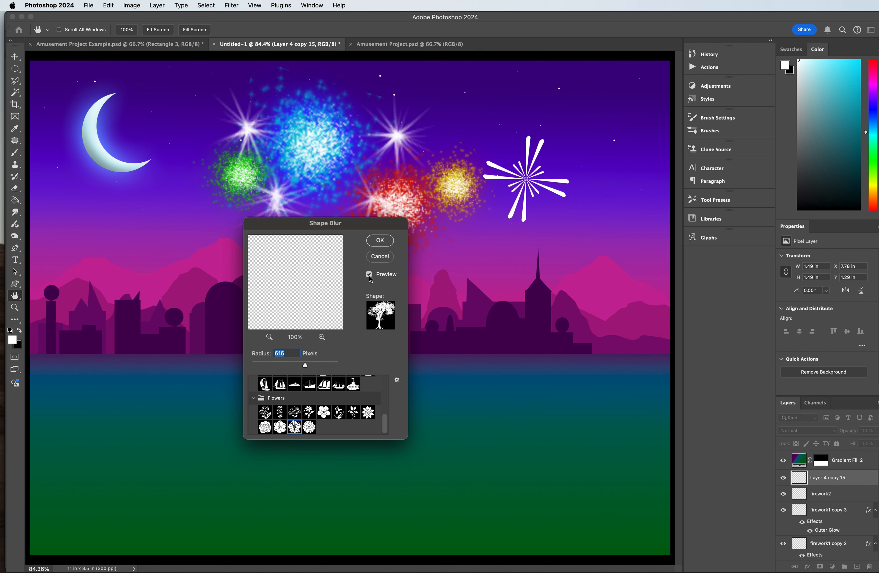
click(380, 256)
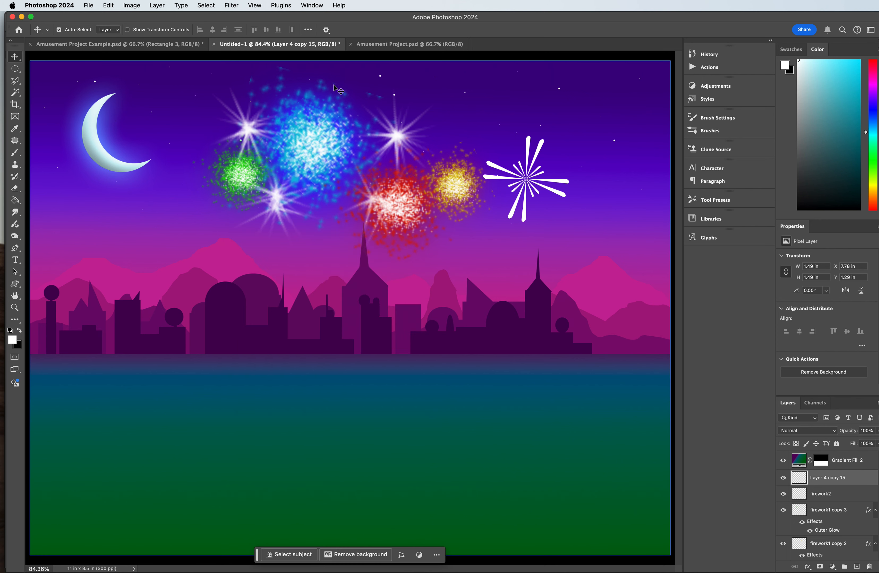
Step: Try a Radial Blur on the ray burst with the Zoom method and Good quality, then undo it
click(273, 4)
mouse_move(231, 5)
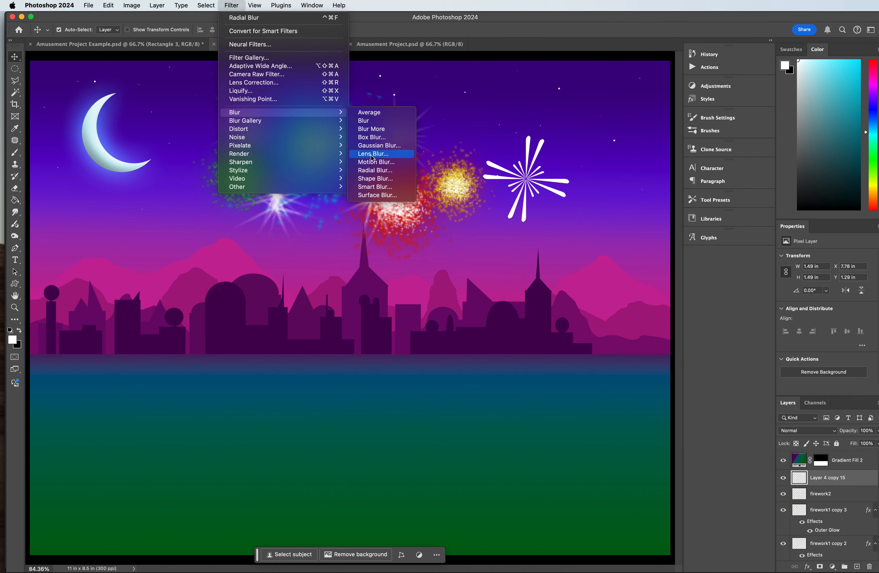
click(373, 170)
drag(371, 166, 290, 199)
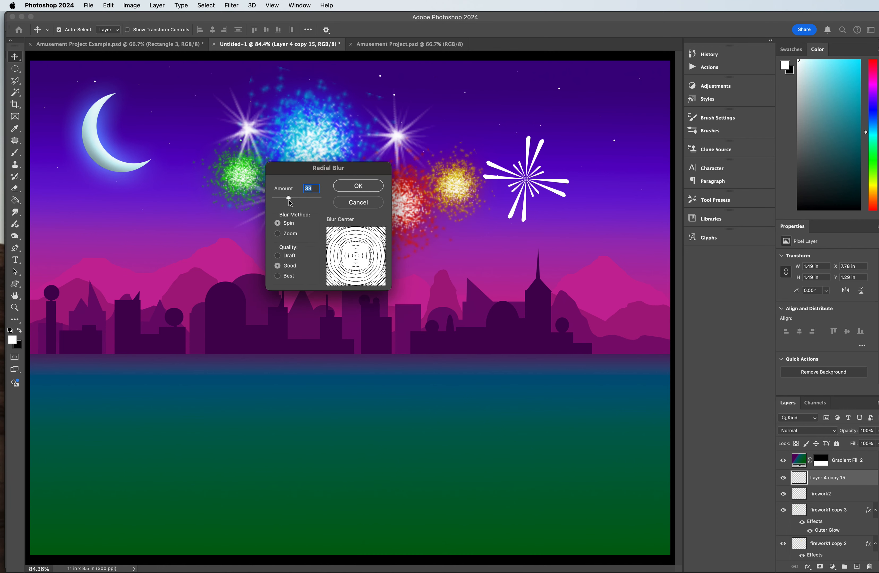
click(292, 234)
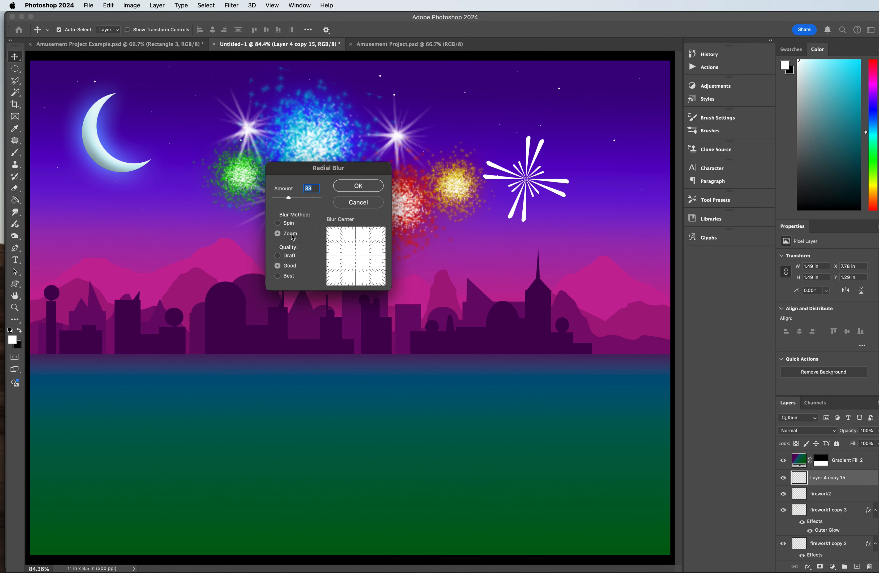
drag(299, 197, 309, 198)
click(353, 189)
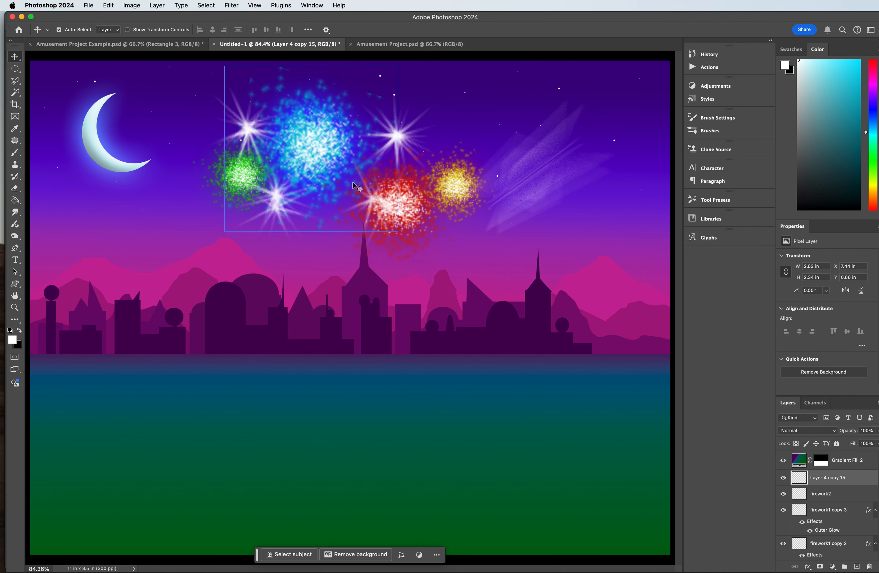
key(super+z)
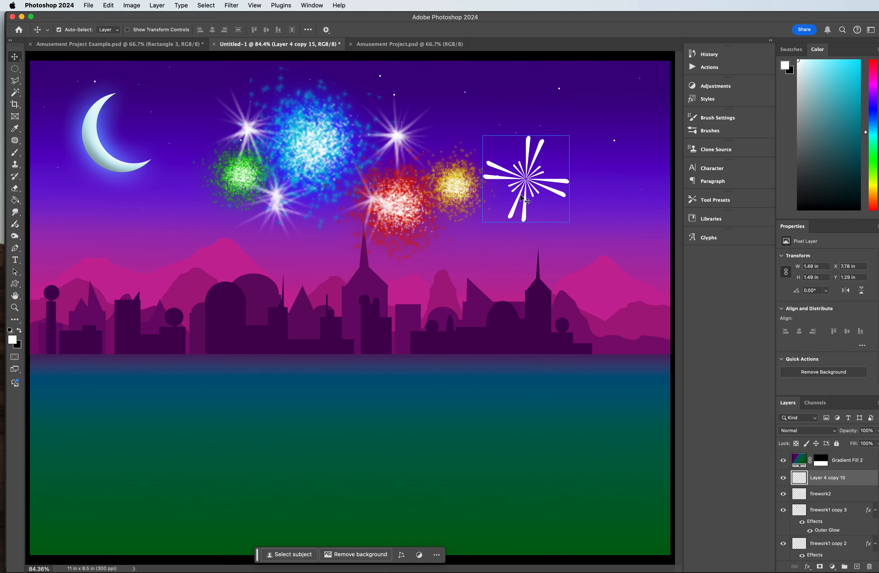
Step: Move the merged ray burst to the centre of the canvas, over the city skyline
drag(523, 193, 347, 311)
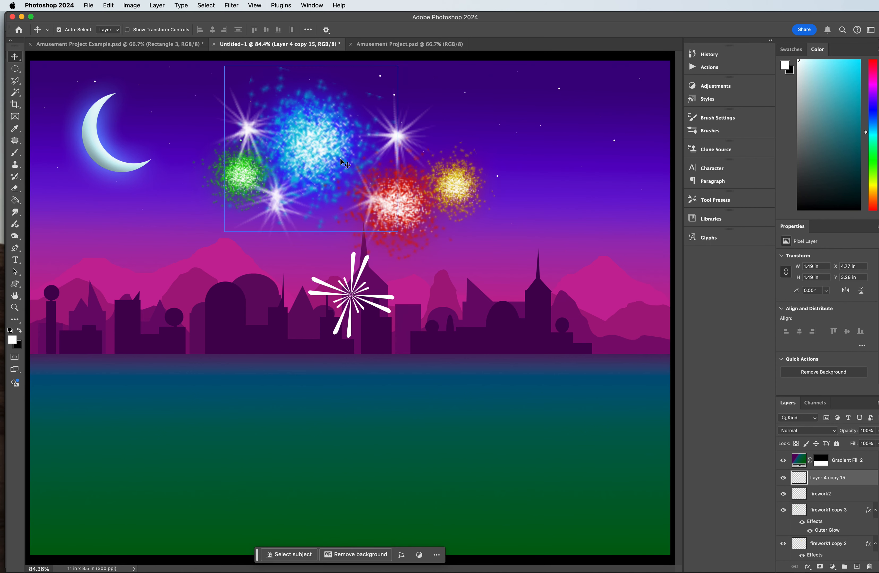
click(235, 6)
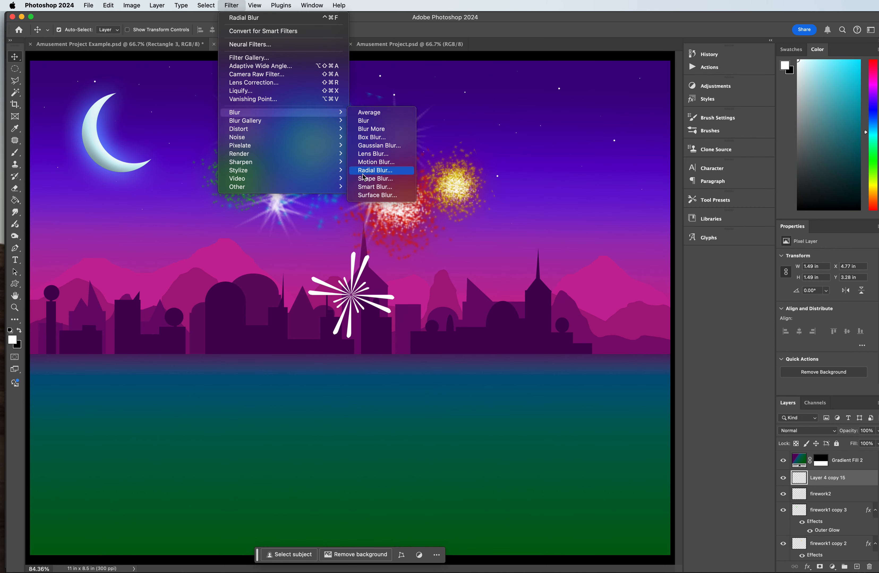
click(373, 154)
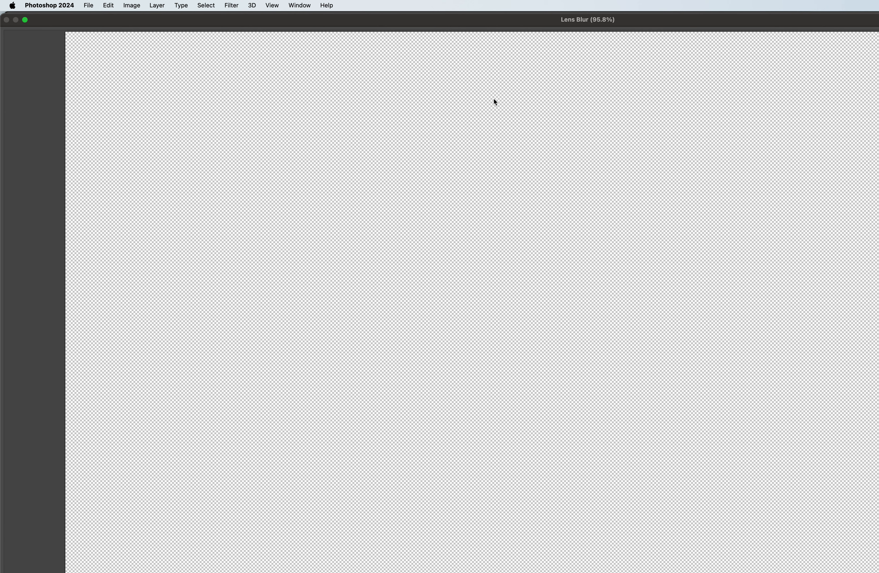
key(Escape)
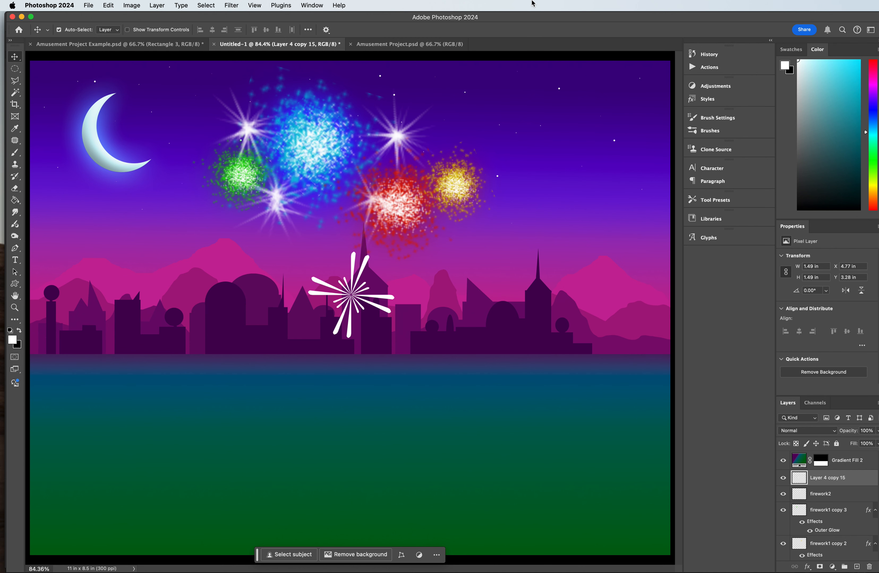
Step: Open the blur filters for the centred ray burst
click(232, 5)
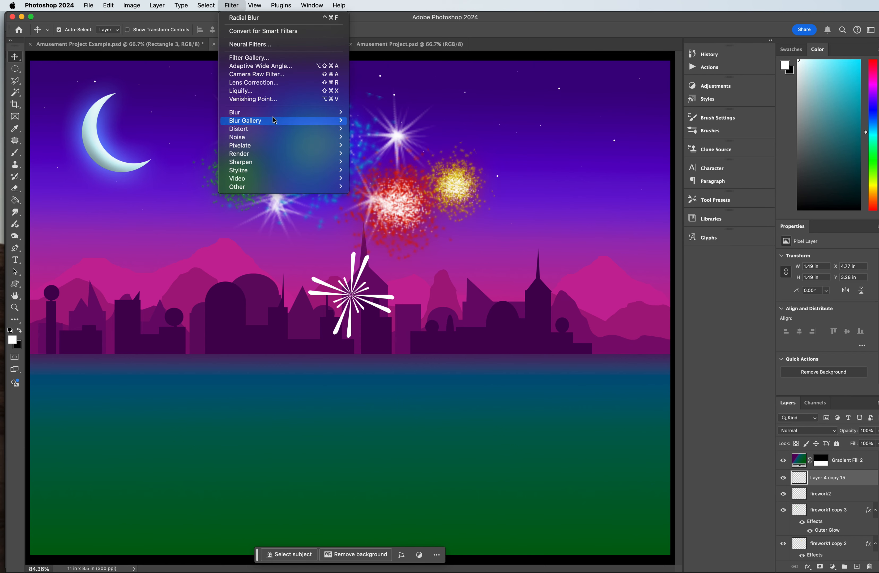
mouse_move(277, 113)
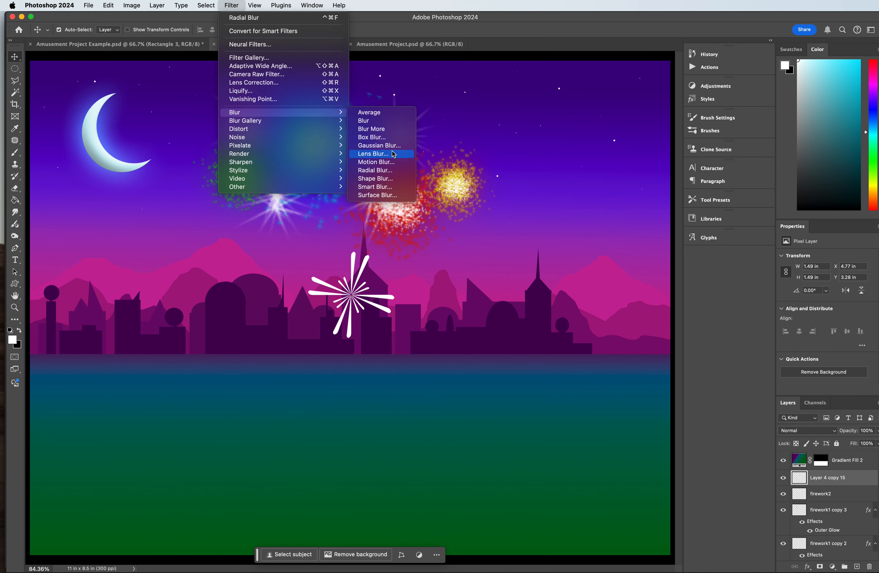
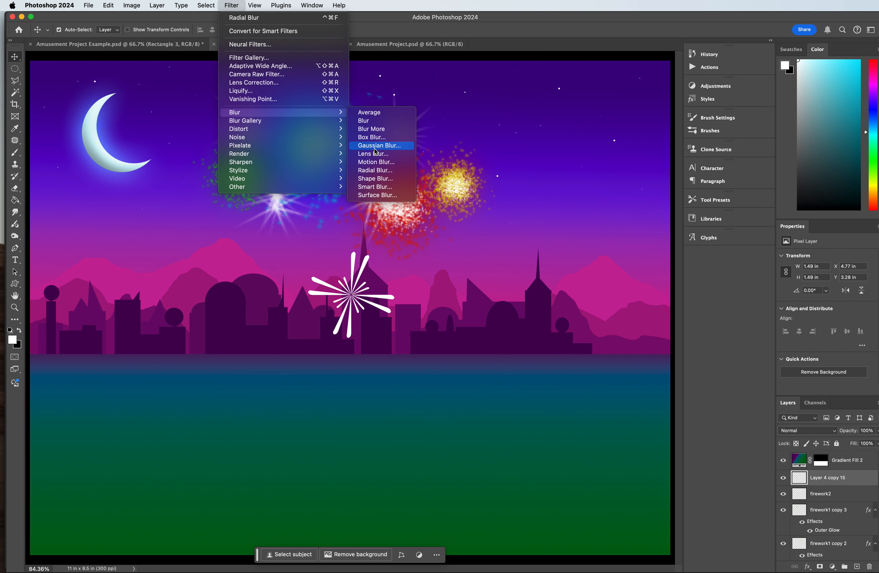
Step: Try a Radial Blur on the ray burst with the Zoom method and Best quality, then undo it
click(376, 171)
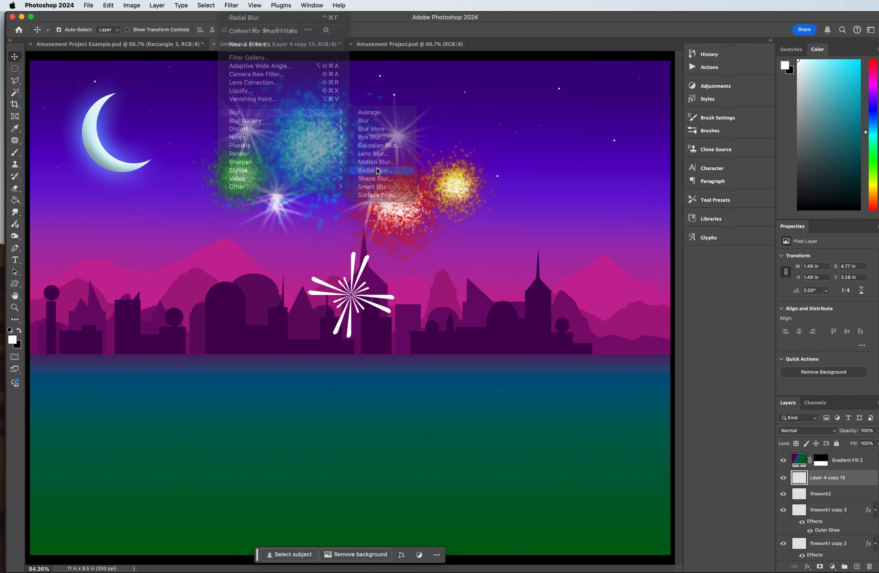
drag(355, 164, 513, 134)
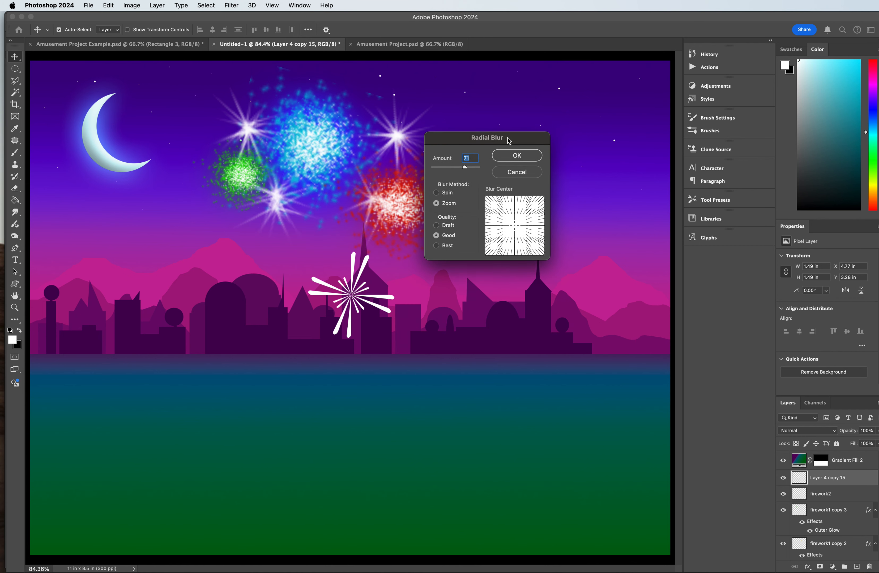
click(448, 226)
click(448, 247)
drag(465, 169, 468, 169)
click(506, 156)
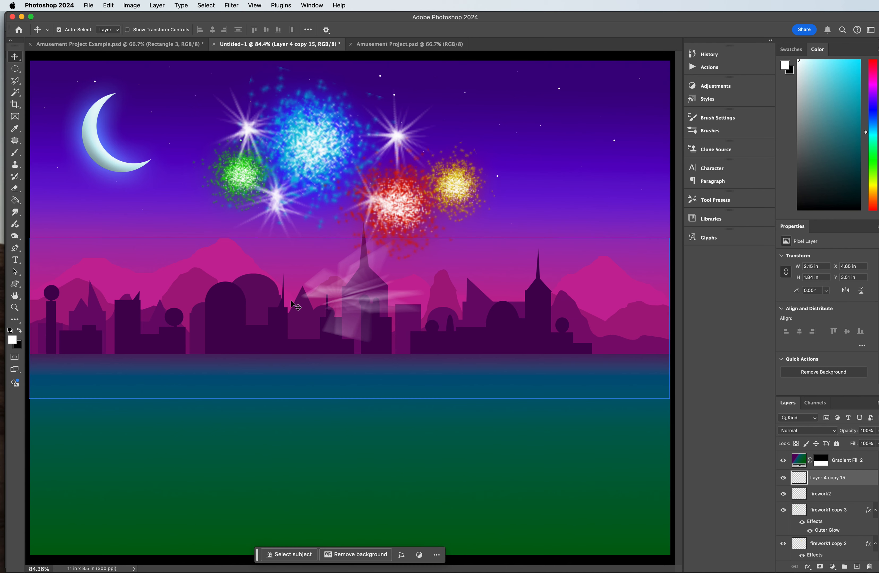
key(super+z)
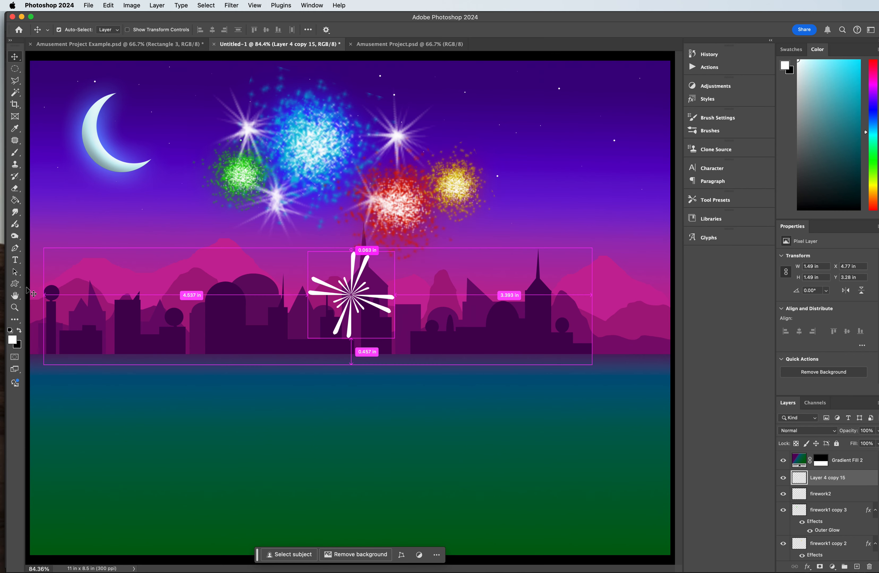
click(13, 237)
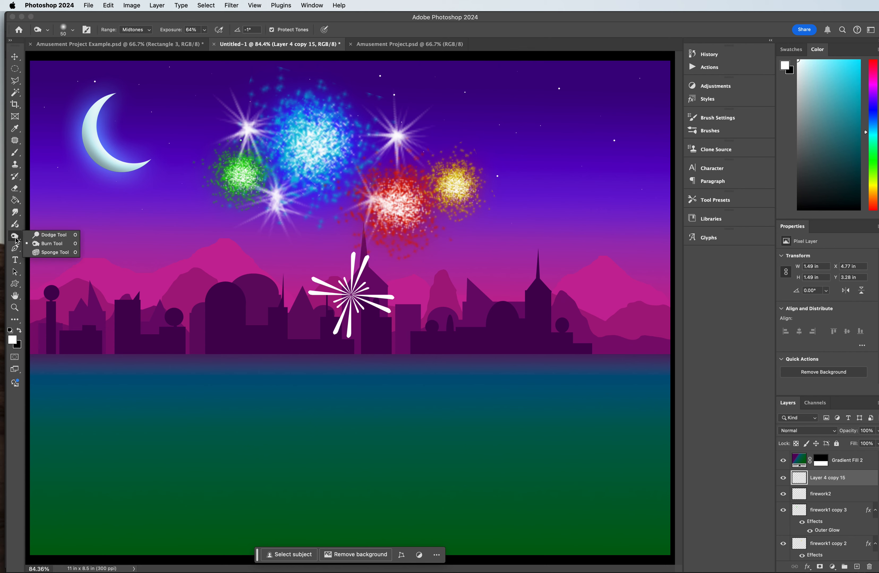
click(16, 226)
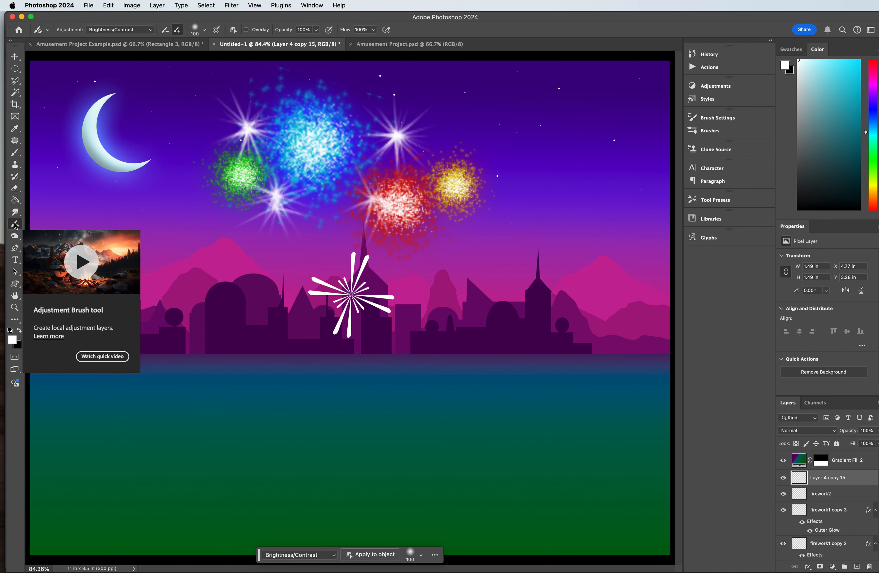
click(16, 212)
right_click(16, 213)
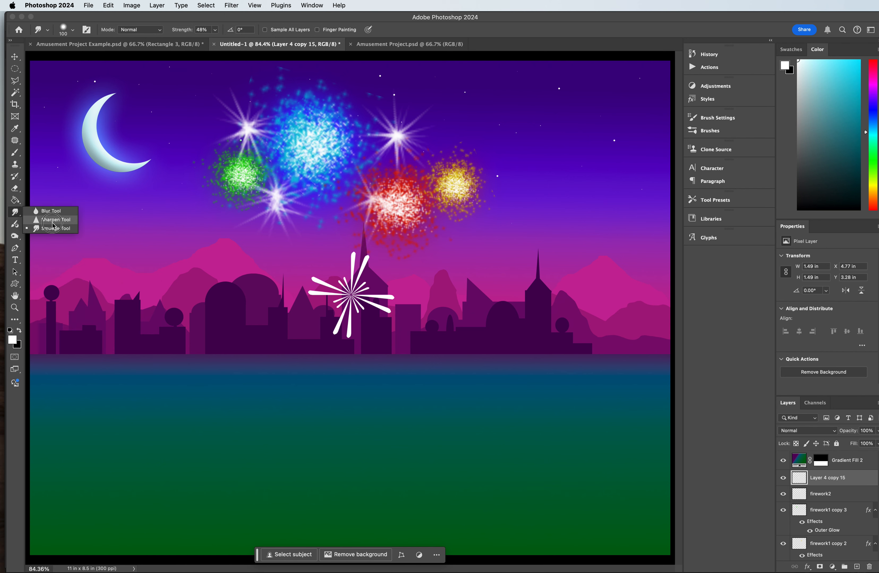
click(10, 212)
key(super+t)
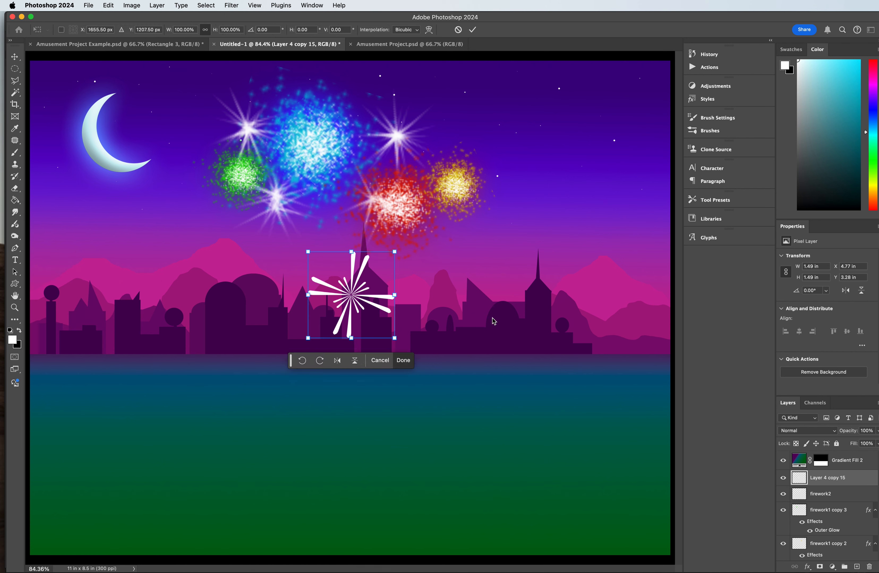
right_click(350, 294)
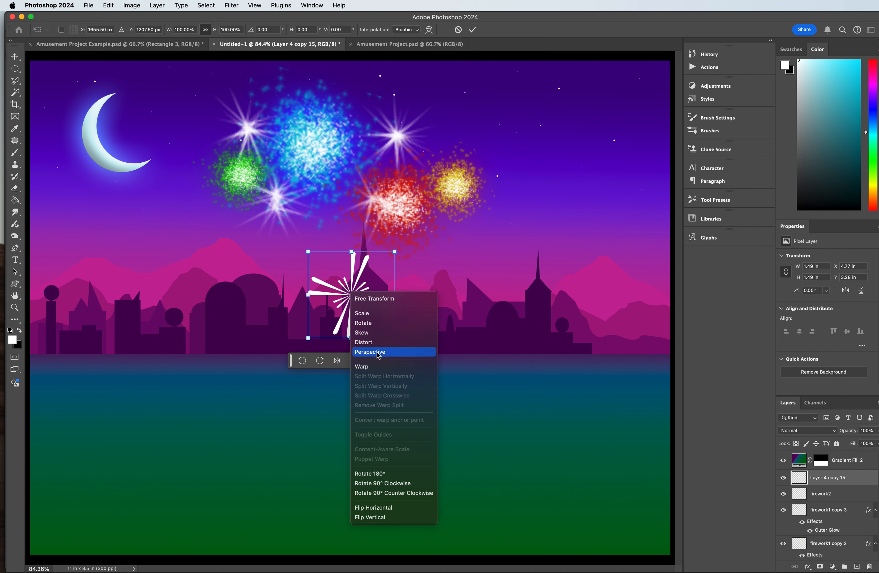
click(362, 367)
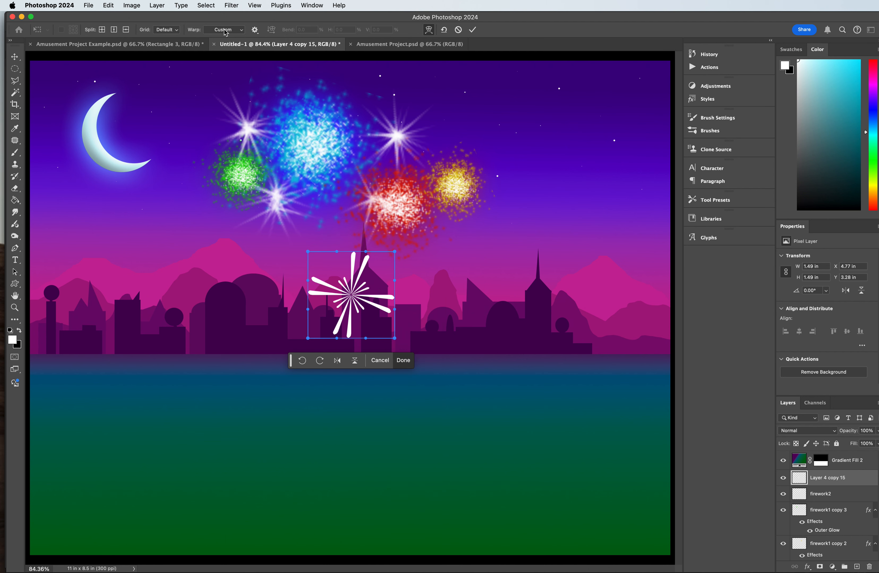
click(168, 30)
click(166, 38)
drag(369, 284, 336, 331)
click(337, 339)
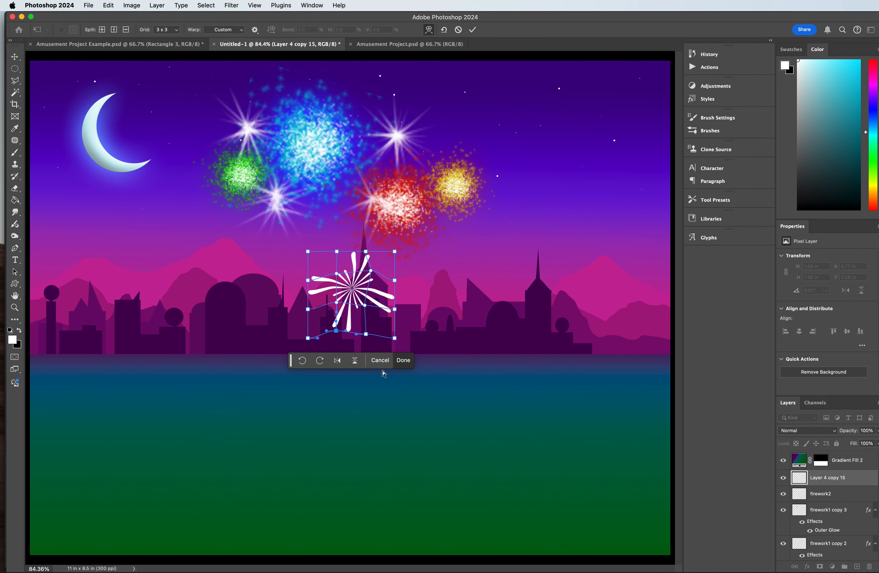
click(379, 360)
Step: Warp the ray burst with the default grid, pulling its upper-right corner inward, raising its centre and bending its left edge outward and down
key(super+t)
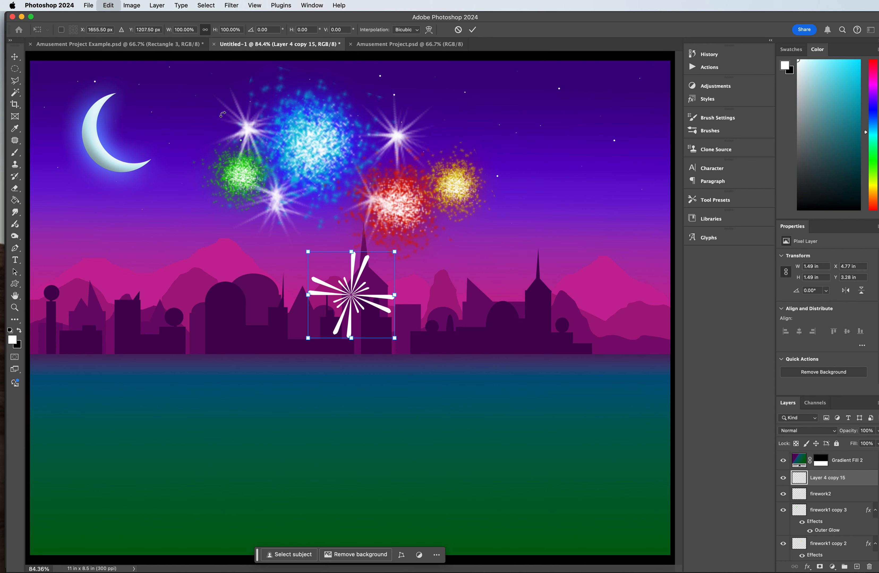
right_click(326, 318)
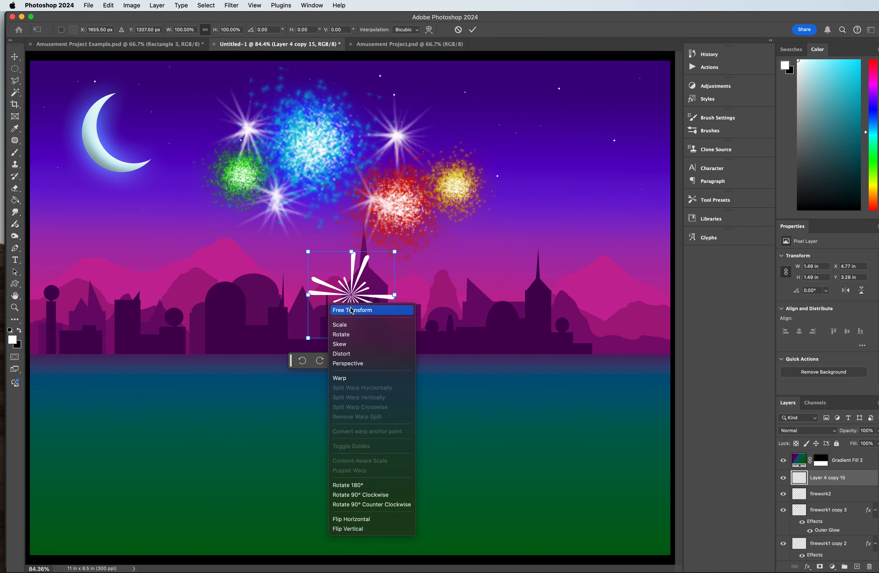
click(357, 382)
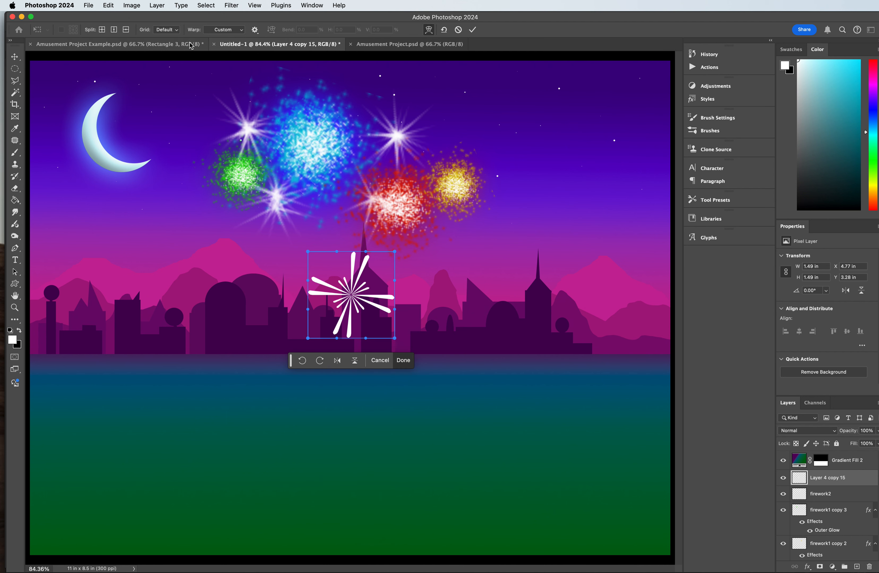
click(167, 29)
click(378, 271)
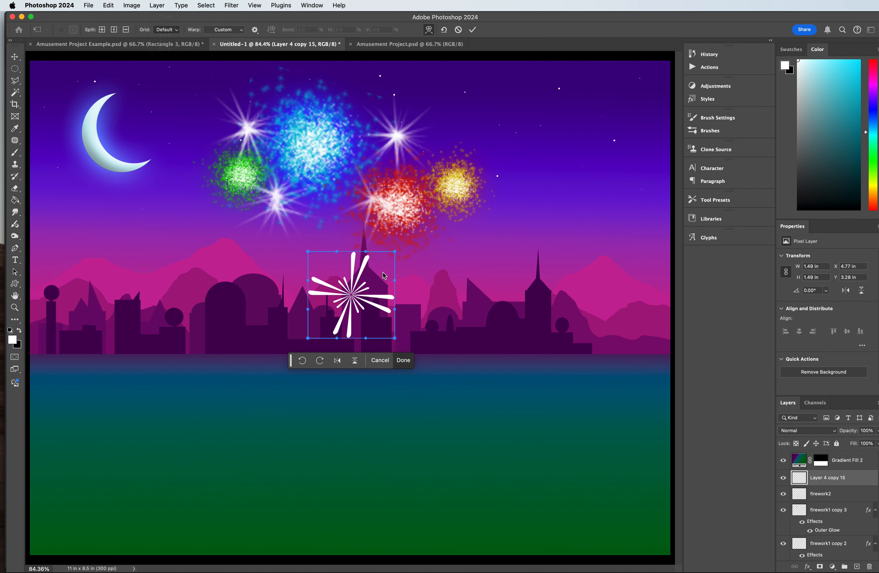
mouse_move(395, 254)
mouse_down()
mouse_move(401, 243)
mouse_move(386, 264)
mouse_up()
drag(351, 296, 351, 288)
drag(365, 339, 364, 321)
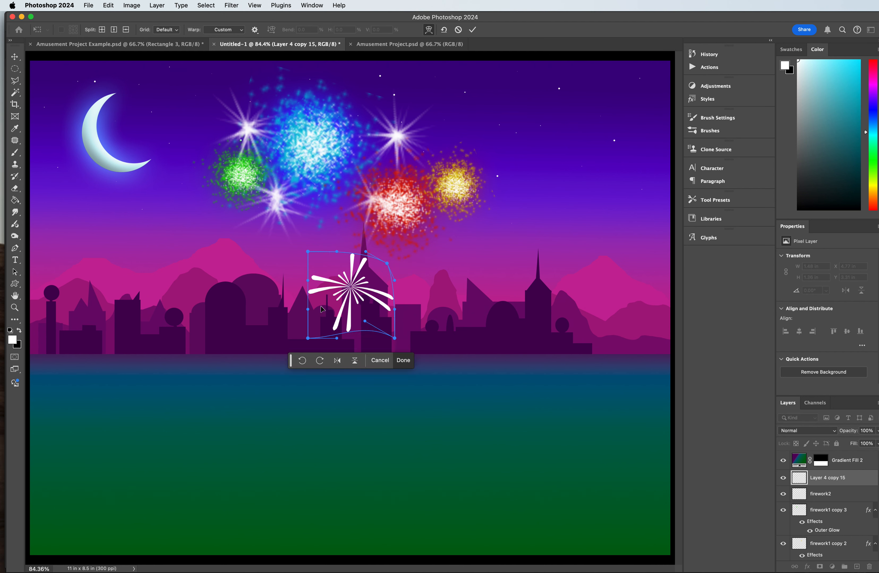
drag(308, 310, 306, 326)
drag(307, 281, 303, 305)
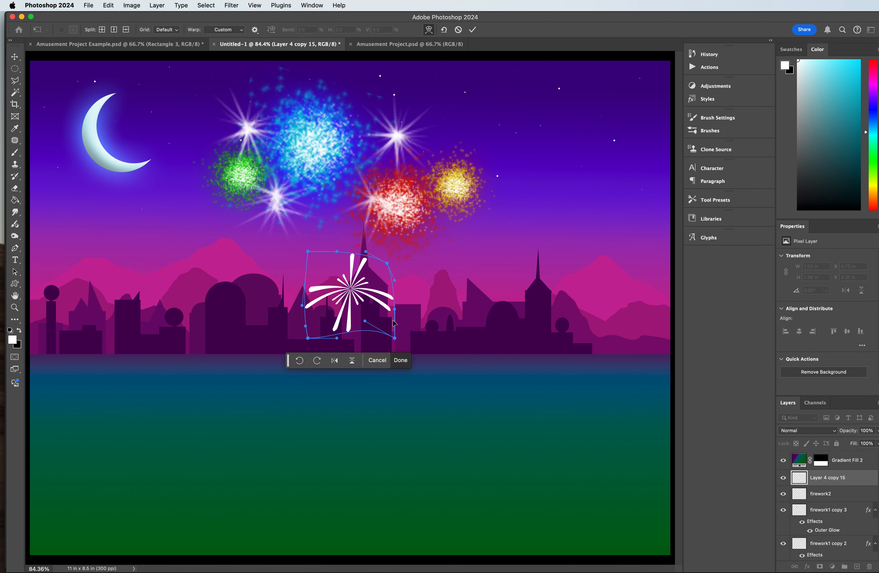
Step: Pull the warp's four corners inward and bend its upper edge so the rays droop like a falling firework, and commit the warp
drag(395, 339, 370, 351)
drag(388, 265, 386, 274)
drag(309, 256, 343, 285)
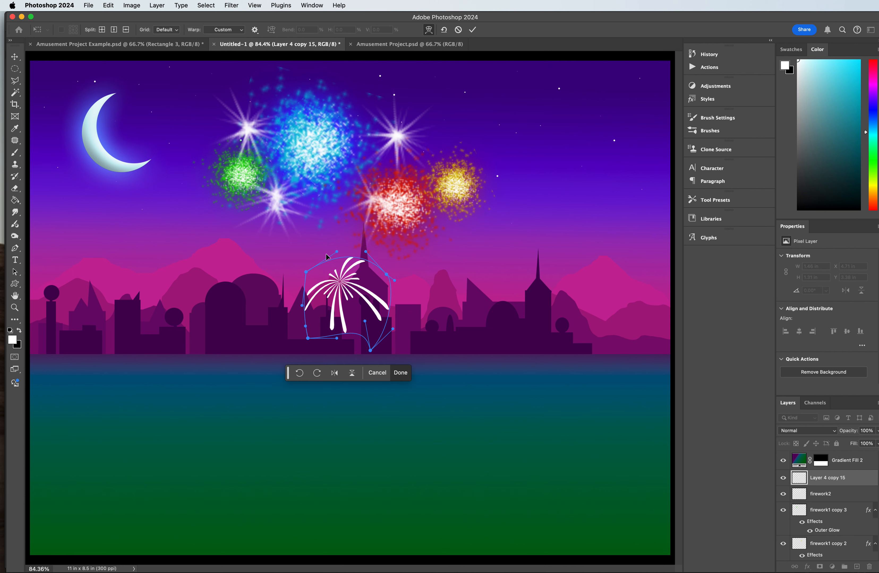
drag(306, 274, 313, 269)
drag(366, 257, 380, 258)
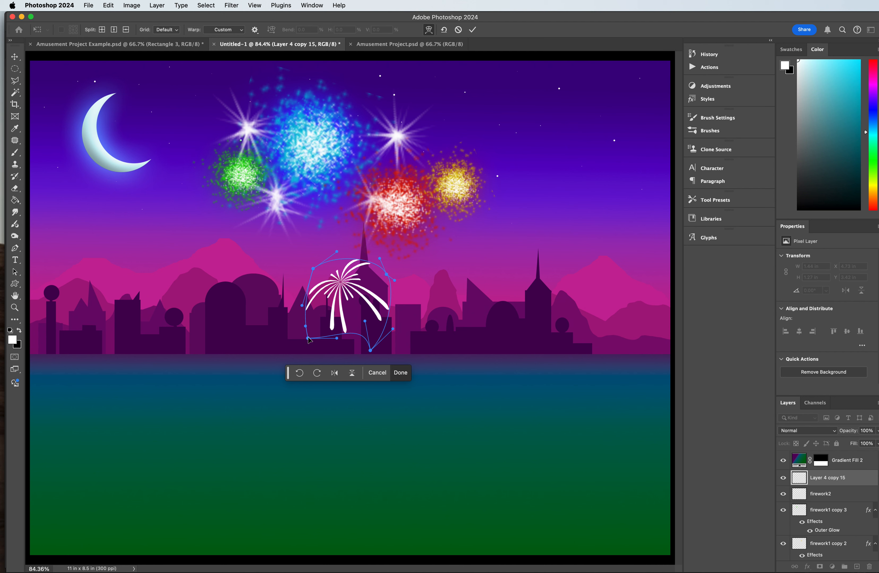
drag(309, 340, 323, 343)
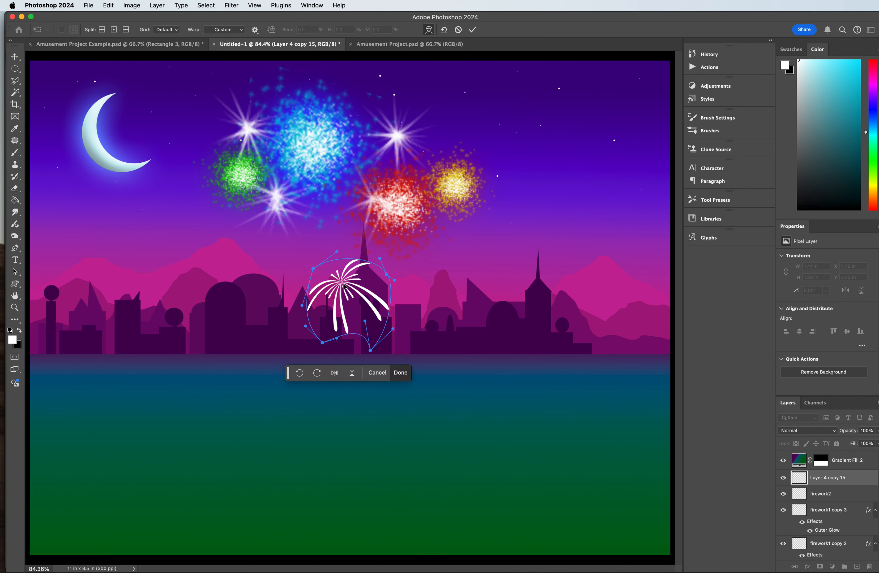
key(Return)
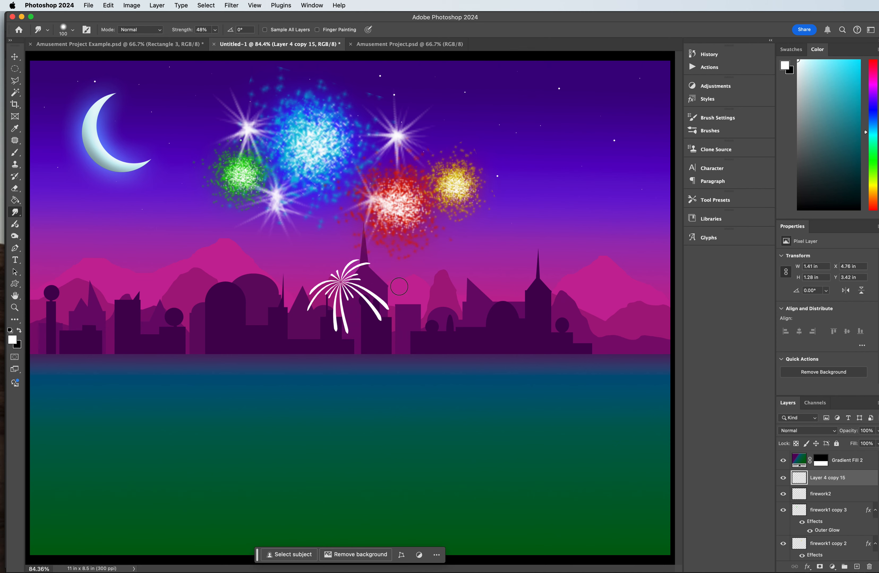
Step: Move the warped burst into the sky beside the moon and apply a Gaussian Blur with a 3.2-pixel radius
click(15, 56)
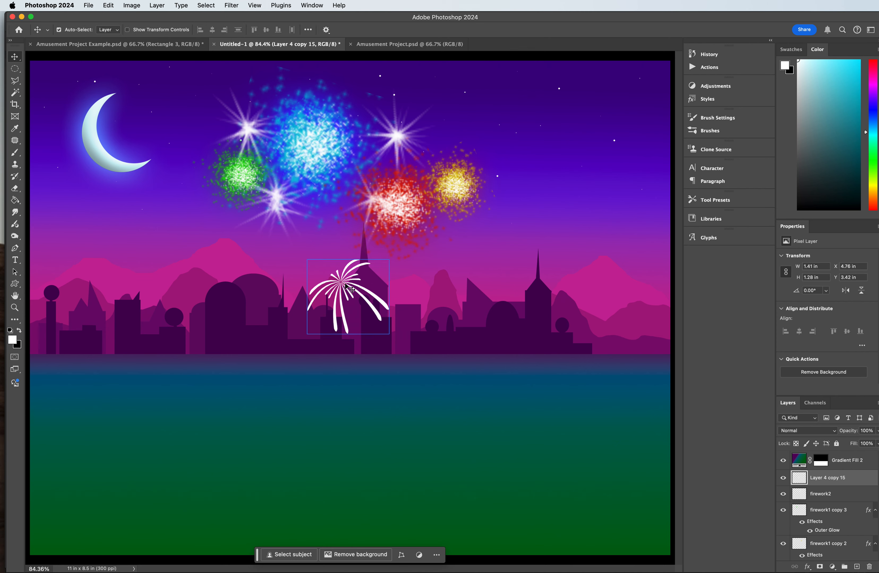
drag(346, 286, 203, 127)
click(249, 4)
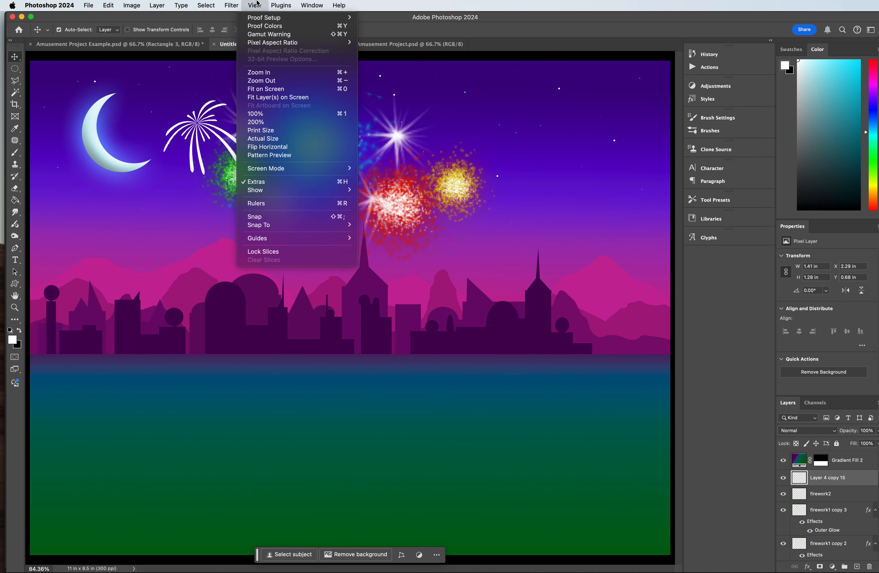
mouse_move(226, 5)
mouse_move(260, 112)
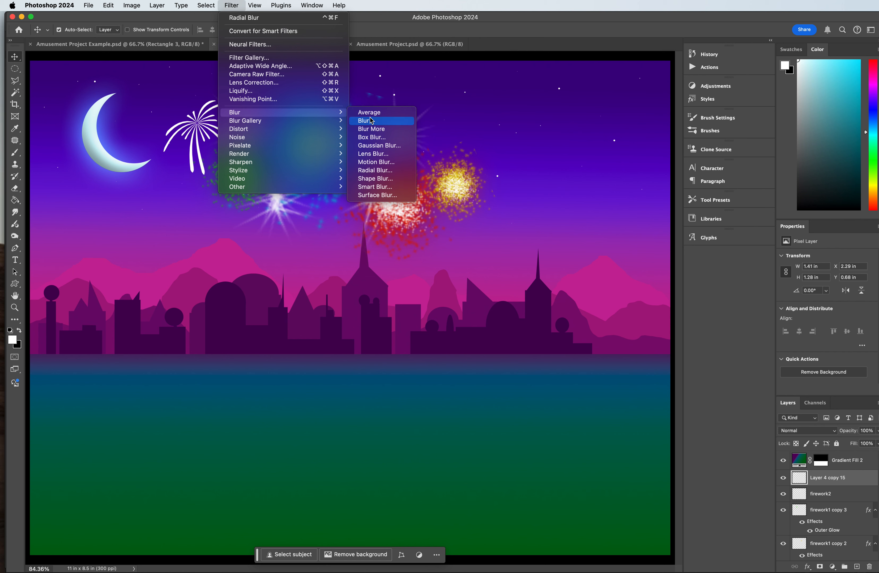
click(377, 145)
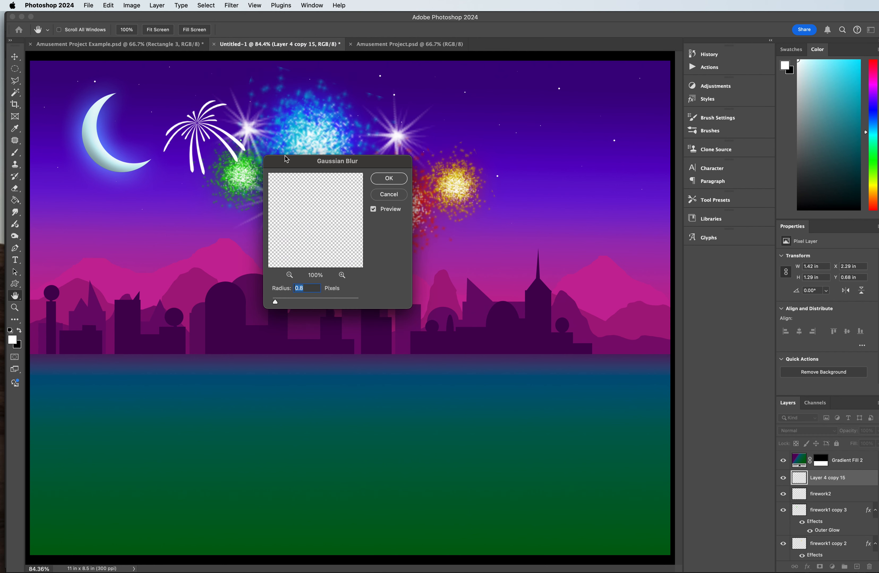
drag(294, 161, 339, 156)
drag(320, 297, 332, 297)
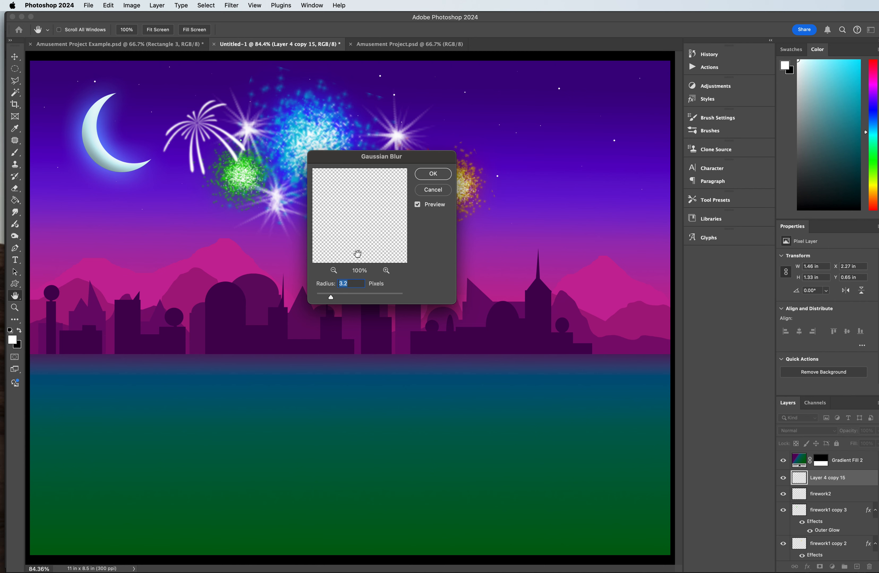
click(420, 177)
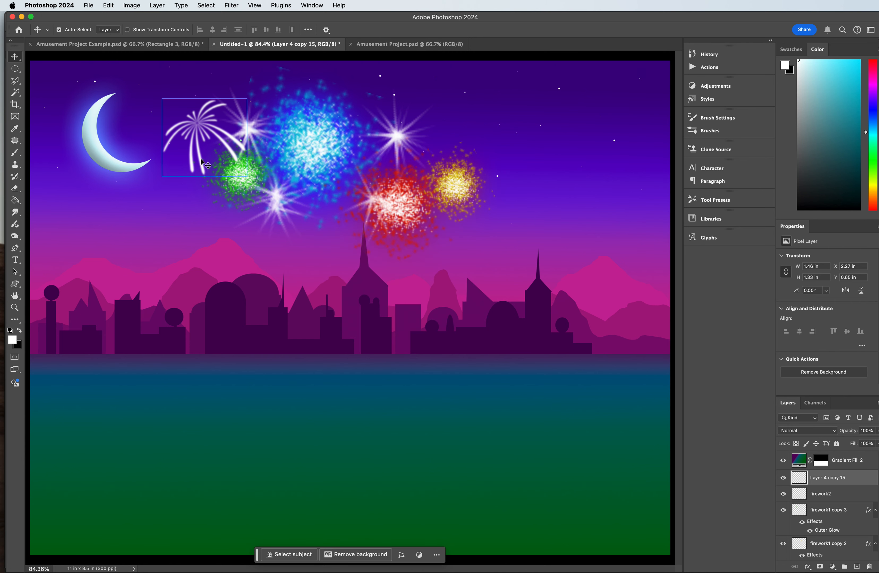
Step: Add an Outer Glow to the drooping firework layer and set the glow colour to yellow e2da04
click(807, 567)
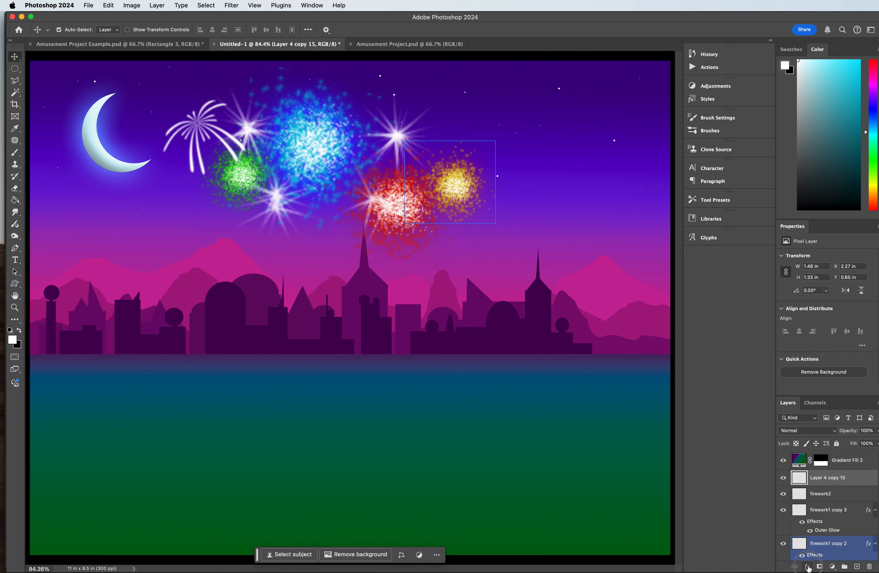
click(827, 570)
click(654, 156)
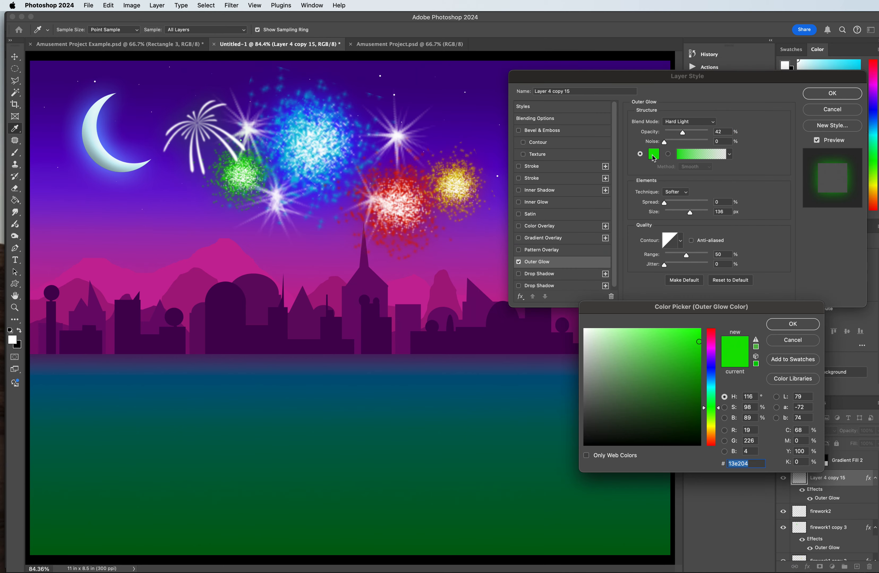
drag(713, 382, 713, 427)
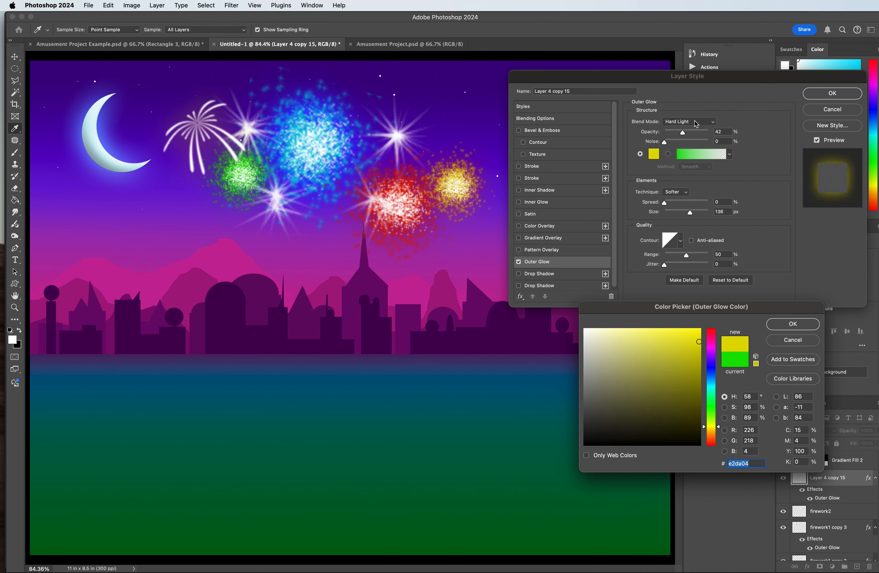
click(790, 325)
Step: Set the Outer Glow to Normal blend mode, 100% opacity and a size of 90 px
click(692, 123)
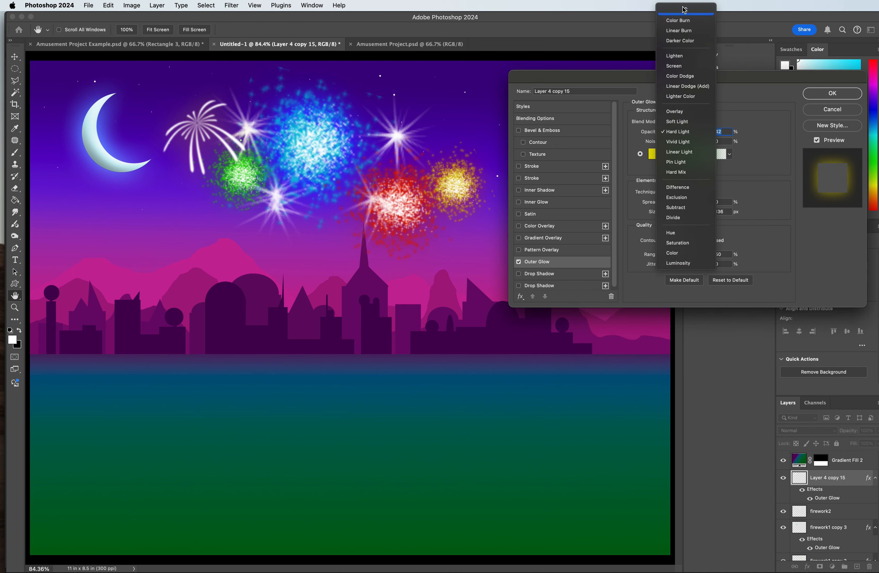
click(678, 17)
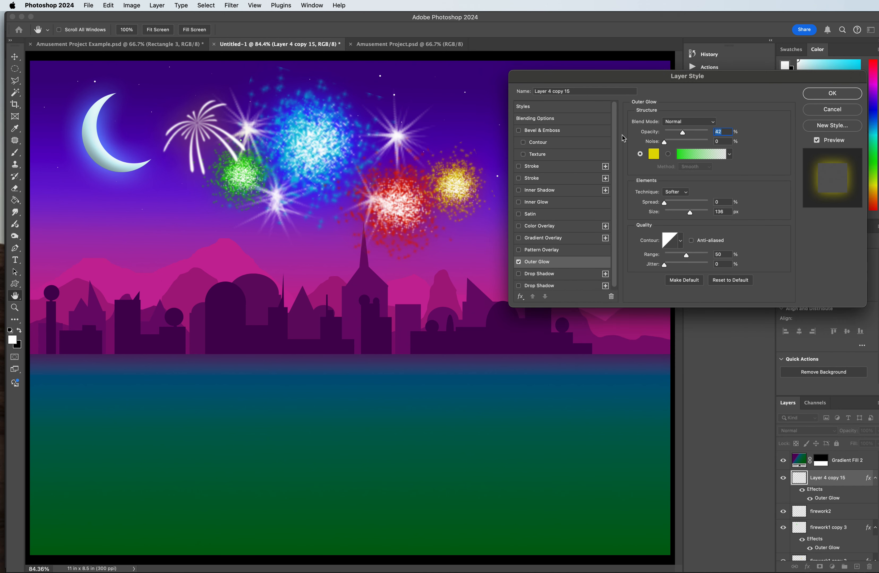
drag(682, 134, 730, 133)
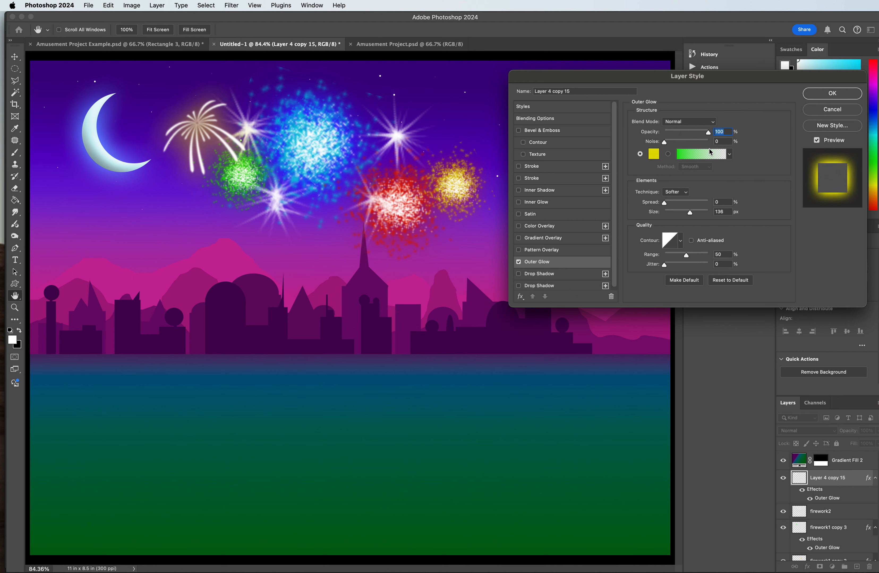
drag(692, 216, 682, 217)
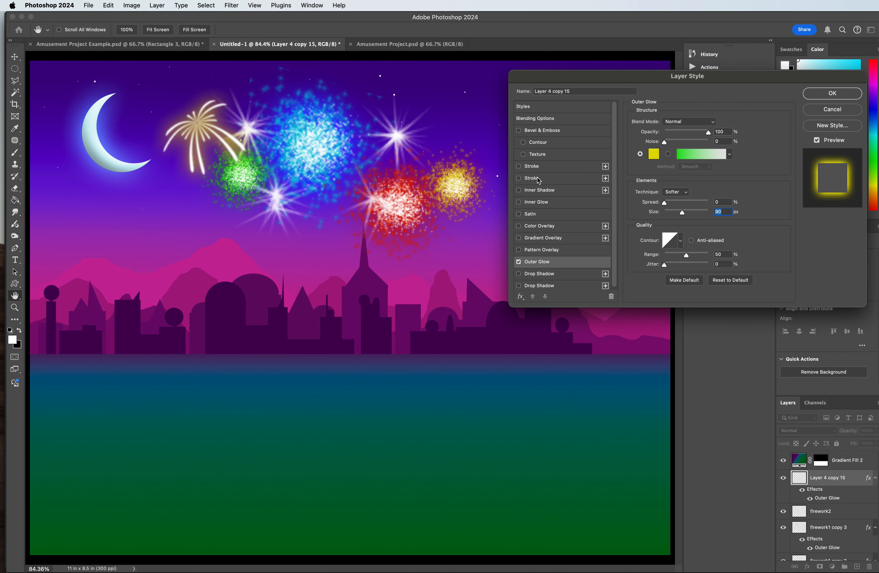
Step: Add a Color Overlay to the drooping firework layer and set its colour to pale yellow ffecab
click(539, 226)
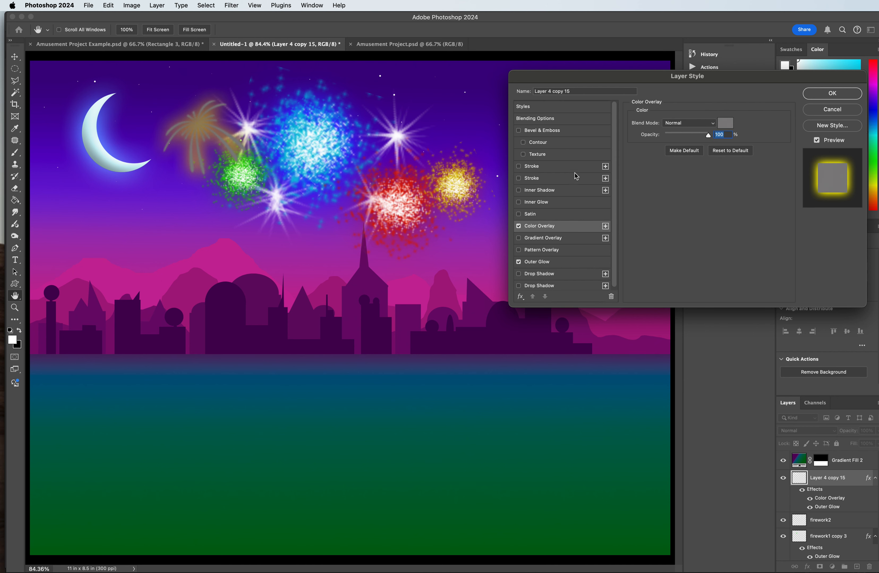
click(725, 123)
drag(715, 406, 715, 430)
drag(680, 338, 661, 329)
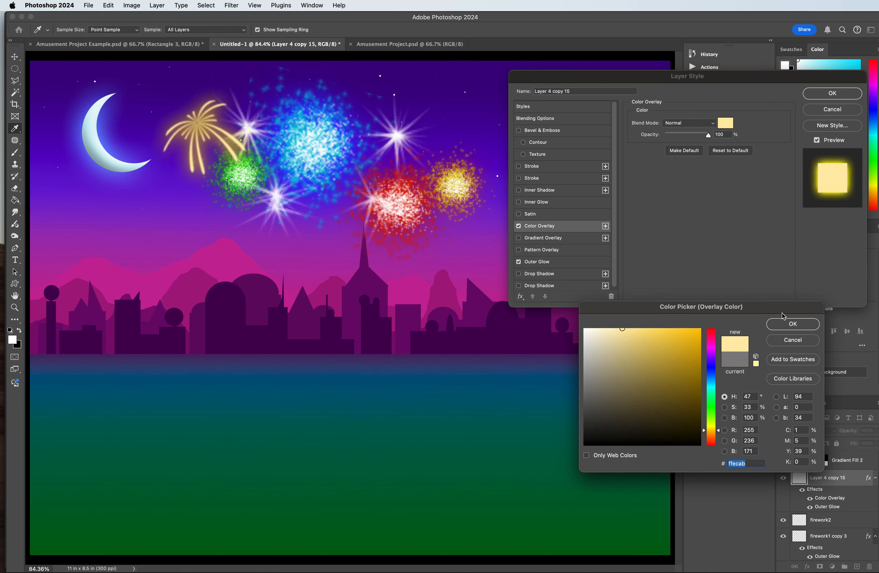
click(793, 323)
click(567, 225)
click(724, 124)
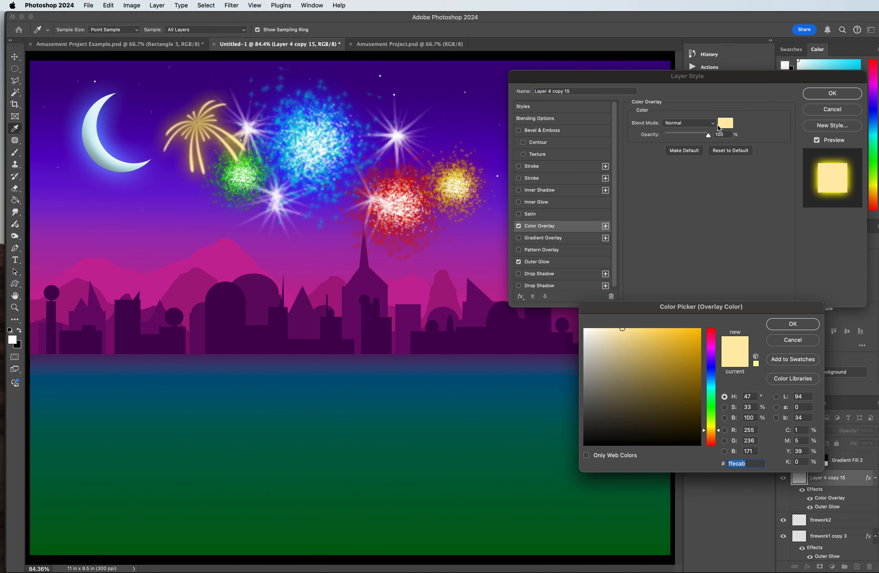
click(799, 325)
Step: Try the Dissolve, Darken, Lighten, Overlay and Hard Light blend modes on the Color Overlay
click(544, 262)
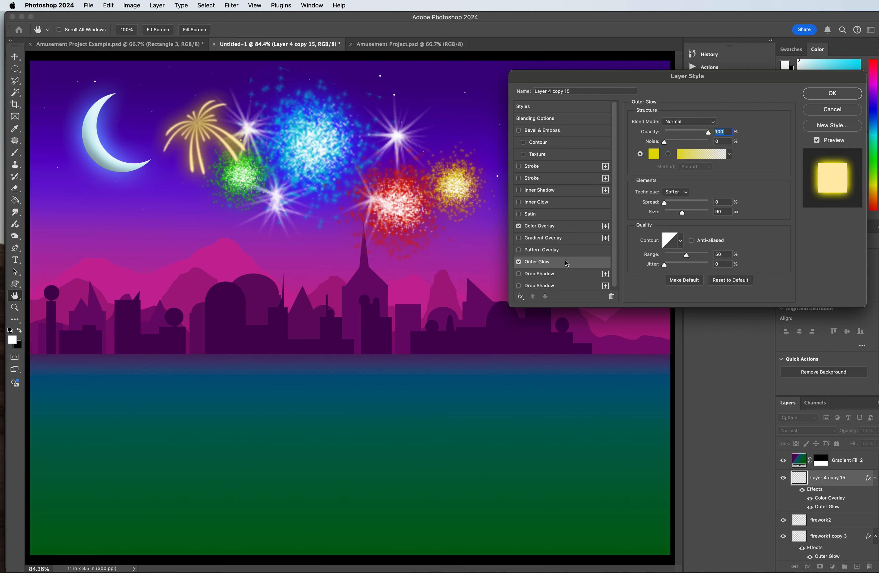
click(676, 122)
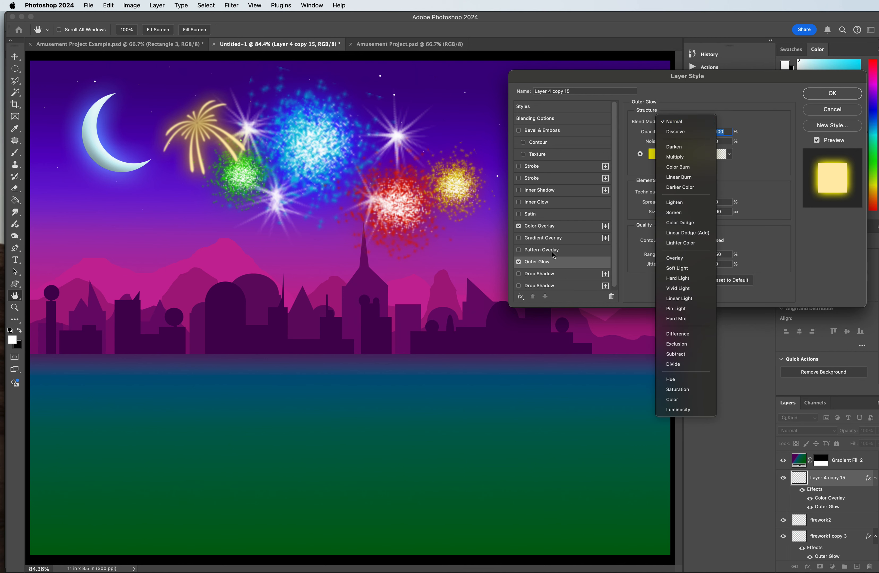
click(547, 230)
click(545, 226)
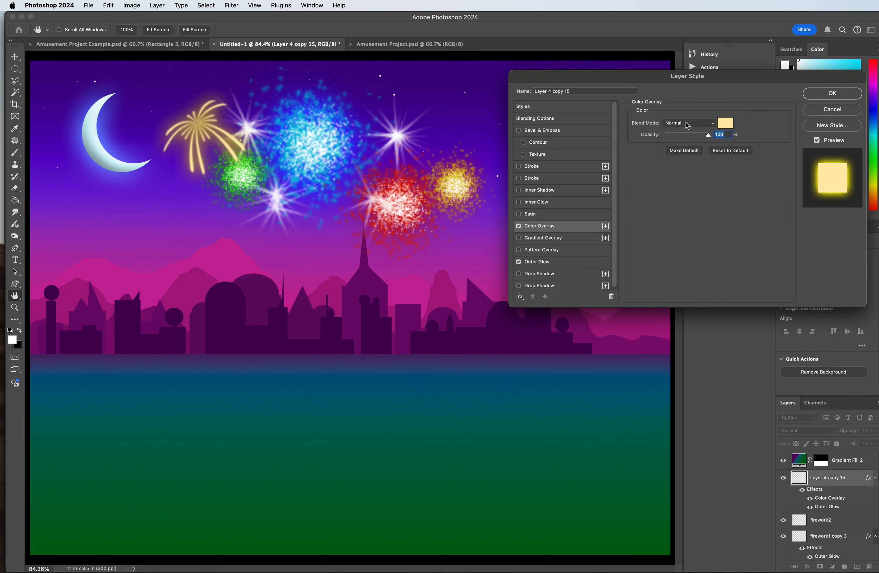
click(687, 125)
click(685, 135)
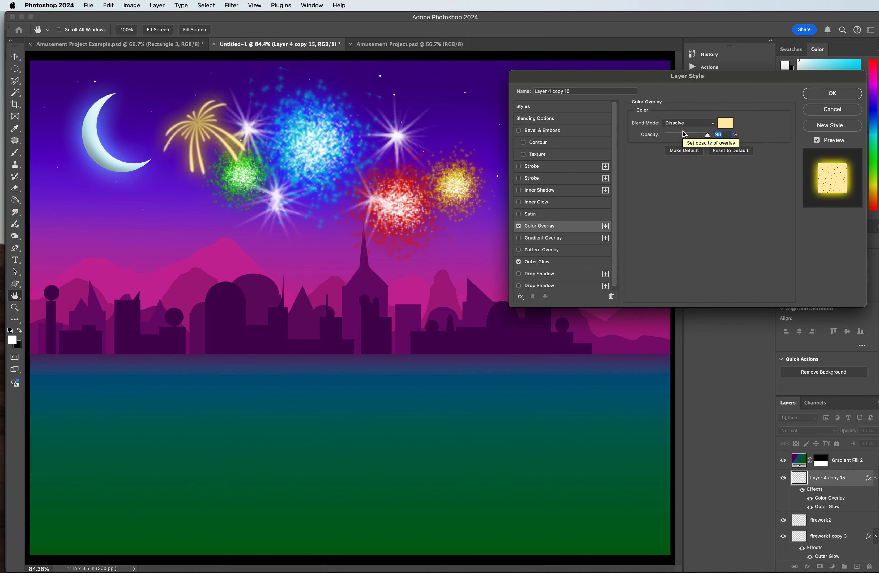
click(684, 124)
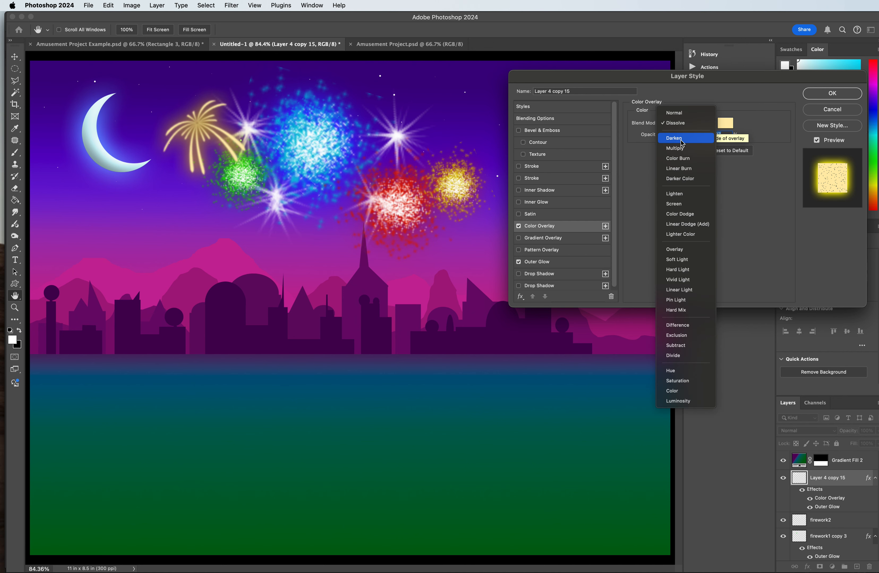
click(683, 137)
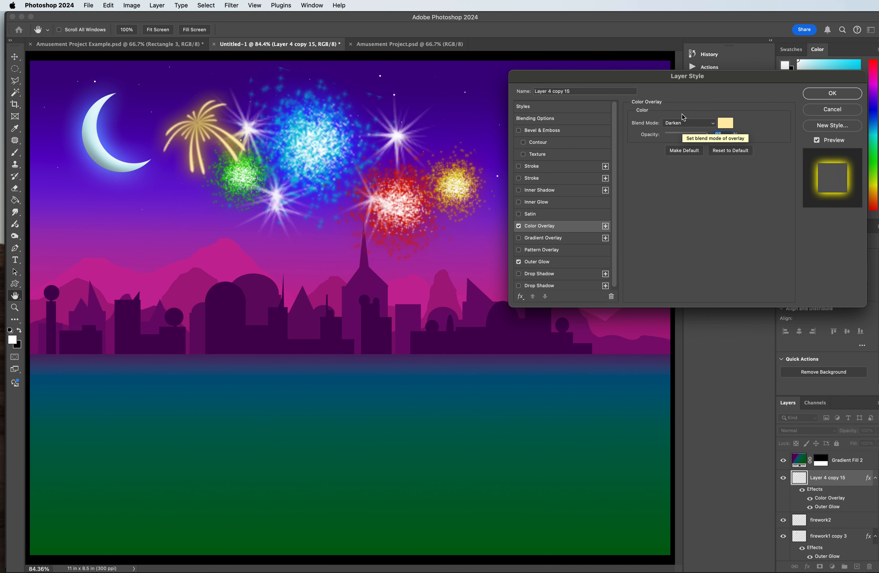
click(683, 123)
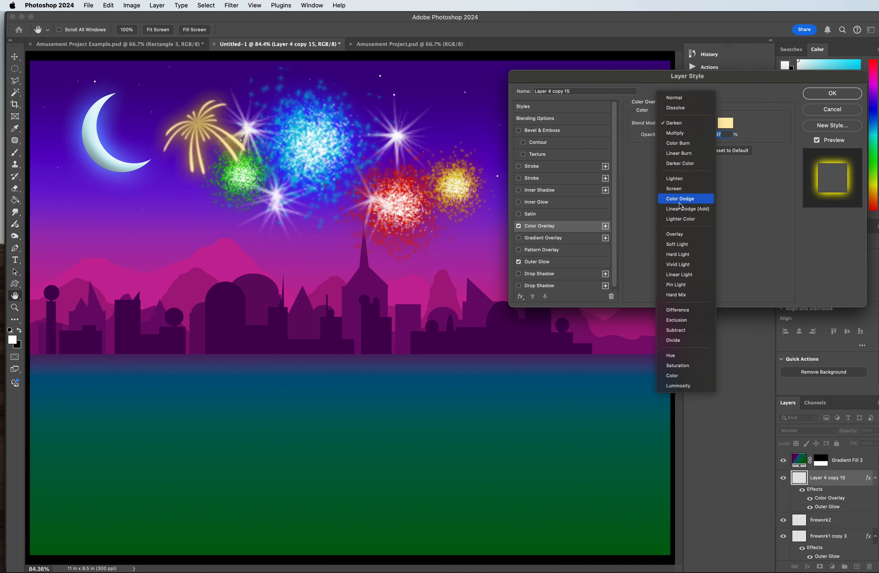
click(678, 178)
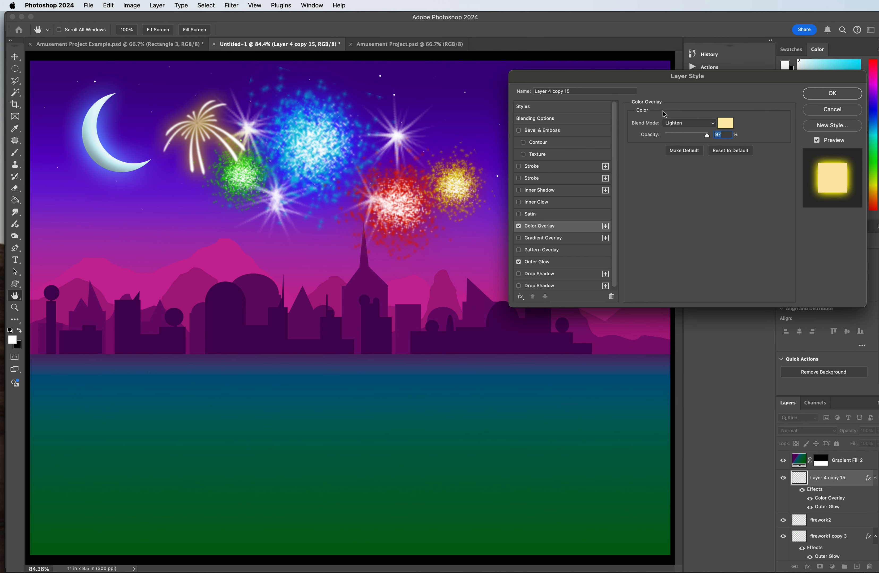
click(681, 127)
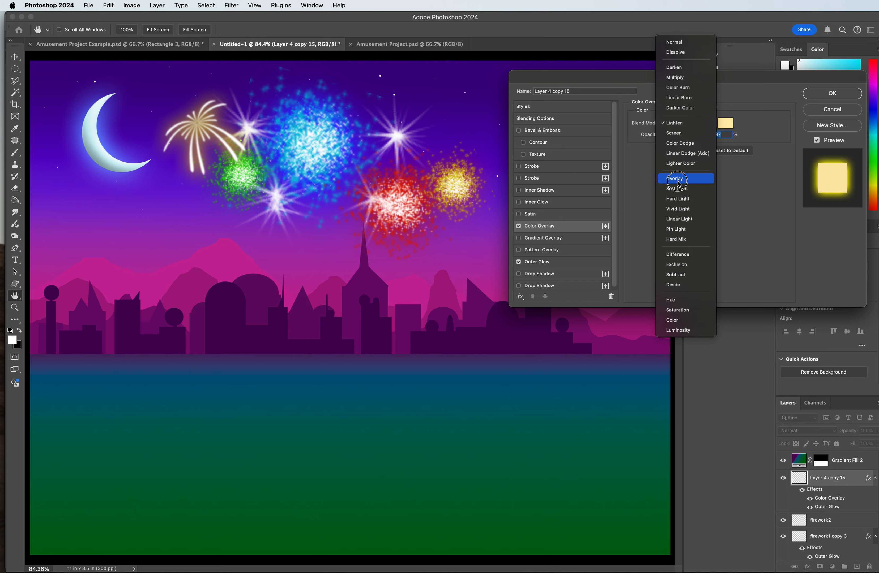
click(676, 176)
click(678, 121)
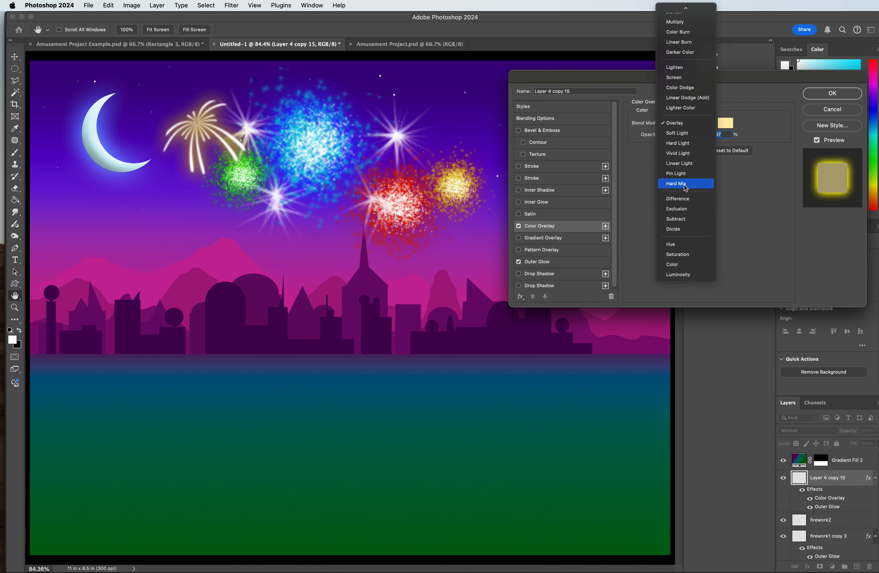
click(680, 141)
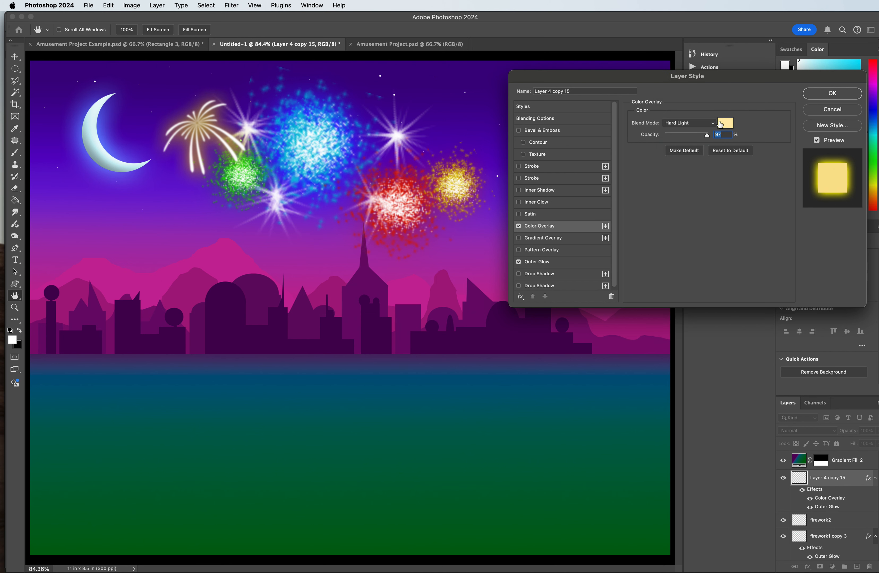
Step: Change the Color Overlay's colour to bright yellow ffea00
click(724, 123)
click(700, 329)
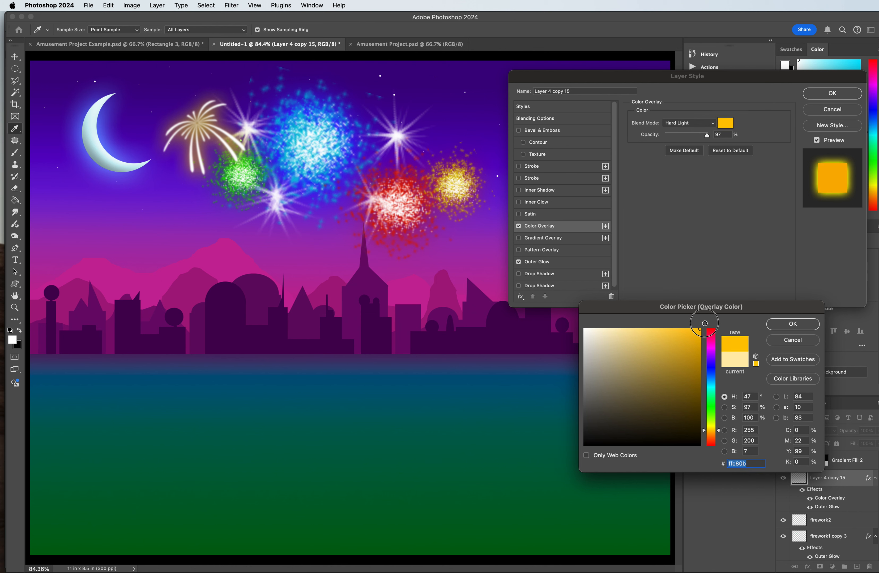
drag(712, 432, 714, 430)
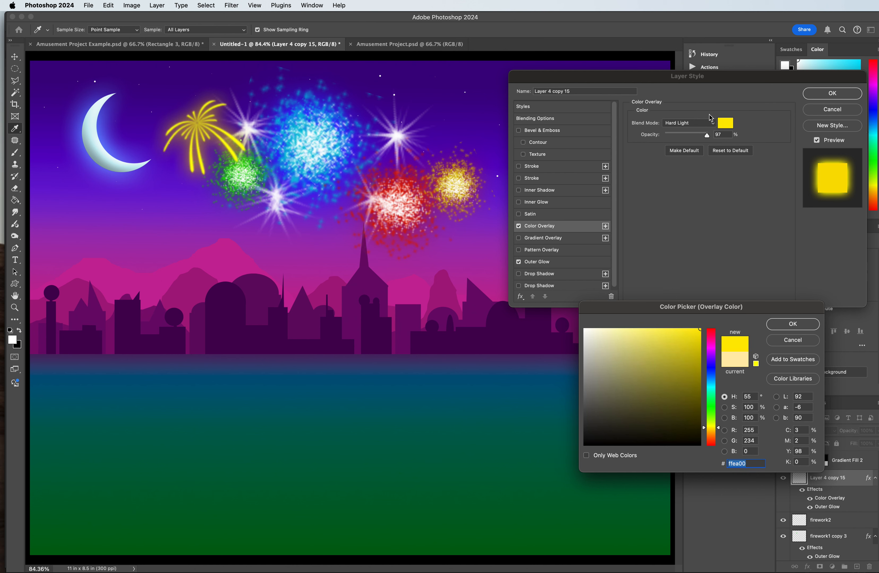
click(780, 325)
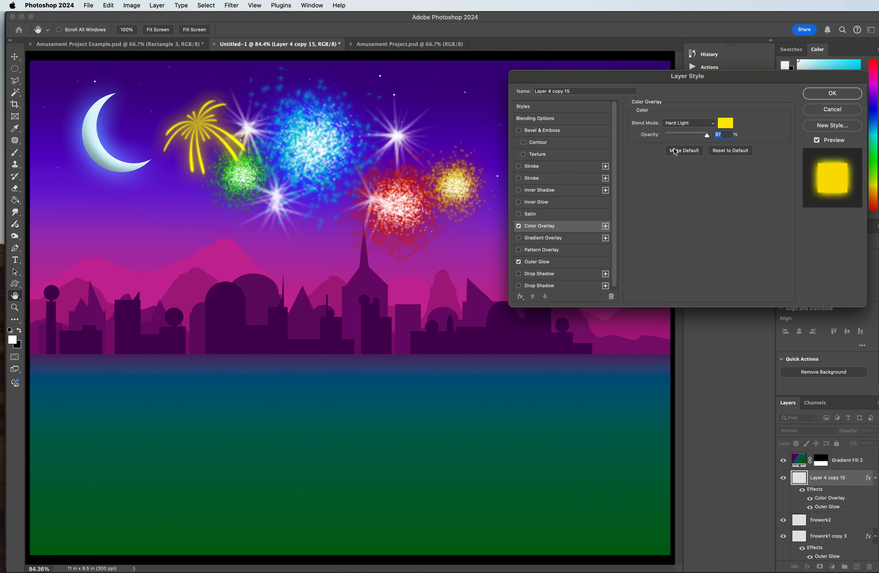
Step: Try Vivid Light, Linear Light and Pin Light as the Color Overlay's blend mode, and go back to Hard Light
click(681, 124)
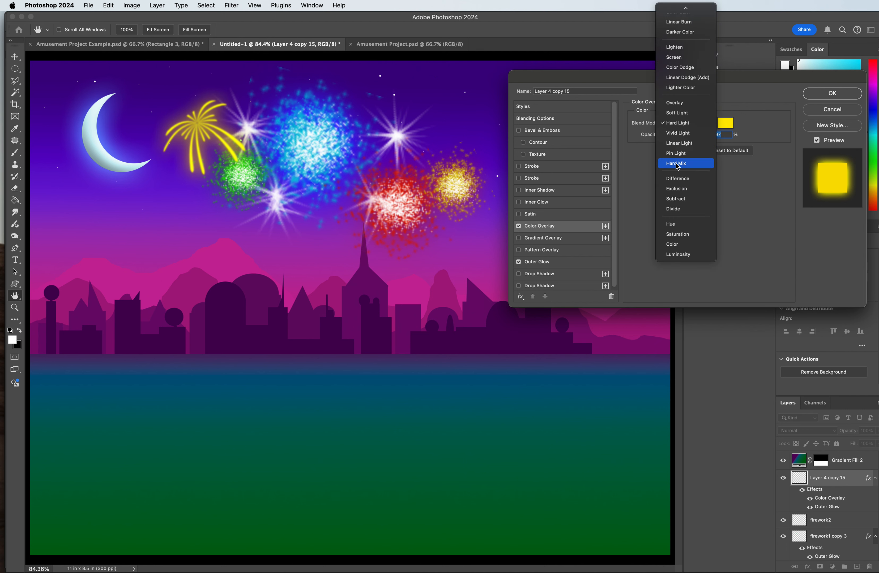
click(675, 136)
click(677, 129)
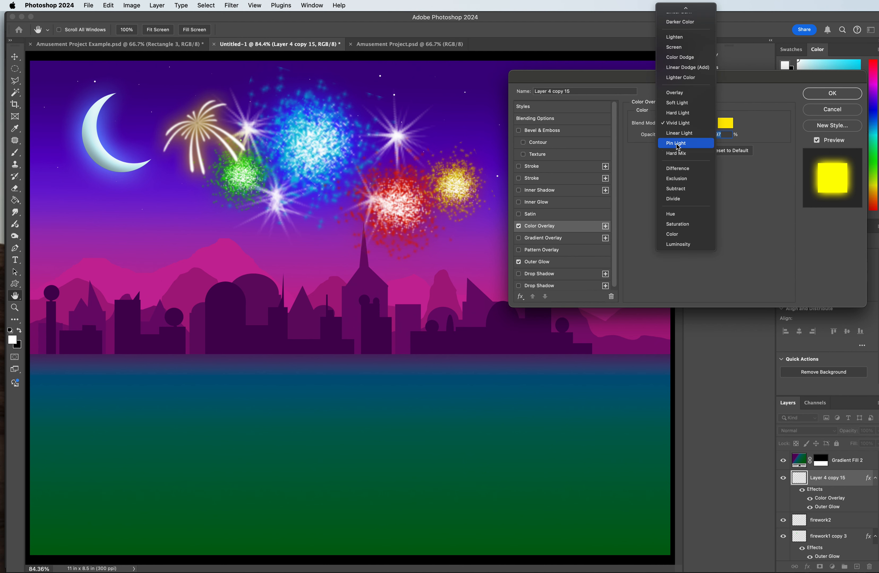
click(678, 138)
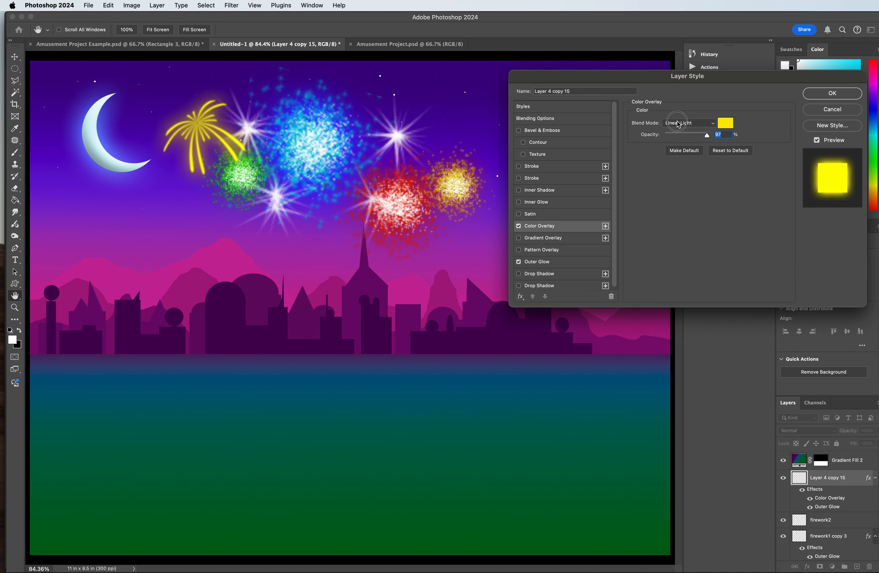
click(678, 125)
click(681, 140)
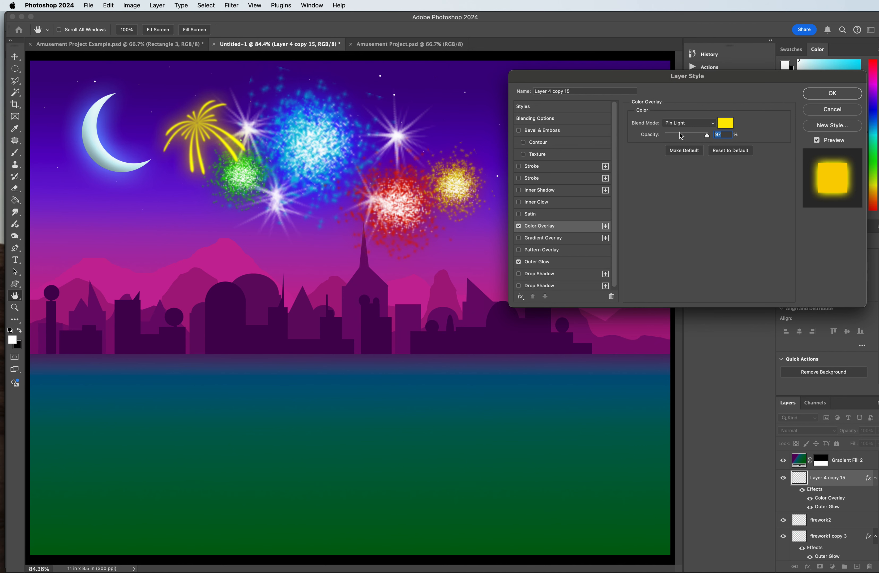
click(682, 124)
click(677, 94)
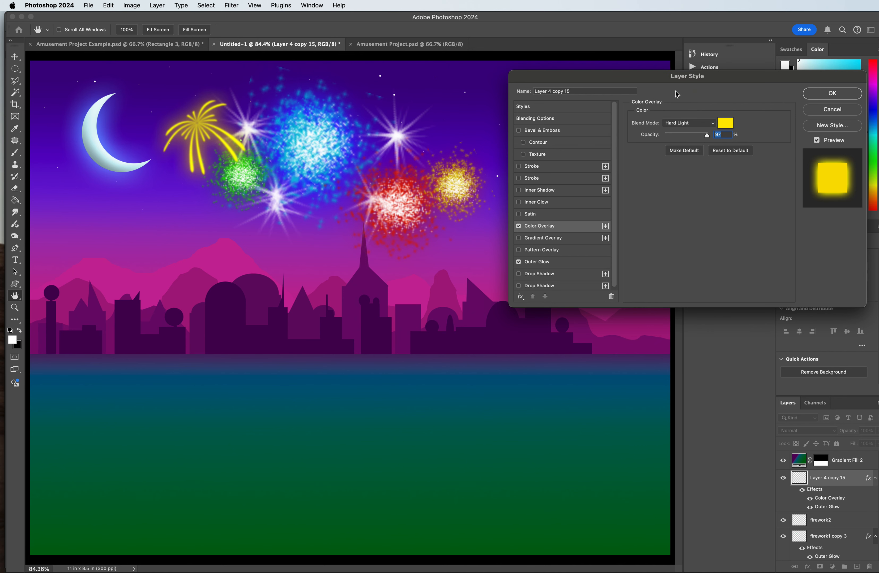
Step: Try the Soft Light, Overlay and Lighten blend modes on the bright yellow Color Overlay
click(680, 123)
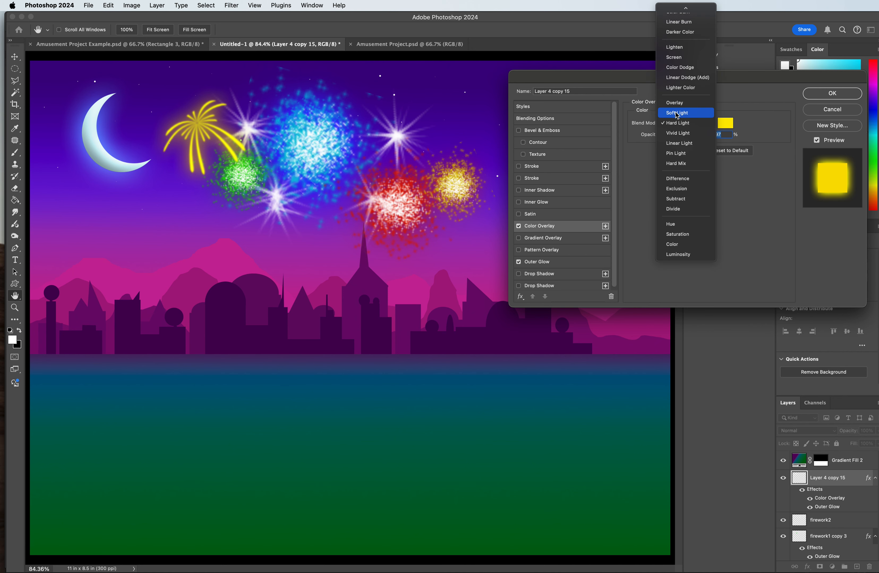
click(676, 115)
click(678, 122)
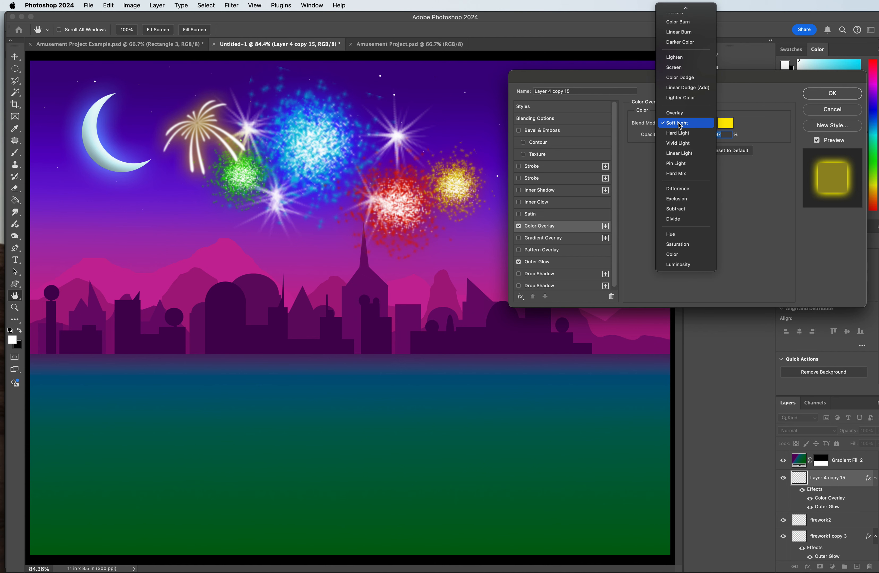
click(676, 115)
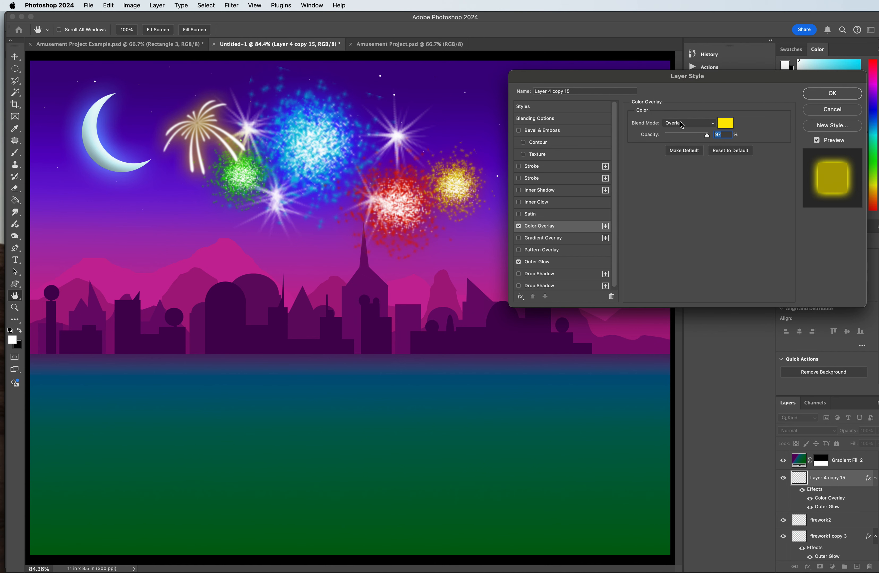
click(680, 124)
click(678, 84)
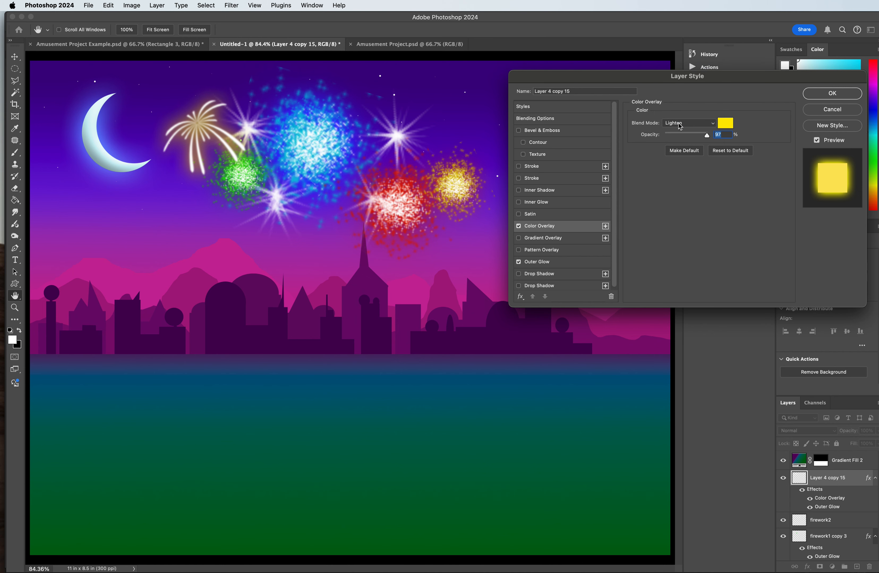
Step: Set the Color Overlay to Color Burn, lower its opacity, and apply the layer style
click(680, 125)
click(680, 91)
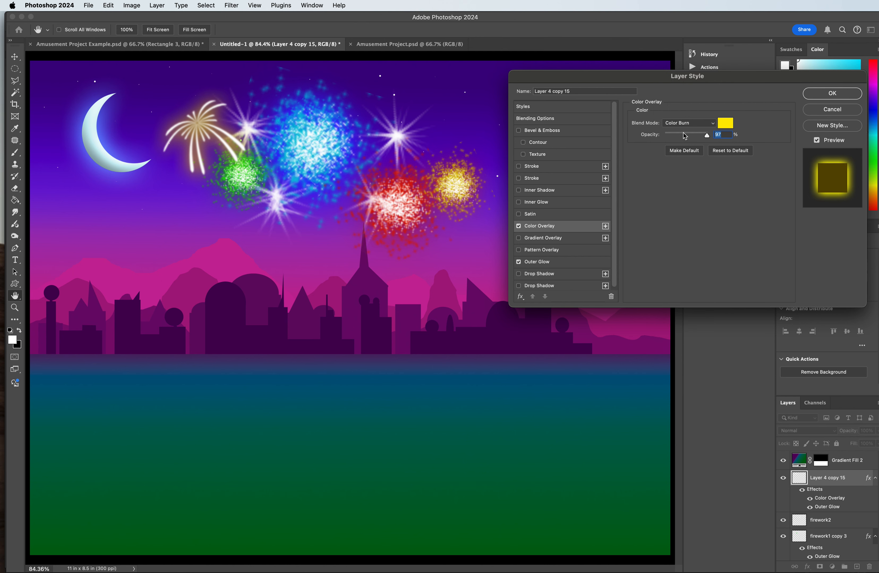
drag(707, 135, 695, 135)
click(833, 93)
Step: Duplicate the drooping firework, rotate the copy about 54° and place it over the upper part of the blue burst
key(v)
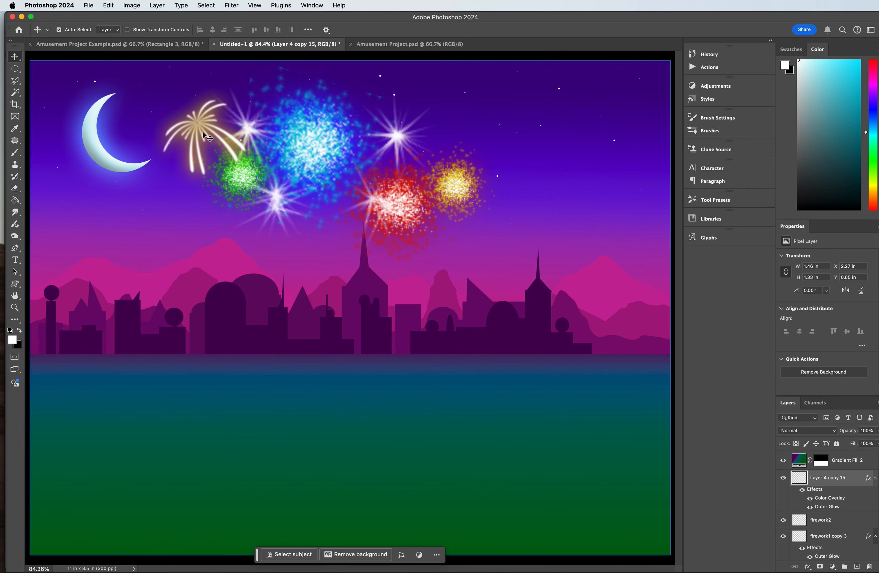
drag(199, 125, 447, 126)
key(super+t)
drag(499, 93, 516, 147)
drag(447, 124, 328, 108)
drag(341, 145, 337, 207)
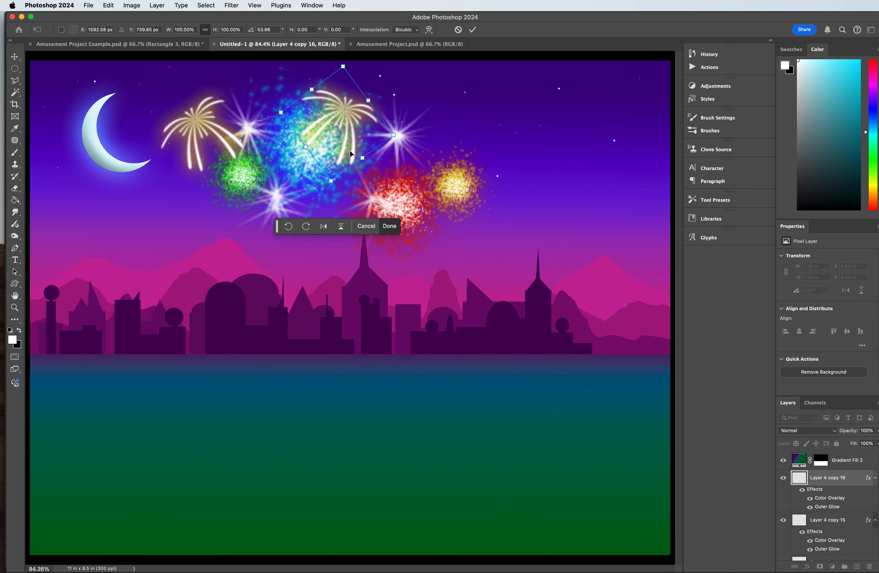
key(Return)
Step: Duplicate the rotated firework, shrink the copy to about 0.68 in wide below the yellow burst, and nudge the firework beside the moon down slightly
drag(341, 151, 329, 244)
key(super+t)
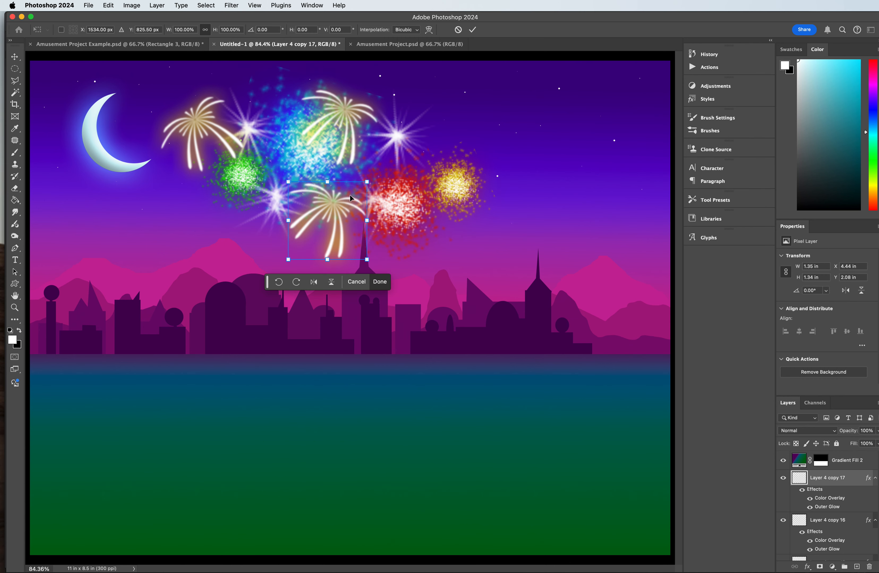
drag(367, 182, 441, 227)
key(Return)
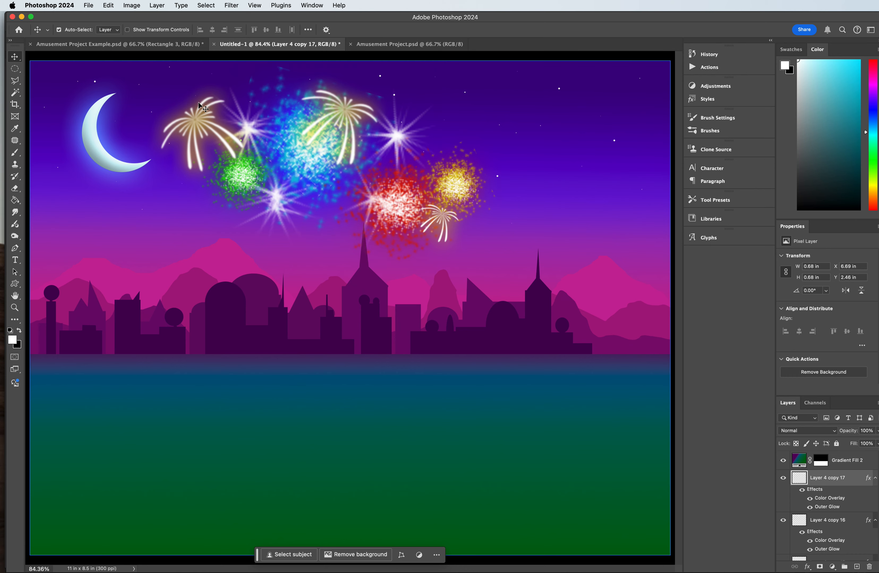
mouse_move(193, 119)
mouse_down()
mouse_move(201, 123)
mouse_move(187, 131)
mouse_move(197, 130)
mouse_up()
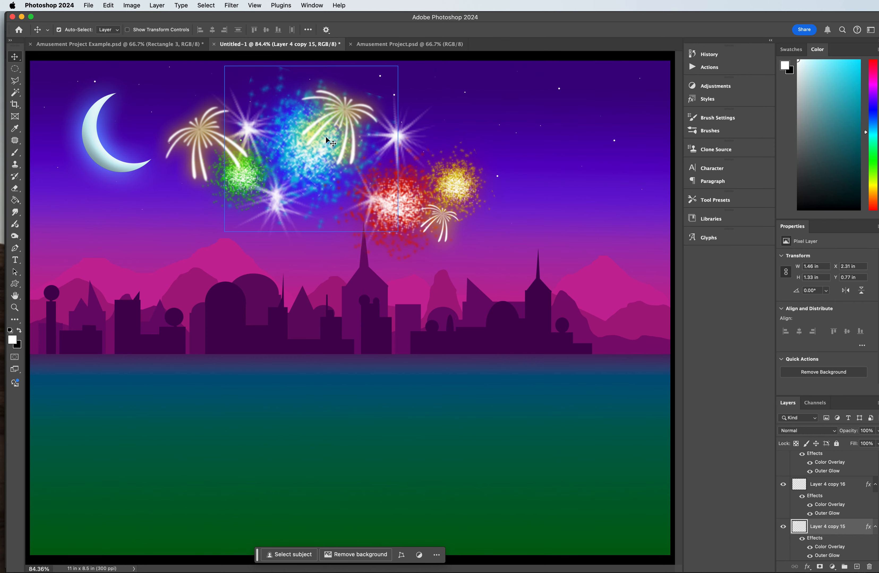
click(834, 476)
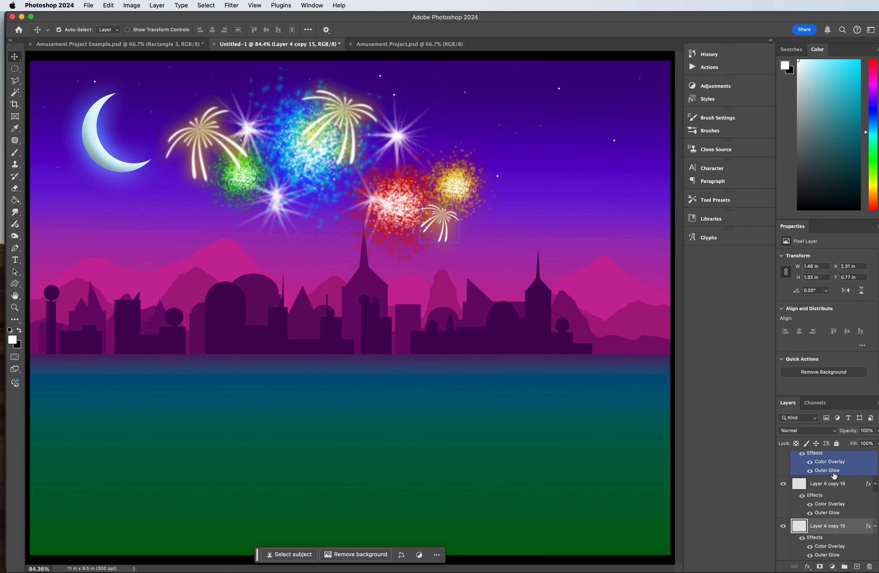
scroll(833, 480, up, 2)
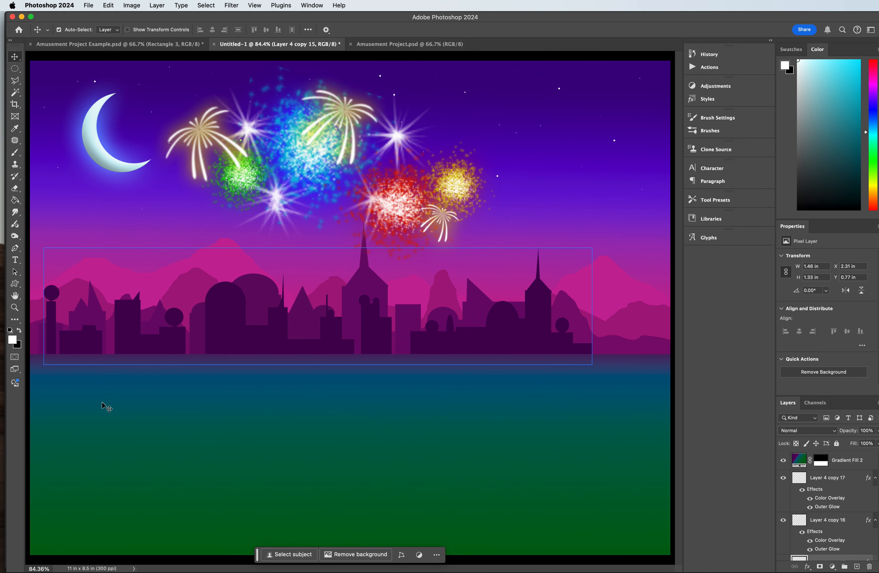
click(820, 477)
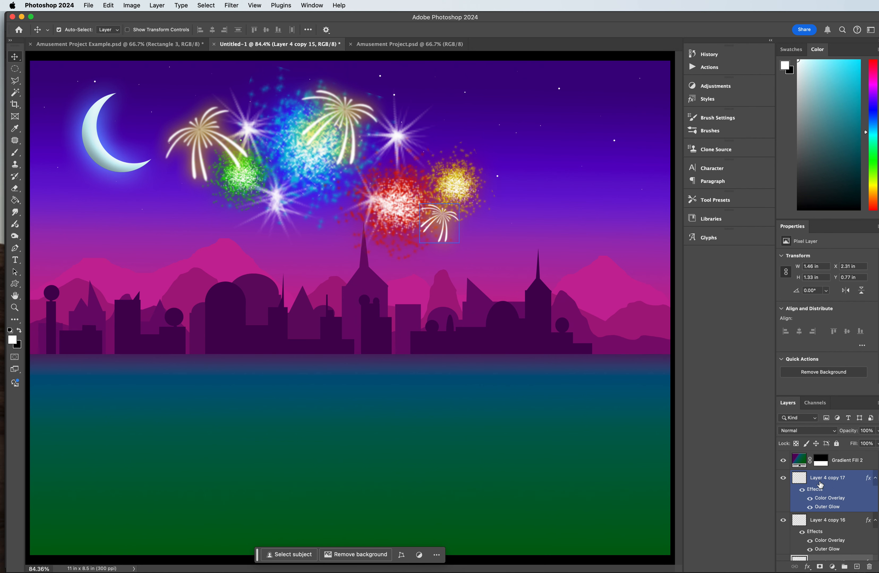
click(578, 414)
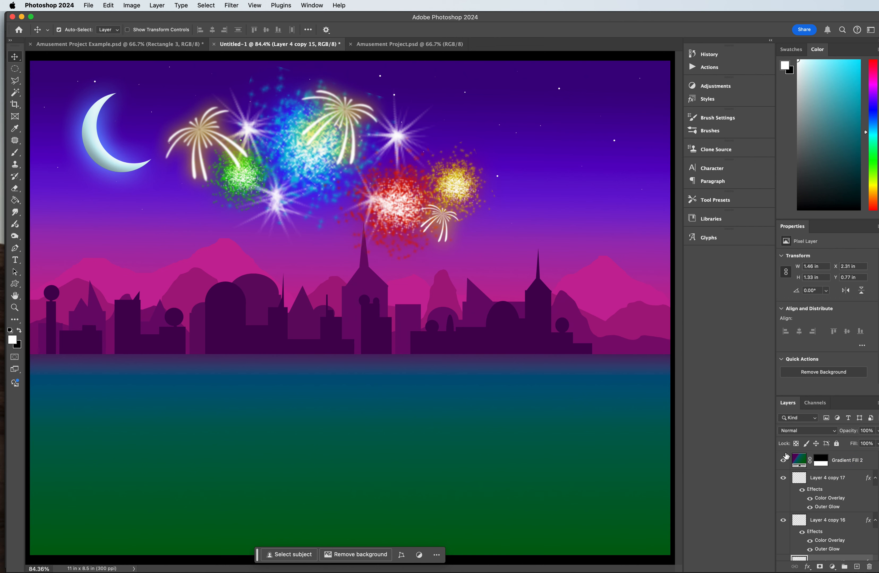
Step: Select the Gradient Fill 2 layer and set the Pen tool's shape stroke width to 30 px
click(826, 462)
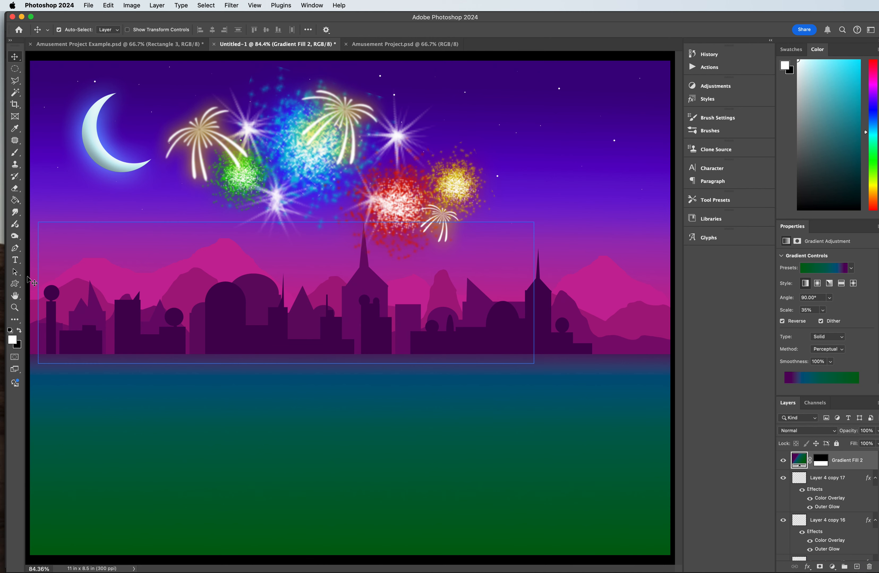
click(15, 248)
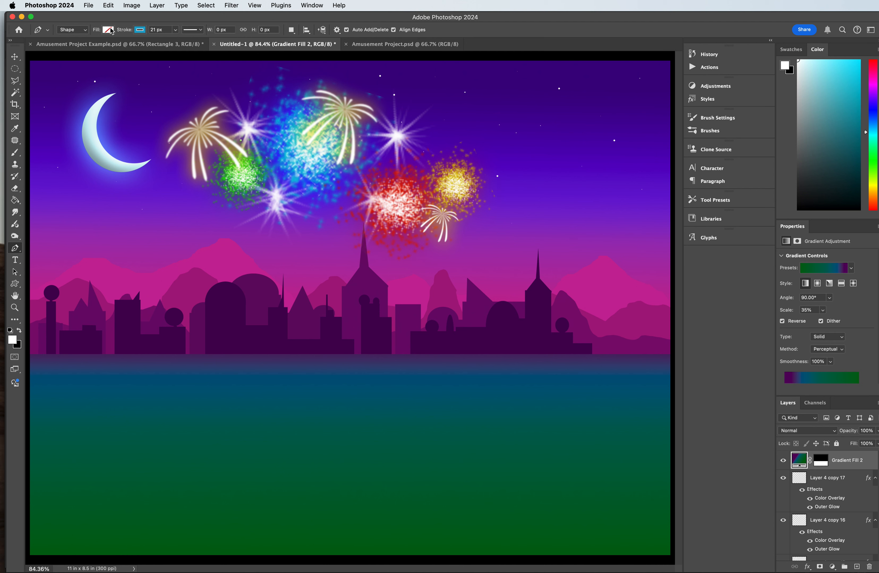
click(78, 30)
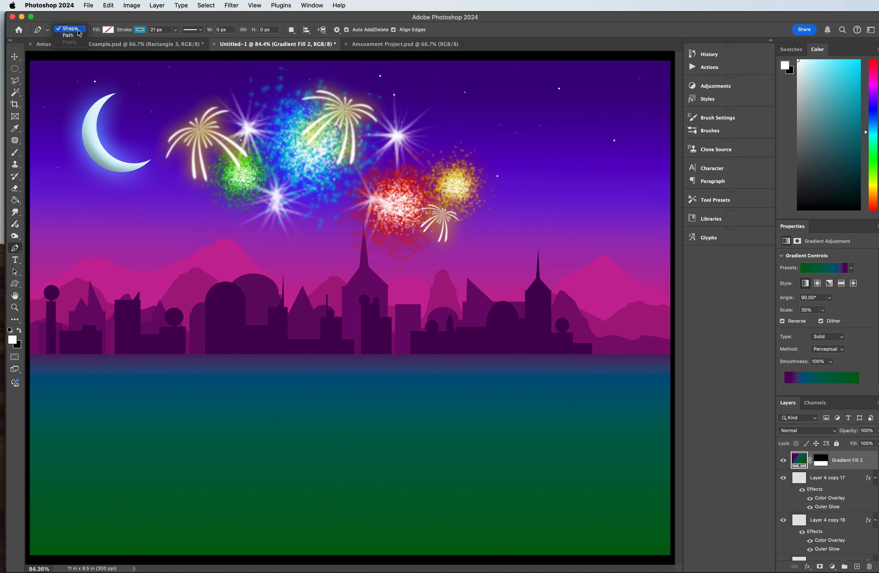
click(78, 30)
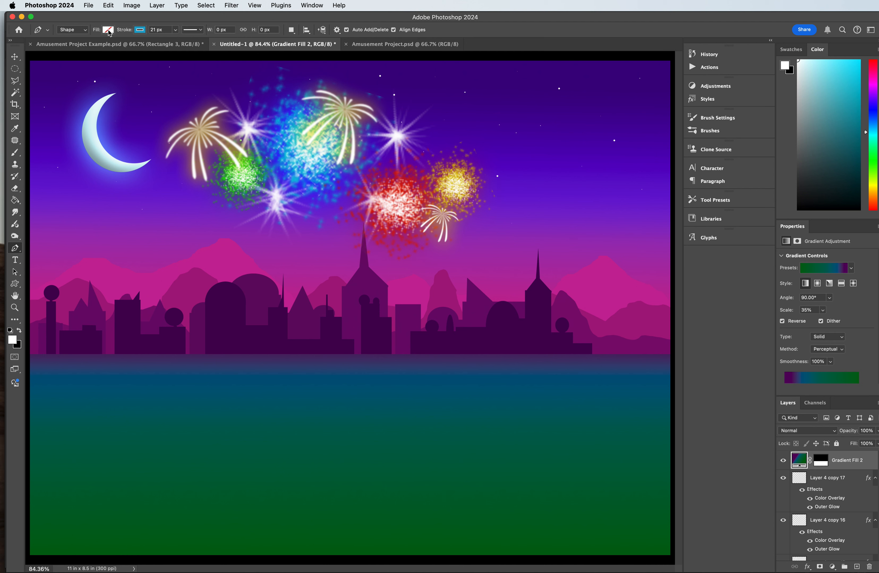
click(140, 30)
click(140, 30)
click(158, 30)
text(30)
Step: Draw a straight line about 678 px wide across the water and a separate two-segment angled line below it
click(272, 398)
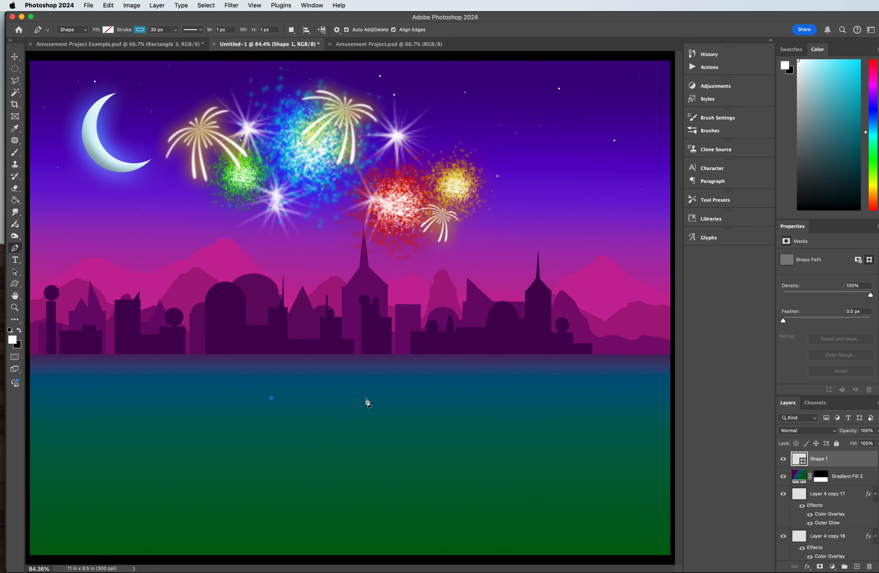
click(403, 400)
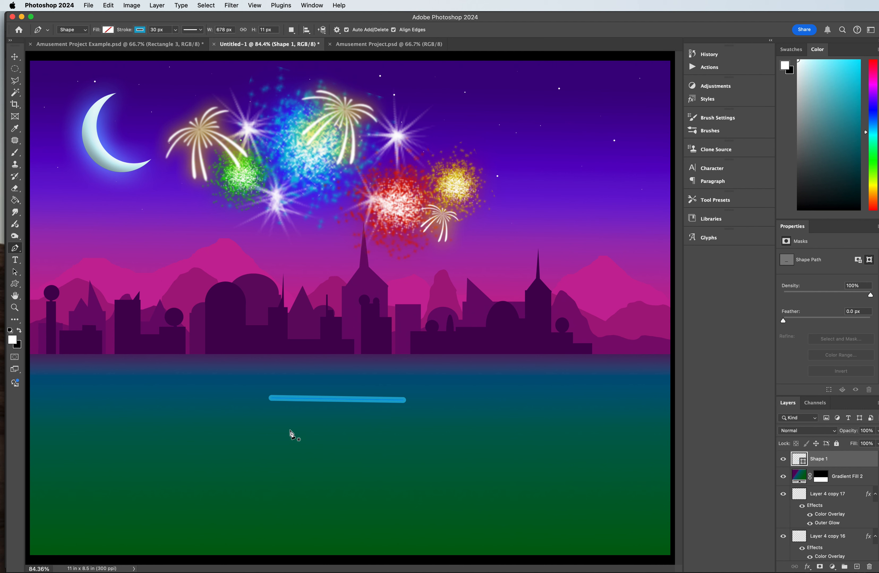
click(288, 445)
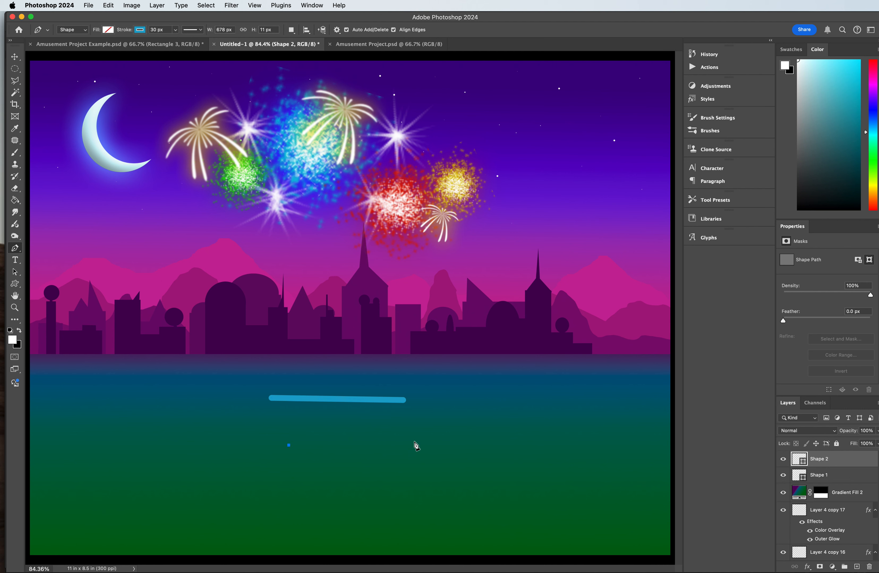
click(406, 431)
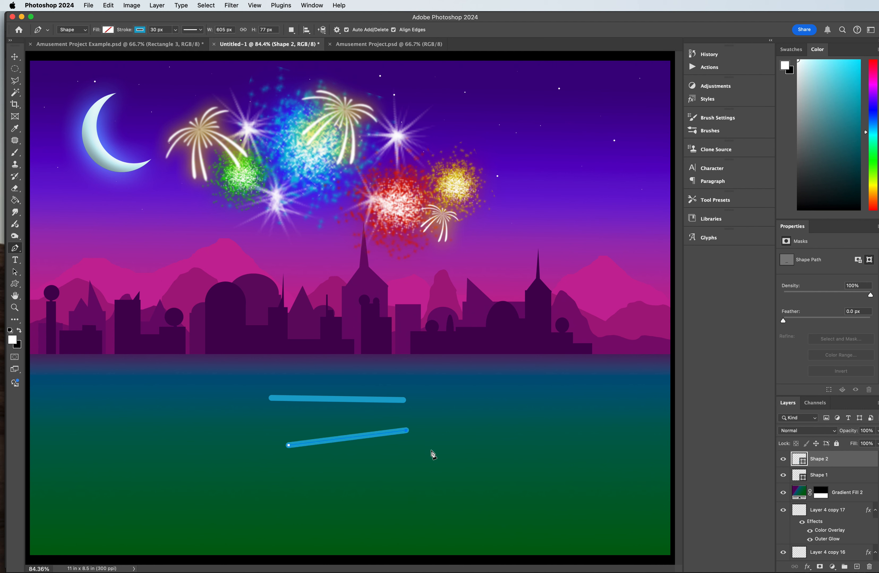
click(471, 476)
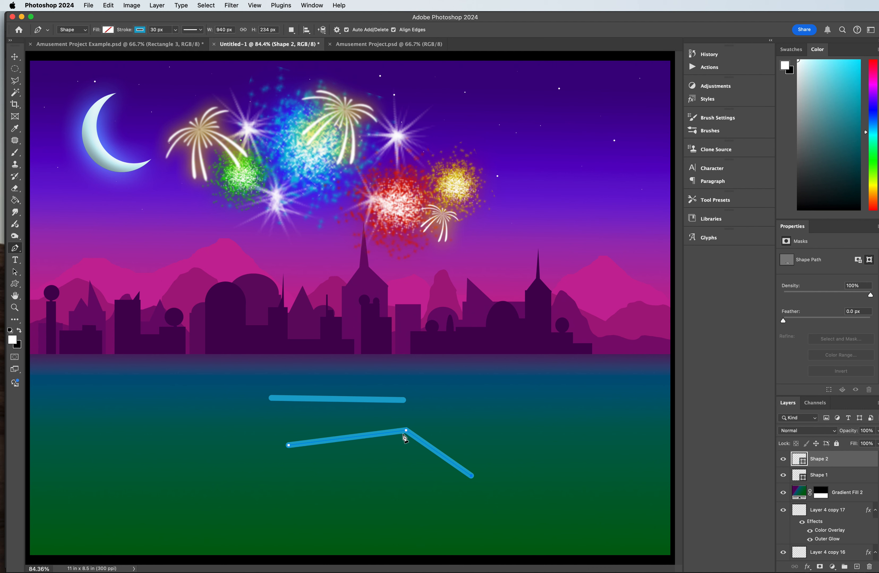
Step: Undo the angled line, and undo a trial segment added to the end of the straight line
key(super+z)
key(super+z)
key(super+z)
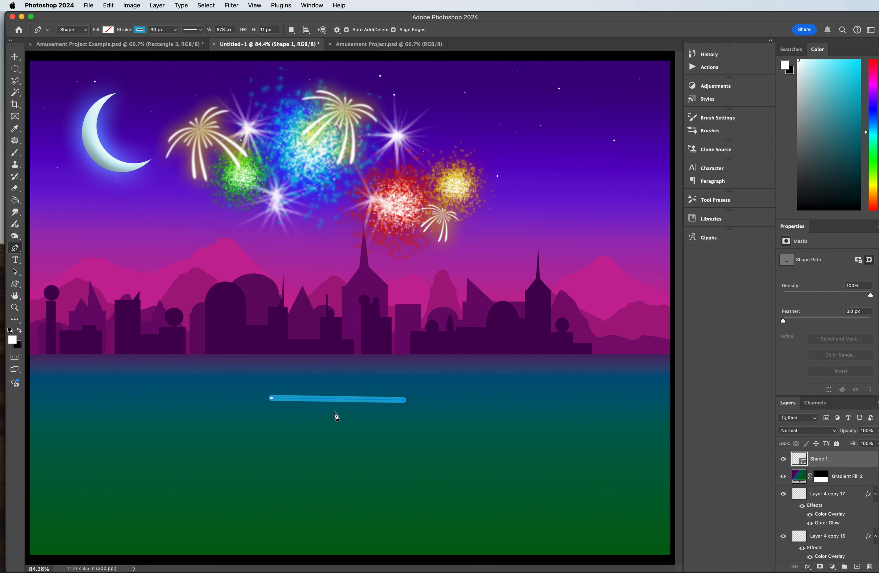
click(277, 438)
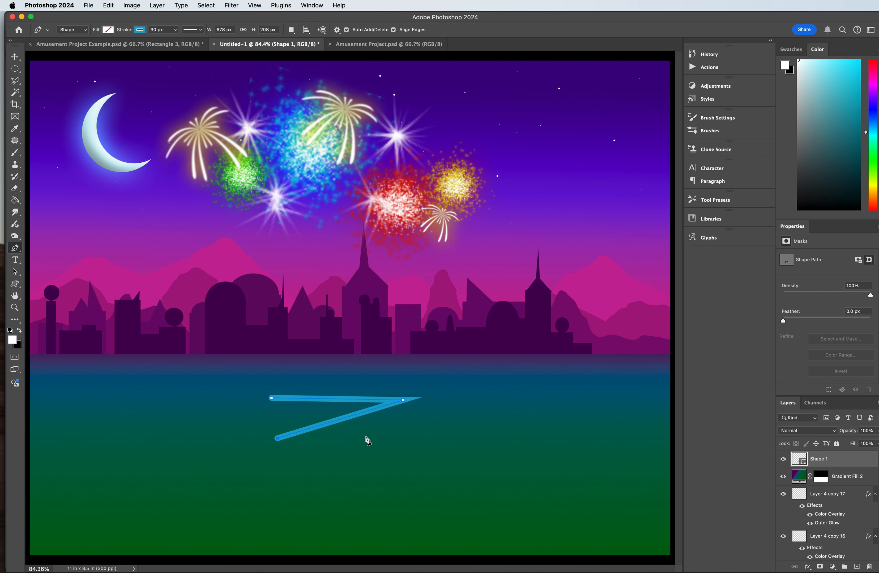
key(super+z)
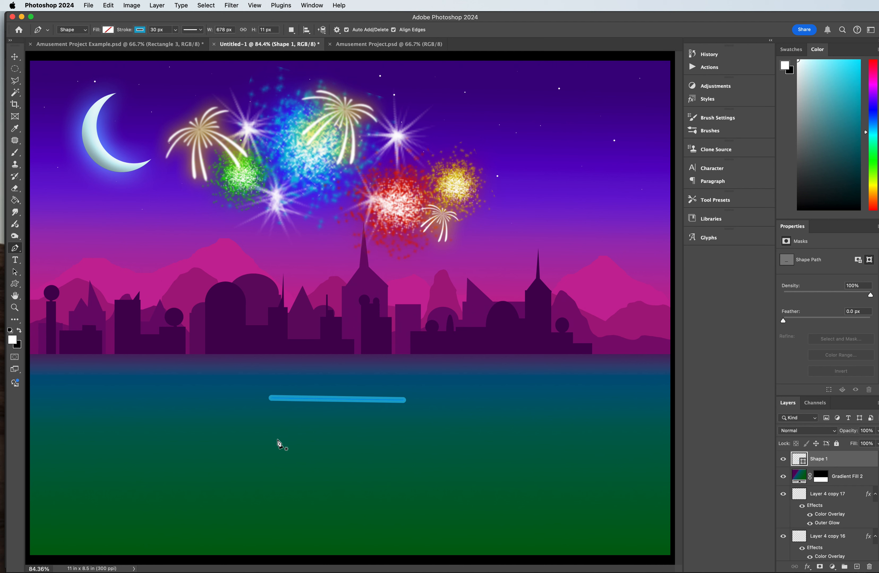
Step: Draw an upward arch about 647 px wide below the straight line and a mirrored downward arc about 653 px wide beneath it
click(278, 439)
drag(403, 443, 454, 512)
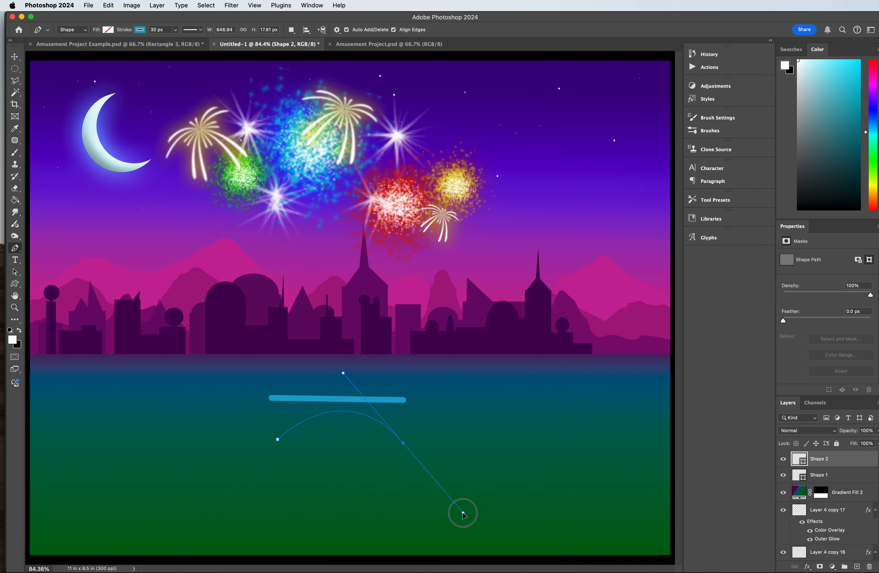
mouse_move(463, 514)
mouse_down()
mouse_move(474, 510)
mouse_move(467, 519)
mouse_up()
key(Escape)
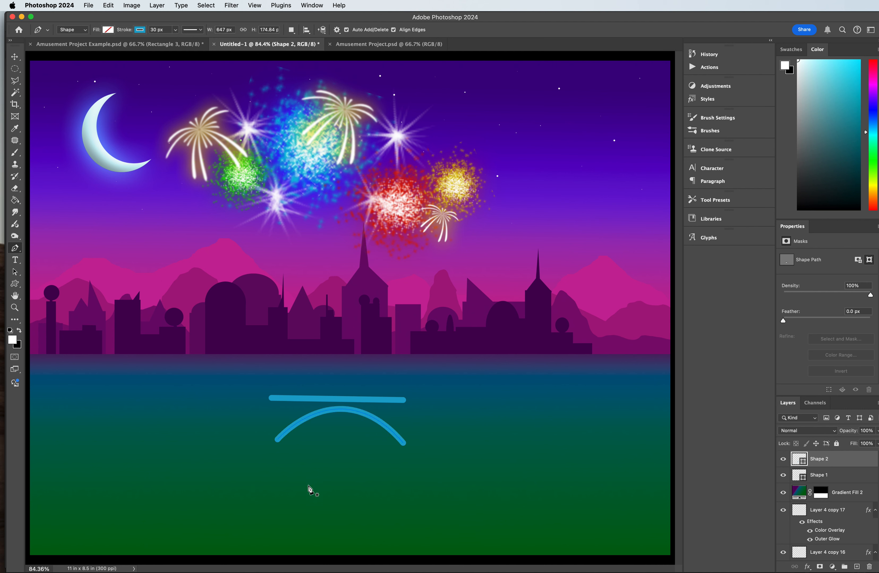
click(276, 473)
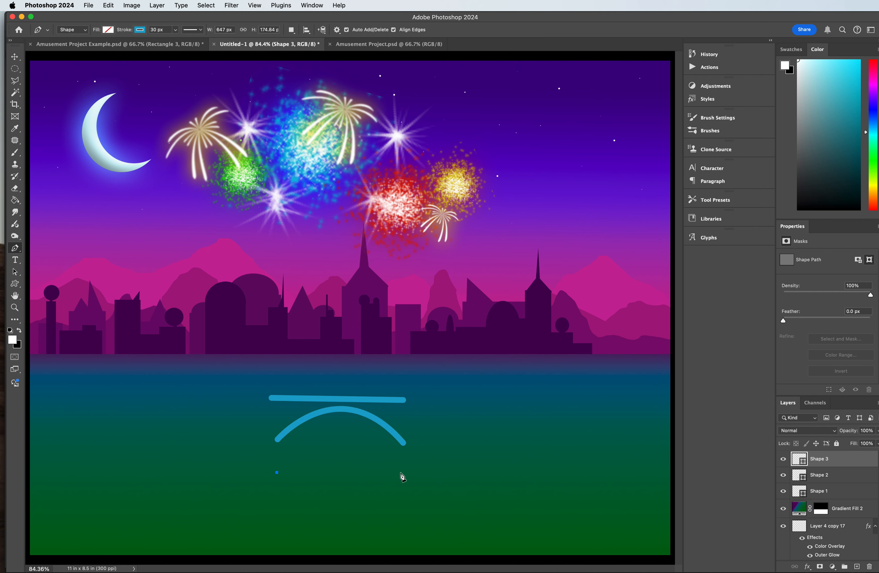
mouse_move(403, 478)
mouse_down()
mouse_move(451, 426)
mouse_move(489, 422)
mouse_move(478, 409)
mouse_up()
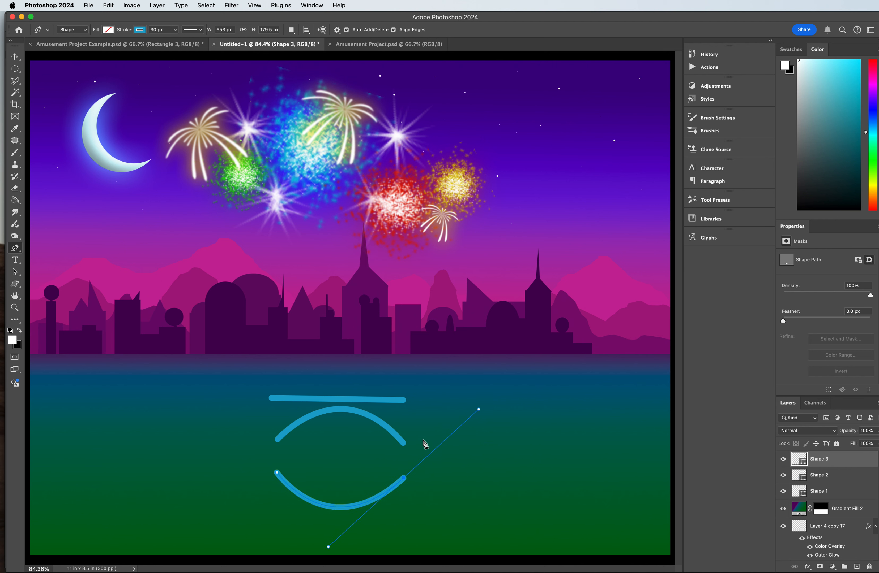
key(Escape)
Step: Delete the straight line and both curved practice shapes from the water
click(818, 492)
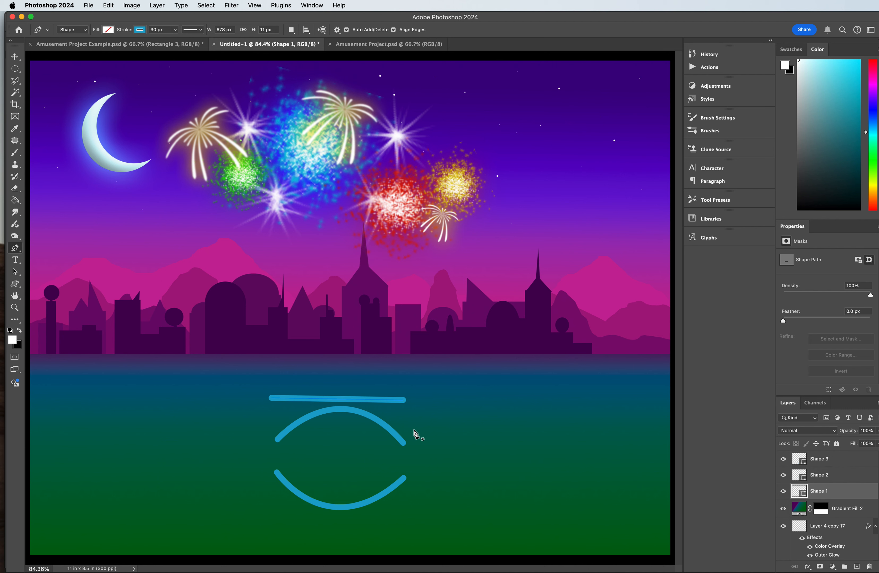
key(BackSpace)
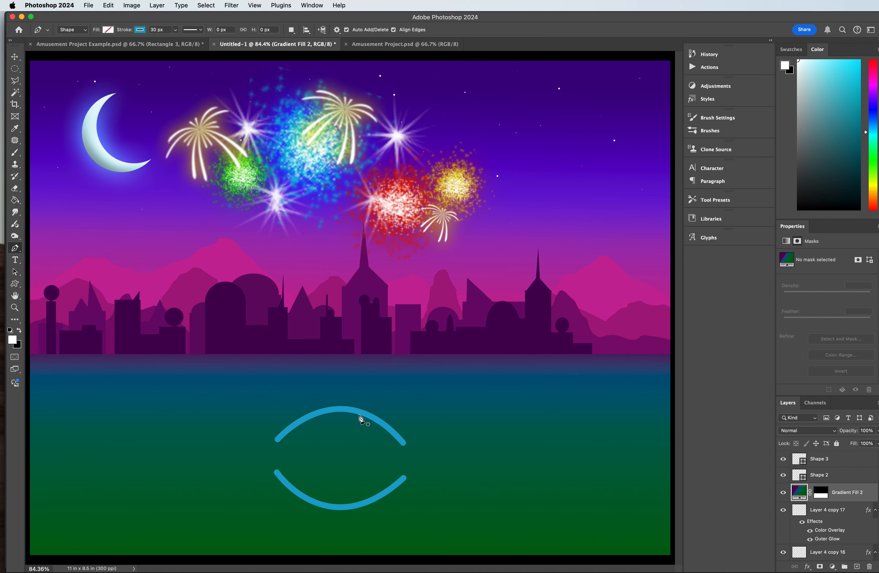
click(15, 57)
click(827, 475)
click(828, 464)
key(BackSpace)
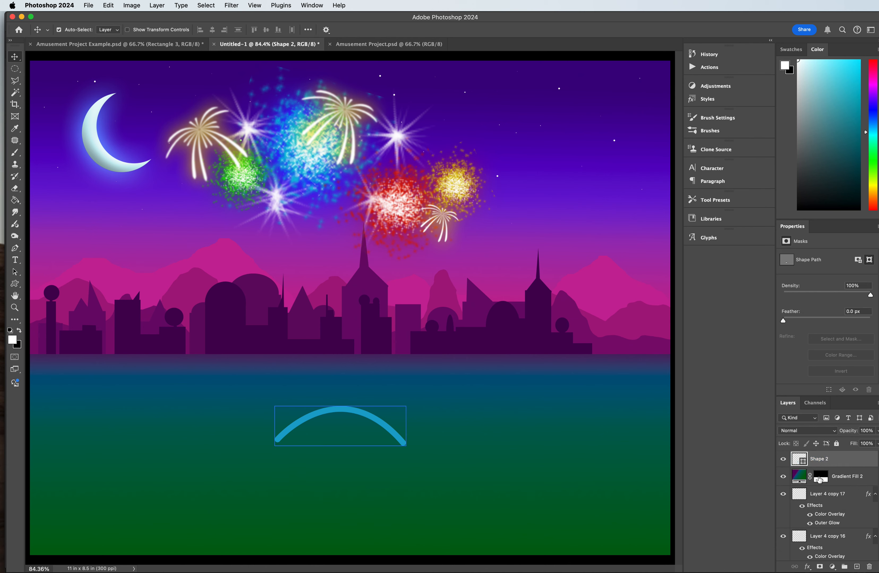
key(BackSpace)
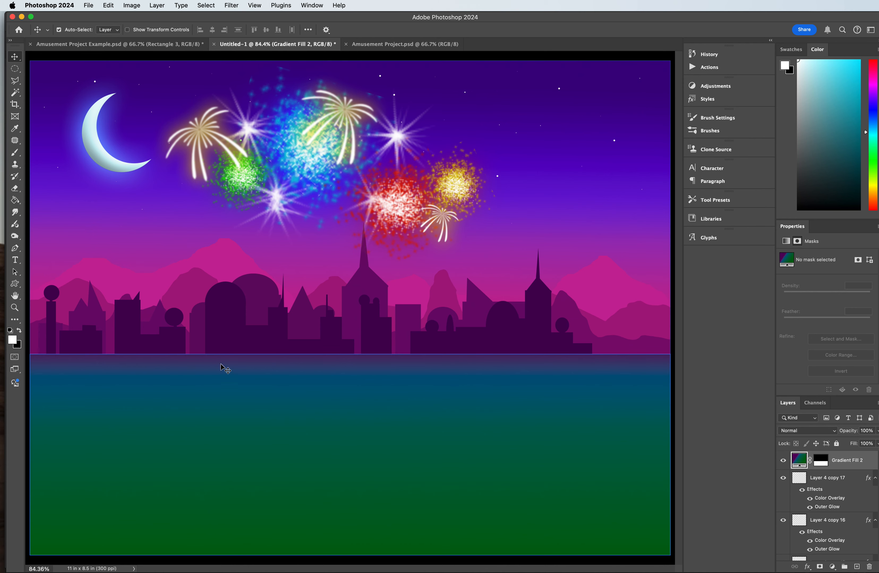
Step: Start a new Pen track with a flat run about 547 px long near the waterline, curving upward into a straight climb over the city
click(15, 247)
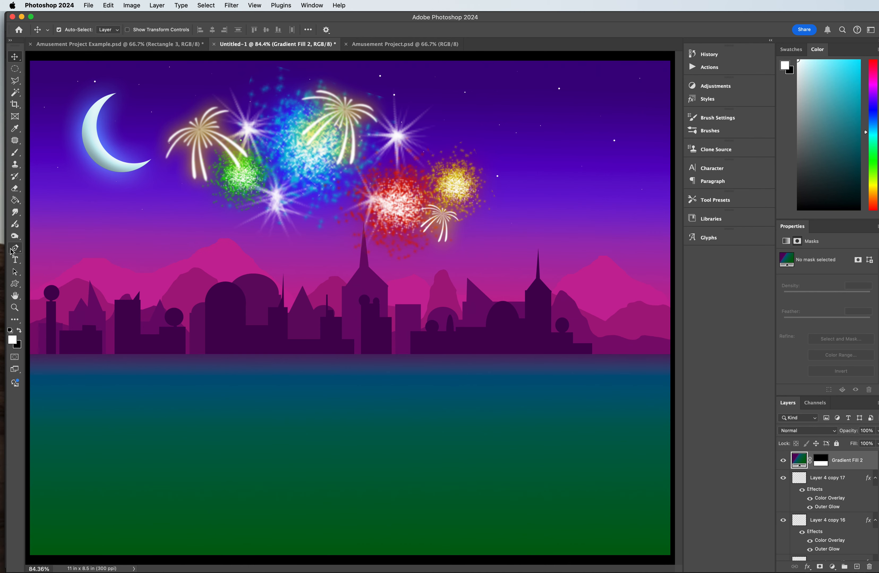
click(194, 371)
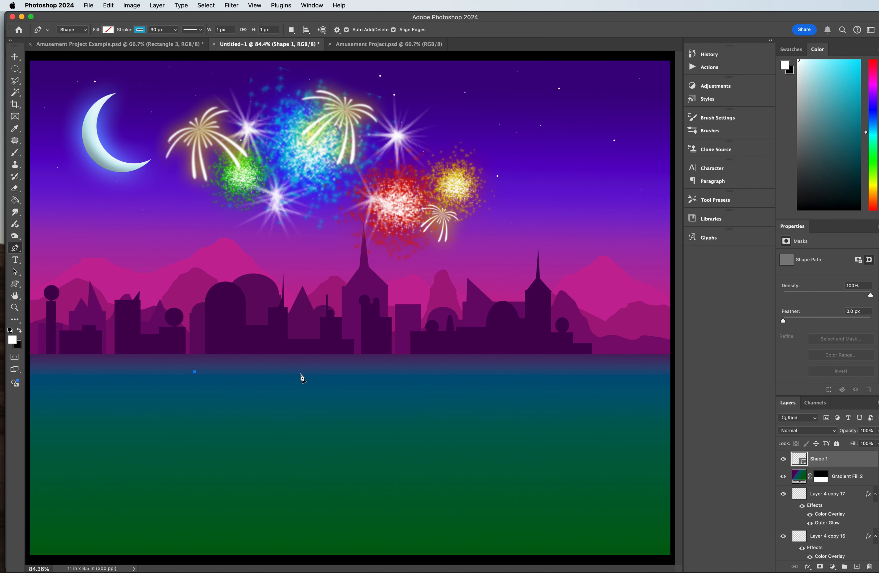
click(300, 372)
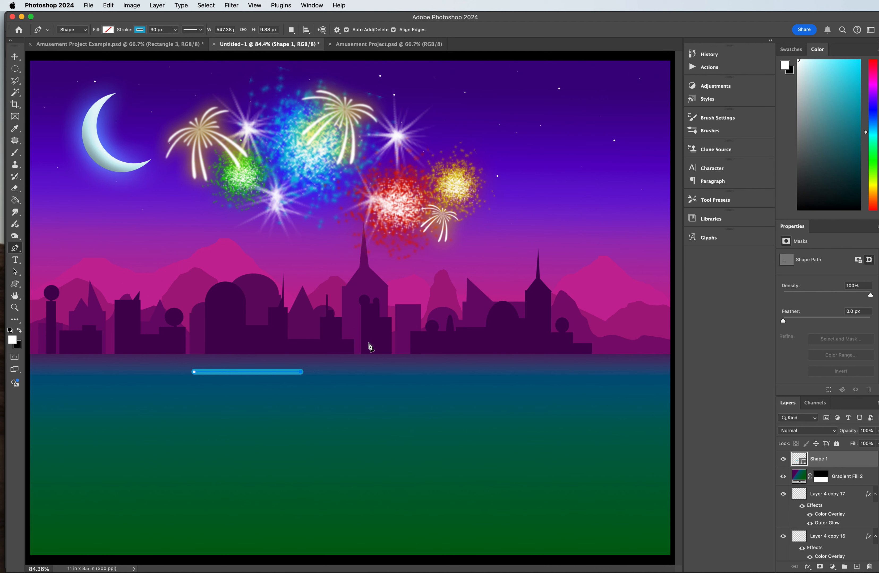
drag(366, 335, 391, 293)
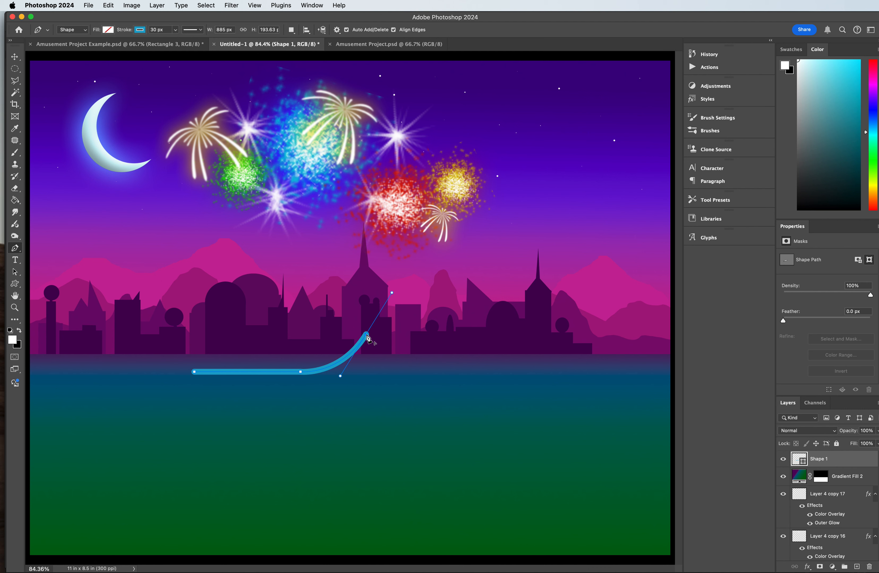
click(366, 335)
click(403, 277)
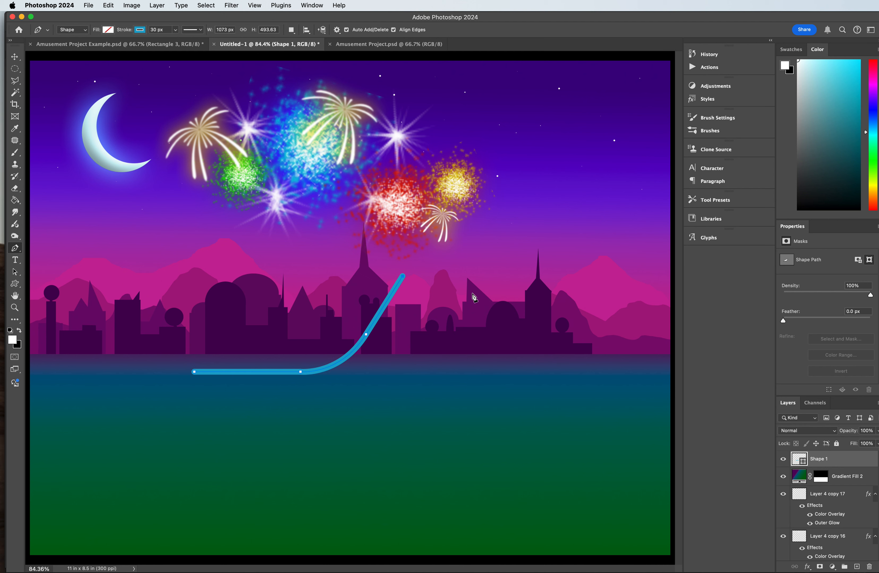
Step: Continue the track over a tall crest, through a dip at the waterline and over a smaller hill
drag(472, 291, 502, 375)
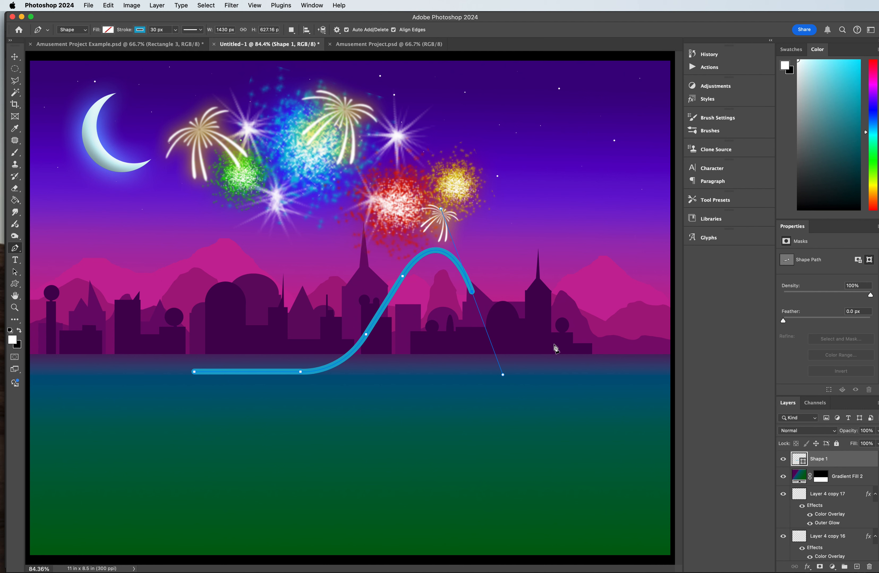
drag(552, 346, 572, 321)
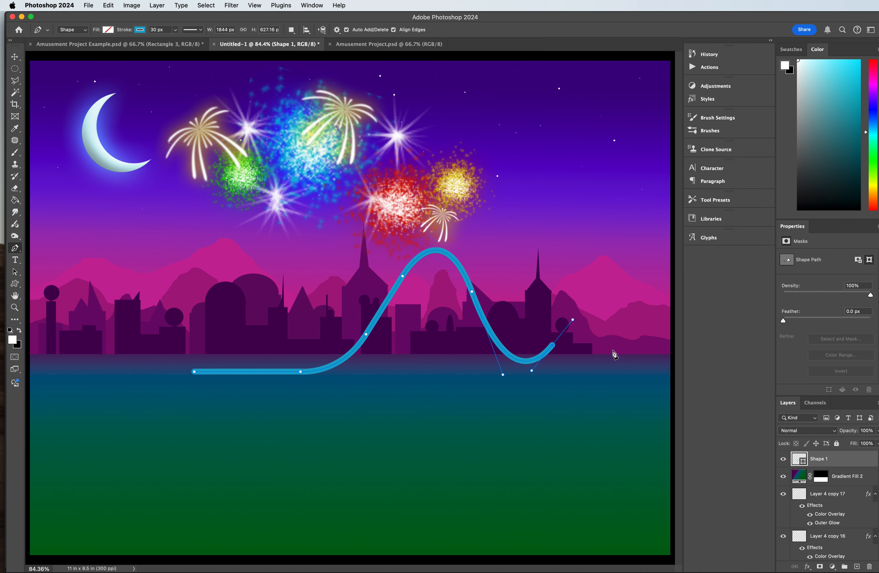
drag(630, 356, 664, 443)
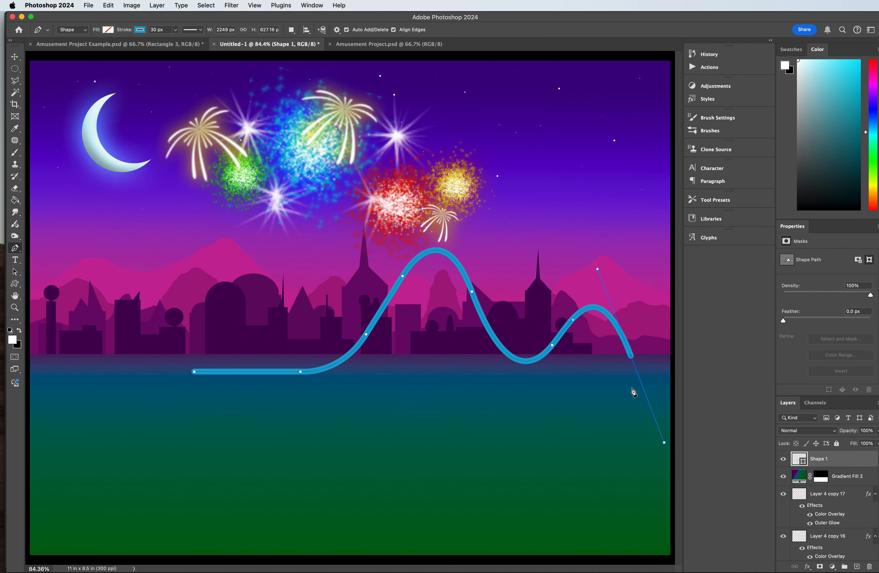
click(540, 357)
drag(605, 414, 582, 425)
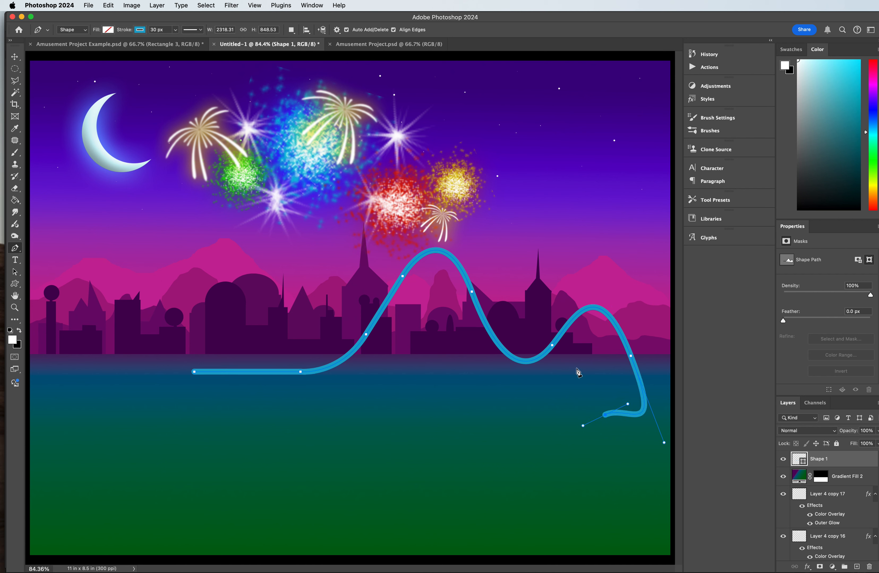
key(super+z)
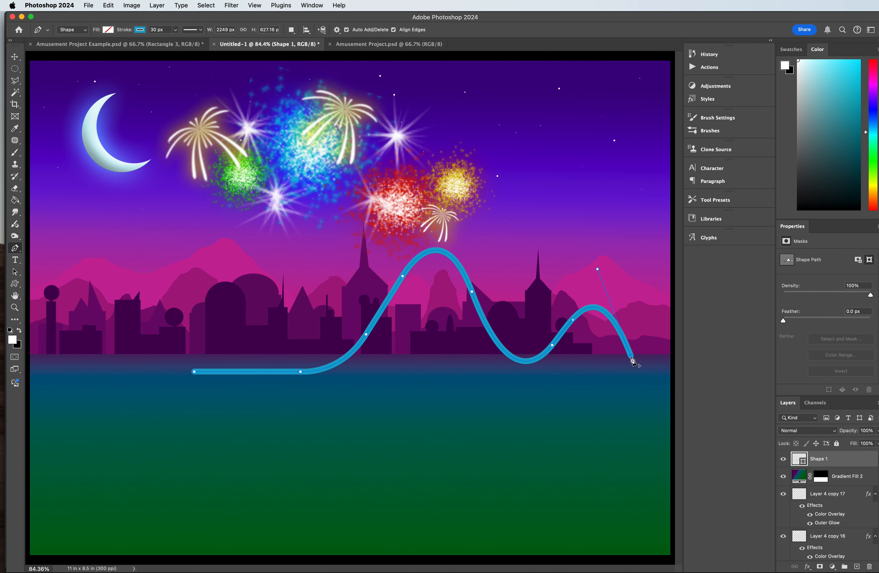
Step: Turn the track back inward below the smaller hill and form a flat oval loop over the water
drag(598, 394, 549, 395)
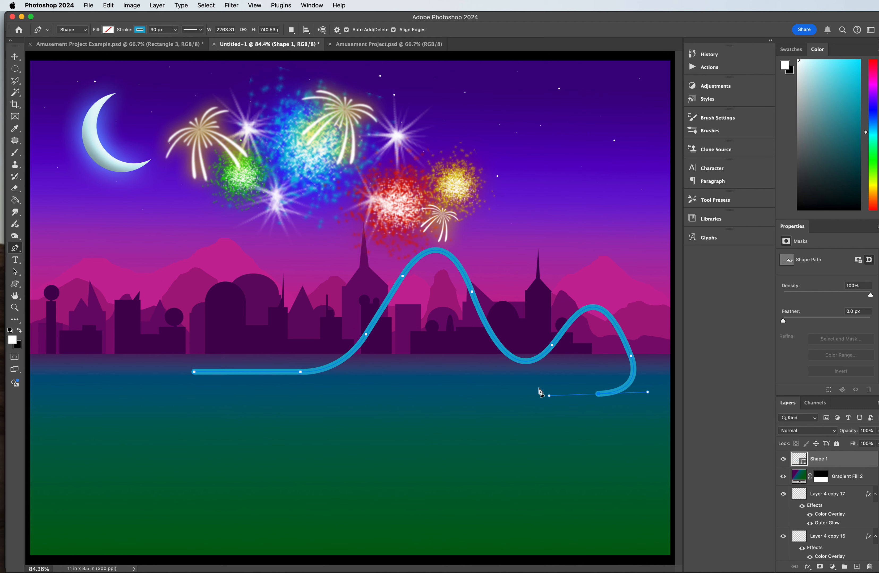
drag(503, 419, 544, 441)
mouse_move(553, 387)
mouse_down()
mouse_move(471, 379)
mouse_move(459, 364)
mouse_move(415, 358)
mouse_up()
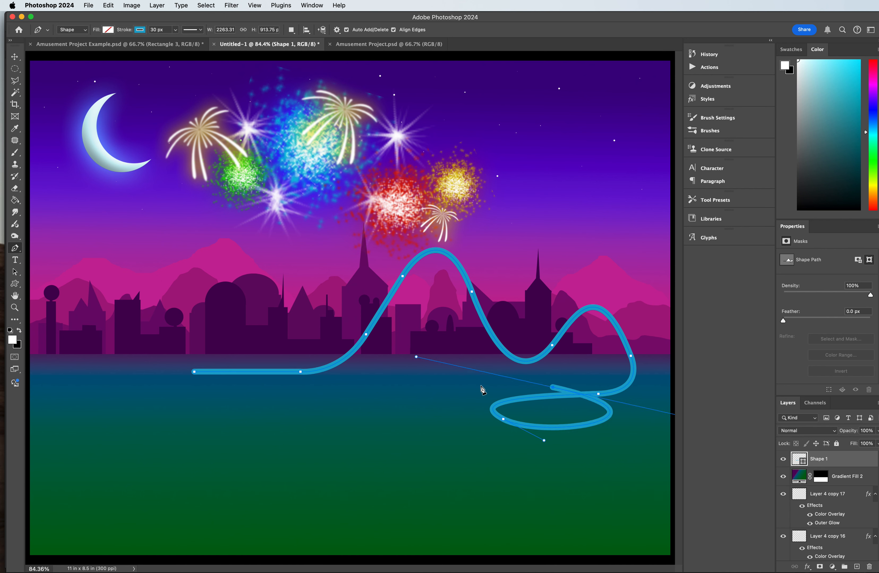
drag(431, 354, 417, 300)
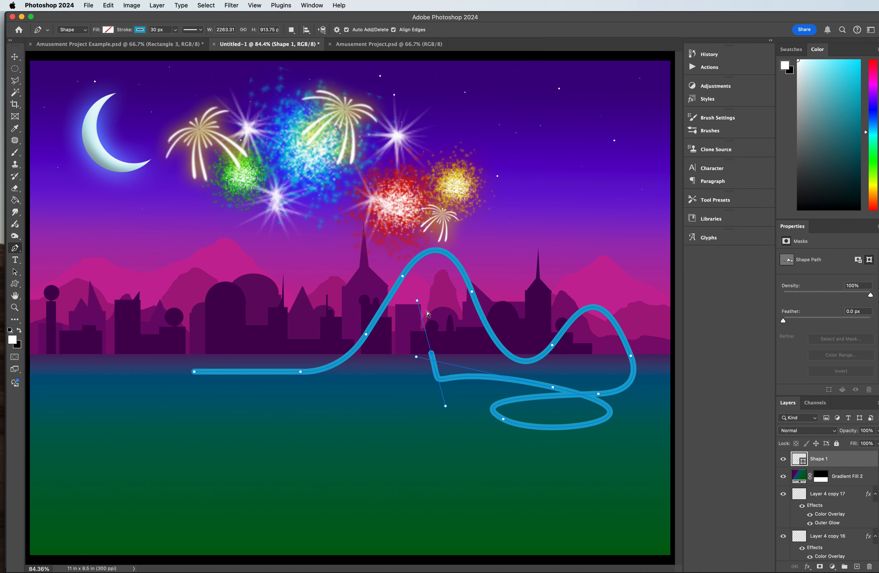
key(super+z)
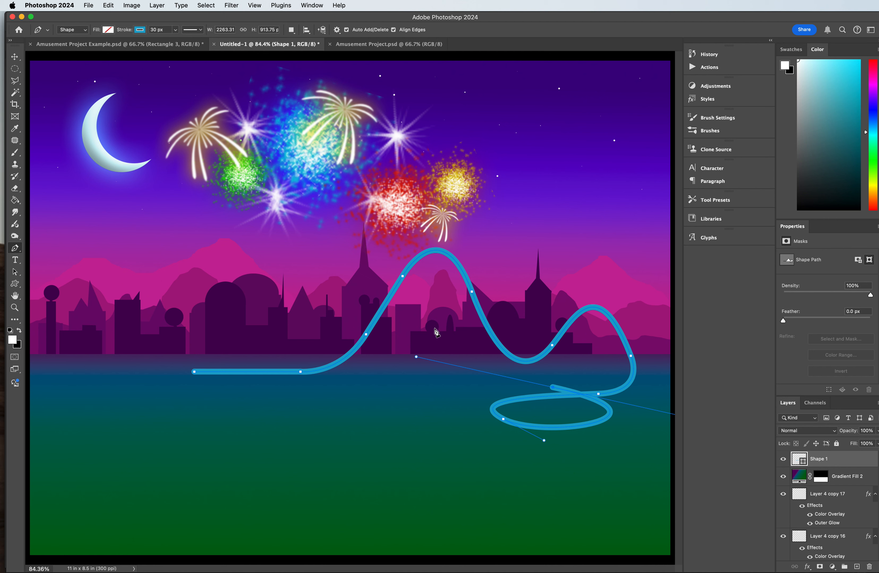
click(554, 389)
drag(431, 386, 406, 367)
key(super+z)
key(super+z)
click(553, 389)
drag(432, 378, 378, 378)
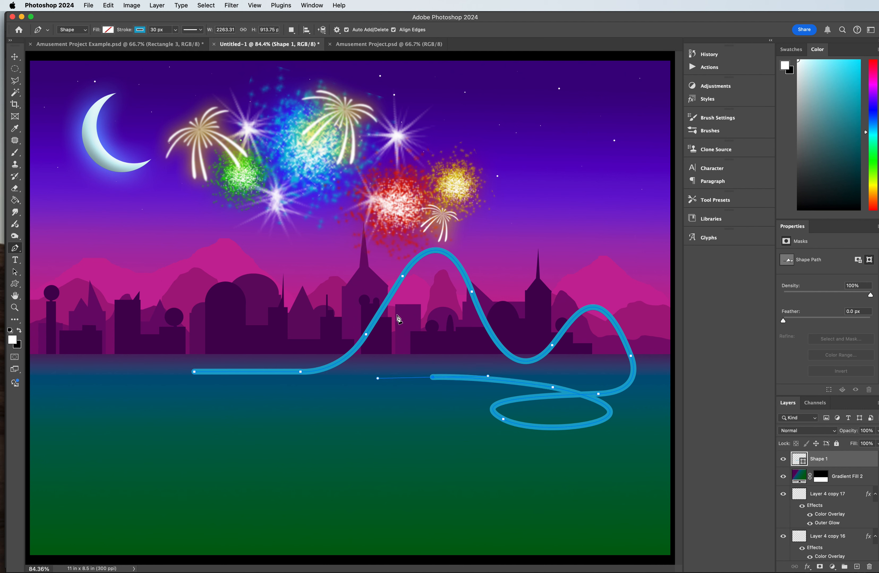
drag(372, 300, 383, 271)
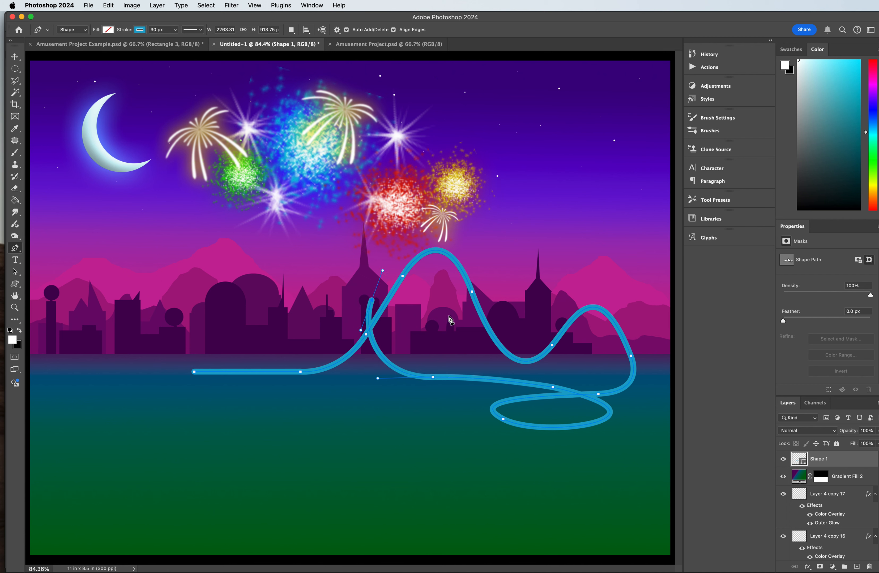
drag(458, 329, 451, 404)
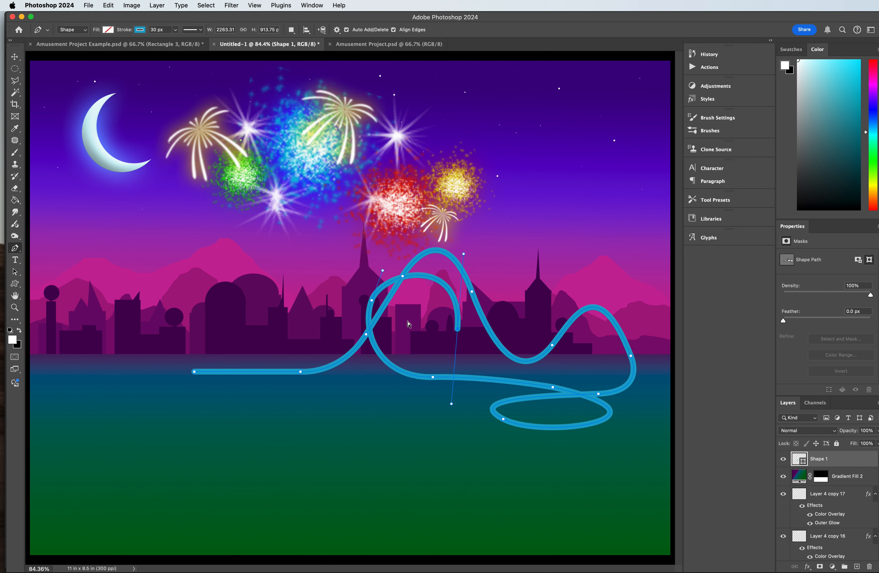
key(super+z)
key(super+z)
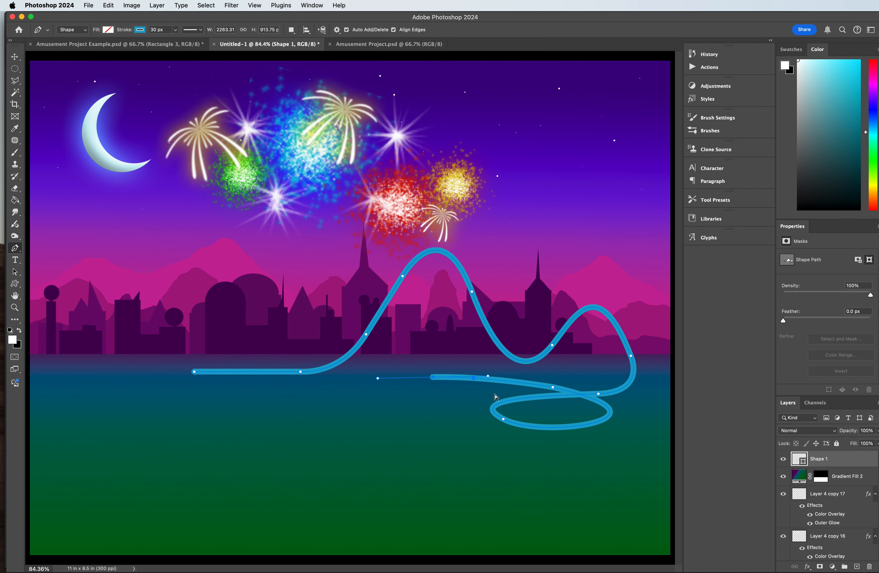
key(super+z)
drag(458, 360, 450, 331)
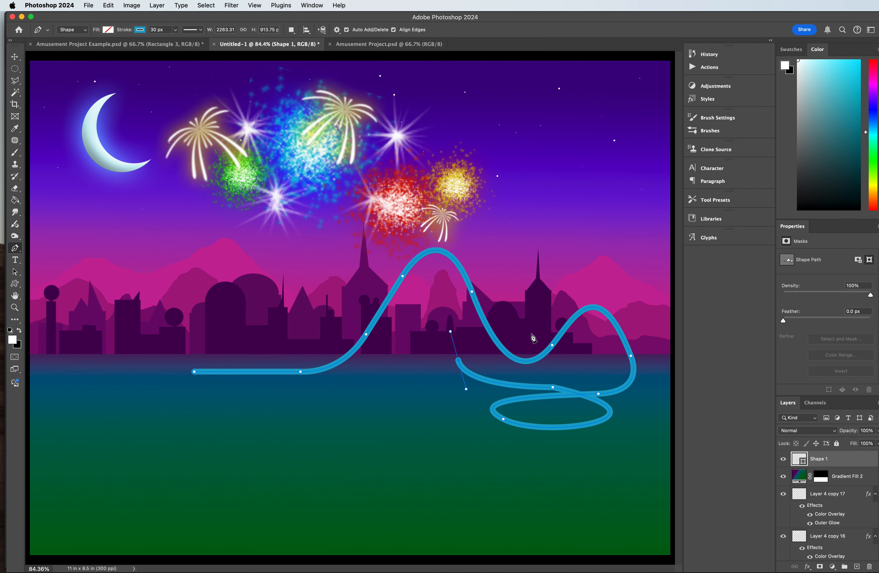
key(super+z)
Step: Extend the track from the flat oval into a tall round loop between the two hills, crossing back over the water
drag(499, 377, 474, 373)
drag(490, 288, 545, 248)
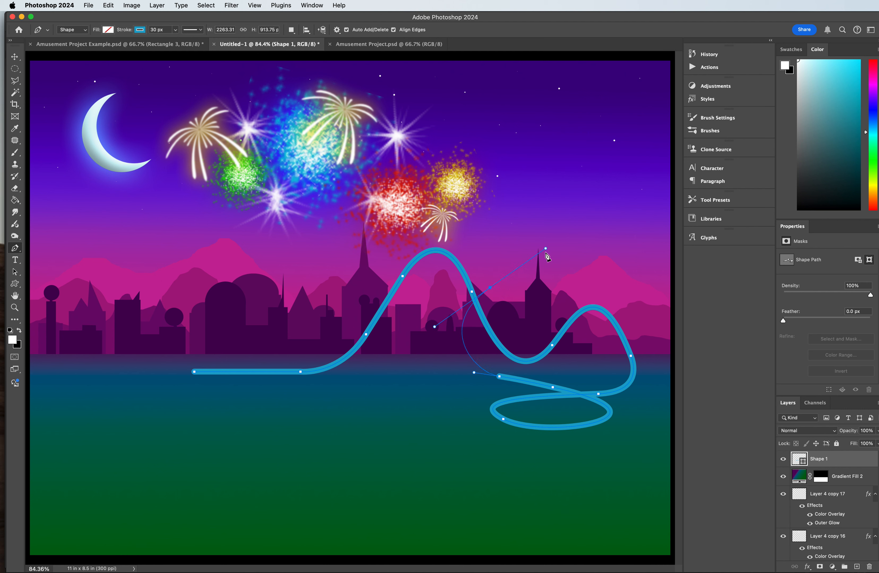
key(super+z)
drag(459, 313, 468, 263)
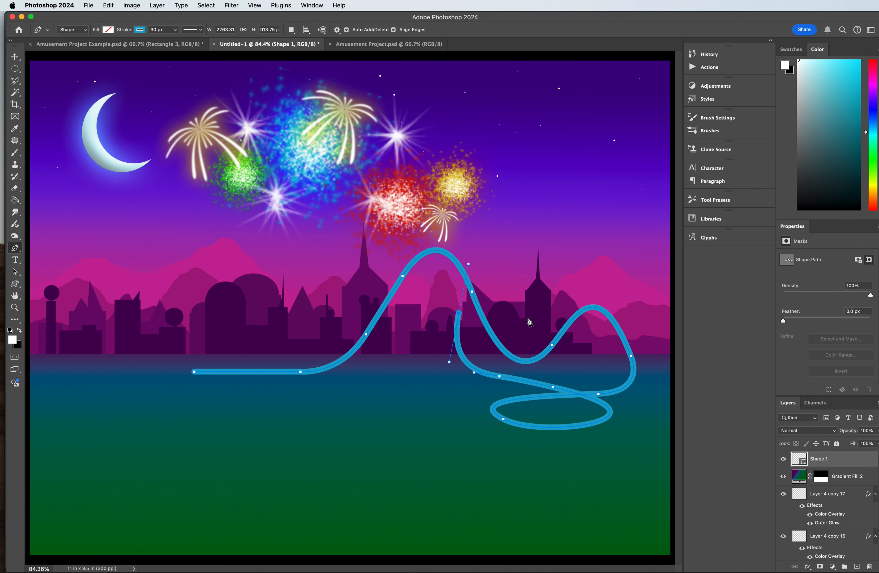
mouse_move(537, 330)
mouse_down()
mouse_move(545, 367)
mouse_move(535, 395)
mouse_up()
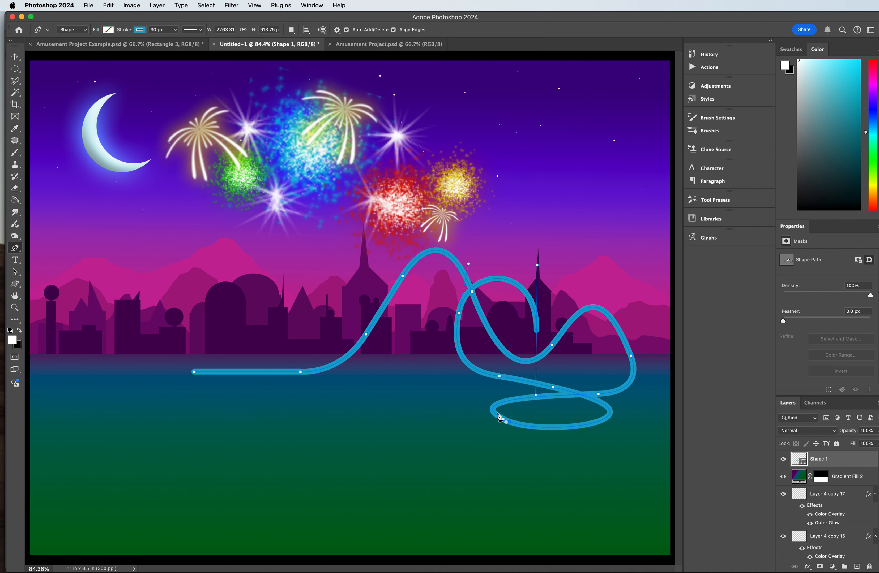
drag(437, 400, 416, 404)
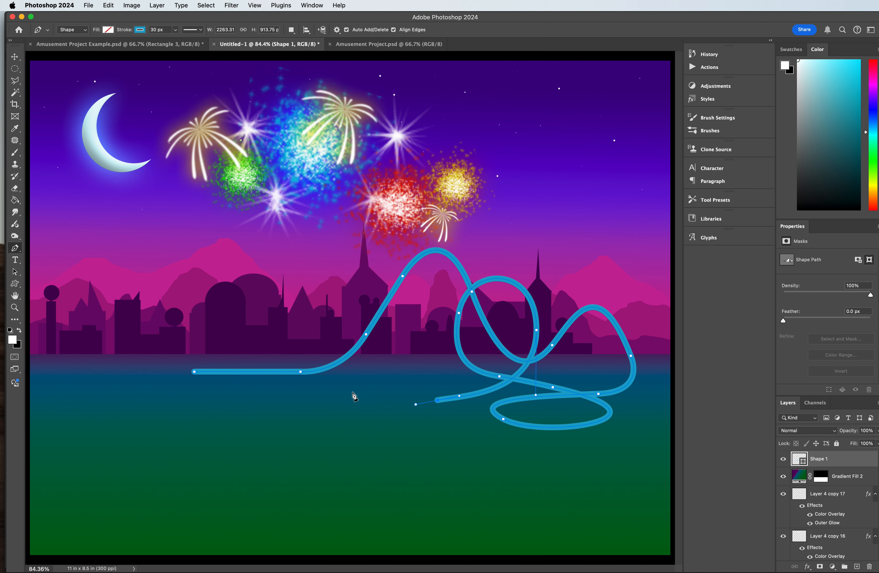
Step: Continue the track through an S-bend over the water, dipping and curving up just outside the start of the flat run
drag(344, 416, 328, 398)
drag(380, 390, 393, 376)
drag(281, 405, 226, 453)
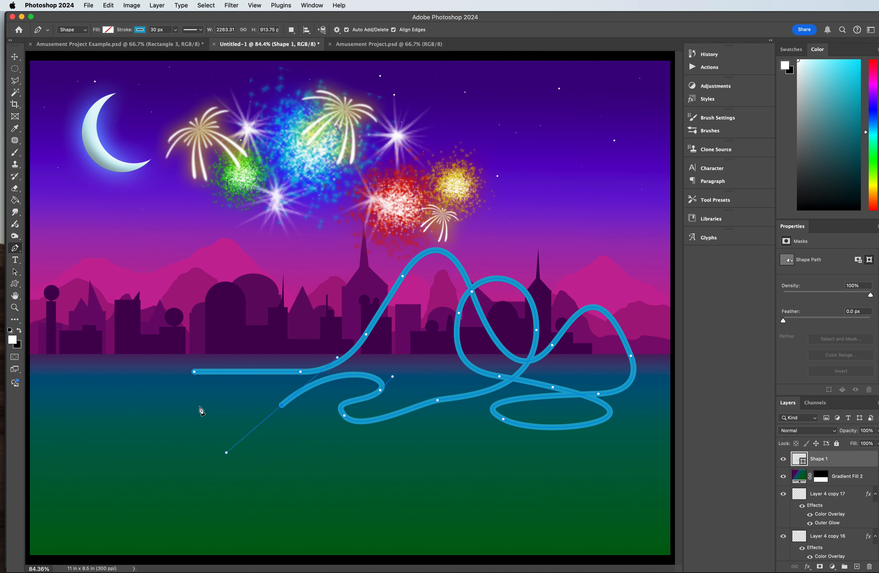
drag(181, 355, 196, 322)
drag(248, 401, 224, 488)
drag(147, 383, 147, 382)
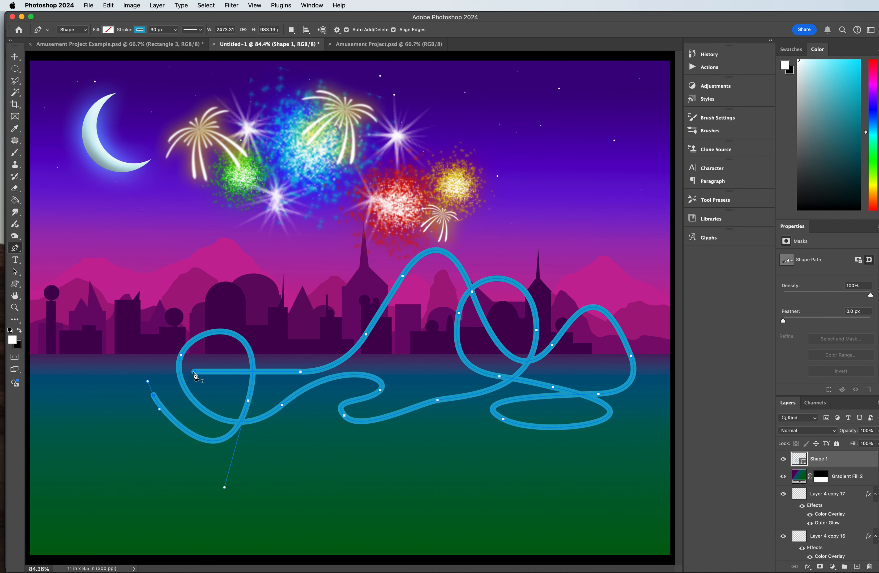
drag(112, 384, 183, 378)
key(super+z)
key(super+z)
key(super+z)
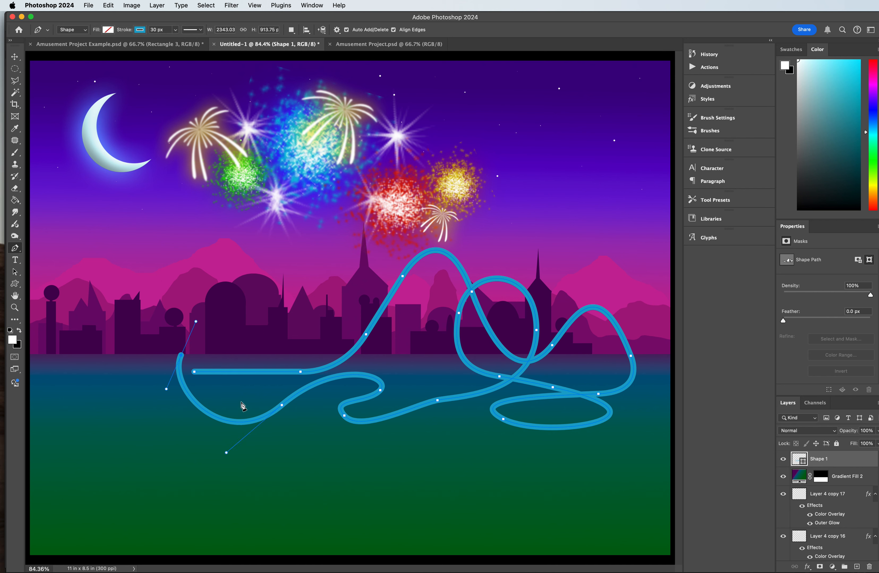
Step: Complete the small round loop over the flat run, swing the track outward over the water and close it at its starting point
drag(252, 364, 254, 403)
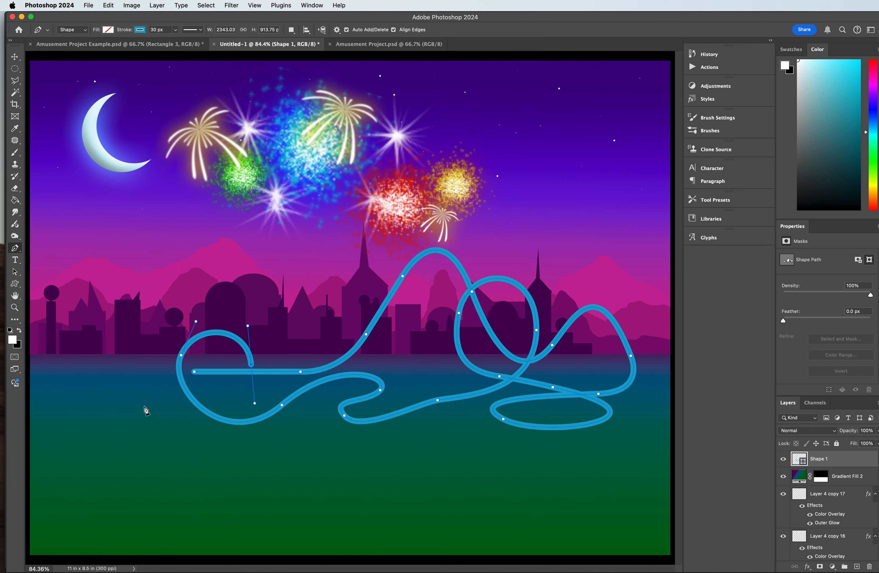
drag(141, 390, 140, 350)
click(194, 373)
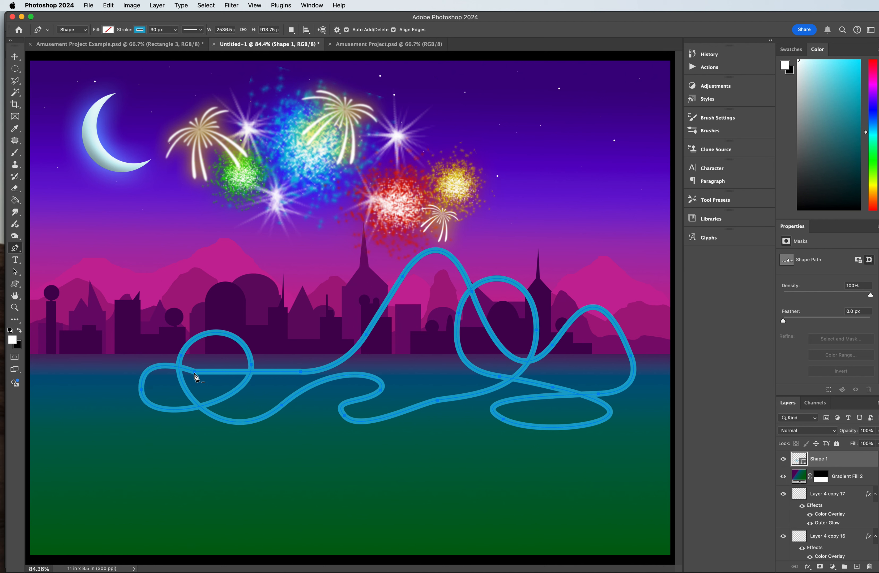
key(super+z)
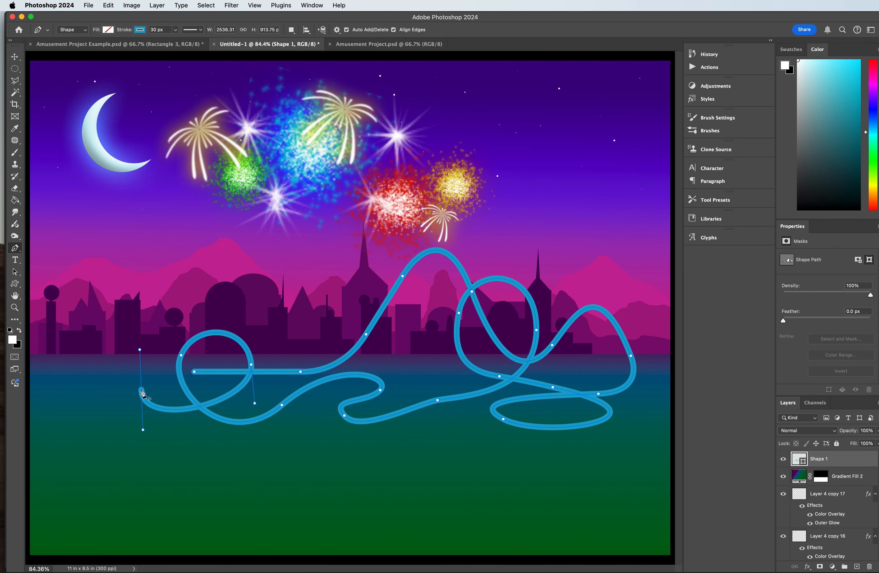
click(142, 391)
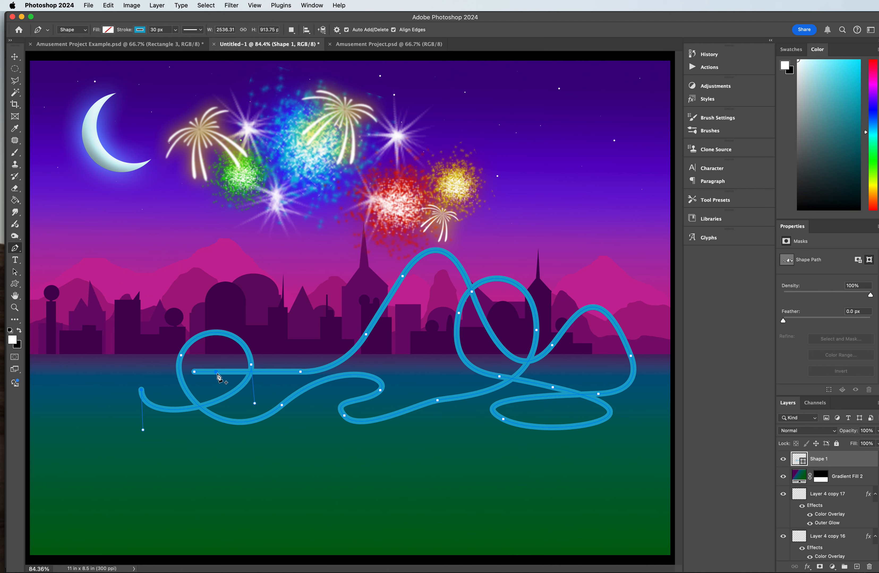
click(193, 373)
drag(194, 375, 246, 375)
click(15, 57)
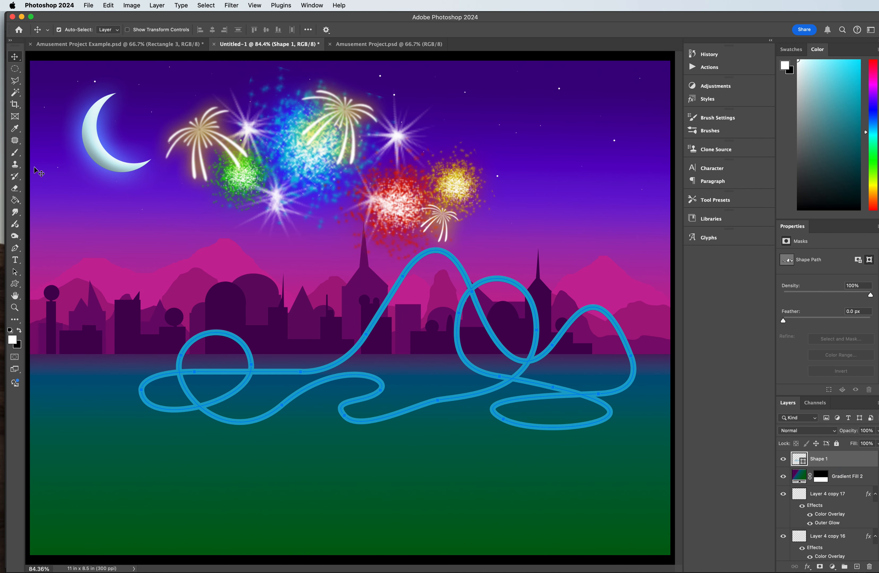
click(14, 248)
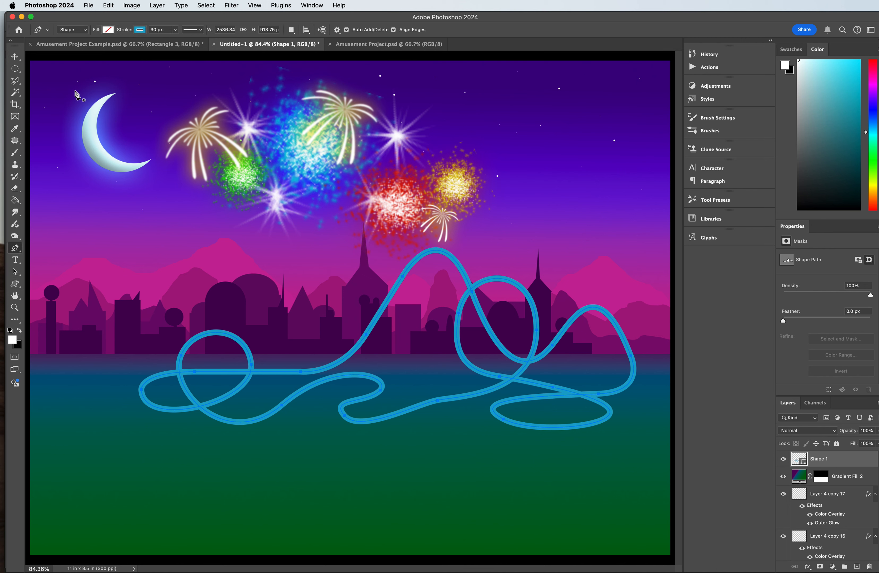
click(139, 30)
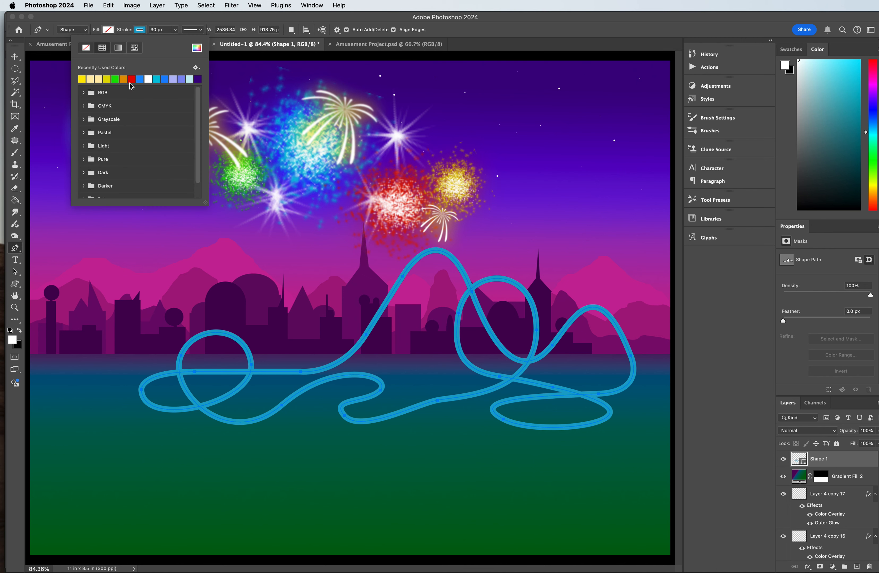
click(197, 48)
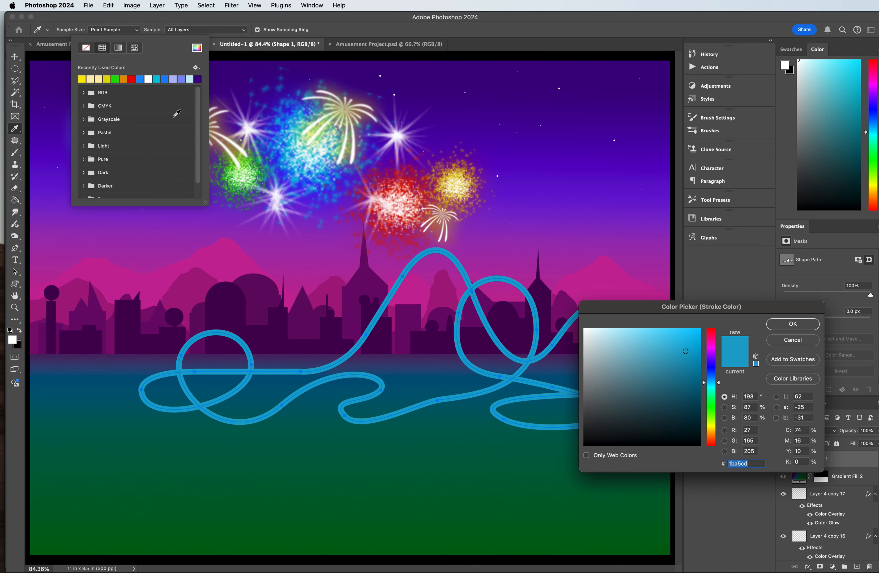
click(573, 380)
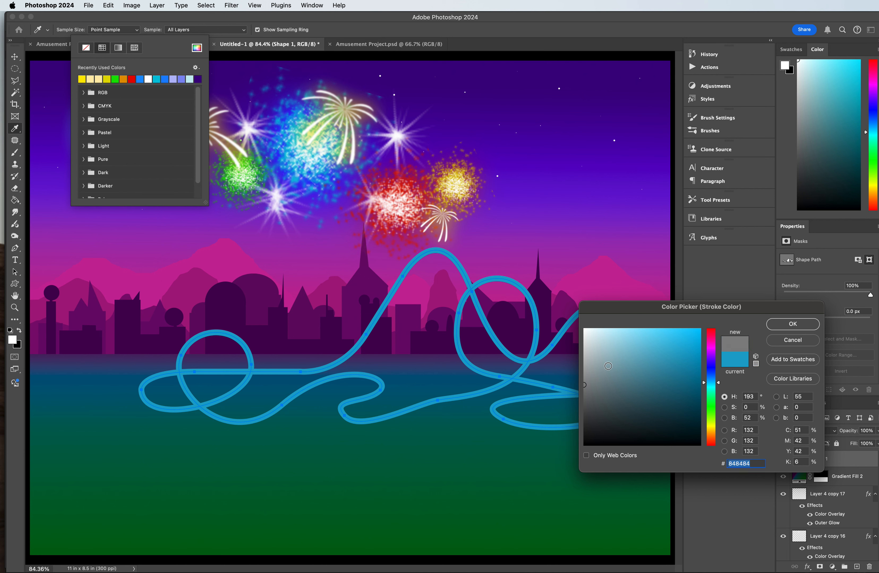
click(804, 327)
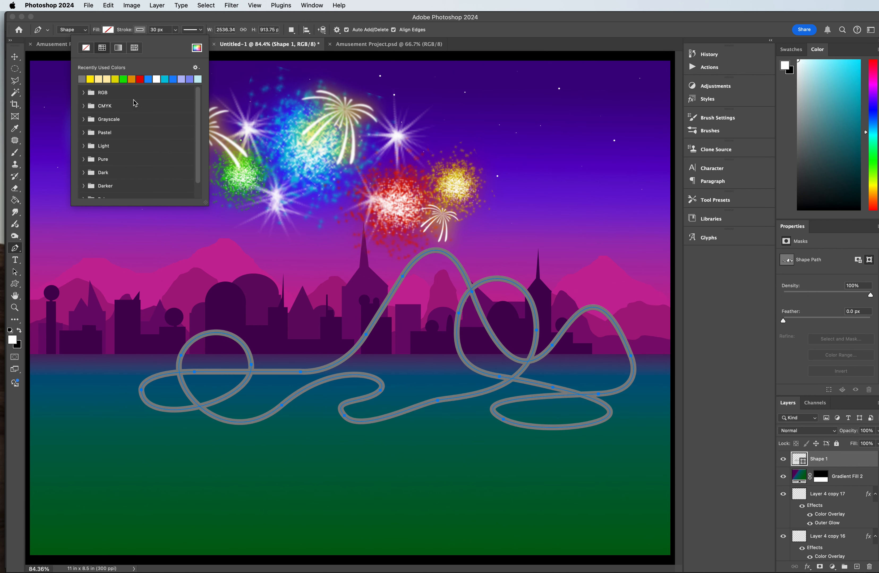
click(237, 17)
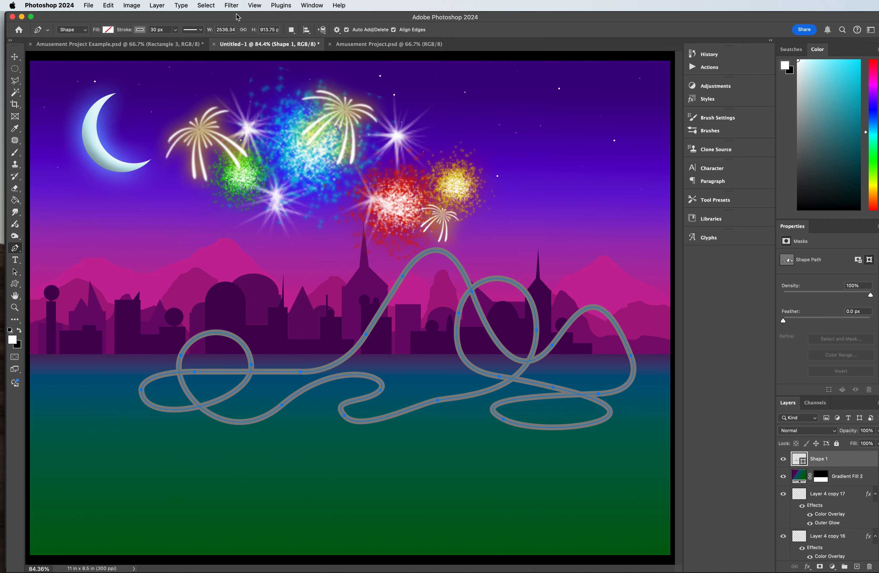
key(super+z)
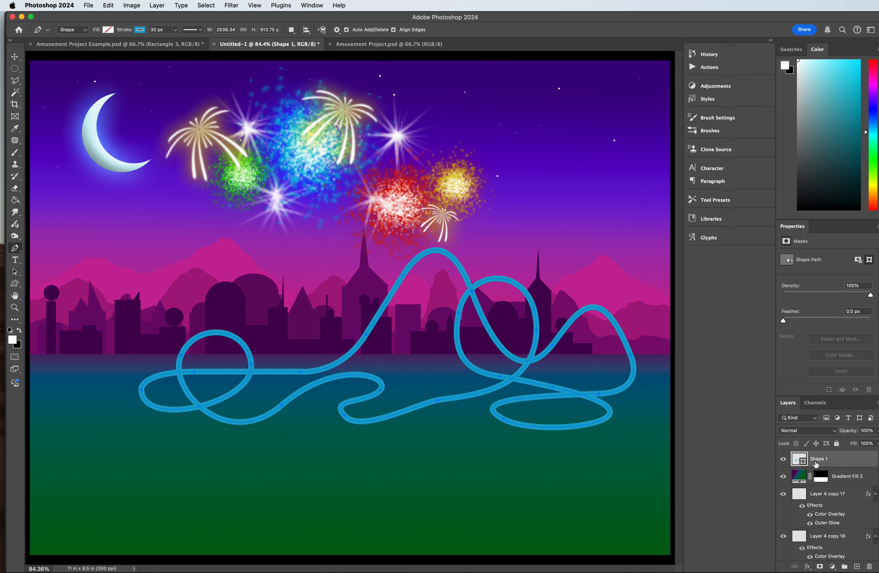
Step: Add a new layer above the track and set the Pen stroke to gray, 18 px wide
click(857, 566)
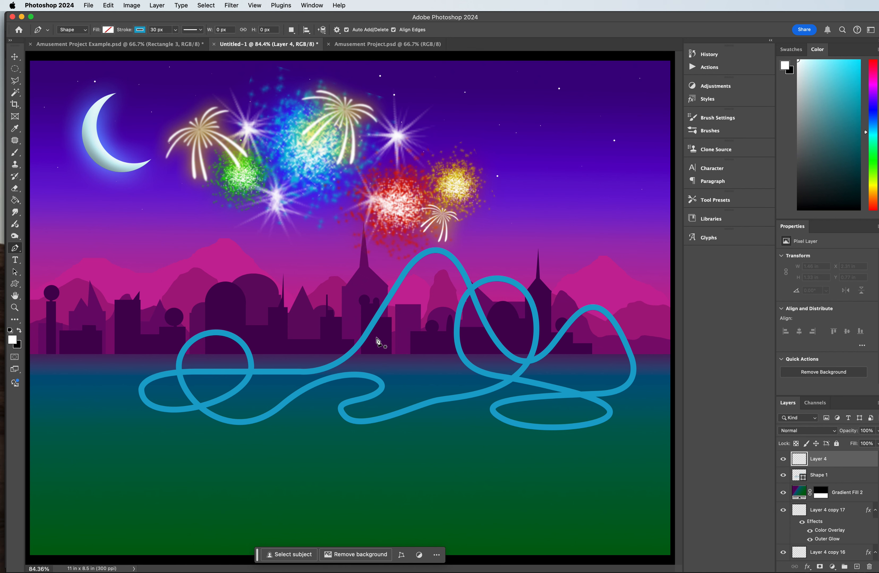
click(140, 30)
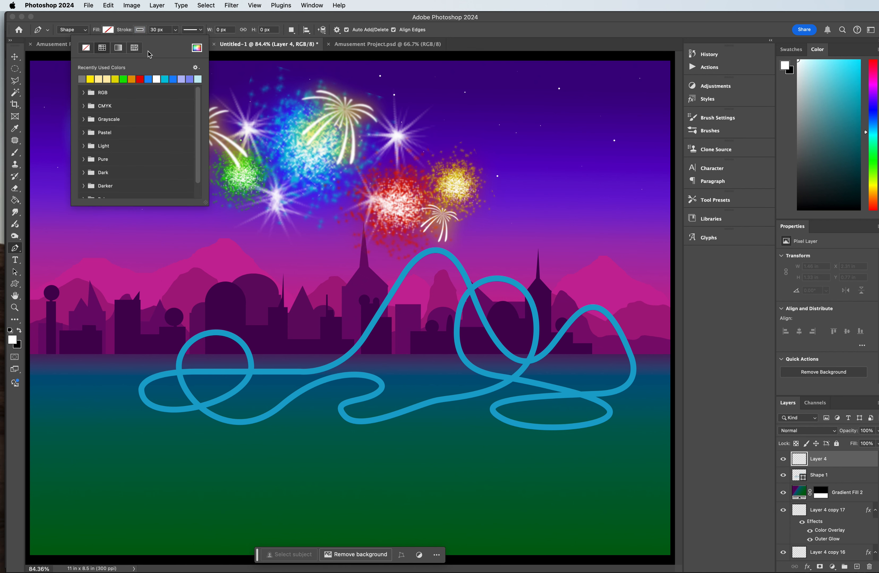
click(153, 29)
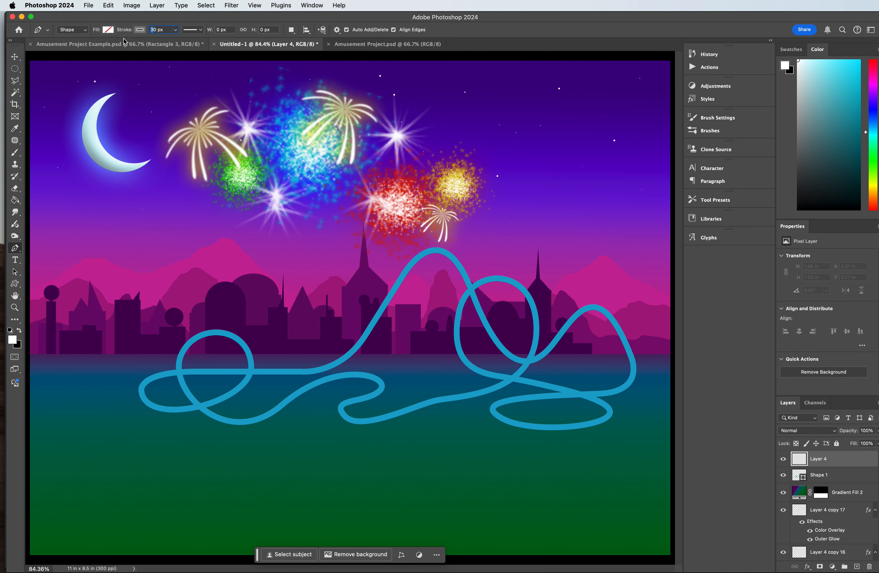
text(8)
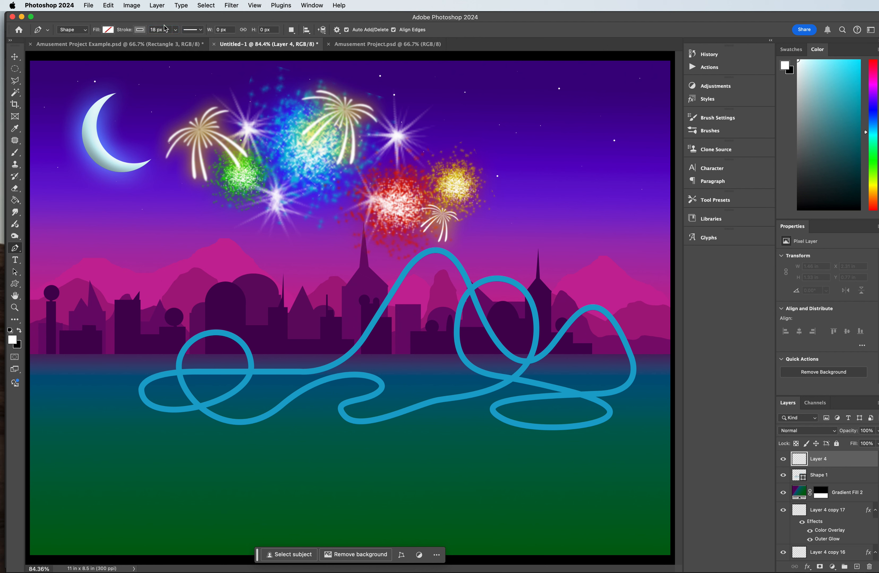
Step: Draw three vertical supports about 724, 685 and 534 px tall from the tall crest and its climb down into the water
click(435, 253)
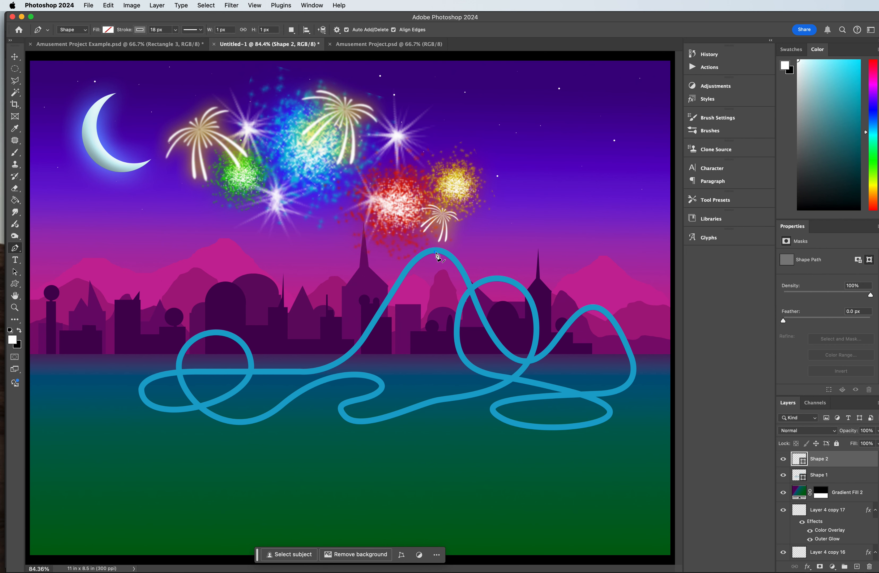
click(435, 394)
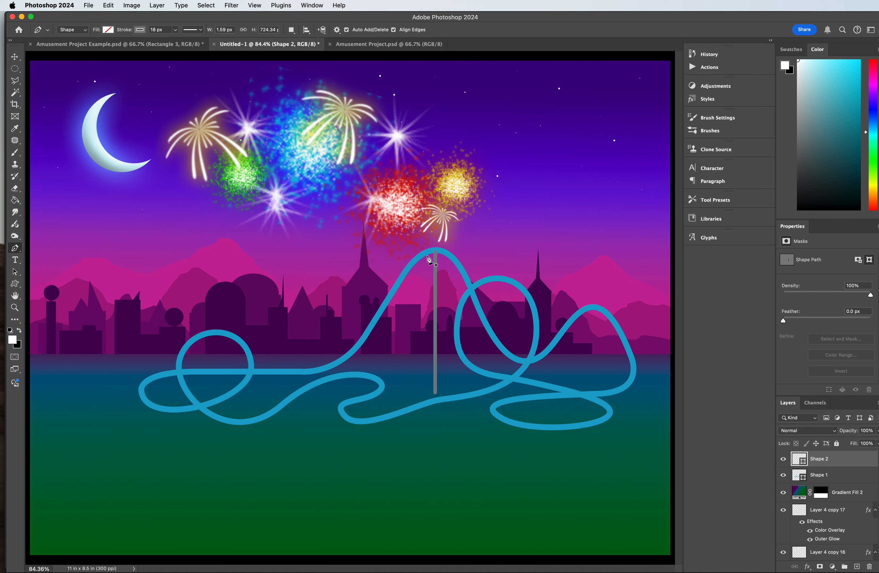
click(416, 261)
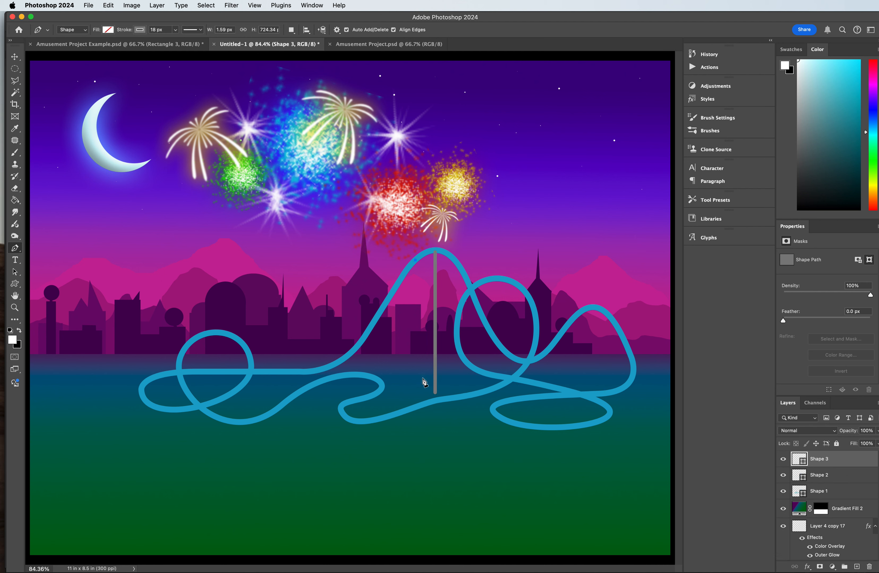
click(416, 394)
key(Return)
click(394, 292)
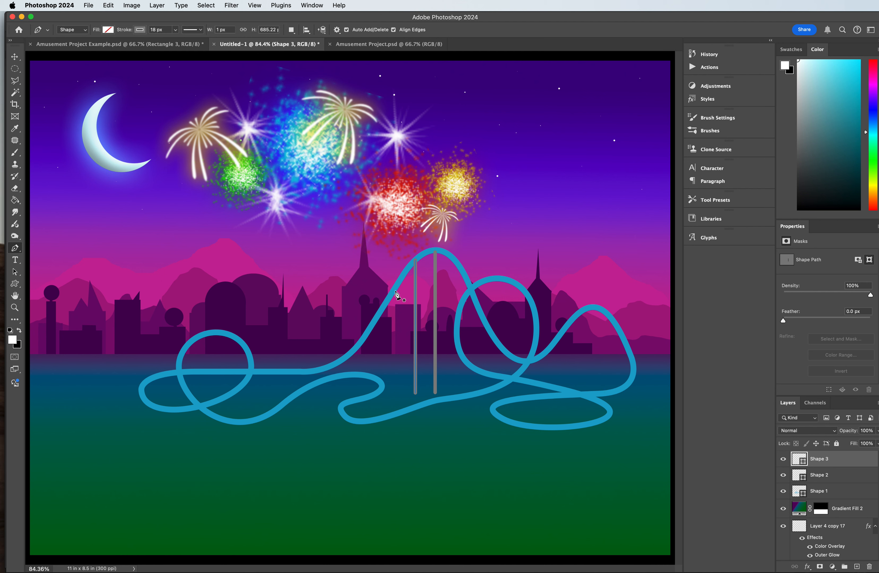
click(395, 395)
key(Return)
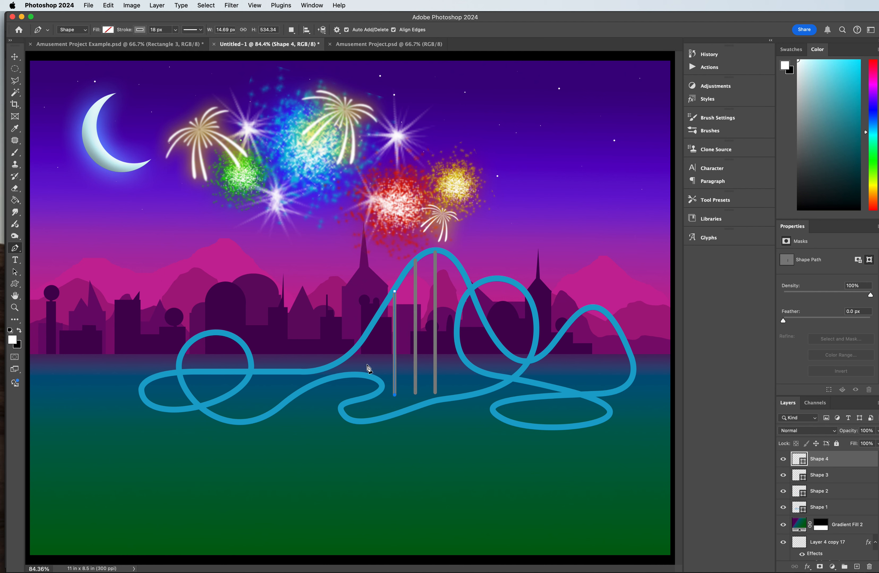
click(375, 321)
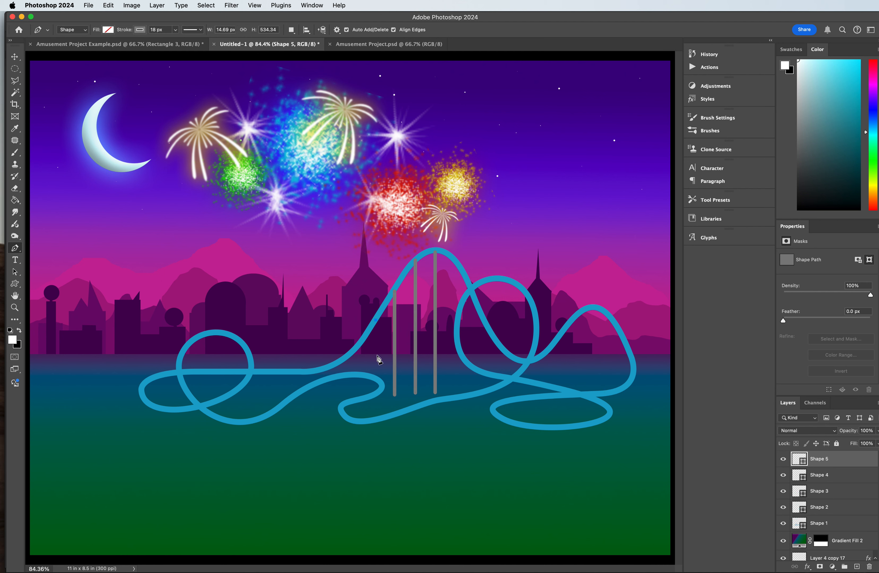
shift+click(374, 393)
key(super+z)
key(super+z)
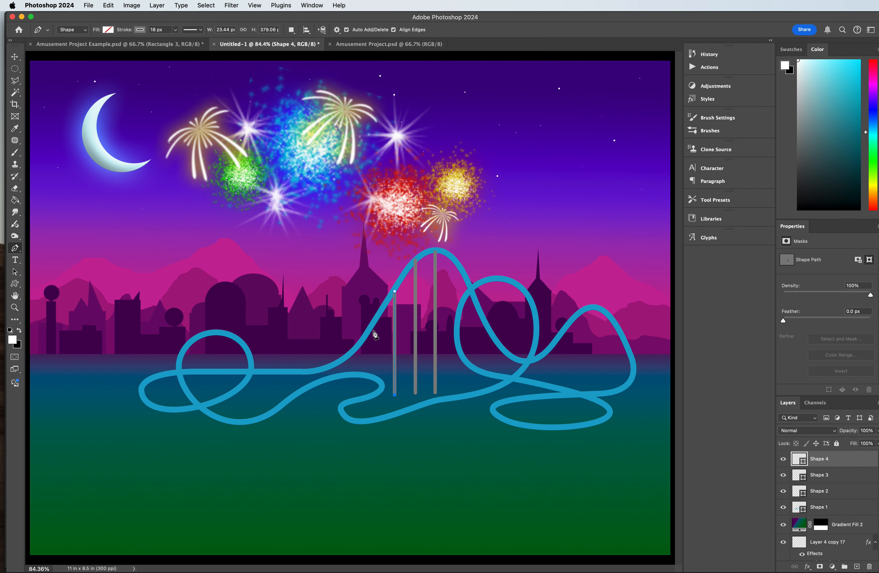
click(364, 338)
key(super+z)
Step: Draw a shorter vertical support about 185 px tall from the lower part of the climb to the waterline
click(368, 335)
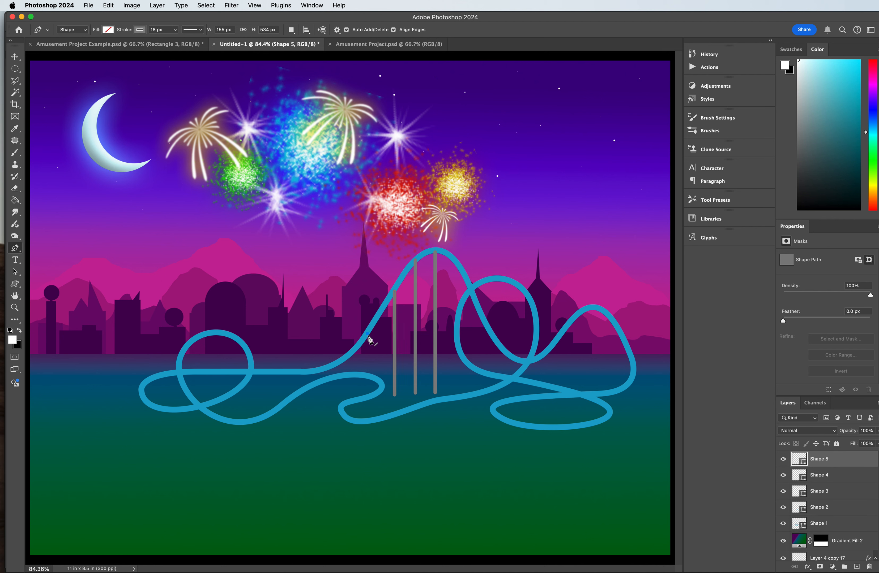
click(368, 372)
Step: Draw four short vertical supports along the front edge and both ends of the flat oval loop
click(491, 410)
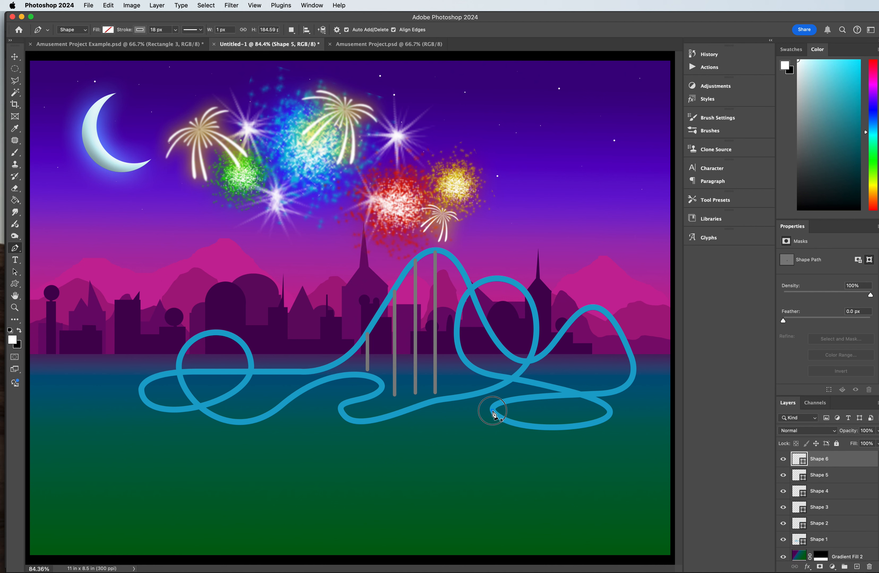
shift+click(494, 434)
click(542, 428)
shift+click(542, 448)
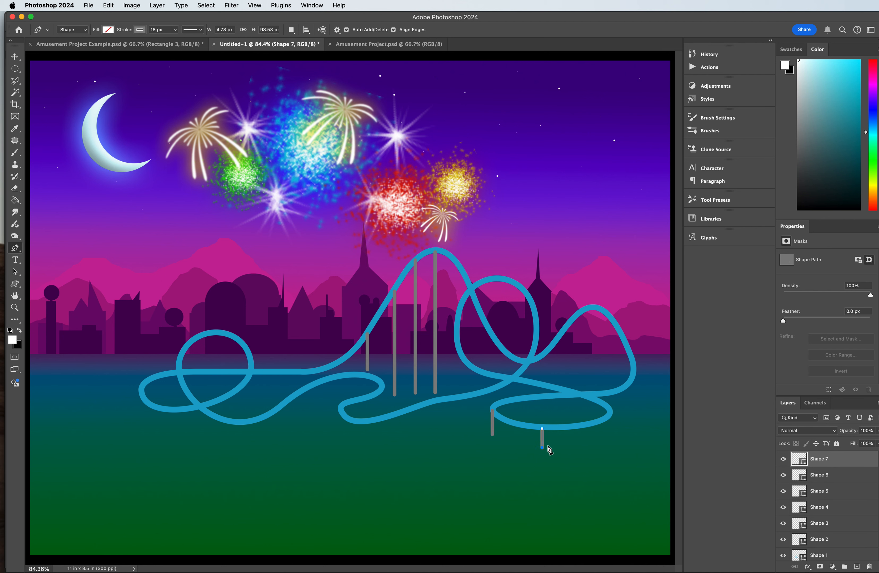
click(584, 426)
shift+click(583, 450)
click(611, 412)
shift+click(612, 434)
Step: Draw three short vertical supports, the first about 96 px tall, from the back edge of the flat oval loop
click(521, 399)
shift+click(521, 419)
click(555, 400)
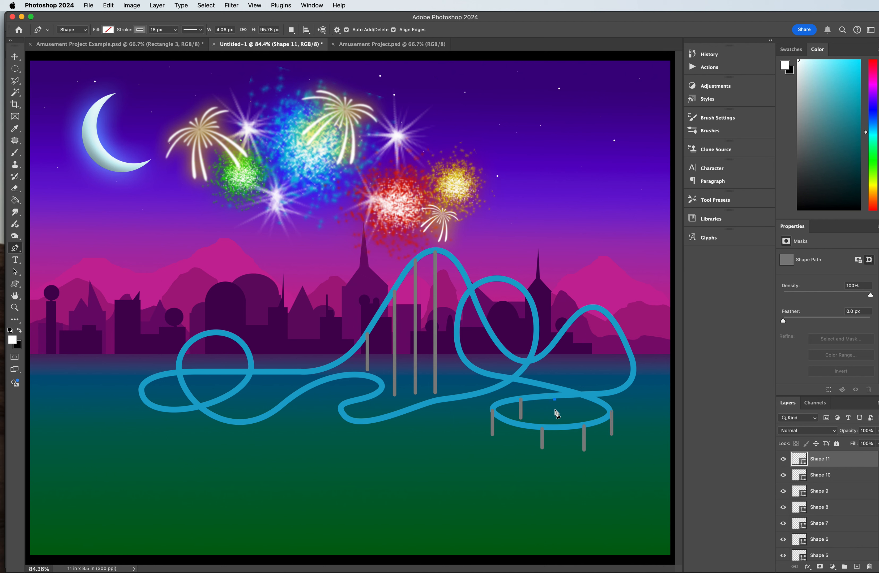
shift+click(557, 416)
click(588, 400)
shift+click(590, 417)
Step: Draw two short vertical supports beneath the outer bend where the small hill's track turns back toward the oval loop
click(613, 393)
shift+click(614, 406)
click(637, 372)
shift+click(636, 400)
Step: Draw four vertical supports under the small right-hand hill, including ones about 241, 370 and 262 px tall
super+click(644, 286)
click(620, 338)
shift+click(618, 385)
key(Escape)
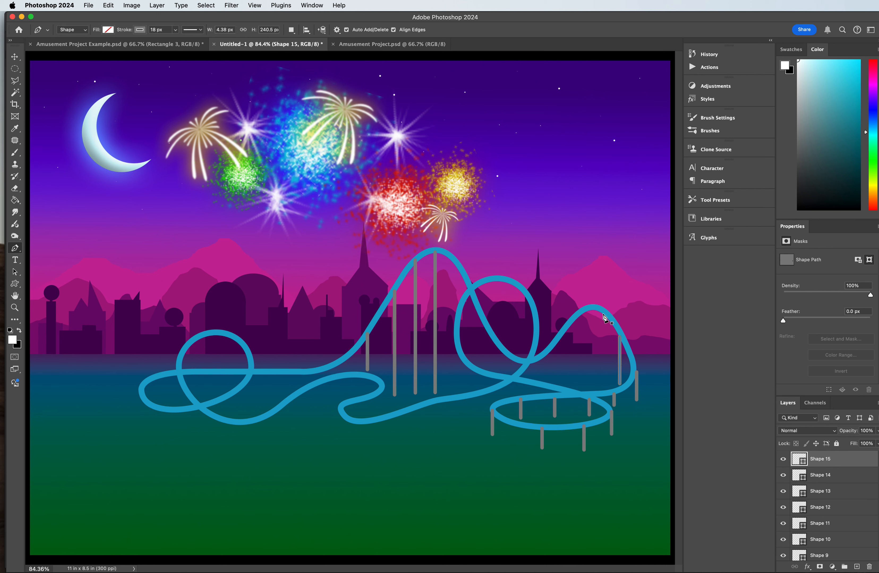
shift+click(603, 384)
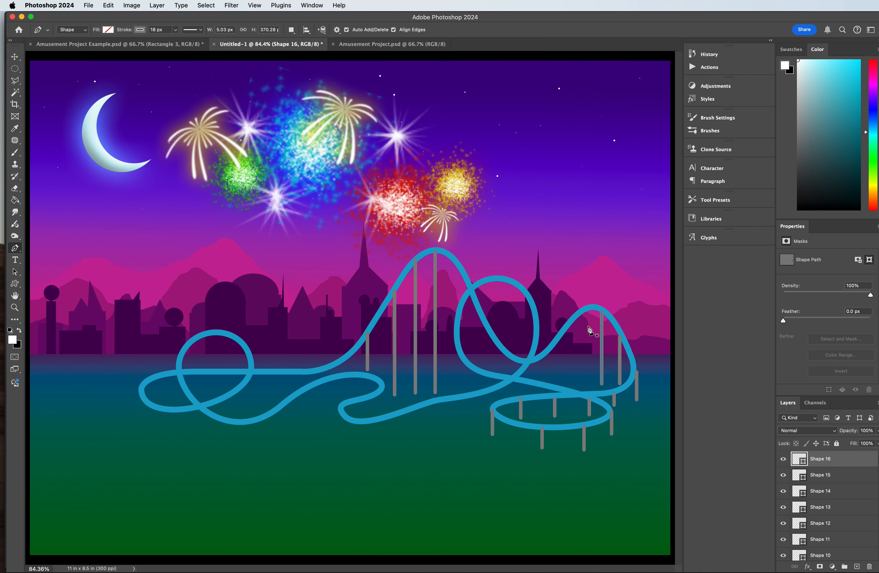
click(581, 313)
shift+click(582, 390)
click(563, 331)
shift+click(565, 384)
key(Return)
Step: Draw a short support under the dip before the small hill and one about 300 px tall from the big loop's left edge
click(542, 358)
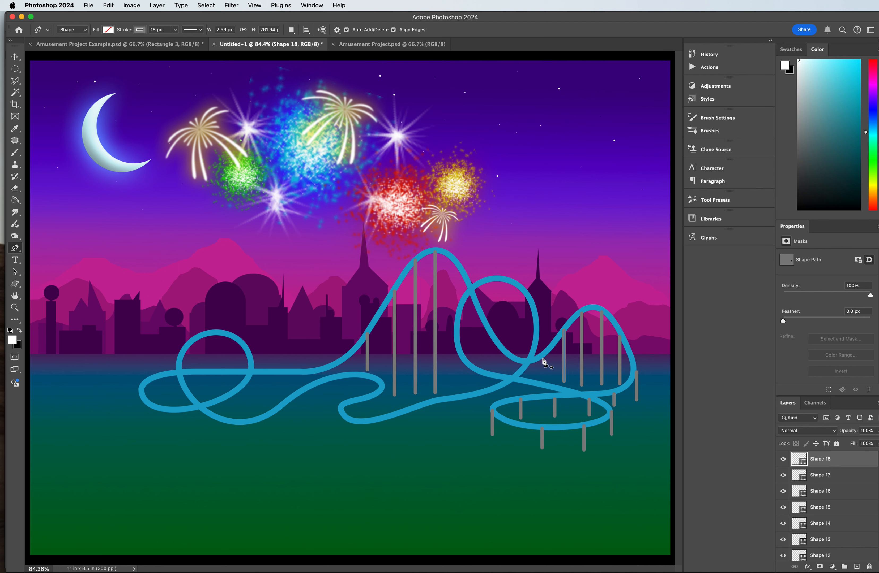
shift+click(543, 380)
key(Return)
click(456, 331)
shift+click(459, 390)
key(Return)
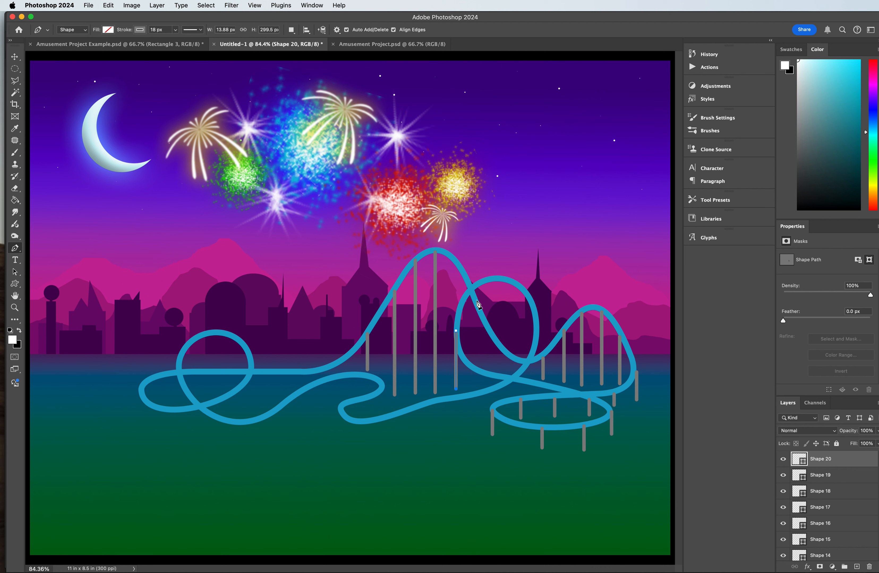
Step: Draw three supports under the tall hill's descent: one near the crest, one about 227 px tall, and a short one near the dip
click(456, 260)
click(456, 321)
key(Return)
click(484, 369)
key(Return)
key(super+z)
click(482, 364)
key(Return)
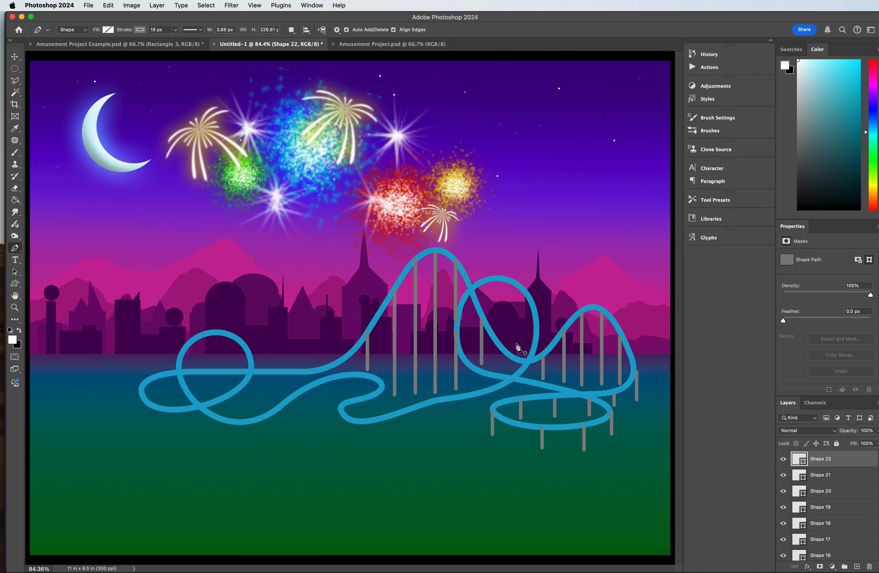
click(508, 356)
click(508, 372)
key(Return)
Step: Draw four short vertical supports along the low front track running from the big loop toward the middle hairpin bend
click(505, 385)
click(505, 396)
click(476, 396)
click(476, 411)
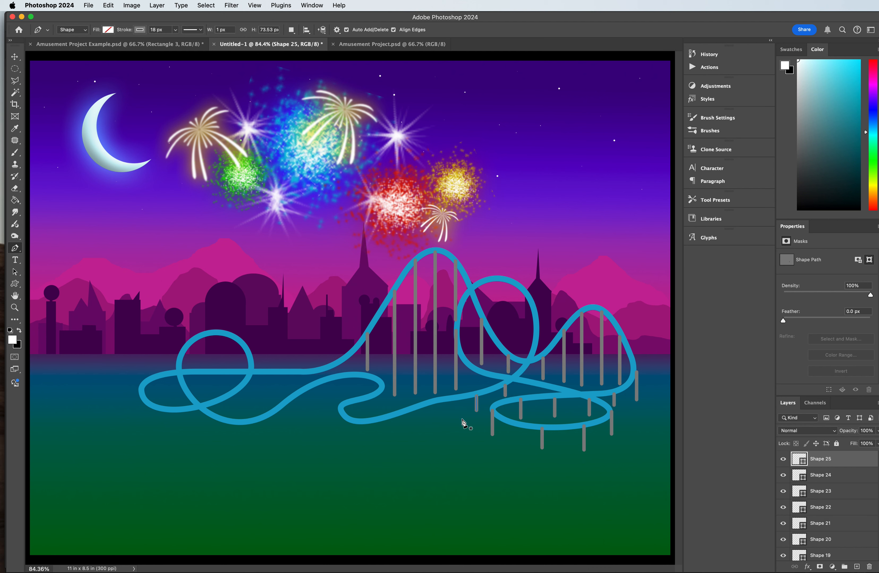
click(444, 400)
click(444, 418)
click(406, 412)
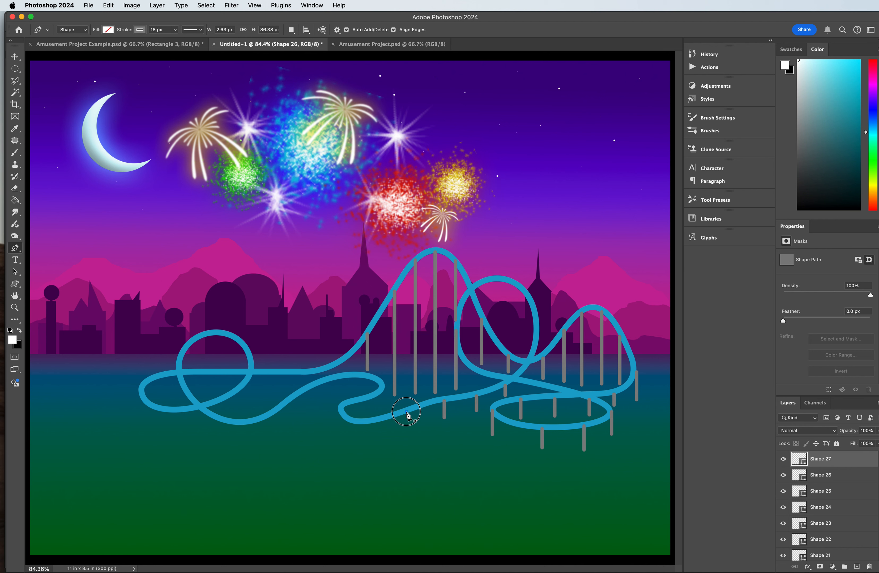
click(407, 427)
key(Escape)
Step: Draw three short vertical supports around the middle hairpin bend, the one beneath its upper curve's end about 80 px tall
click(362, 423)
click(363, 438)
key(Escape)
click(377, 411)
key(Escape)
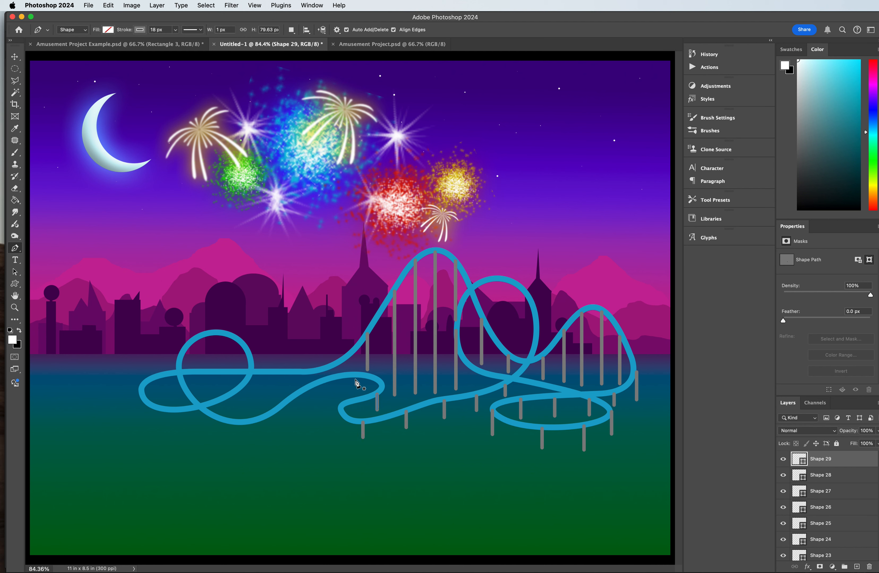
click(356, 396)
key(Escape)
Step: Draw two short vertical supports under the track sloping down from the middle hairpin toward the left loop
click(327, 381)
click(327, 402)
key(Escape)
click(294, 398)
click(294, 411)
key(Escape)
Step: Draw three short vertical supports beneath the lowest front stretch of track under the left loop, undoing any stray segments
click(265, 419)
click(265, 427)
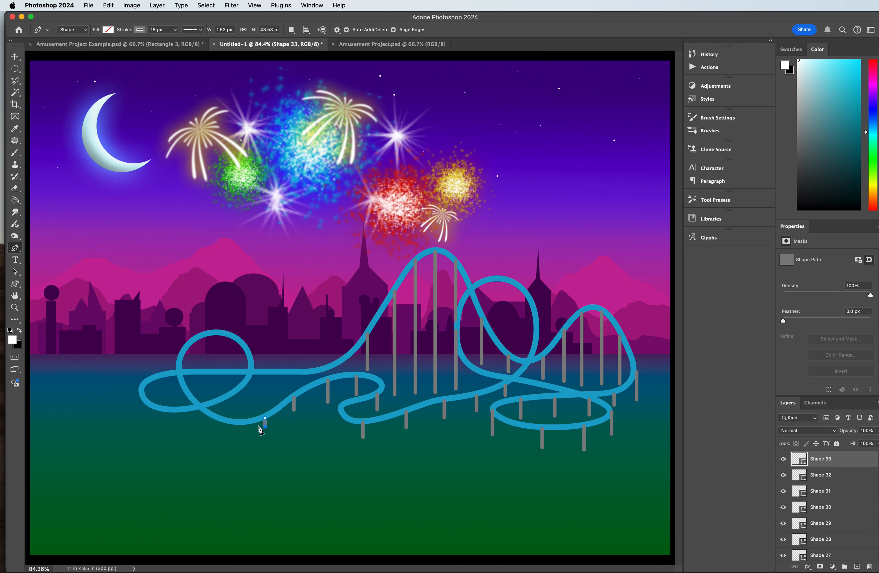
click(227, 423)
key(super+z)
click(220, 430)
click(181, 412)
key(super+z)
click(187, 410)
click(187, 423)
Step: Draw four supports beneath the left loop's two sides and the far-left bend, the one under the loop's right side about 164 px tall
click(178, 375)
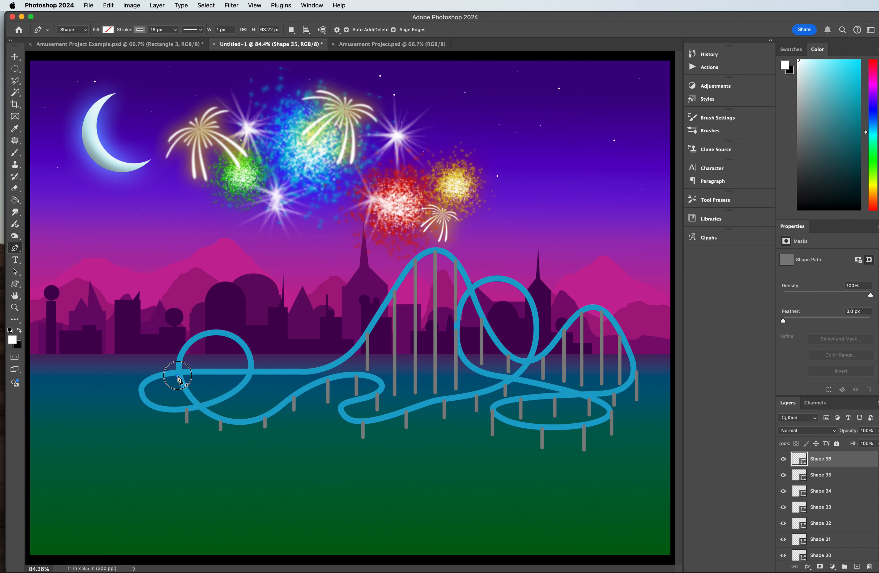
click(178, 400)
click(249, 378)
click(249, 409)
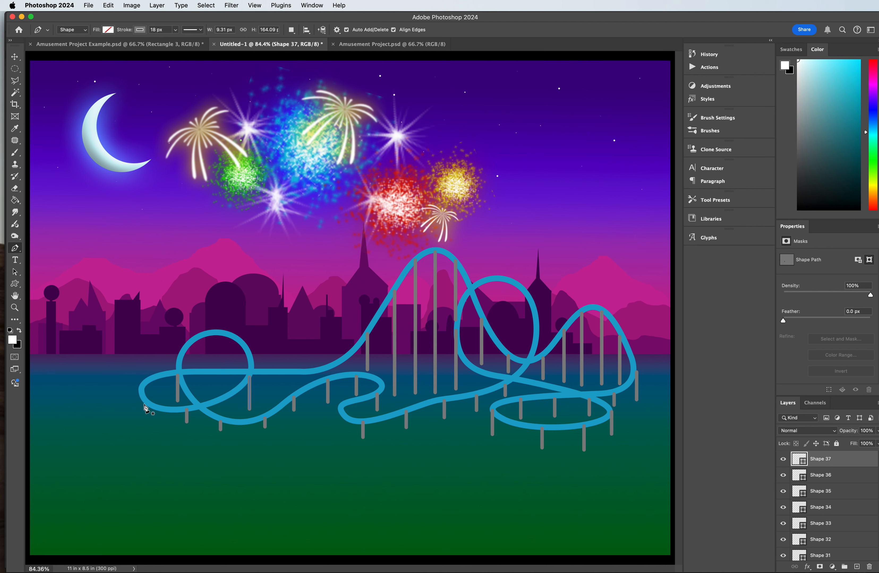
click(141, 392)
click(141, 420)
click(161, 377)
click(160, 397)
Step: Draw five short supports under the back straight track: three between the left loop and the climb, and two inside the loop
click(274, 372)
click(274, 389)
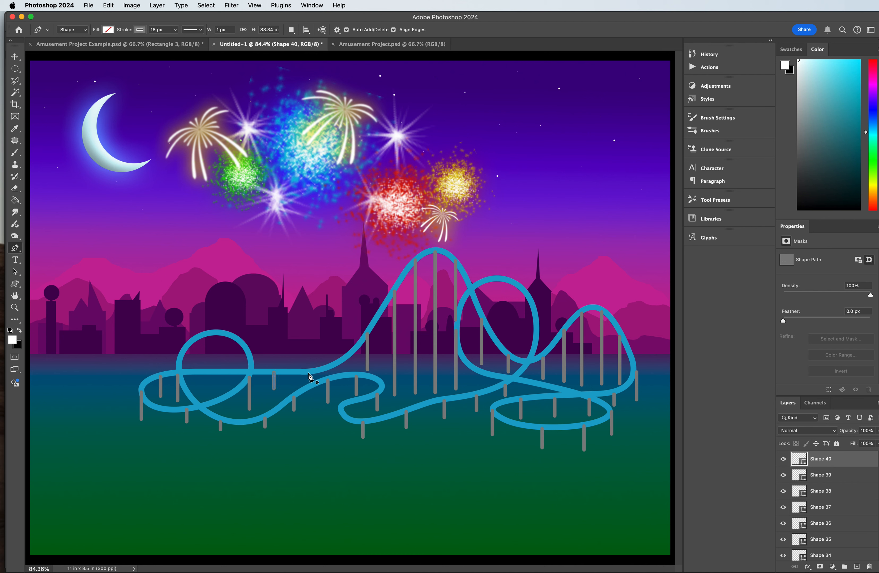
click(307, 385)
click(342, 361)
click(342, 377)
click(198, 374)
click(198, 395)
click(220, 372)
click(220, 387)
Step: Bring the blue track layer, Shape 1, to the top of the layer stack above all the supports
scroll(849, 503, down, 15)
scroll(849, 503, down, 6)
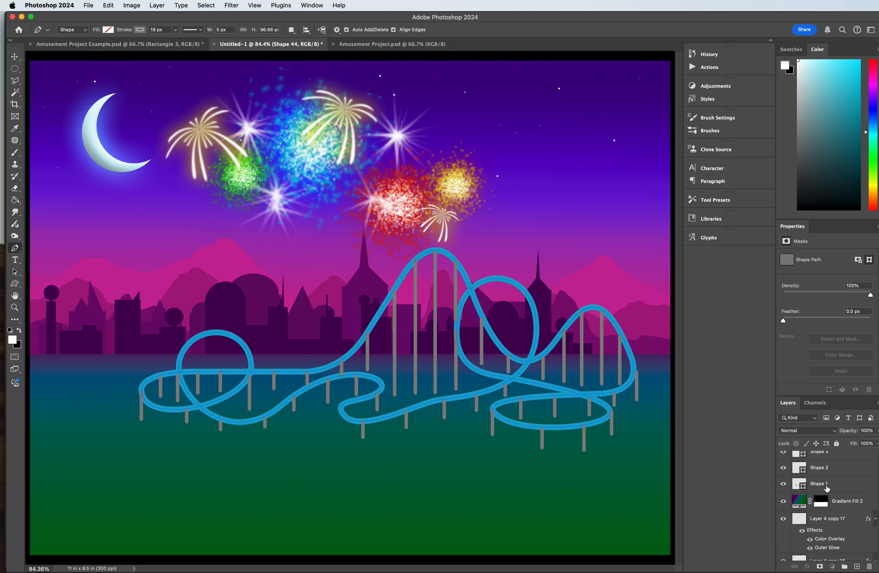
click(826, 487)
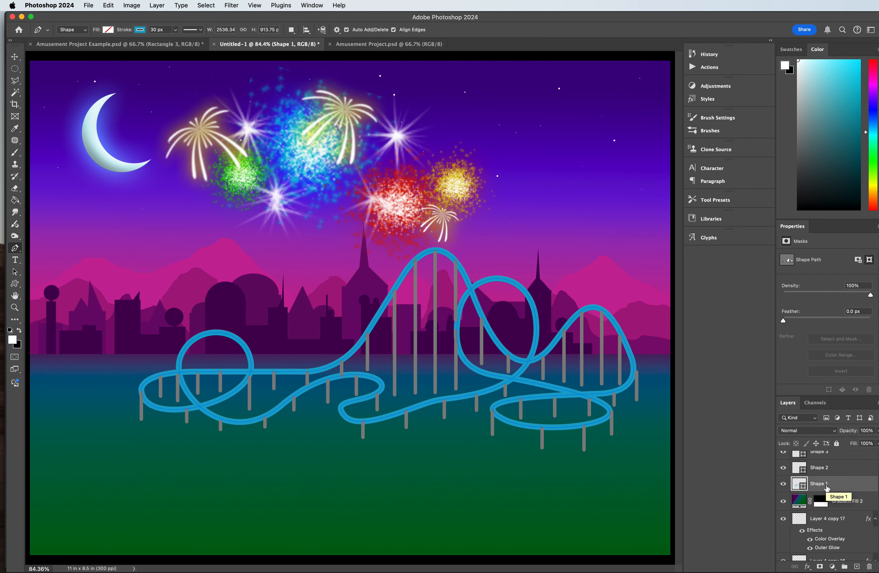
key(super+shift+bracketright)
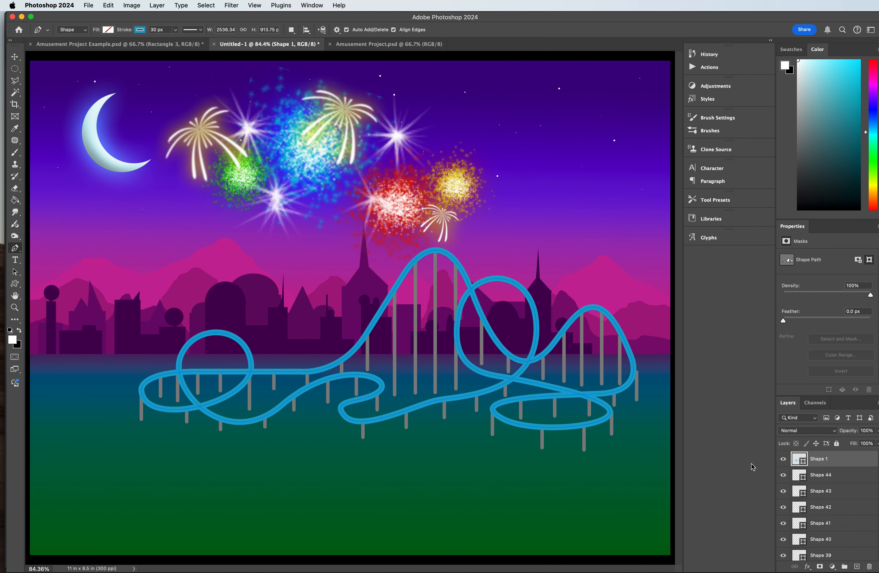
Step: Select the track and all support layers from Shape 1 through Shape 2 and rasterize them
scroll(824, 475, down, 15)
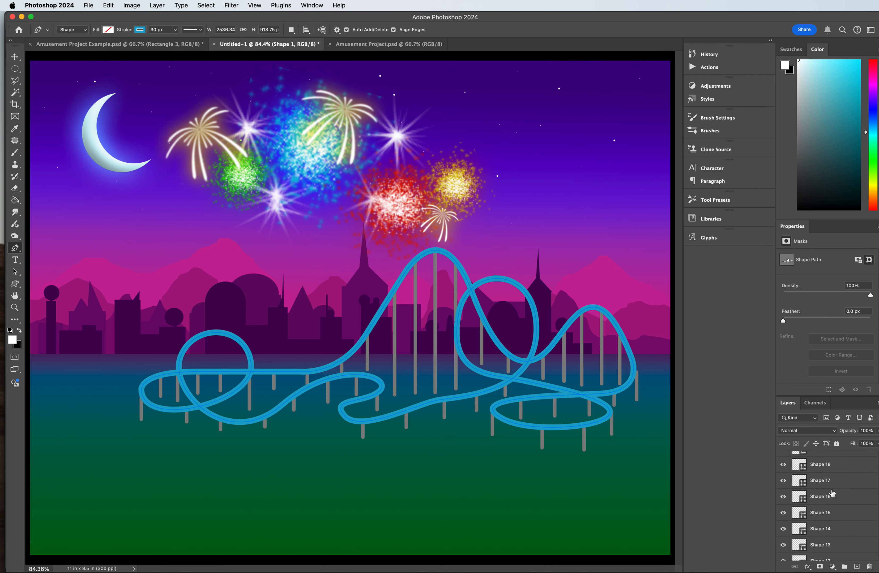
scroll(832, 496, down, 2)
click(832, 505)
scroll(831, 503, down, 8)
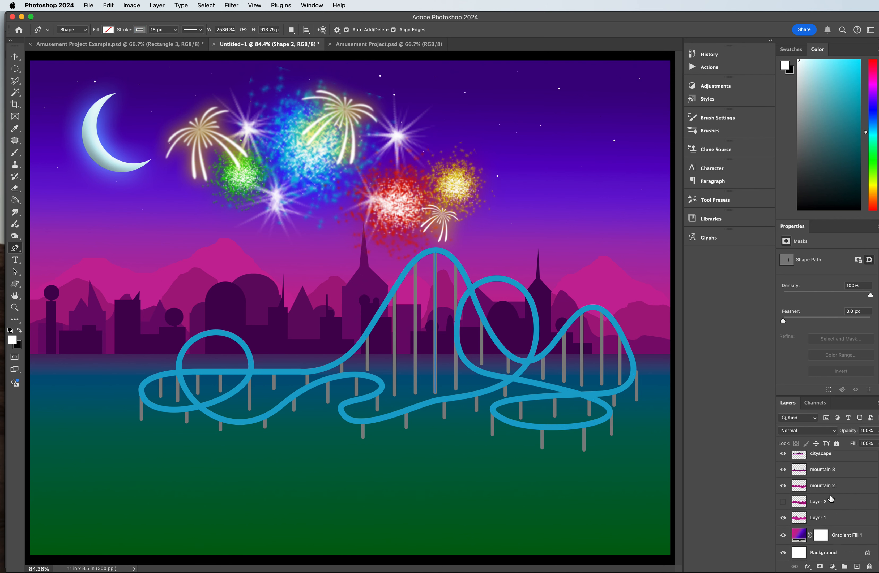
scroll(816, 478, up, 20)
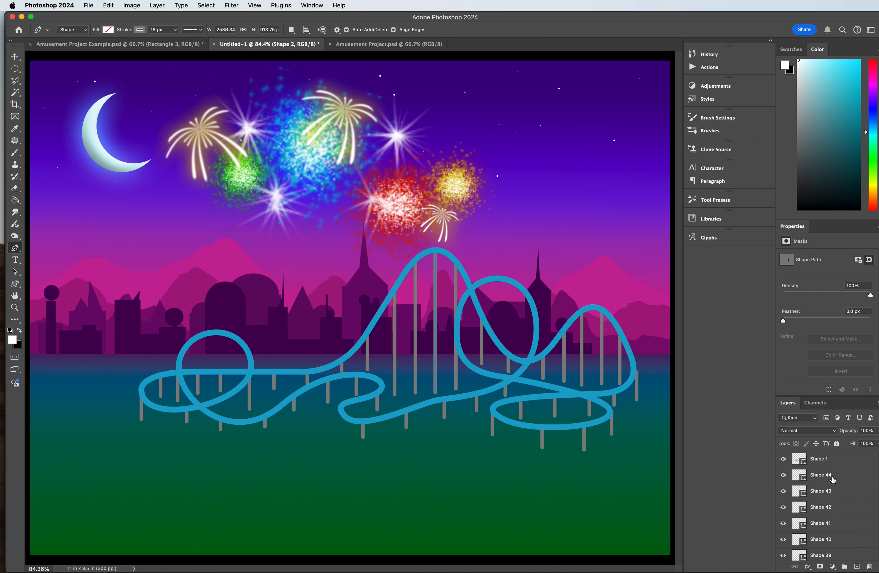
shift+click(834, 466)
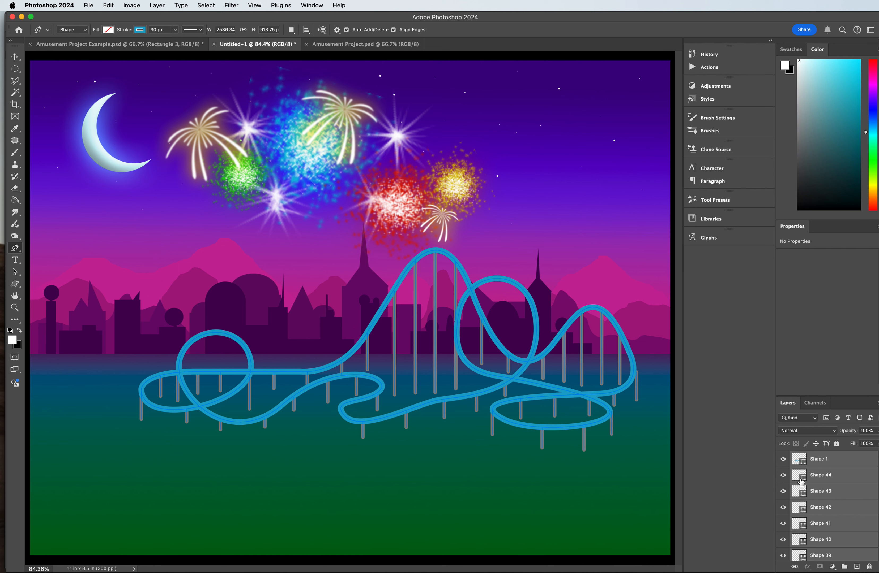
right_click(827, 464)
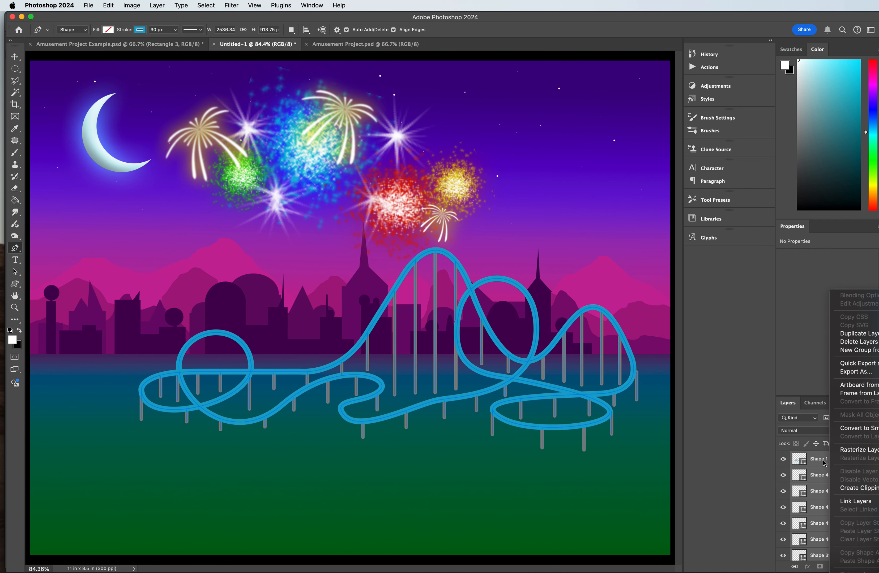
click(848, 449)
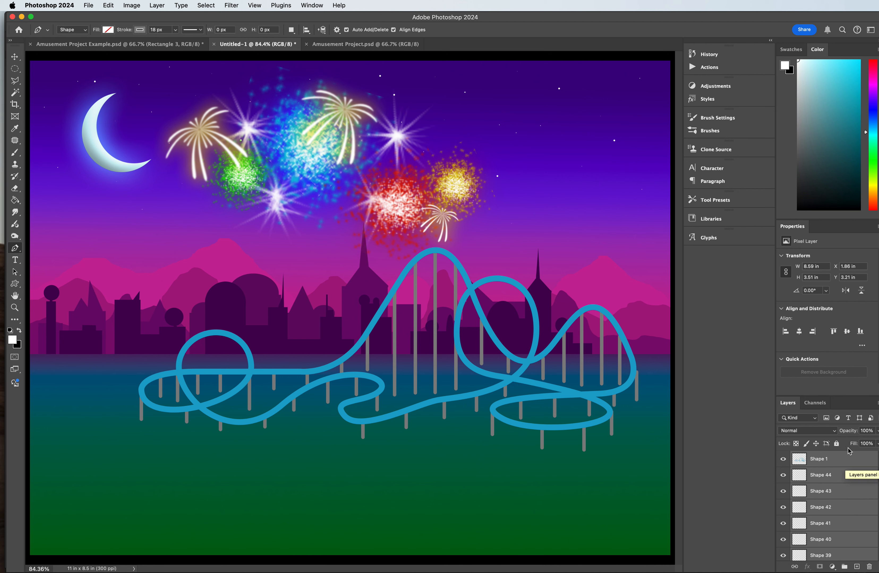
Step: Merge the selected track and support layers into one layer, and toggle its visibility to check the result
right_click(841, 461)
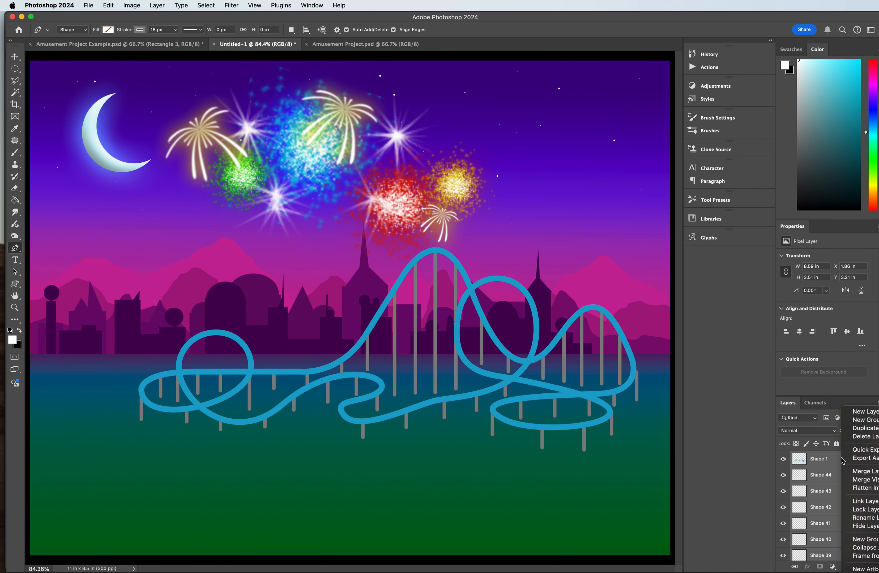
click(867, 475)
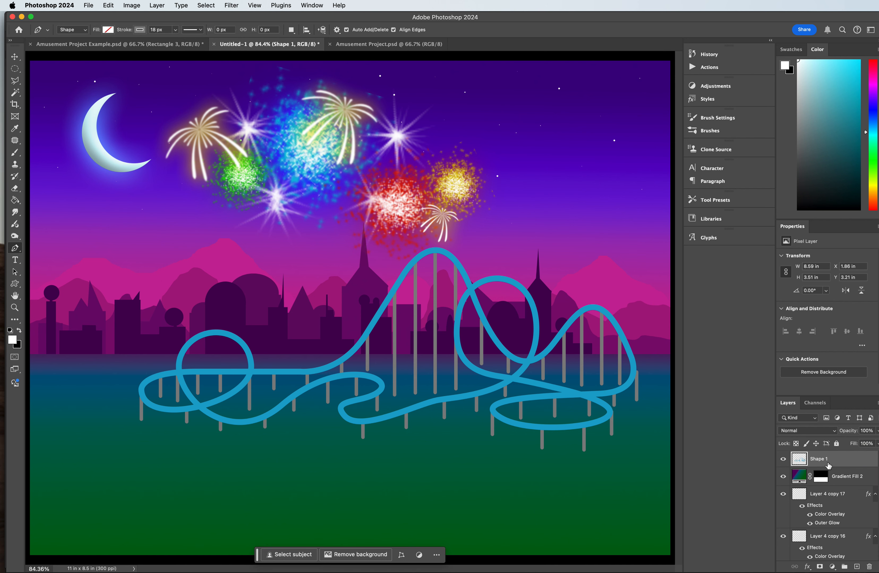
click(783, 459)
click(782, 459)
click(782, 459)
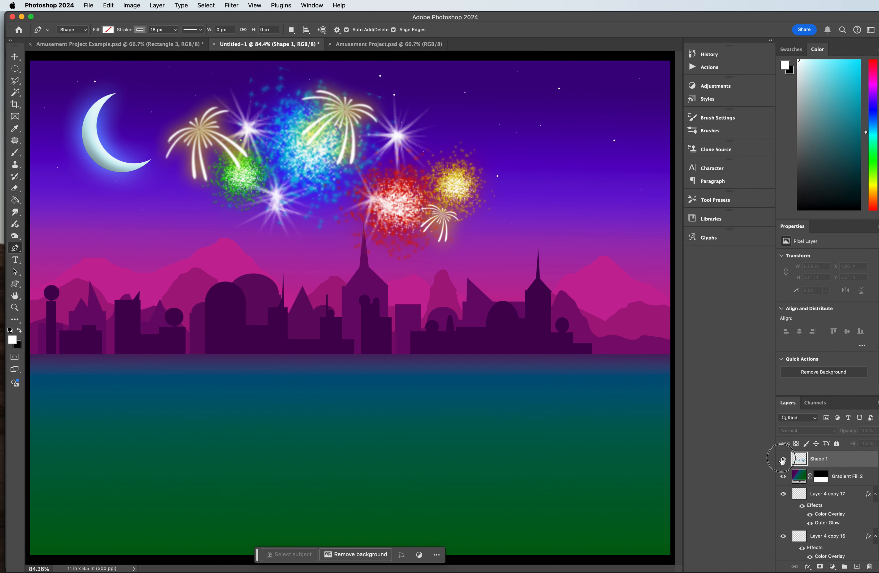
click(783, 459)
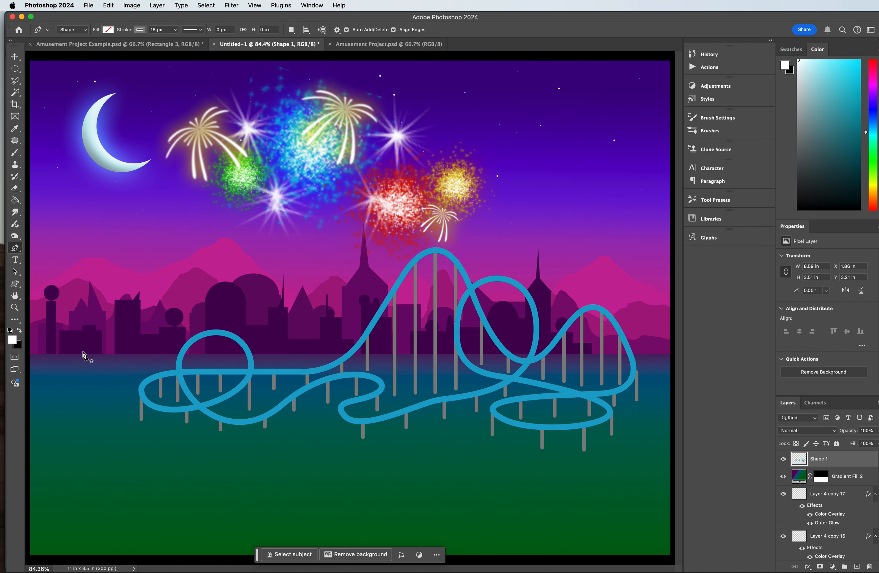
Step: Outline the back track segment just left of the left loop's first crossing with the Polygonal Lasso at 200% zoom
click(14, 307)
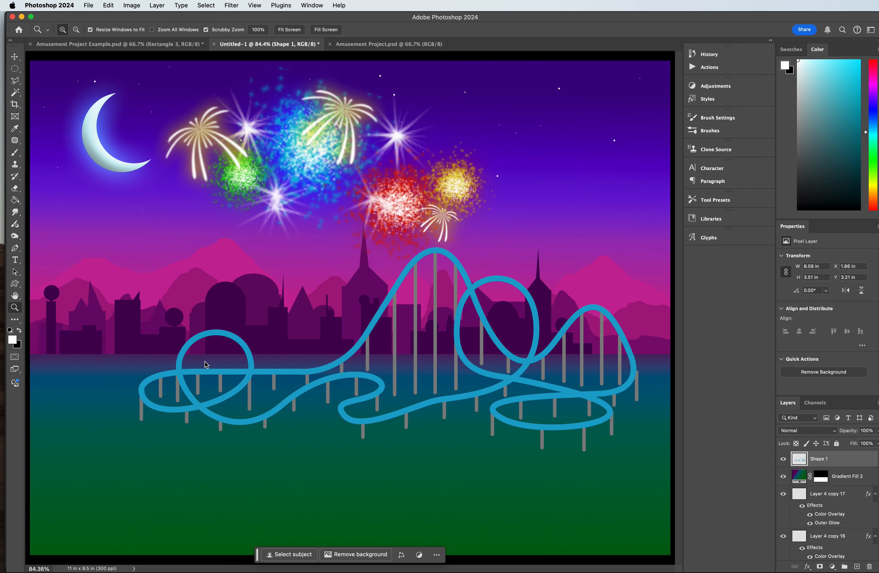
click(209, 373)
click(239, 373)
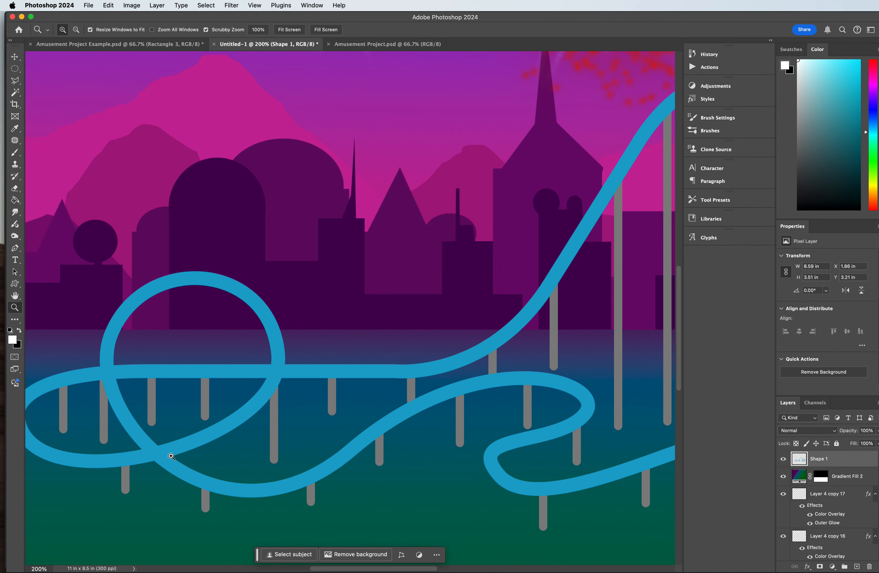
click(15, 80)
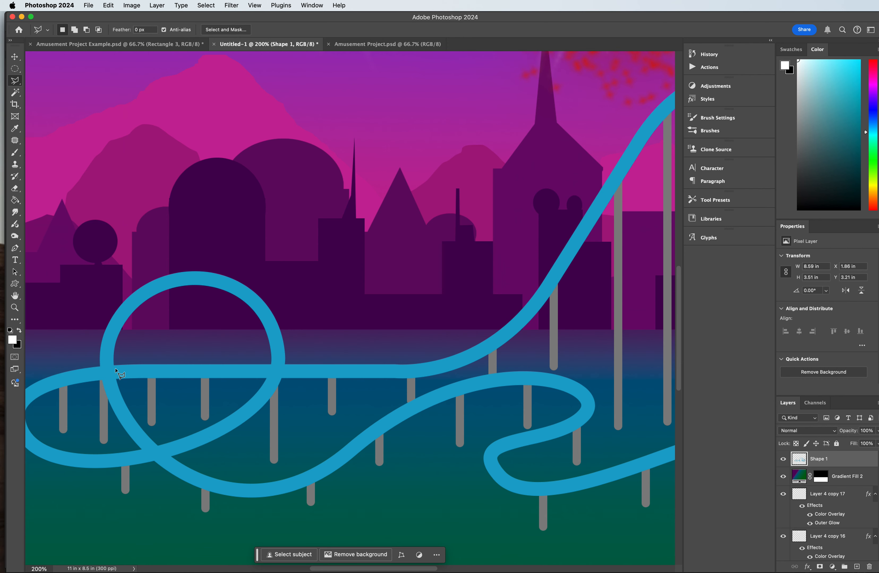
click(100, 366)
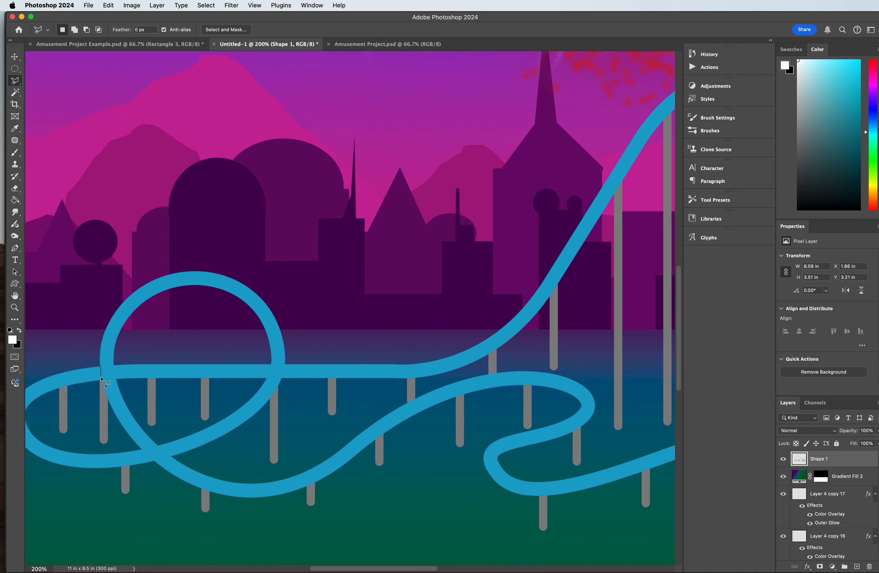
click(102, 382)
click(88, 390)
click(57, 392)
click(42, 375)
click(99, 367)
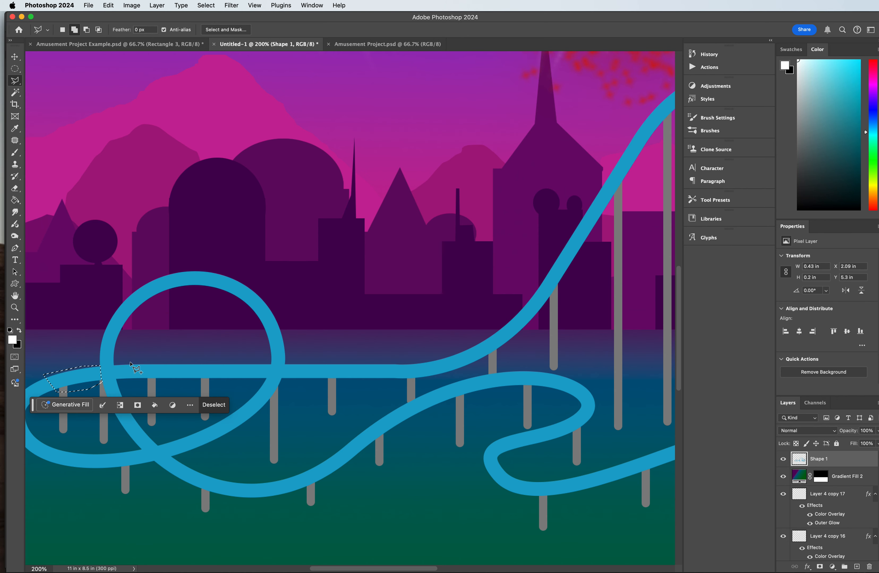
Step: Add the straight track segment just right of the loop's first crossing to the selection
click(114, 367)
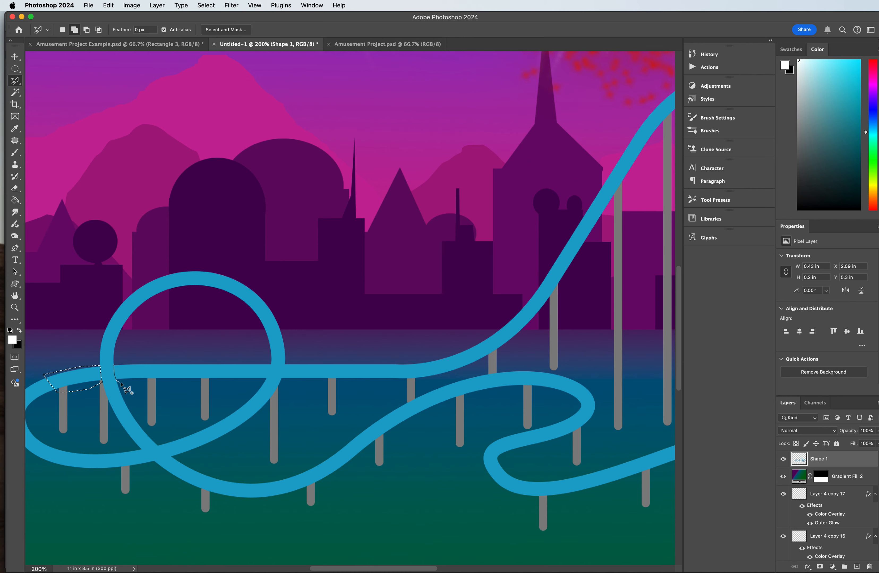
click(142, 383)
click(169, 382)
click(174, 356)
click(114, 367)
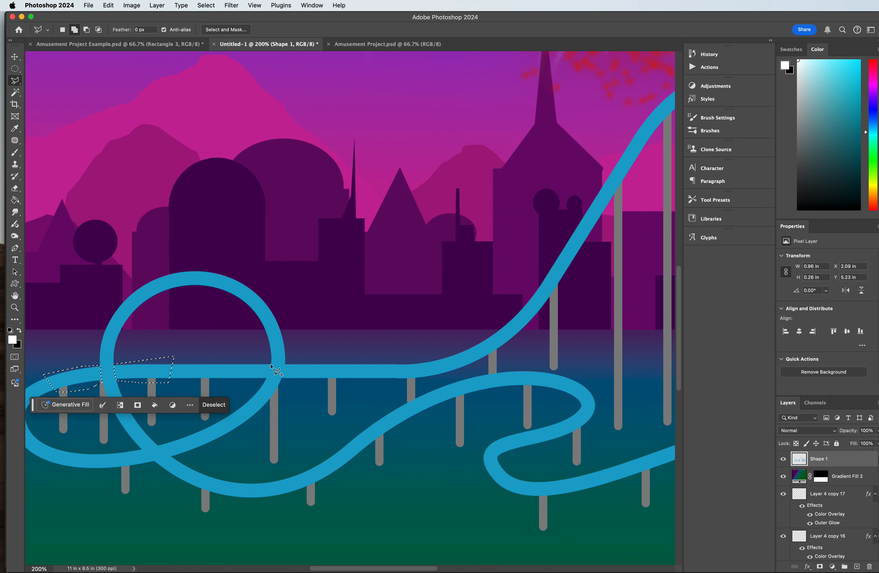
Step: Add the straight track segments on both sides of the loop's second crossing to the selection
click(276, 373)
click(268, 374)
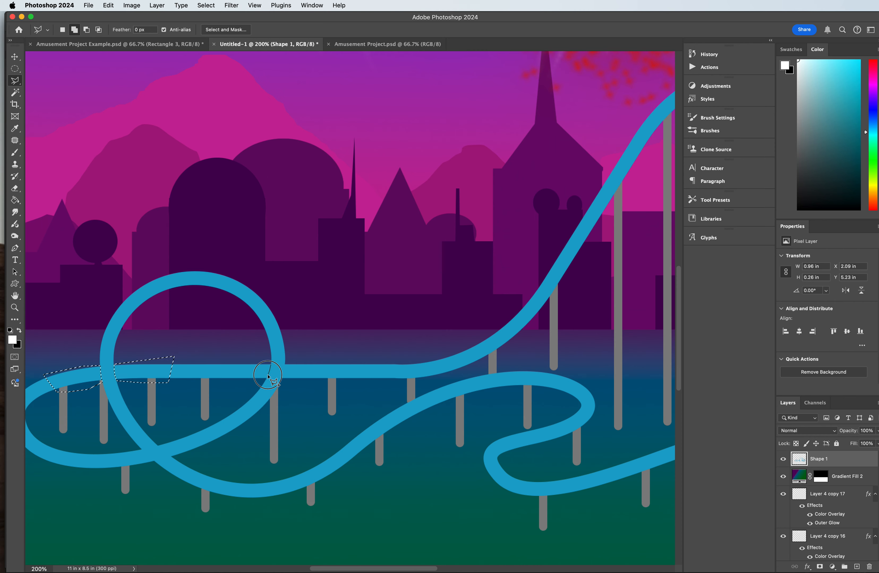
click(265, 380)
click(249, 387)
click(217, 385)
click(210, 360)
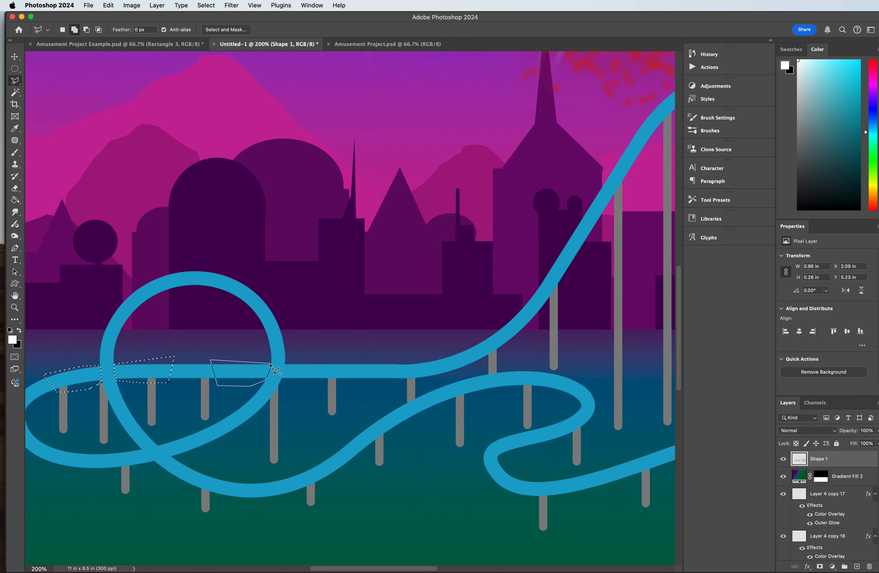
click(271, 365)
click(280, 381)
click(342, 384)
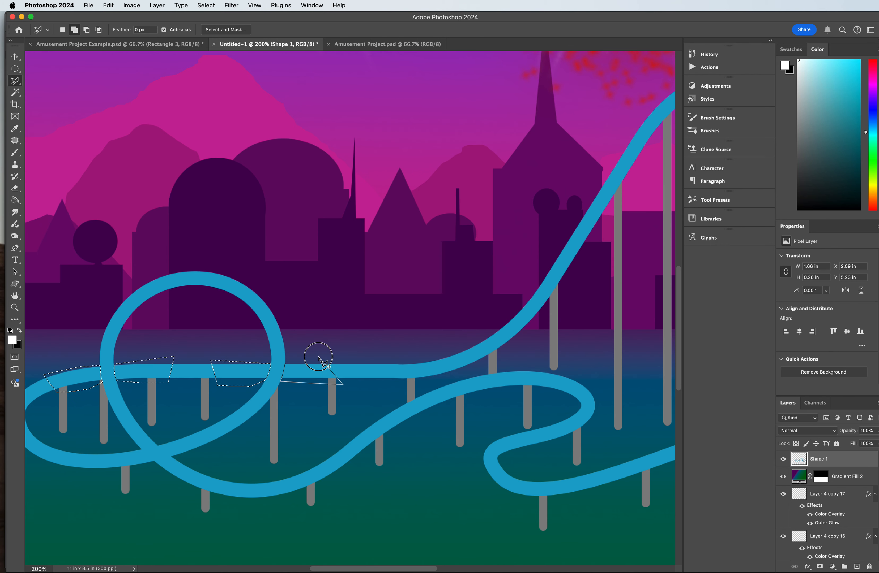
click(285, 366)
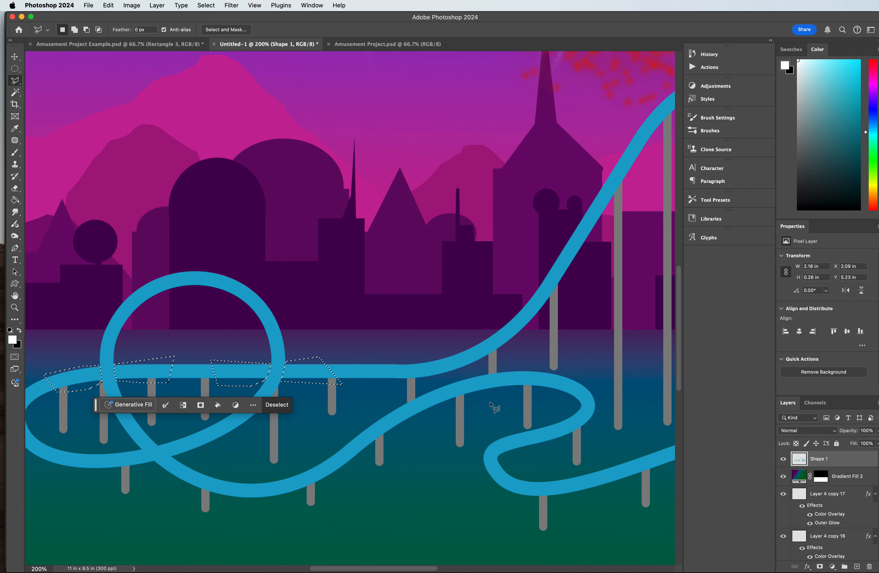
Step: Try to darken the selected track segments using the Burn tool with the Highlights range and an 80 px brush, and deselect
click(15, 236)
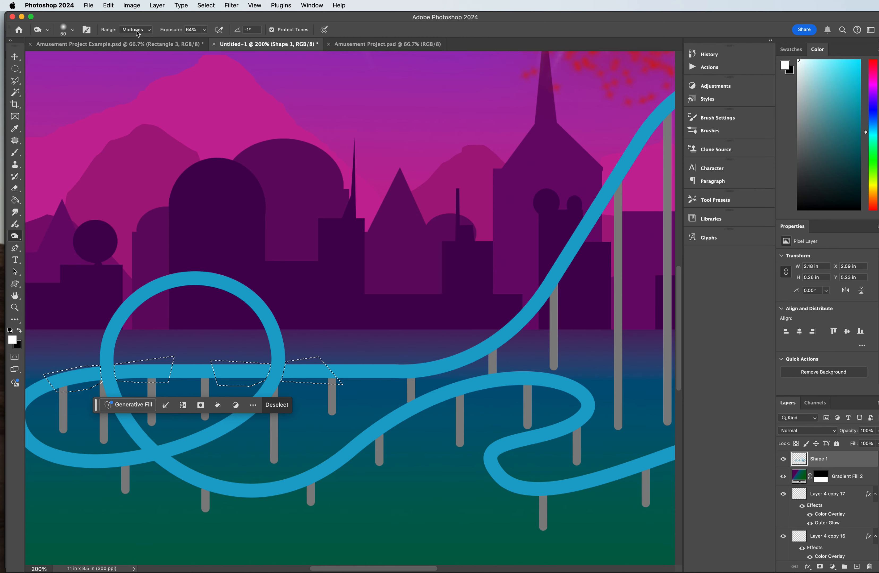
click(135, 39)
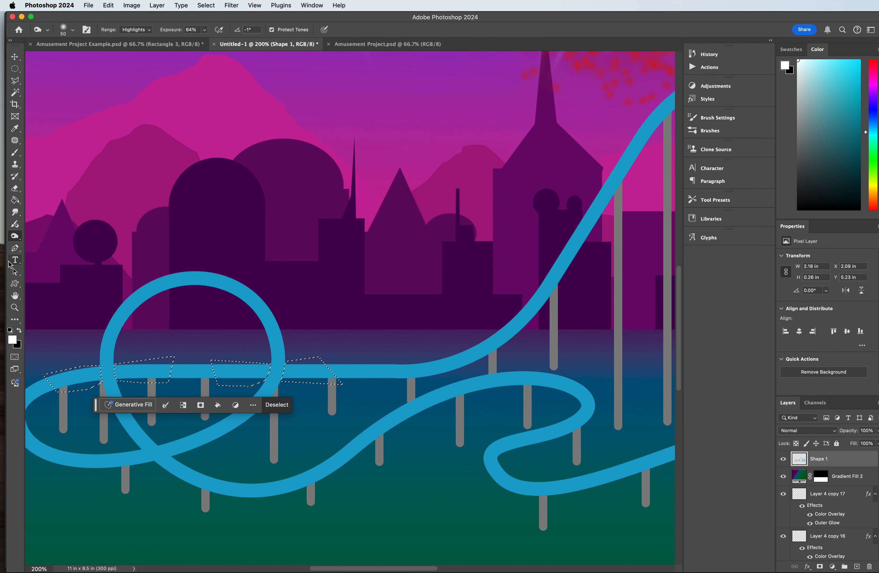
key(bracketright)
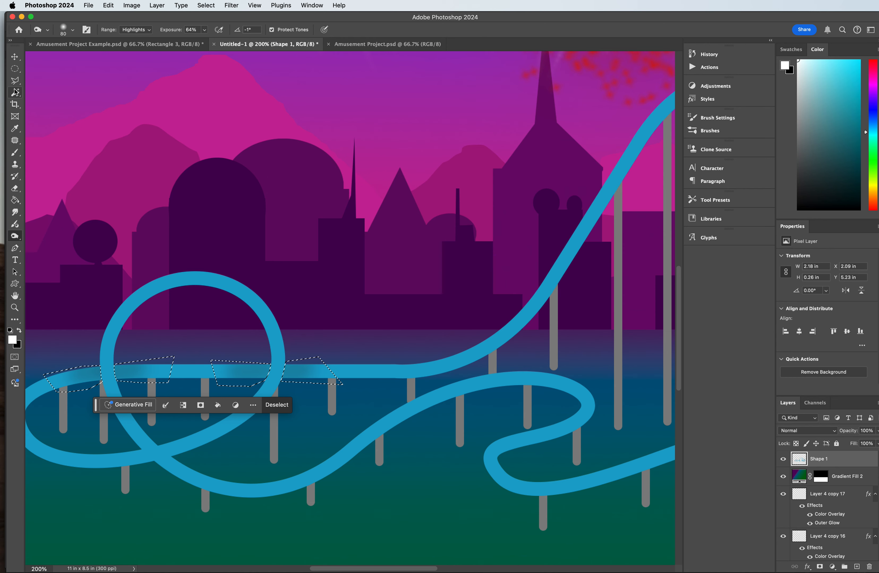
click(15, 70)
click(171, 88)
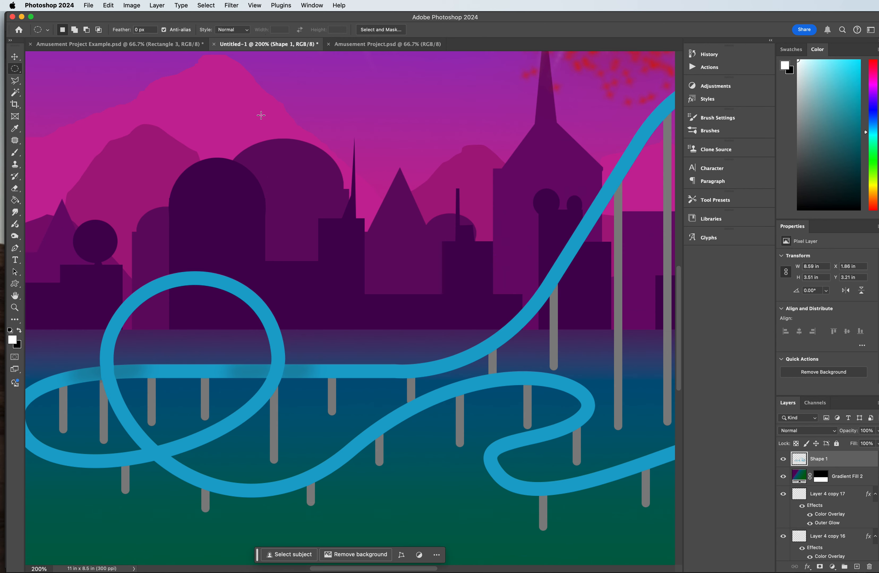
key(super+minus)
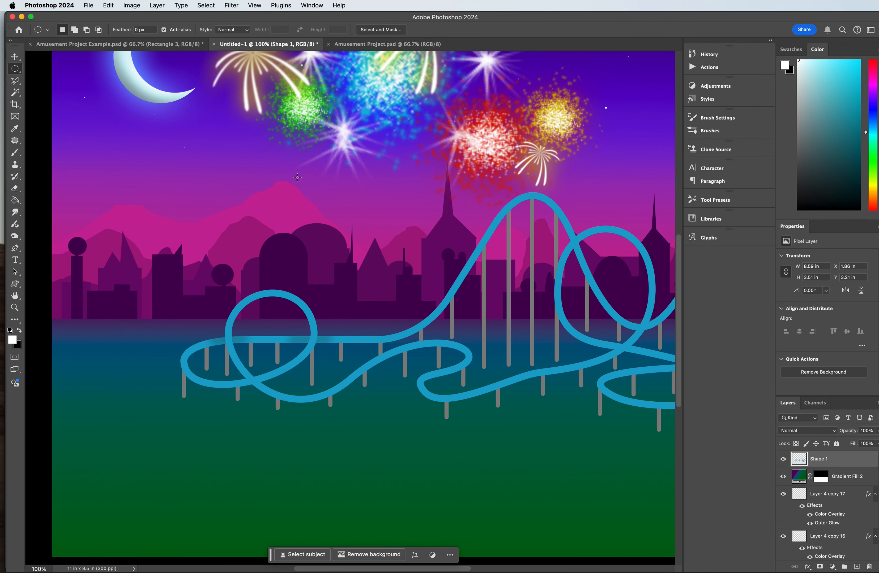
Step: Undo the deselection and the Highlights burn strokes on the left loop's crossings
key(super+z)
key(super+z)
key(super+z)
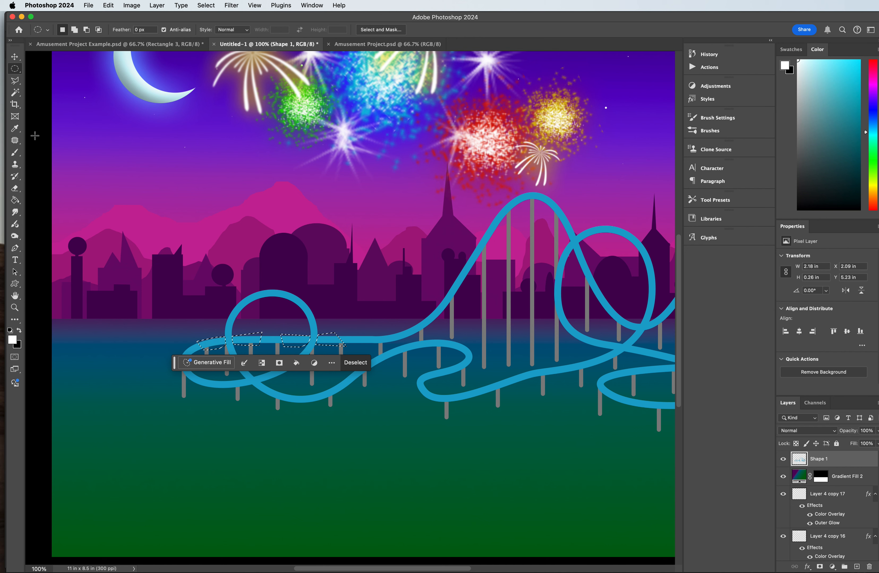
Step: Darken the selected track segments beside the left loop's crossings using the Burn tool with the Midtones range, and deselect
click(14, 236)
click(135, 29)
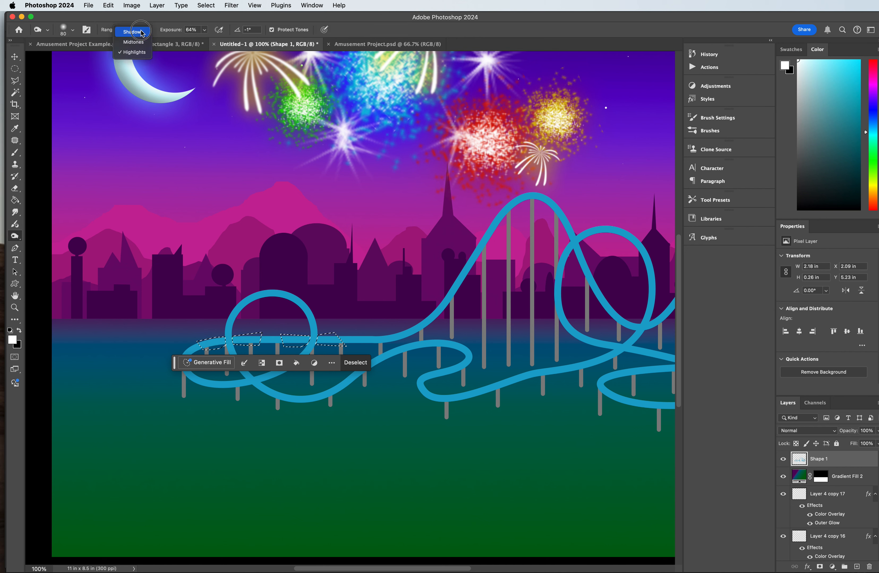
click(140, 40)
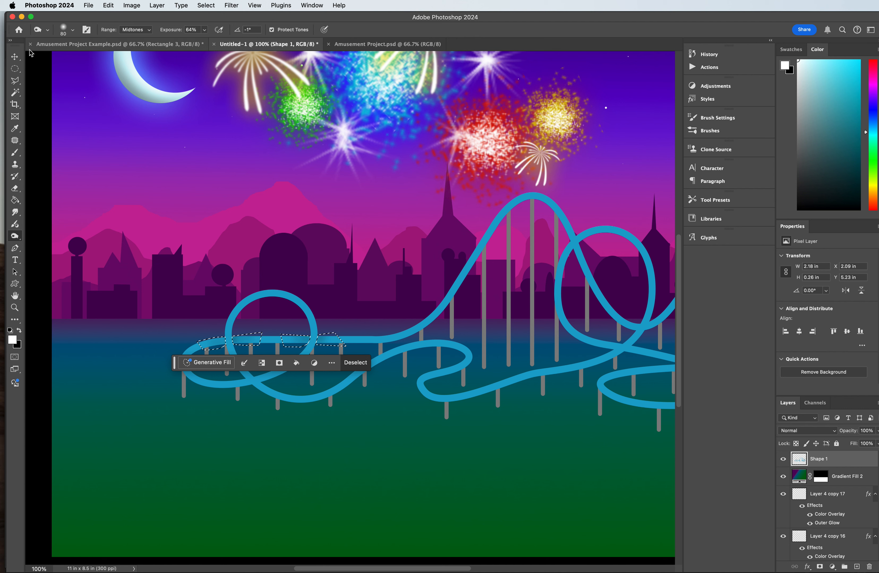
click(15, 69)
click(163, 133)
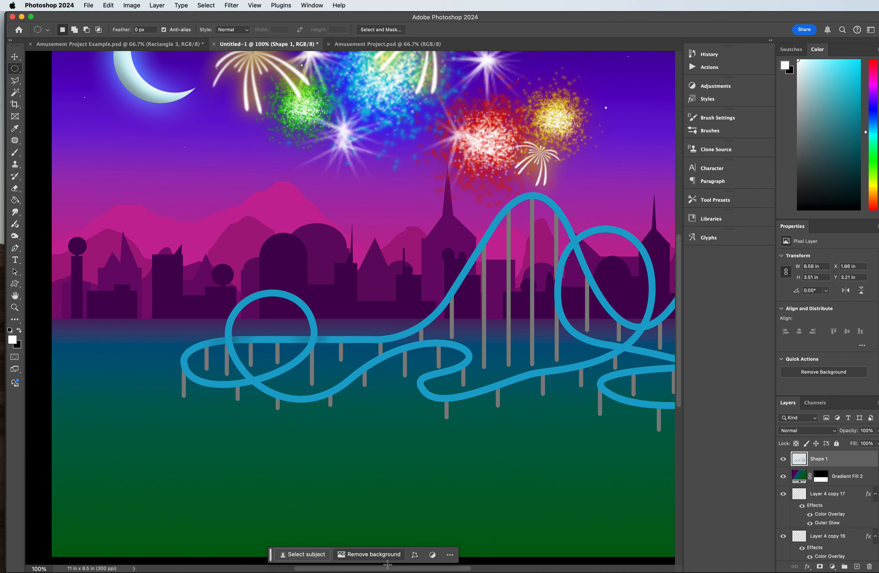
Step: Outline the descending track segment just above the right loop's upper crossing with the Polygonal Lasso at 300% zoom
scroll(310, 162, right, 10)
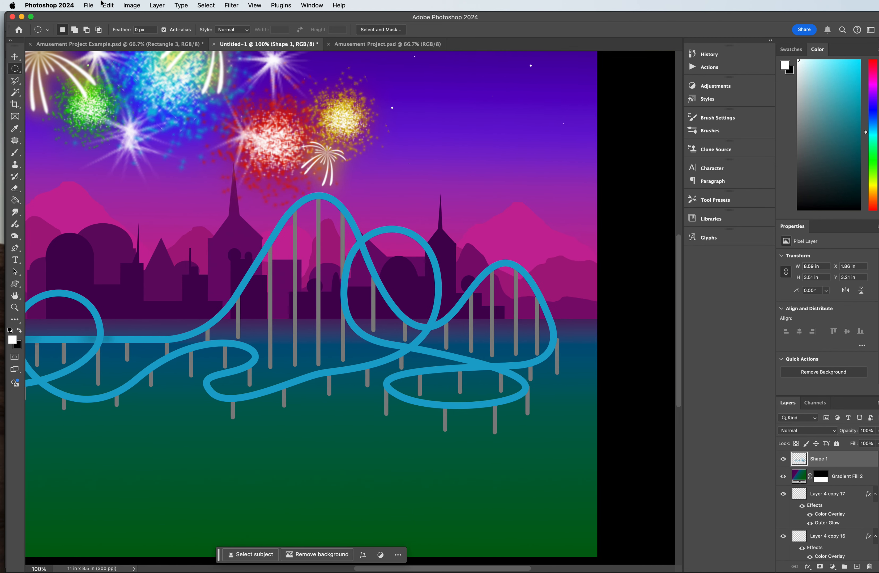
click(14, 82)
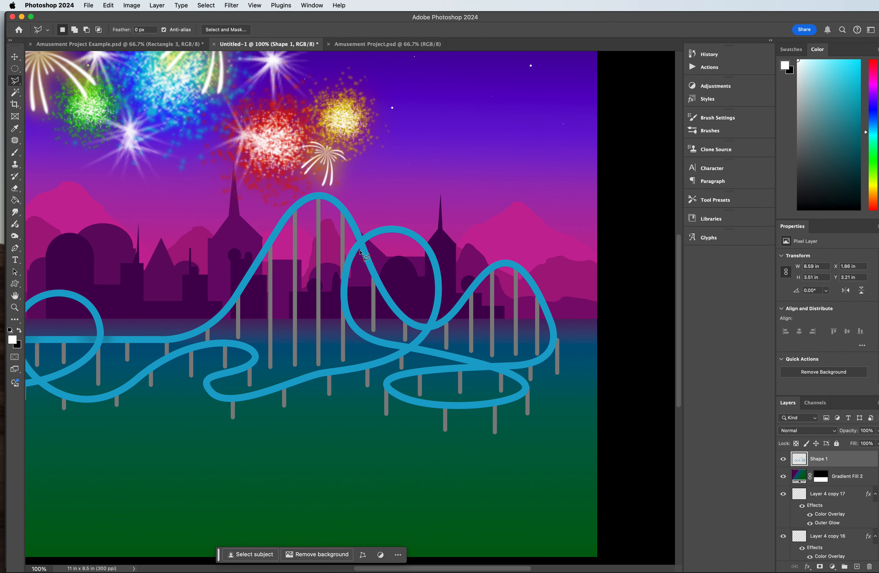
key(super+plus)
key(super+plus)
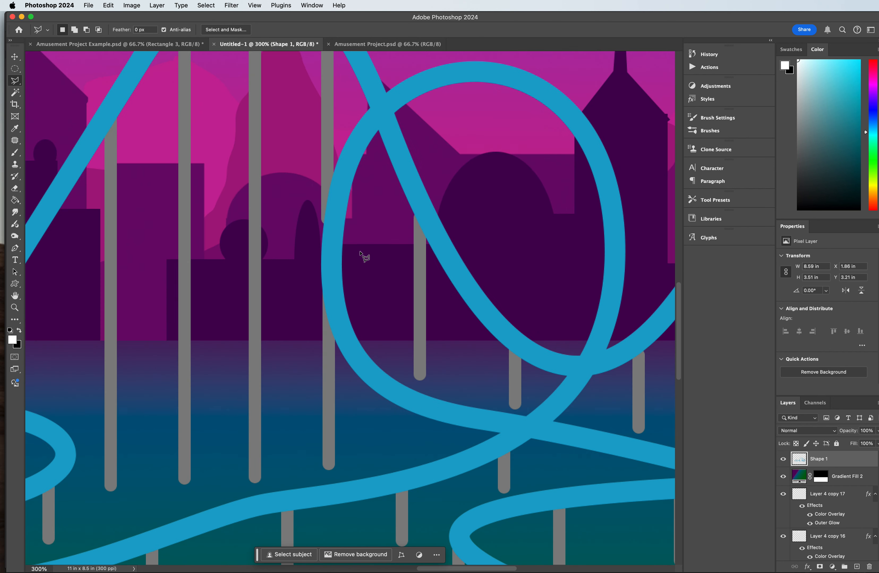
scroll(359, 252, up, 5)
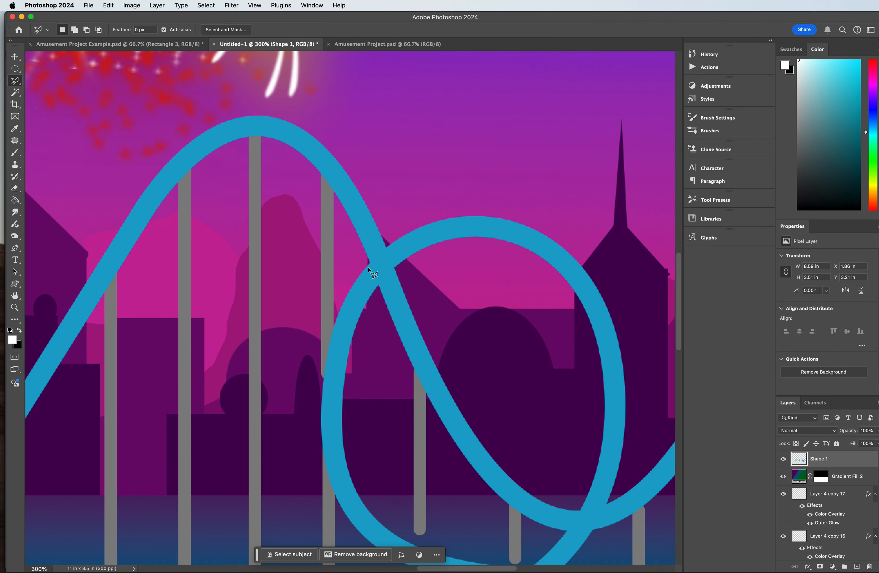
click(366, 266)
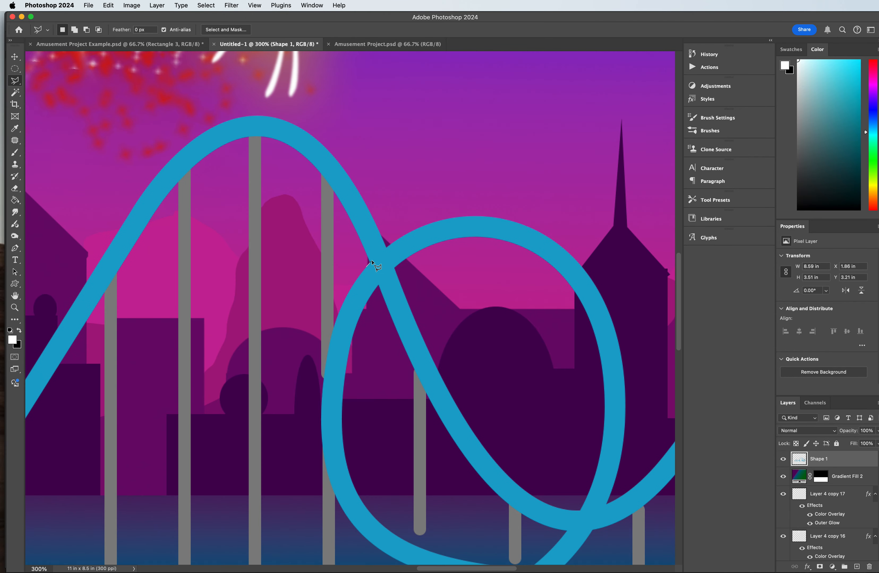
click(387, 247)
click(360, 182)
click(343, 208)
click(366, 266)
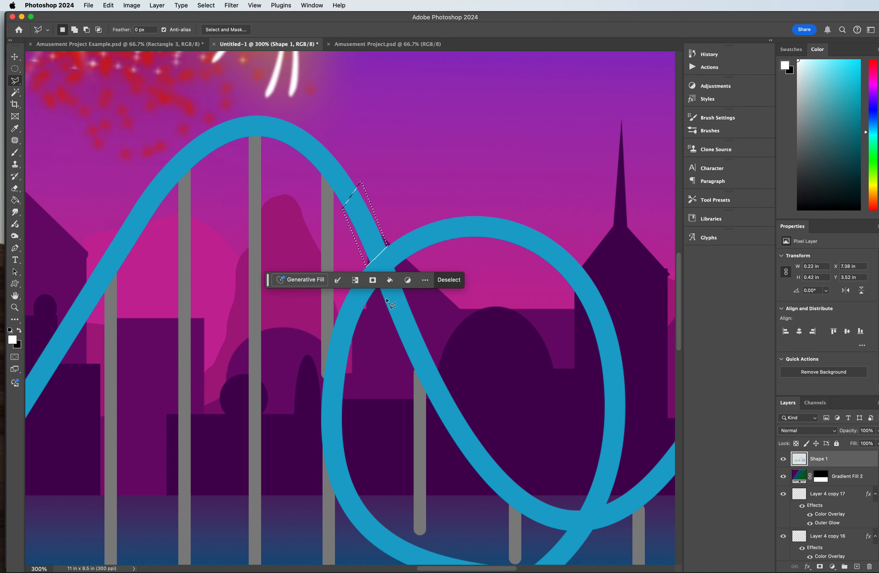
Step: Move the contextual task bar clear of the track and add the descending segment just below the upper crossing to the selection
drag(267, 279, 274, 366)
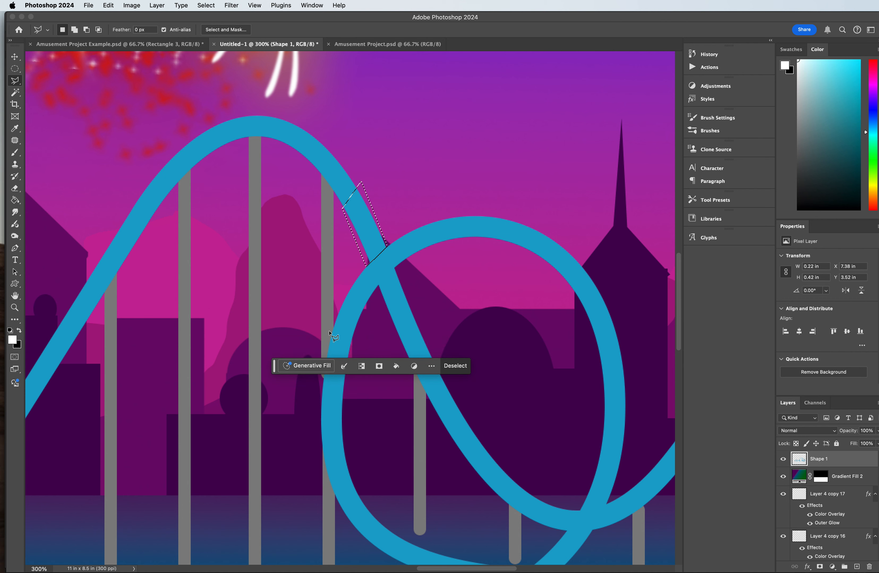
click(375, 290)
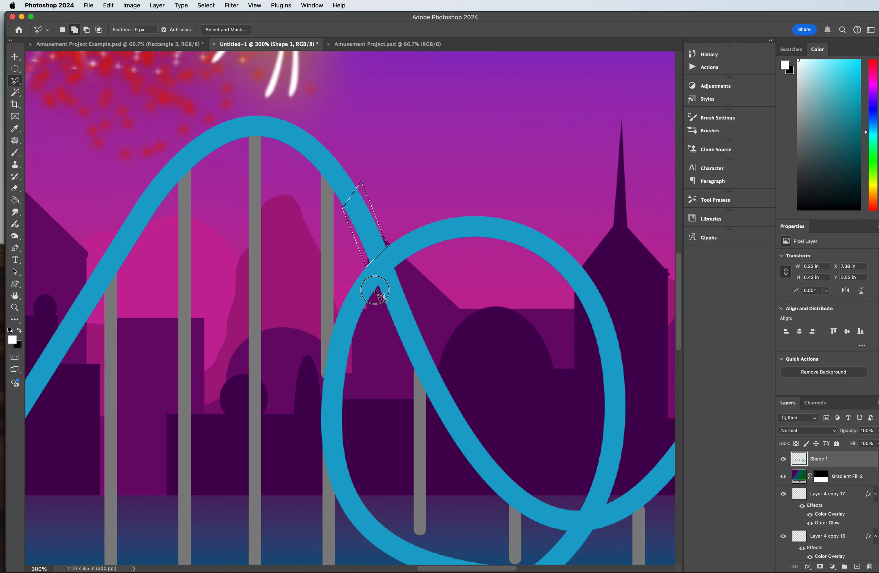
click(385, 277)
click(396, 267)
click(429, 280)
click(438, 332)
click(438, 370)
click(393, 356)
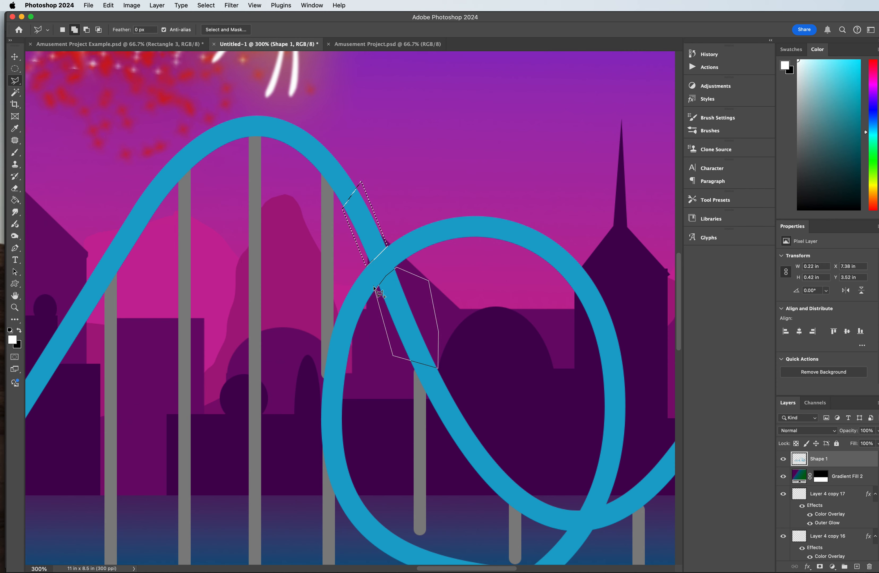
click(376, 293)
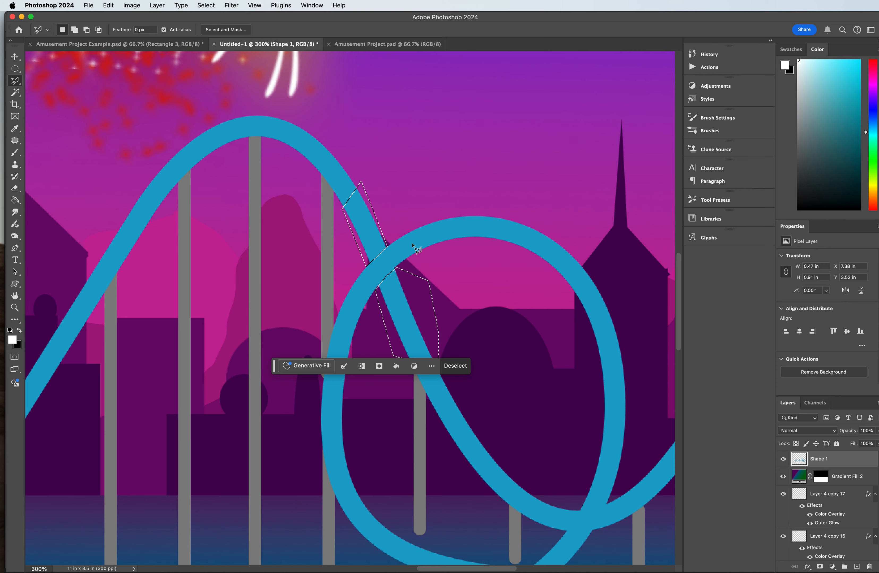
Step: Add the track segment just left of the crossing at the dip beneath the right loop to the selection
click(580, 509)
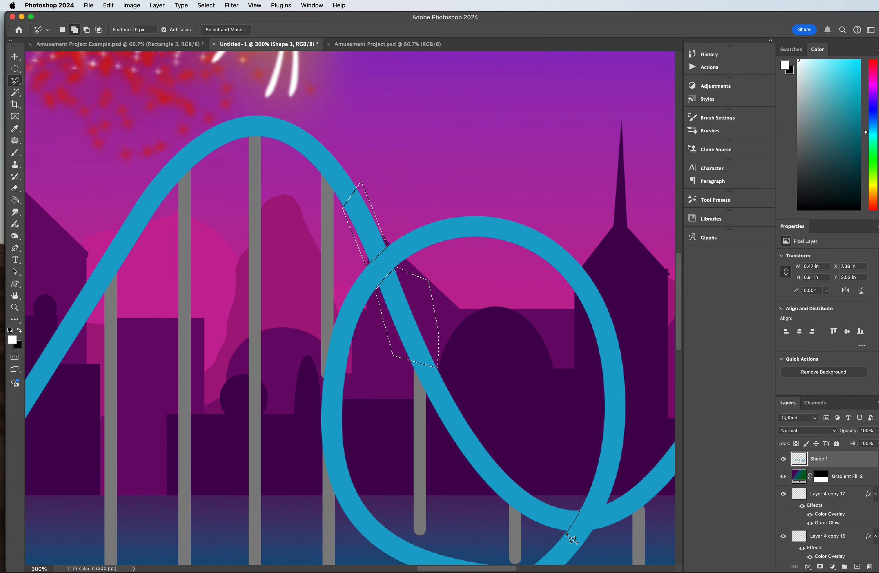
click(564, 534)
click(538, 539)
click(522, 525)
click(521, 480)
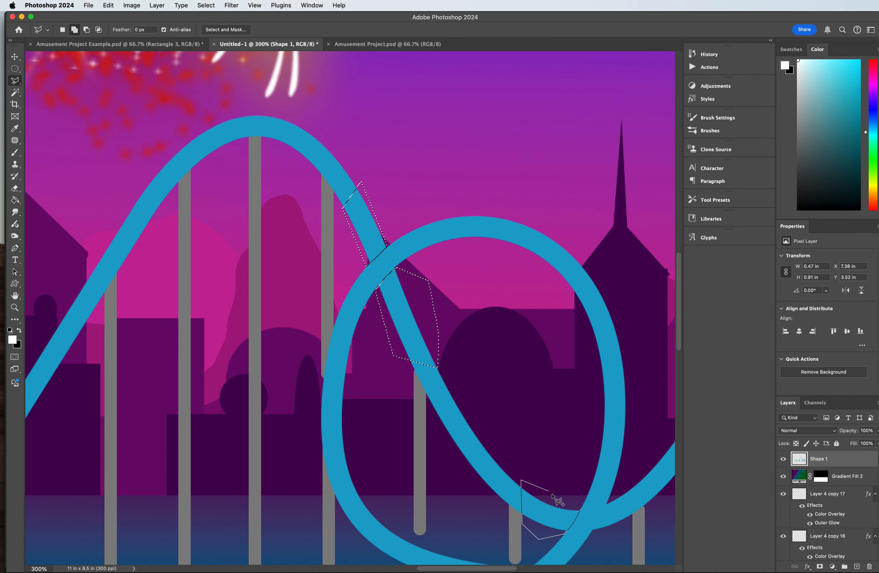
click(581, 512)
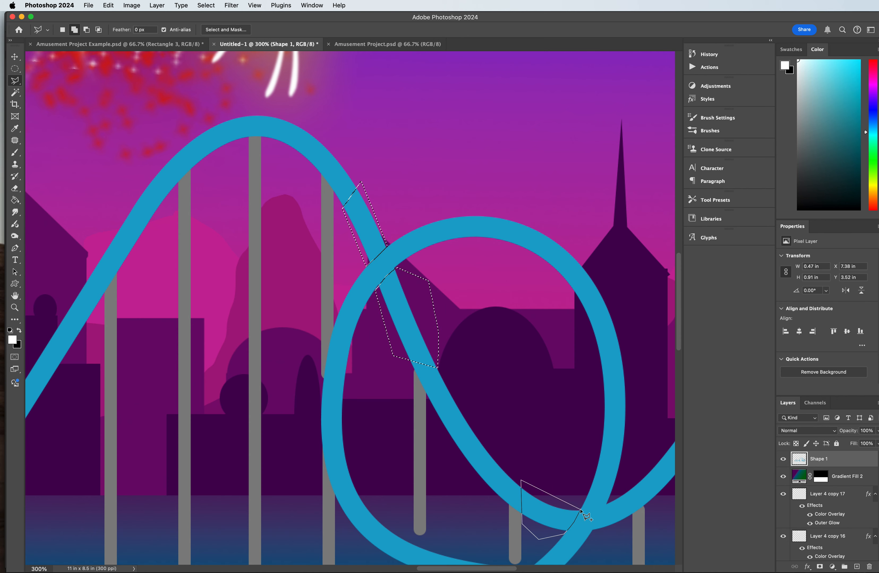
Step: Add the rising track segment just right of the crossing at the dip to the selection
click(609, 500)
click(592, 532)
click(610, 529)
click(627, 524)
click(645, 508)
click(651, 465)
click(609, 499)
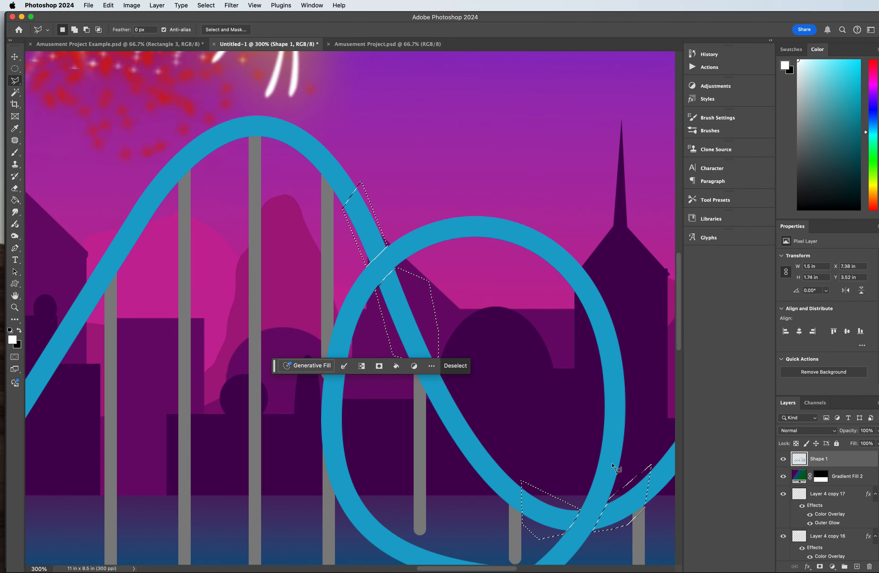
Step: Add the track segments on both sides of the crossing above the flat oval loop to the selection at 100% zoom
key(super+minus)
key(super+minus)
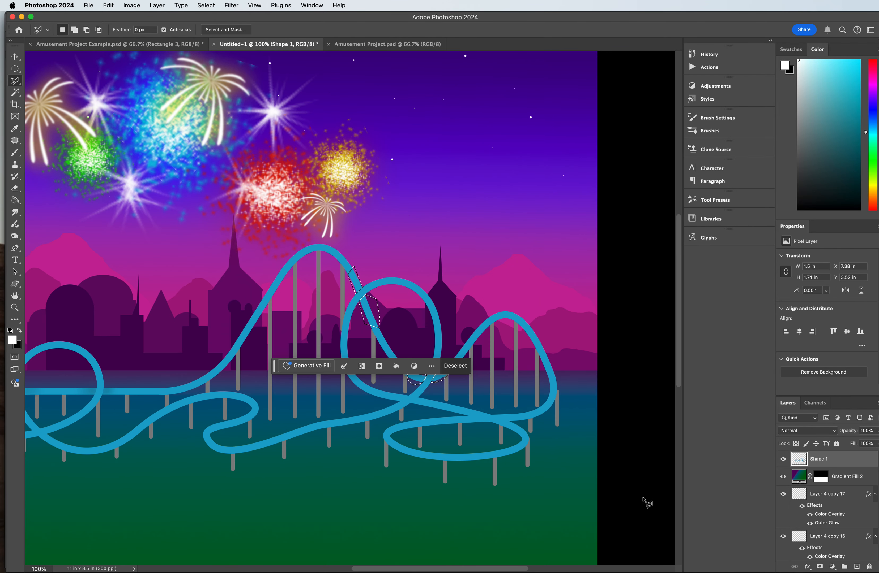
key(shift)
click(466, 417)
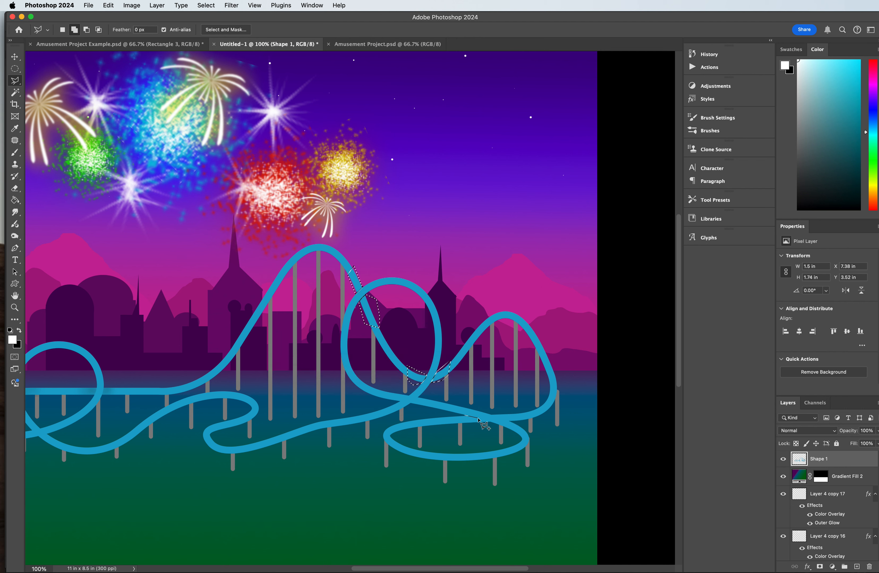
click(490, 422)
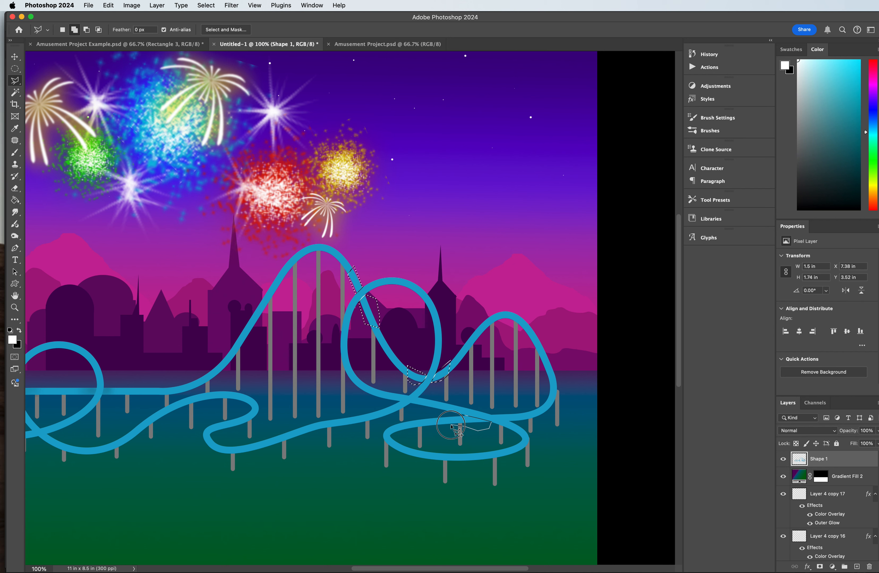
click(465, 417)
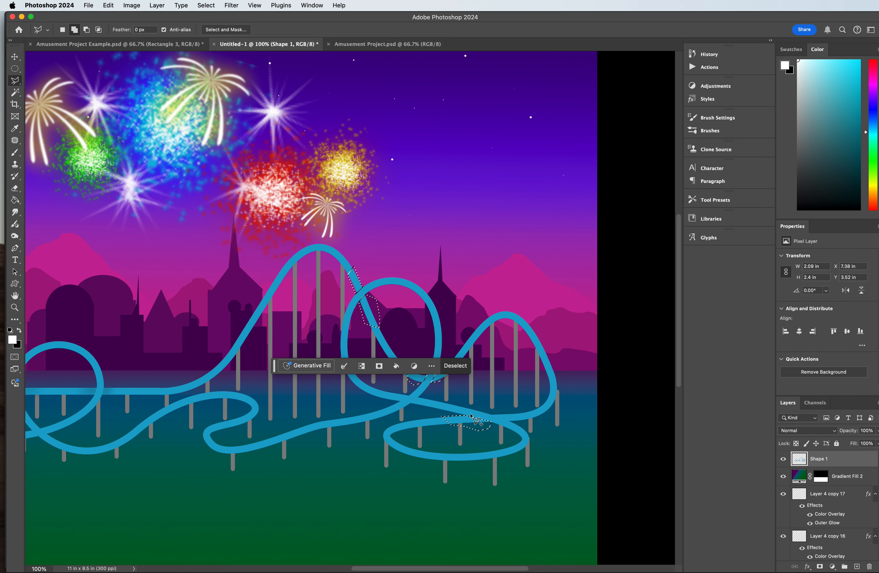
click(490, 416)
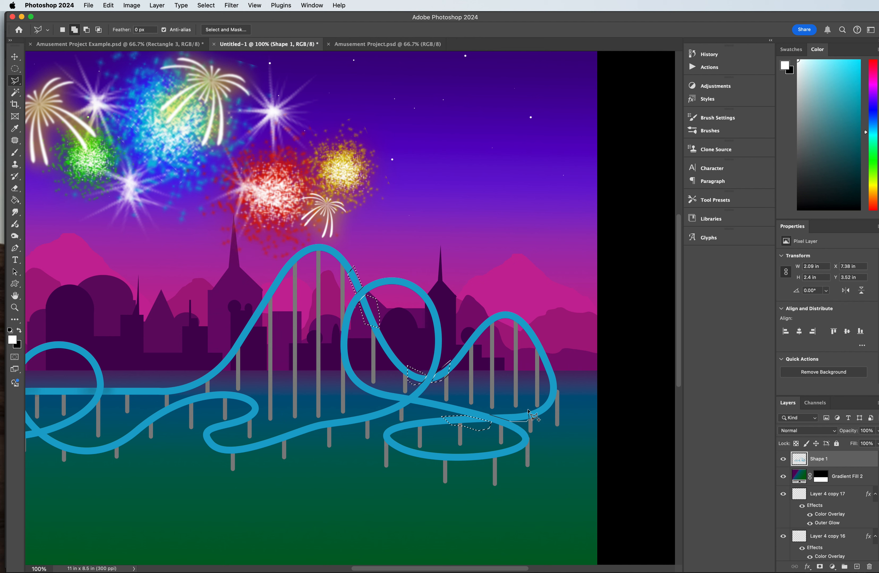
click(490, 415)
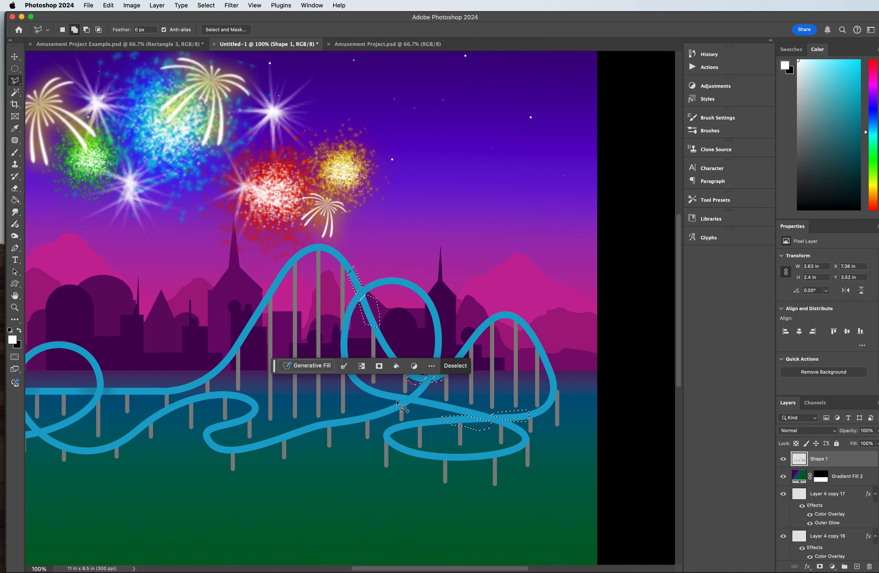
Step: Add the descending track segments on both sides of the lowest crossing under the right loop to the selection
click(409, 405)
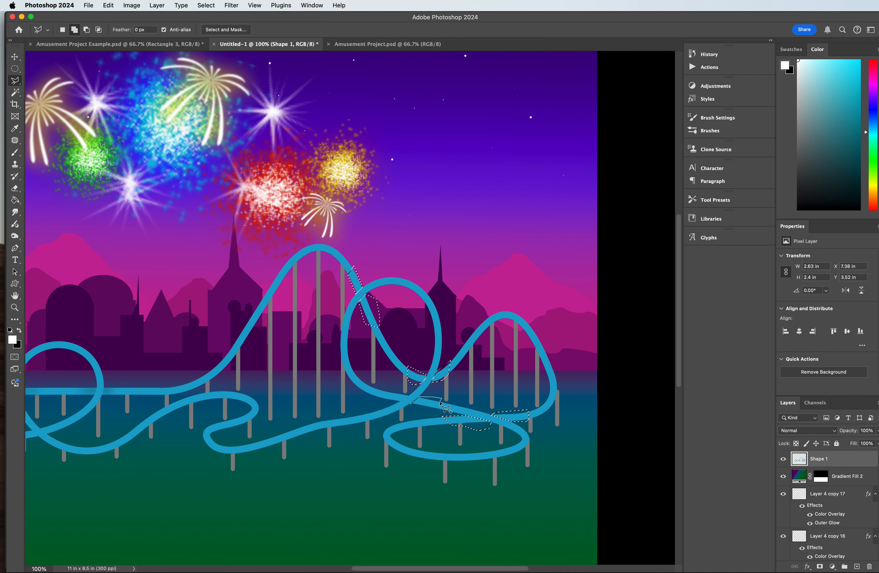
click(410, 405)
click(396, 402)
click(394, 401)
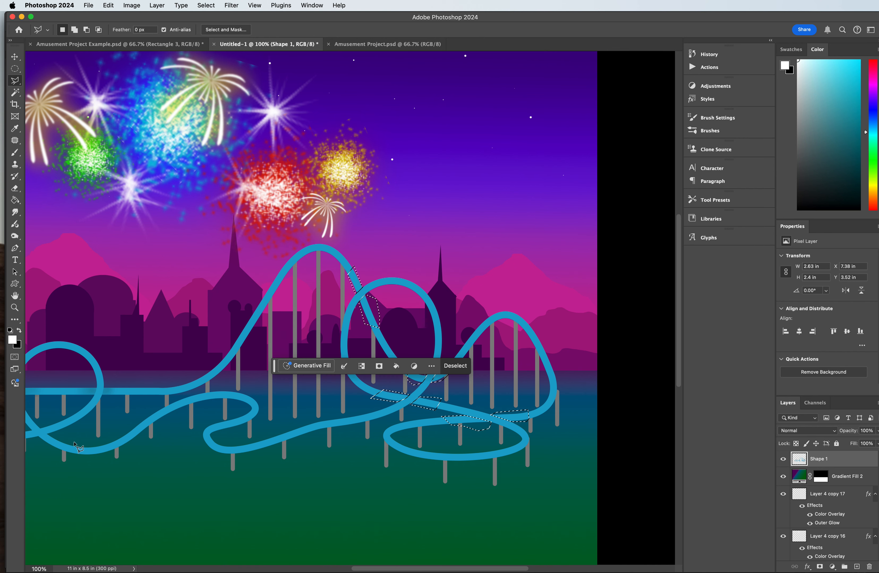
Step: Add the descending track segment just above the lower crossing of the left loop to the selection
drag(357, 569, 334, 569)
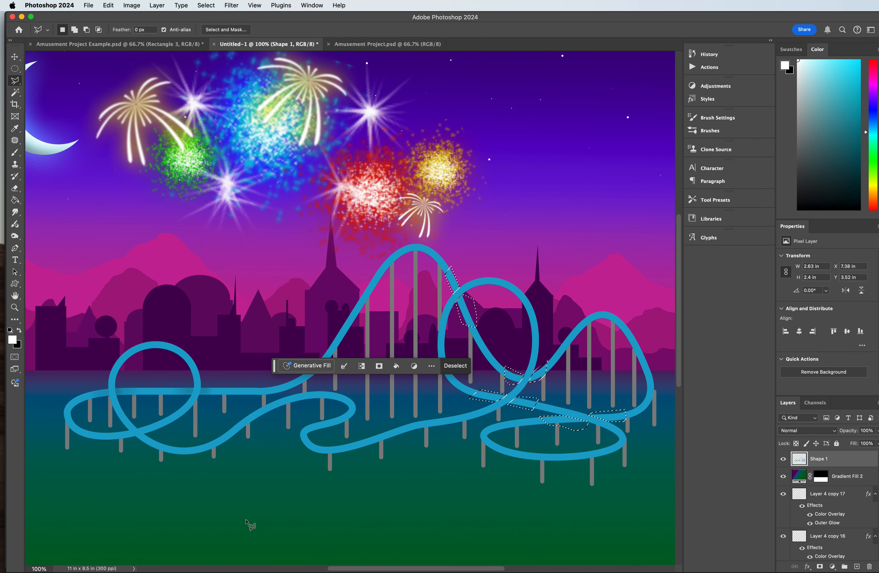
click(127, 433)
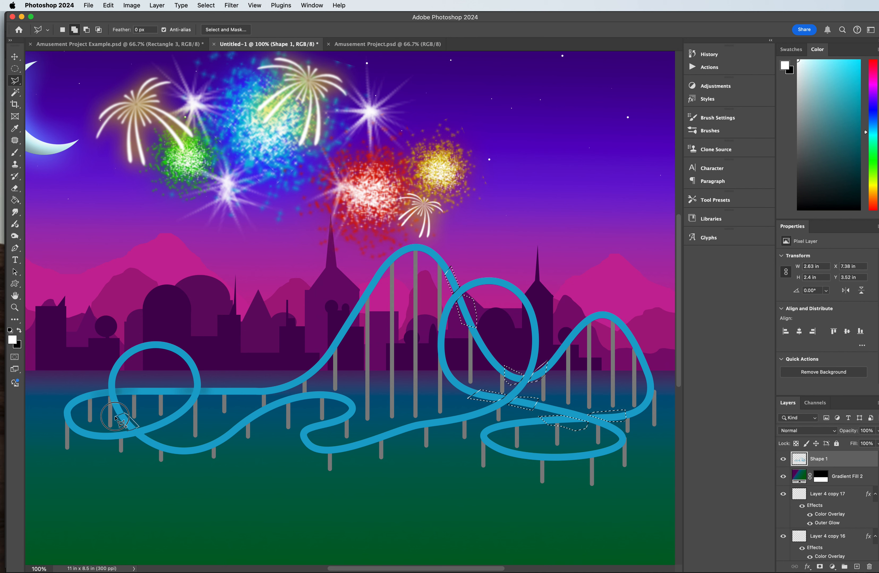
double_click(132, 436)
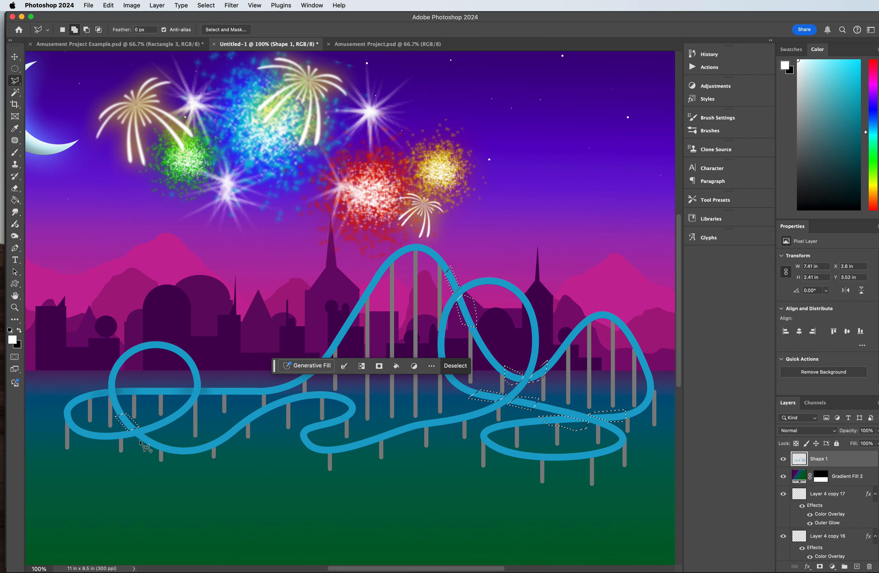
Step: Add the track segment just below and right of the left loop's lower crossing to the selection
click(135, 437)
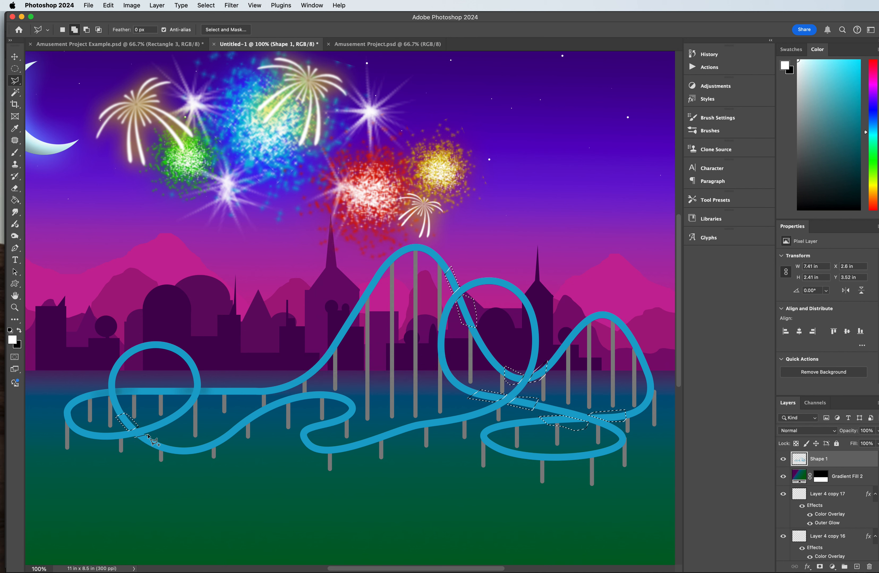
double_click(142, 443)
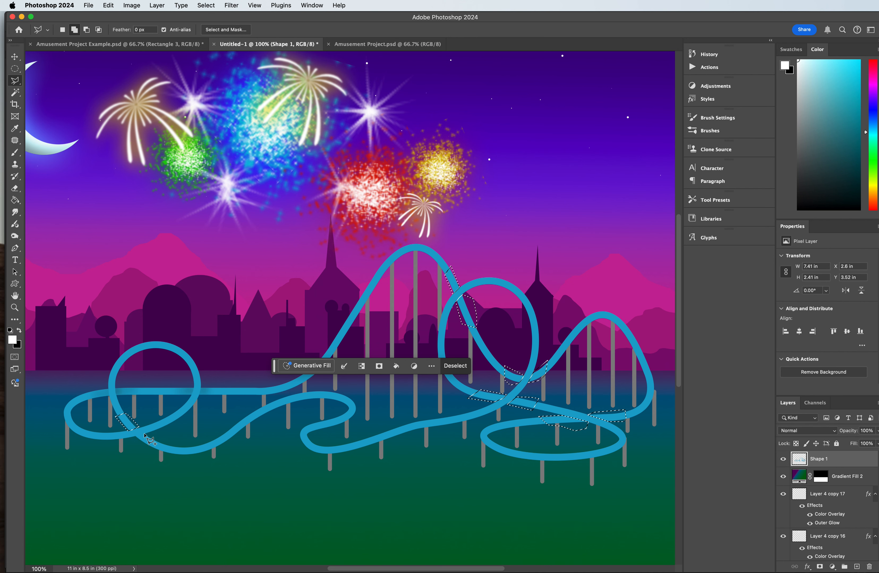
click(136, 439)
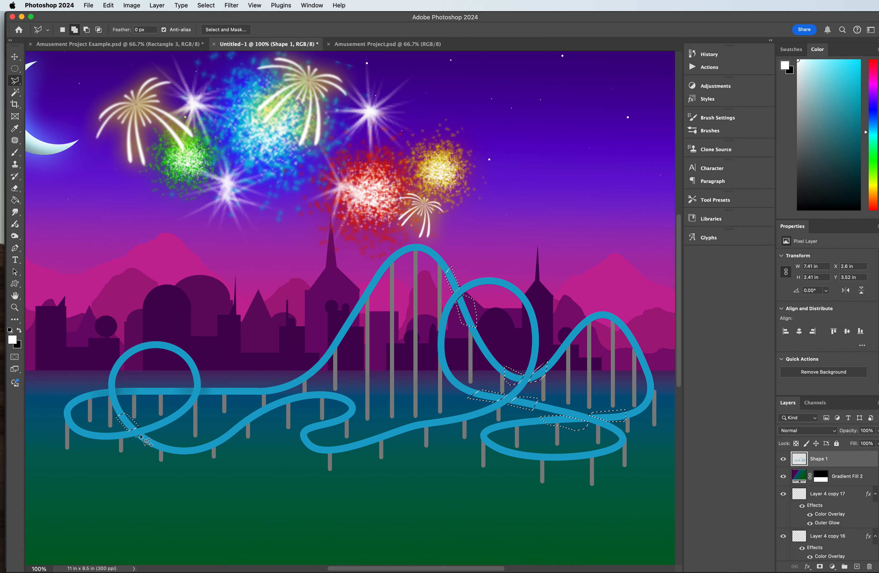
click(145, 434)
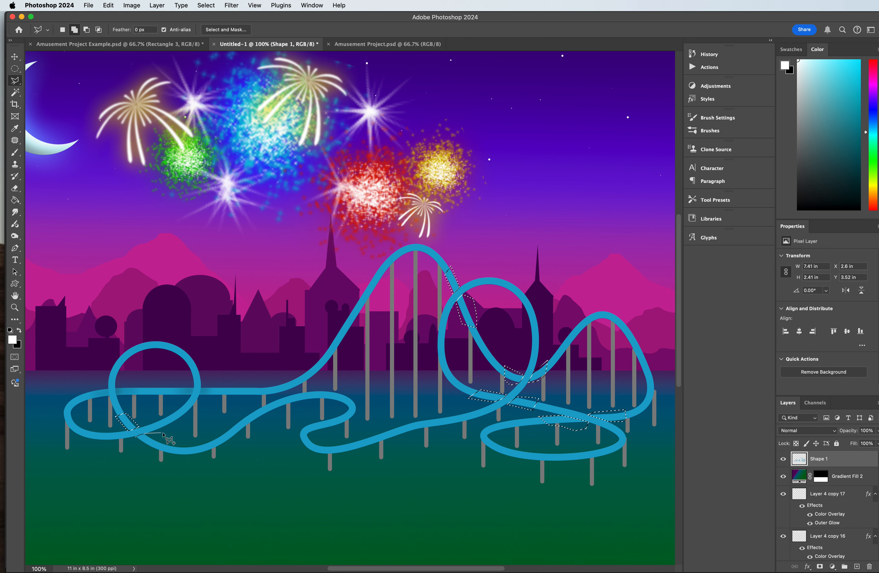
click(163, 435)
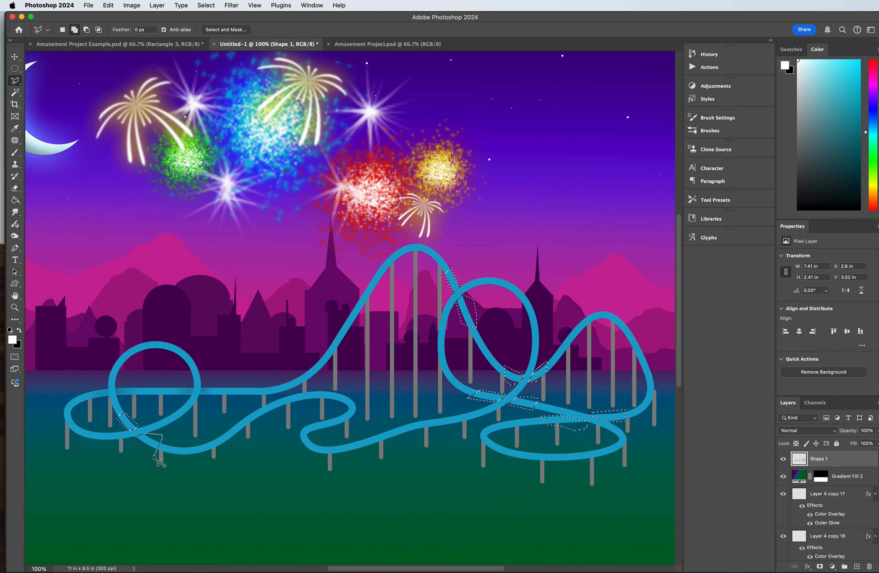
click(139, 441)
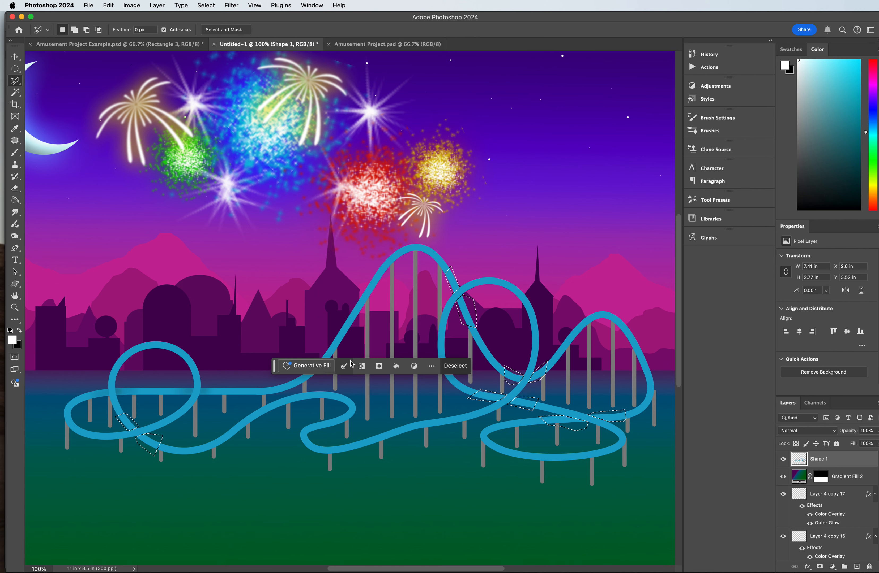
Step: Activate the Burn tool, try the Shadows range, and set its range to Midtones
click(15, 236)
click(145, 33)
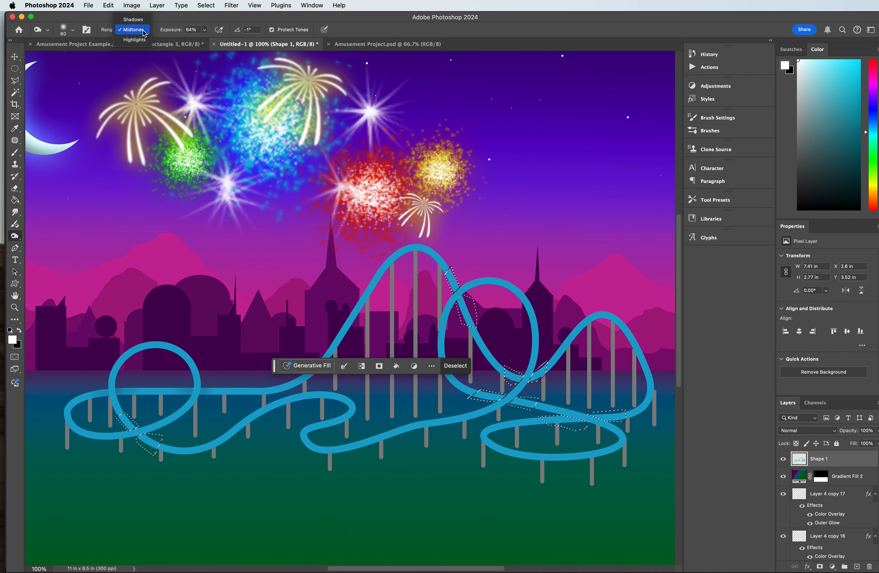
click(133, 21)
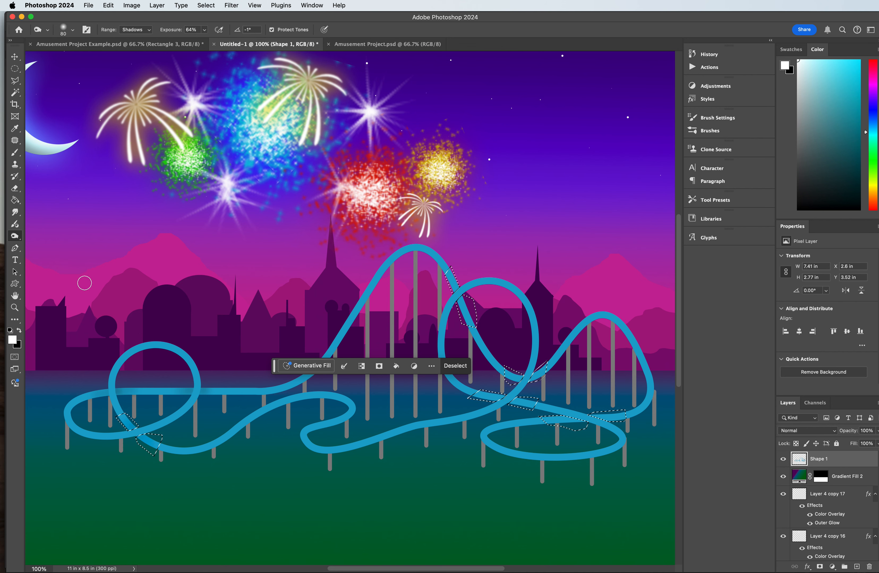
click(131, 30)
click(133, 39)
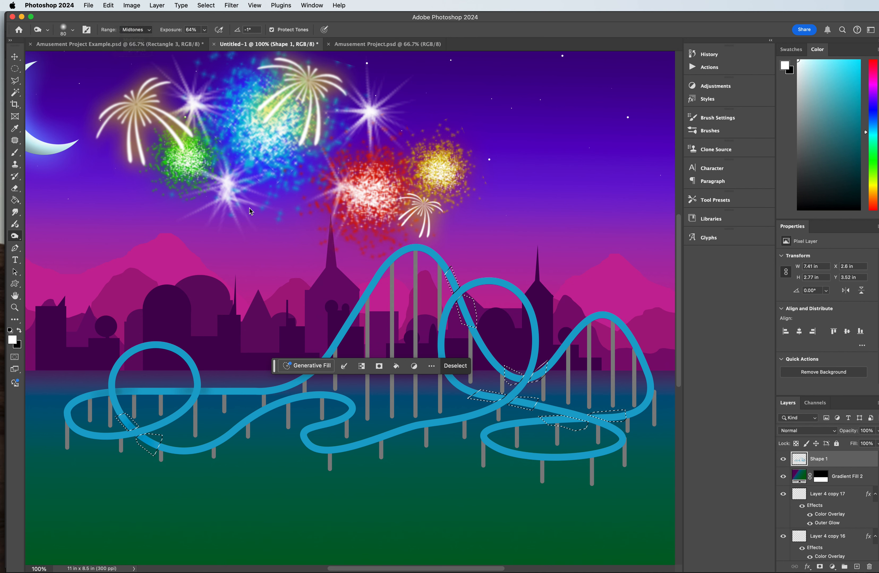
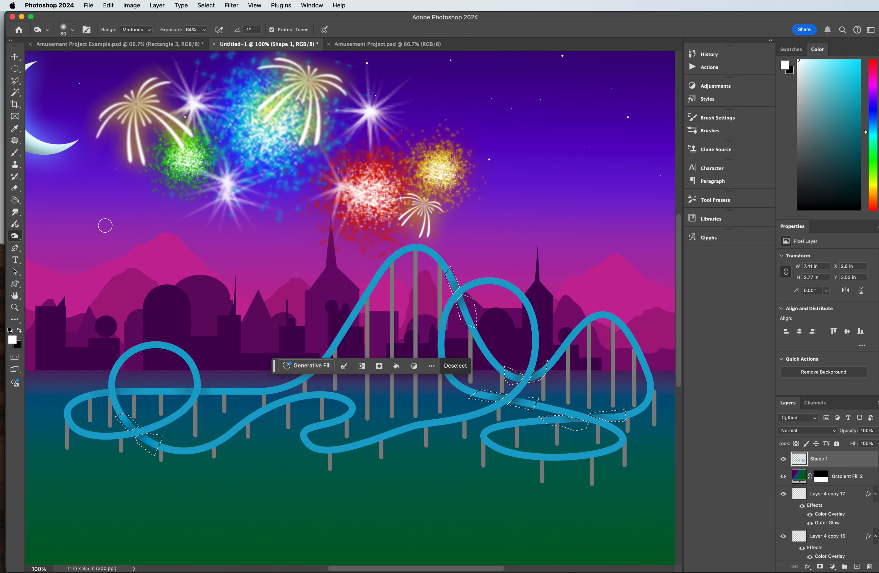
Step: Clear the selection around the roller-coaster track's crossings
click(16, 70)
key(super+d)
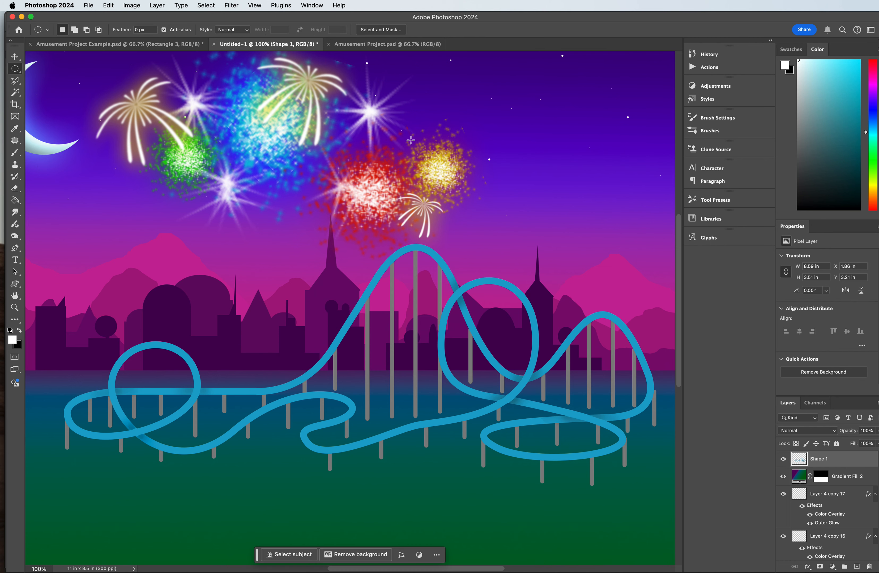
key(super+minus)
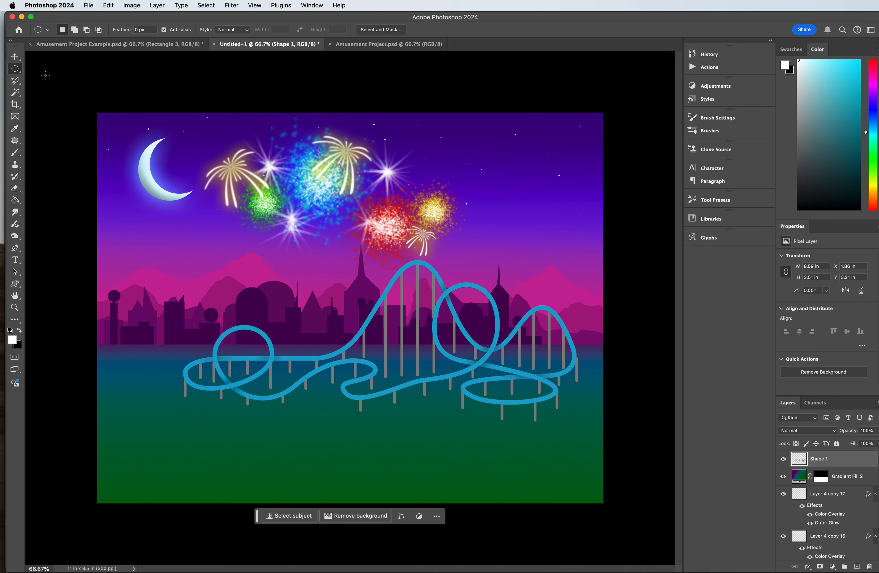
Step: Scale the roller coaster to about 74% and move it down and right, close to the scene's right edge
click(15, 56)
click(440, 367)
click(404, 372)
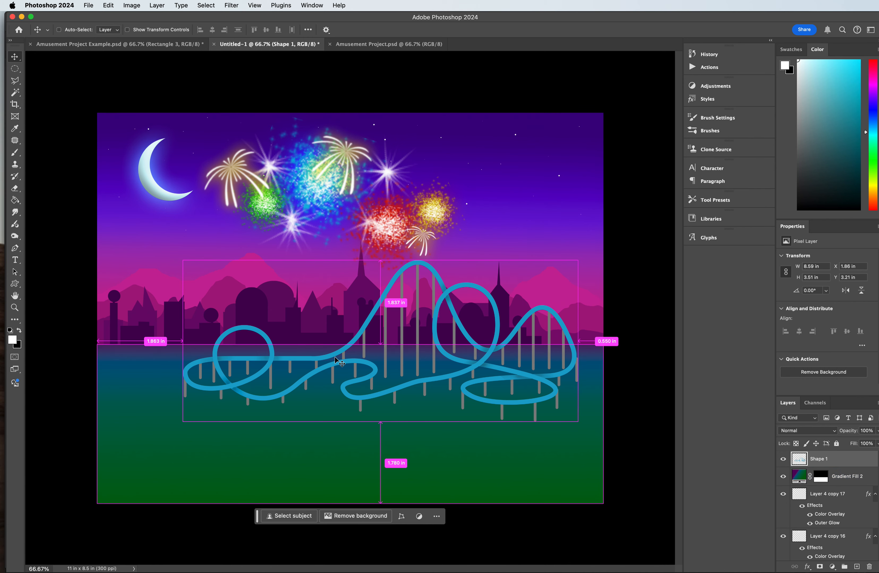
key(super+t)
drag(182, 421, 284, 380)
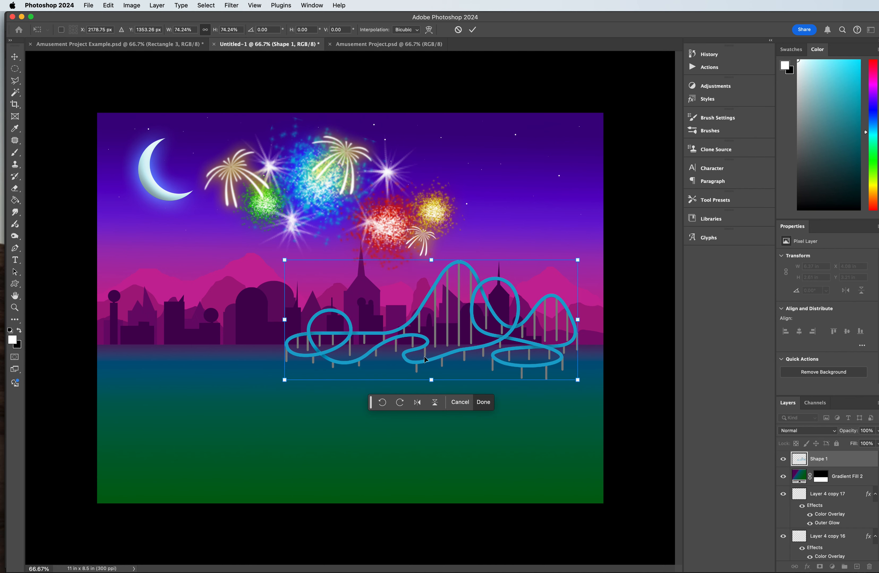
drag(415, 351, 431, 372)
key(Return)
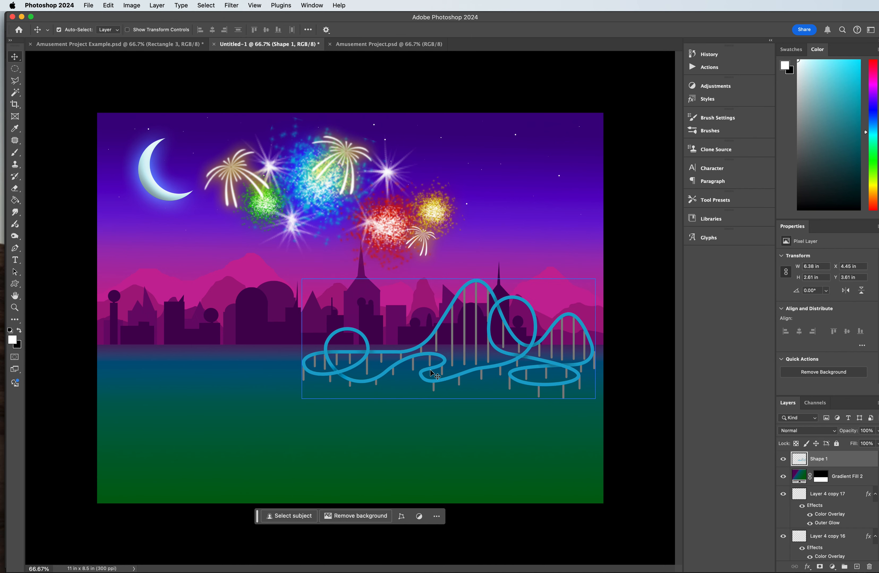
Step: Switch to the Amusement Project.psd document and bring its red booth into close view
click(374, 44)
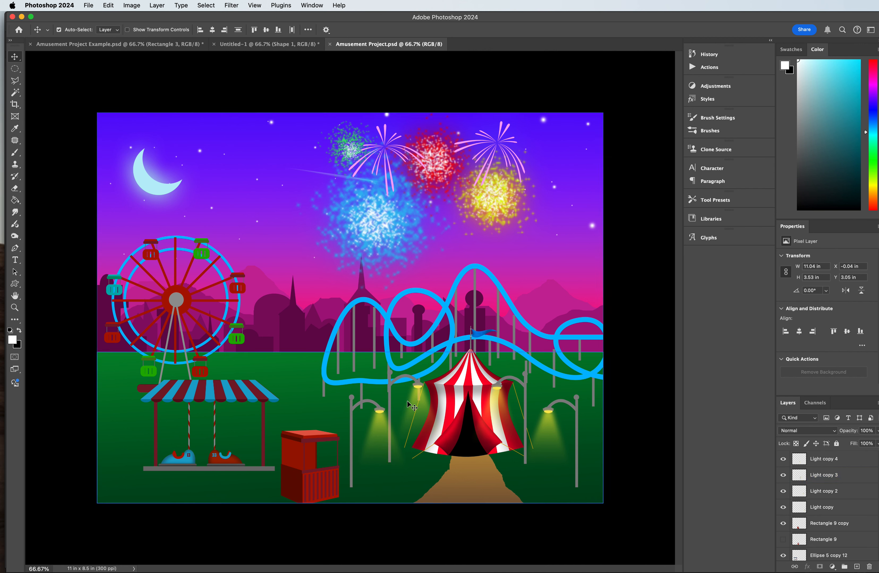
click(302, 461)
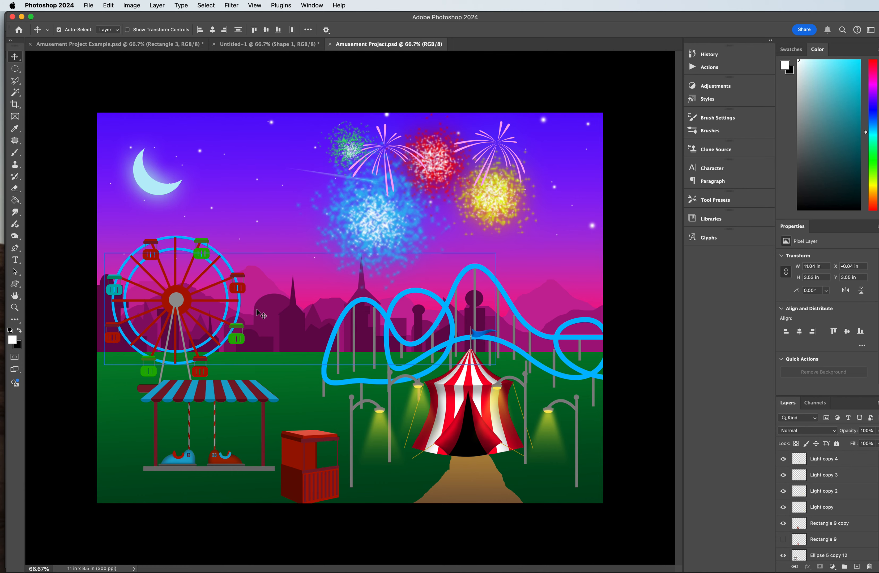
click(14, 308)
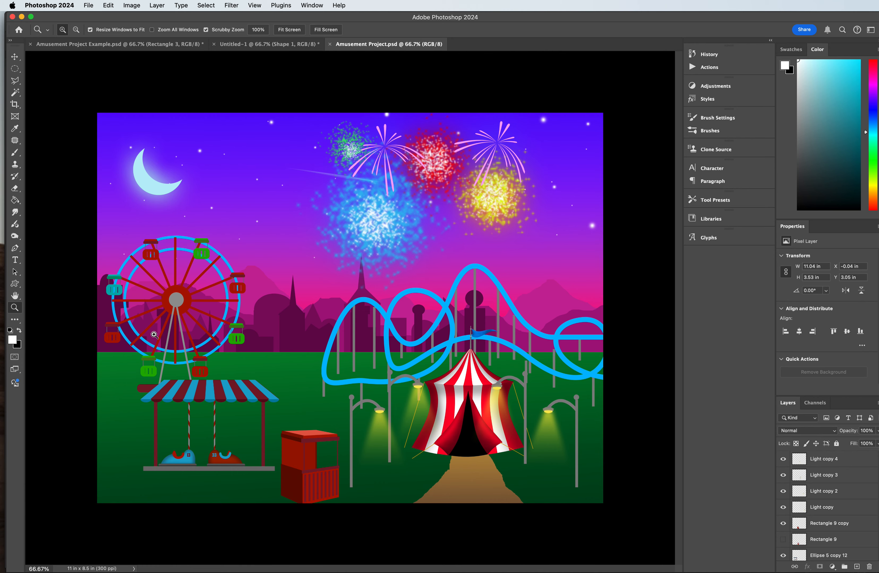
click(319, 466)
click(316, 468)
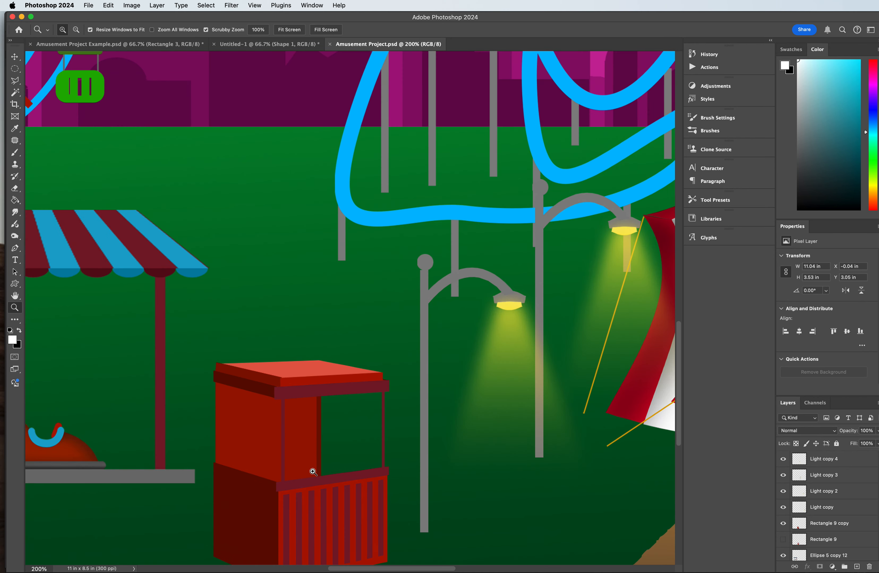
scroll(300, 409, down, 2)
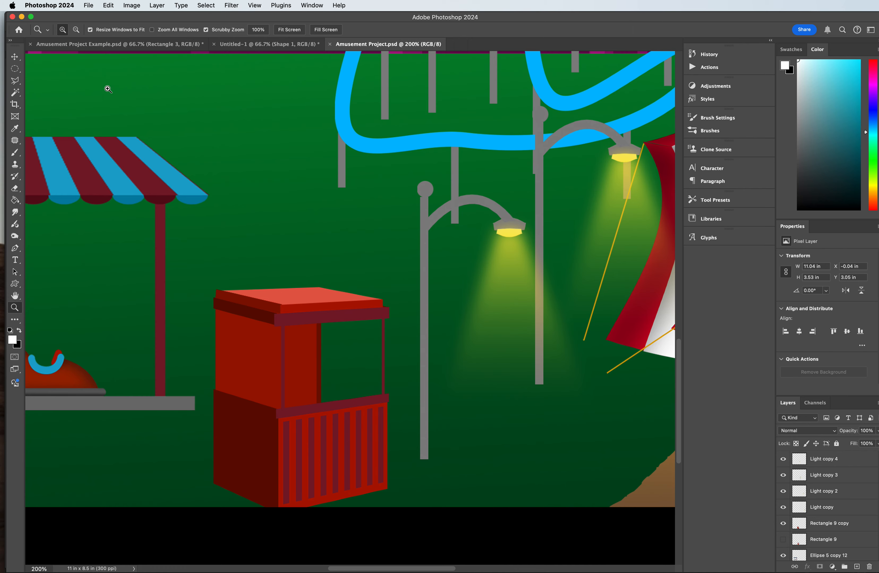
click(17, 70)
click(15, 80)
click(271, 285)
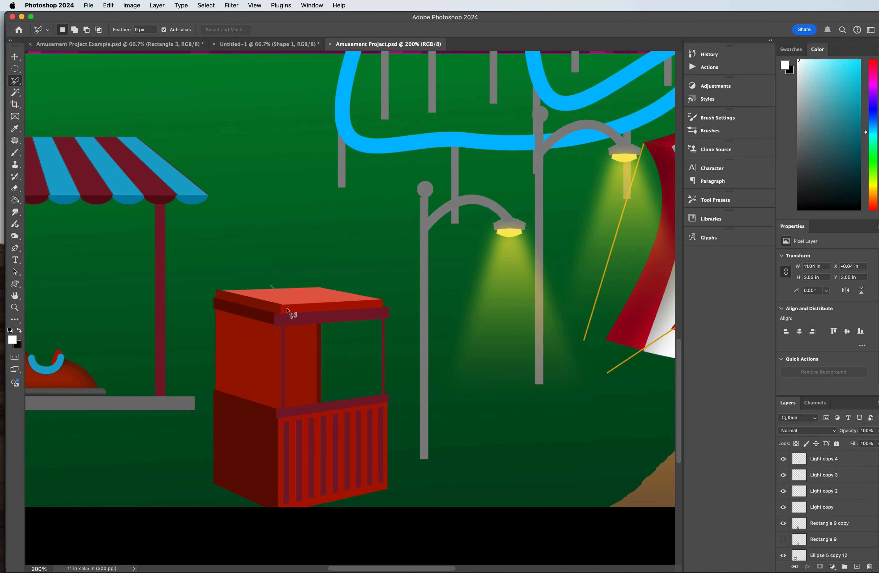
click(282, 309)
click(383, 304)
click(390, 280)
key(Escape)
Step: Activate the Pen tool in Shape mode and set its fill colour to white
click(18, 286)
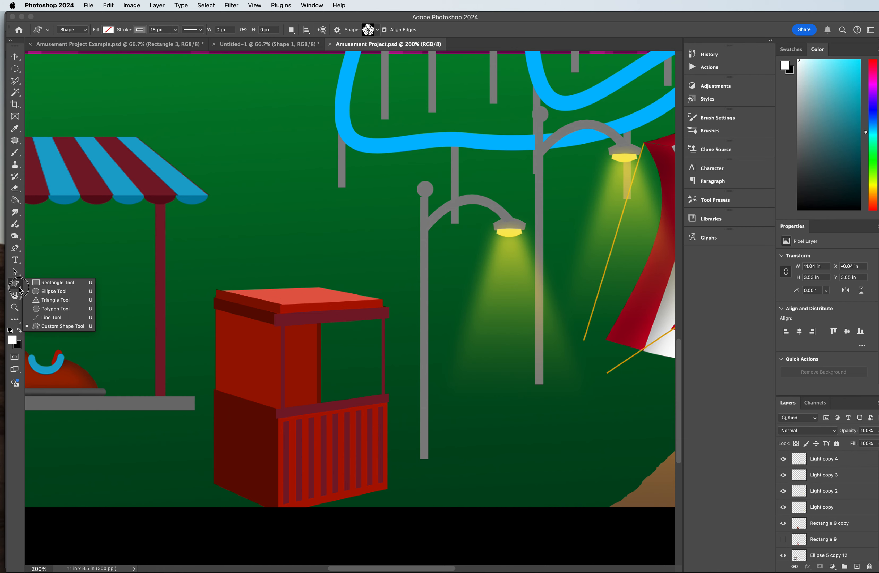
click(14, 273)
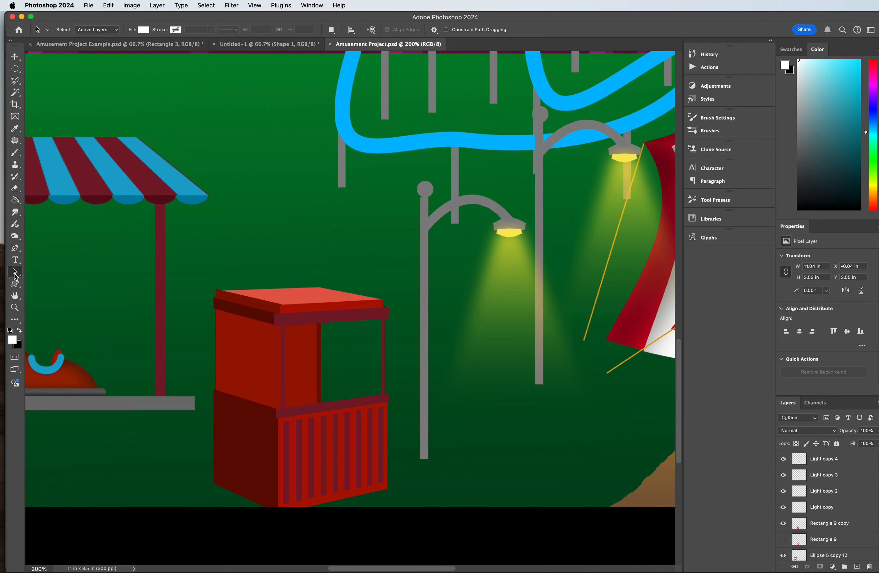
click(15, 248)
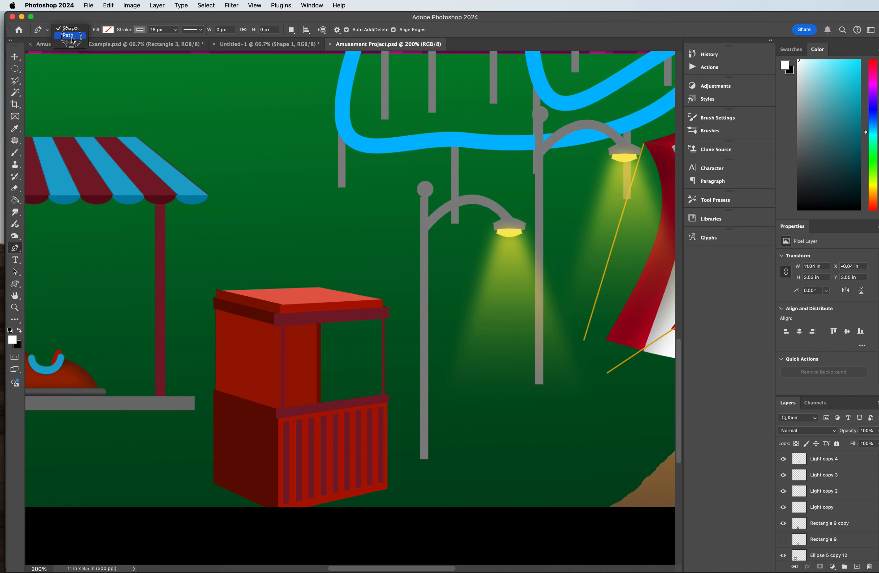
click(68, 29)
click(109, 30)
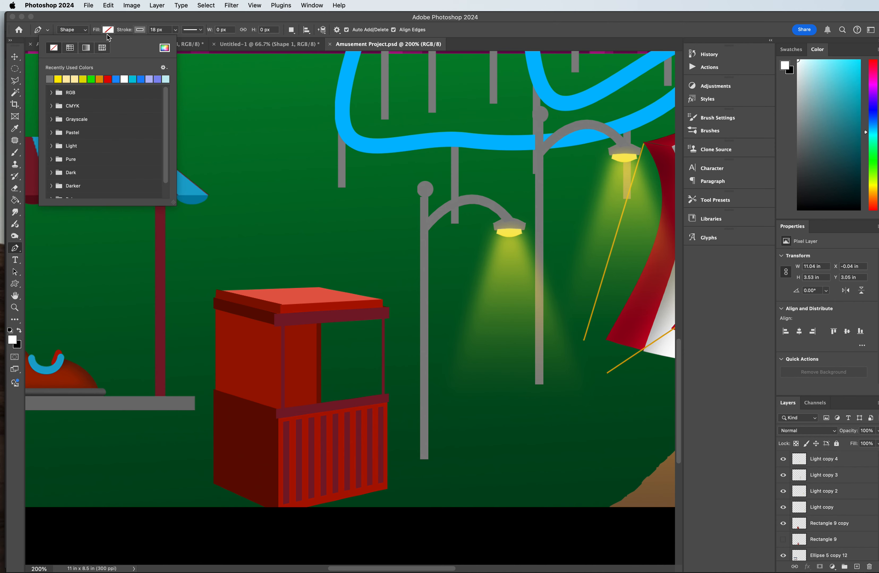
click(124, 79)
Step: Set the Pen tool's stroke colour to a dark blue after trying a grey and a red
click(141, 30)
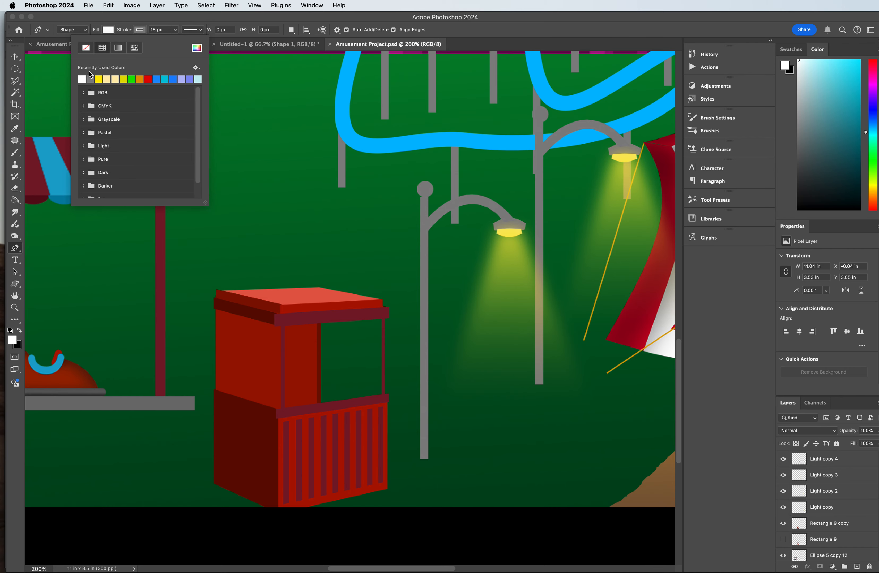
click(197, 47)
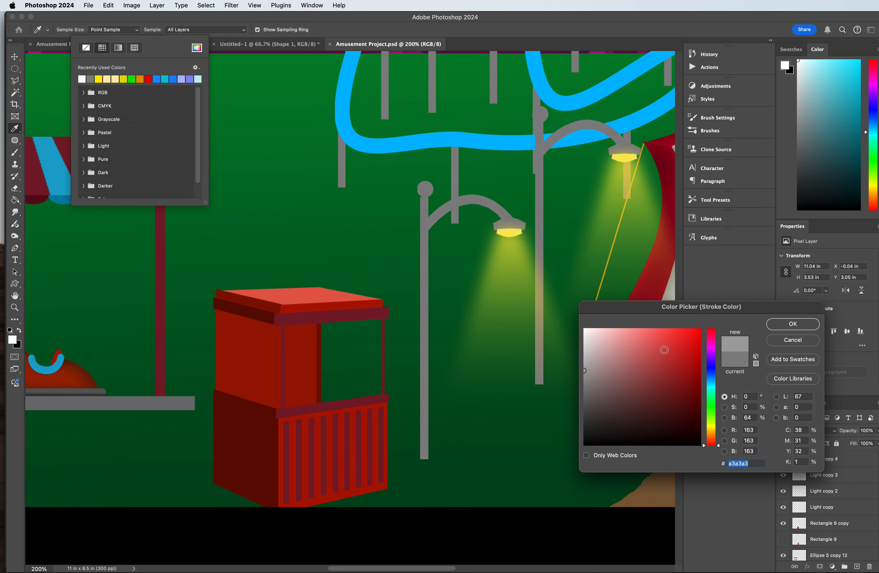
click(792, 324)
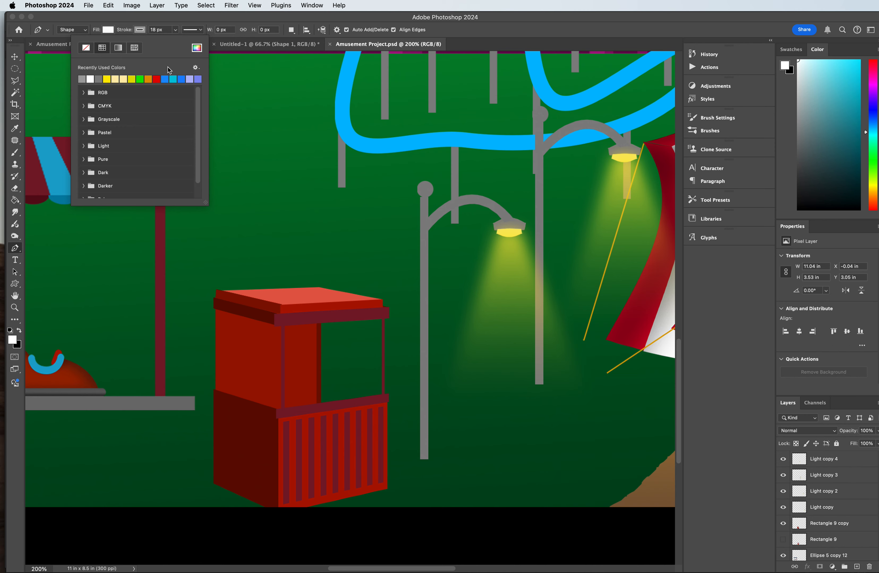
click(157, 79)
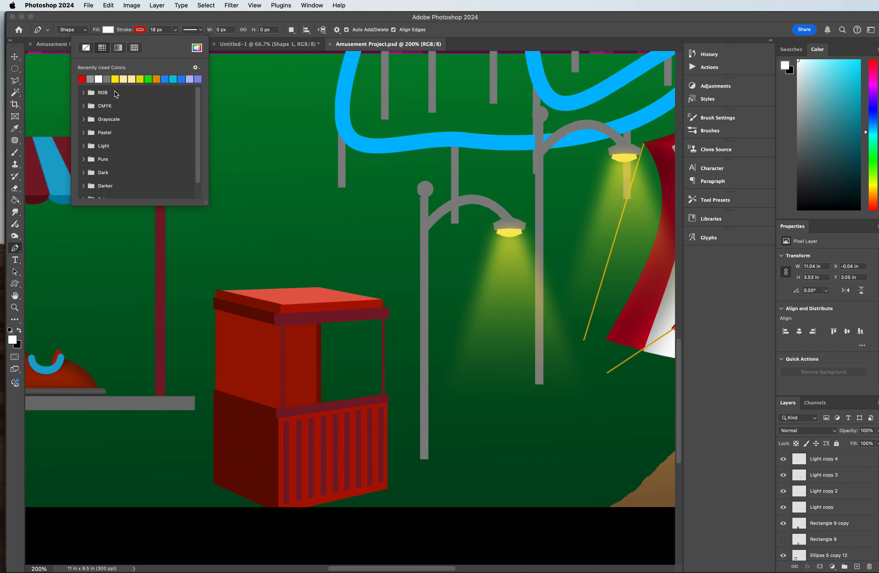
click(139, 32)
click(140, 32)
click(197, 47)
click(700, 366)
click(701, 366)
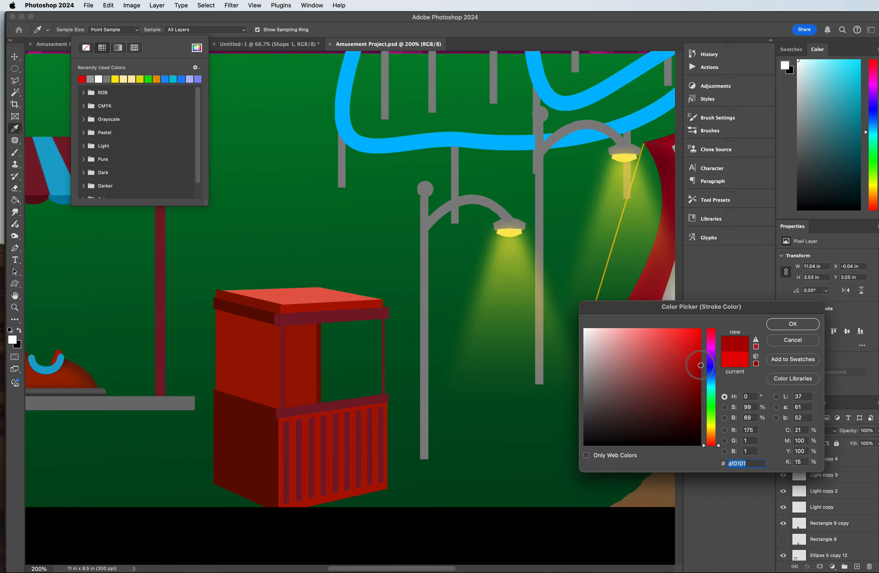
mouse_move(709, 384)
mouse_down()
mouse_move(710, 371)
mouse_move(710, 383)
mouse_up()
click(792, 324)
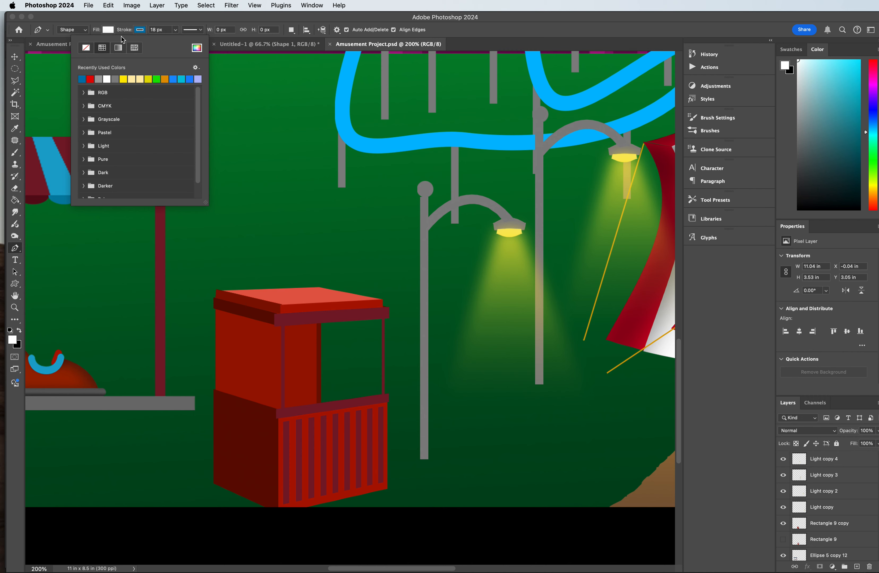
Step: Draw a closed arched sign shape about 274 px wide and 110 px high over the front of the red booth's roof
click(266, 282)
click(281, 310)
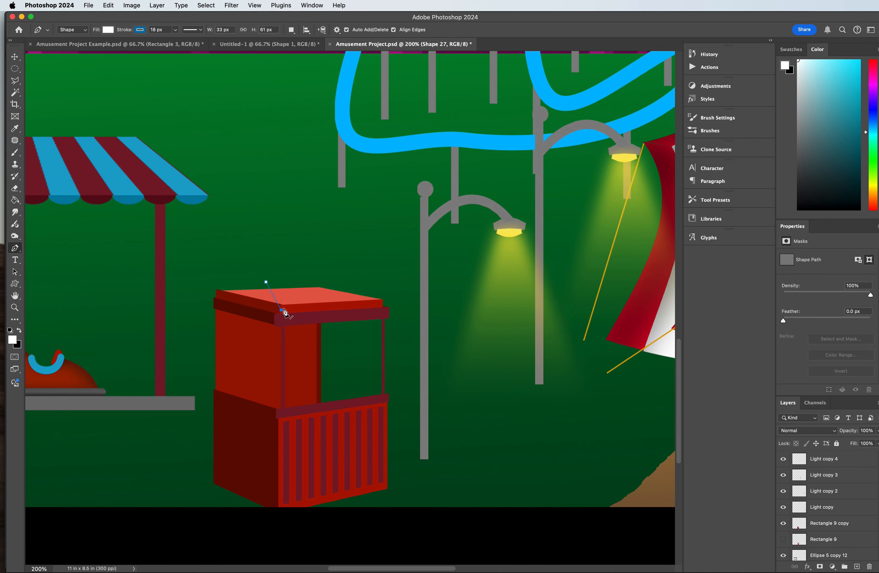
drag(383, 304, 424, 330)
click(382, 305)
click(391, 276)
drag(266, 282, 206, 334)
Step: Move the arched sign's layer up the stack to just above the Rectangle 9 copy layer
scroll(849, 524, down, 5)
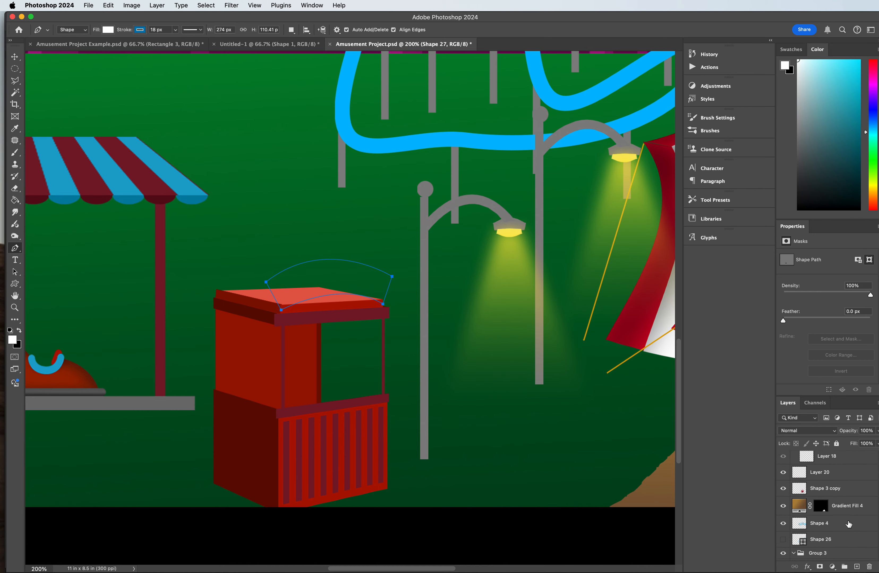
scroll(849, 524, down, 8)
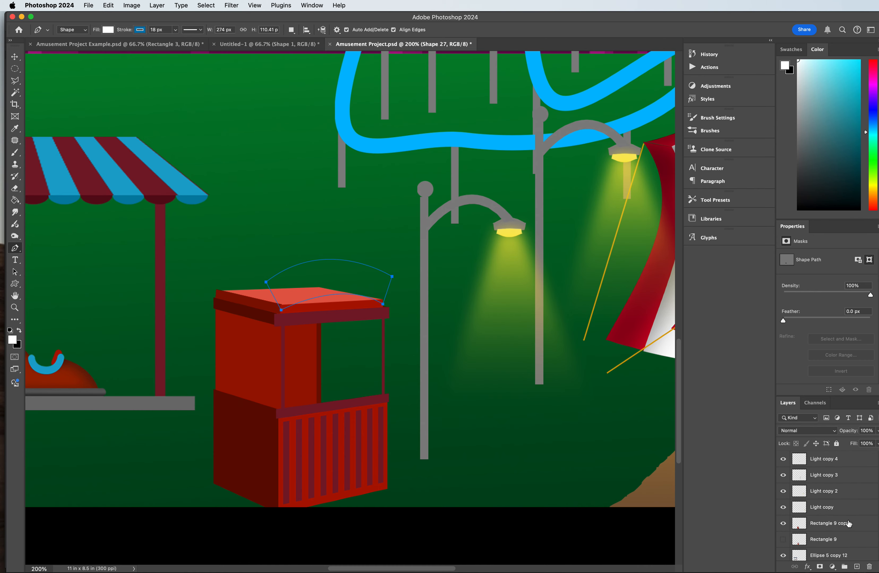
scroll(845, 514, down, 10)
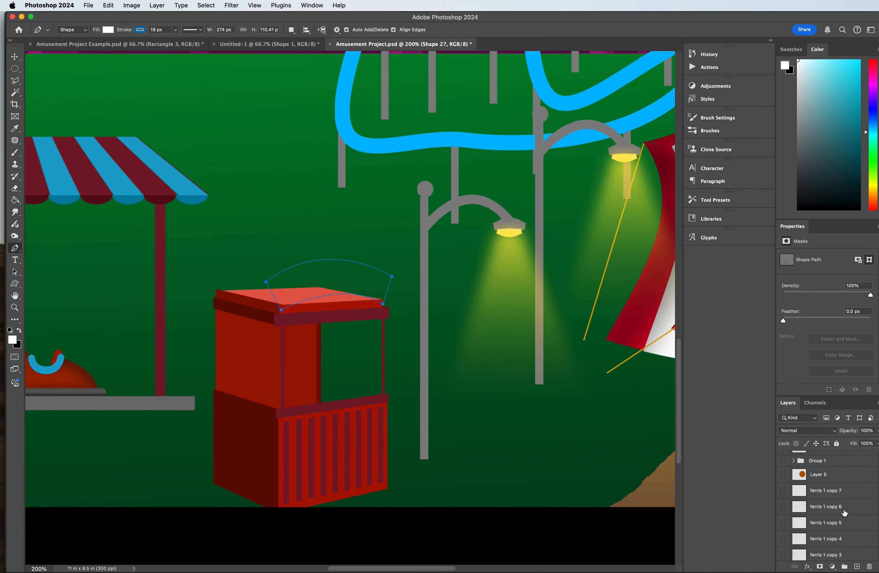
scroll(841, 508, up, 1)
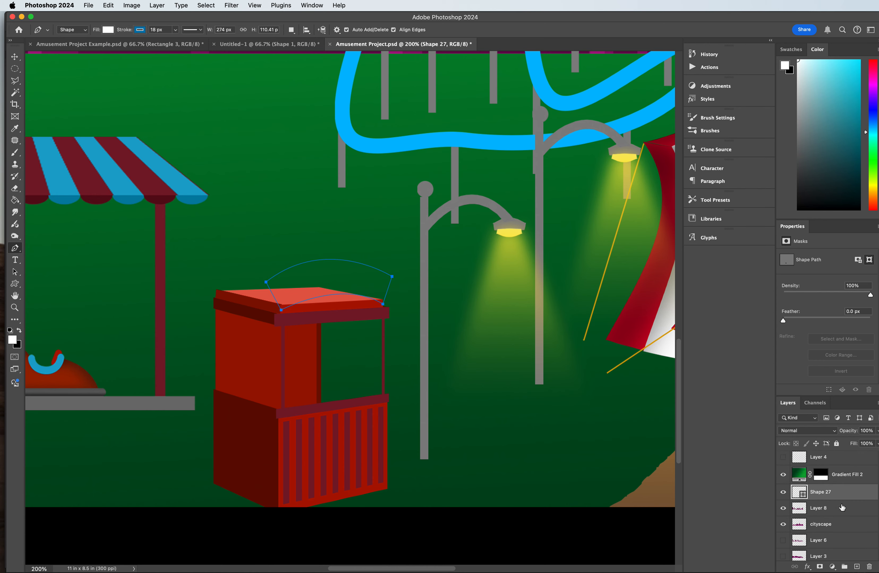
drag(844, 493, 818, 467)
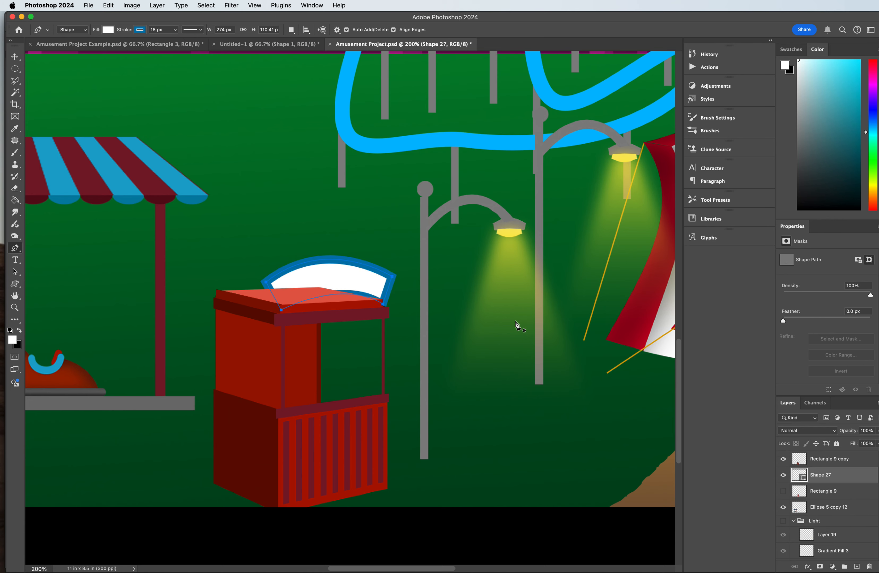
drag(827, 481, 823, 454)
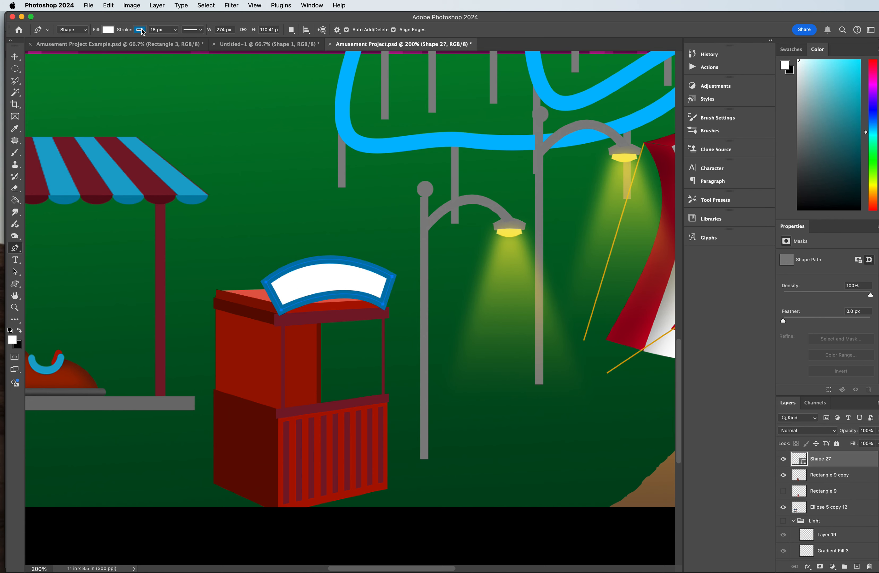
Step: Set the arched sign's stroke width to 5 px
double_click(155, 29)
text(5)
key(Return)
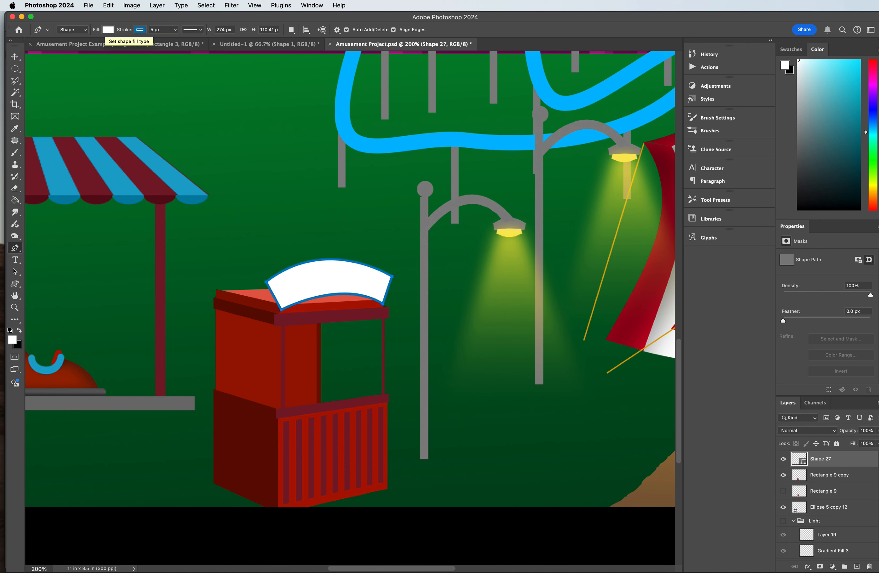
Step: Add the text TICKET BOOTH in 6 pt Special Forces in a text box just above the arched sign
click(15, 69)
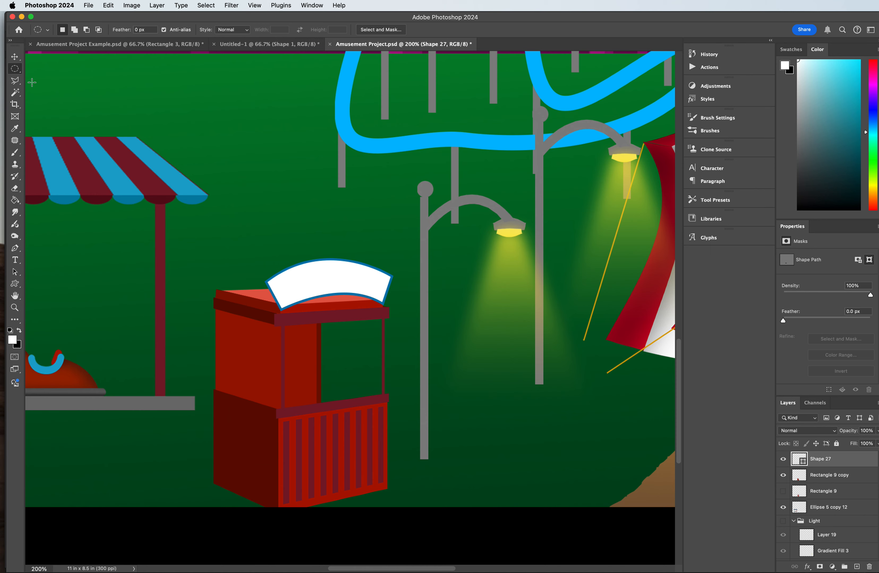
click(15, 260)
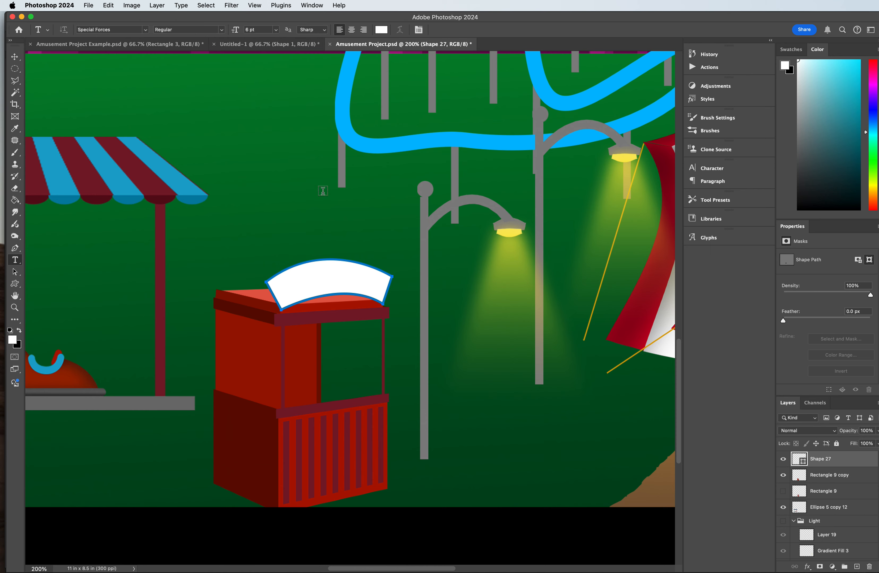
drag(259, 222, 383, 251)
text(TICC)
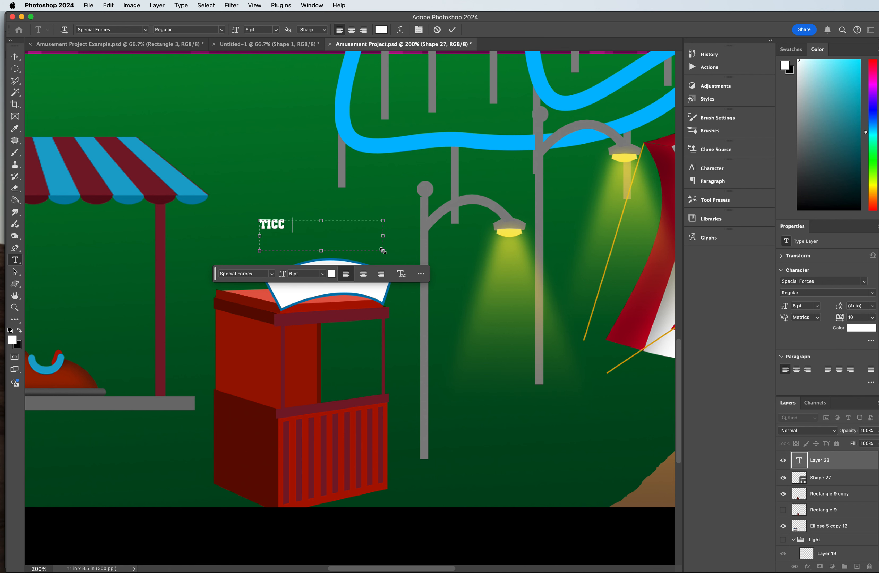
text(KETCKET)
key(BackSpace)
key(BackSpace)
key(BackSpace)
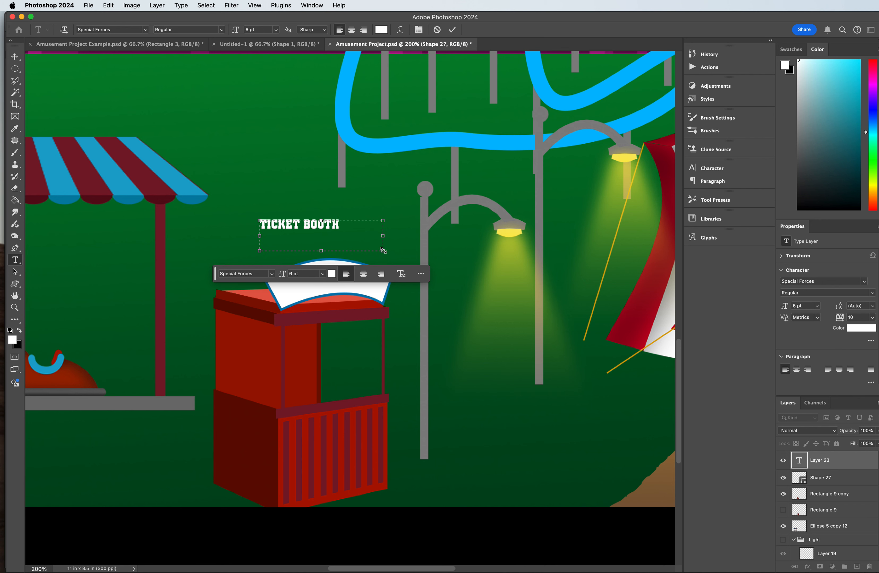
Step: Recolour the TICKET BOOTH text red (#c40000) and move it onto the arched sign
triple_click(307, 223)
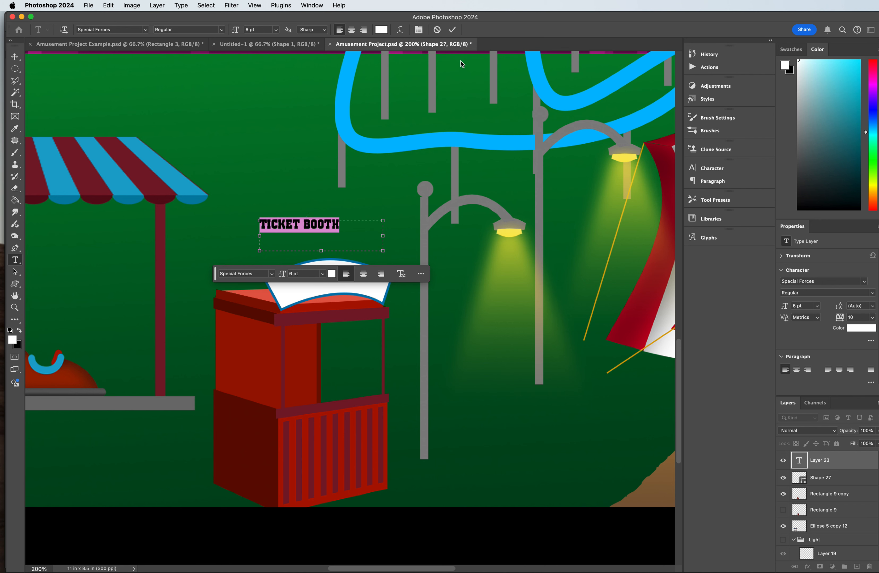
click(331, 274)
drag(686, 353, 714, 355)
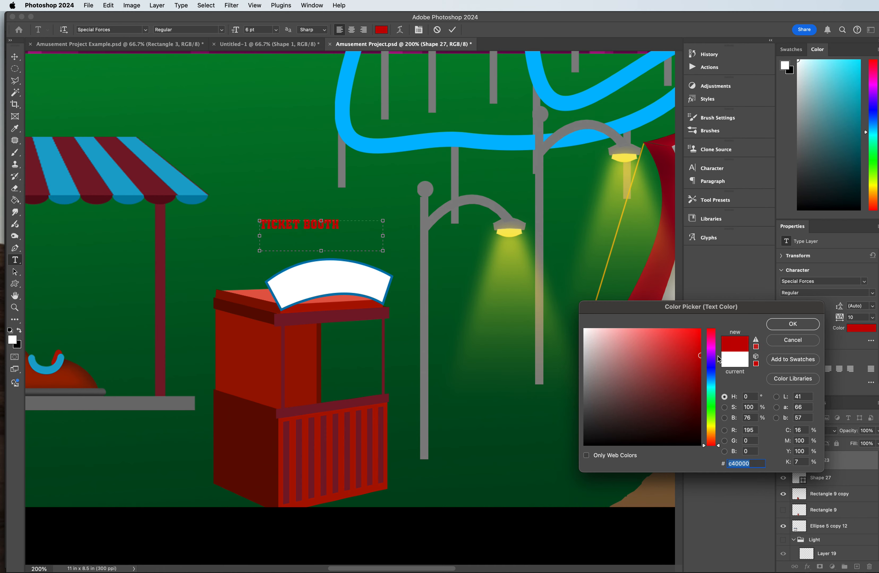
click(788, 324)
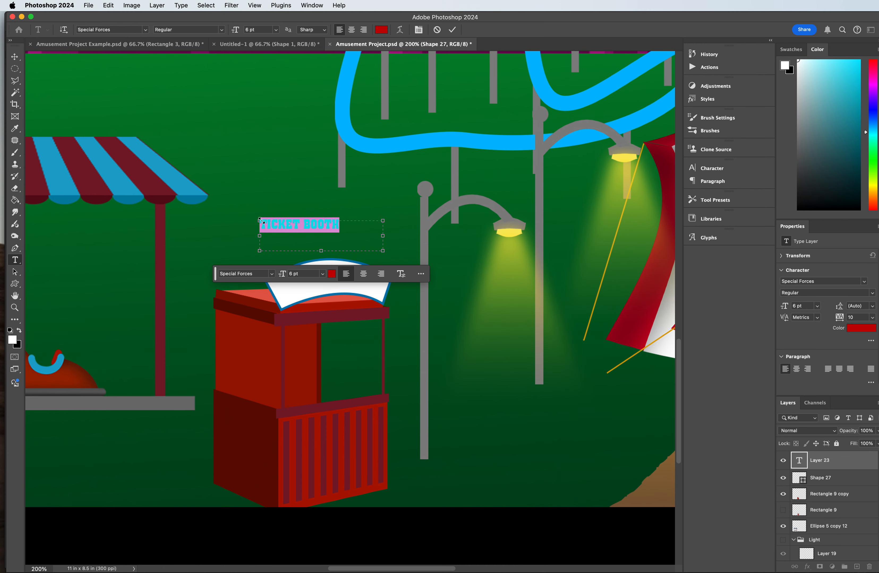
click(14, 57)
drag(278, 226, 312, 282)
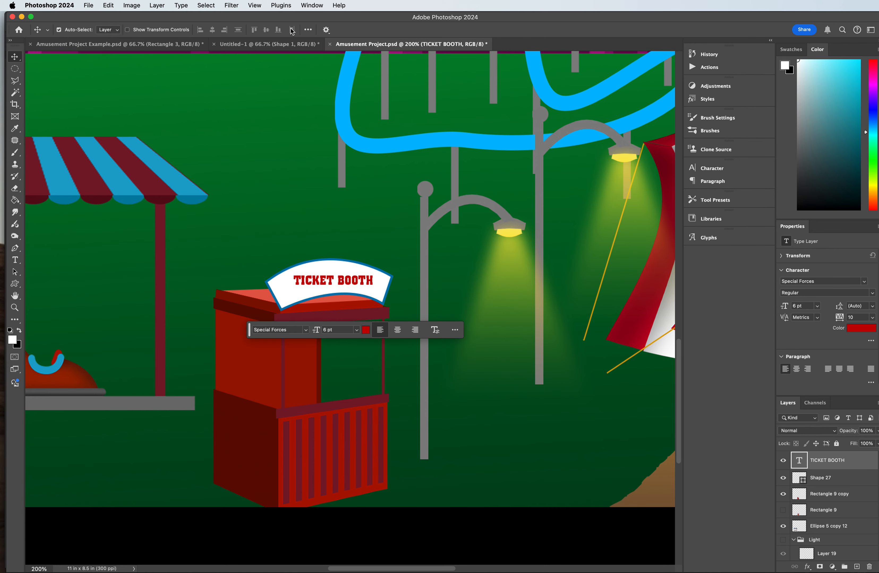
Step: Centre-align the TICKET BOOTH text and slightly reduce the height of its text box
click(15, 261)
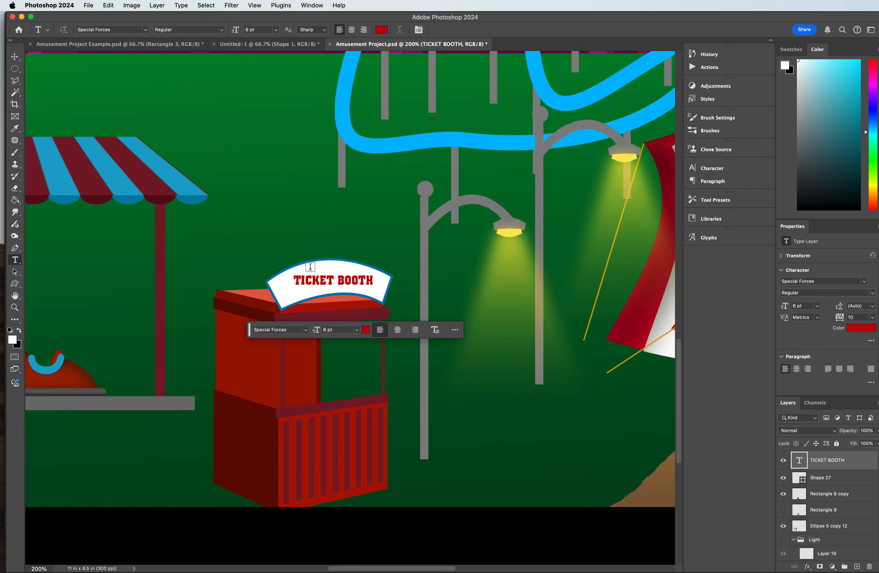
triple_click(319, 283)
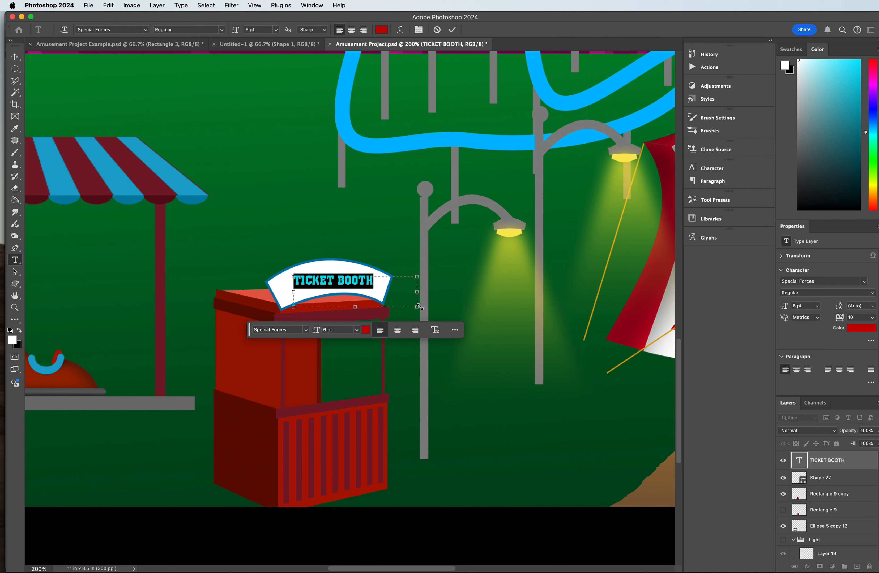
click(398, 330)
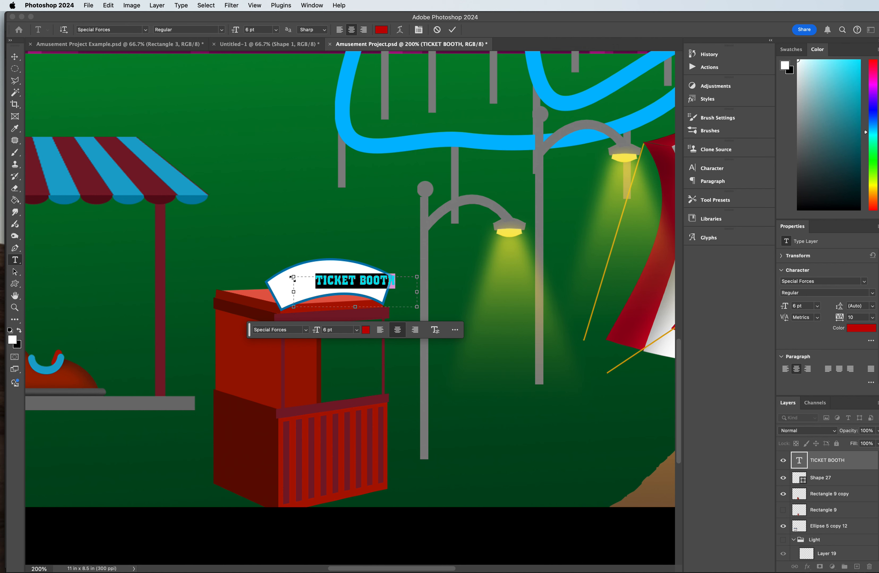
drag(354, 308, 355, 301)
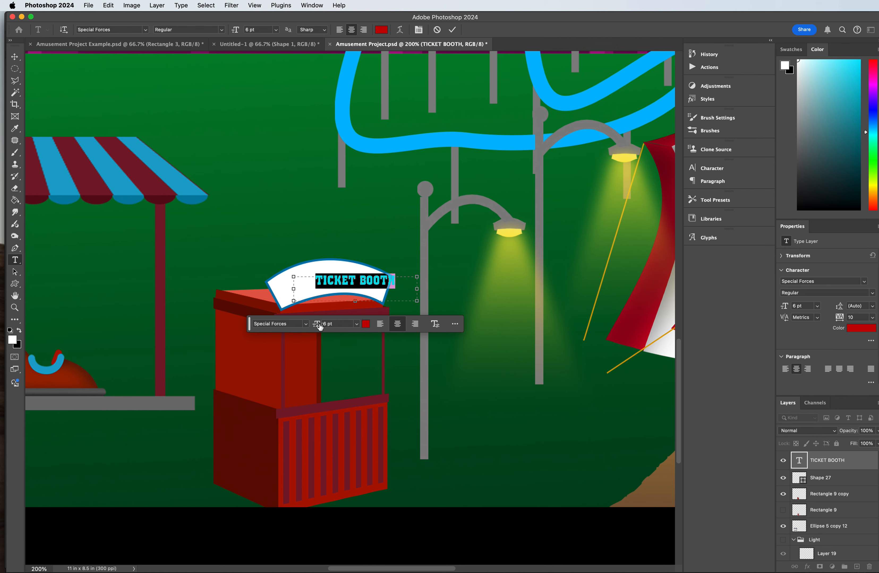
Step: Set the TICKET BOOTH text size to 8 pt and centre the text on the arched sign
scroll(318, 325, down, 2)
click(330, 311)
text(12)
key(Return)
text(8)
key(Return)
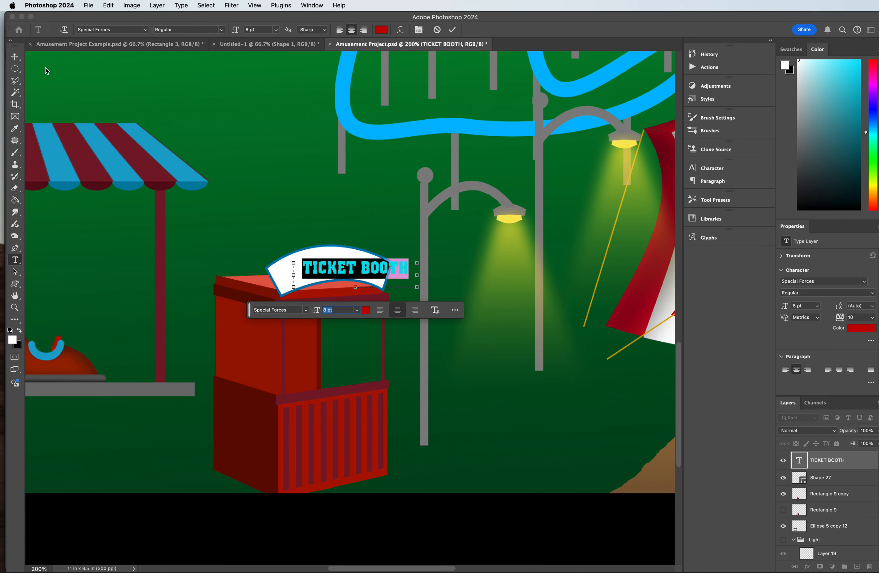
click(16, 57)
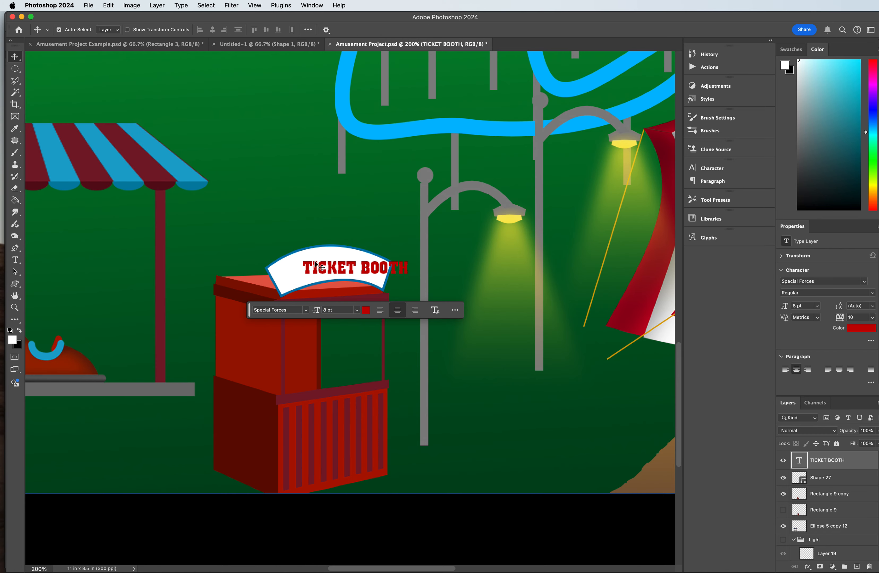
drag(333, 270, 308, 271)
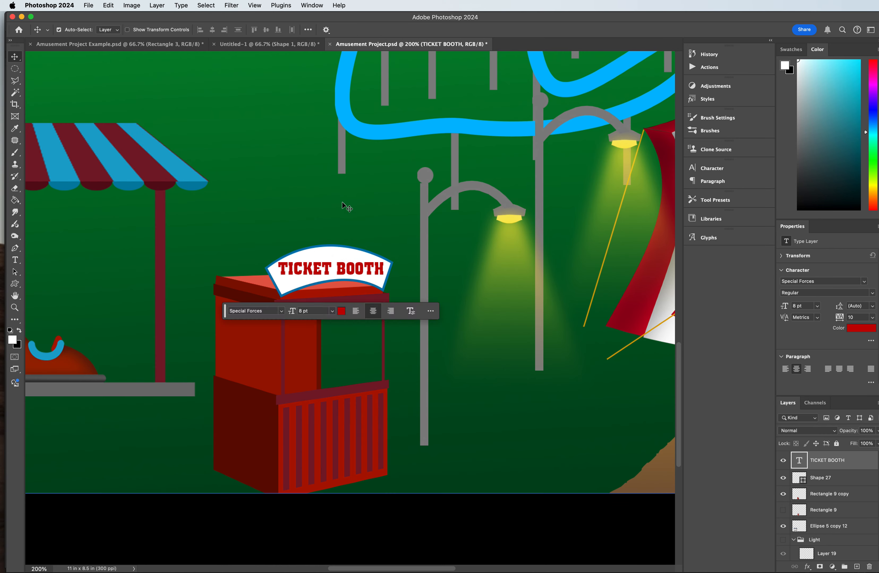
Step: Warp the TICKET BOOTH text with a horizontal Arc style, +38% bend and -18% horizontal distortion
double_click(330, 269)
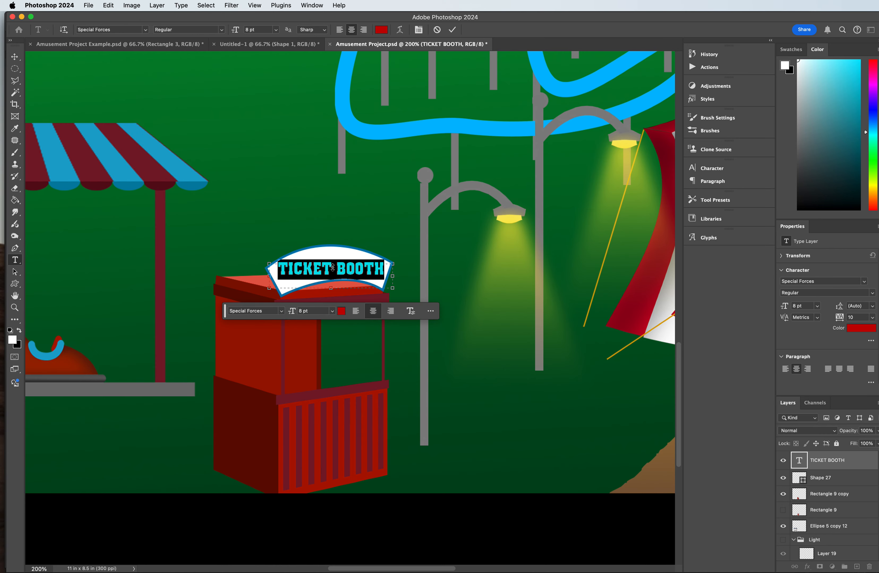
click(400, 30)
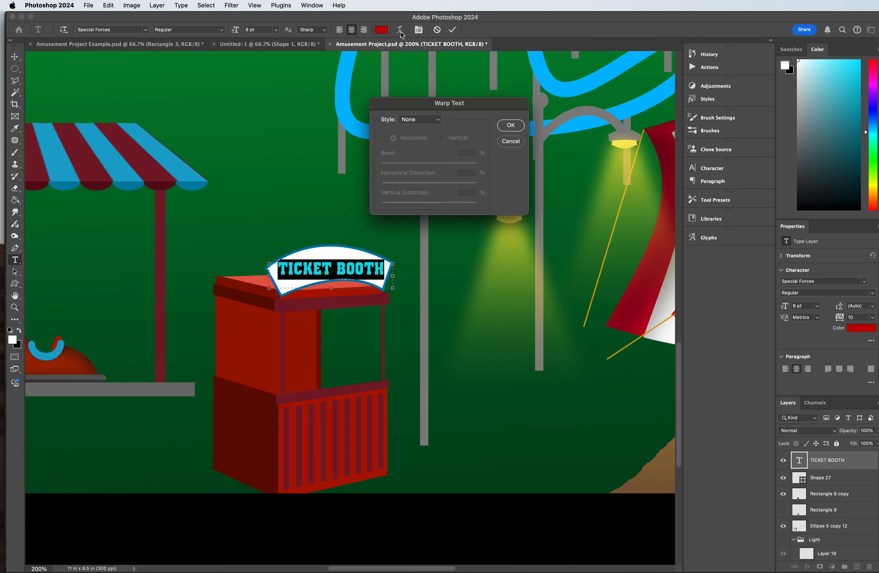
click(418, 121)
click(418, 130)
drag(300, 251, 312, 265)
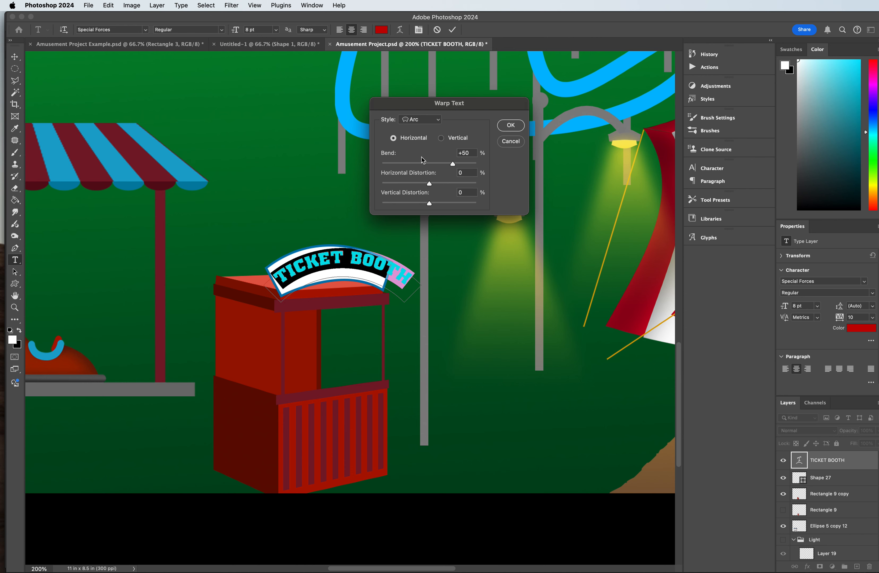
drag(452, 164, 421, 186)
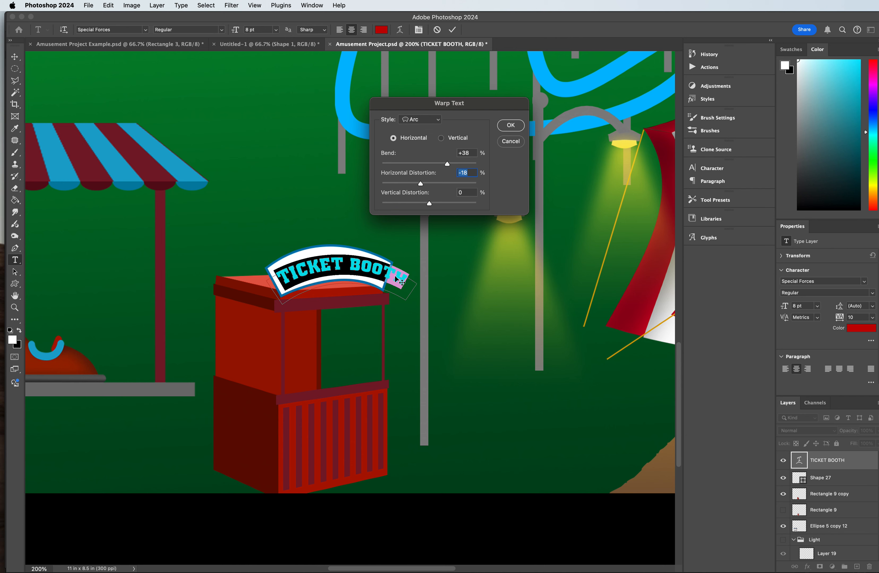
click(509, 127)
Step: Narrow the warped text to about 82% width, rotate it about -4.4° and fit it inside the arched sign
click(15, 56)
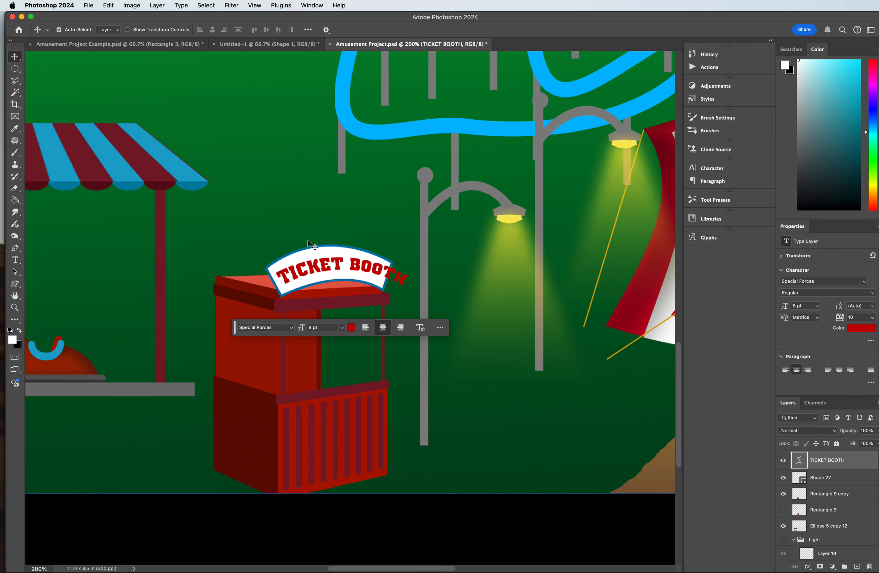
key(super+t)
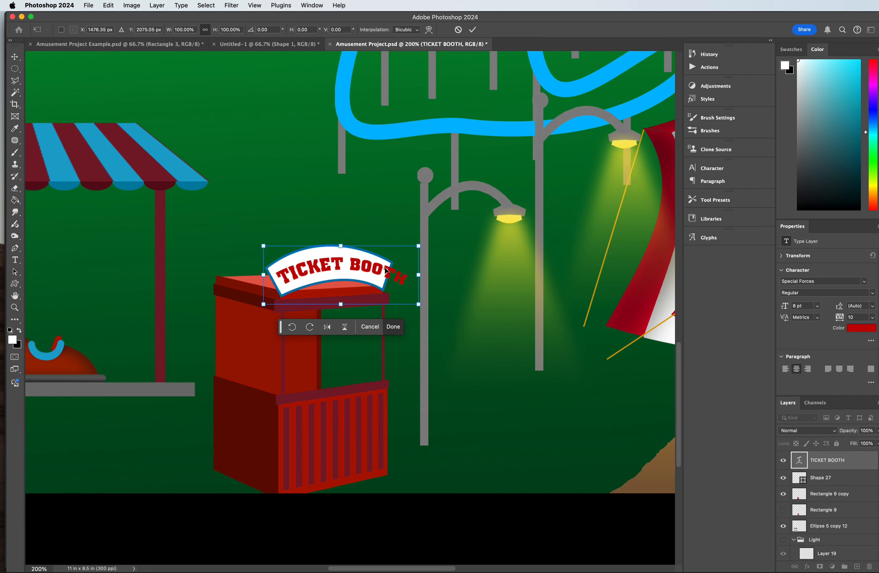
drag(418, 276, 390, 277)
drag(393, 229, 382, 227)
drag(328, 273, 331, 272)
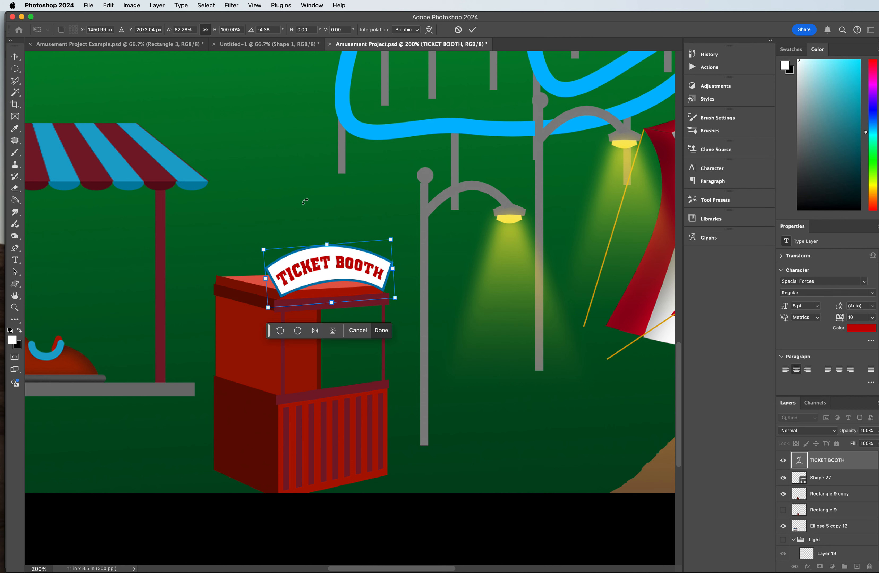
key(Return)
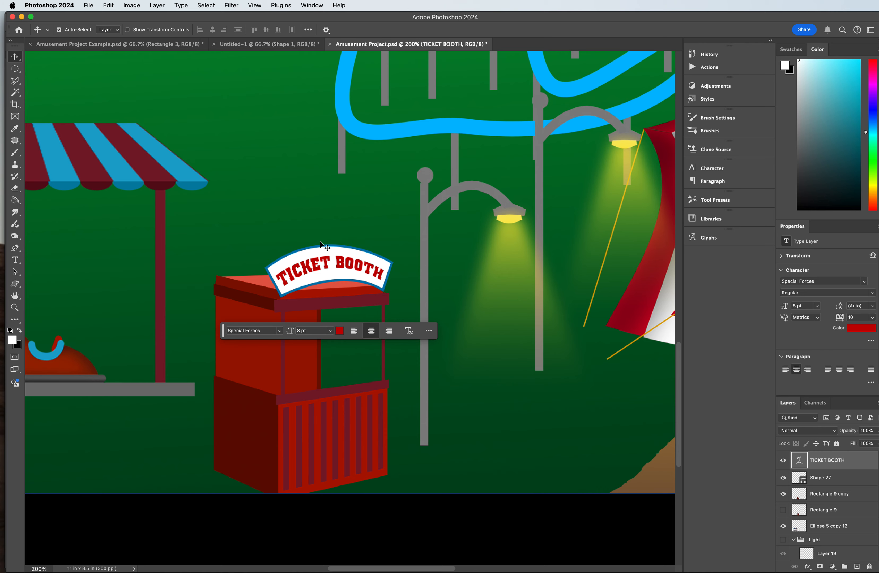
Step: Reopen the warp of the TICKET BOOTH text, nudge it on the sign and set horizontal distortion to -22.8%
key(super+t)
right_click(323, 267)
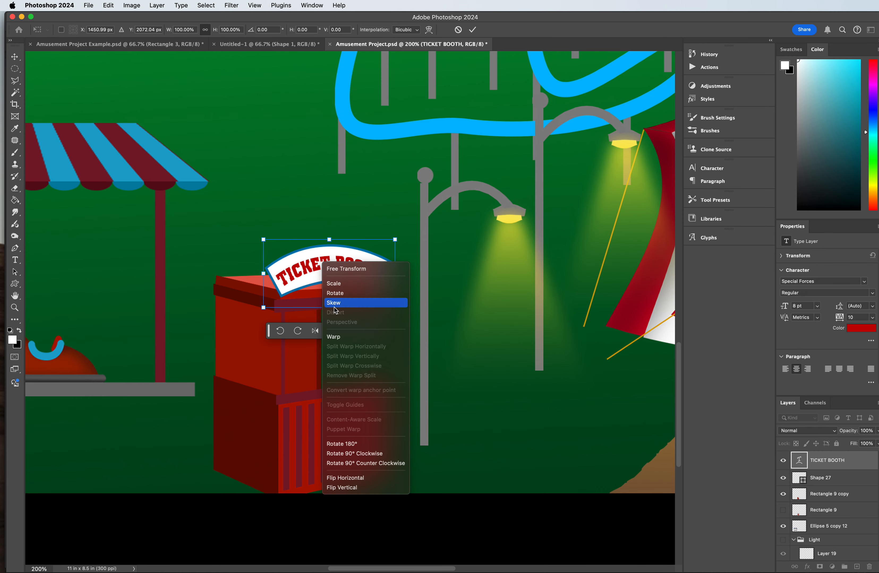
click(332, 337)
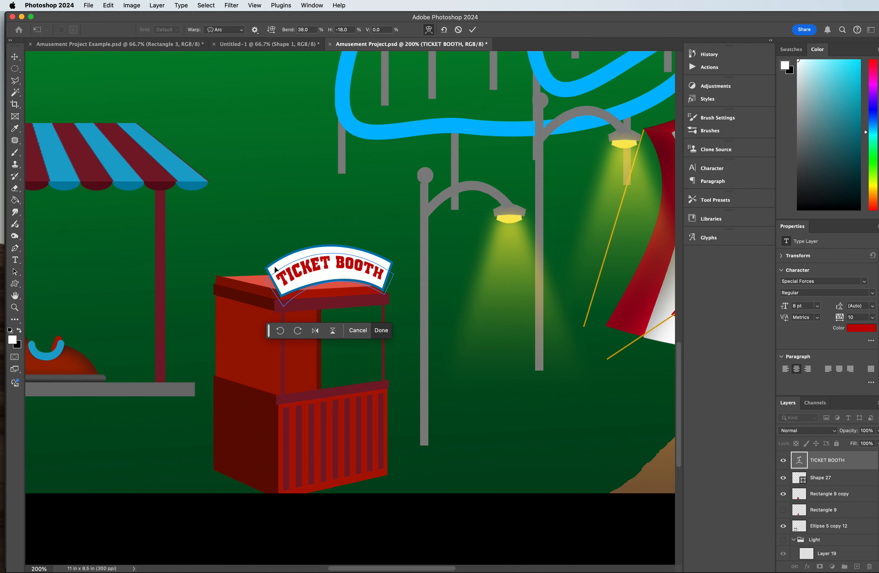
mouse_move(268, 280)
mouse_down()
mouse_move(260, 271)
mouse_move(268, 279)
mouse_up()
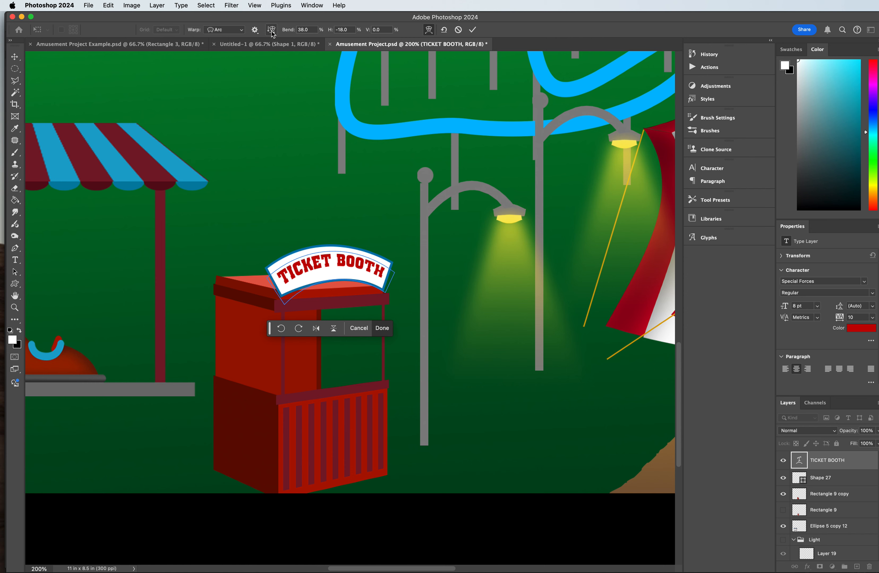
click(348, 31)
key(Down)
key(Down)
key(Down)
key(Down)
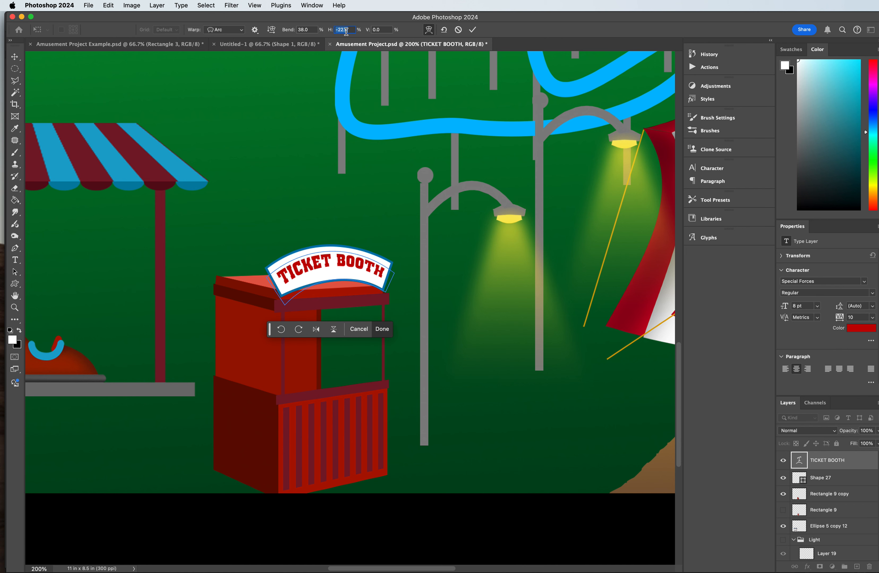
drag(332, 31, 274, 28)
Step: Set the text warp's bend to 34.9%, apply the warp and deselect the text
click(307, 29)
drag(290, 34, 267, 29)
key(Return)
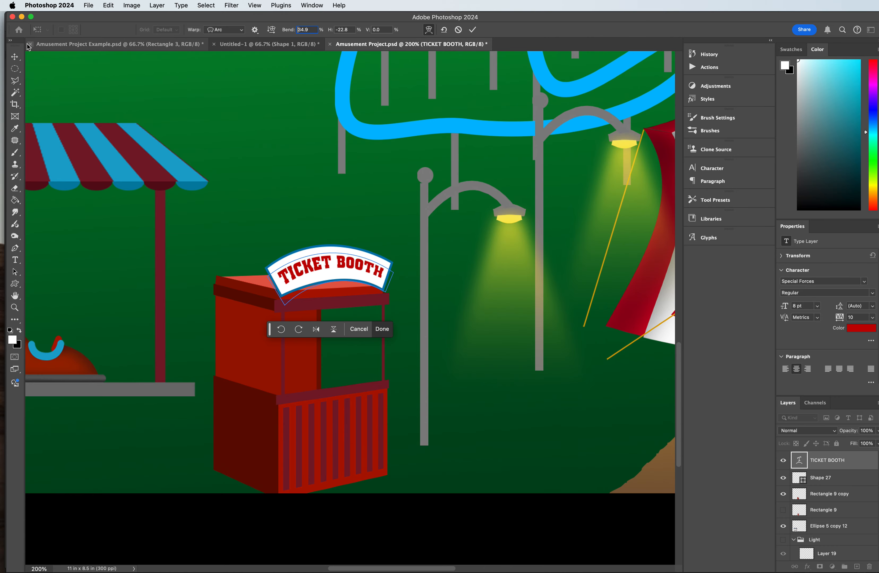
click(15, 56)
click(174, 83)
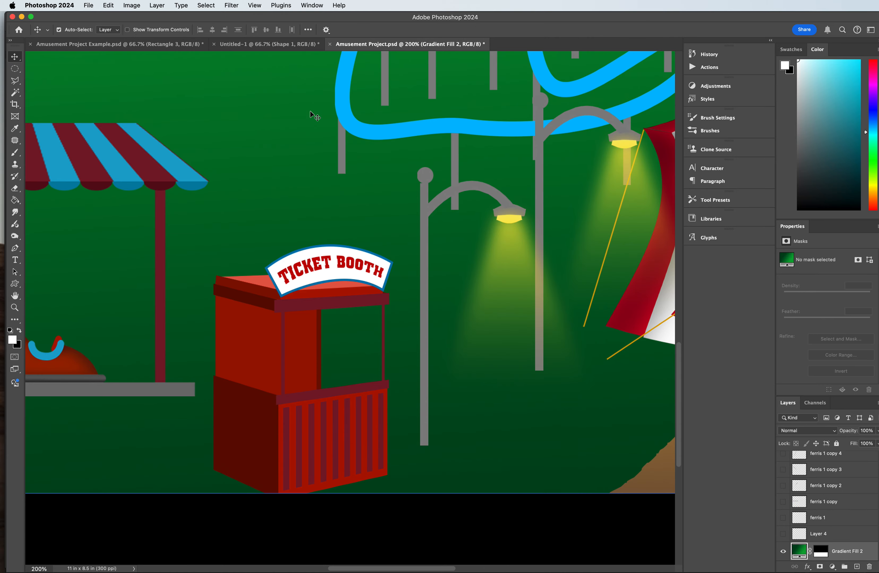
Step: Move the lamp post beside the ticket booth slightly down and away from it, to X 5.57 in, Y 6.23 in
key(super+minus)
key(super+minus)
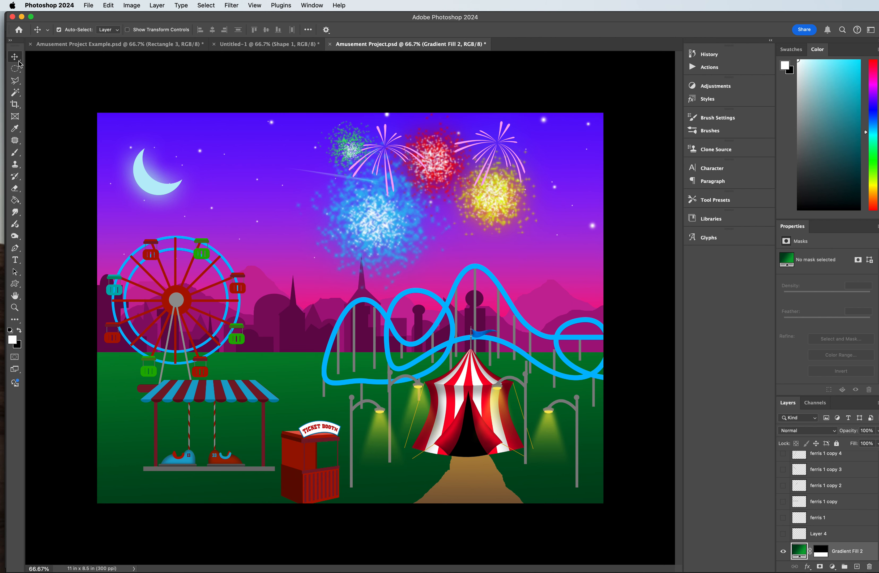
click(353, 418)
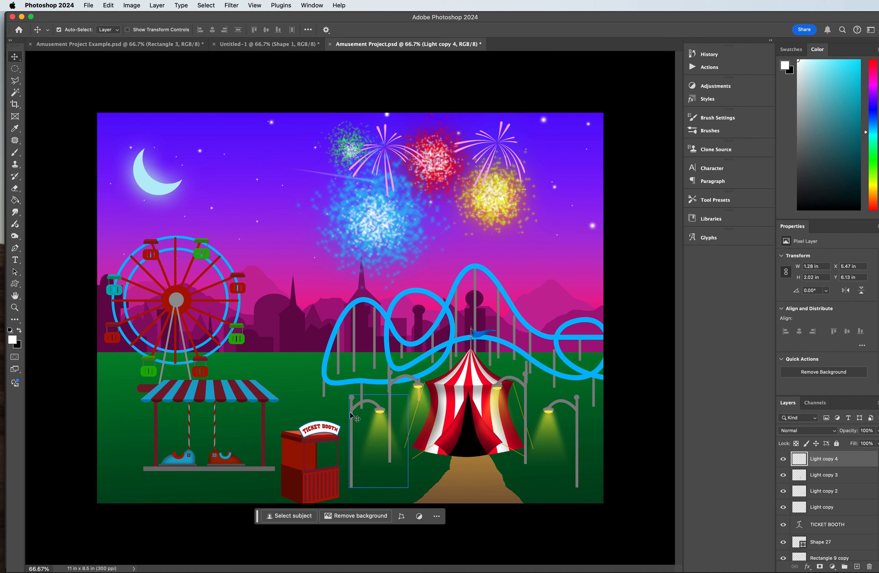
drag(351, 409, 355, 414)
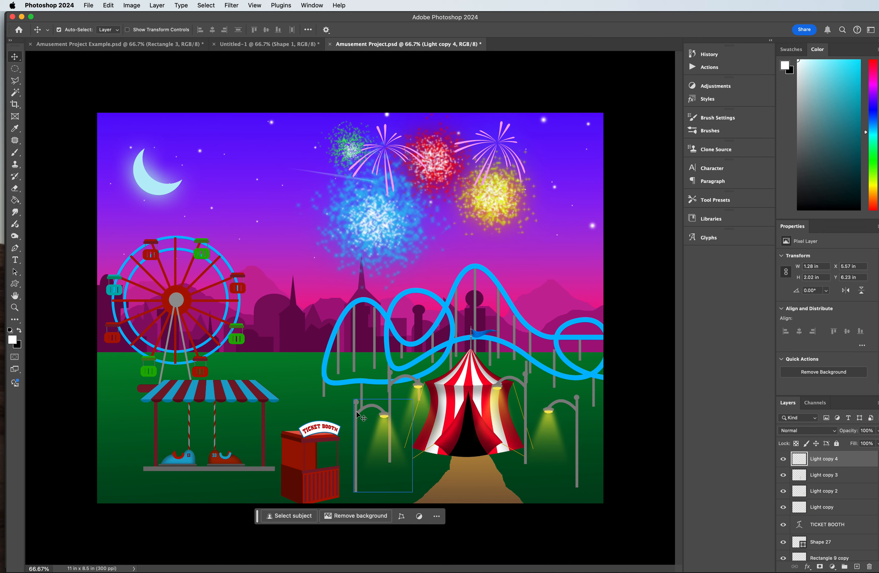
Step: Paste a copy of the Light copy 4 lamp post into Untitled-1 and place it at X 2 in, Y 5.67 in
click(273, 44)
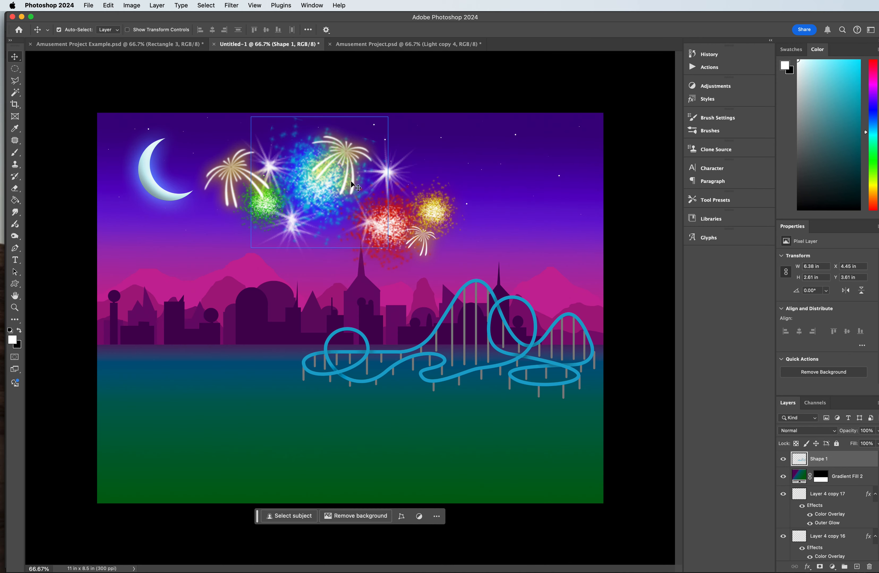
key(super+1)
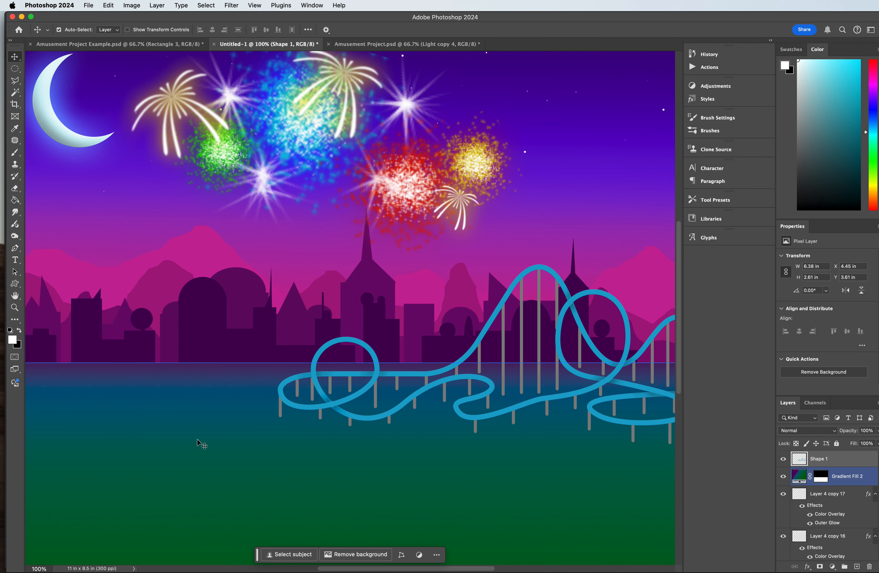
scroll(201, 445, down, 3)
key(super+v)
drag(305, 319, 122, 410)
Step: Add a new layer and make a thin rectangular selection about 0.06 by 1.82 in to the right of the lamp post
click(14, 74)
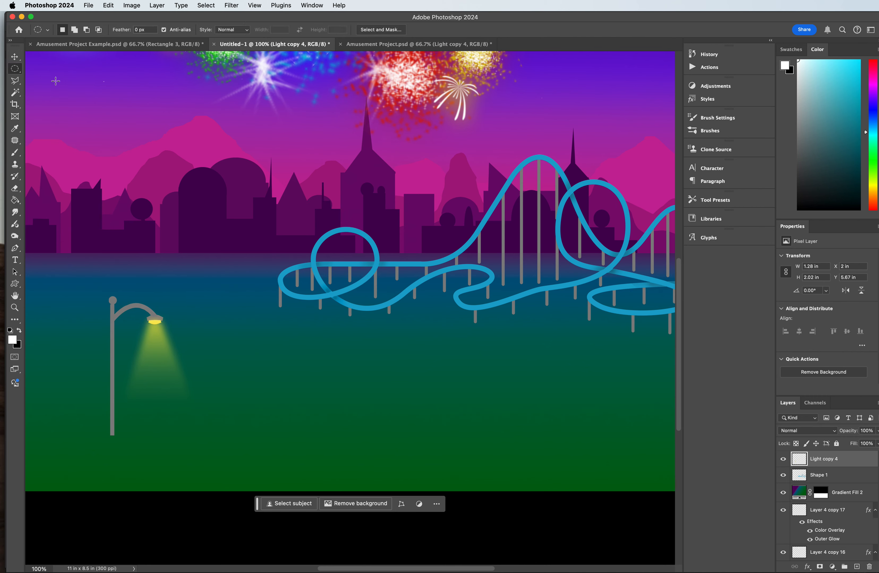
click(856, 567)
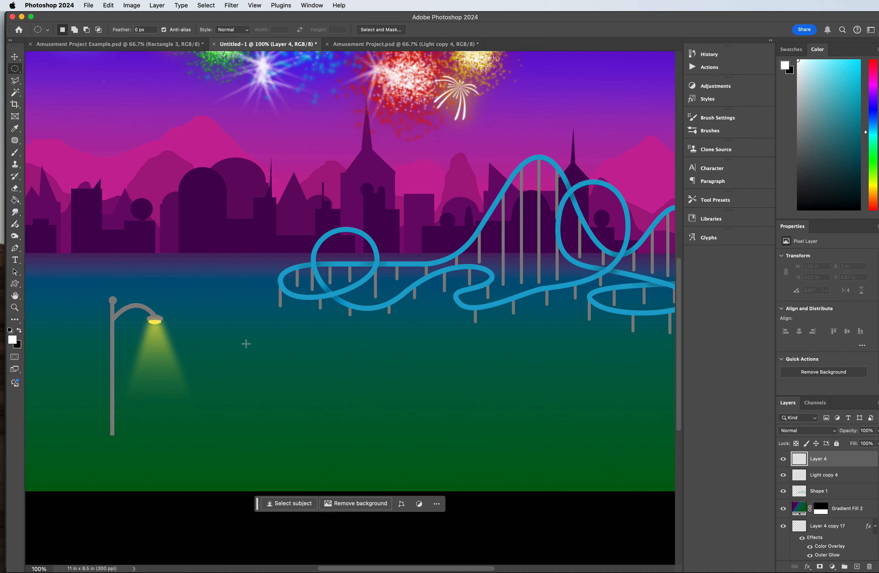
right_click(18, 76)
click(56, 69)
drag(229, 437, 215, 304)
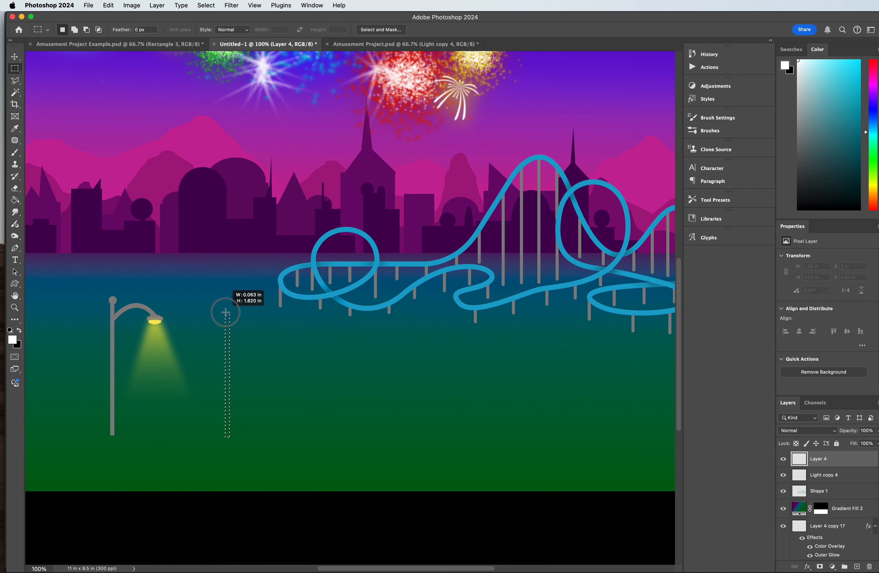
drag(225, 313, 225, 312)
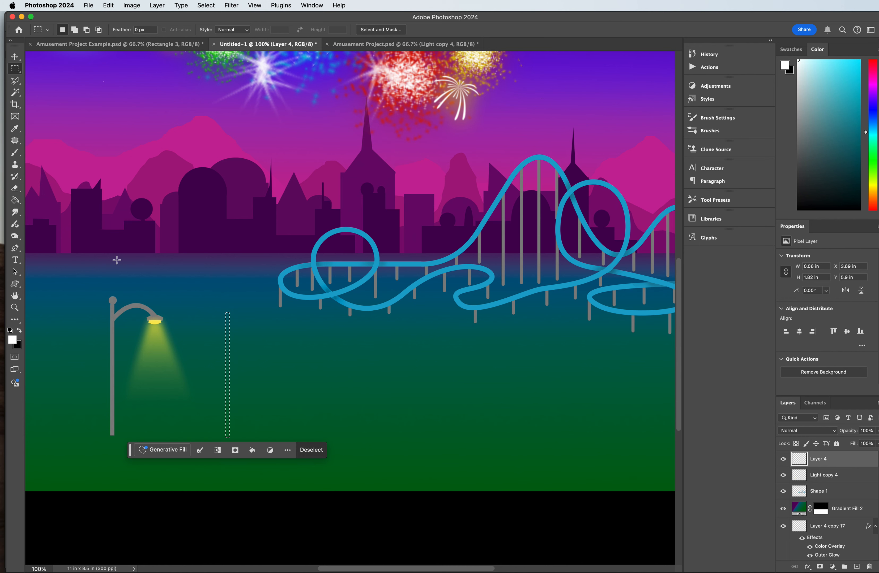
right_click(15, 74)
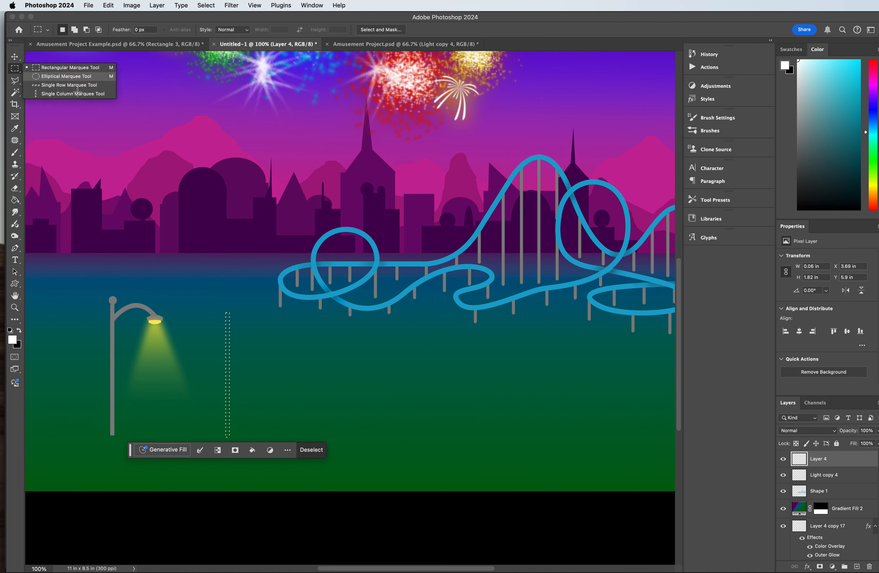
click(67, 77)
drag(222, 308, 234, 320)
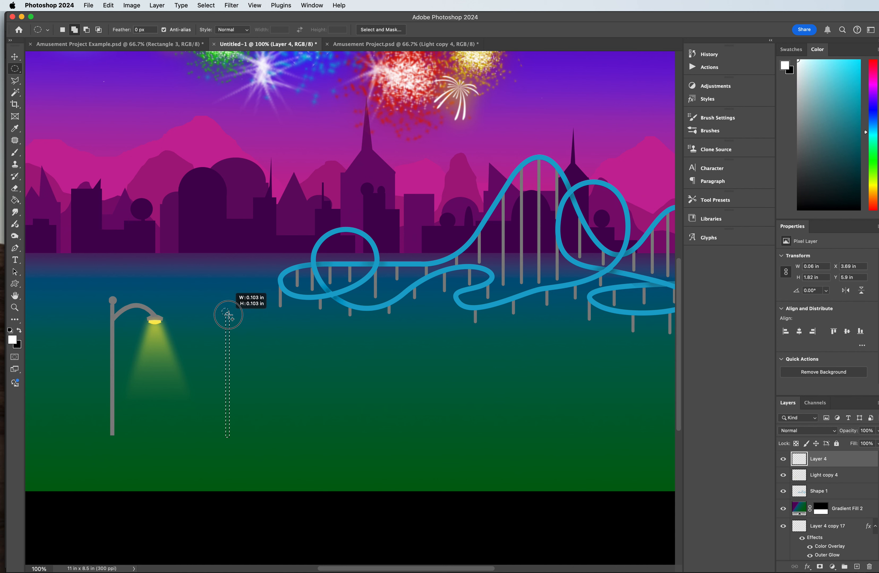
drag(227, 316, 228, 315)
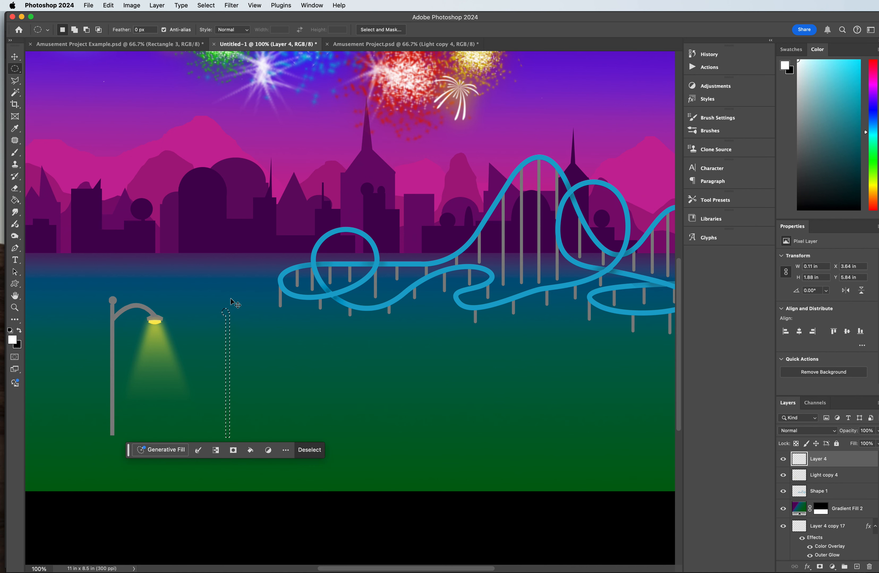
key(super+z)
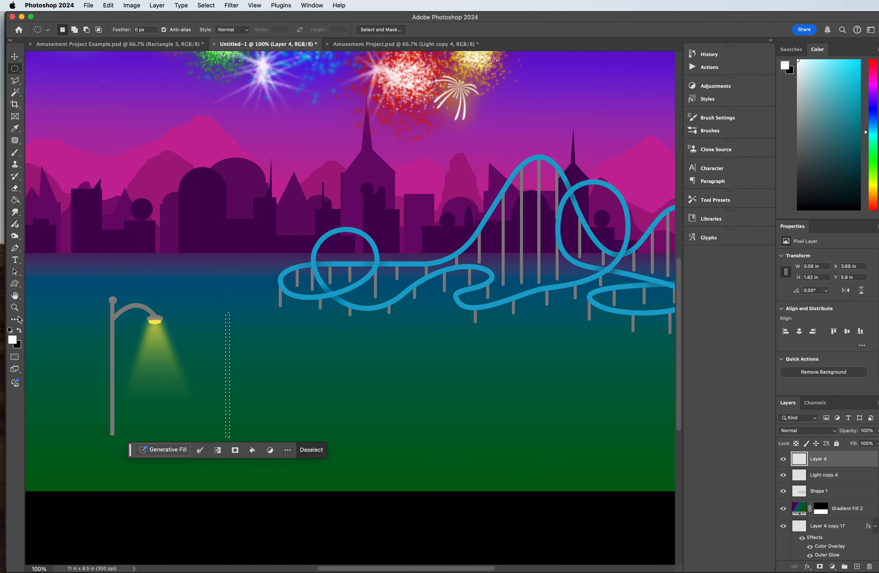
Step: Set the foreground colour to grey #8f8f8f and fill the thin pole selection with it on a new layer
click(13, 339)
drag(620, 365, 577, 377)
click(789, 324)
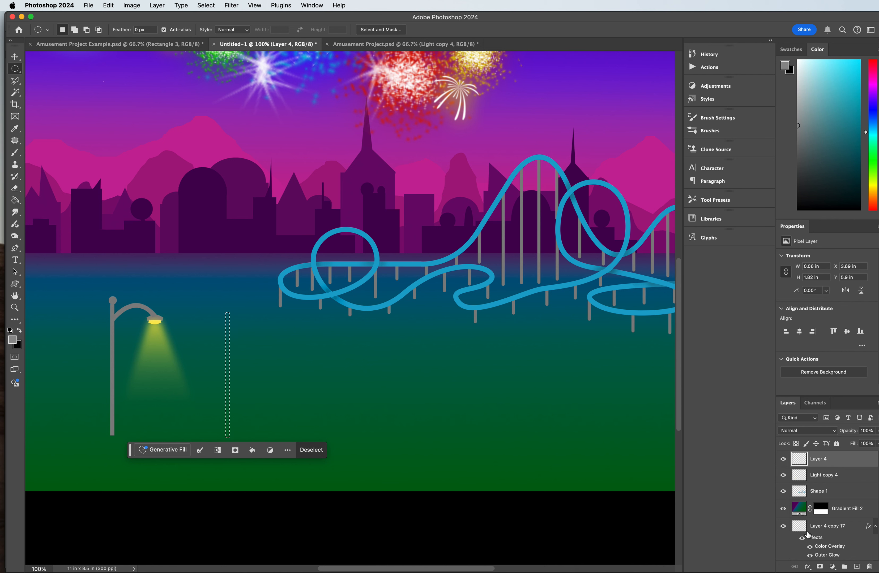
click(857, 566)
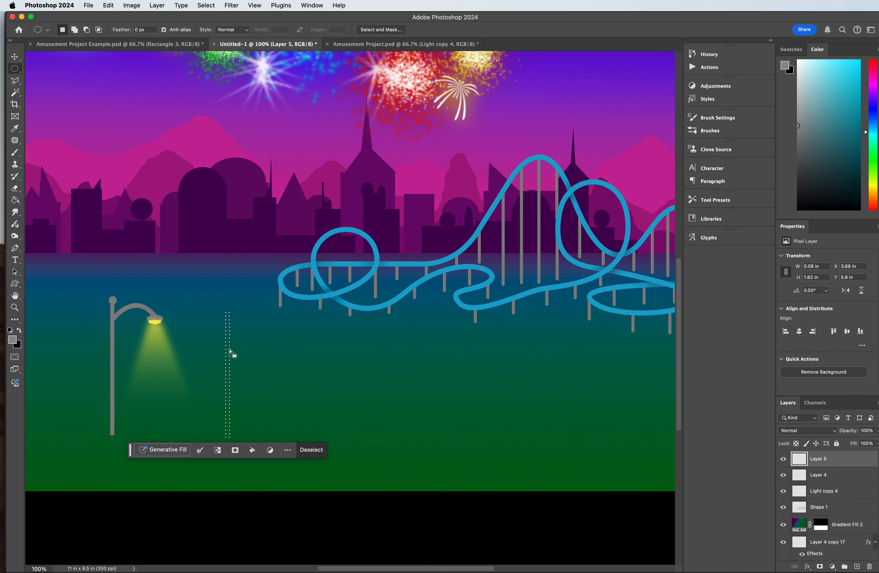
click(13, 202)
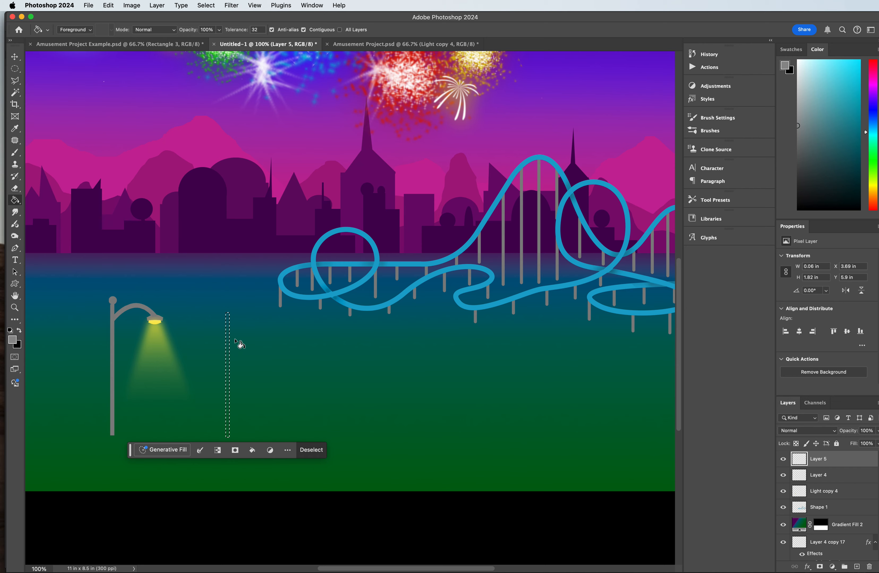
Step: Make a circular selection about 0.1 in wide on top of the new pole and fill it with the grey
key(super+plus)
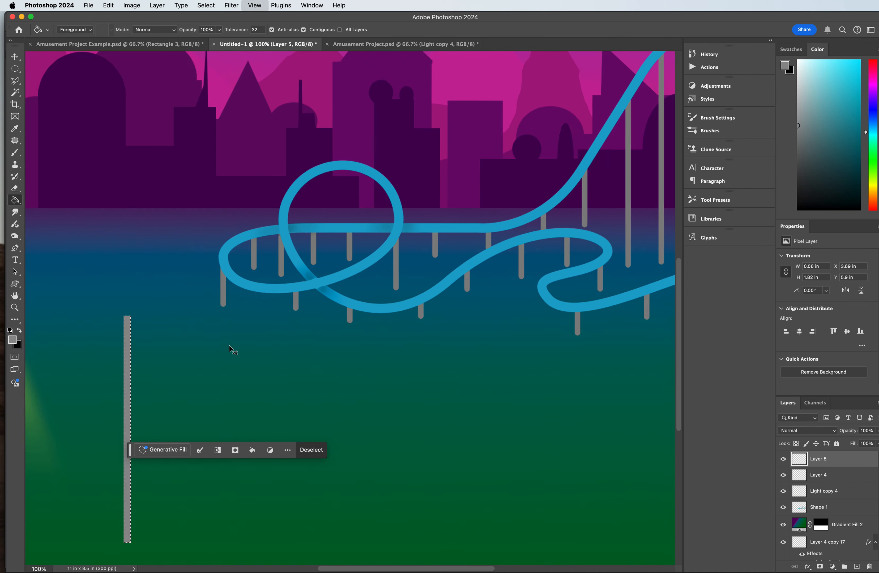
scroll(253, 348, down, 5)
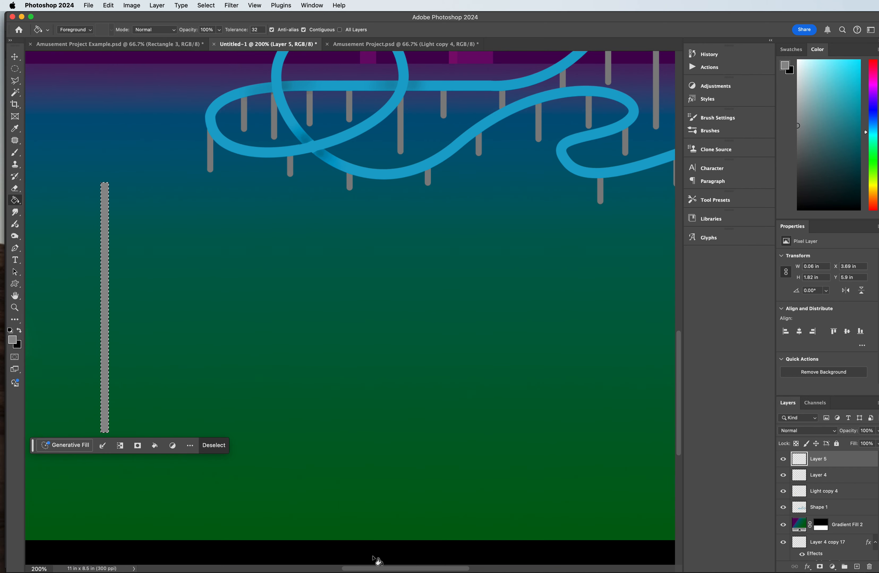
drag(378, 569, 318, 569)
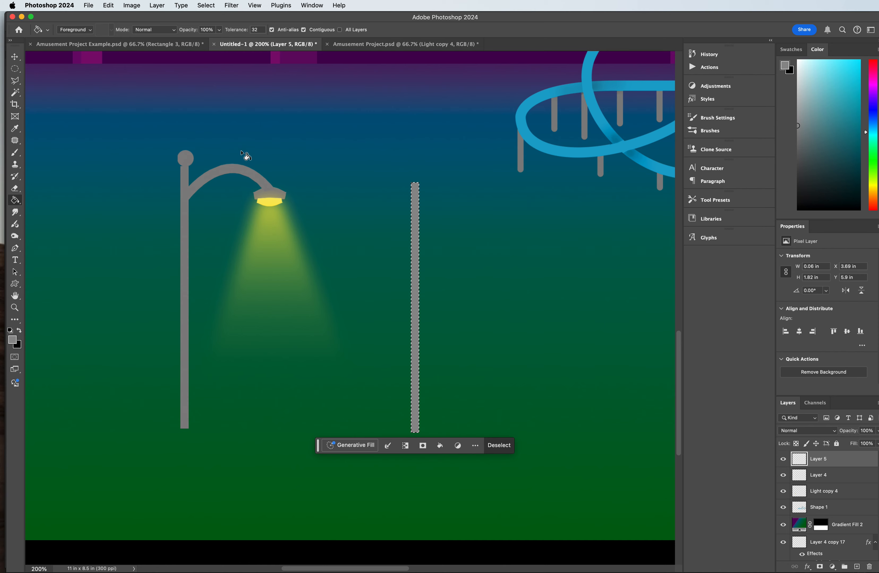
click(19, 72)
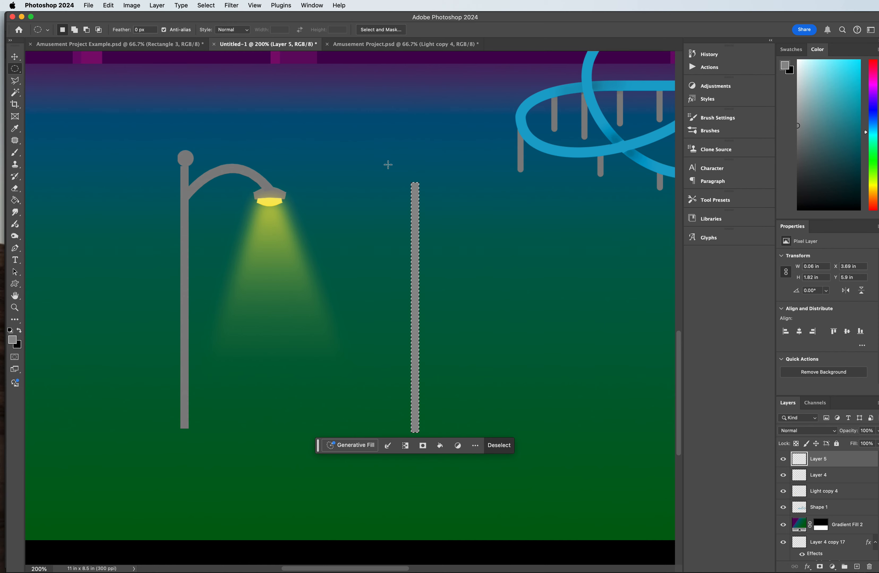
drag(410, 172, 423, 180)
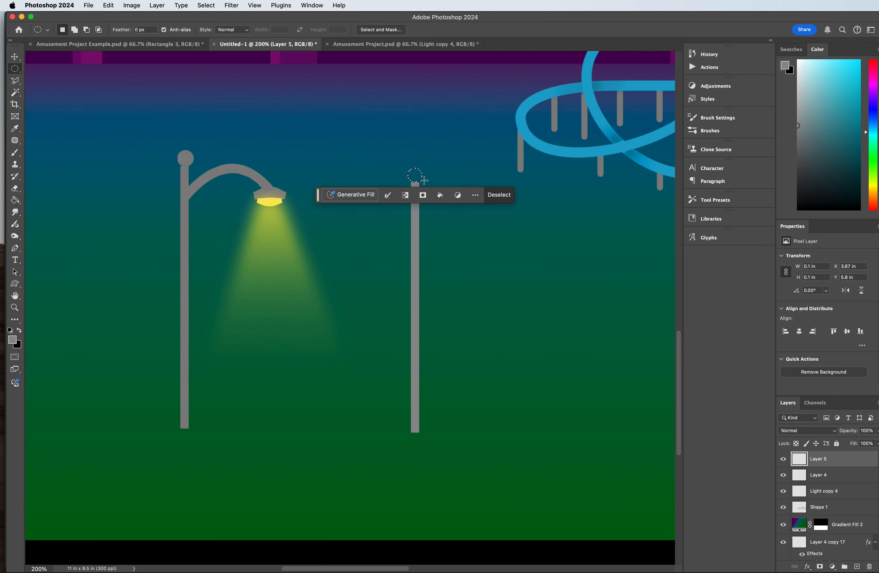
click(15, 203)
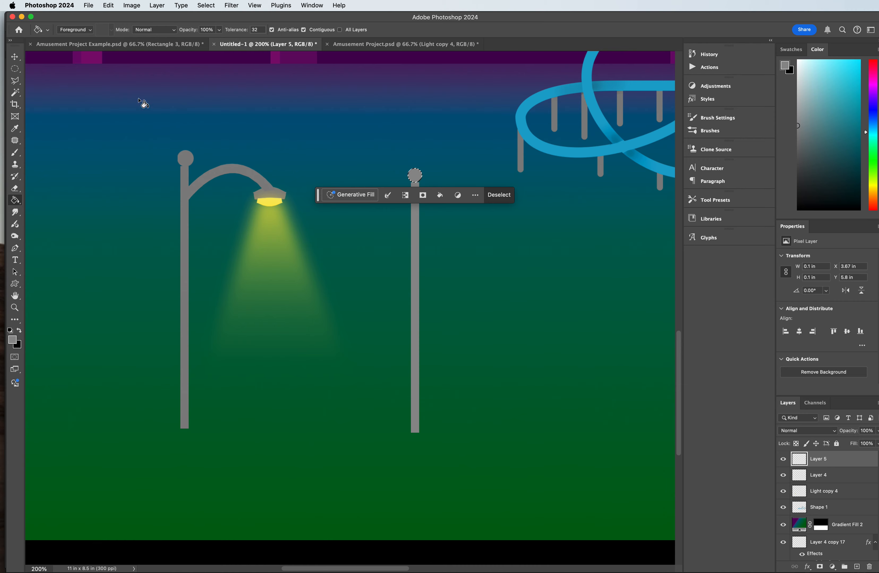
Step: Make a rectangular selection about 0.64 by 0.06 in extending right from the pole just below its ball and fill it with grey
click(21, 70)
right_click(19, 73)
click(55, 65)
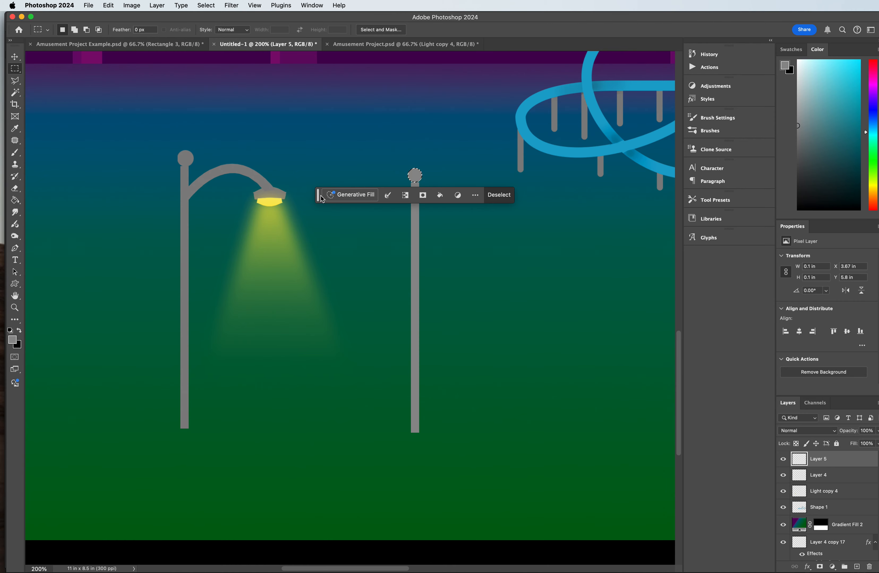
drag(319, 197, 332, 281)
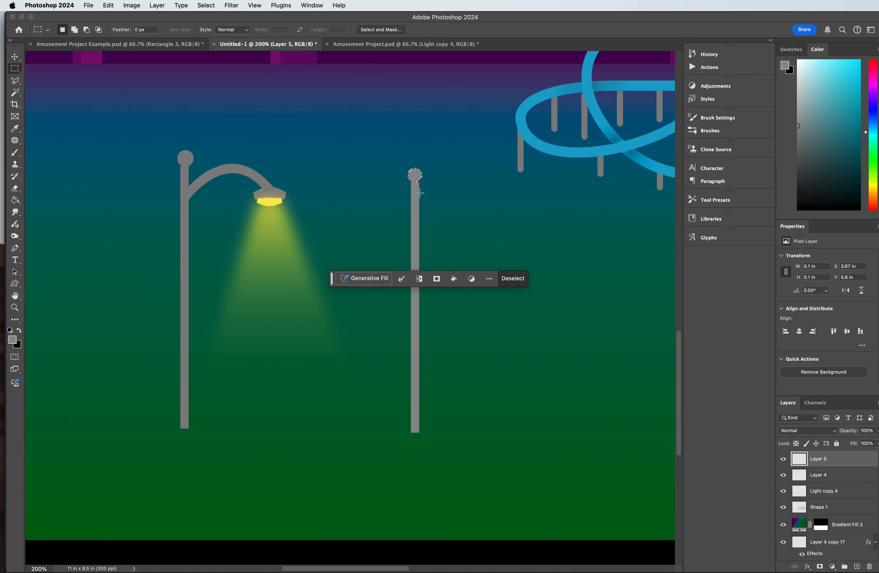
drag(420, 193, 508, 201)
click(15, 200)
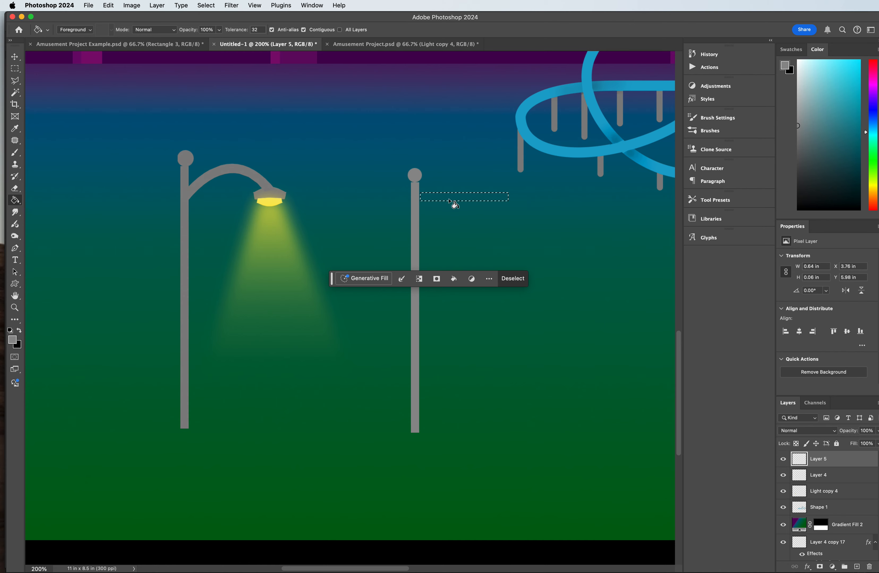
click(435, 201)
Step: Warp the grey arm so its pole end bends down and joins the pole at a constant thickness
key(super+t)
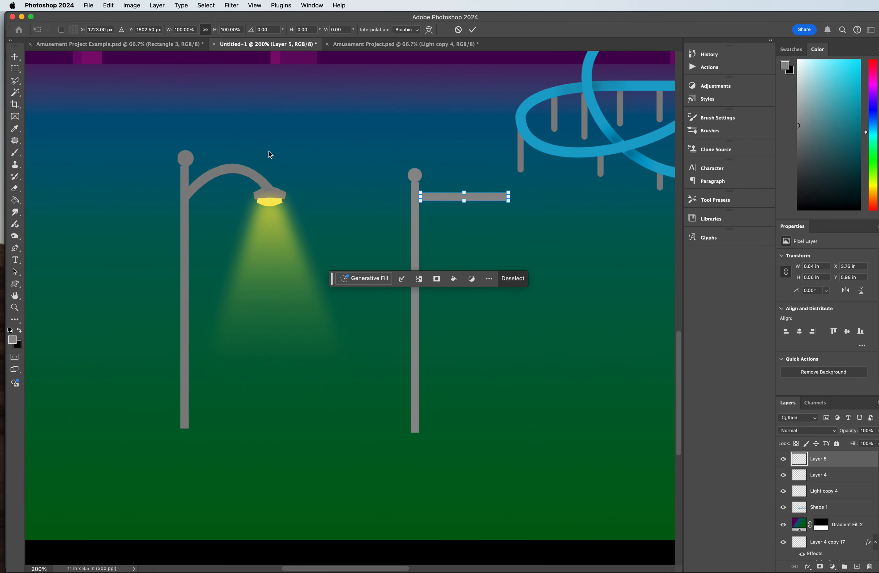
right_click(438, 197)
click(460, 275)
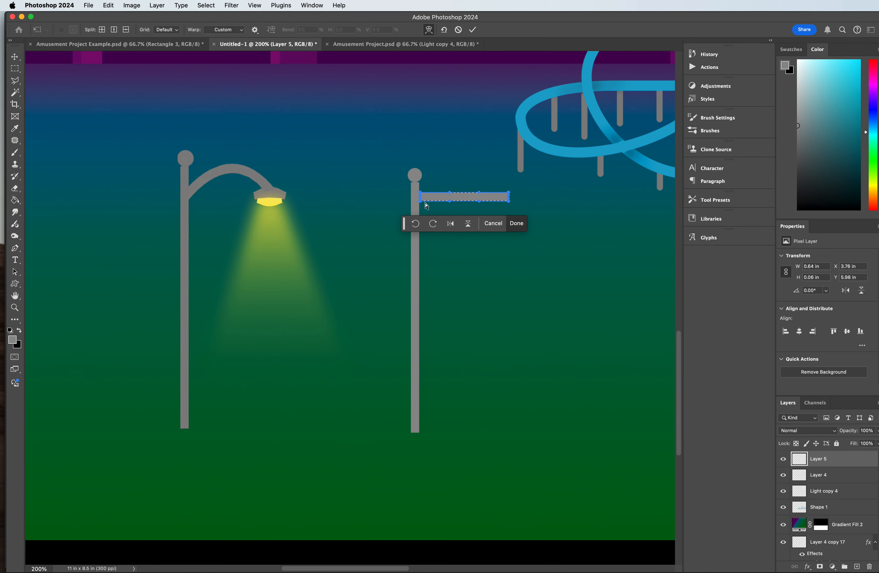
key(super+equal)
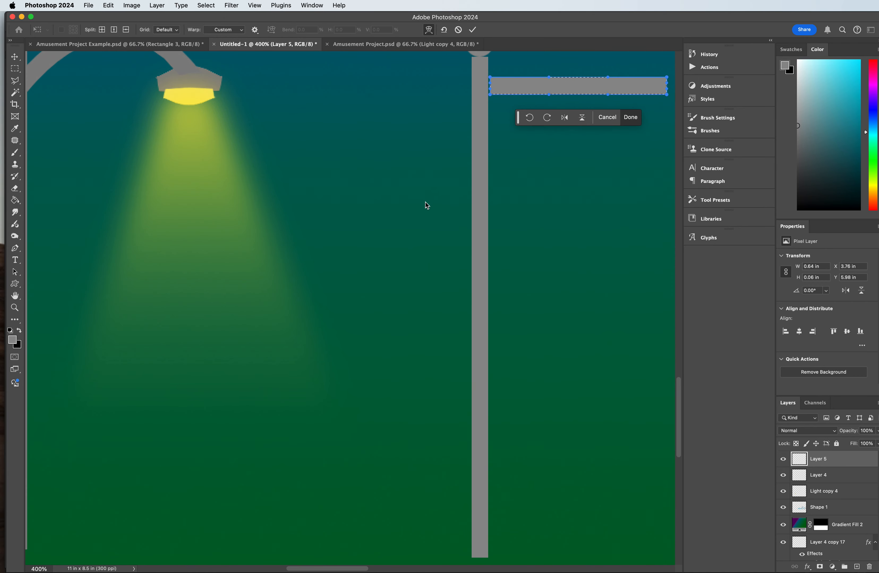
drag(492, 98, 491, 138)
drag(490, 89, 490, 122)
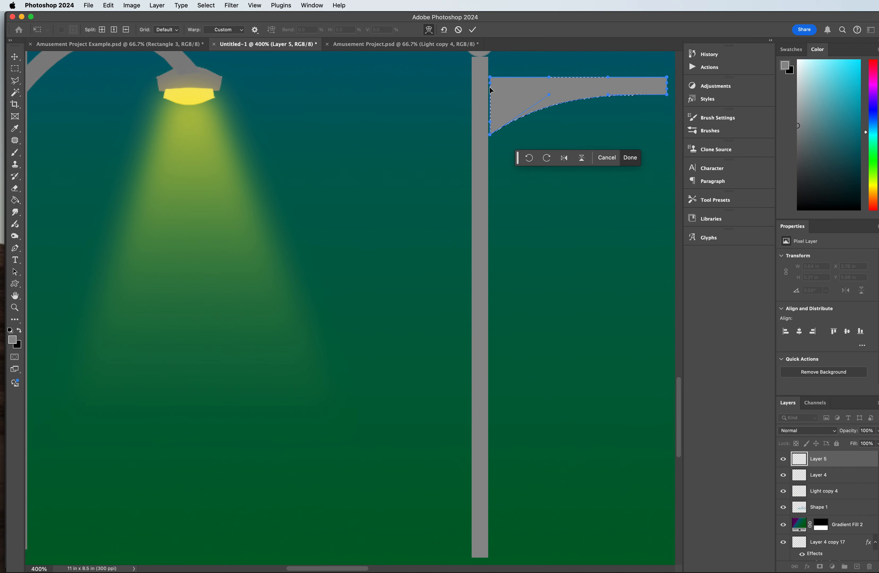
drag(490, 84, 490, 125)
drag(490, 85, 487, 137)
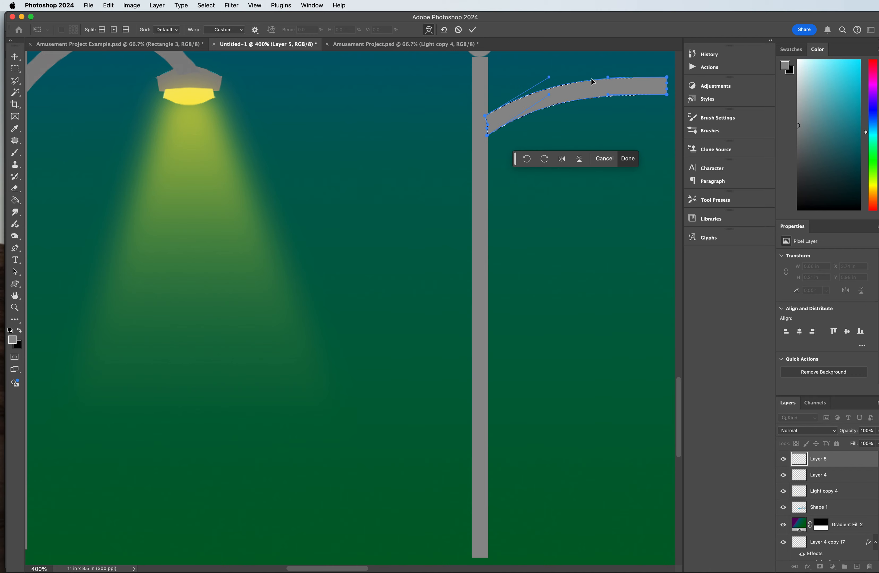
Step: Bend the arm's outer end down to form an arch about 0.62 by 0.18 in, apply the warp and deselect
drag(667, 96, 637, 122)
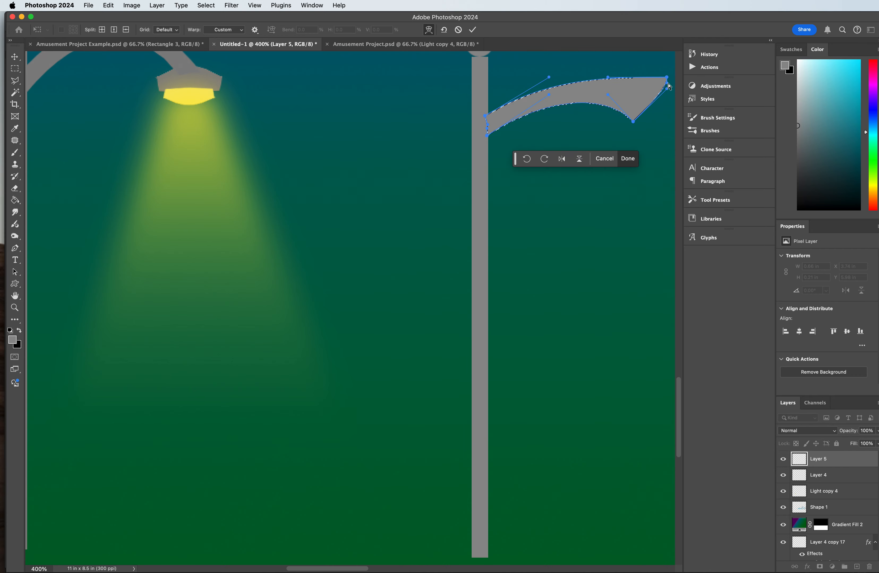
drag(667, 89, 639, 119)
drag(669, 90, 644, 118)
drag(668, 78, 598, 96)
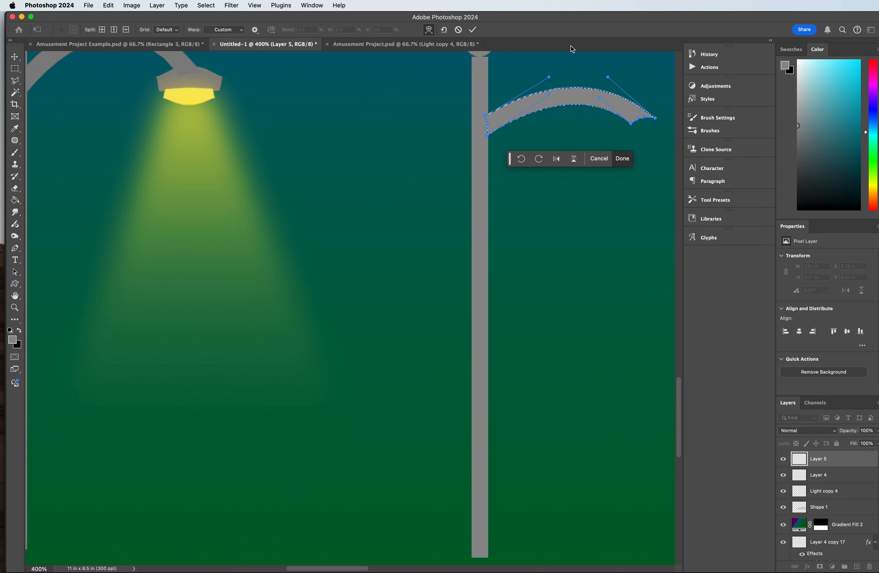
key(Return)
key(g)
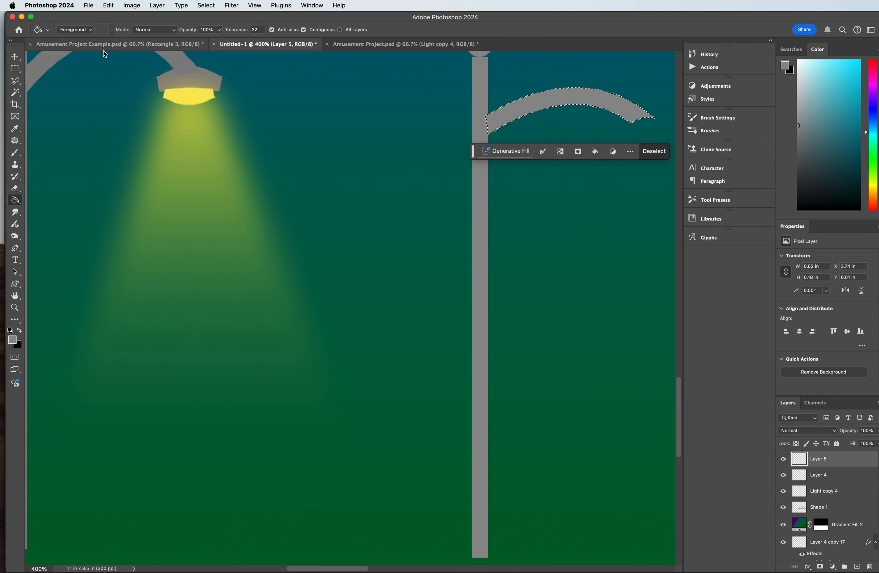
click(15, 69)
click(332, 107)
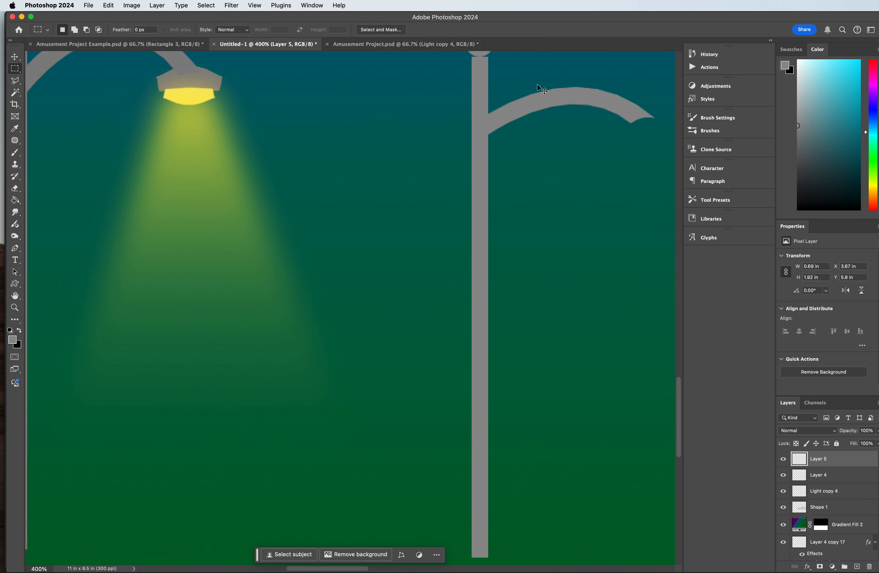
Step: Make a rectangular selection about 0.26 by 0.09 in below the arm's outer end and fill it with grey
key(super+minus)
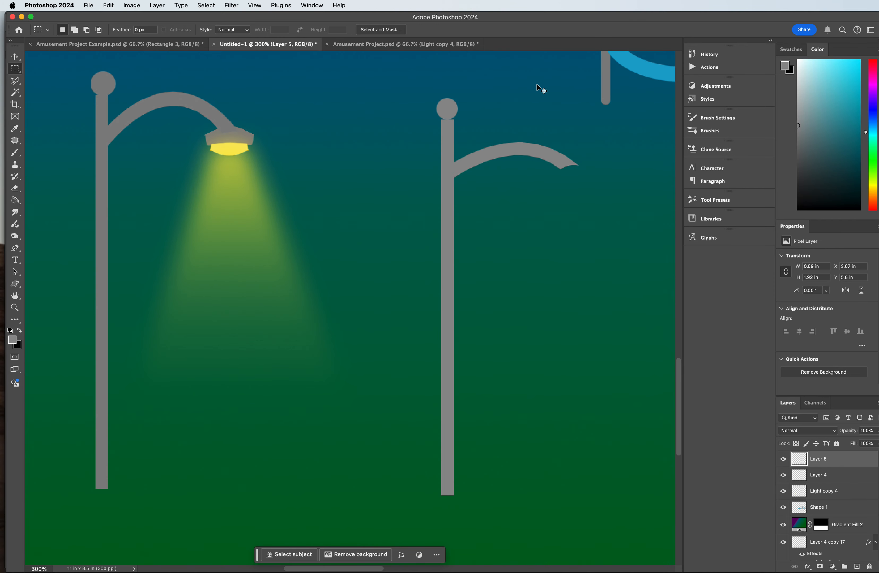
key(super+plus)
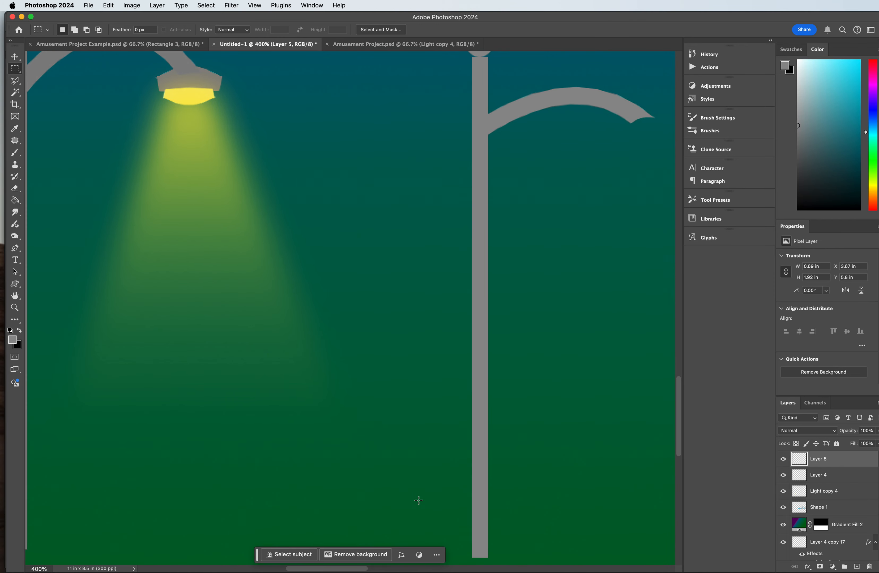
scroll(340, 265, right, 10)
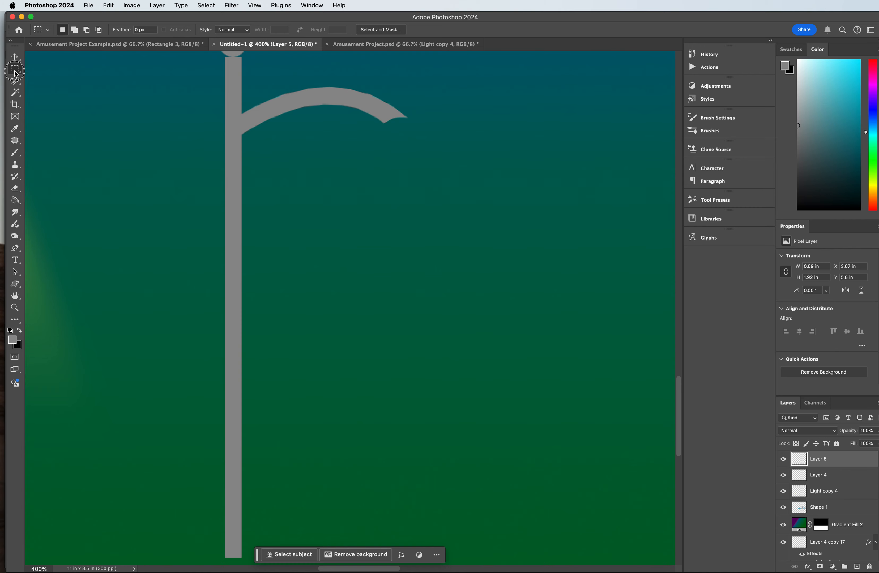
drag(361, 134, 434, 159)
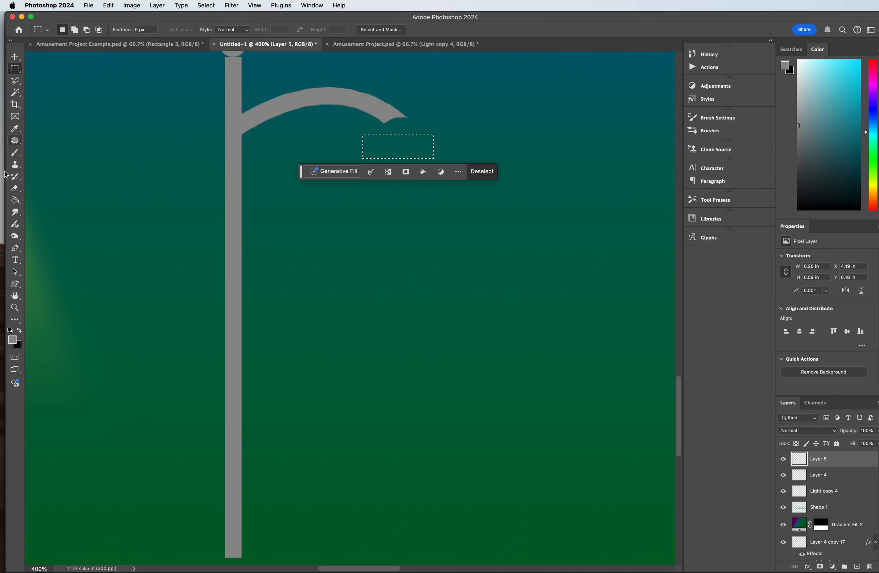
click(14, 200)
click(389, 150)
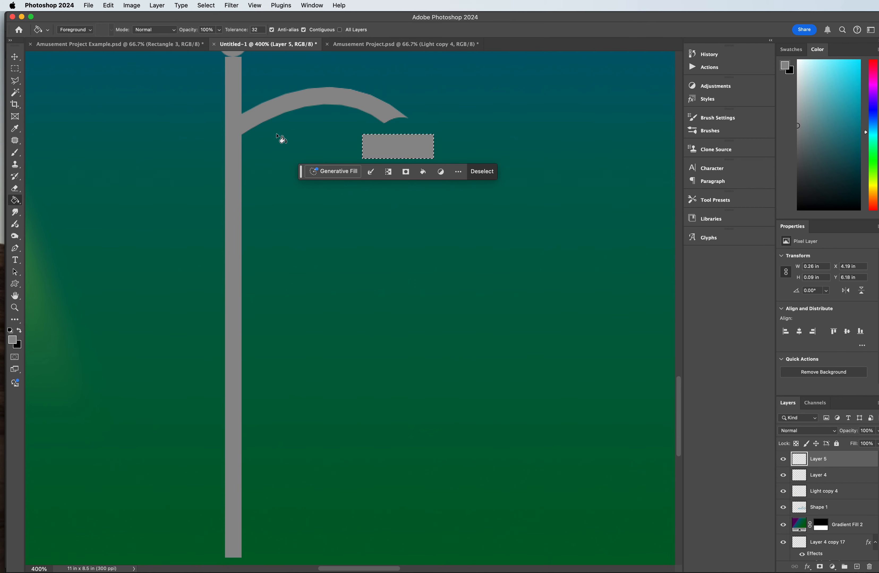
Step: Distort the grey rectangle into a trapezoidal lamp shade with a narrower top, attached to the arm's end at X 4.17 in, Y 6.12 in
key(super+t)
right_click(383, 147)
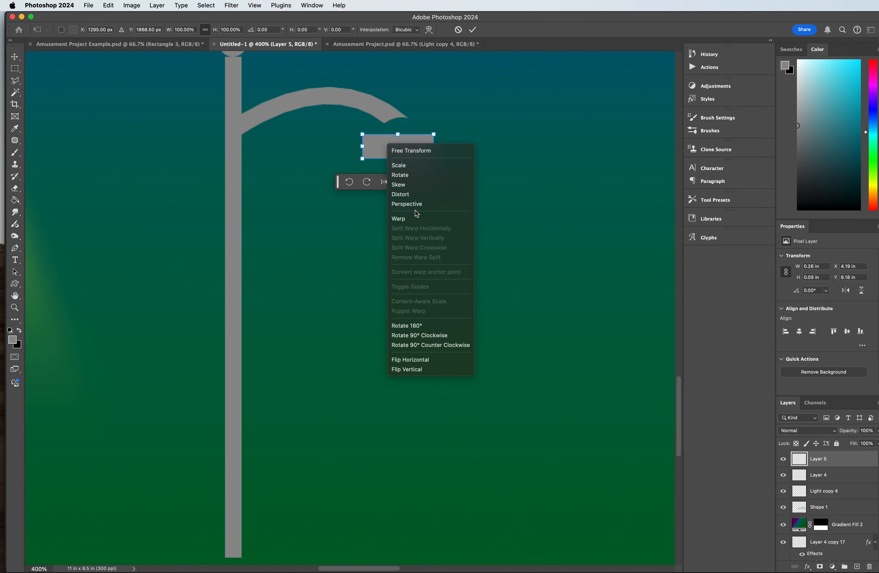
click(406, 193)
drag(434, 134, 425, 137)
drag(364, 137, 376, 119)
key(g)
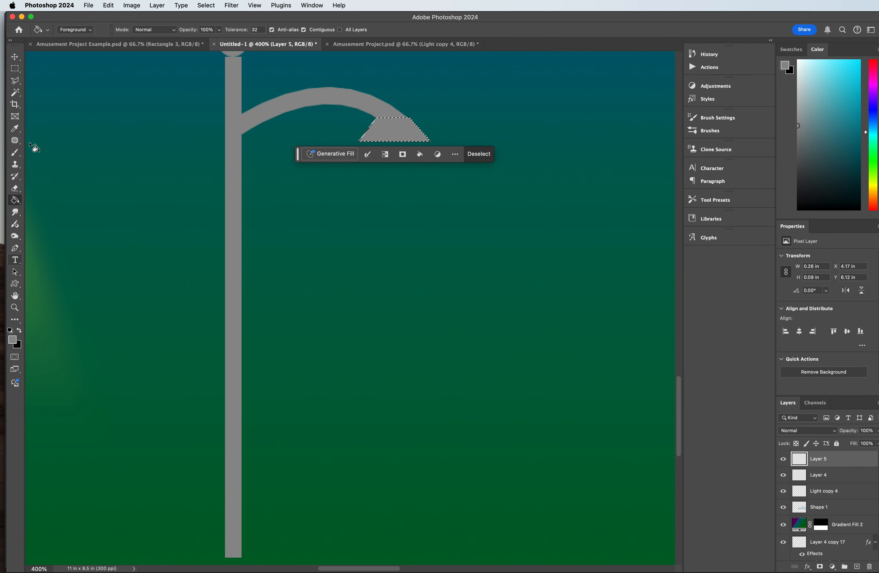
Step: Draw an elliptical selection about 0.25 by 0.16 in around the lamp shade, extending slightly below its bottom edge
drag(15, 68, 56, 75)
click(355, 127)
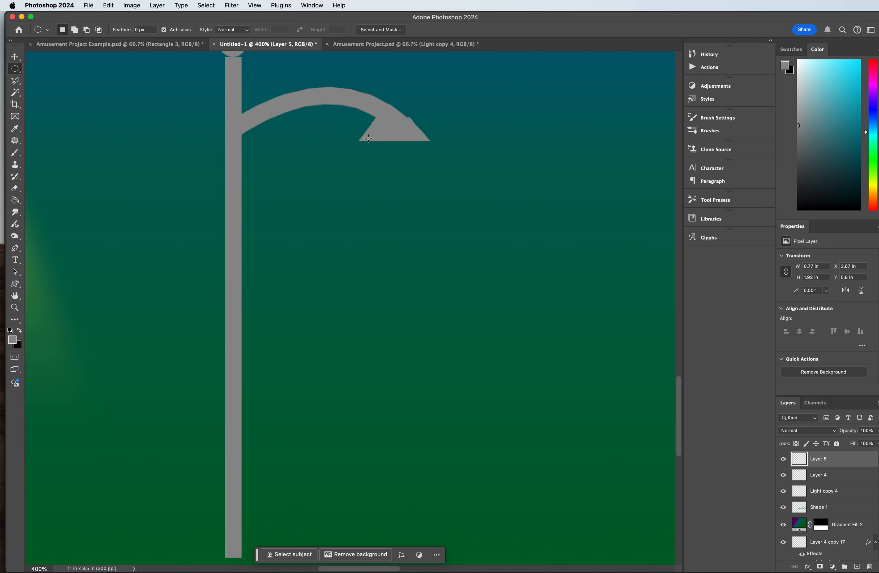
drag(361, 111, 430, 151)
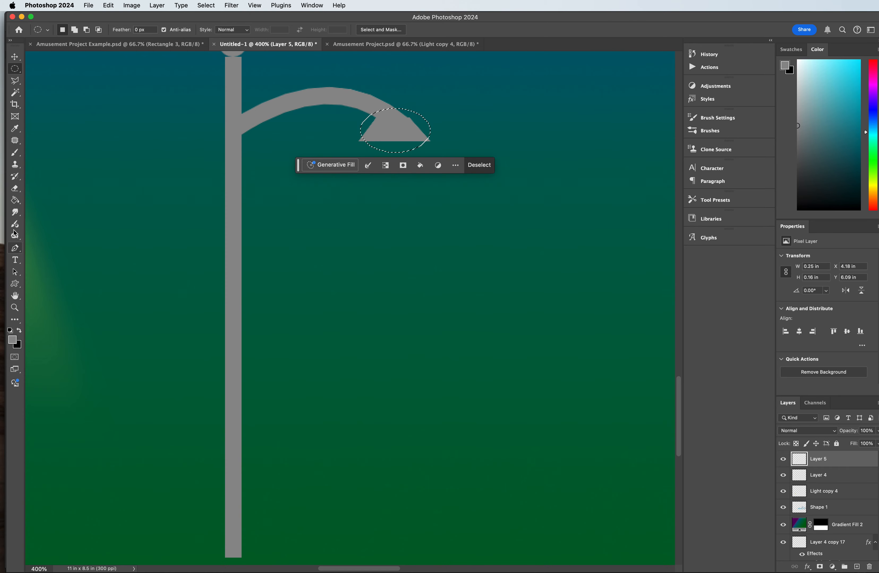
Step: Set the foreground colour to pale yellow effc9b, fill the part of the ellipse below the shade as the bulb, and deselect
key(i)
click(13, 338)
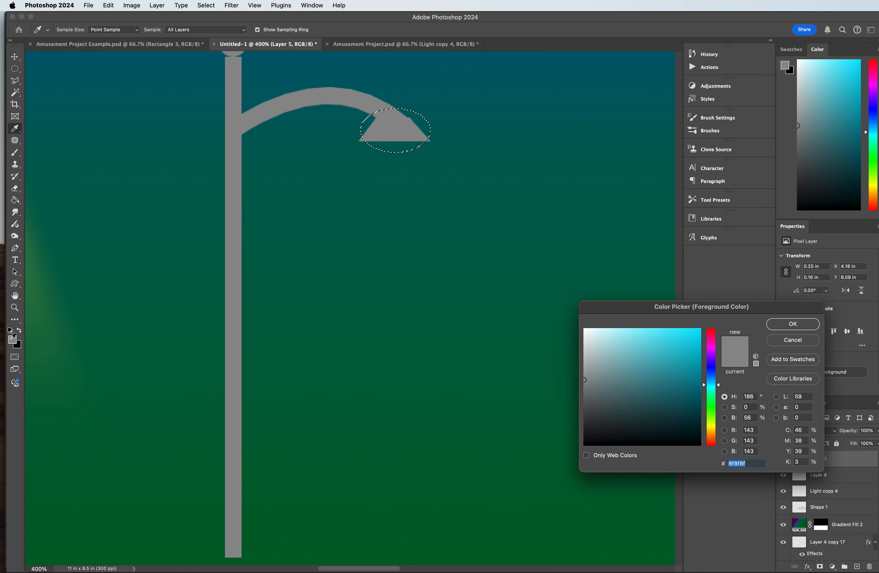
drag(712, 431, 711, 424)
drag(650, 340, 636, 331)
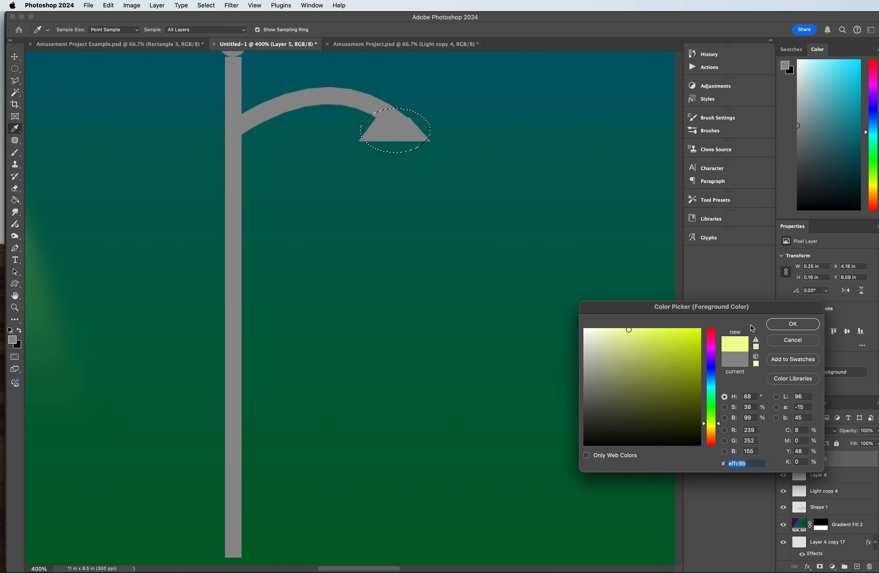
click(792, 324)
key(g)
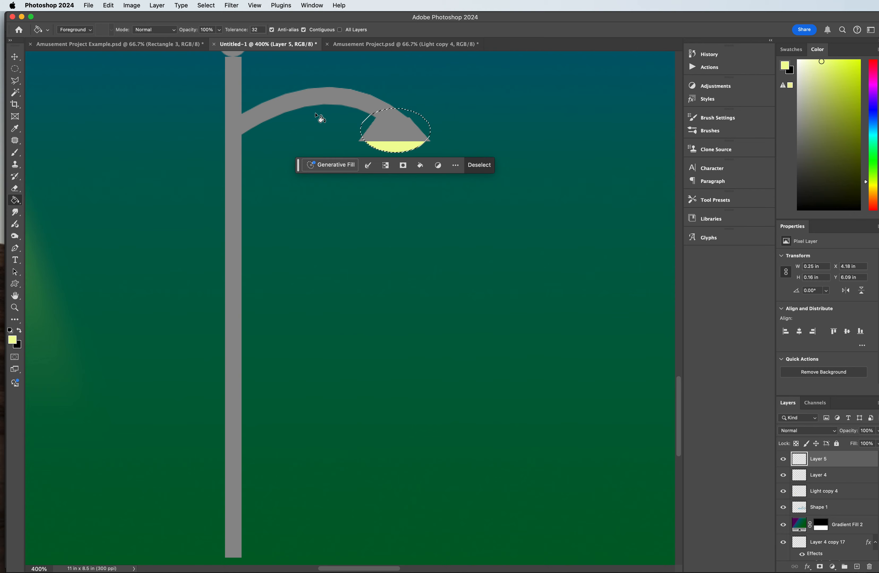
key(super+d)
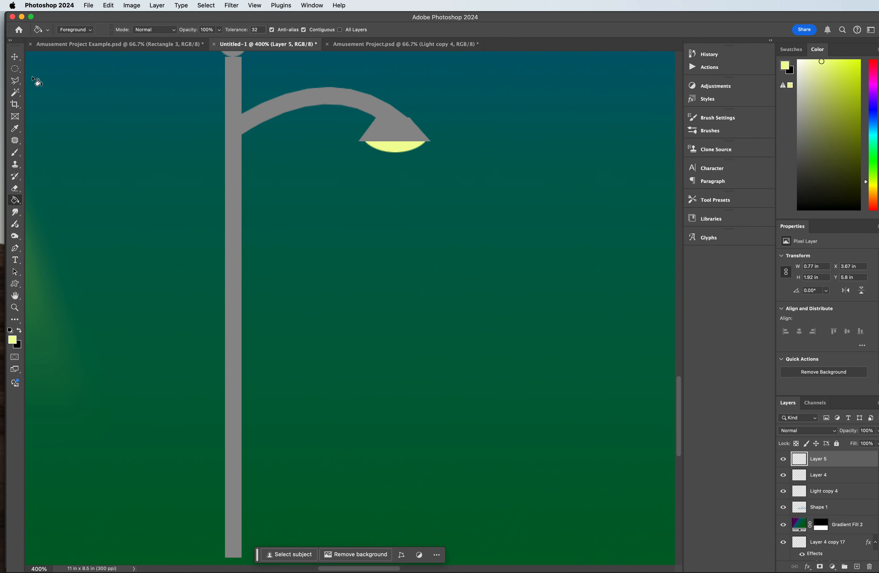
Step: Add a new layer and outline a cone-shaped light beam selection about 1.07 by 1.42 in below the bulb with the Polygonal Lasso
click(15, 69)
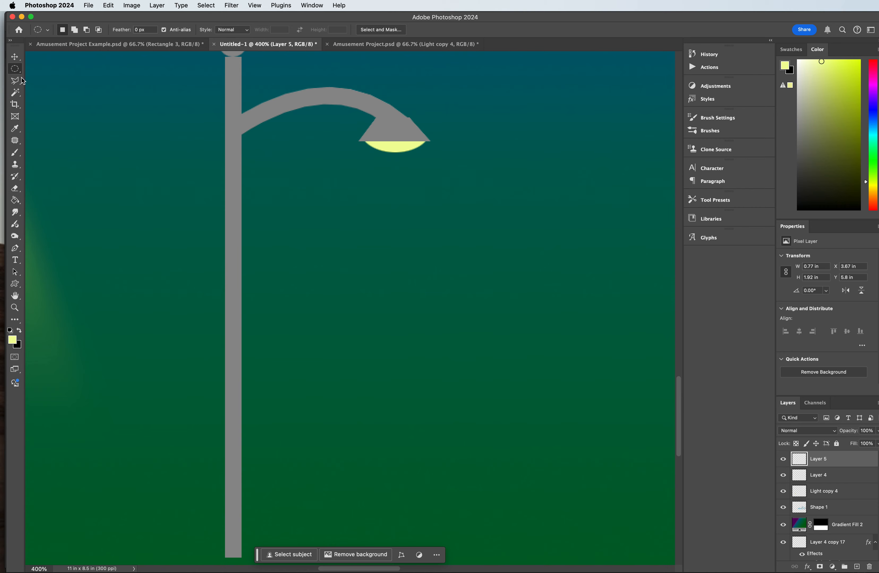
click(15, 81)
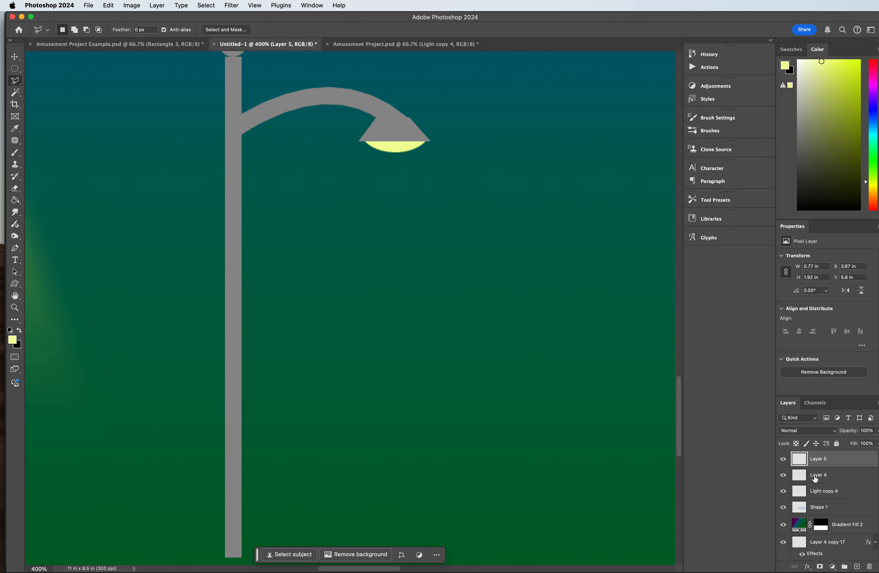
click(857, 567)
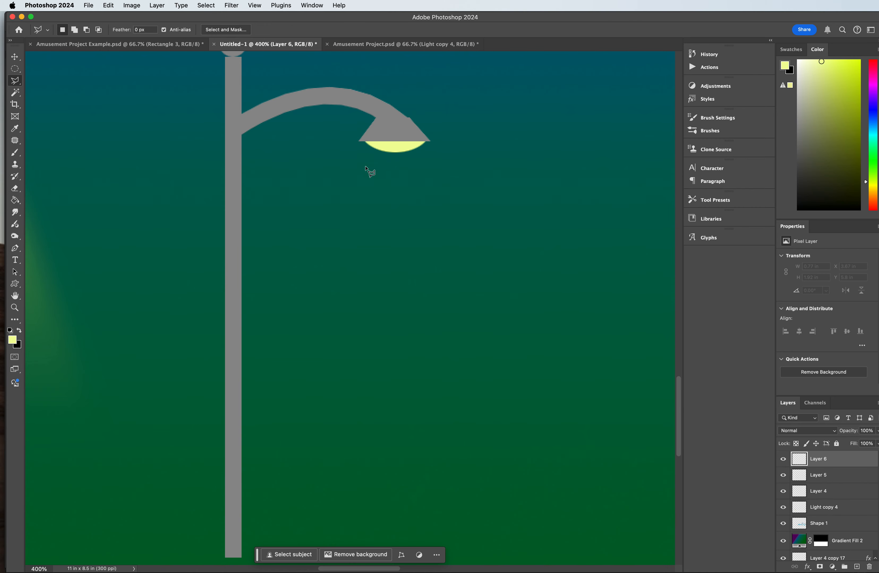
click(364, 141)
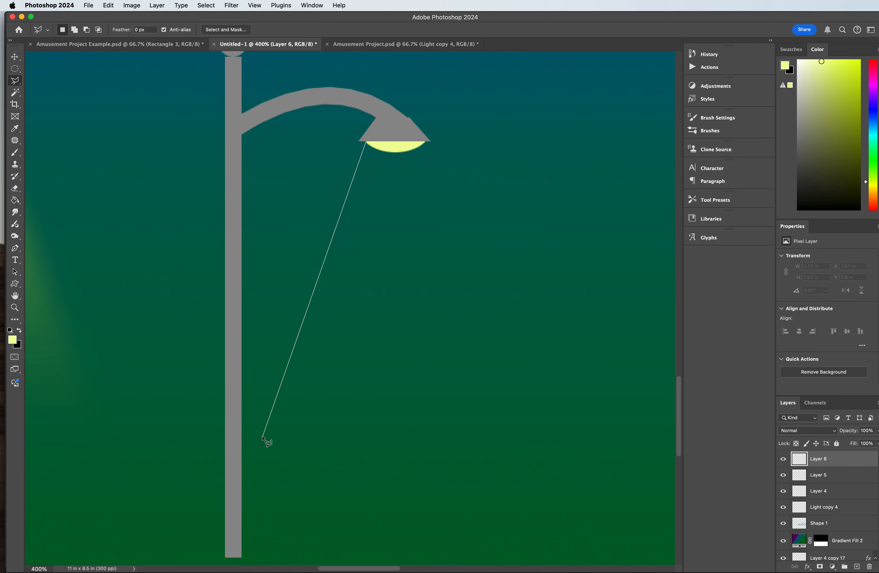
click(245, 484)
click(283, 511)
click(329, 525)
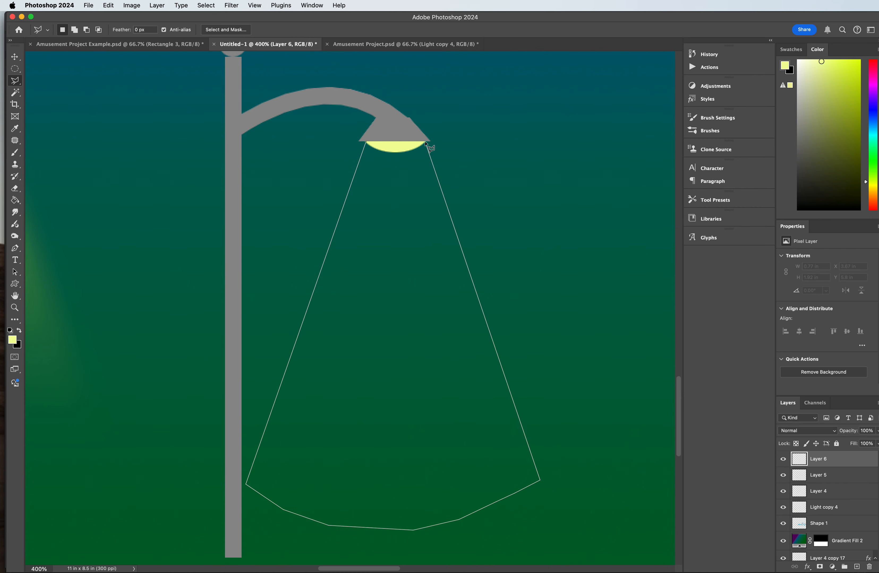
click(367, 142)
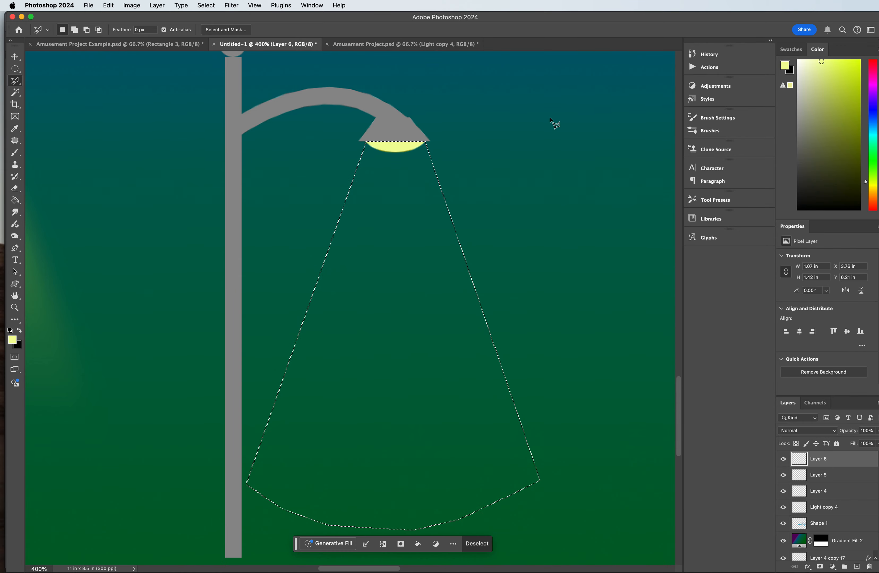
Step: Set up the Gradient tool with the Basics preset that fades from the yellow foreground colour to transparent
click(13, 200)
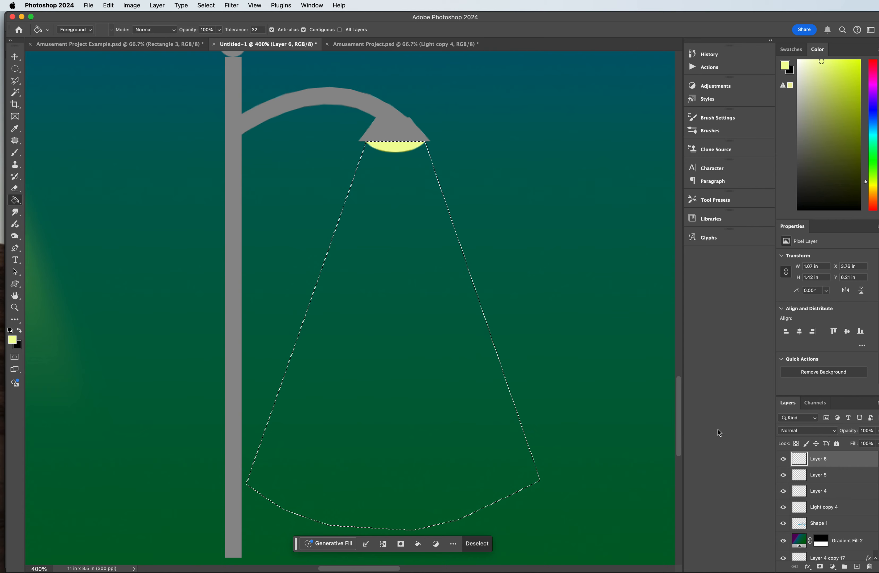
click(14, 204)
click(56, 198)
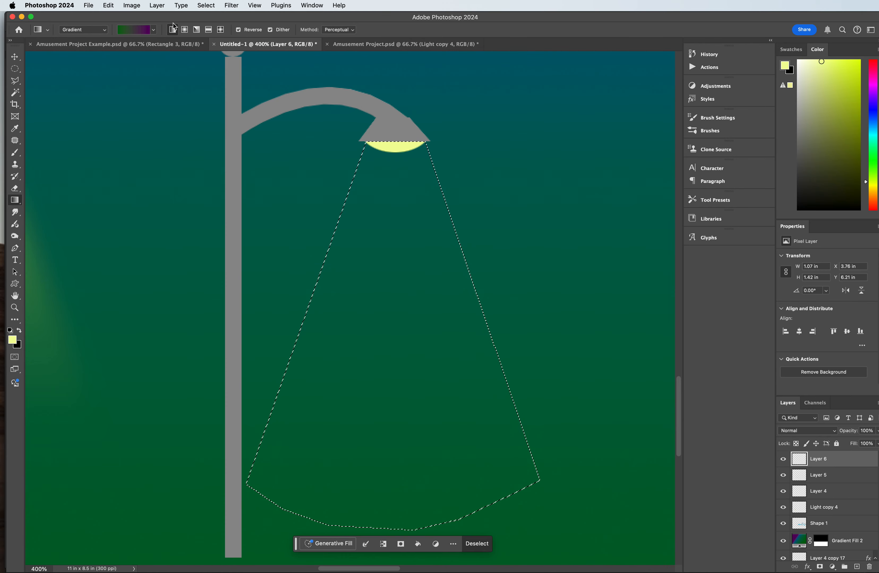
click(153, 30)
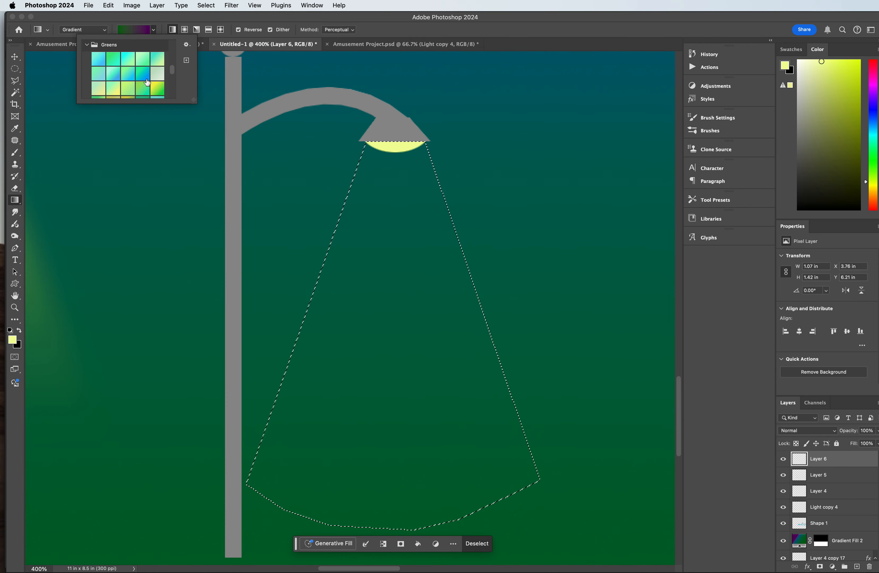
scroll(125, 68, up, 3)
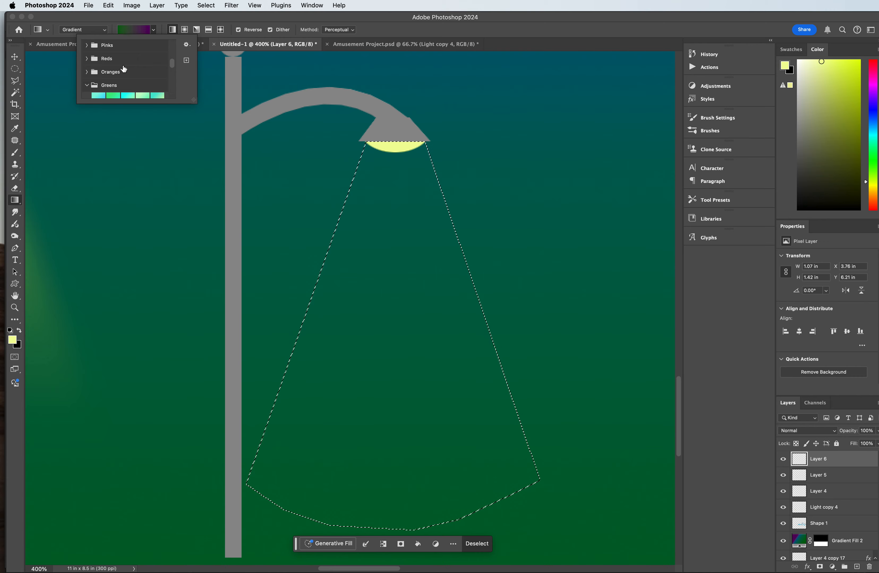
scroll(124, 68, up, 2)
scroll(124, 68, down, 5)
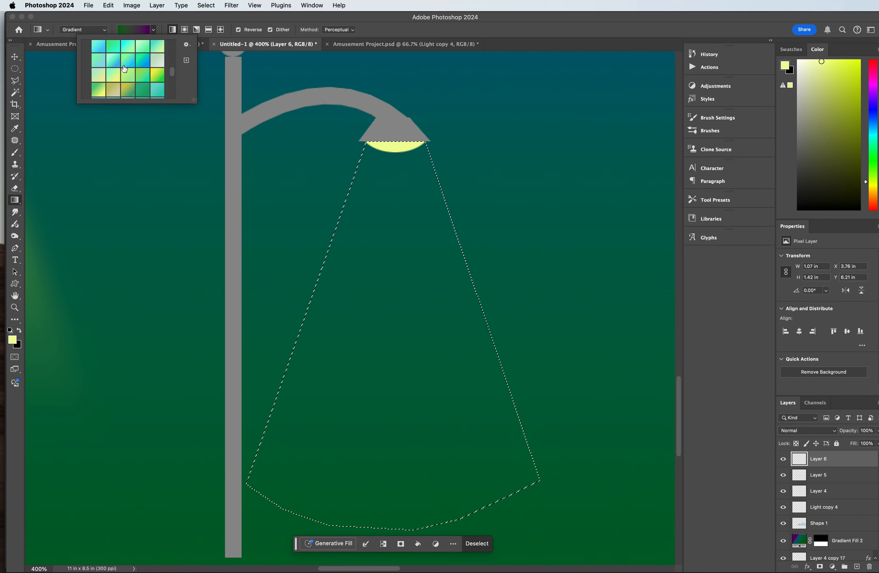
scroll(125, 68, down, 4)
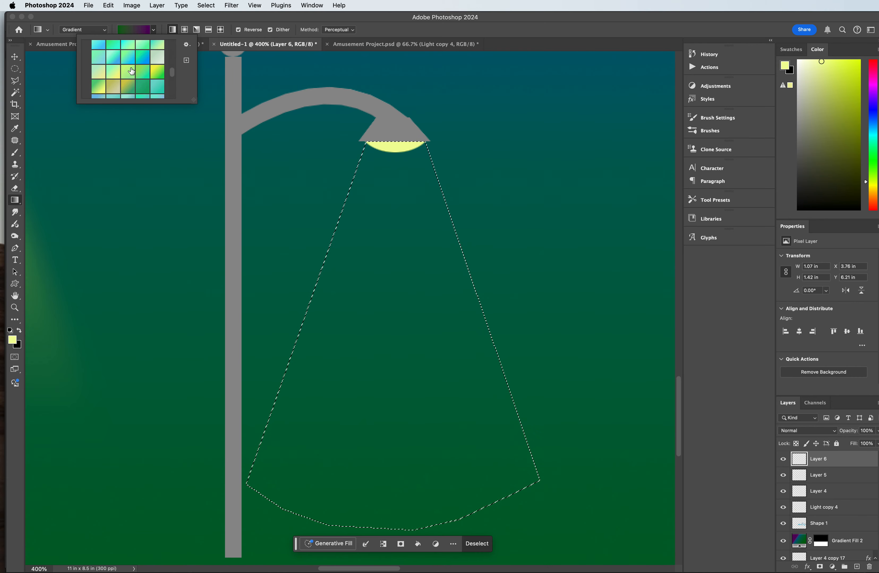
scroll(132, 70, up, 15)
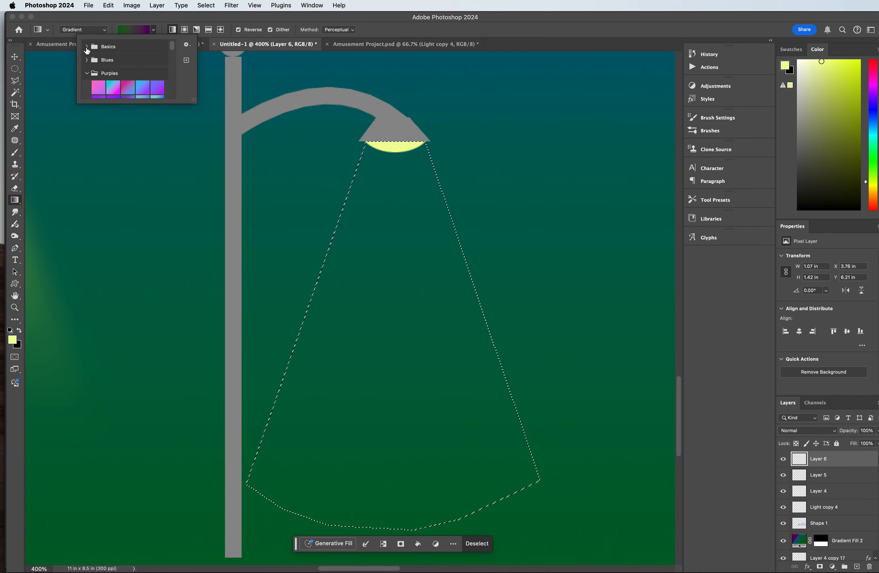
click(116, 65)
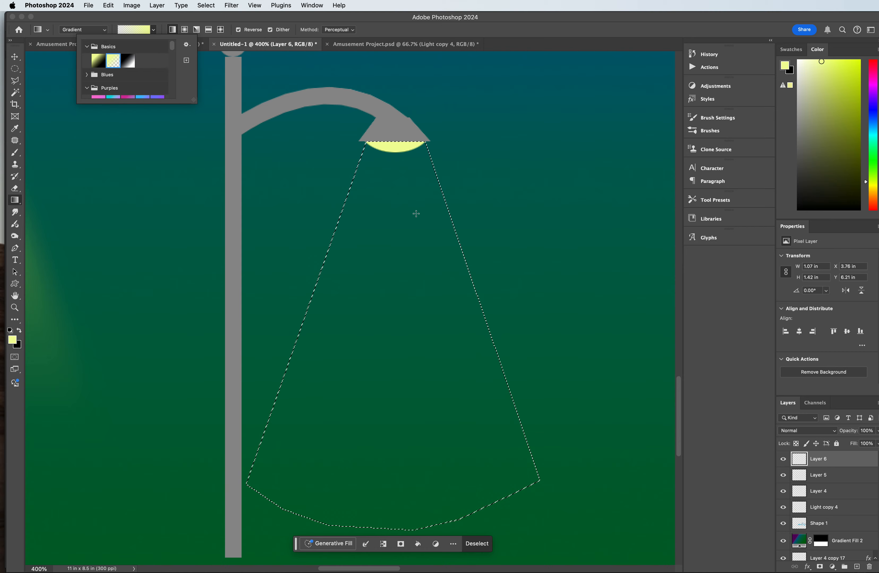
key(super+minus)
drag(381, 131, 381, 439)
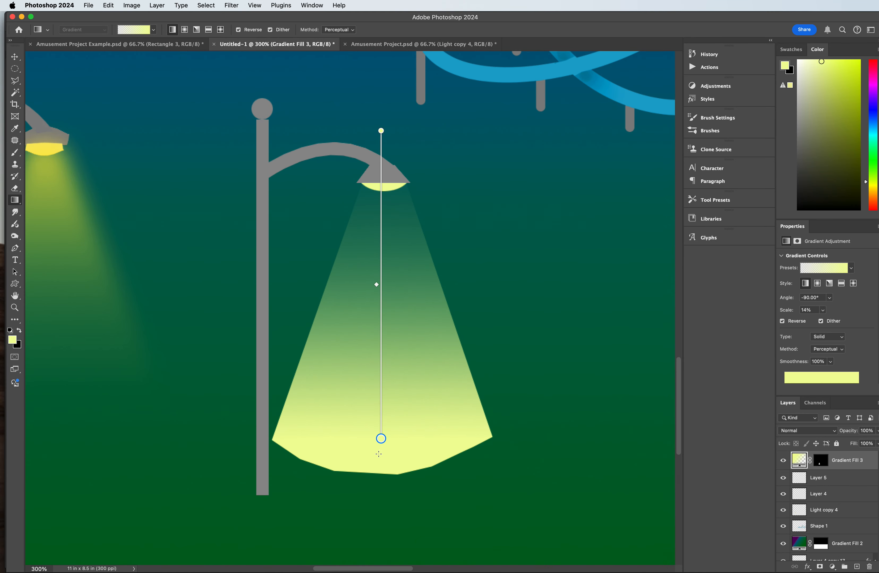
key(super+z)
Step: Draw a vertical linear gradient from the beam's base up to the lamp head so the yellow fades towards the ground
drag(380, 470, 381, 136)
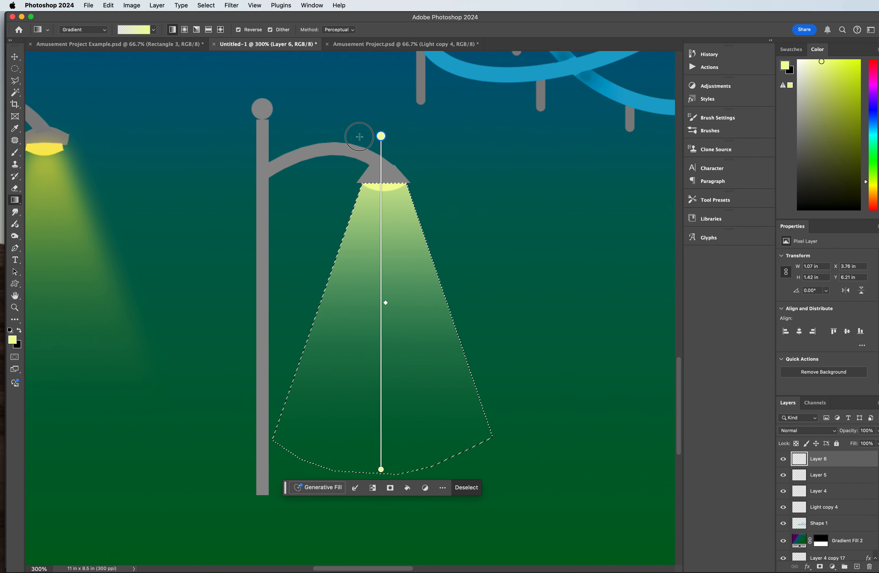
key(Return)
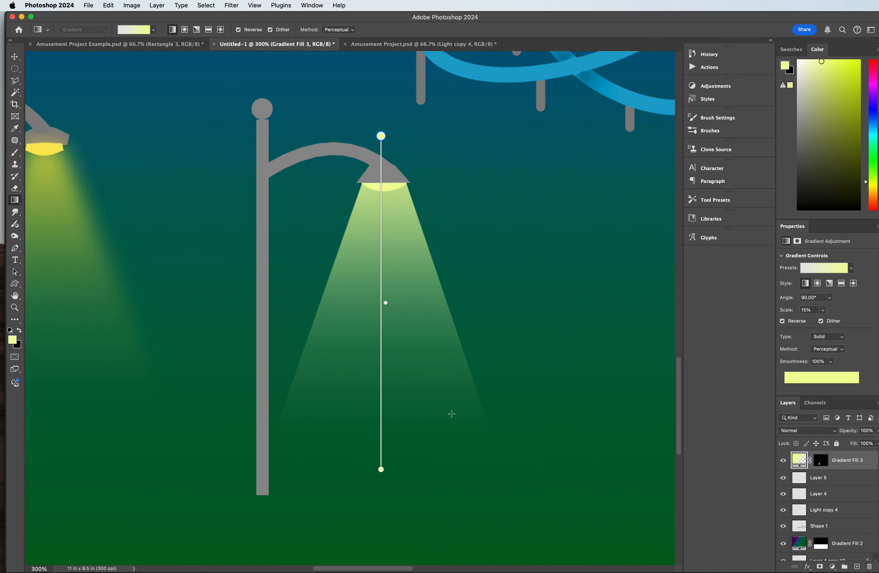
click(15, 57)
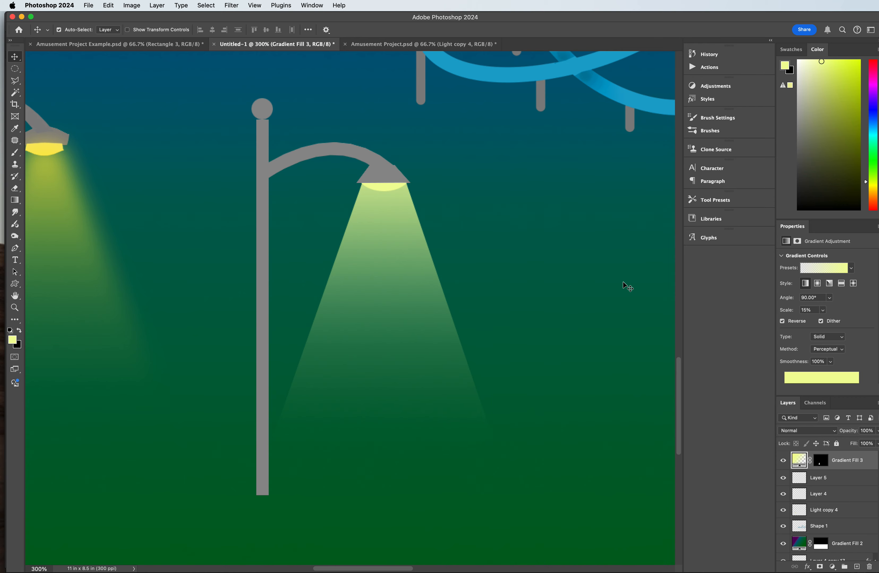
Step: Soften the light beam's edges by applying a Gaussian Blur of 8.2 pixels to its gradient layer's mask
click(822, 462)
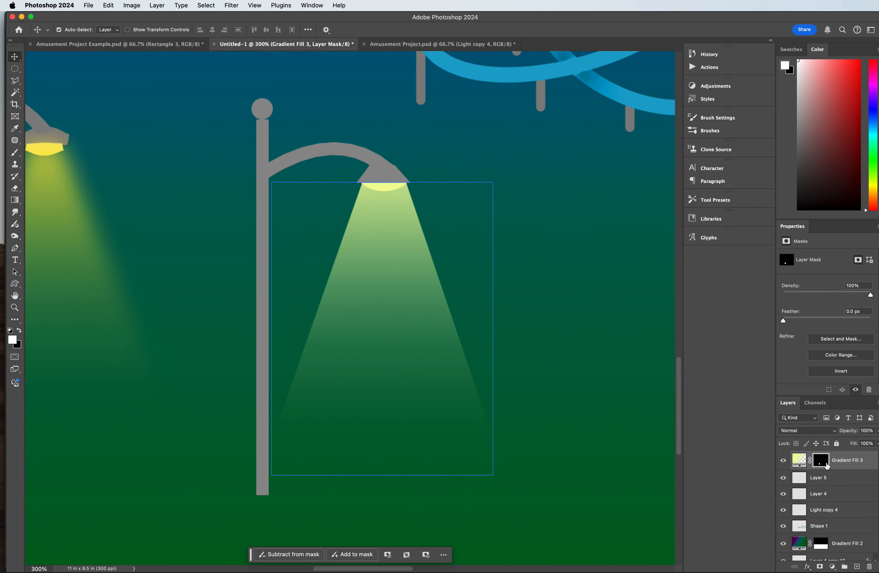
click(232, 5)
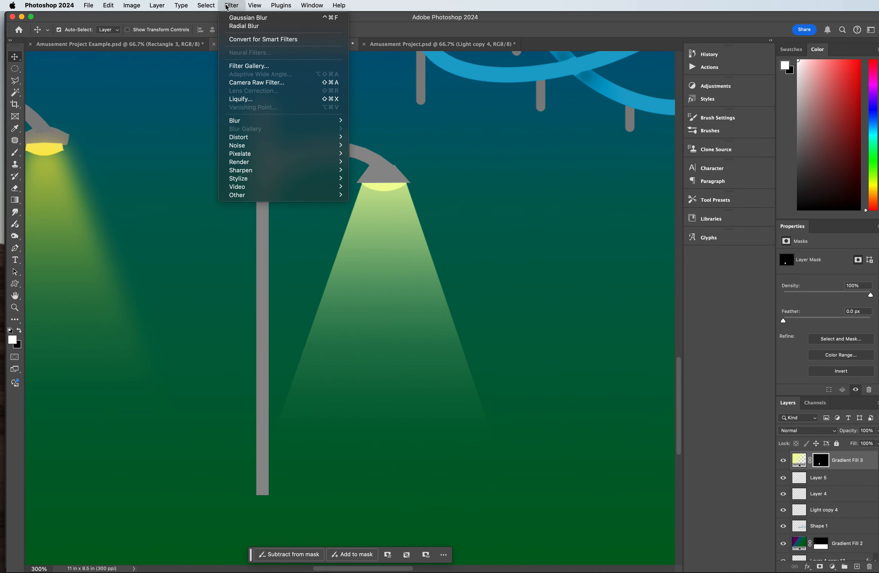
mouse_move(261, 121)
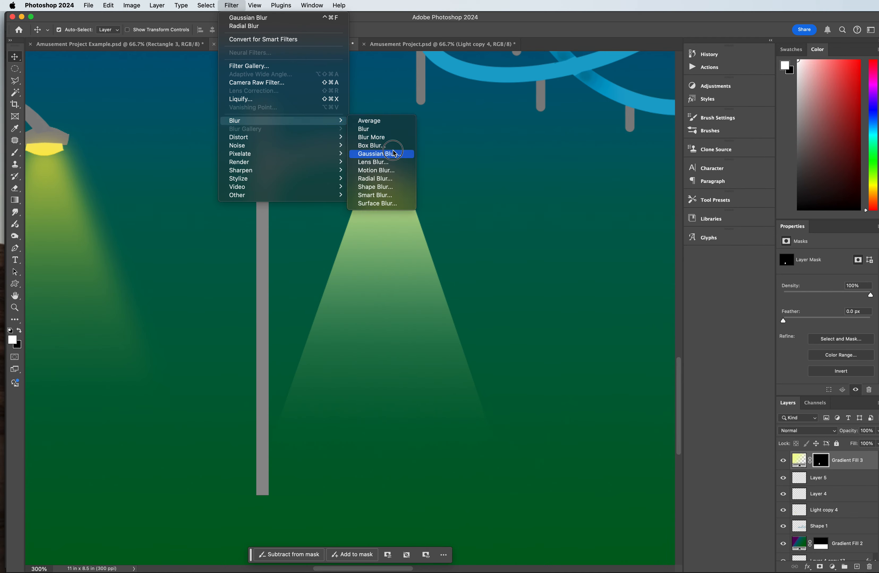
click(379, 153)
drag(551, 166, 599, 165)
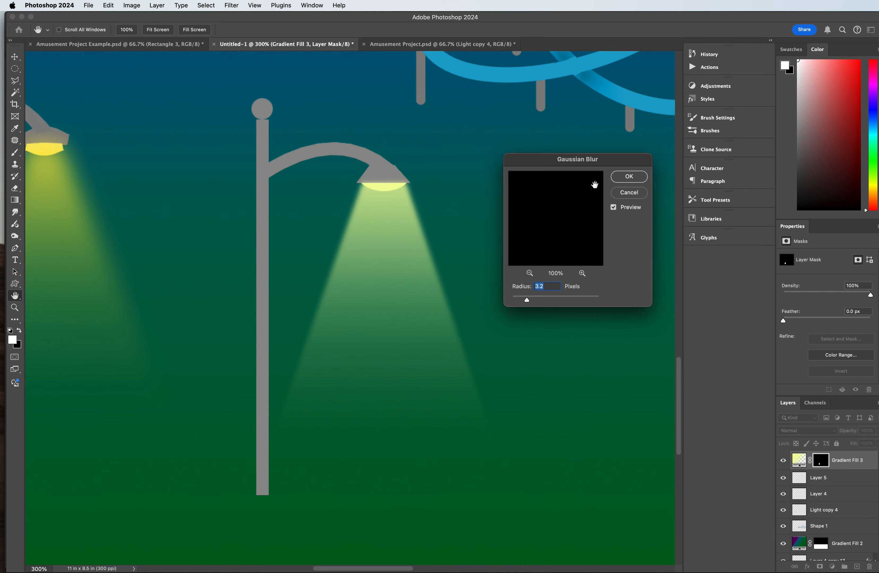
drag(526, 300, 529, 302)
click(540, 302)
click(539, 302)
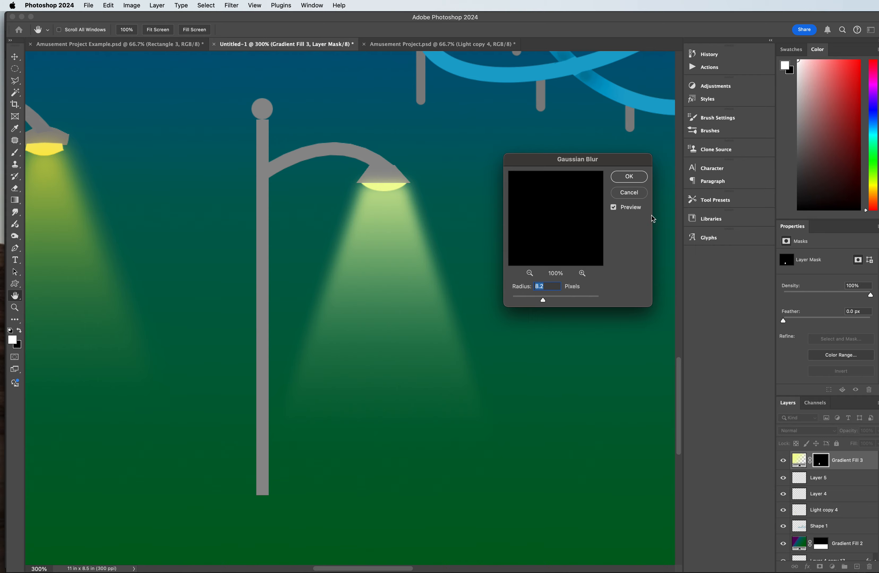
click(629, 178)
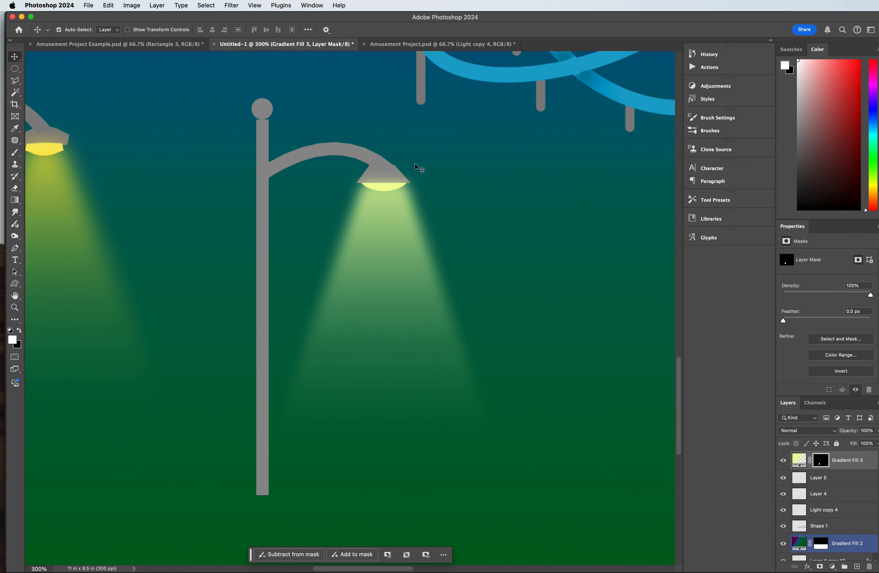
Step: Compare the new lamp post in the scene with the lamps in the Amusement Project.psd document
key(v)
key(super+minus)
key(super+minus)
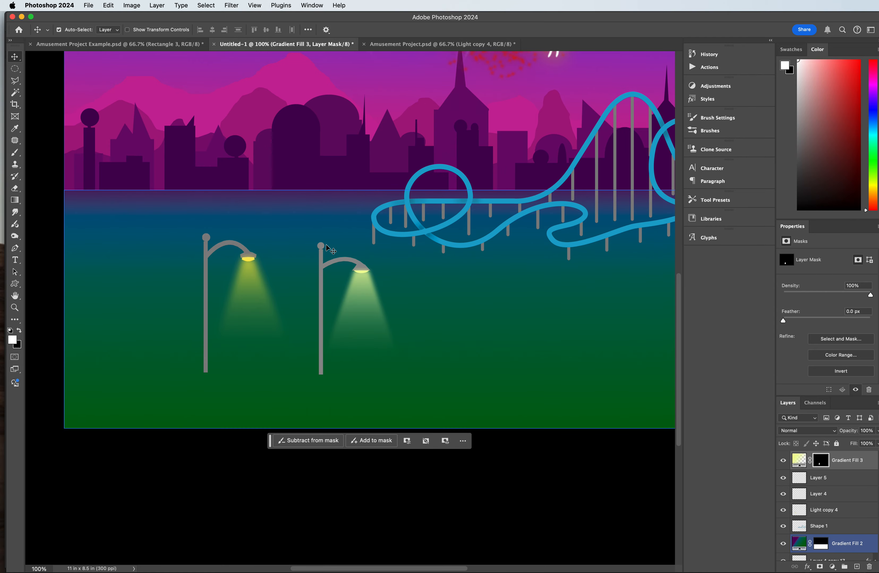
scroll(327, 149, up, 3)
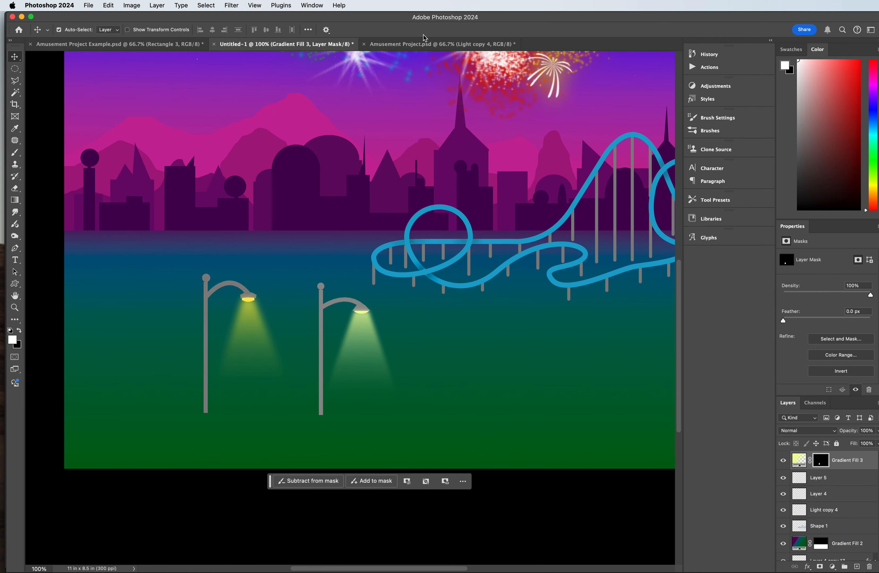
click(421, 45)
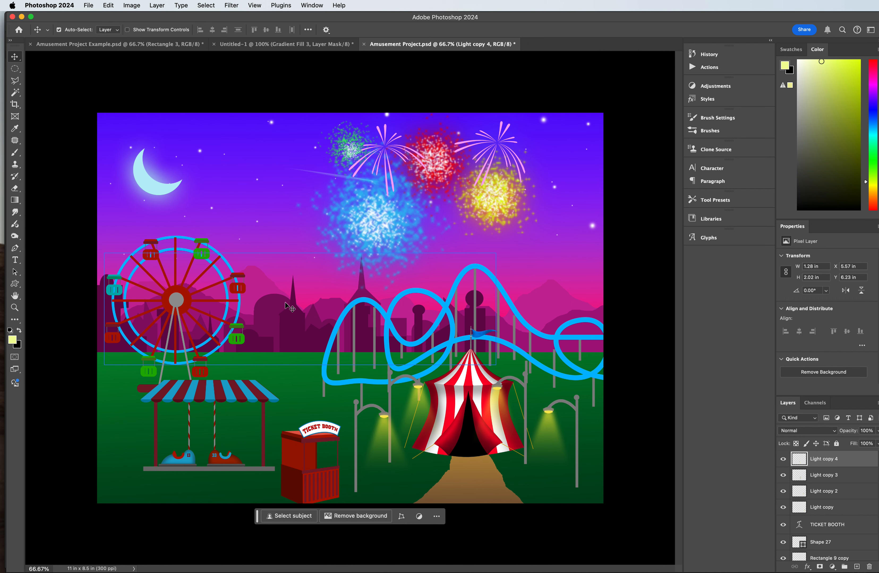
click(268, 45)
Step: In the Untitled-1 document, move the new lamp post and its light beam about 1.25 in to the right and slightly down
scroll(338, 208, down, 5)
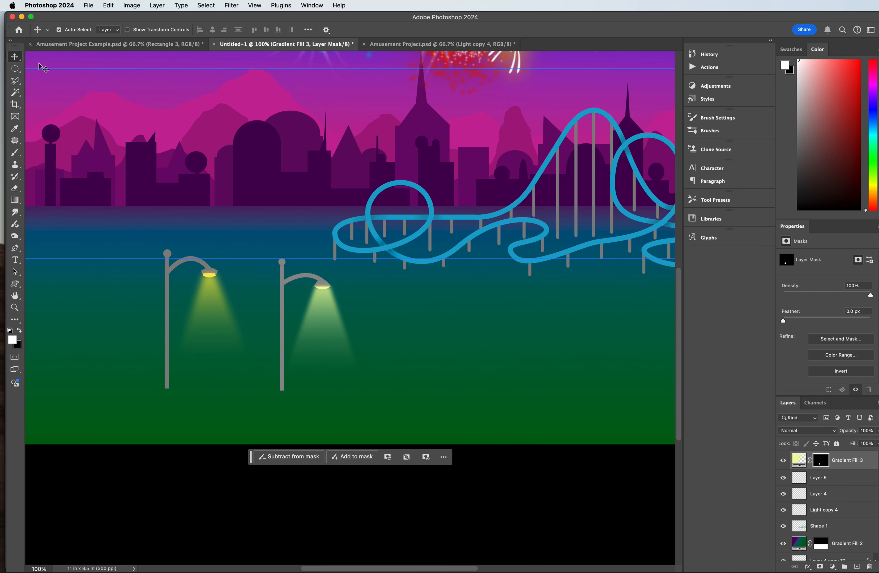
click(282, 331)
click(282, 321)
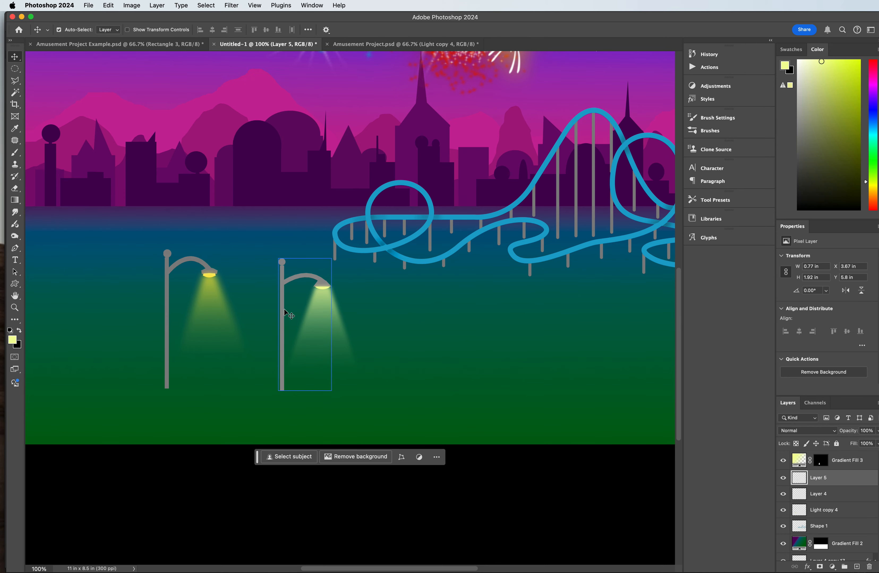
click(323, 288)
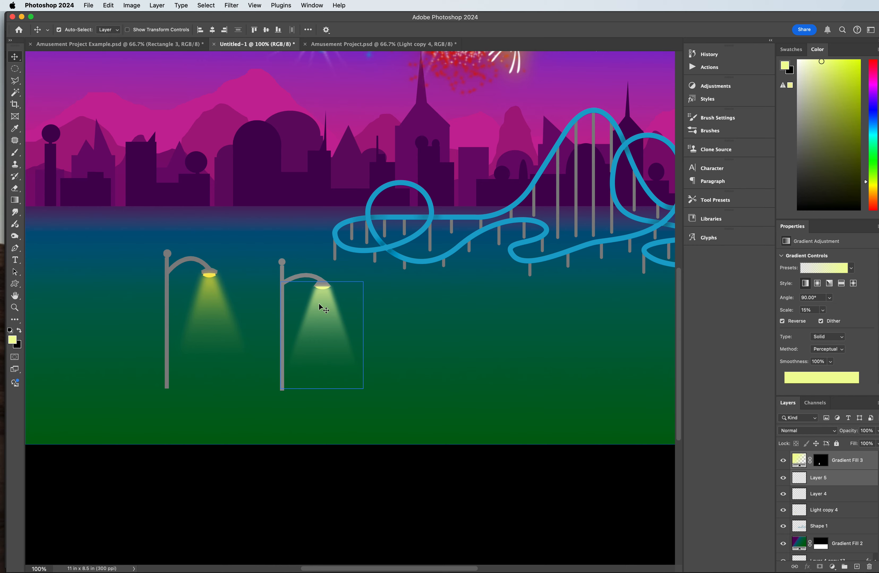
click(320, 290)
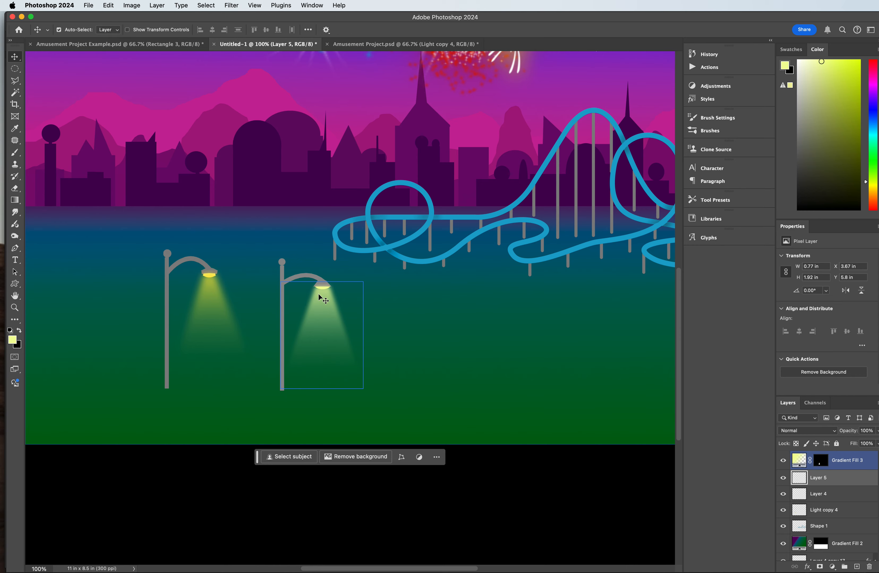
drag(317, 307, 405, 323)
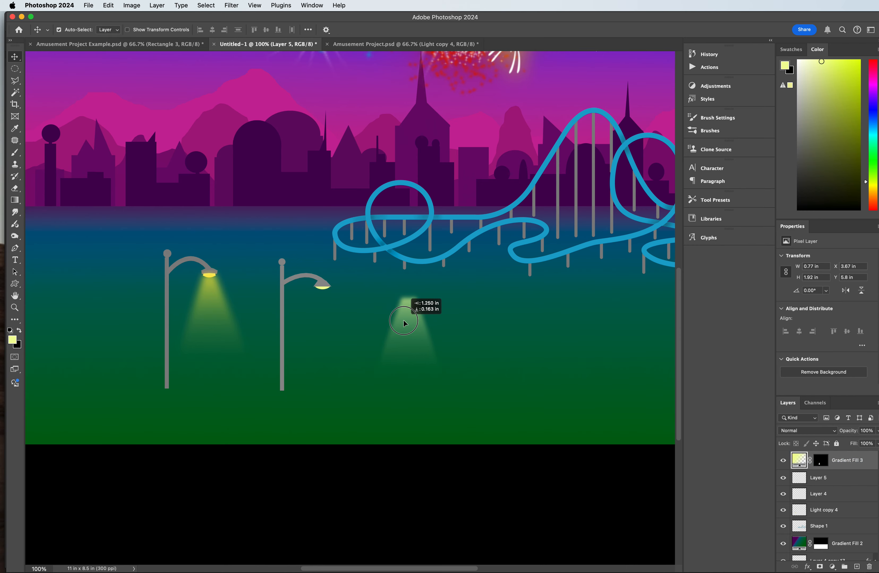
click(282, 267)
click(281, 262)
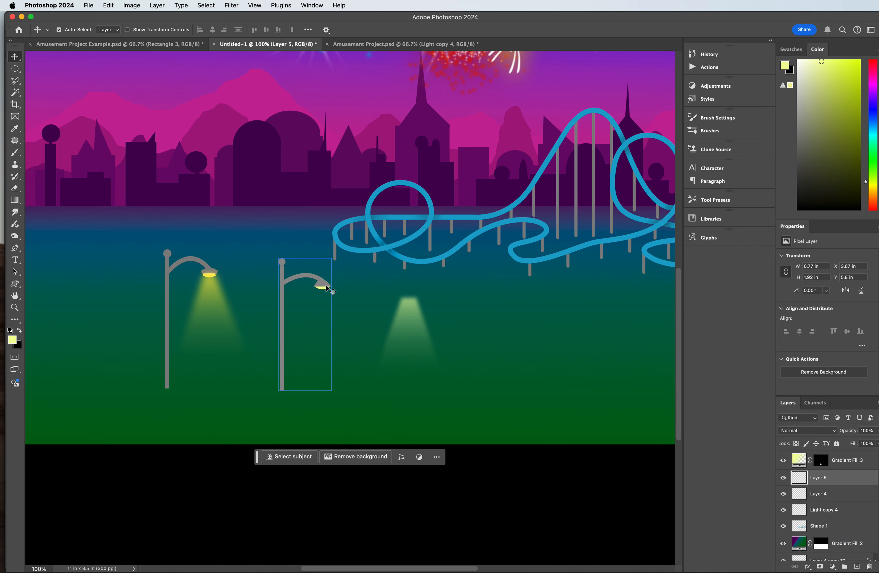
drag(325, 290, 410, 297)
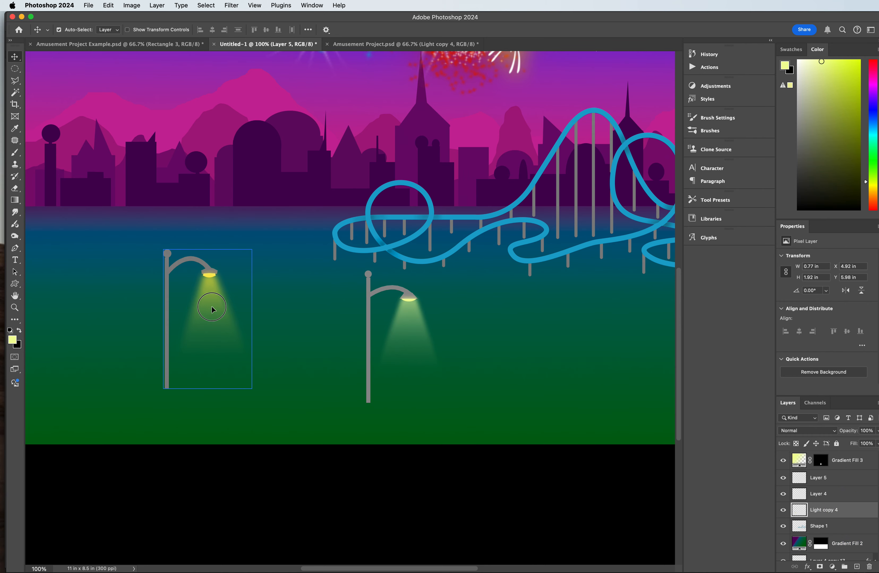
Step: Move the finished Light copy 4 lamp to the right of the new lamp post, level with it
drag(212, 308, 518, 336)
drag(432, 569, 384, 569)
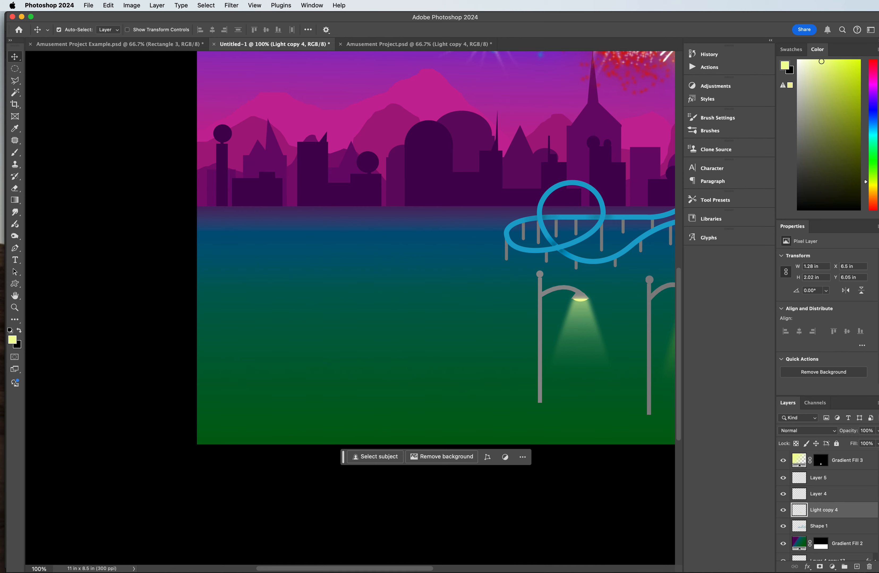
key(super+Tab)
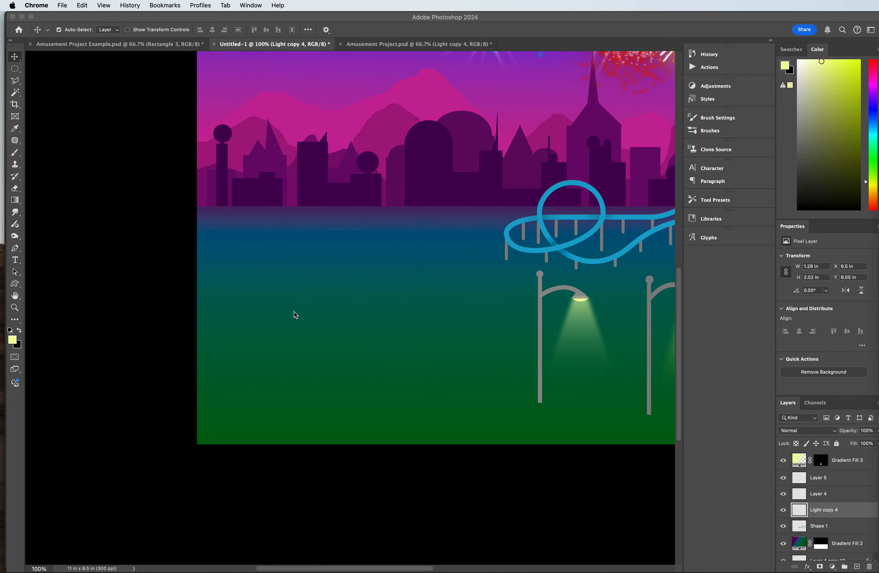
Step: Add a new layer above Gradient Fill 3 and marquee-select a rectangle about 2.23 by 0.35 in on the empty grass
drag(16, 70, 77, 79)
click(15, 70)
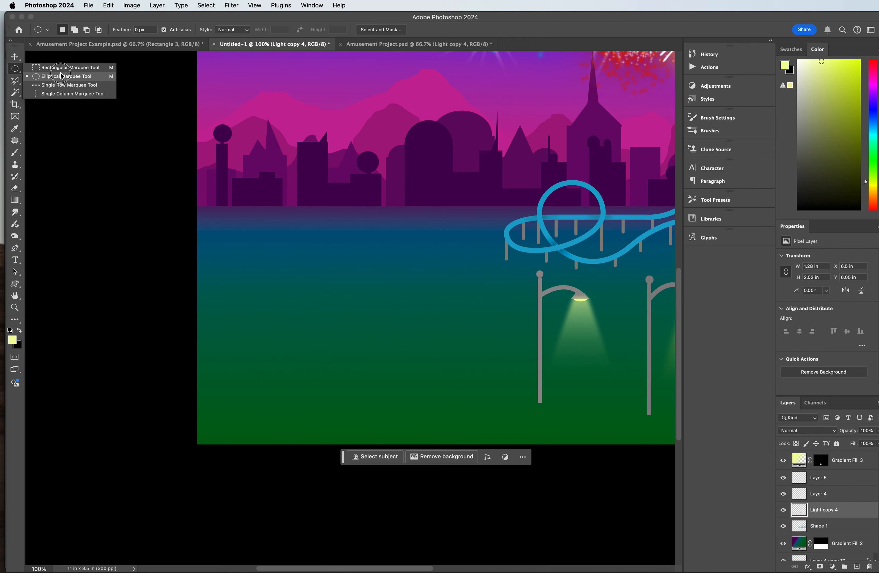
click(62, 67)
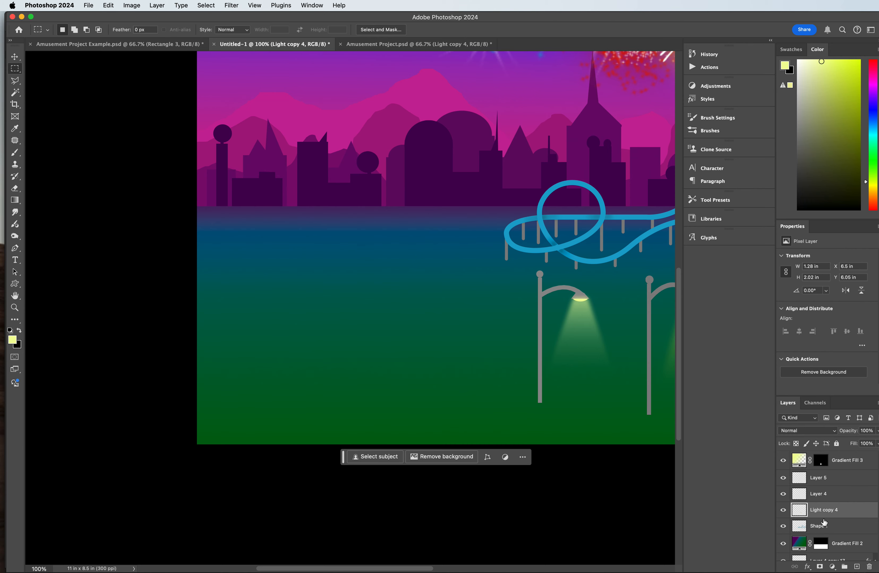
click(824, 482)
click(842, 463)
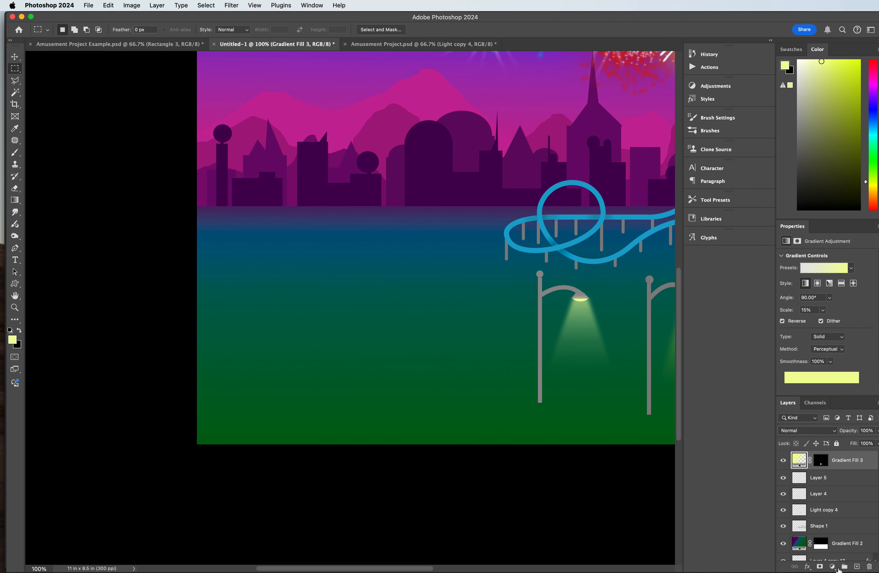
click(856, 566)
drag(275, 338, 429, 361)
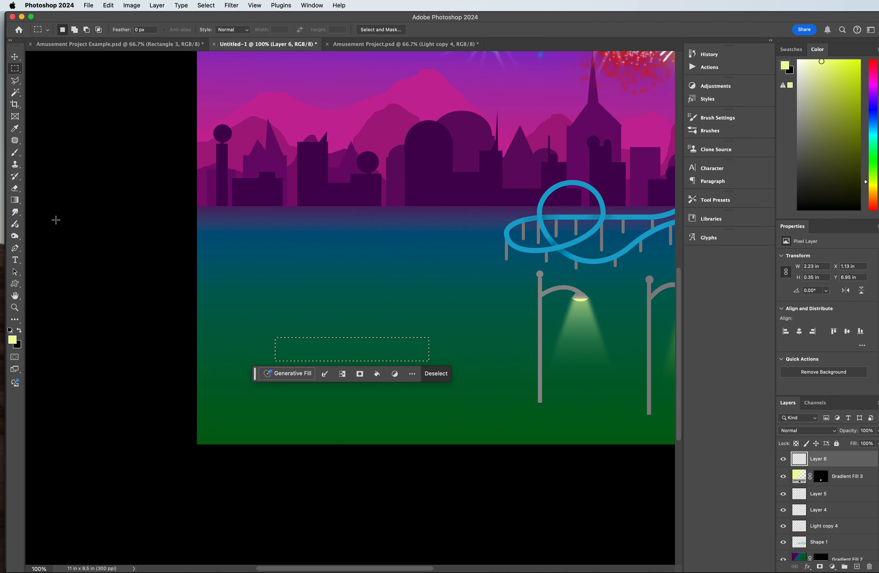
Step: Fill the rectangular selection with dark red (#be0206) using the Paint Bucket tool
click(21, 203)
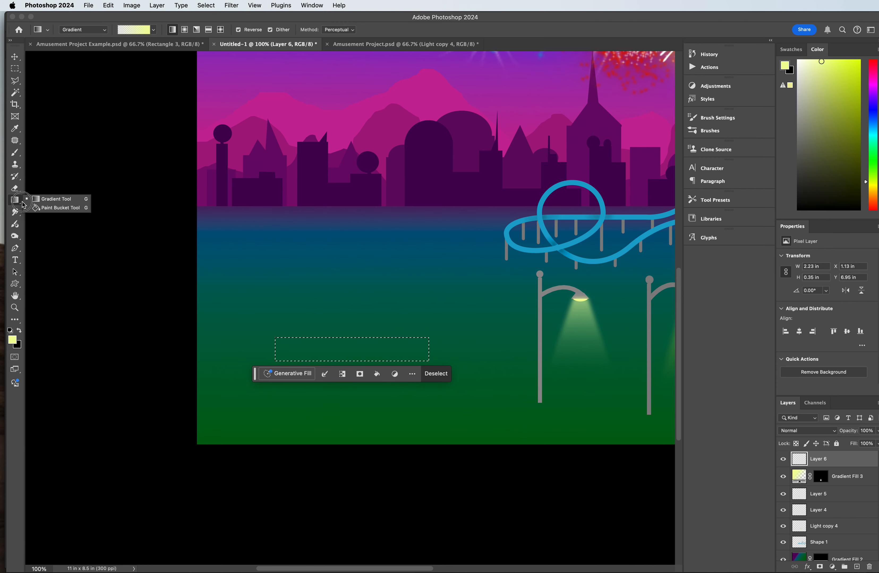
click(48, 208)
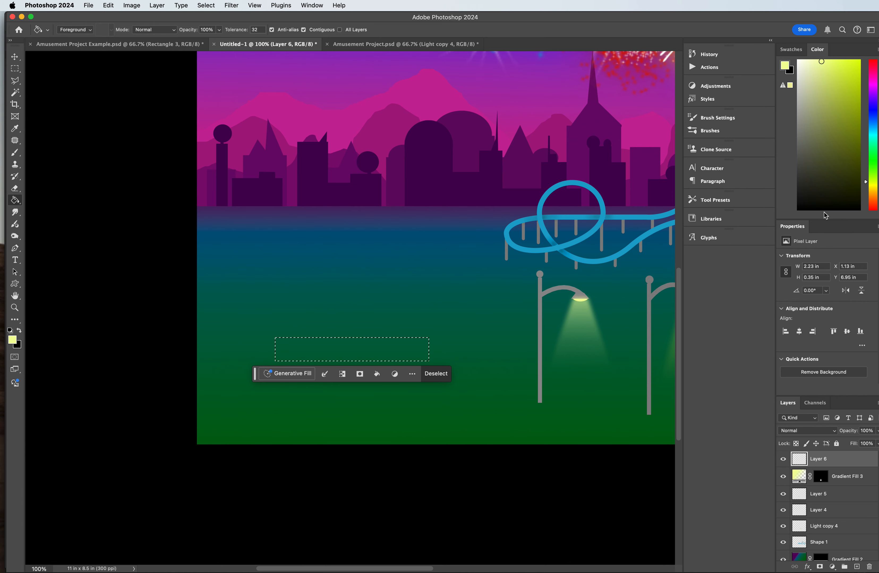
drag(869, 78, 870, 60)
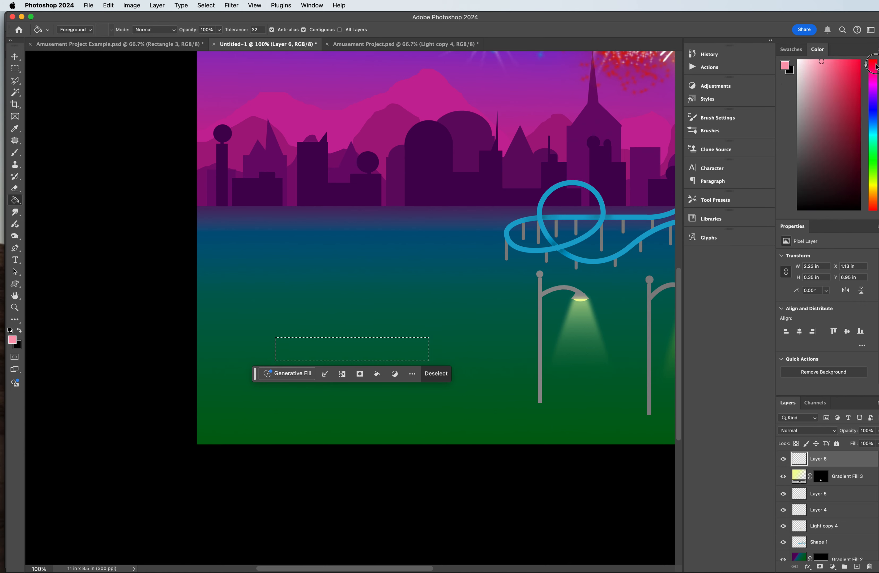
click(862, 85)
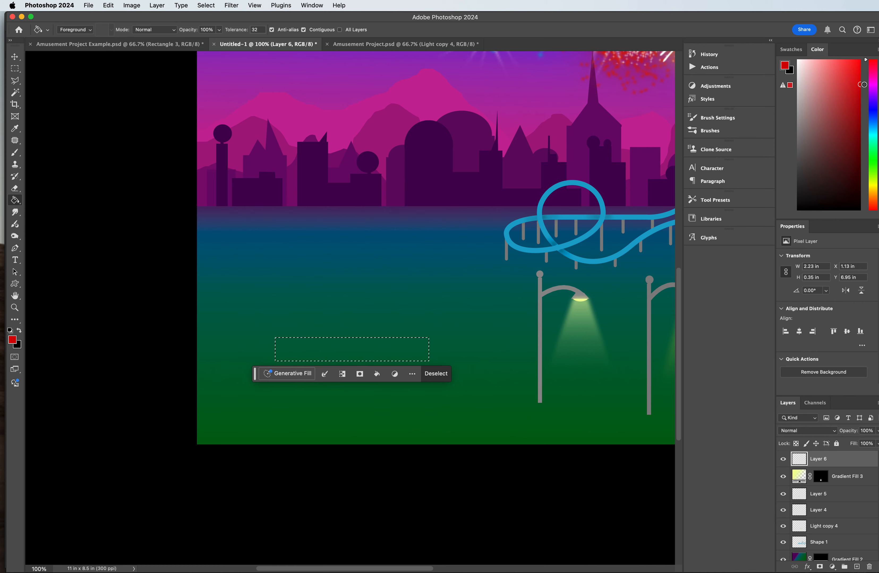
click(859, 98)
click(324, 355)
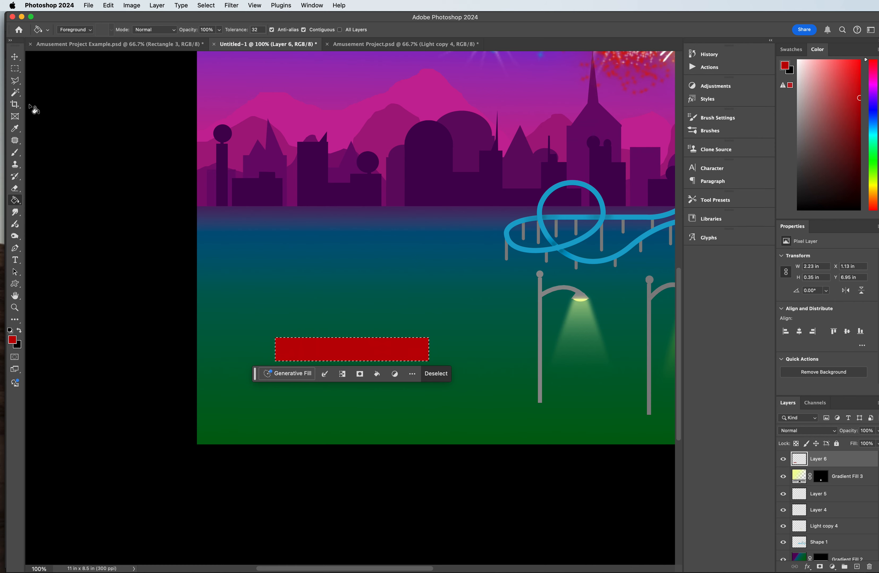
Step: Select a thin stripe about 0.04 in high across the red rectangle's full width and fill it with gold (#be9d02)
click(15, 69)
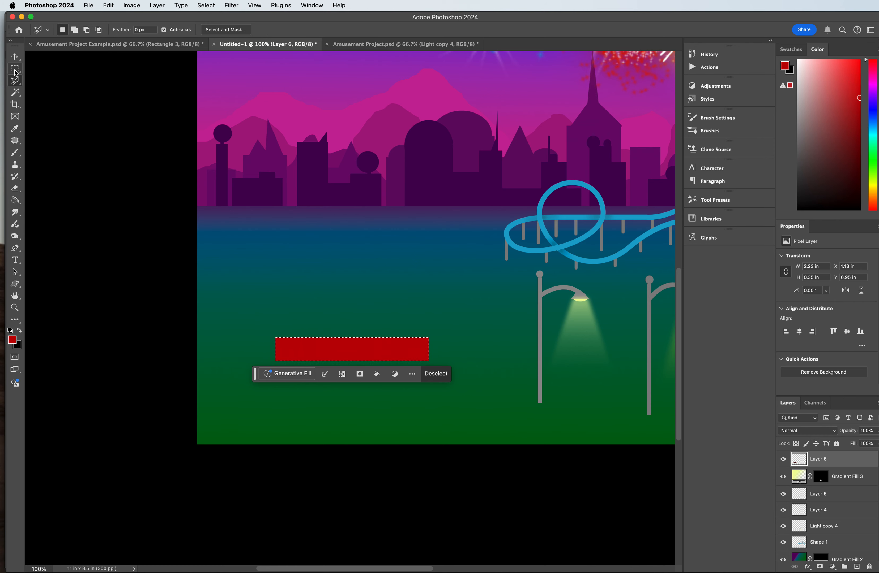
click(277, 347)
drag(275, 347, 429, 349)
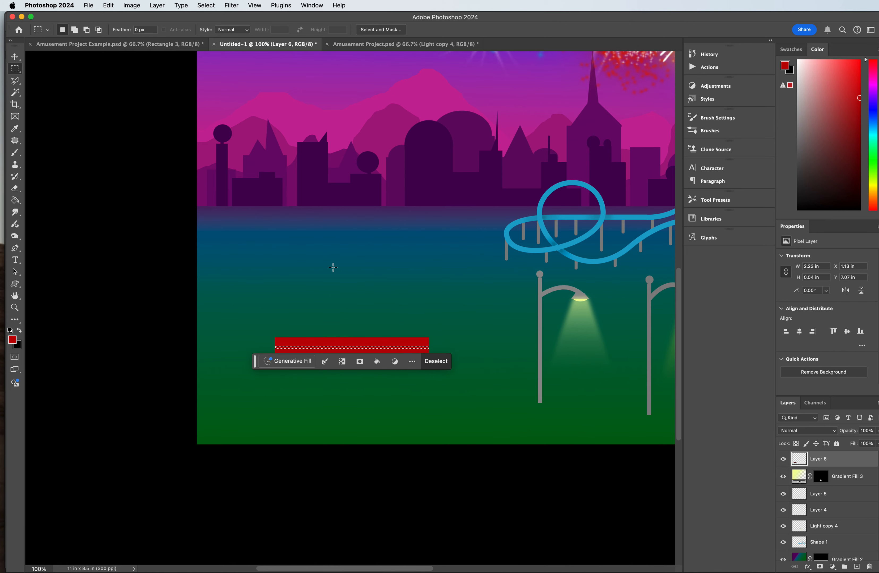
click(12, 340)
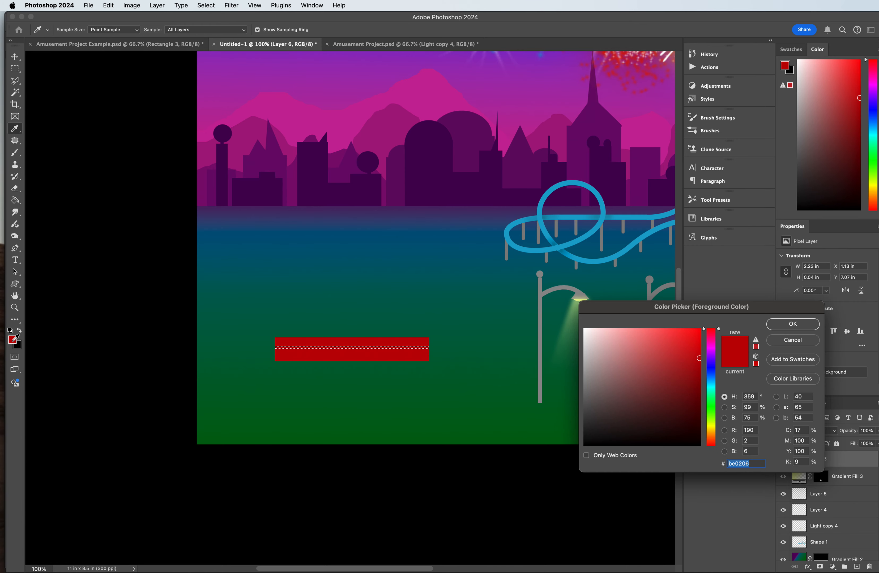
click(710, 428)
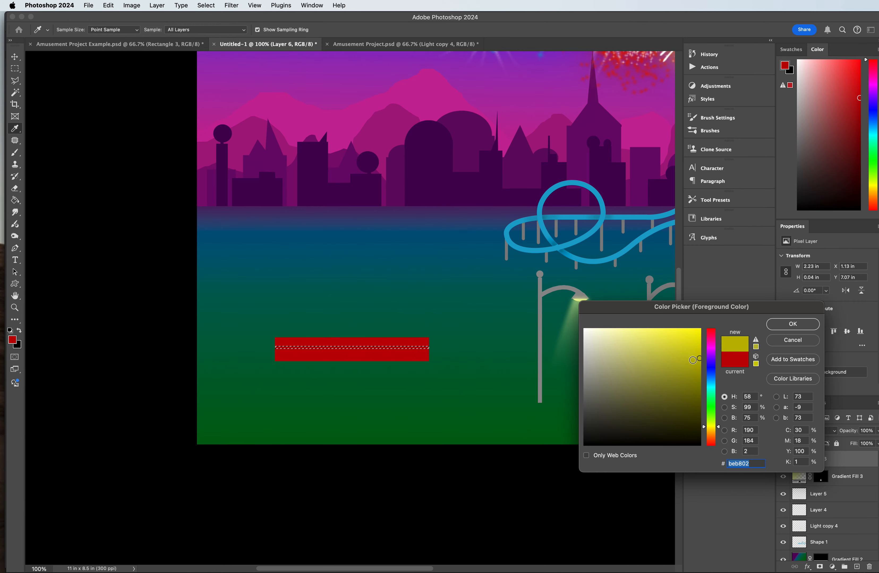
click(712, 430)
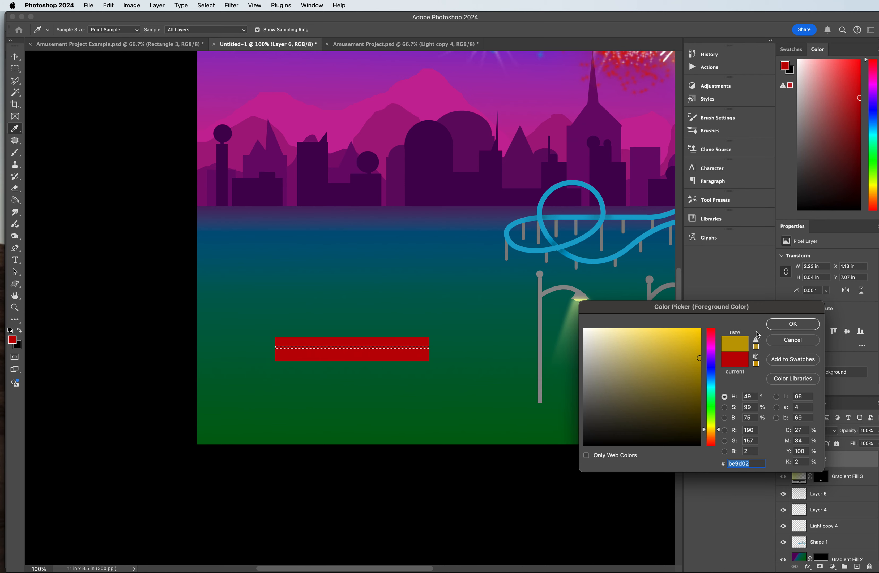
click(793, 324)
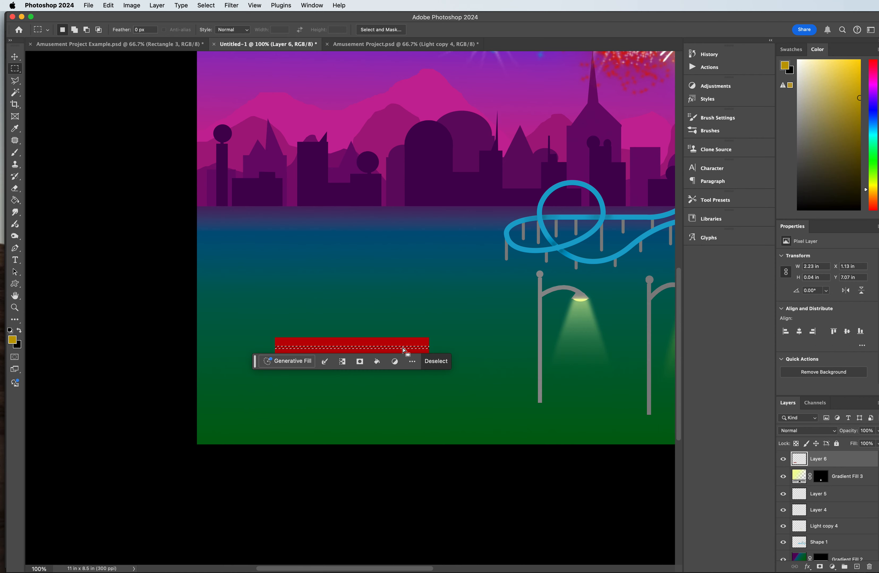
click(15, 200)
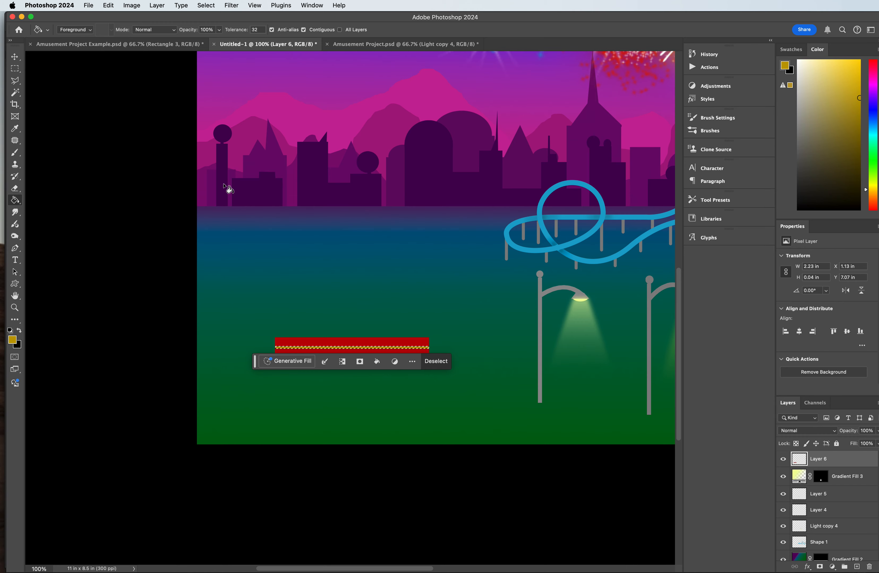
Step: Outline the right part of the striped red rectangle with the Polygonal Lasso, giving the selection a slanted left edge
click(15, 68)
click(17, 81)
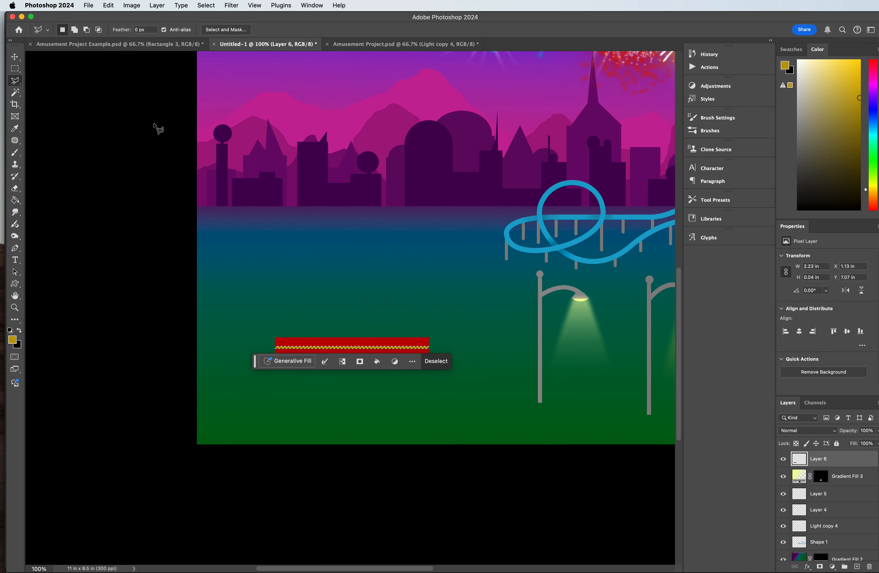
key(super+equal)
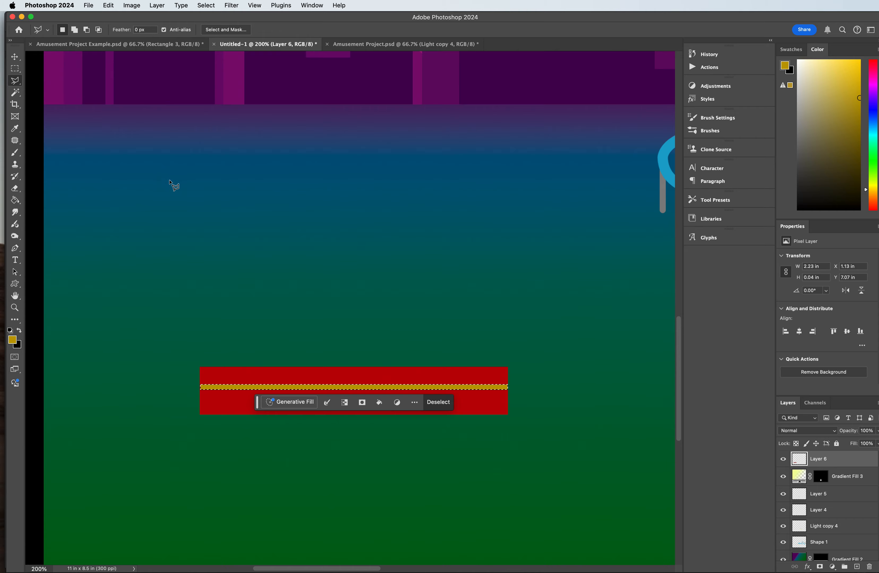
scroll(174, 187, down, 3)
drag(257, 333, 248, 404)
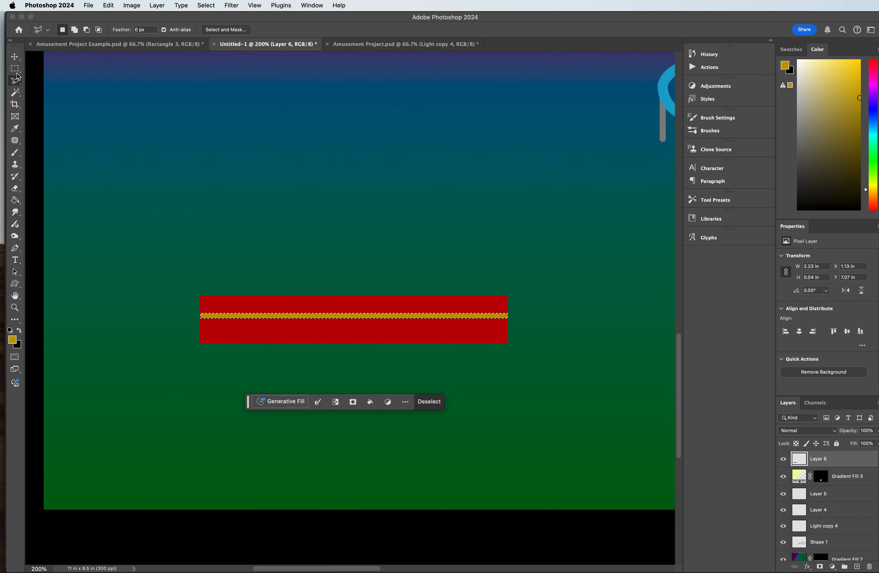
key(m)
key(l)
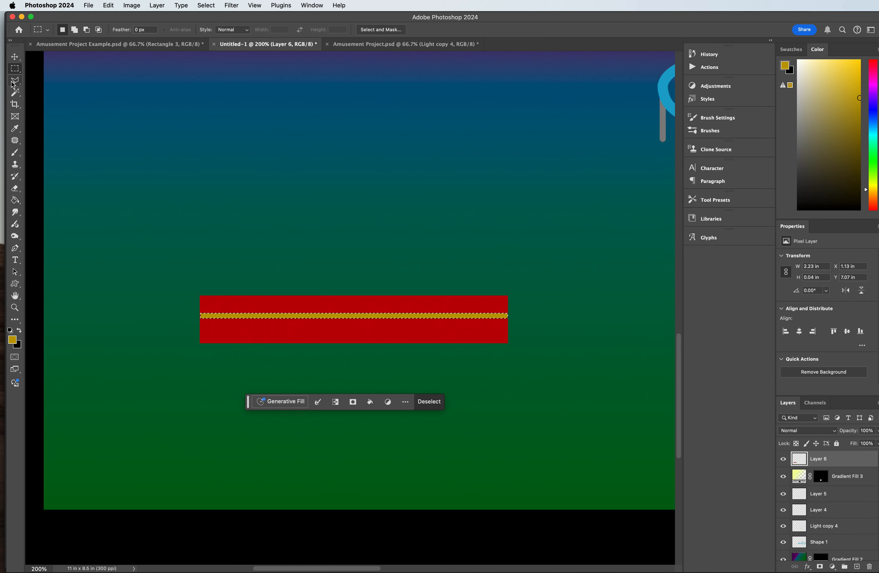
click(319, 292)
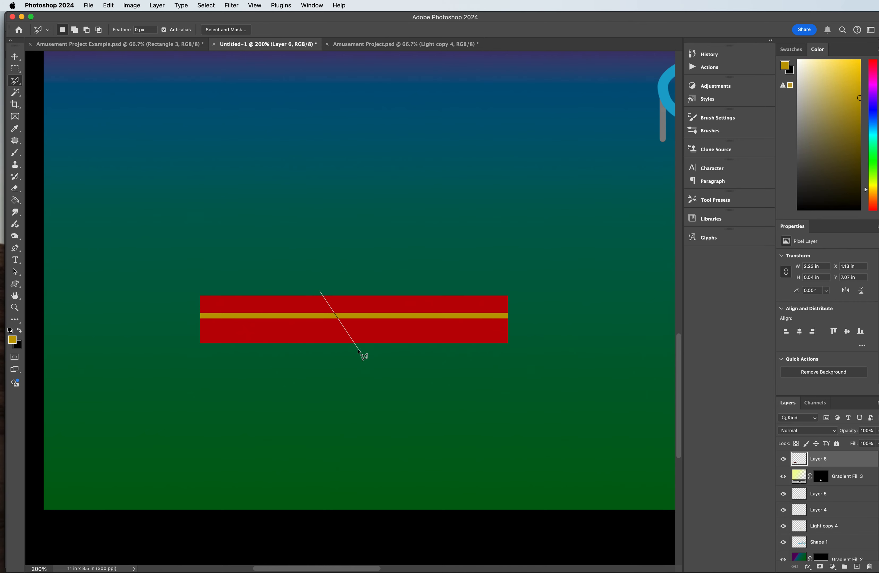
click(368, 353)
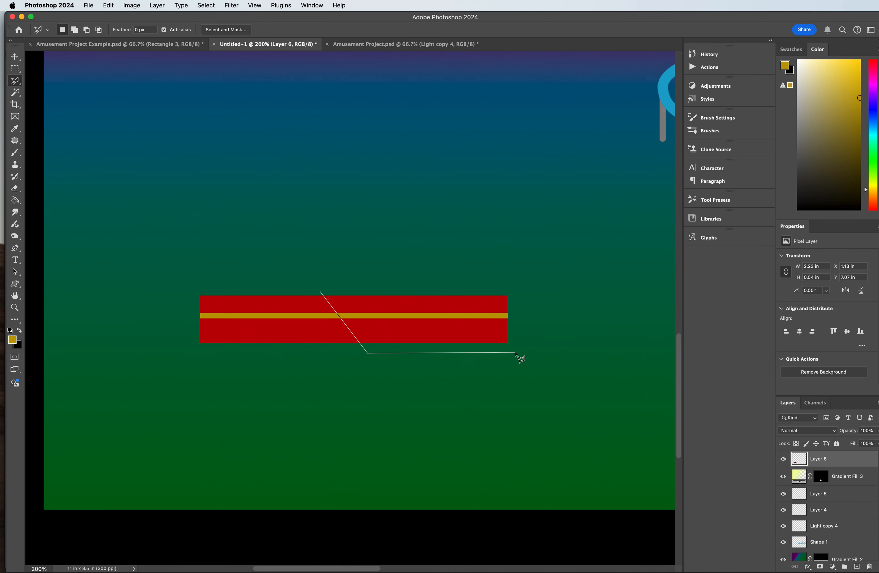
click(516, 353)
click(524, 283)
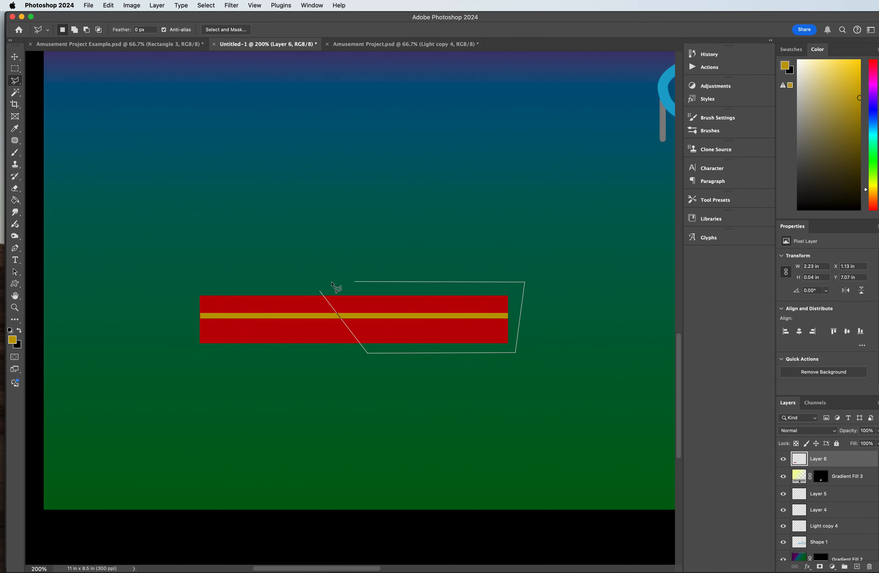
click(321, 293)
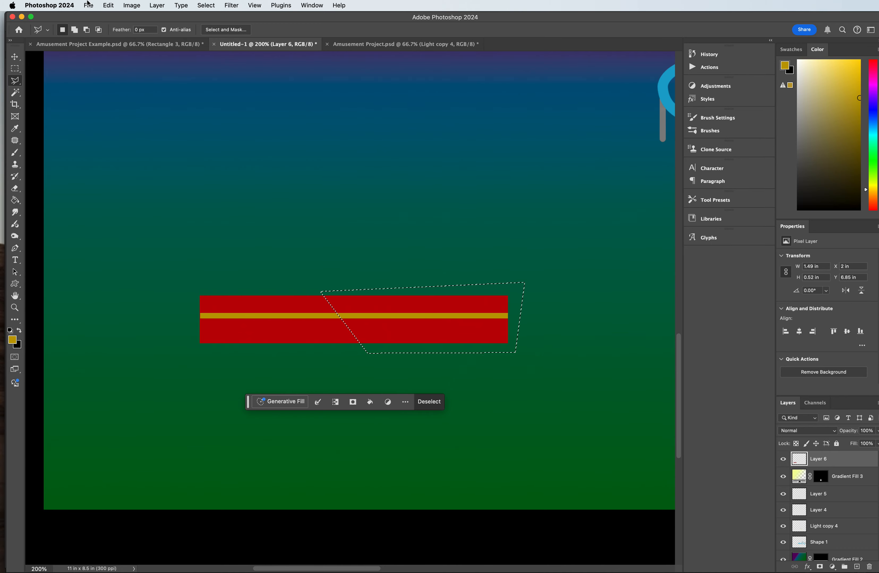
click(140, 5)
mouse_move(200, 36)
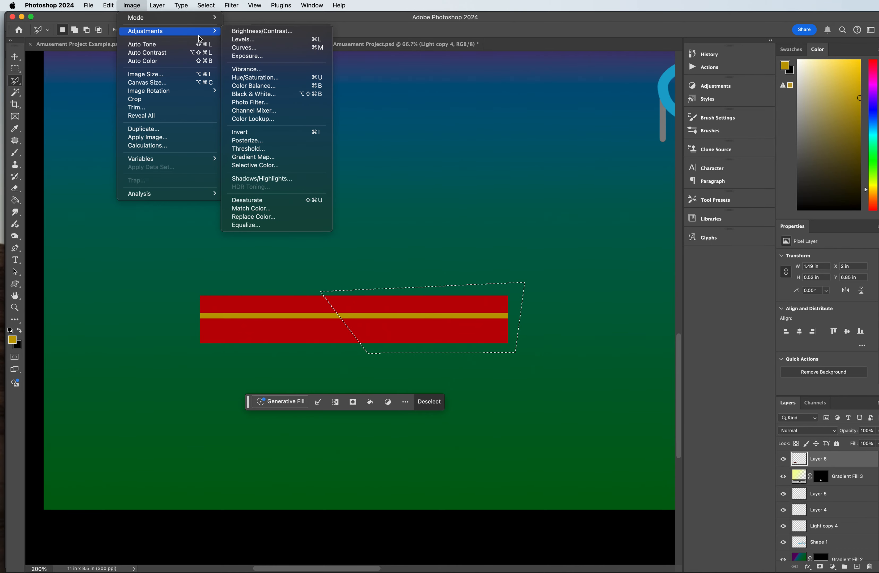
click(251, 33)
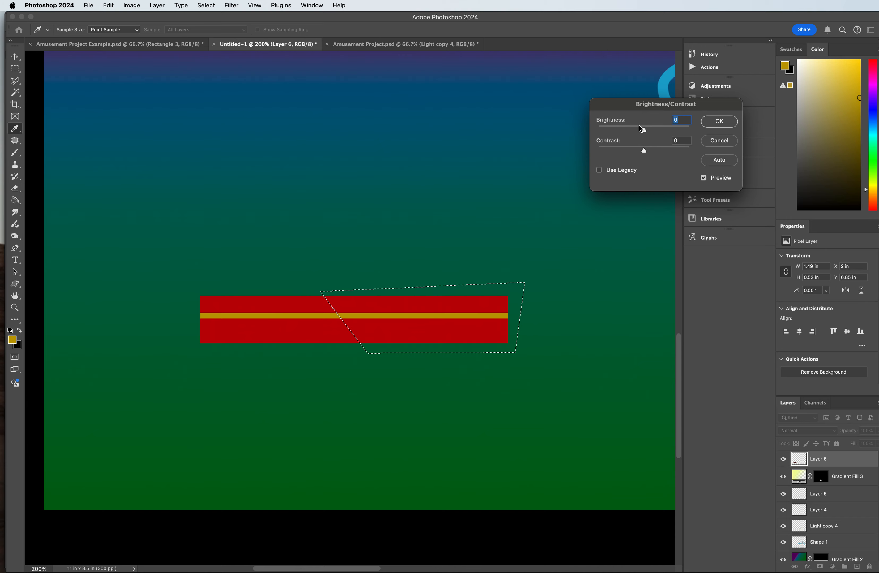
drag(645, 134, 629, 131)
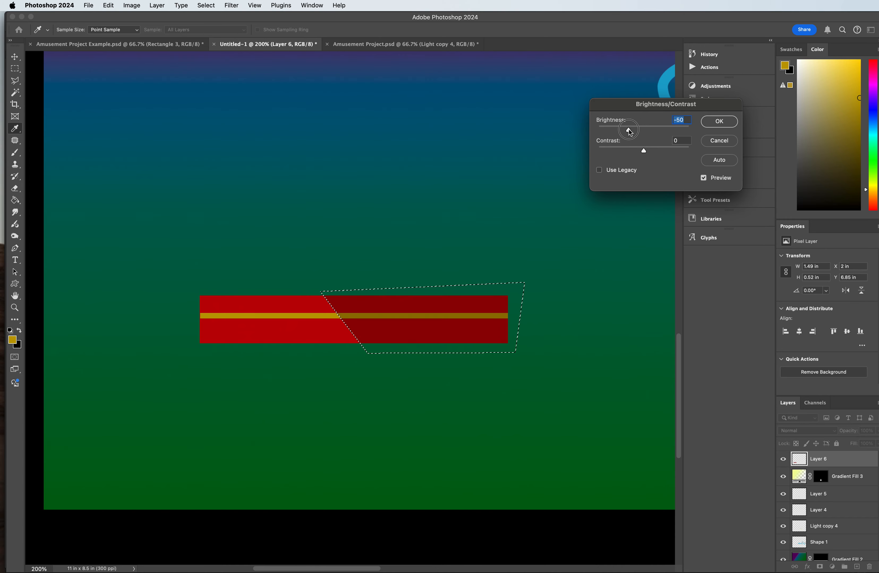
click(715, 143)
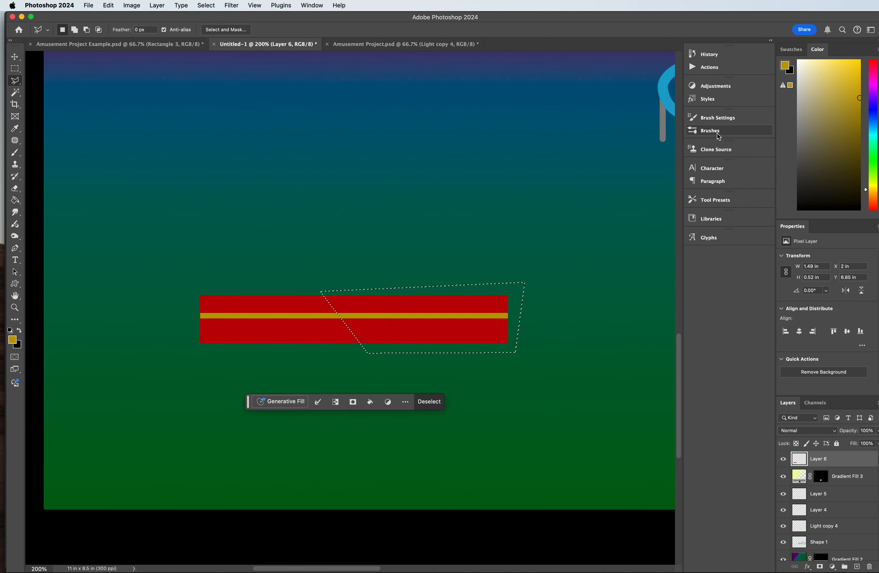
Step: Darken the selected slanted part of the striped rectangle with Brightness/Contrast at brightness -70 and contrast 32, and deselect
click(135, 7)
mouse_move(150, 32)
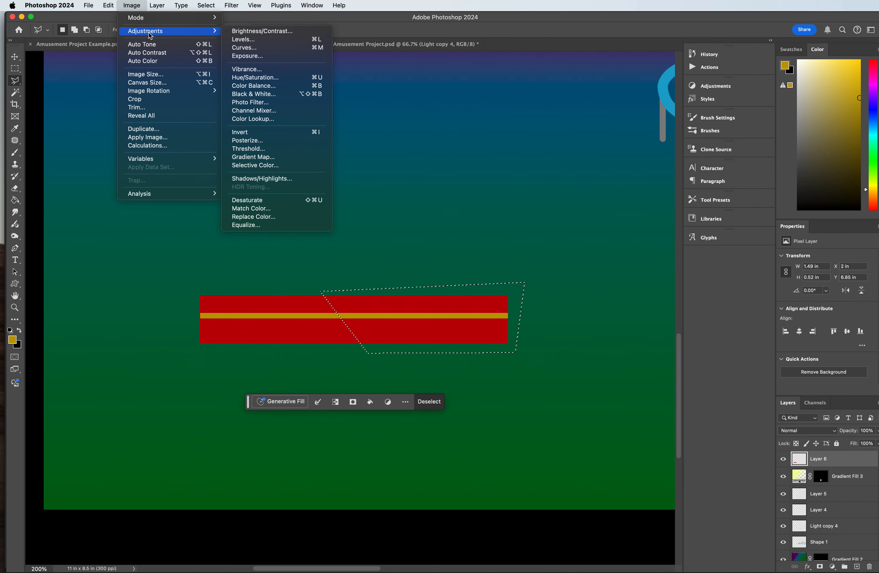
click(274, 32)
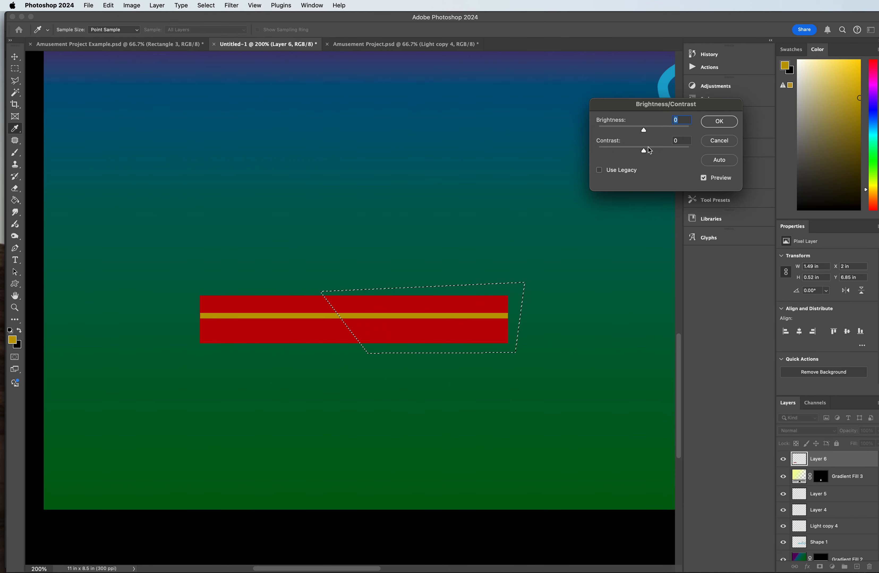
mouse_move(647, 152)
mouse_down()
mouse_move(657, 149)
mouse_move(614, 149)
mouse_move(641, 151)
mouse_move(634, 131)
mouse_move(659, 150)
mouse_up()
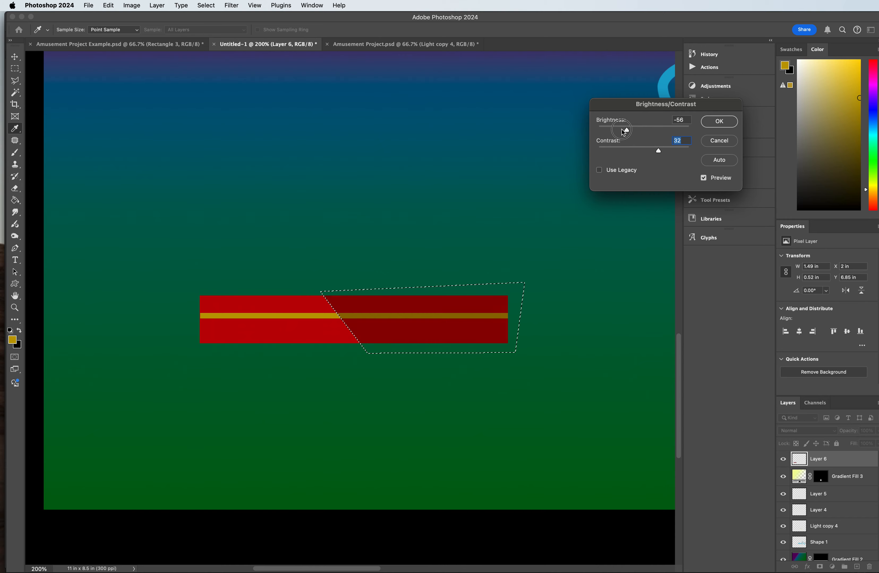
drag(623, 131, 622, 132)
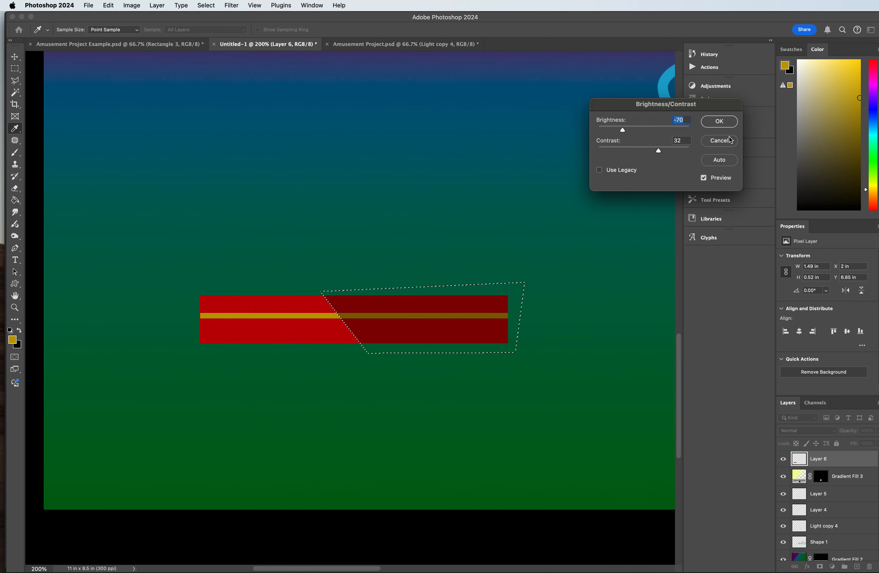
click(719, 121)
key(l)
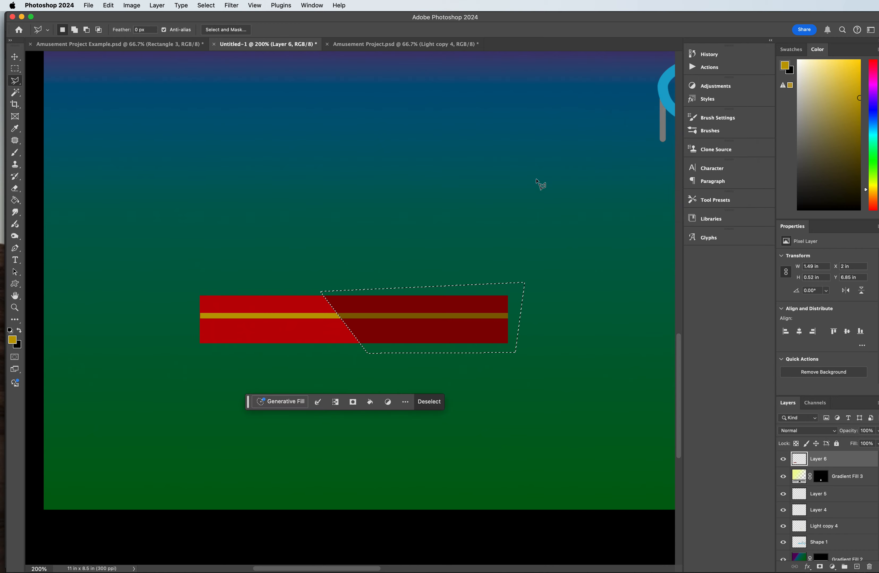
click(15, 68)
click(340, 108)
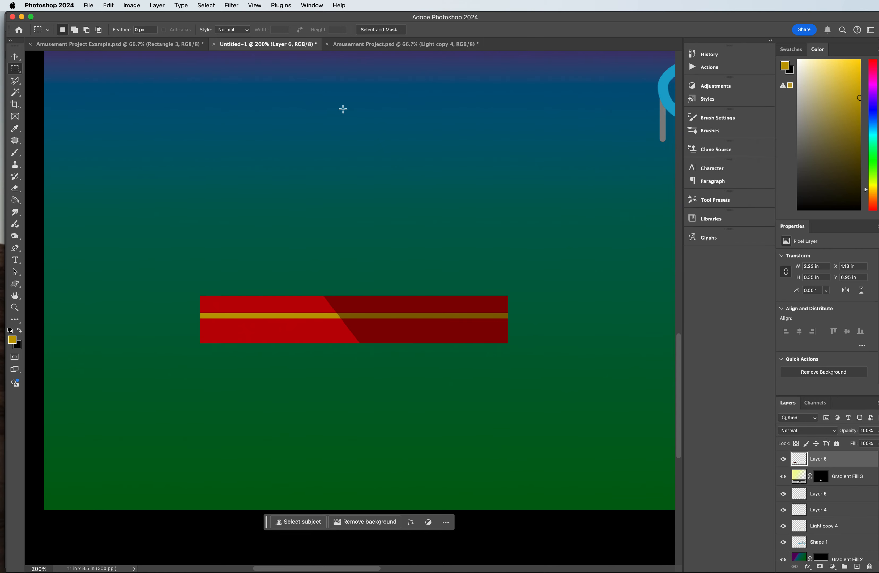
Step: On a new layer, marquee-select a rectangle about 0.89 by 1.3 in standing on the striped base and fill it with gold
key(super+minus)
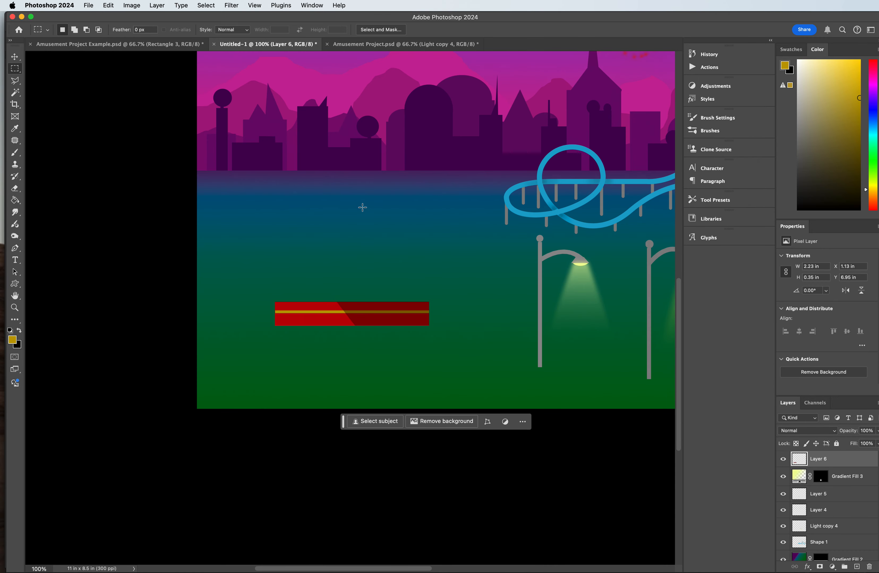
scroll(362, 208, up, 3)
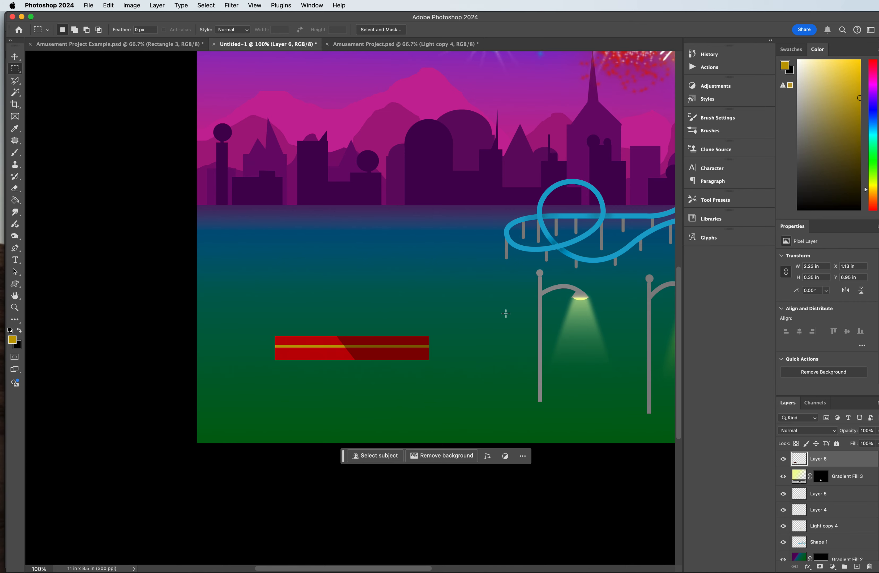
click(856, 567)
drag(323, 246, 383, 336)
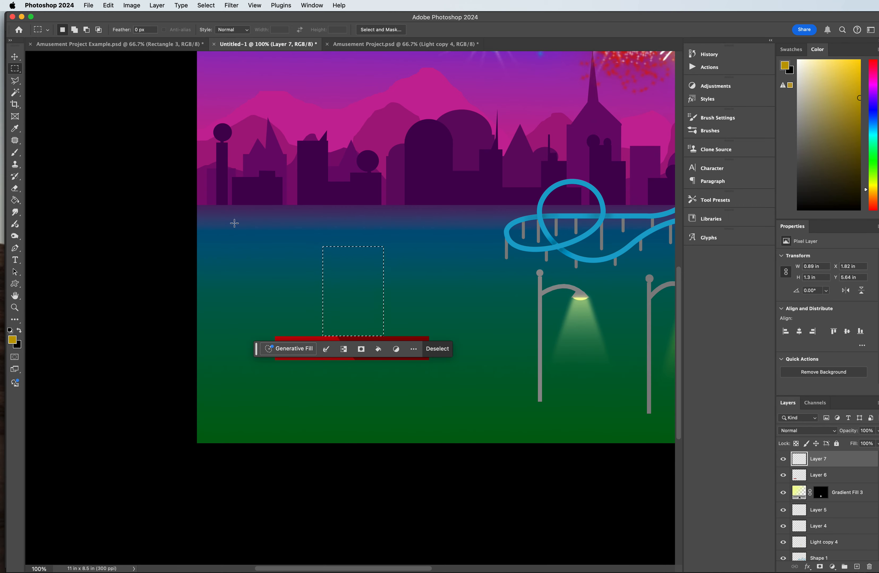
click(15, 200)
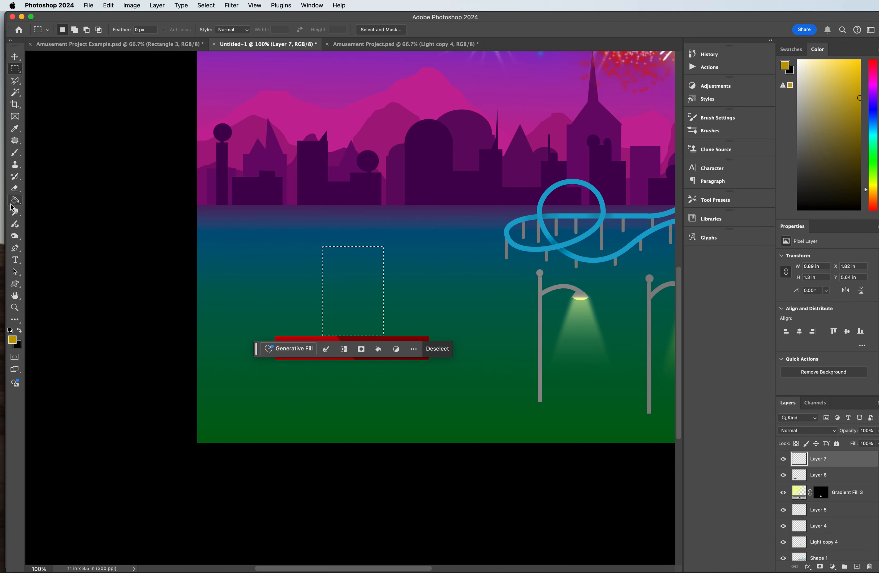
click(344, 294)
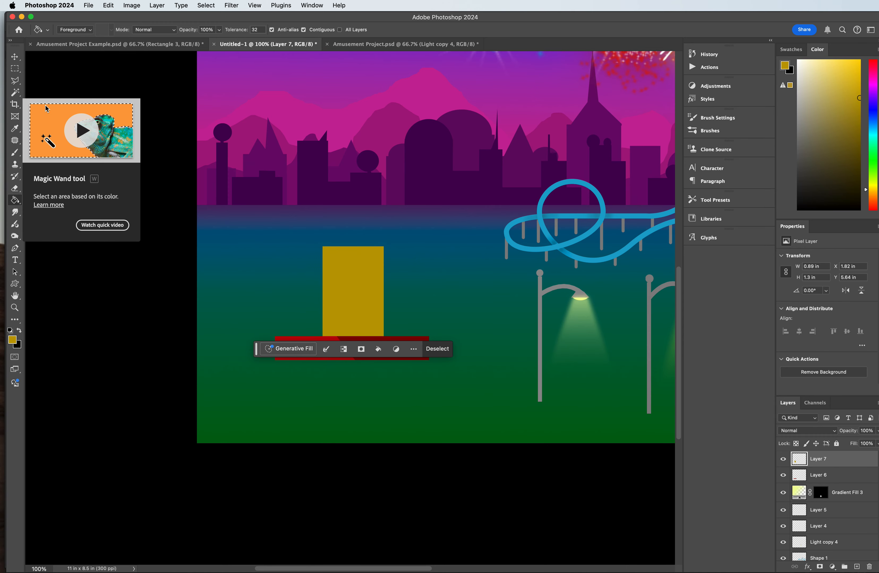
Step: Transform the gold rectangle with Perspective so its bottom edge narrows to about half the width of its top
key(super+t)
right_click(353, 301)
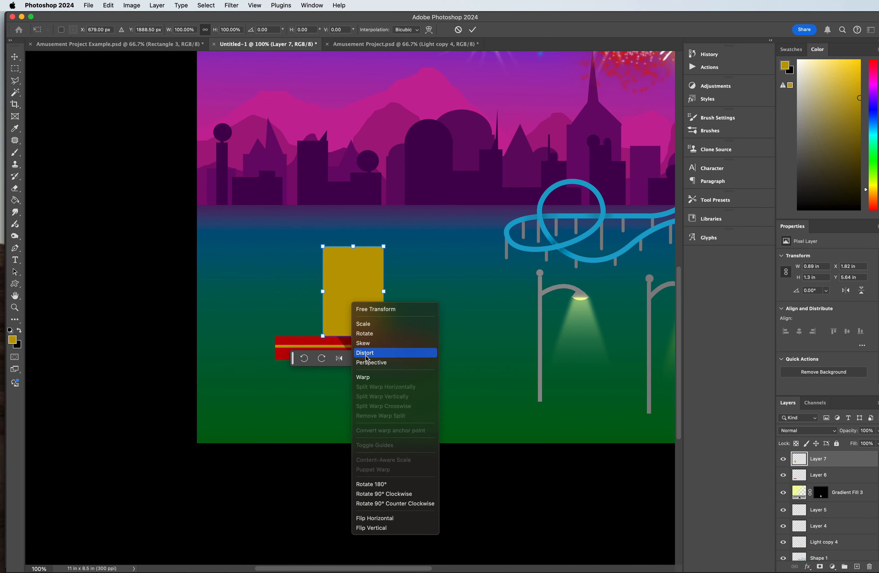
click(372, 363)
drag(386, 338, 370, 337)
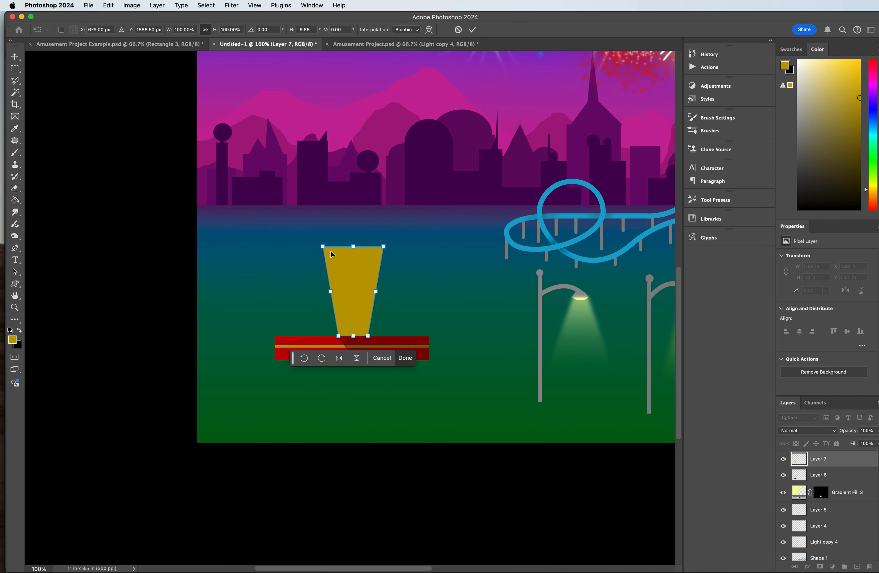
Step: Warp both sides of the gold column inward into a curved waist and apply the transform
right_click(344, 296)
click(356, 367)
click(331, 295)
drag(332, 296, 367, 295)
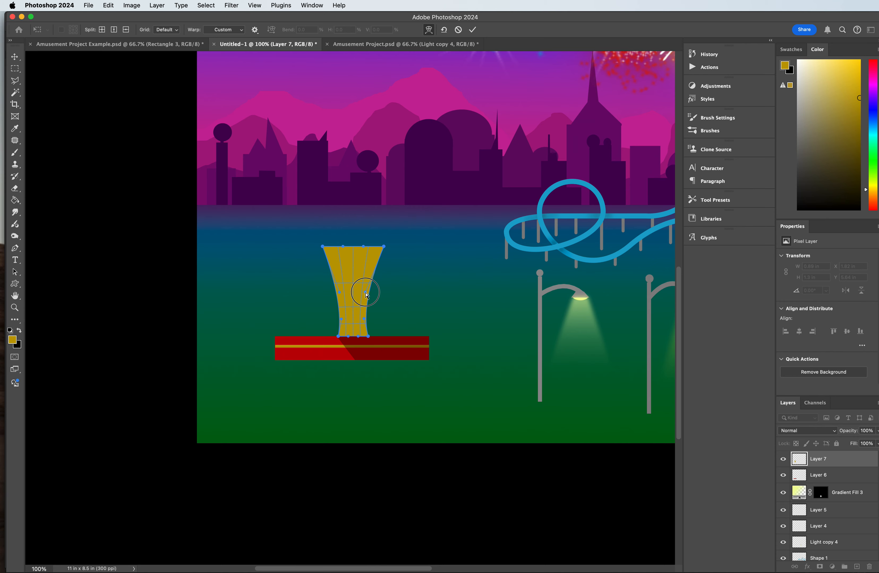
drag(367, 294, 366, 293)
key(g)
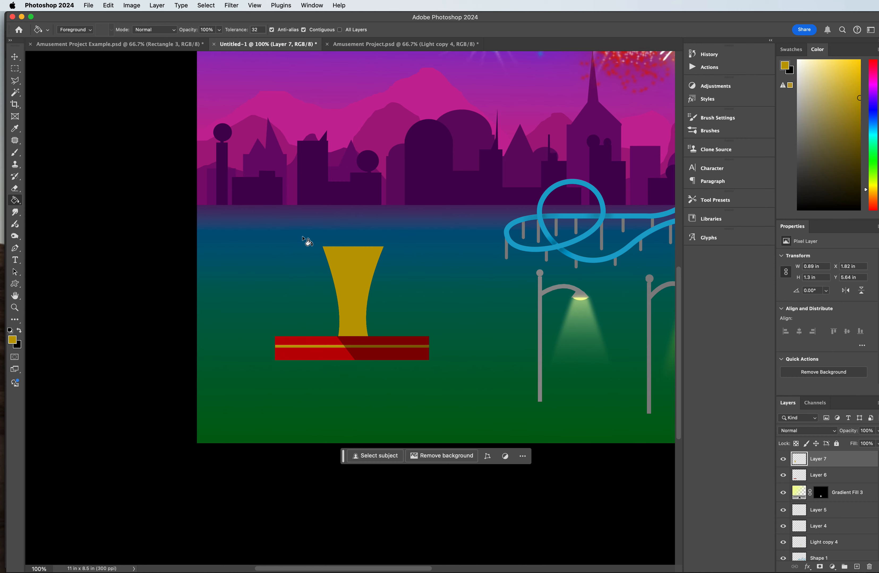
Step: Select a rectangle about 2.34 by 0.35 in on top of the gold column and fill it with red sampled from the base
drag(15, 69, 76, 68)
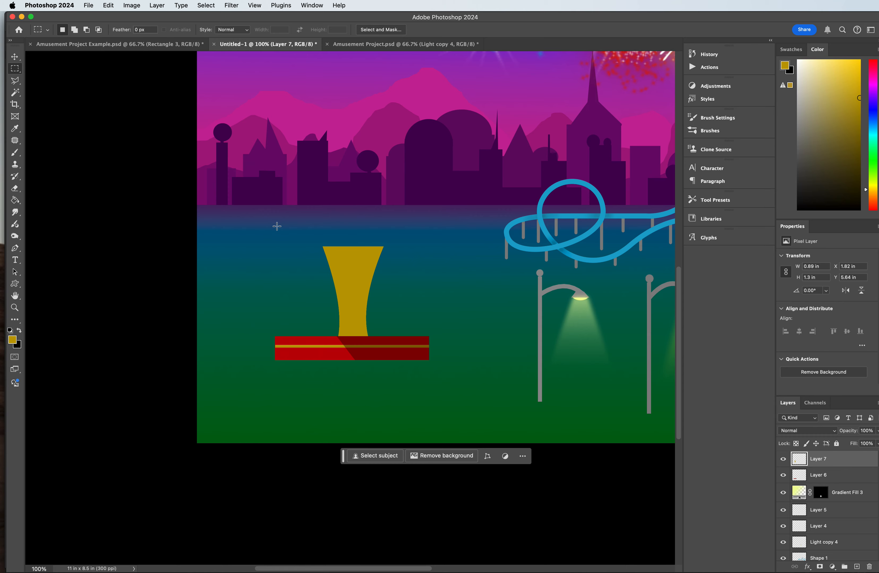
drag(270, 224, 432, 247)
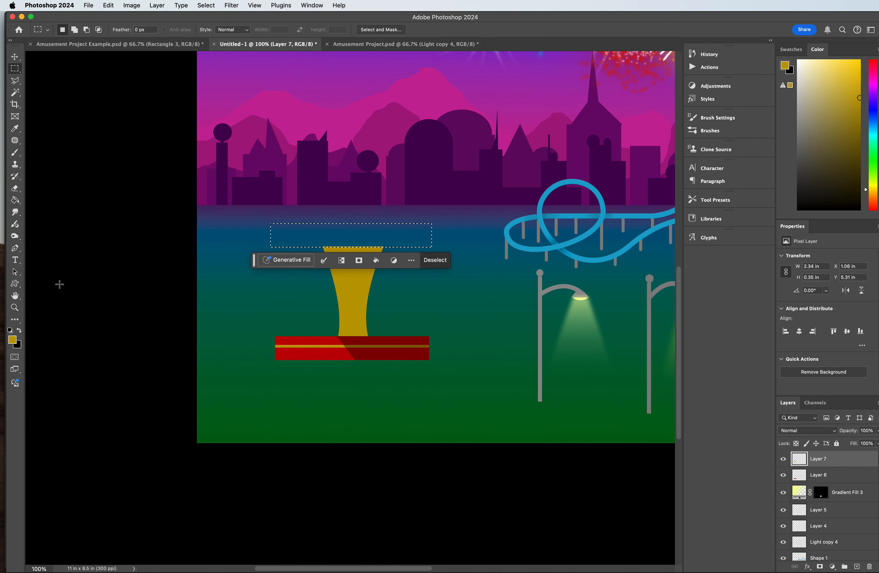
click(15, 128)
click(312, 338)
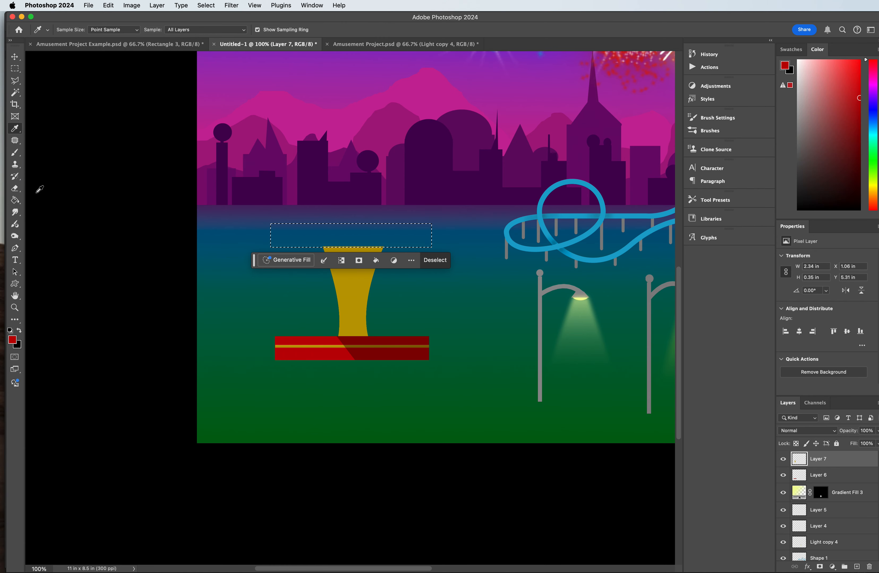
click(15, 200)
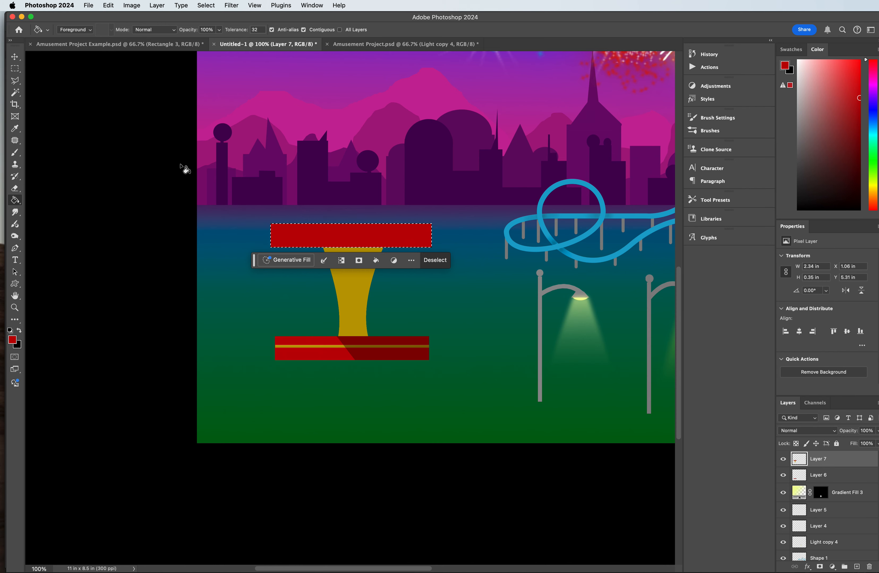
Step: Marquee-select a 0.25 in square overlapping the upper red bar's top edge near its left end, and add a new layer
click(15, 68)
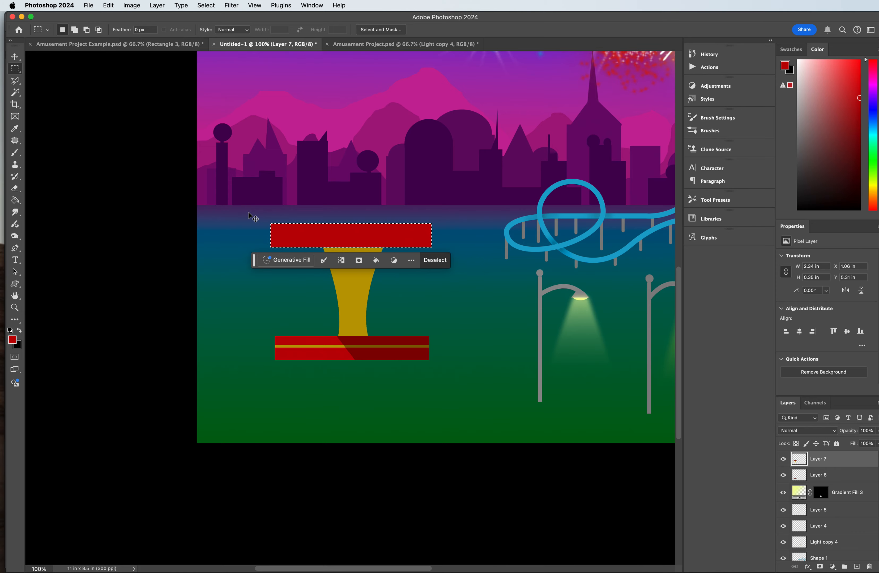
key(super+plus)
key(super+plus)
scroll(210, 230, up, 4)
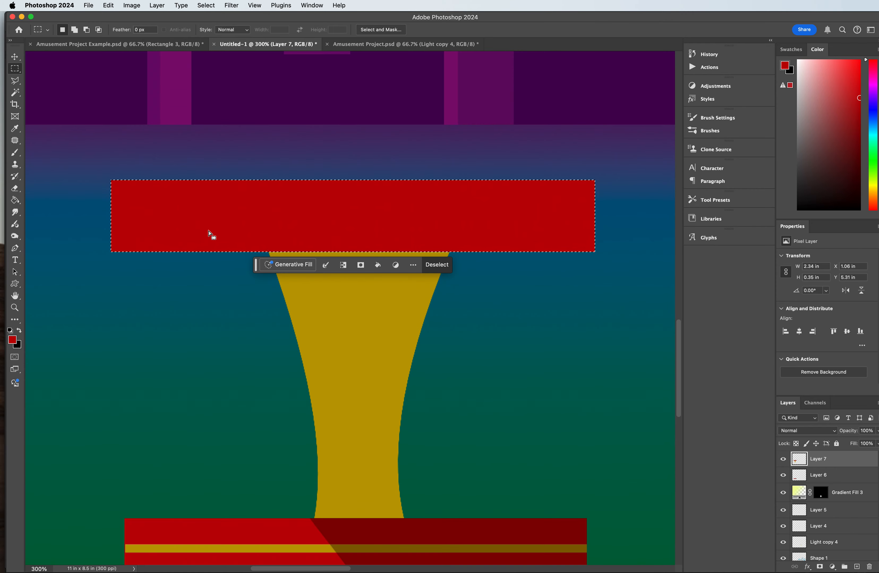
drag(147, 140, 198, 191)
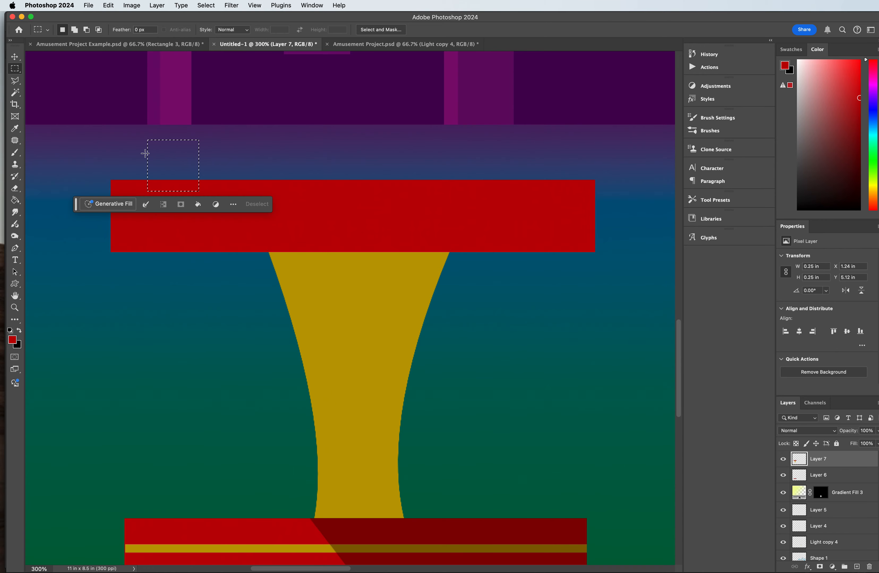
click(856, 567)
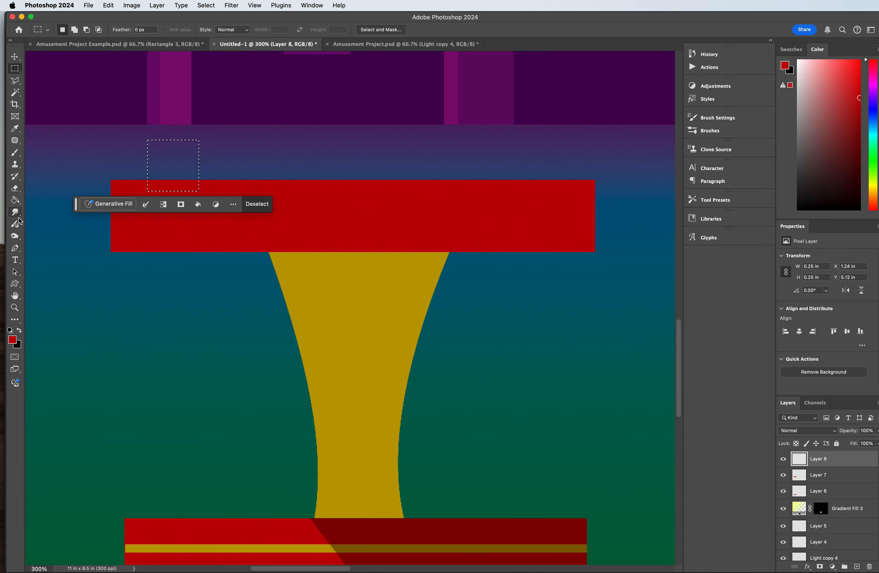
Step: Fill the square selection on the new layer with gold sampled from the column, and deselect
click(15, 129)
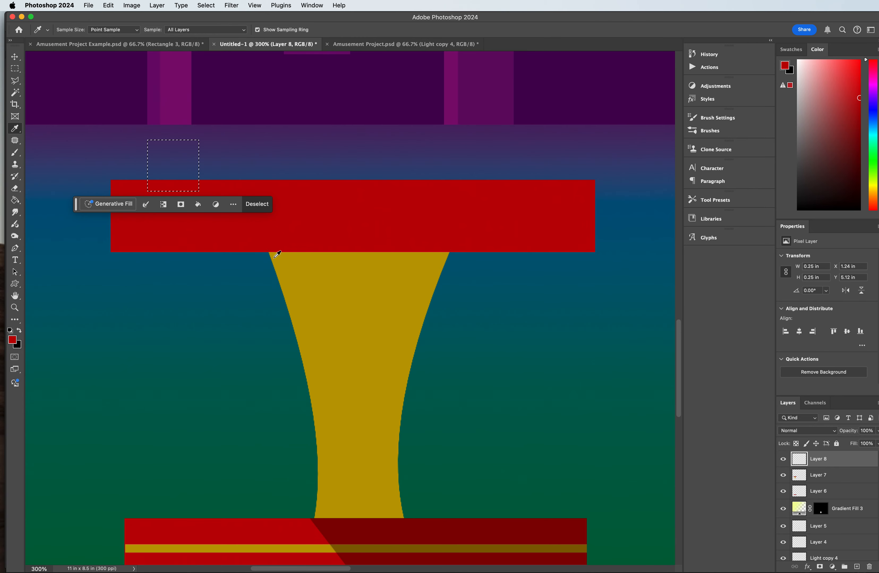
click(307, 275)
click(15, 55)
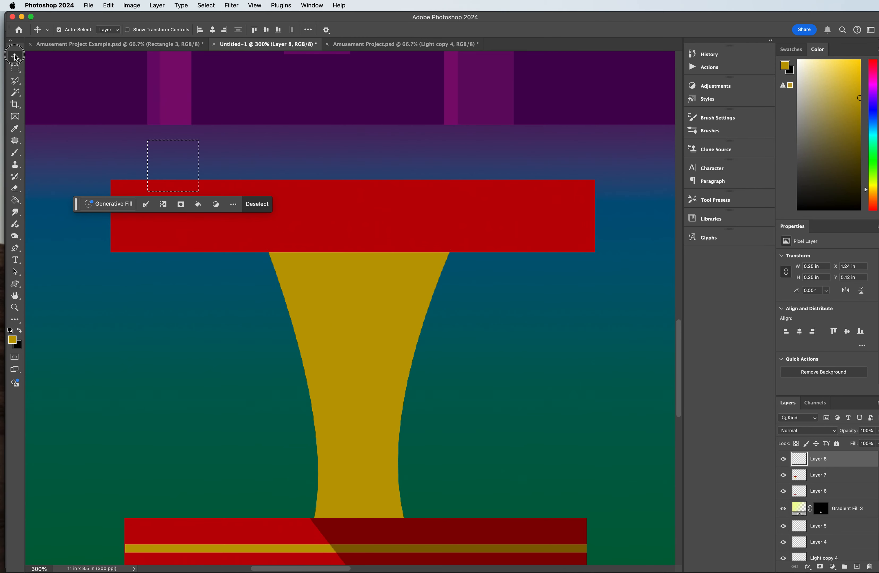
click(15, 201)
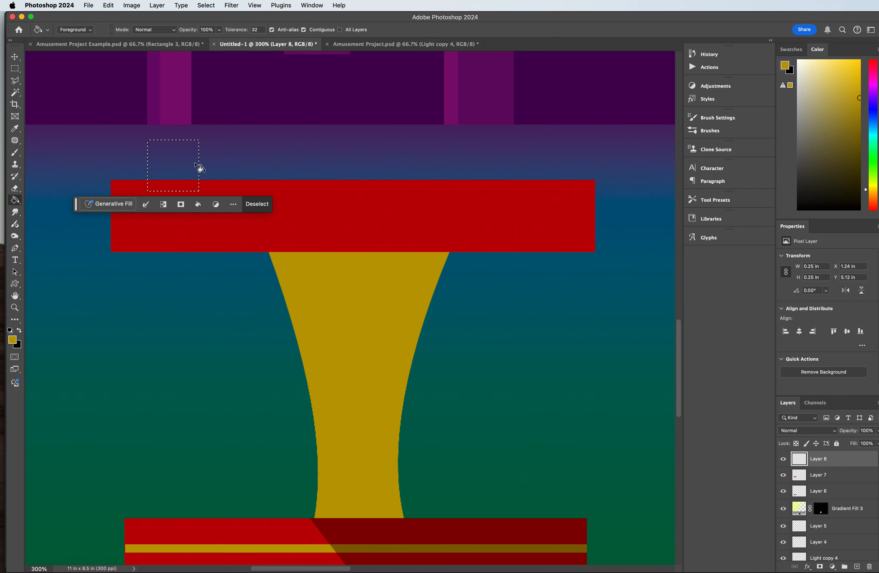
key(super+d)
Step: Rotate the gold square 45° into a diamond and place it at the left end of the upper red bar
key(super+t)
drag(218, 132, 234, 165)
drag(173, 167, 146, 215)
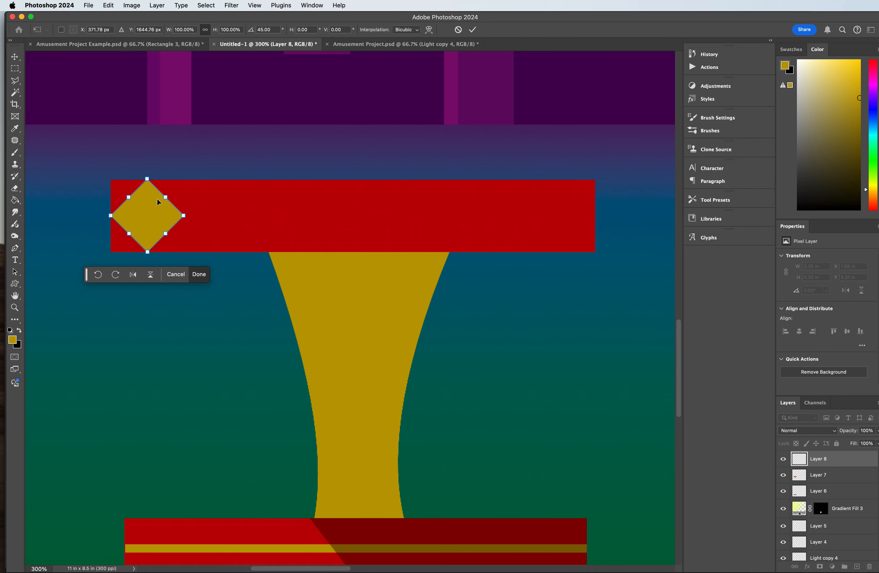
Step: Adjust the diamond's size and position to about 0.35 by 0.35 in so it fits the red bar's height, and apply the transform
key(super+equal)
key(super+equal)
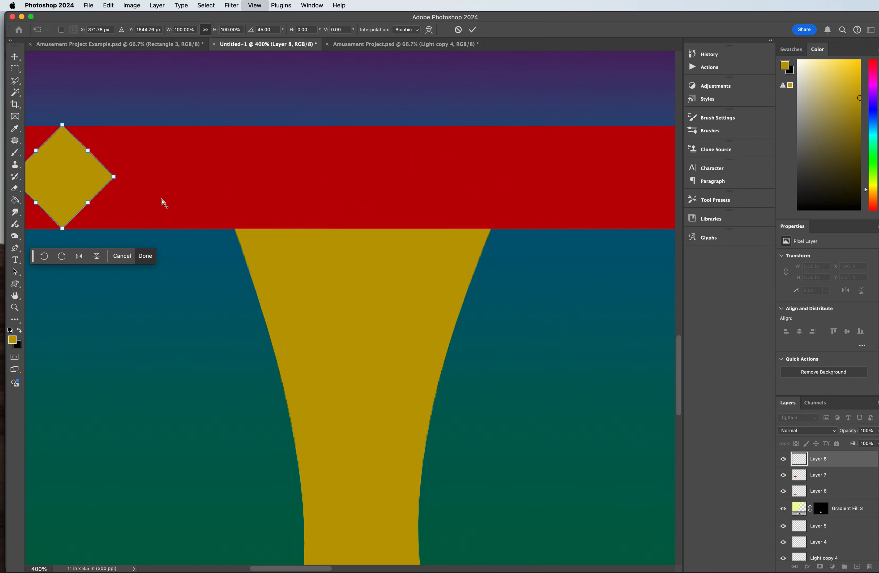
drag(292, 570, 276, 570)
mouse_move(181, 93)
mouse_down()
mouse_move(180, 103)
mouse_move(180, 94)
mouse_up()
drag(180, 218, 167, 186)
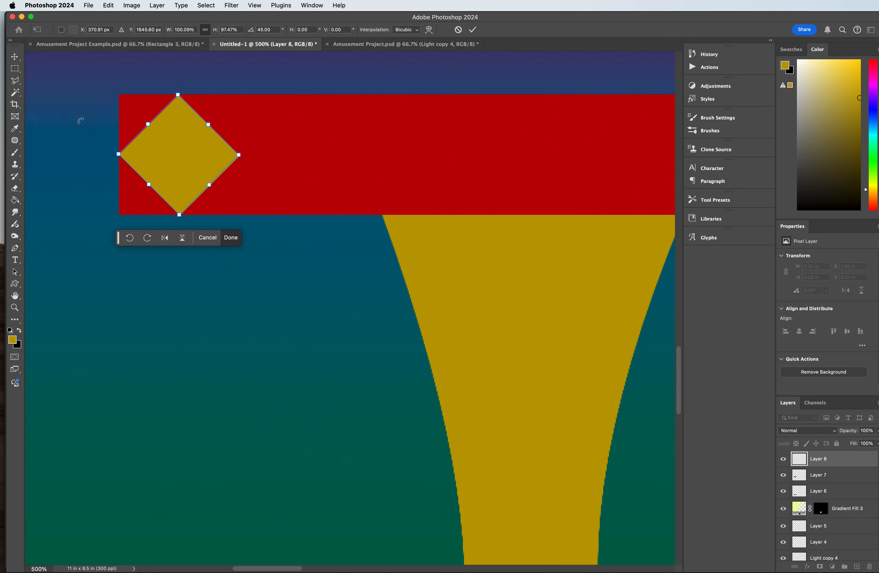
key(Return)
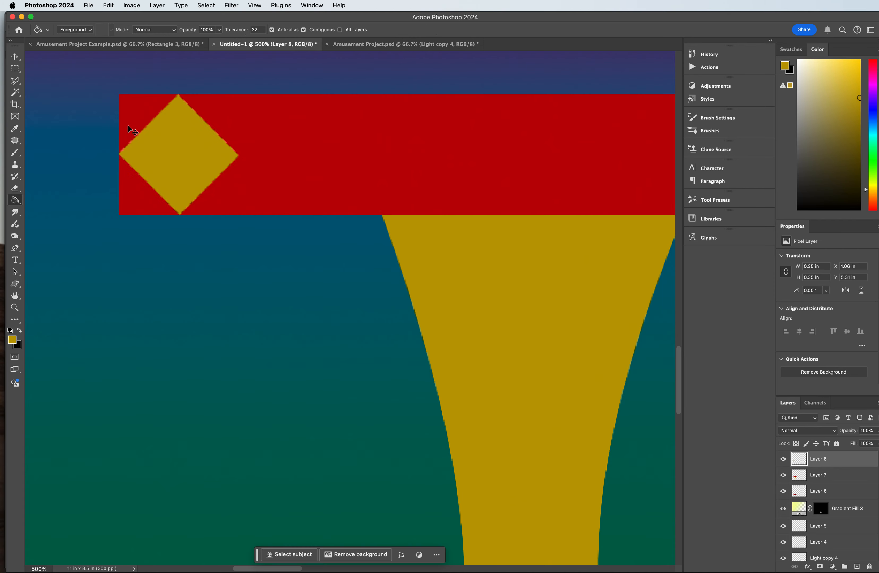
key(super+minus)
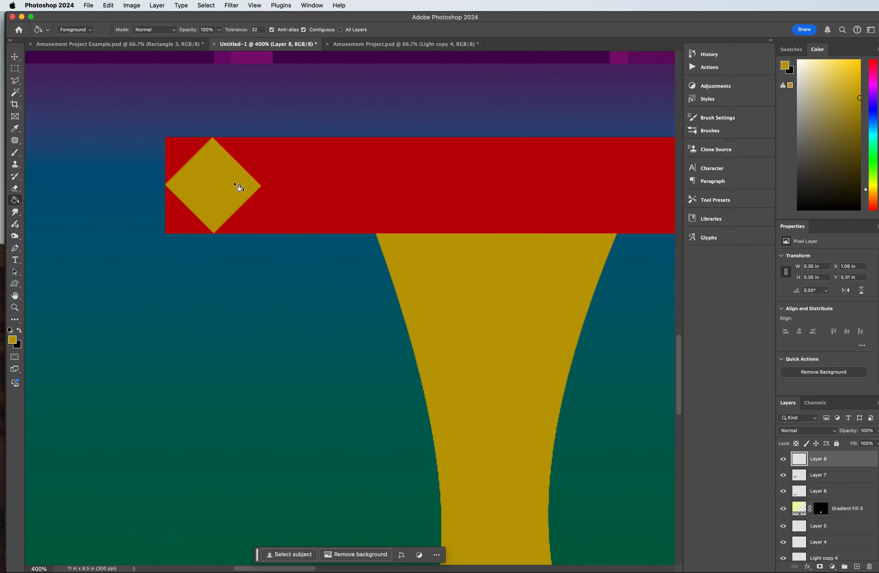
Step: Duplicate the gold diamond six times along the upper red bar so seven diamonds sit tip to tip across it
key(v)
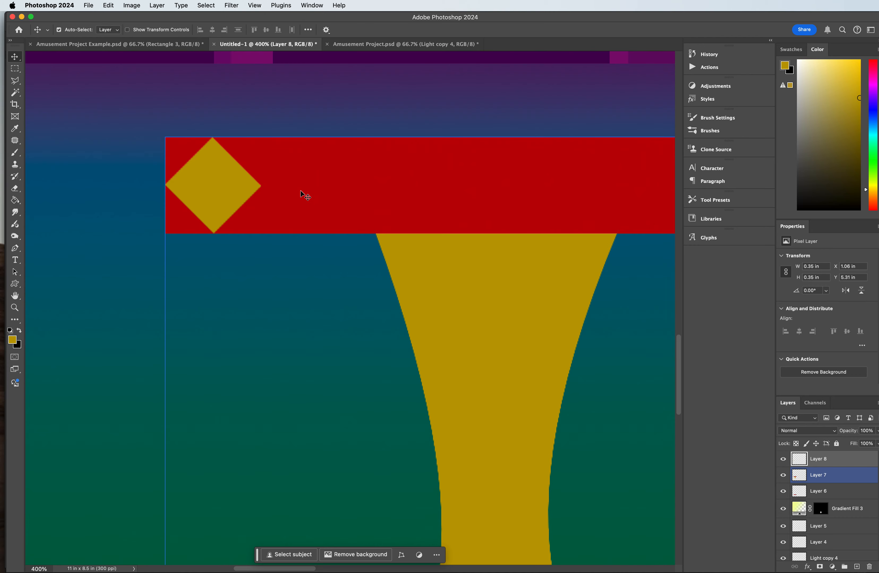
drag(212, 204, 564, 198)
drag(308, 569, 352, 567)
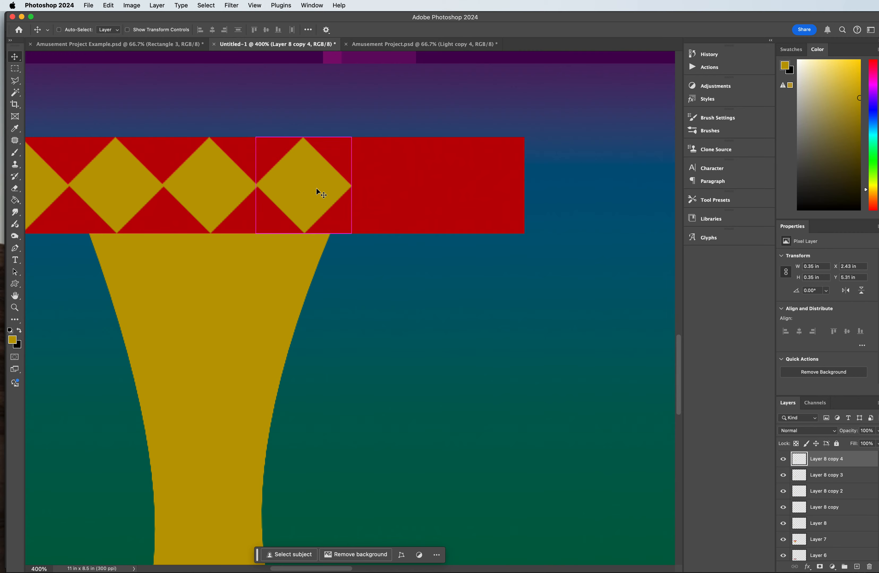
drag(316, 187, 345, 185)
drag(417, 188, 408, 190)
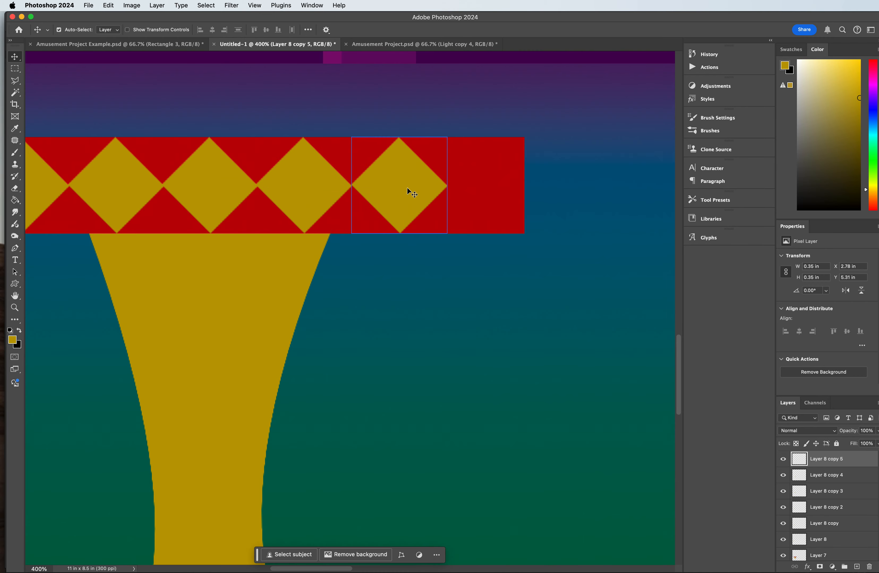
key(Left)
drag(410, 191, 502, 184)
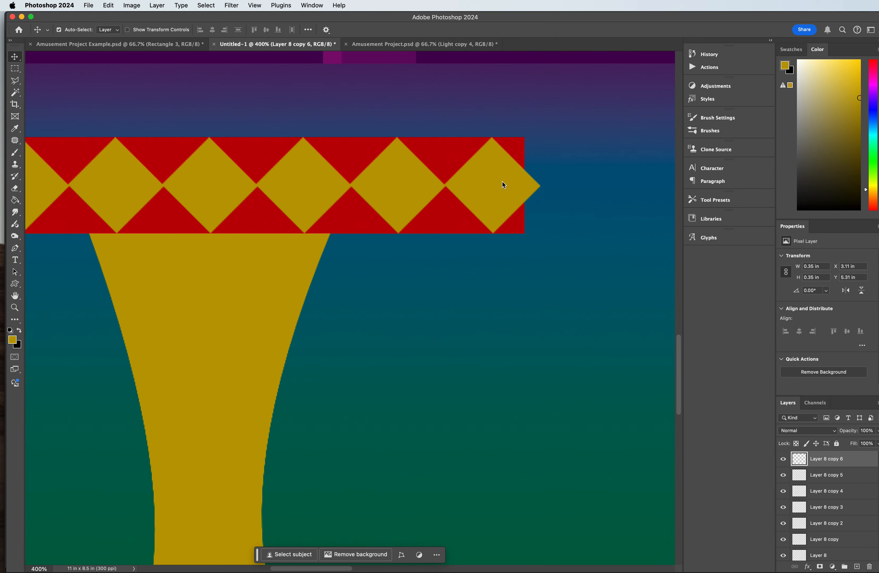
Step: Select all seven diamond layers and narrow the row to 98.05% width so it ends at the red bar's right edge
key(super+minus)
key(super+minus)
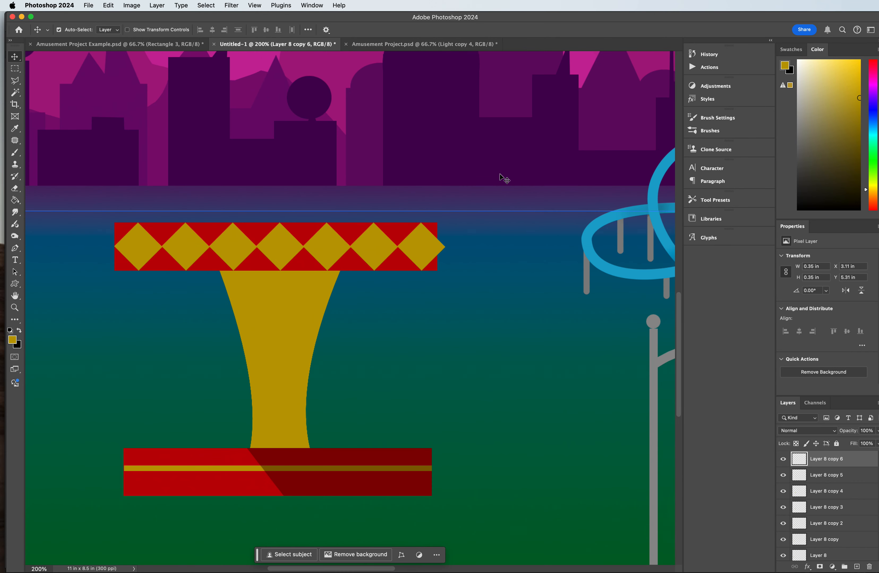
shift+click(823, 555)
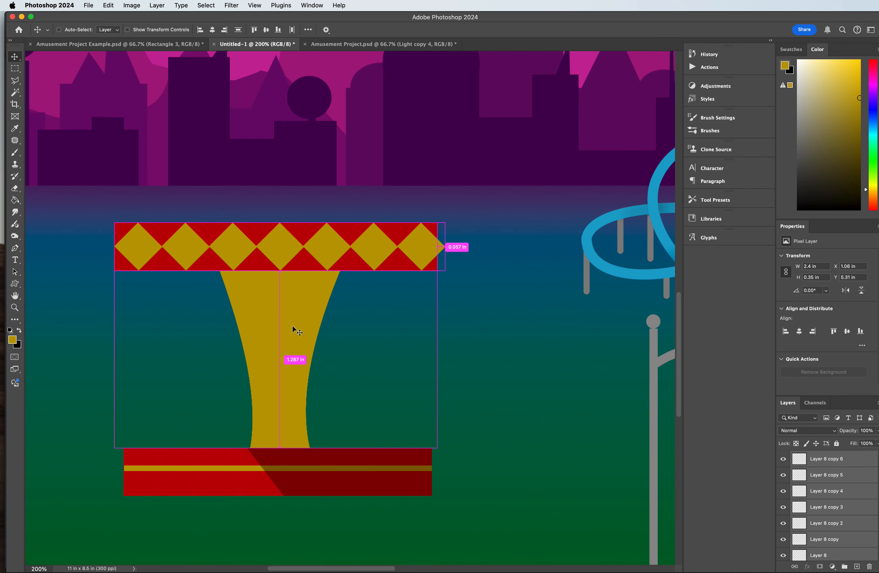
key(super+t)
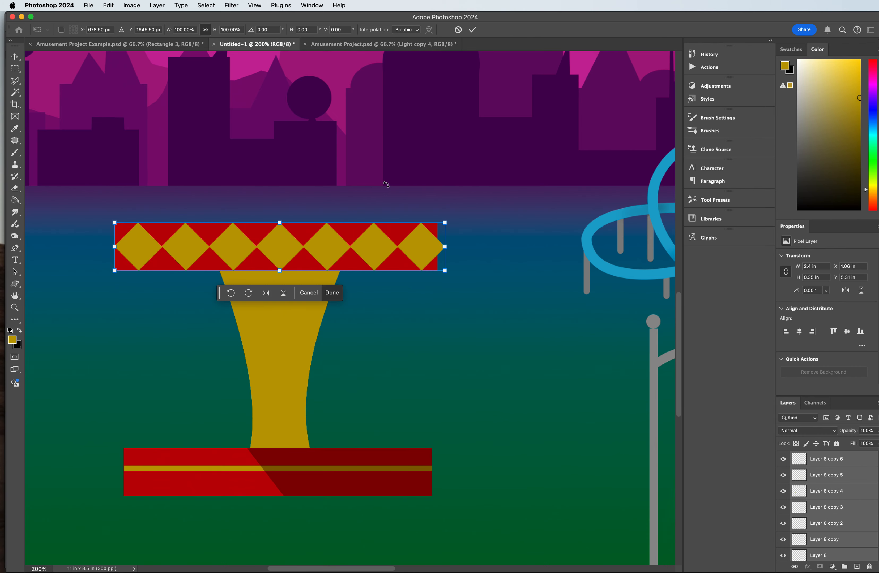
drag(445, 247, 438, 247)
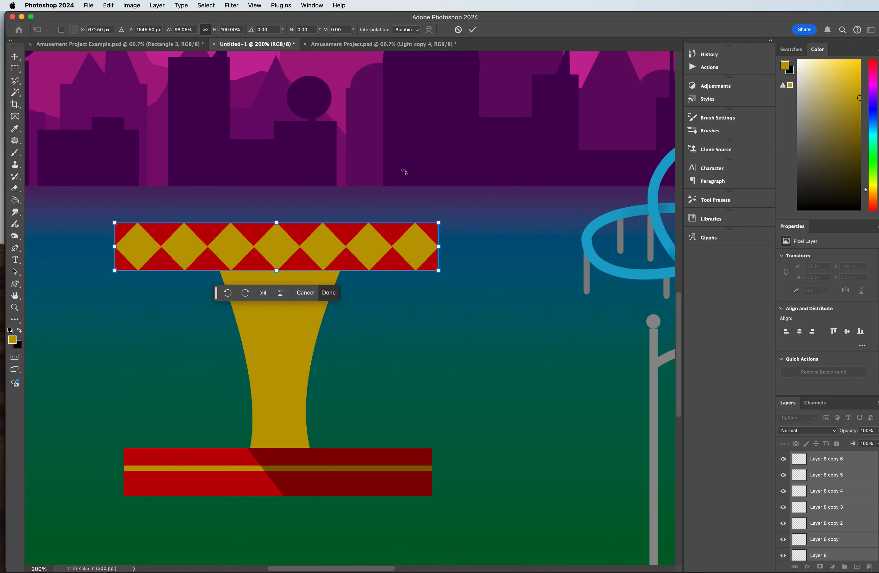
key(Return)
Step: Add a new layer and lasso a triangular roof selection about 2.22 by 0.55 in on top of the diamond bar
scroll(186, 169, up, 3)
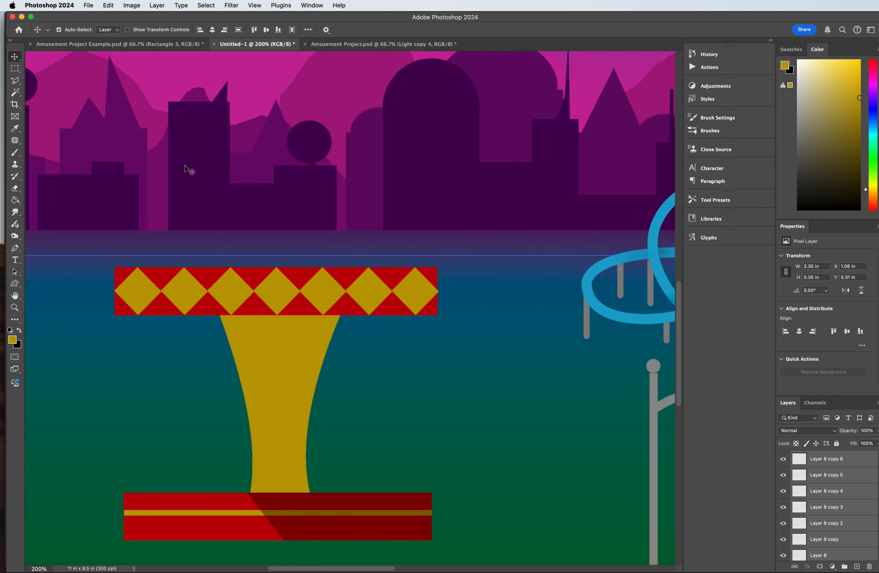
scroll(189, 171, down, 3)
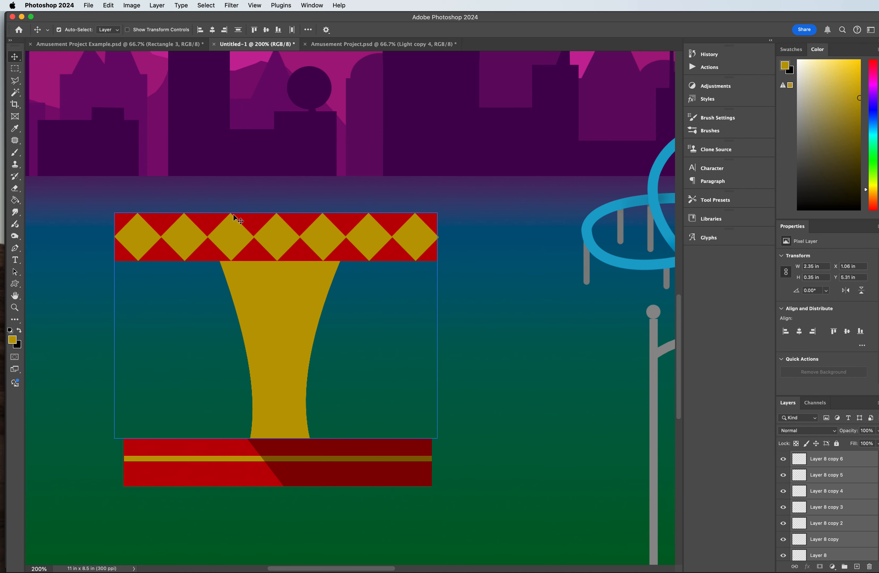
scroll(96, 190, up, 1)
key(m)
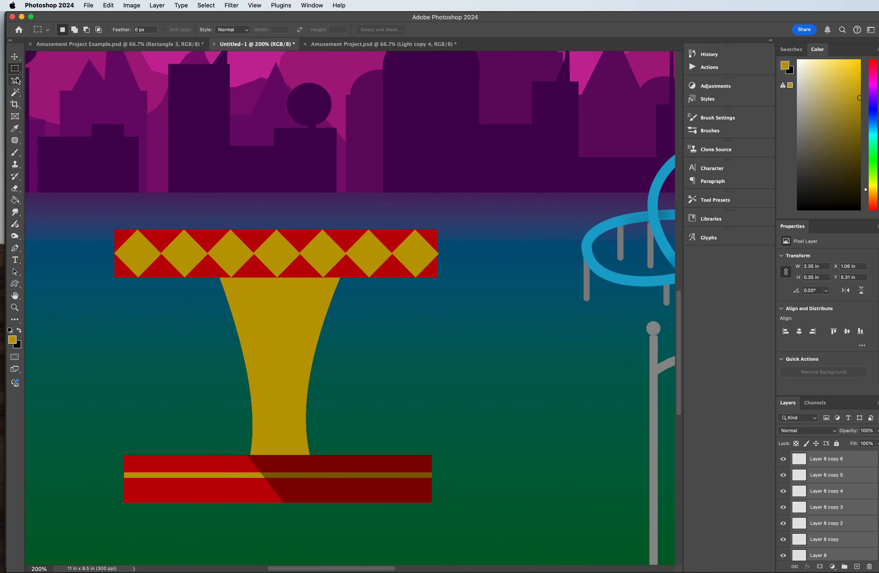
click(15, 82)
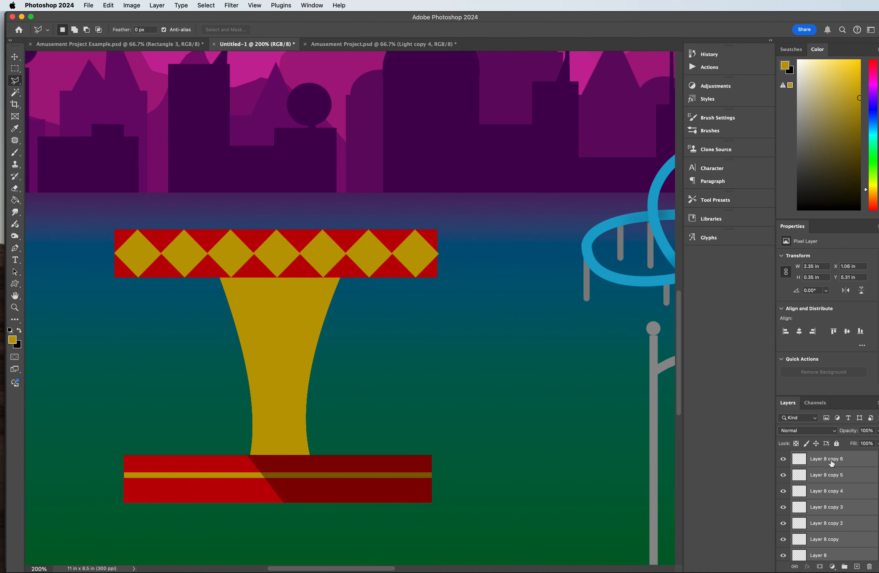
click(856, 566)
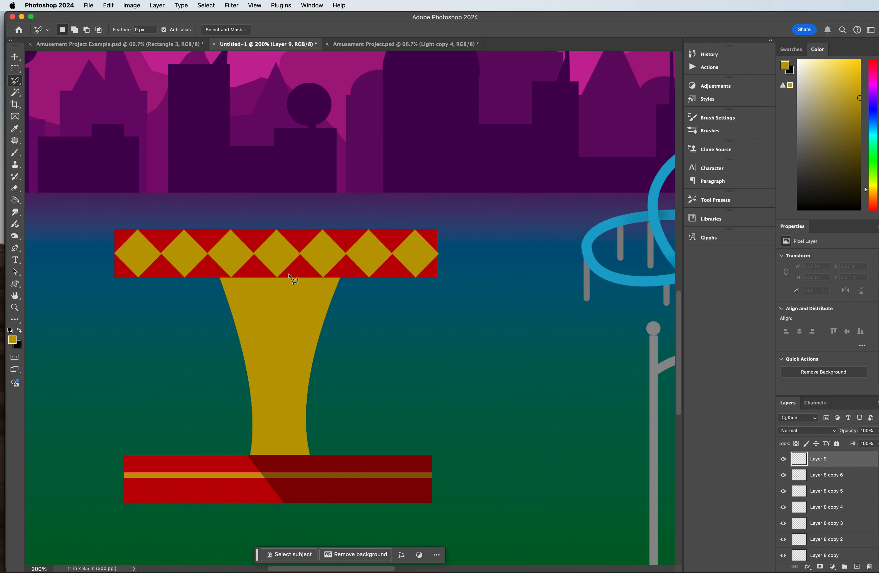
click(122, 229)
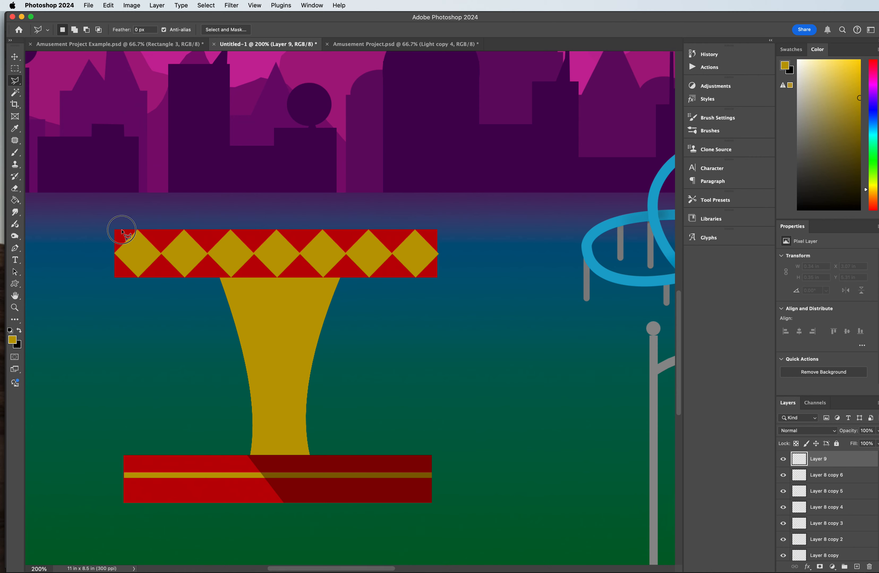
click(276, 156)
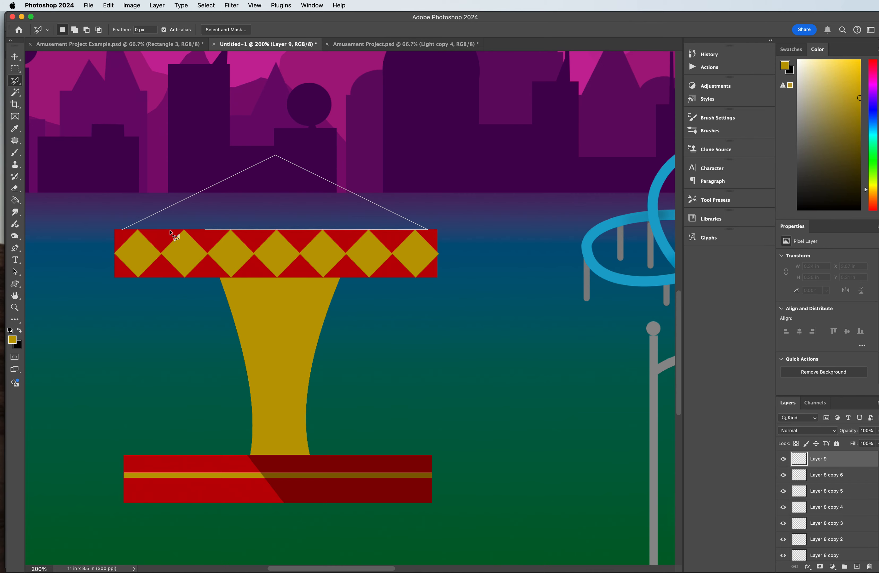
click(123, 230)
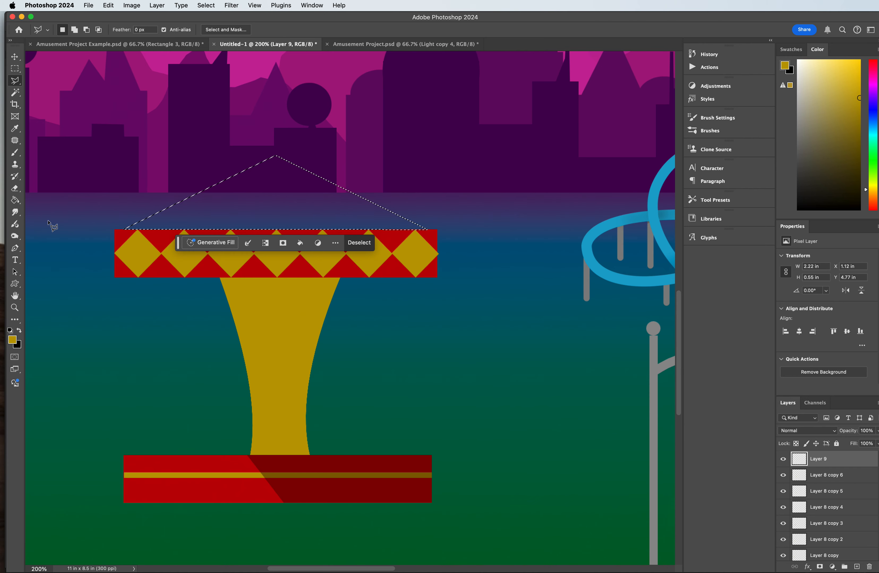
Step: Fill the roof triangle with dark red sampled from the base's shaded side, and deselect
click(15, 203)
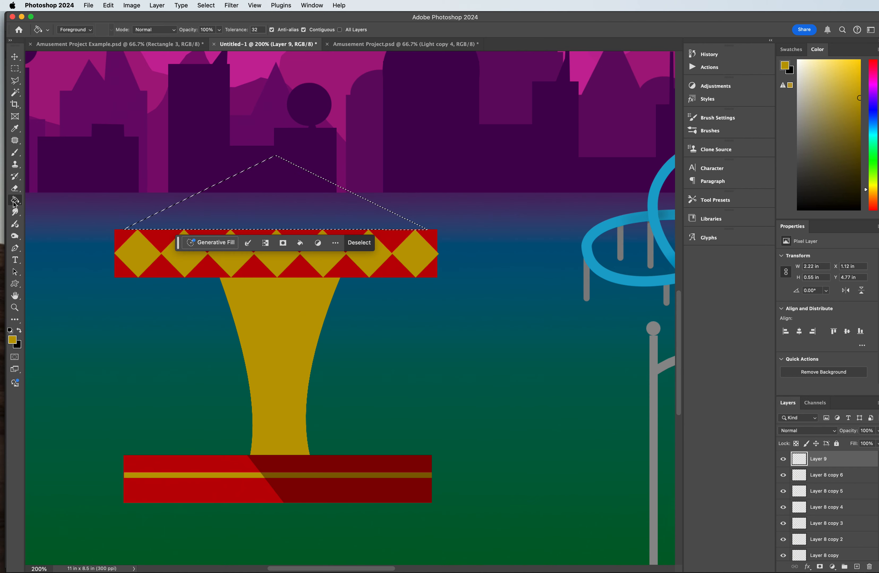
click(15, 129)
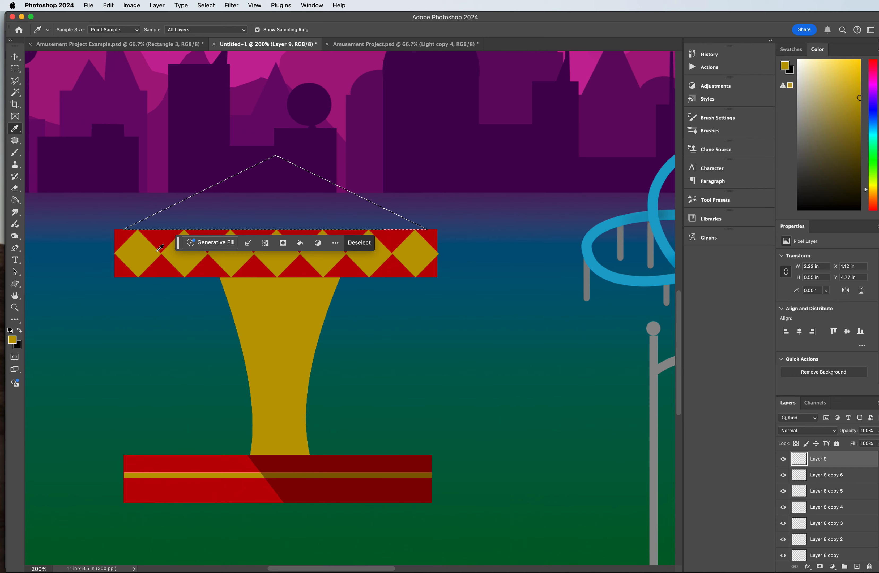
click(274, 467)
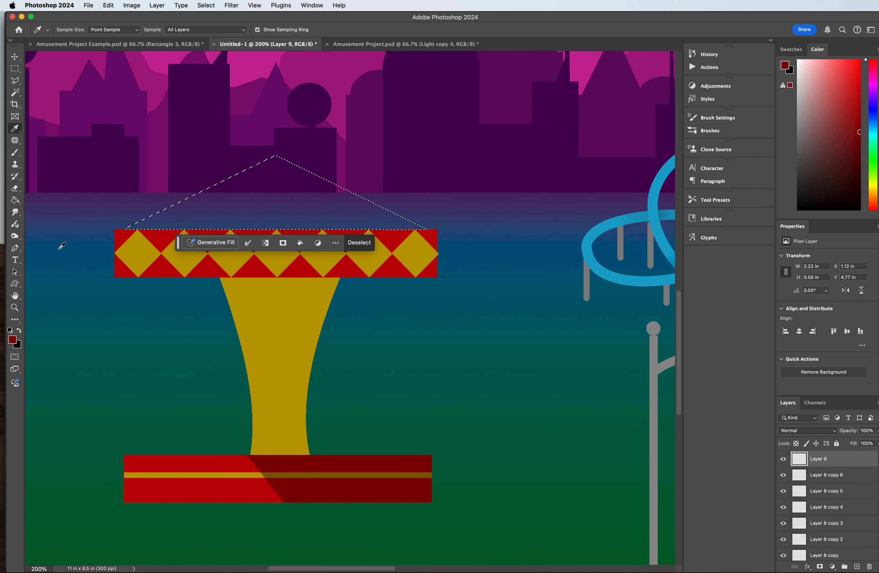
click(204, 461)
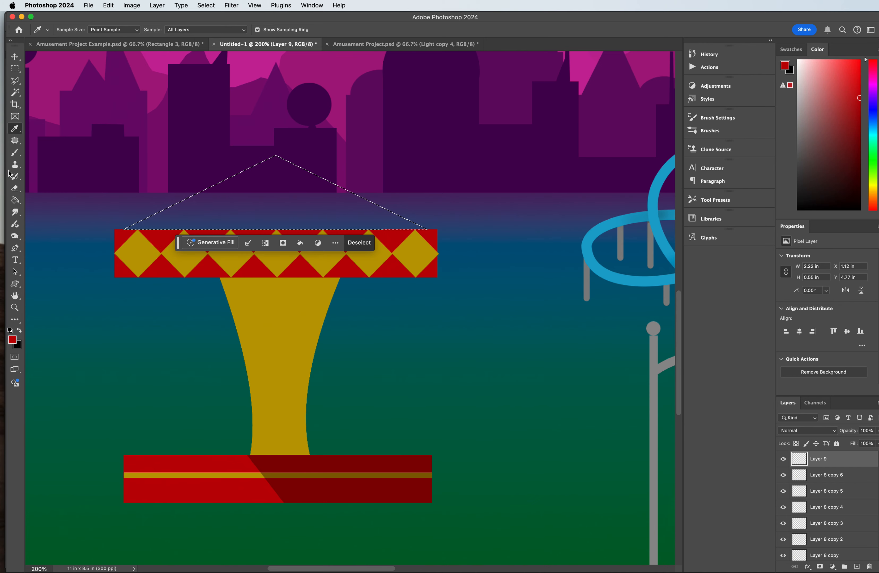
click(15, 200)
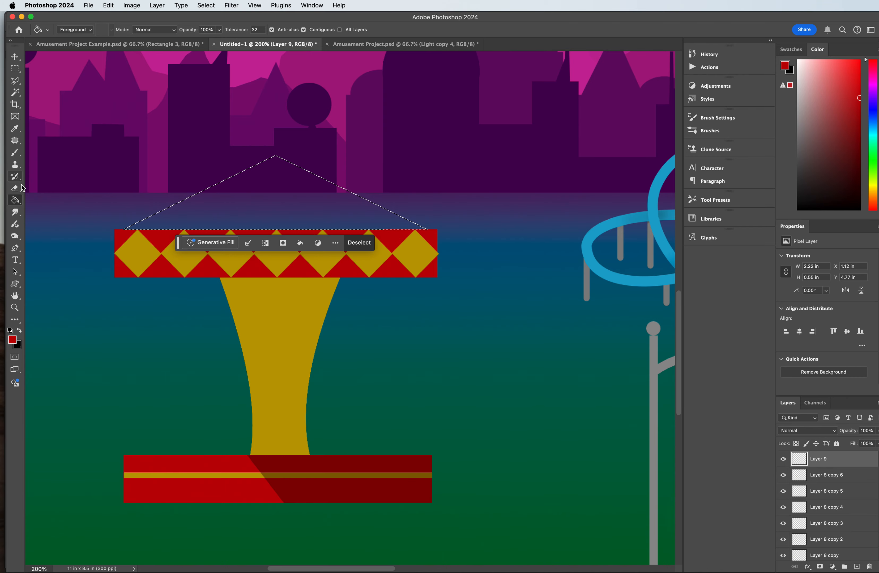
click(15, 129)
click(287, 462)
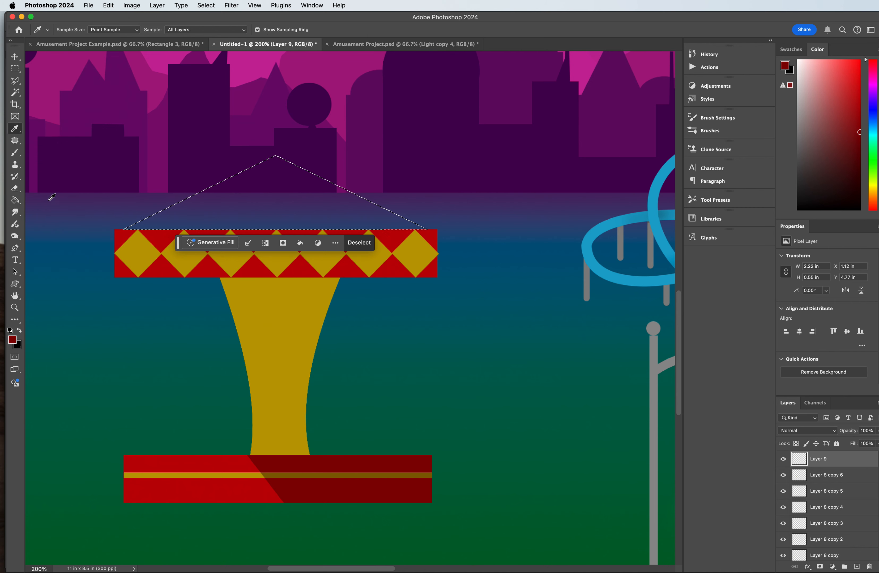
click(15, 201)
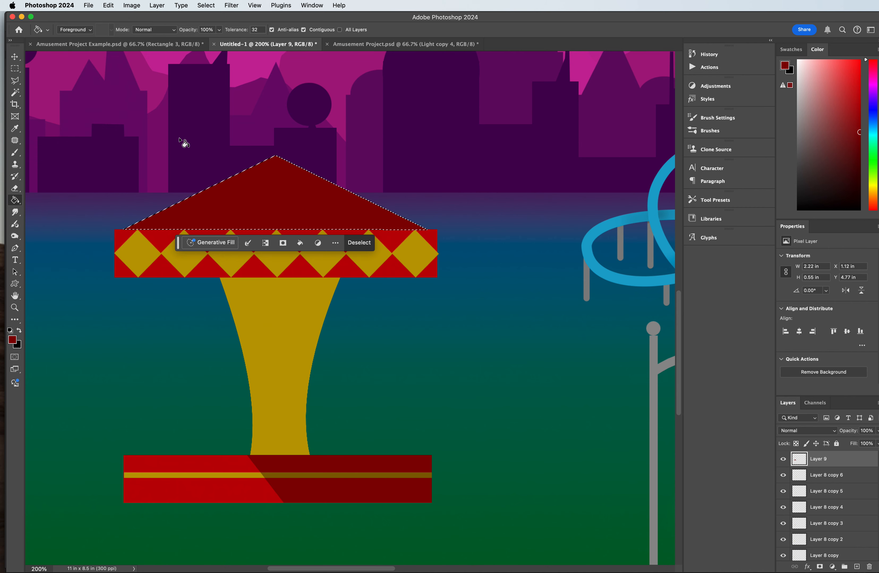
key(super+d)
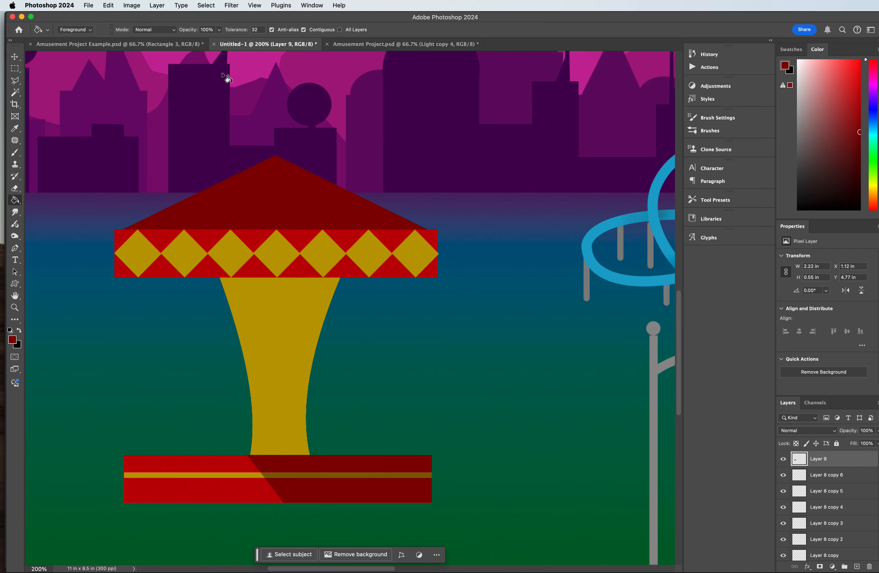
Step: Lasso a wedge from the roof's peak down to the top tips of the first and second diamonds
key(super+equal)
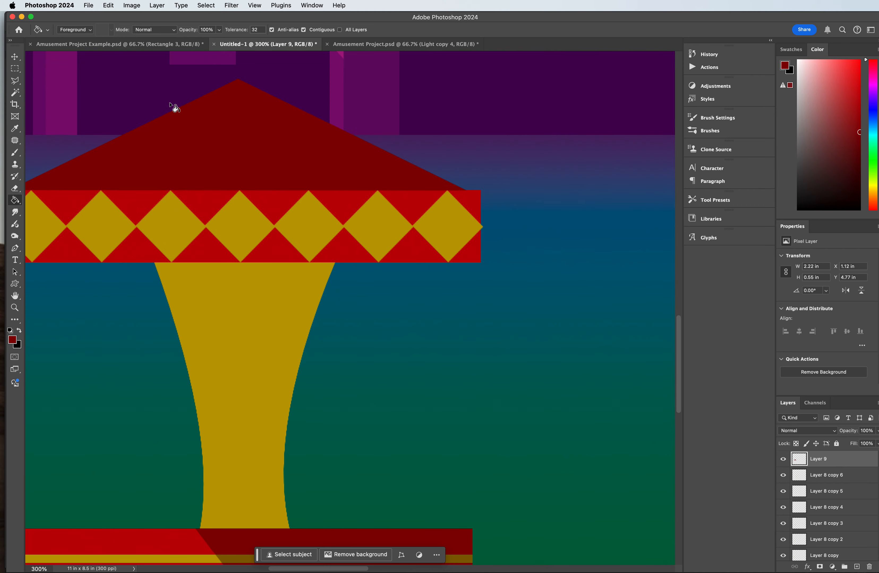
drag(352, 568, 336, 568)
click(14, 80)
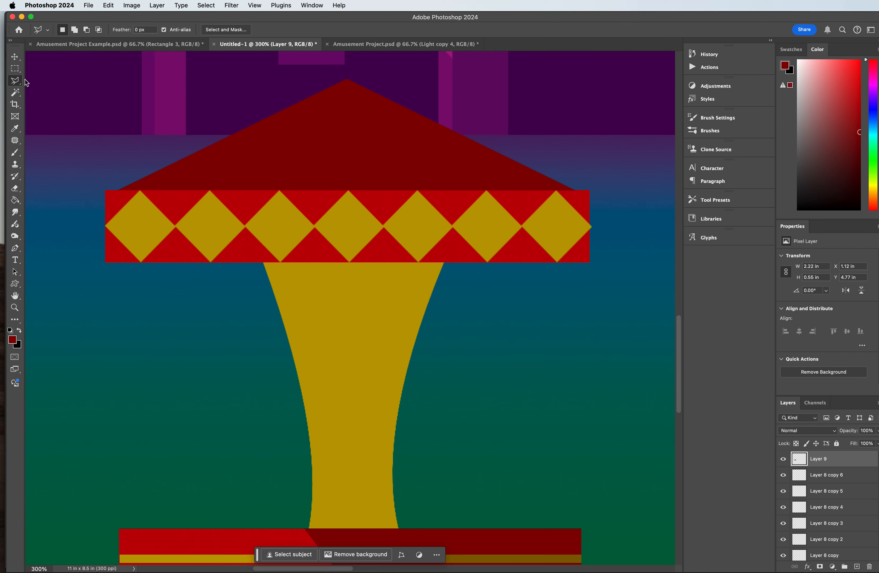
click(346, 80)
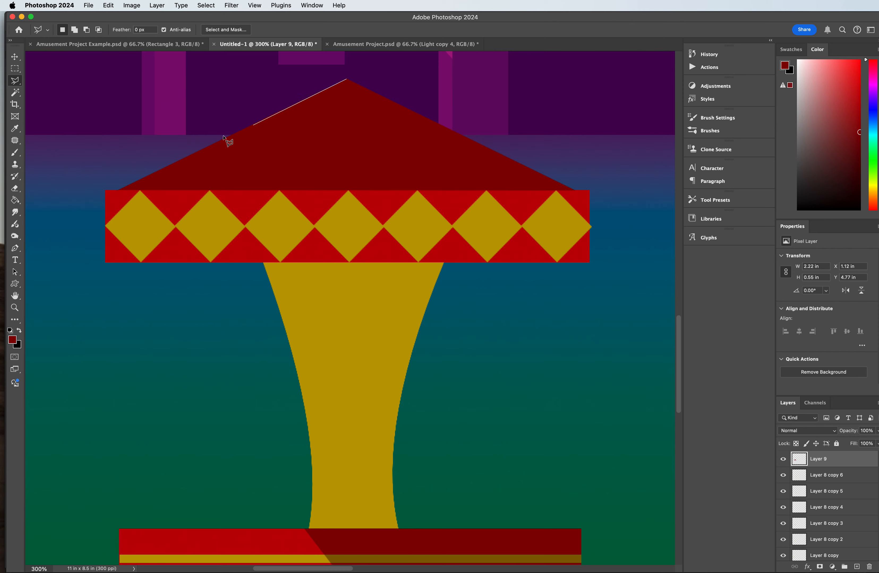
click(140, 190)
click(209, 190)
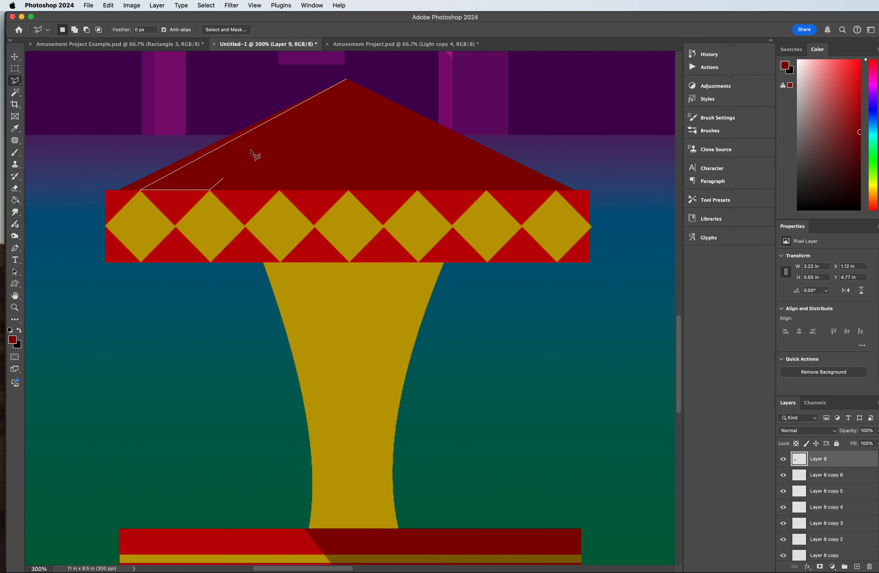
click(347, 80)
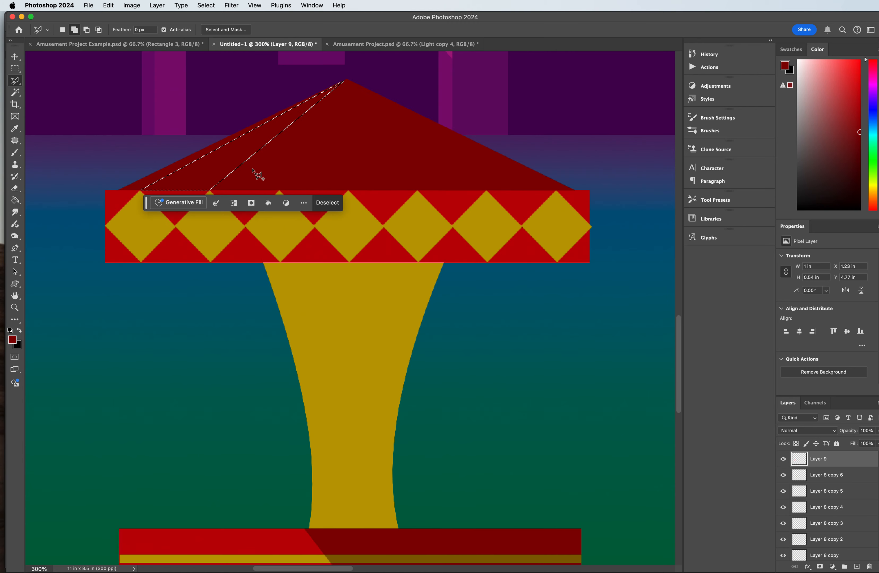
Step: Add two more roof wedges to the selection, running from the peak to the third and fourth and to the fifth and sixth diamond tips
click(280, 190)
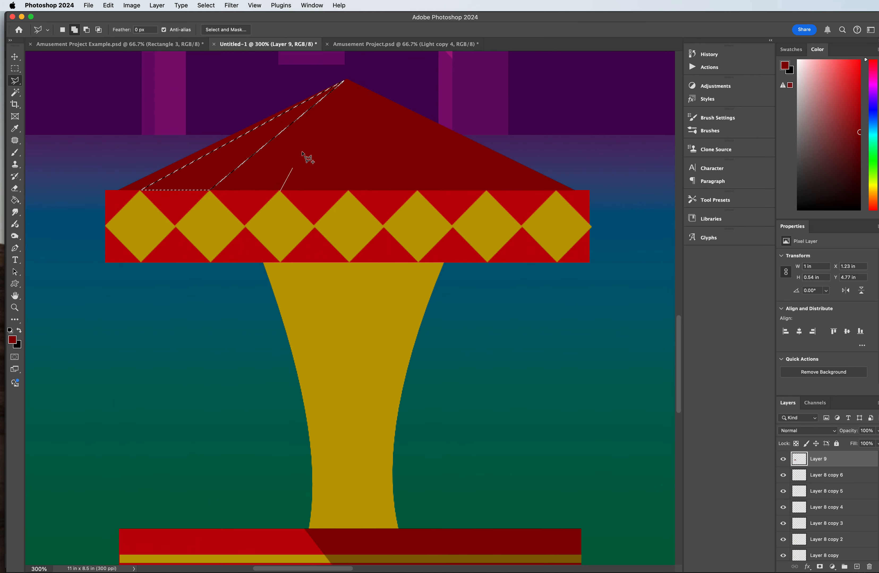
click(346, 79)
click(349, 192)
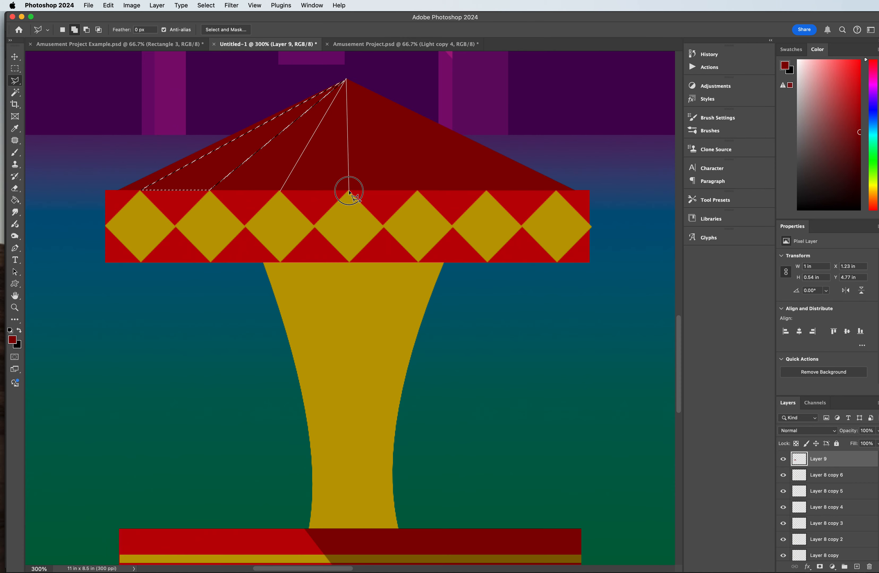
click(280, 190)
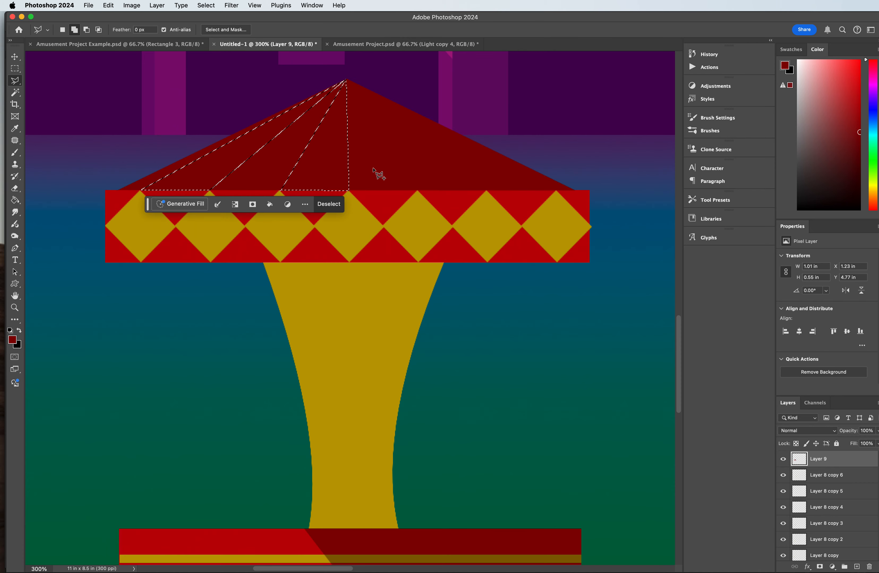
click(417, 192)
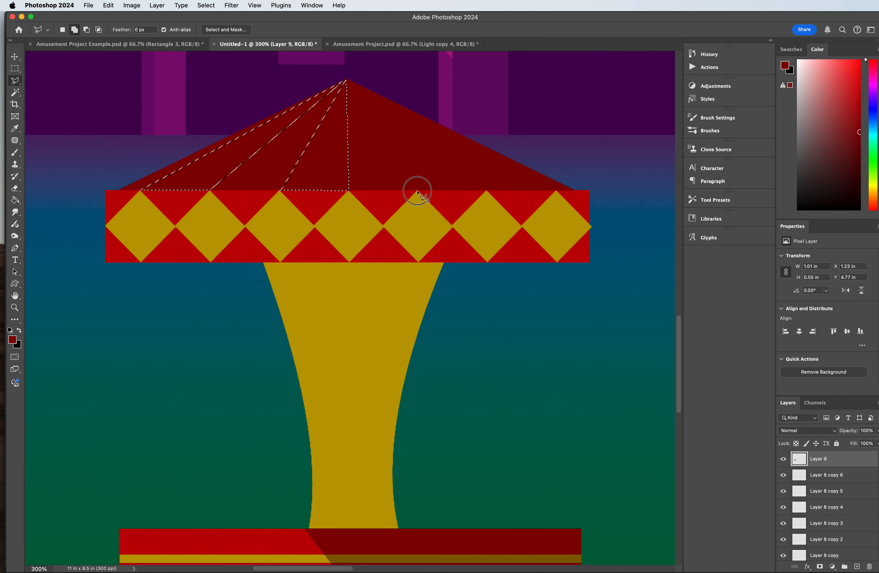
click(347, 80)
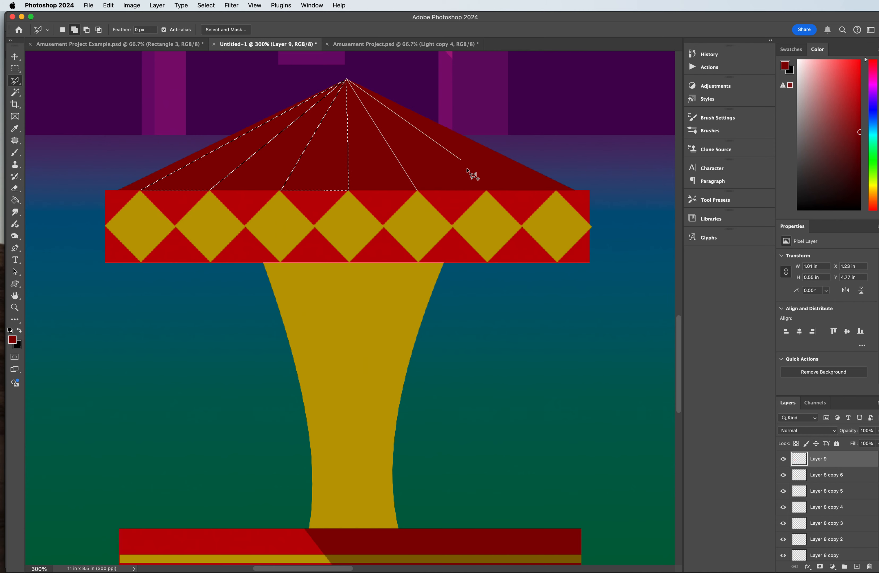
click(417, 191)
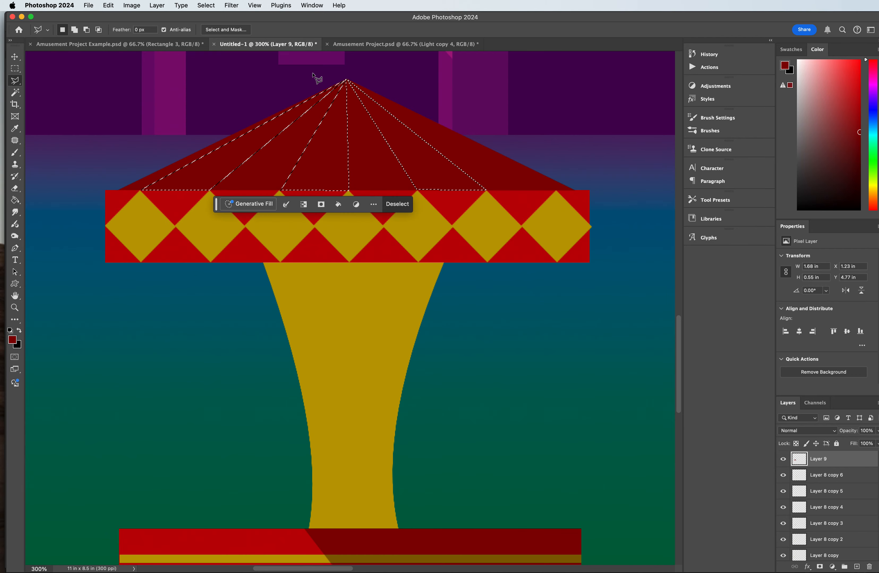
Step: Fill the three selected roof wedges with gold sampled from the carousel's column, and deselect
click(15, 200)
click(15, 129)
click(368, 321)
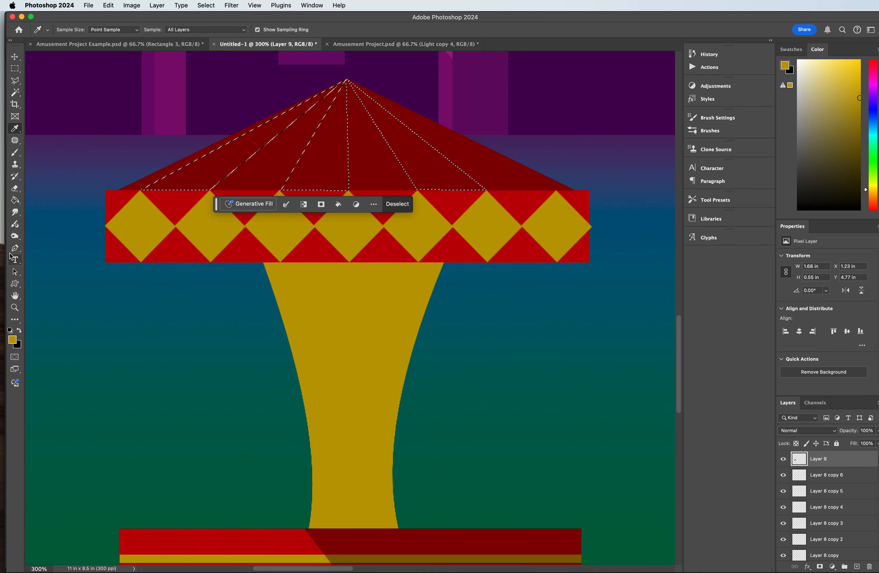
click(15, 259)
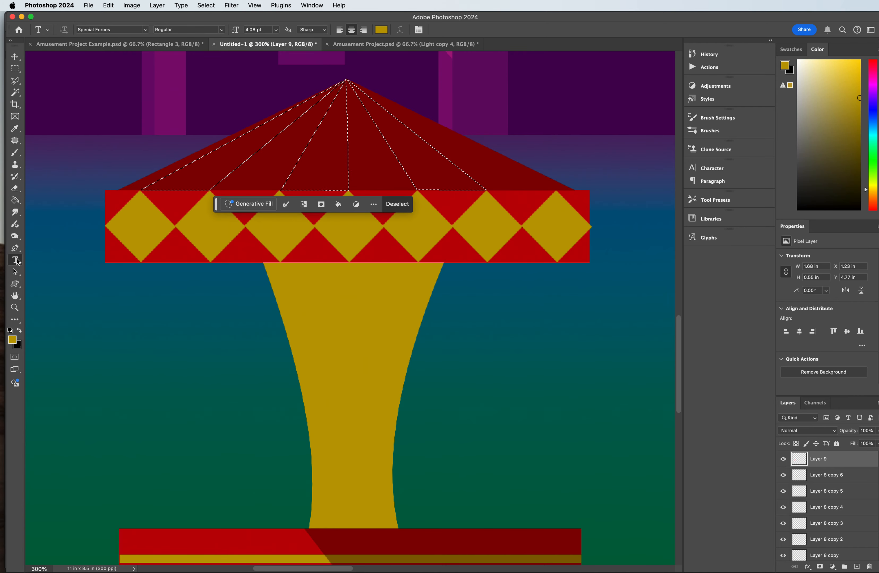
click(15, 200)
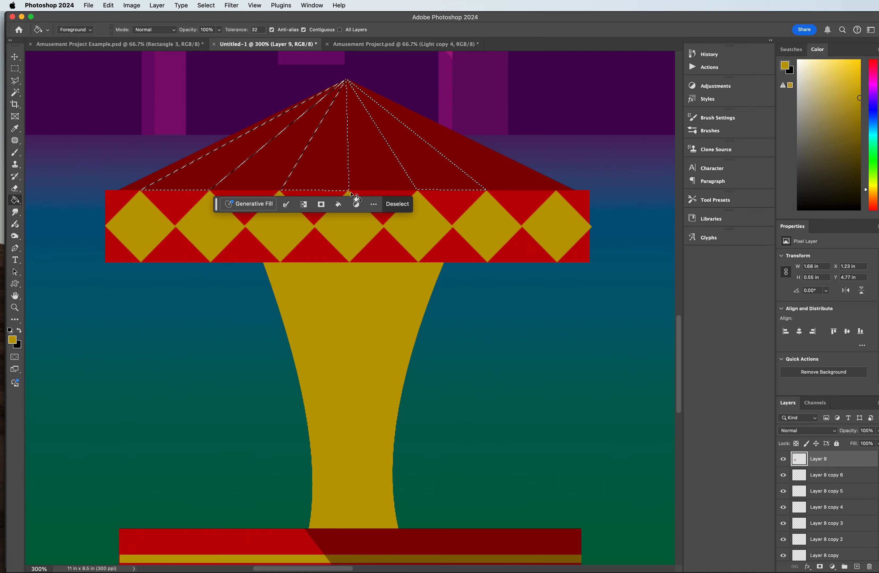
click(448, 163)
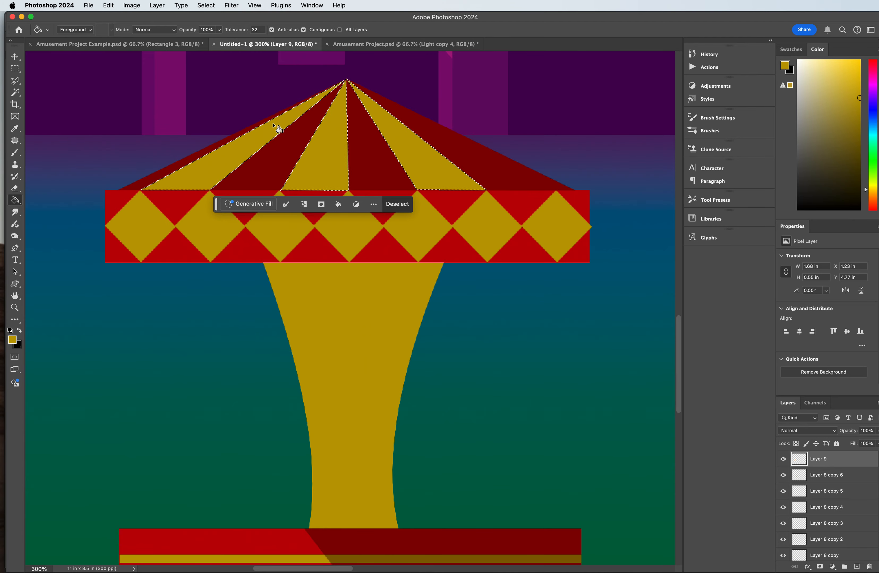
key(super+minus)
key(super+minus)
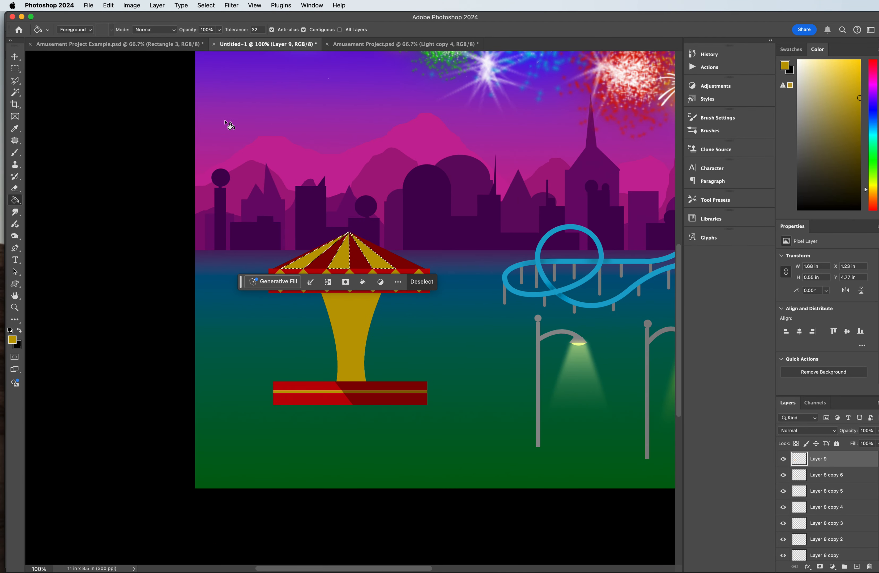
click(15, 68)
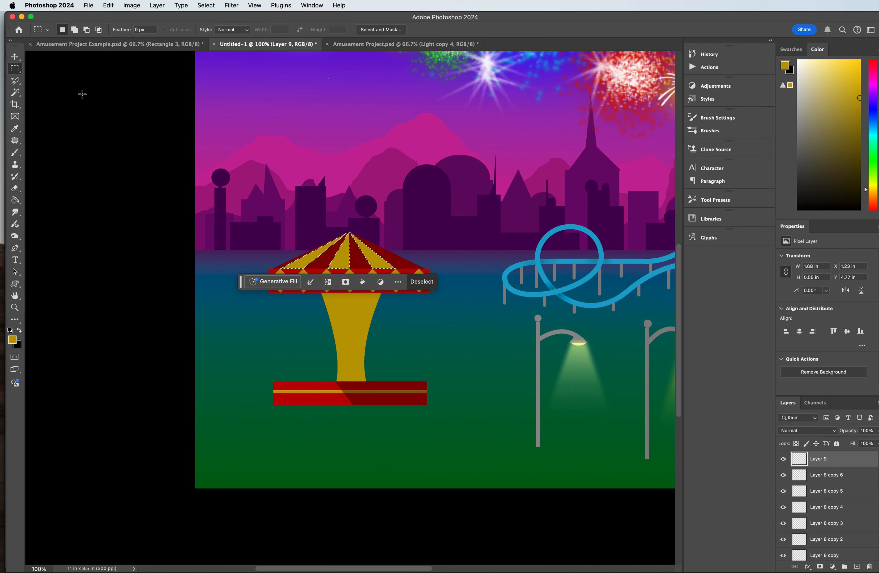
click(122, 95)
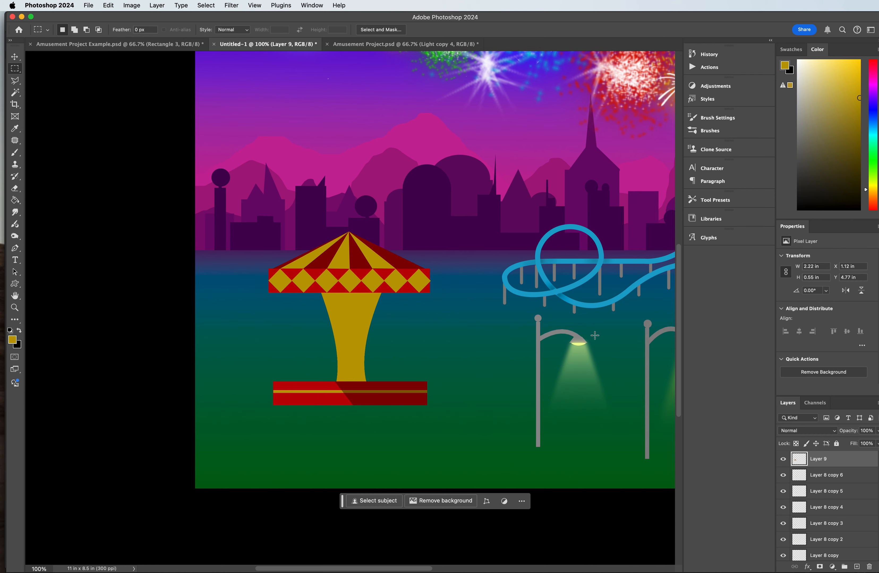
Step: Warp the striped roof layer, pulling both slopes inward so they curve toward the center
key(super+t)
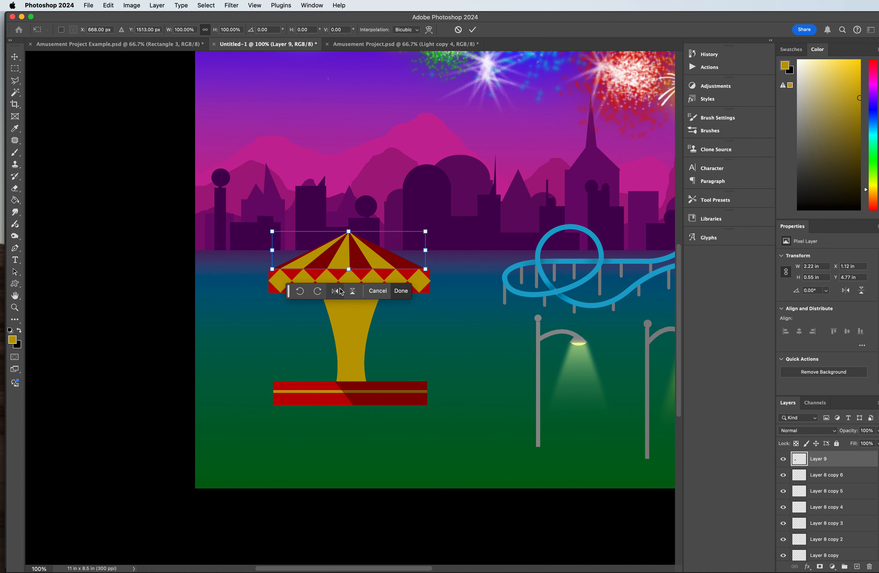
right_click(326, 247)
click(347, 324)
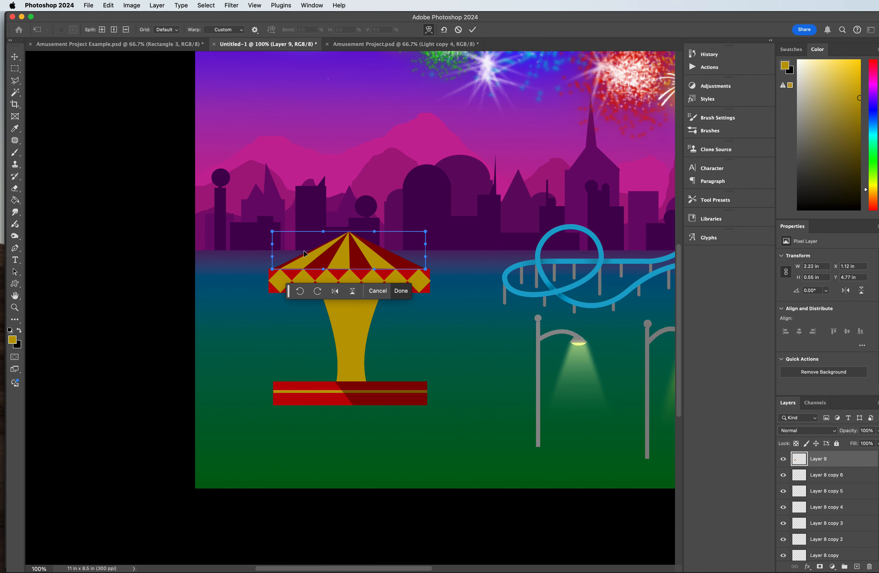
drag(305, 254, 315, 252)
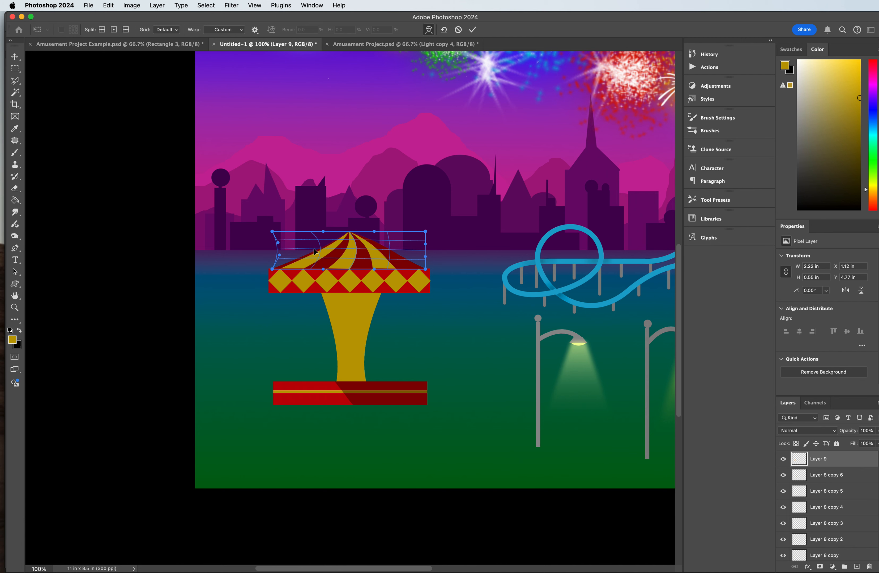
drag(388, 252, 344, 258)
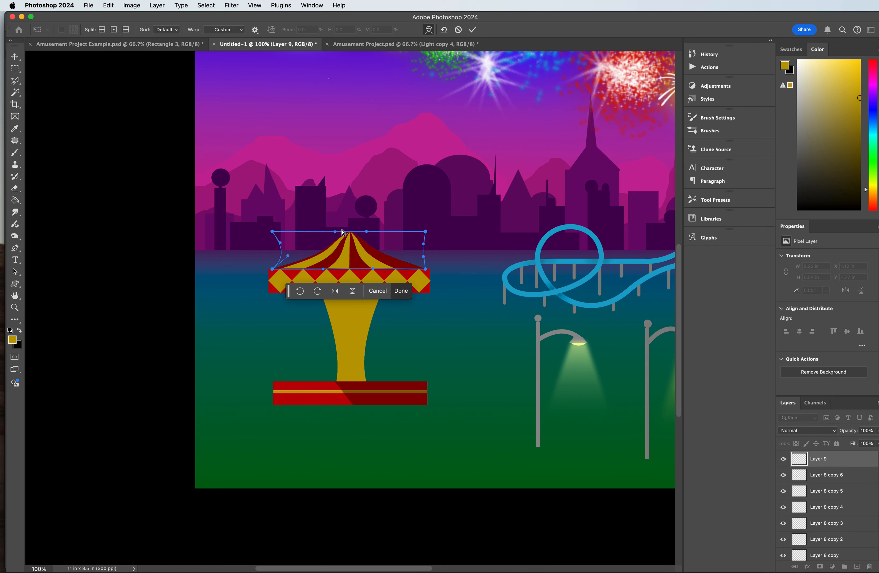
Step: Move the warp frame's two upper corners inward toward the roof's peak
key(super+equal)
key(super+equal)
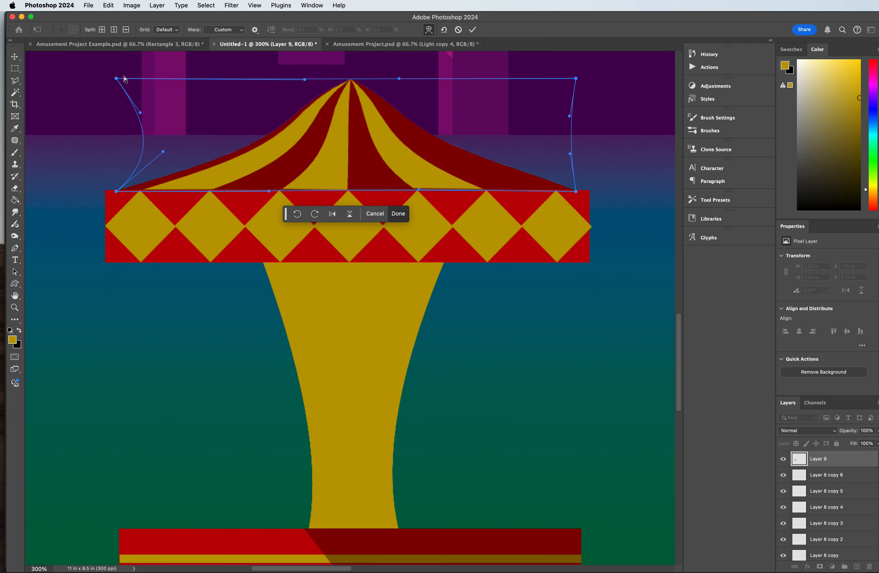
drag(117, 82, 178, 80)
drag(575, 79, 499, 80)
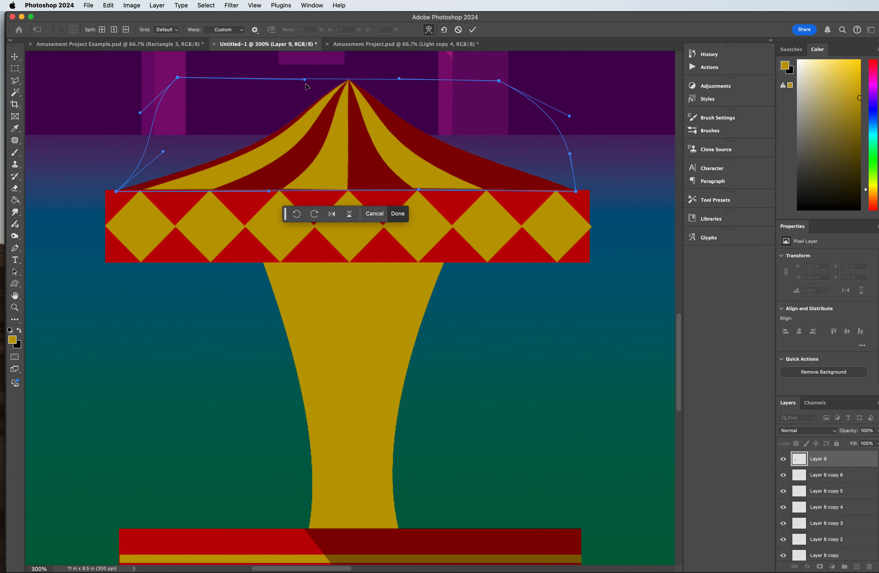
Step: Bend the warp's side handles inward to give the roof matching concave slopes, and apply the warp
drag(140, 114, 268, 107)
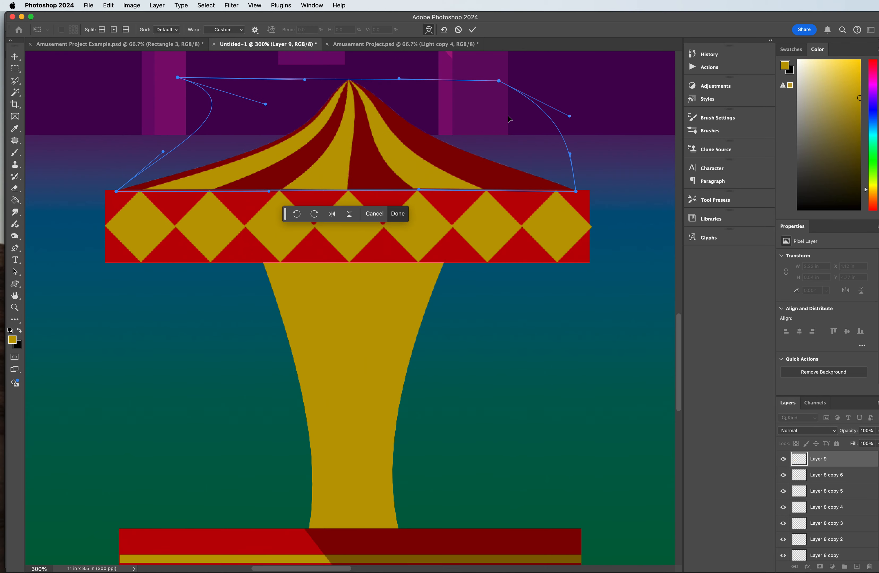
drag(570, 116, 476, 115)
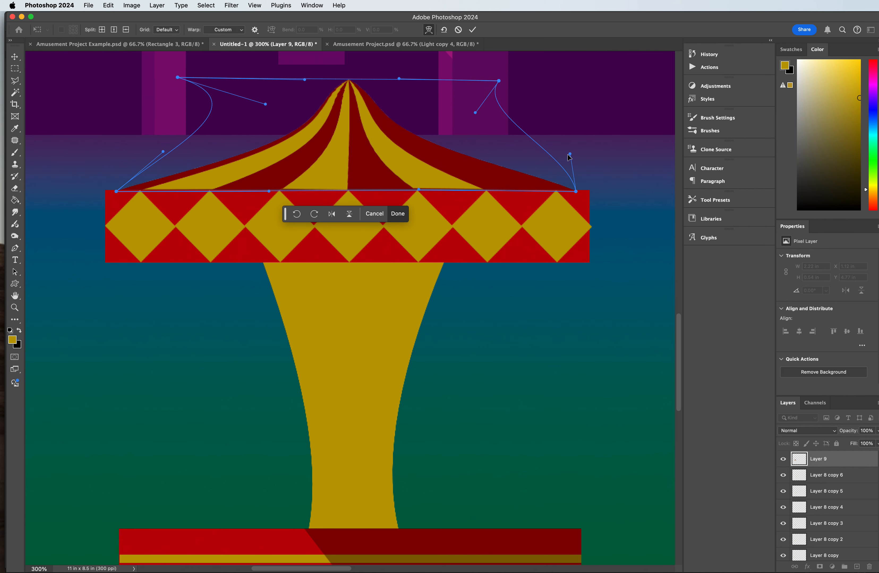
drag(569, 154, 526, 160)
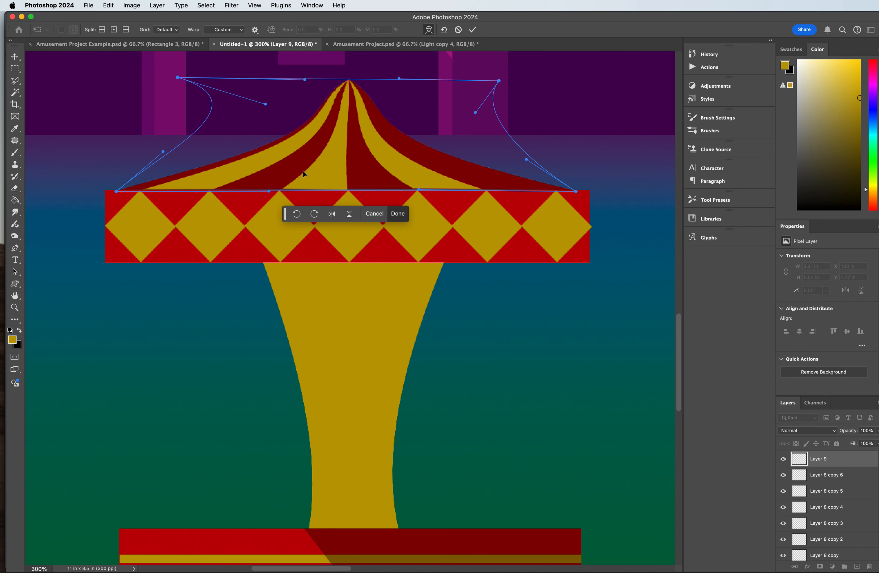
drag(163, 156, 165, 155)
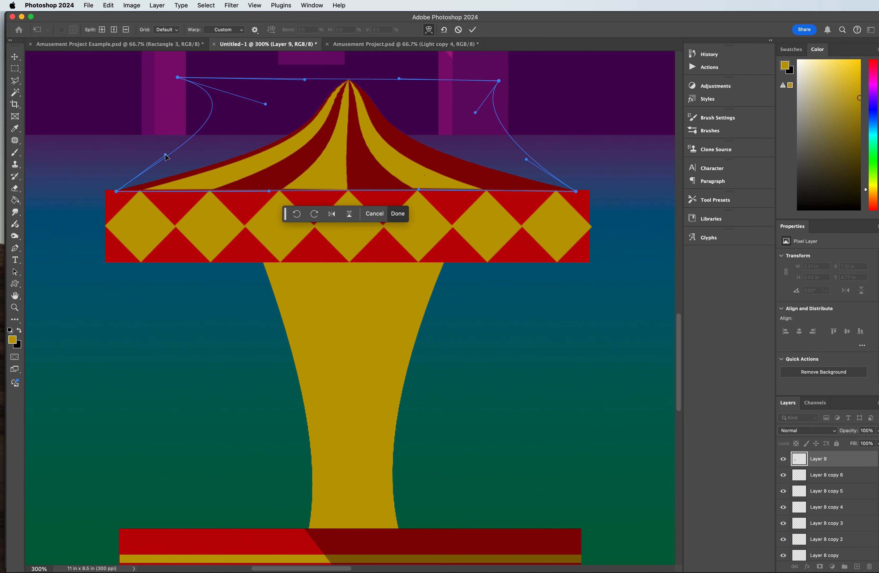
key(Return)
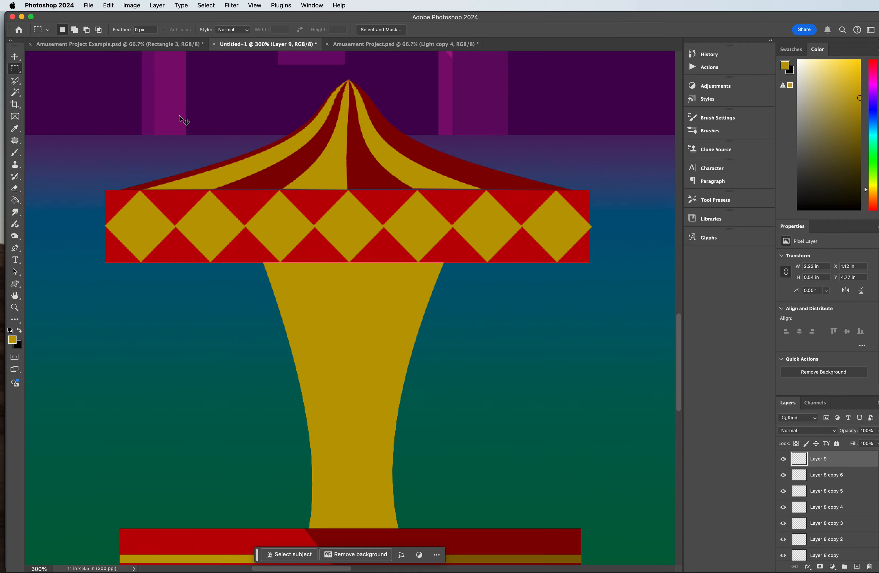
Step: Add a new layer and make a thin rectangular selection about 0.03 by 1.29 in from the diamond bar to the base, left of the column
key(super+0)
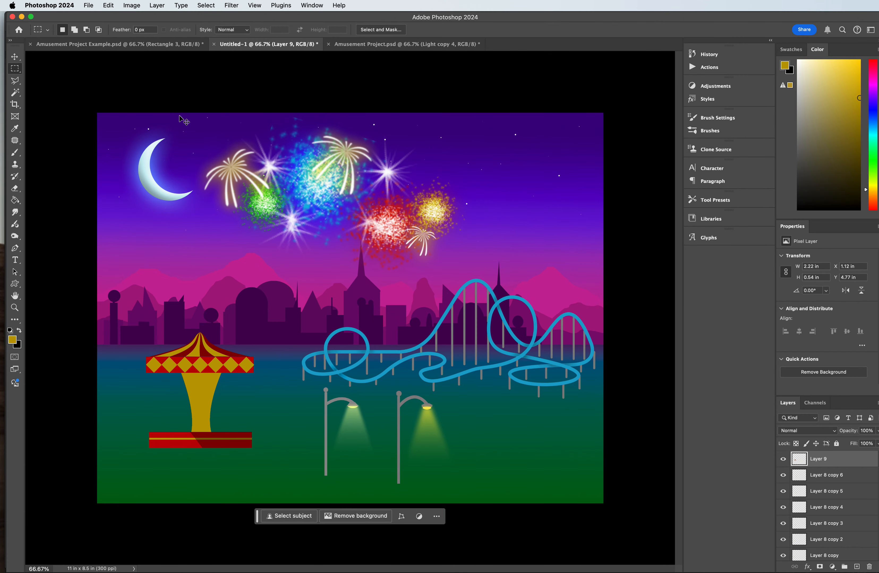
key(super+equal)
key(super+equal)
scroll(235, 241, down, 5)
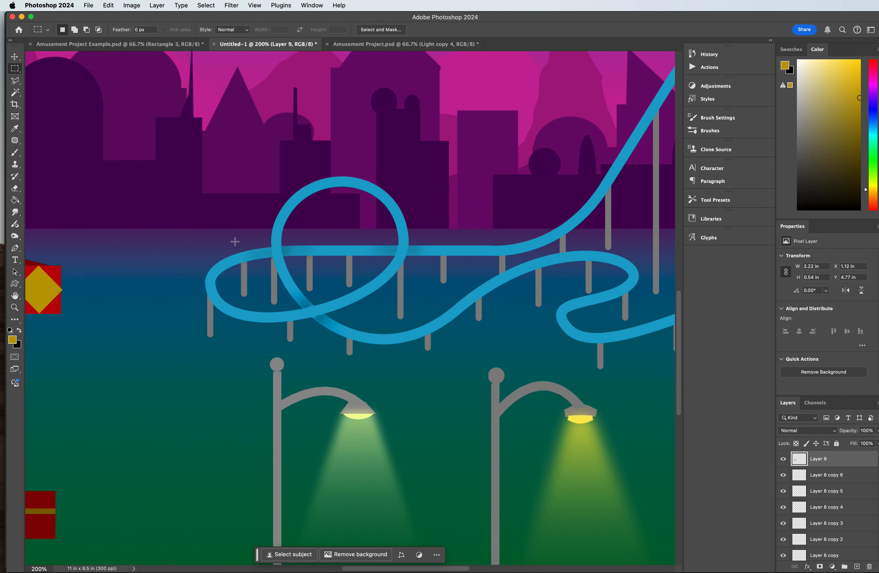
drag(385, 569, 303, 568)
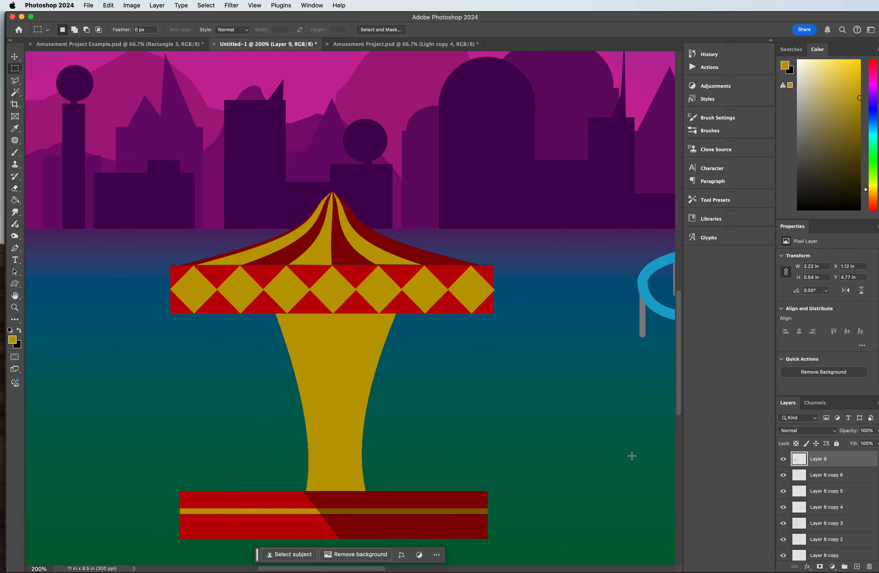
click(857, 566)
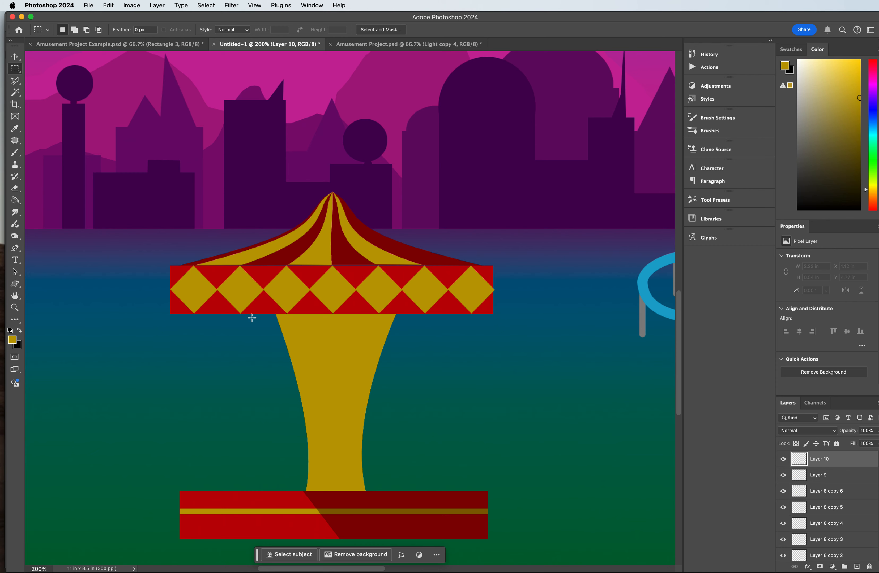
drag(253, 314, 257, 491)
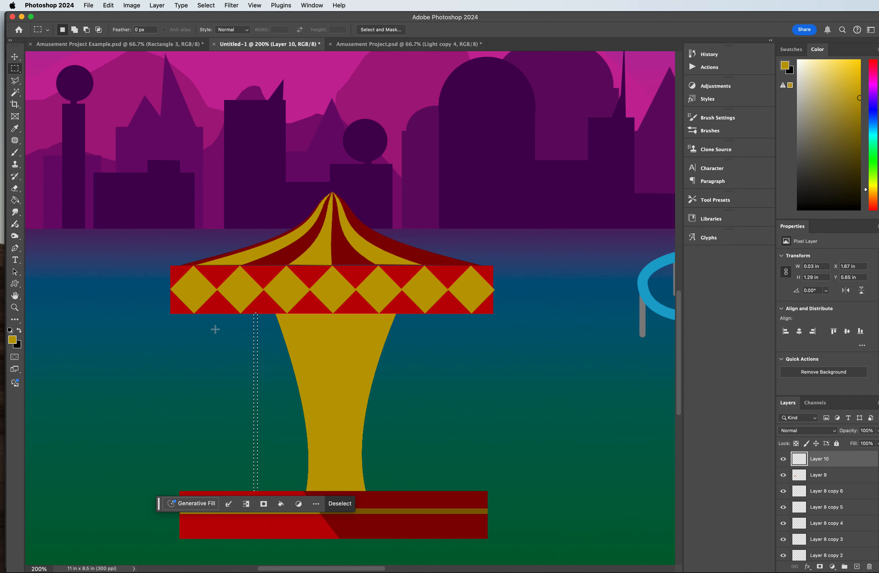
Step: Set the foreground color to gray 868686, fill the pole selection with it, and deselect
key(shift)
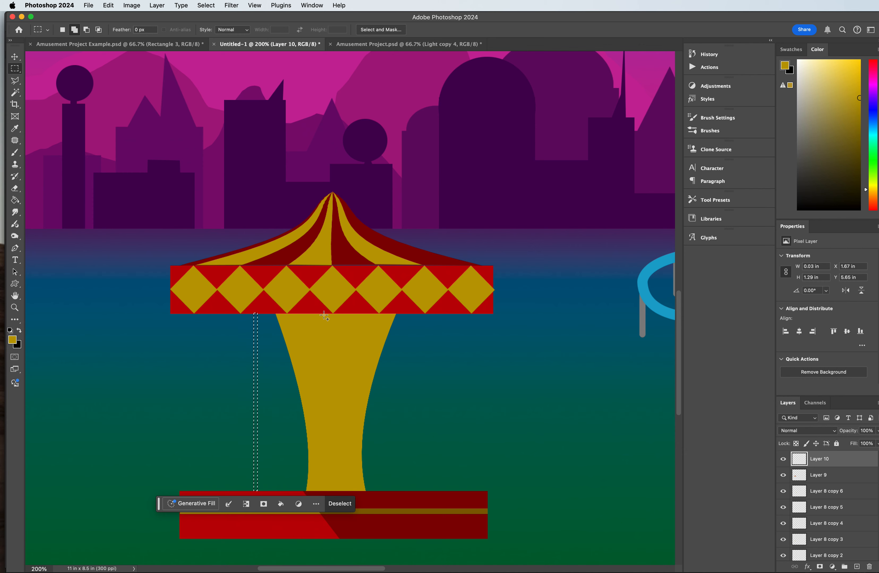
click(12, 340)
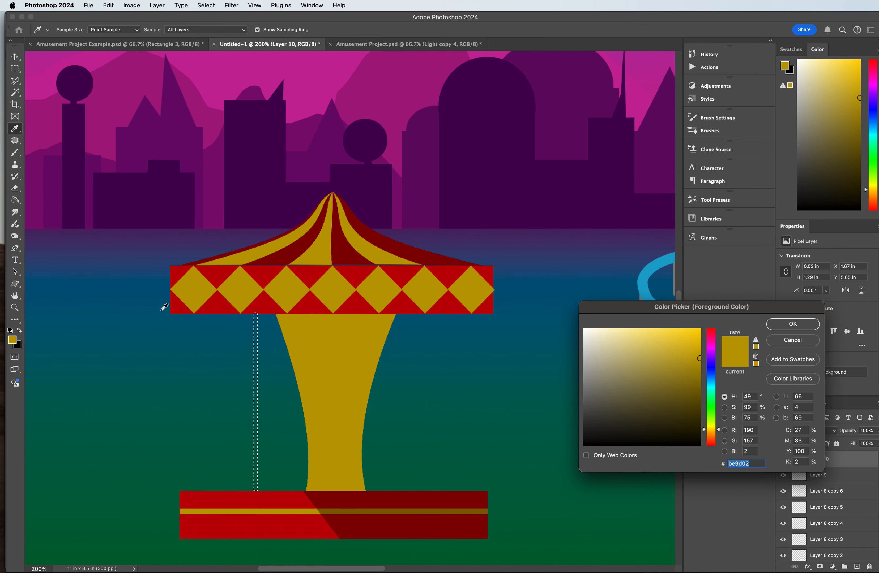
click(787, 323)
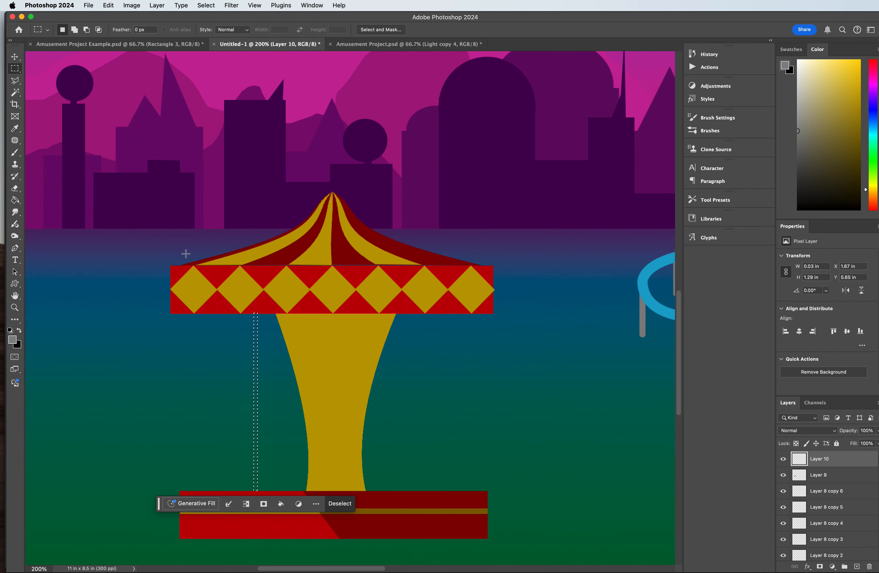
click(15, 199)
click(257, 399)
key(super+d)
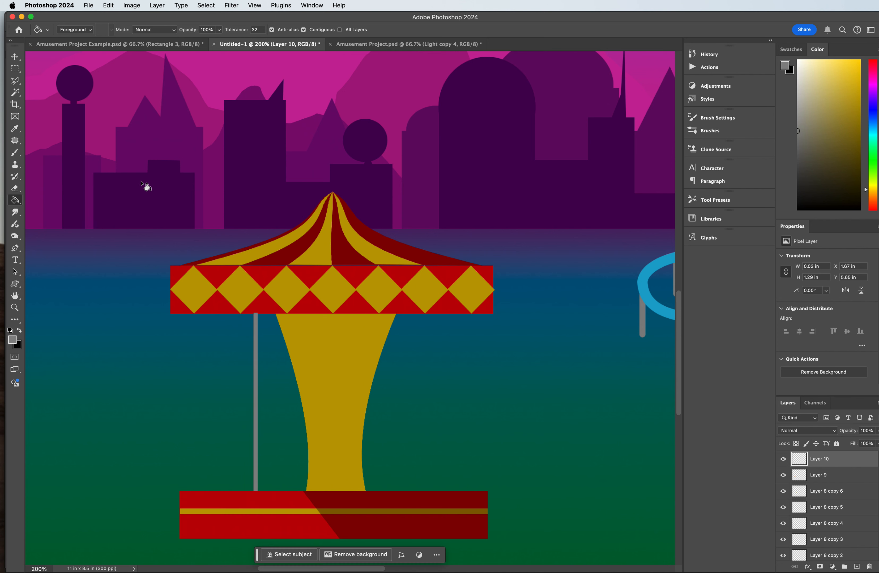
Step: Duplicate and arrange the gray pole into four evenly spaced poles across the carousel, plus one extra between the two rightmost
click(15, 57)
drag(255, 380, 210, 377)
key(super+z)
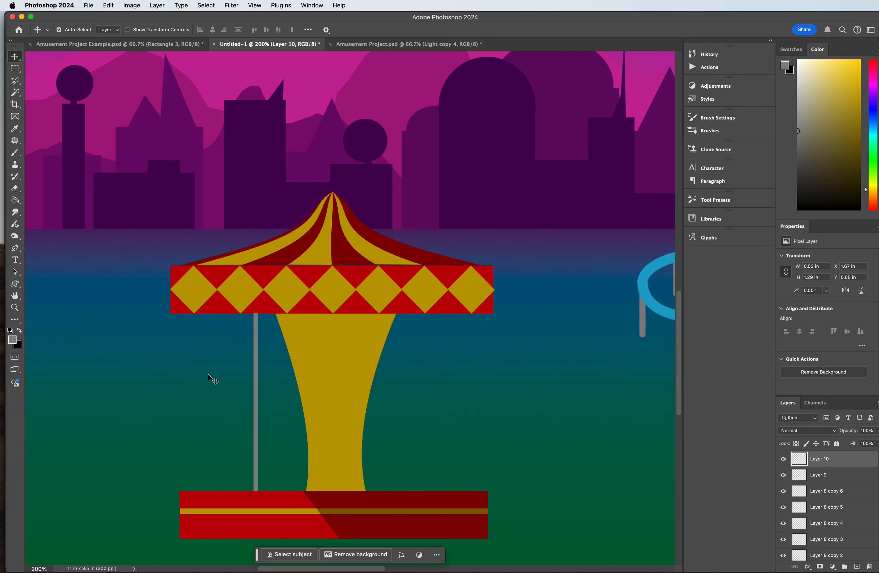
drag(255, 401, 200, 398)
click(254, 401)
drag(254, 401, 361, 395)
drag(255, 393, 418, 376)
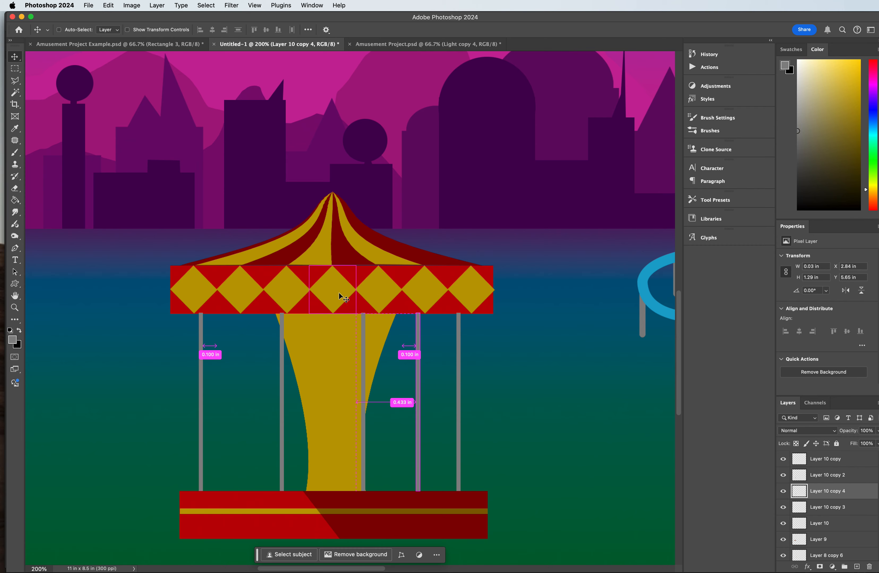
Step: Darken the extra pole right of the column to a Lightness of -51 with Hue/Saturation
key(super+u)
drag(585, 203, 577, 201)
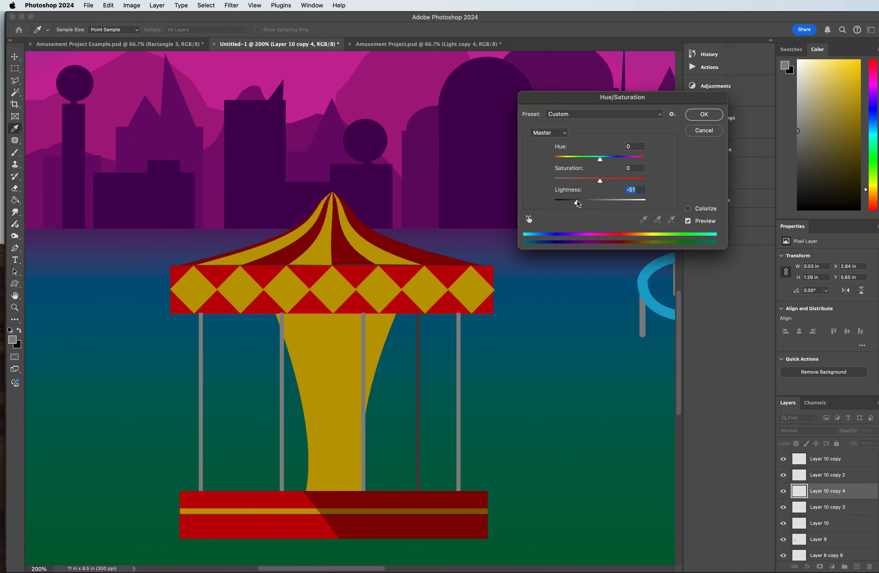
click(704, 115)
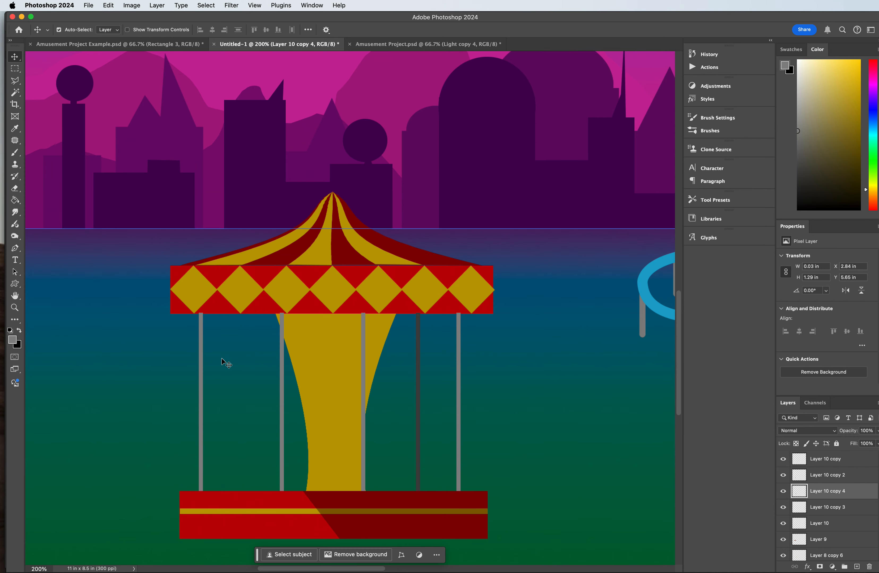
Step: Duplicate the leftmost pole into the gap beside it at X 1.64 in and darken the copy to a Lightness of -43
click(200, 378)
drag(201, 378, 250, 378)
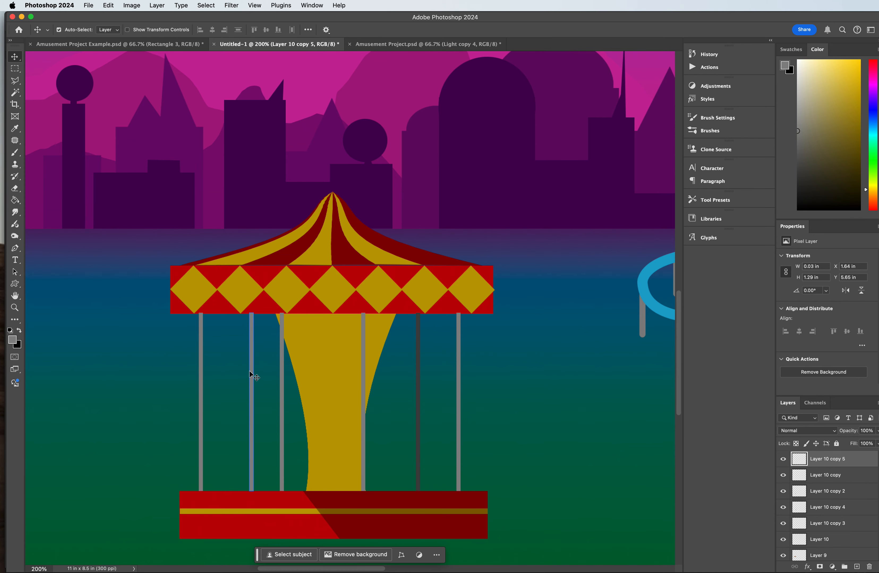
key(super+u)
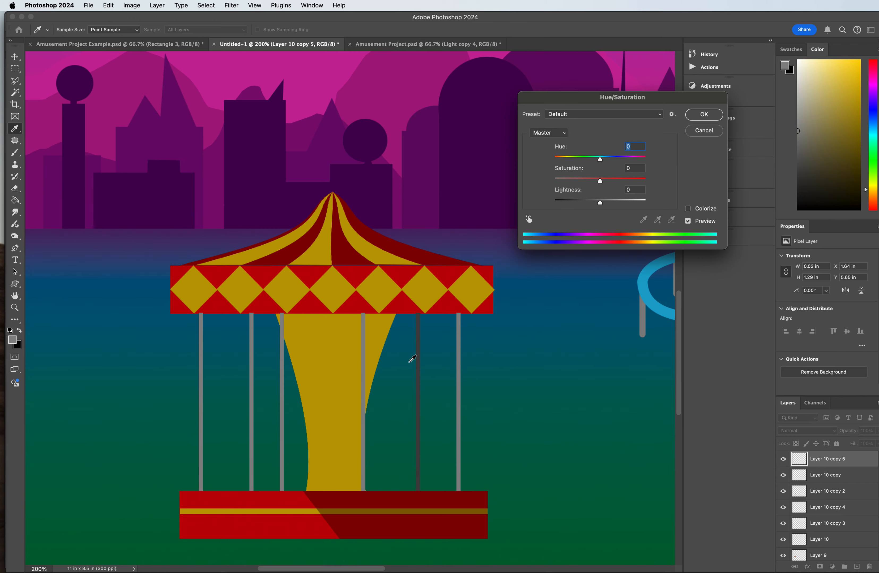
click(582, 202)
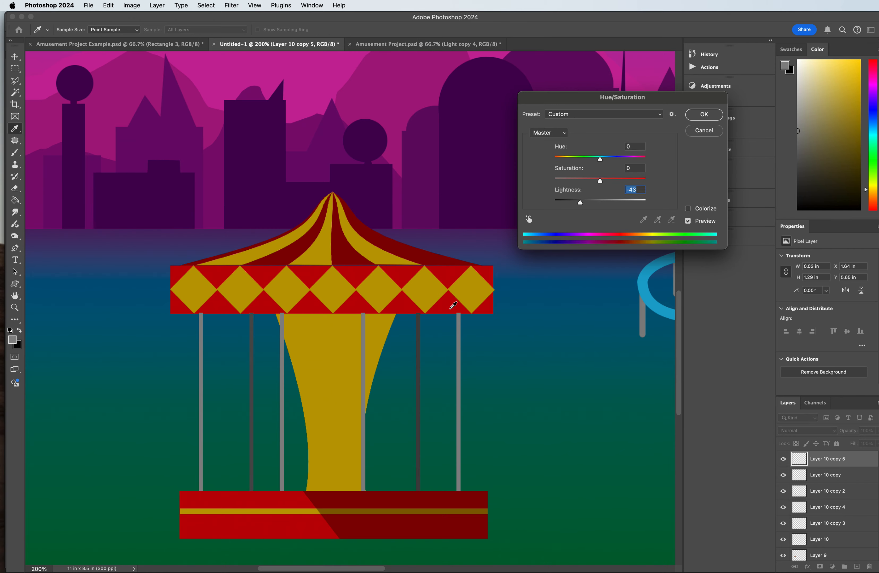
click(695, 122)
Step: Shift the light gray pole over the column's right side slightly right, to X 2.52 in
key(v)
click(362, 406)
drag(363, 406, 373, 406)
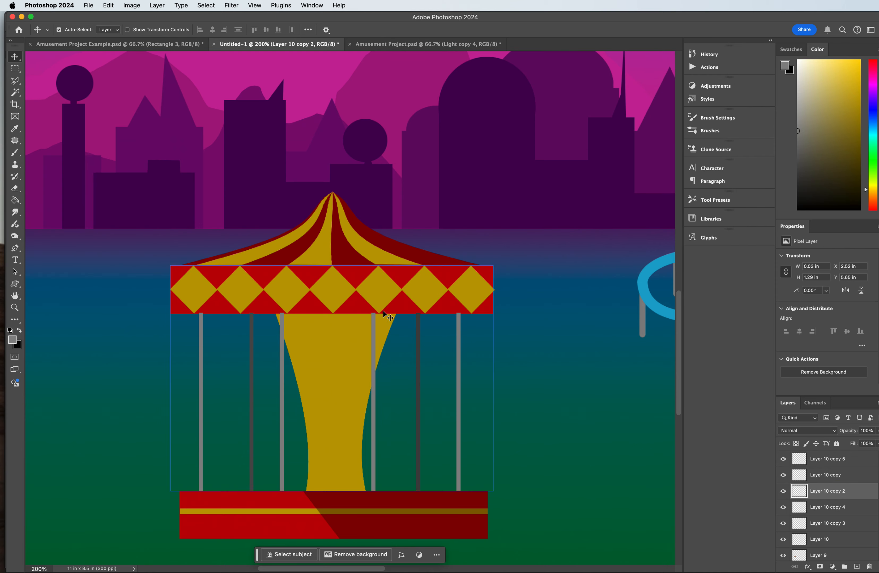
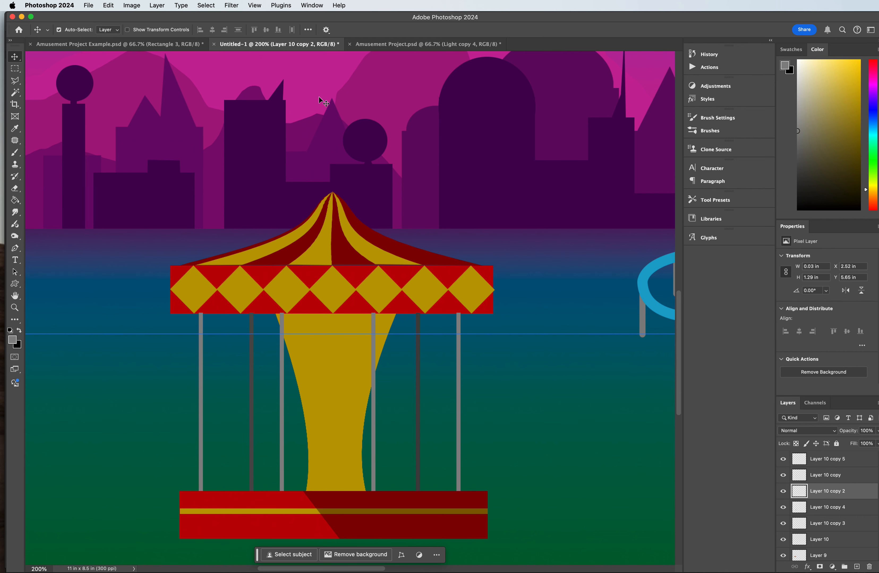
Step: Nudge the striped carousel roof down slightly and send its layer back to just above Shape 1
click(340, 250)
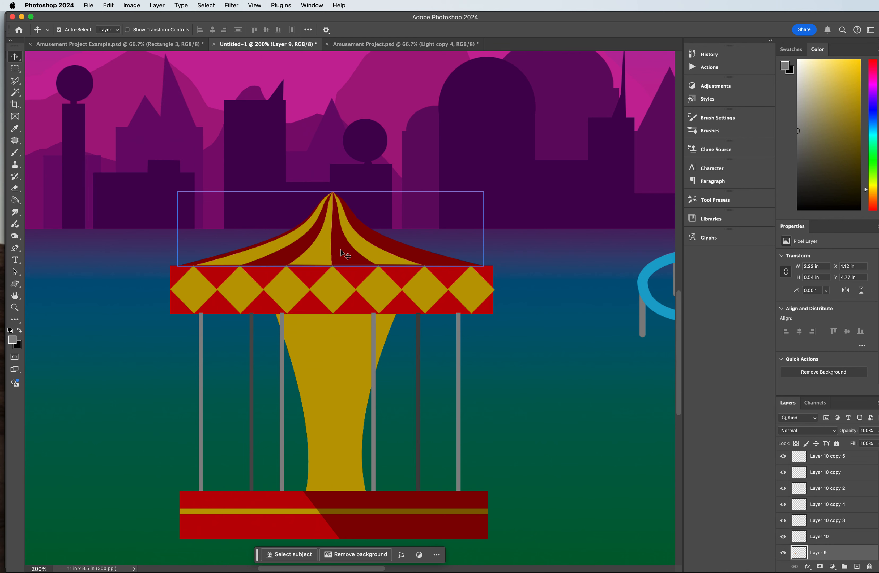
key(Down)
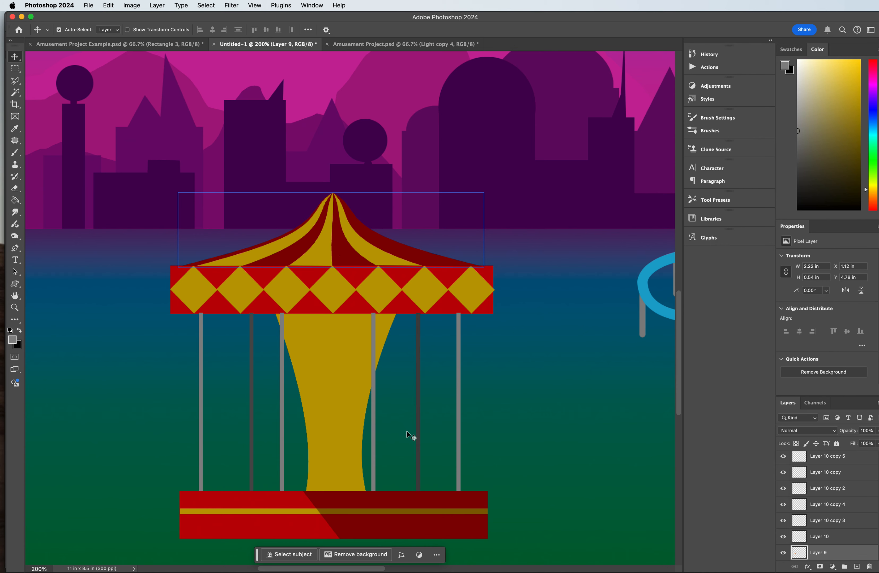
key(super+[)
key(super+[)
key(super+[)
key(super+[)
key(super+[)
key(super+[)
key(super+[)
key(super+[)
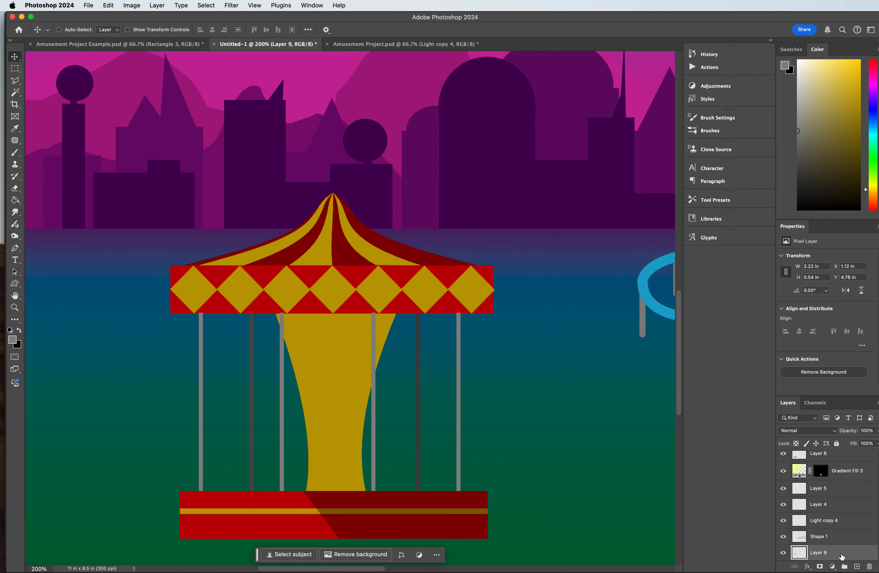
key(super+[)
key(super+[)
key(super+])
key(super+])
key(super+])
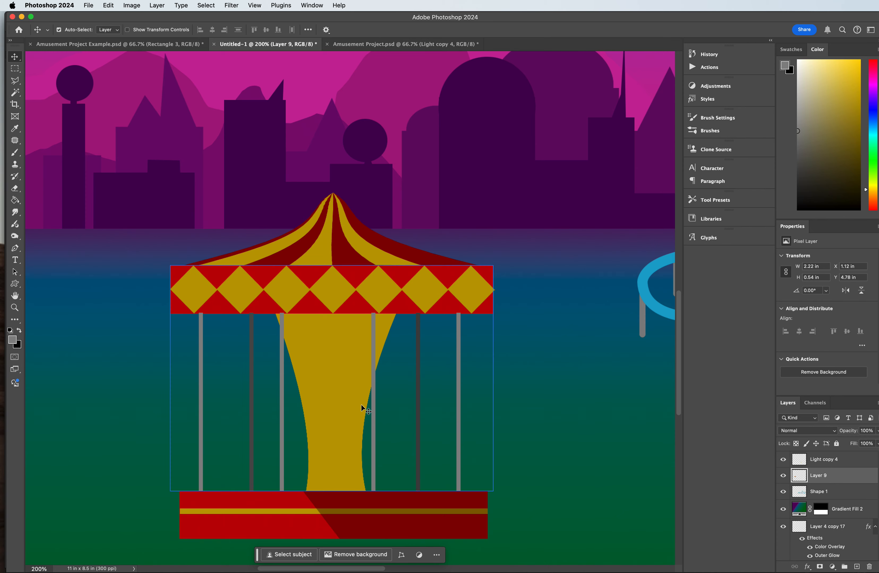
Step: Draw a Wild Animals rhino custom shape about 0.85 by 0.45 in and place it on the carousel platform beneath the leftmost pole
click(378, 407)
click(374, 407)
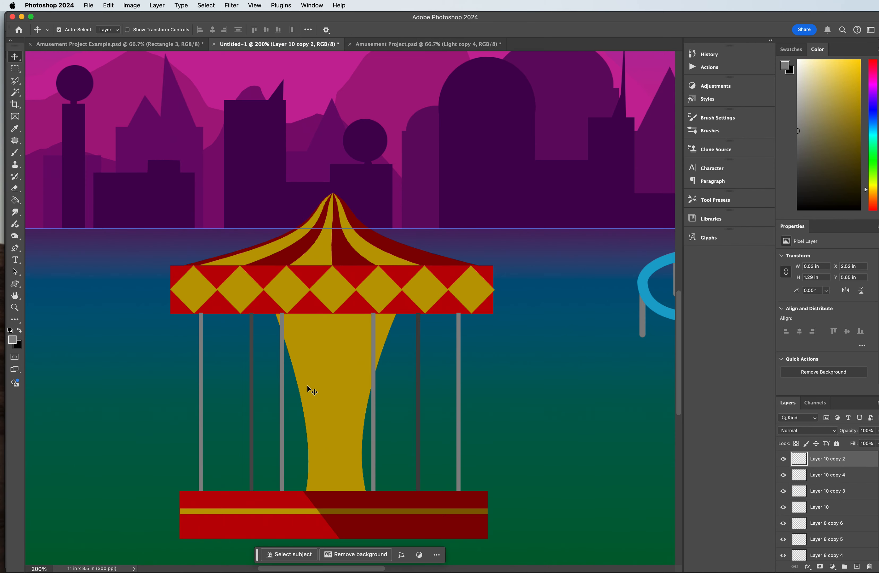
click(15, 200)
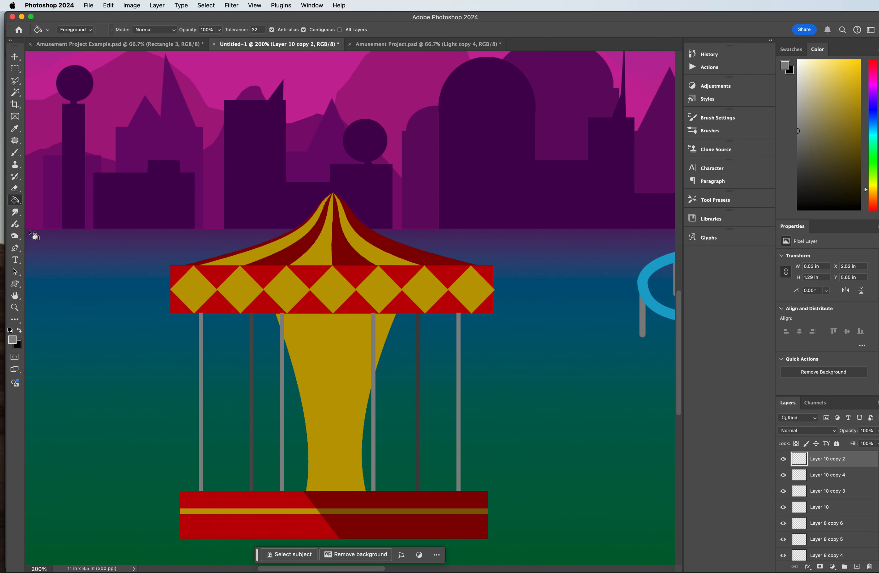
drag(18, 284, 58, 326)
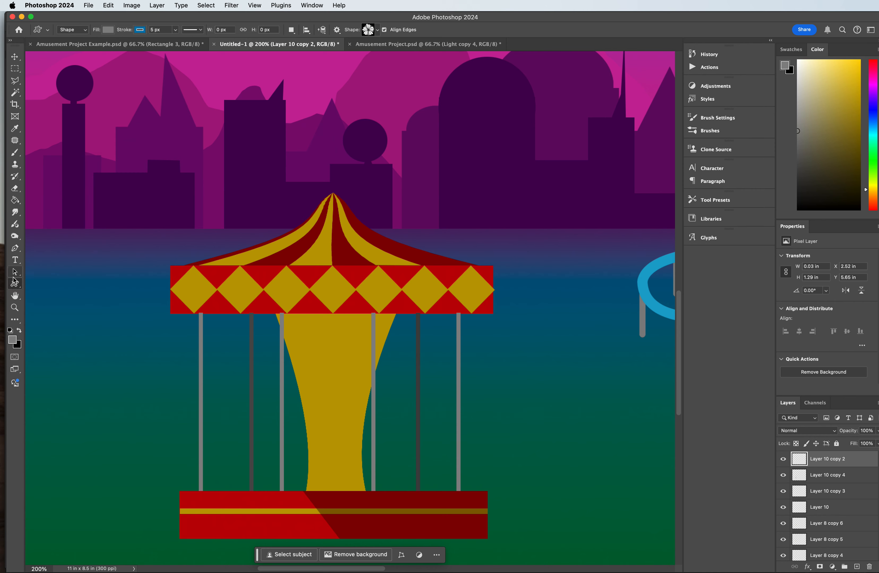
click(378, 31)
click(360, 77)
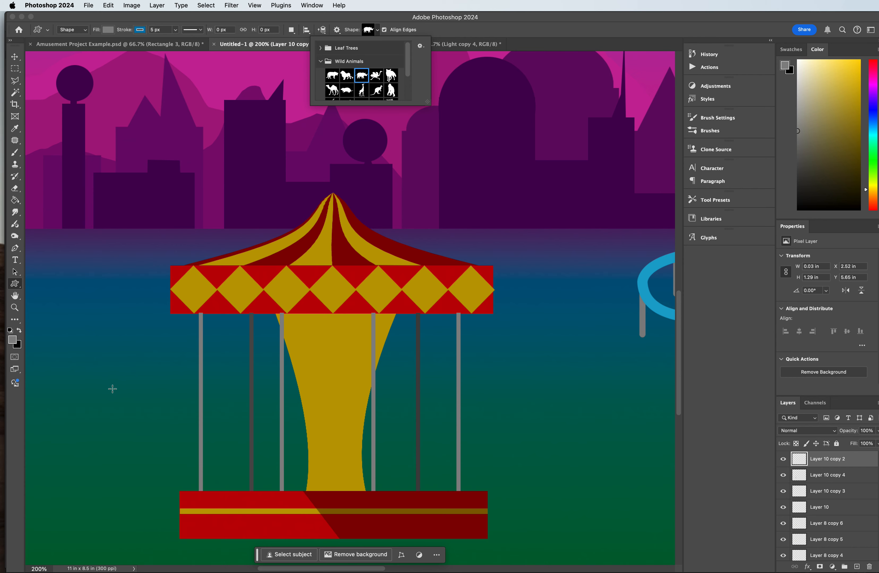
drag(113, 389, 231, 454)
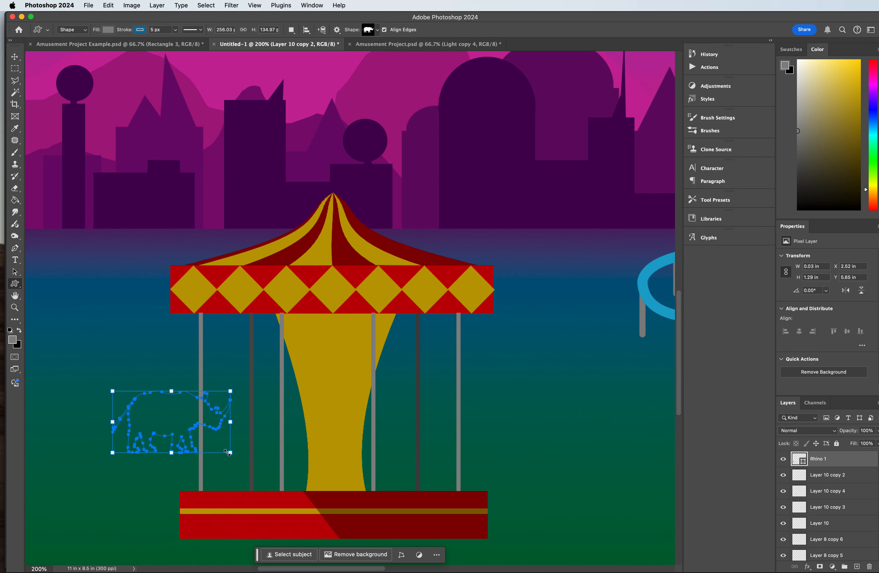
click(15, 57)
drag(142, 419, 184, 455)
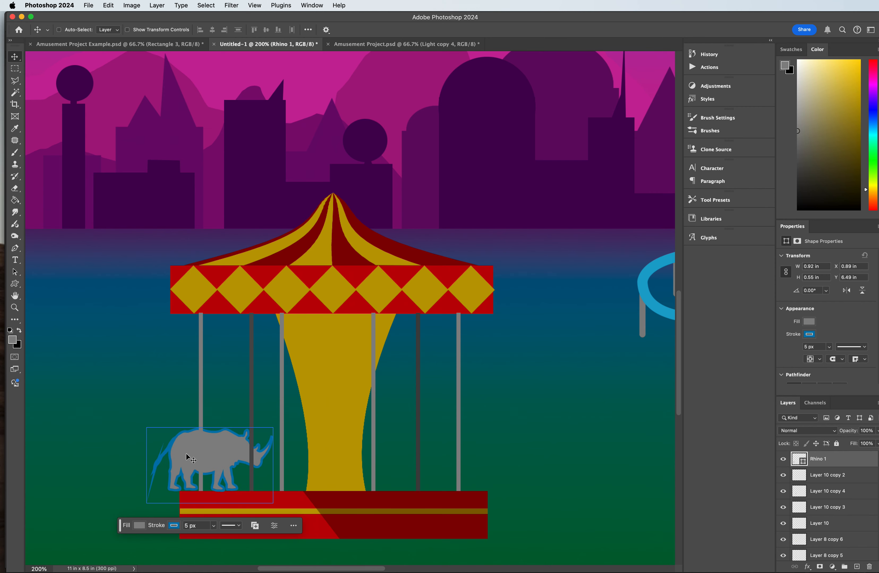
Step: Try to narrow the outlined rhino to about 78% width and shift it towards the leftmost pole
key(super+t)
drag(277, 465, 249, 465)
drag(185, 456, 191, 455)
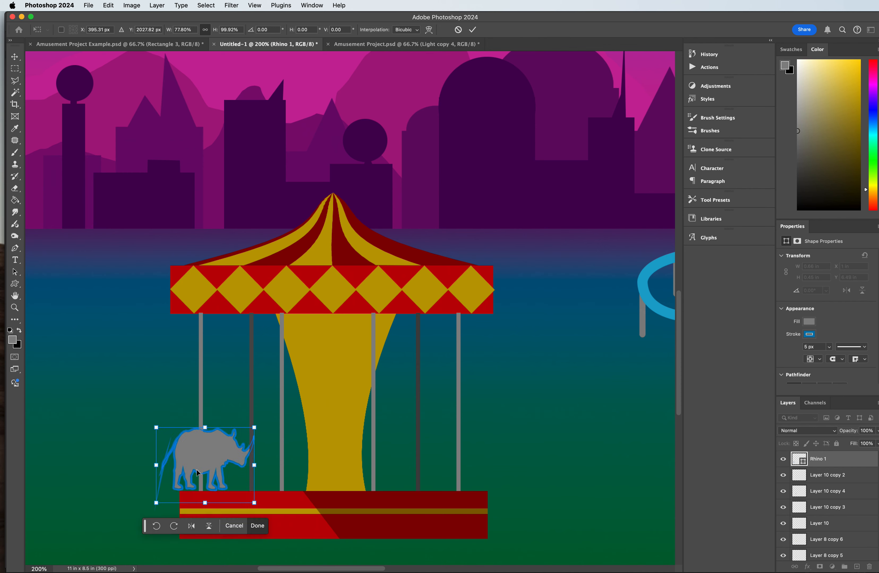
key(Return)
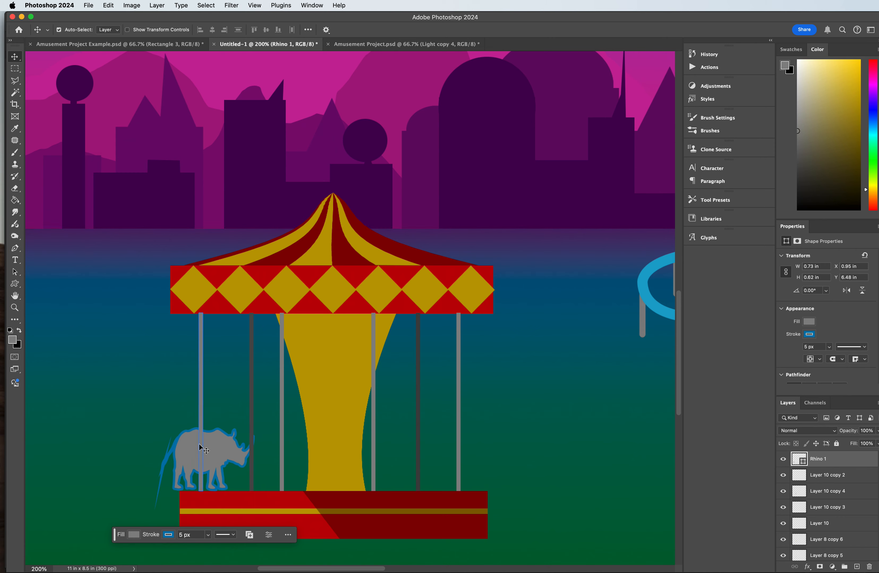
key(super+z)
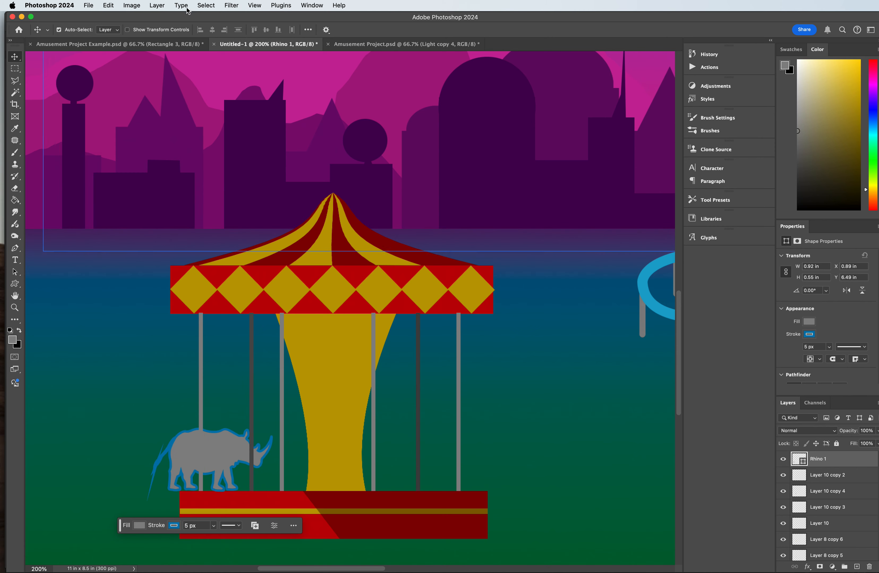
Step: Remove the stroke from the rhino shape
key(u)
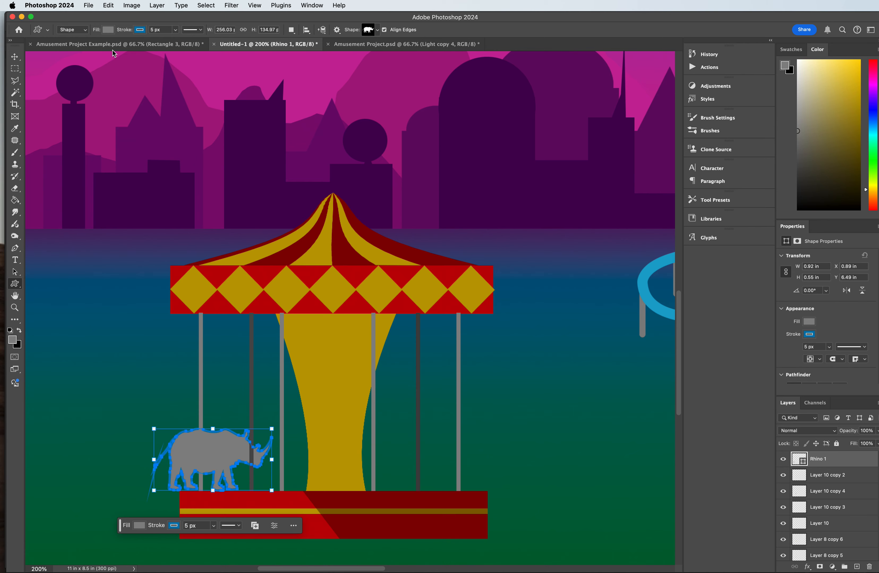
click(140, 29)
click(87, 48)
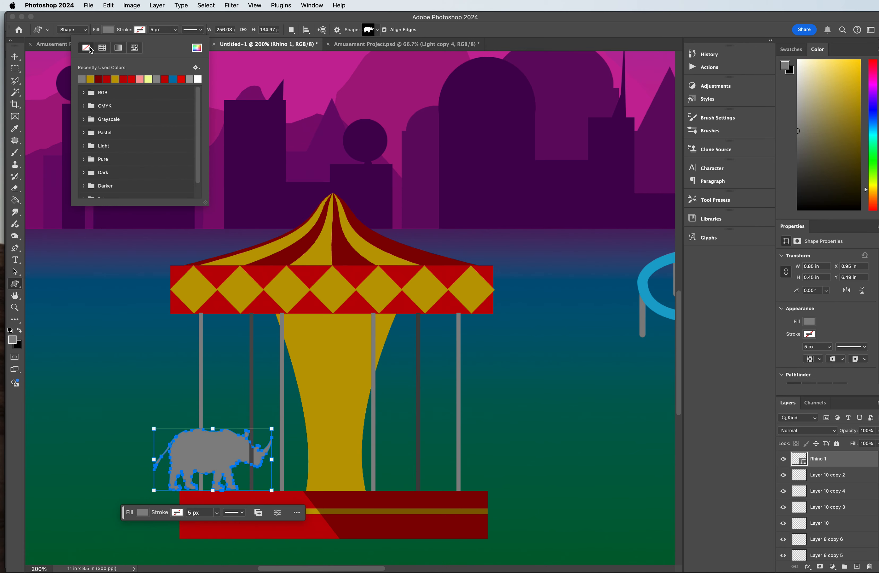
click(217, 19)
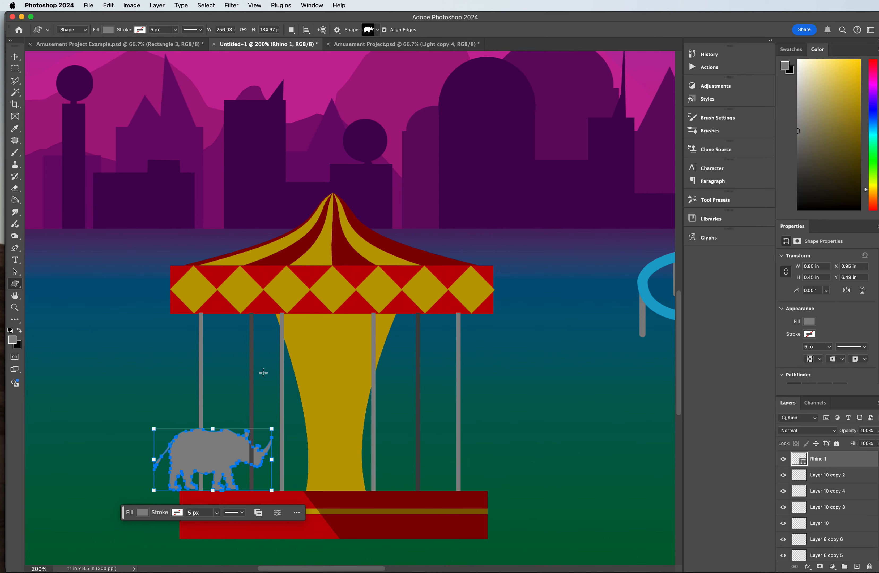
Step: Bring the rhino in front of the pole layers and narrow it to about 81% width around the leftmost pole
key(super+shift+bracketright)
key(super+t)
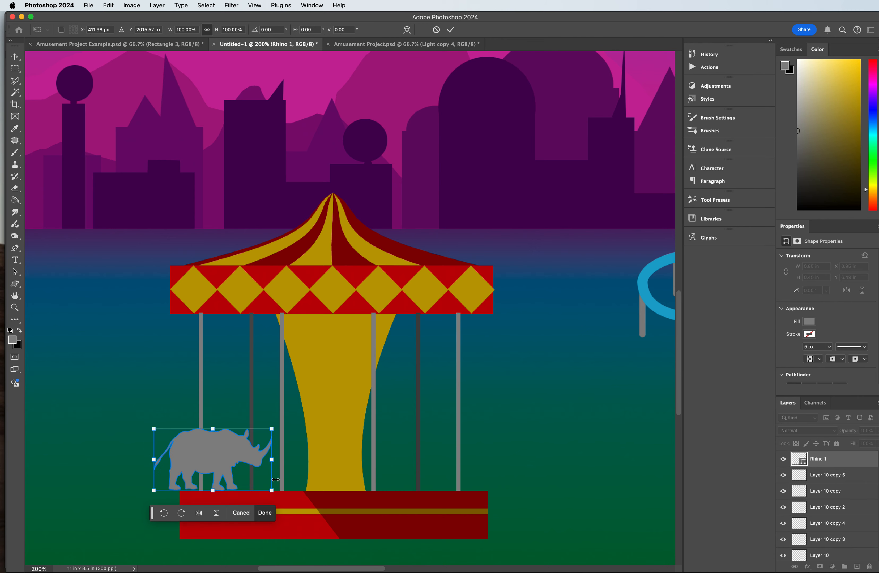
drag(273, 462, 250, 462)
drag(197, 461, 202, 463)
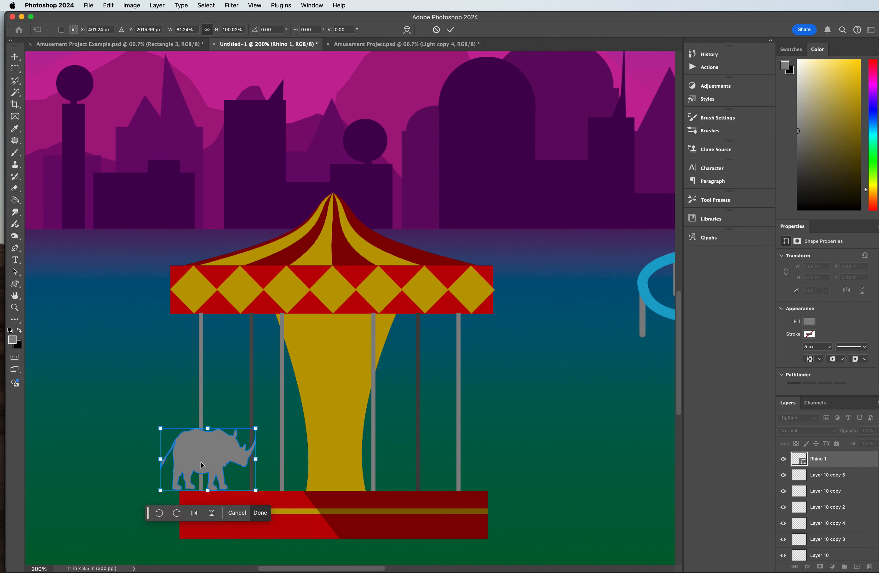
key(Return)
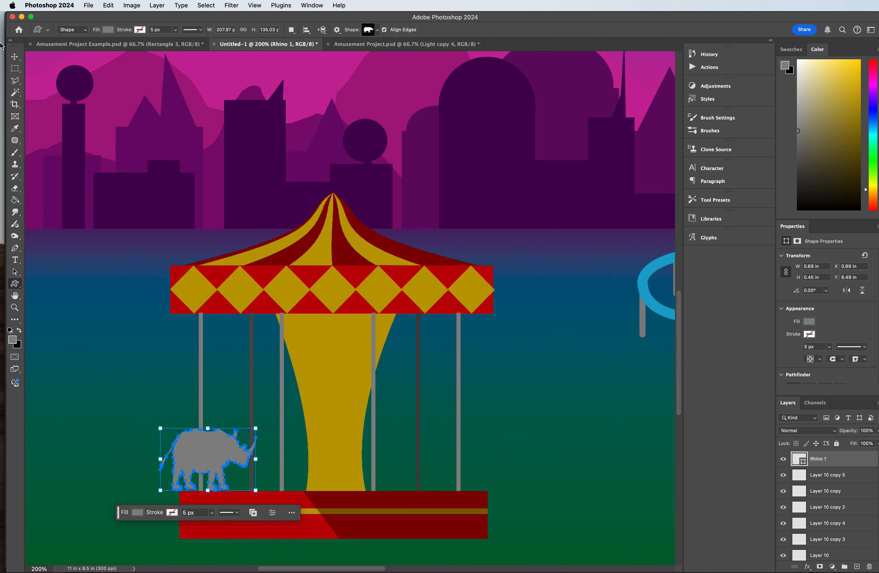
Step: Respace the carousel poles with one front pole at the centre, and delete the surplus pole nearest the right edge
click(14, 52)
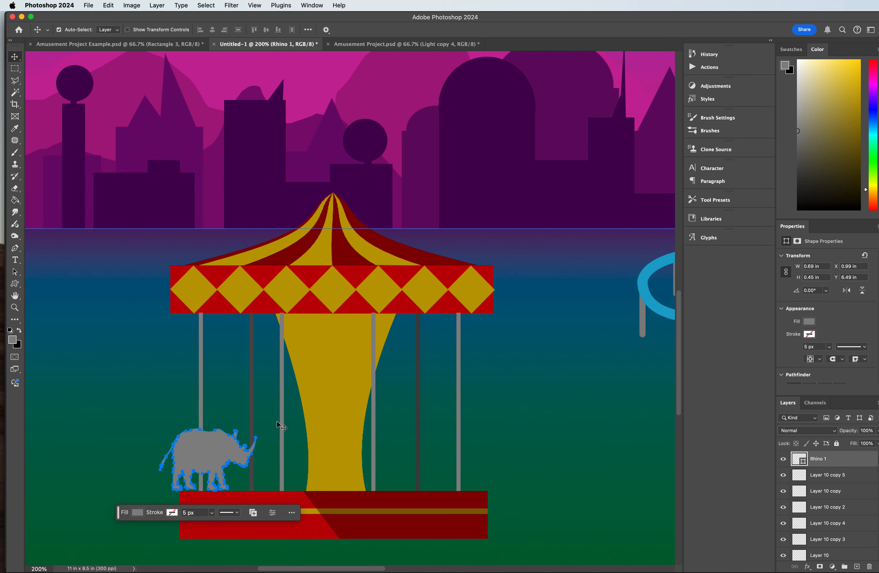
drag(282, 425, 441, 417)
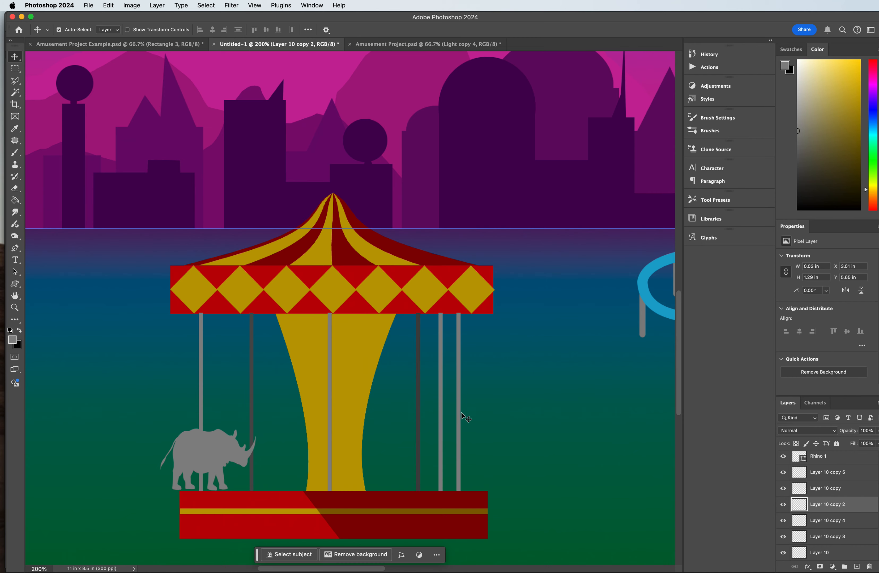
click(460, 415)
key(BackSpace)
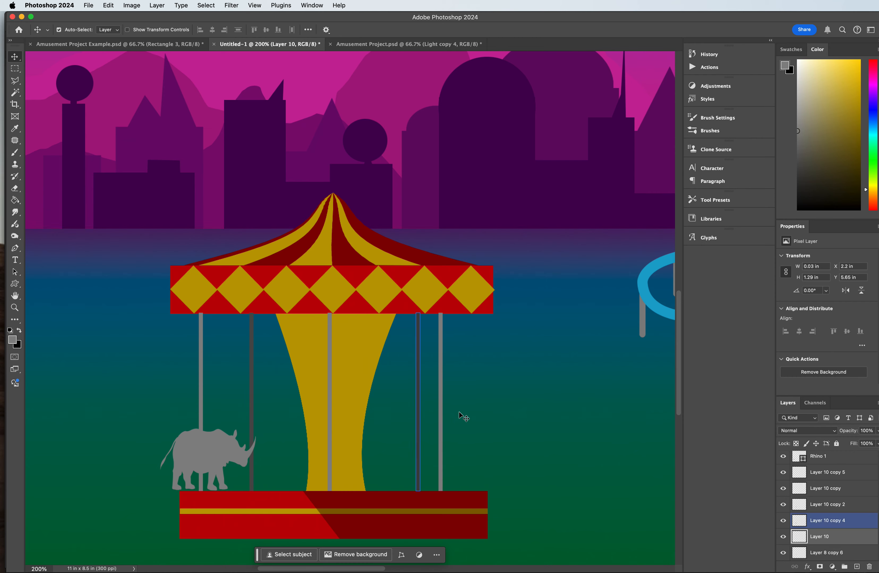
drag(418, 418, 426, 413)
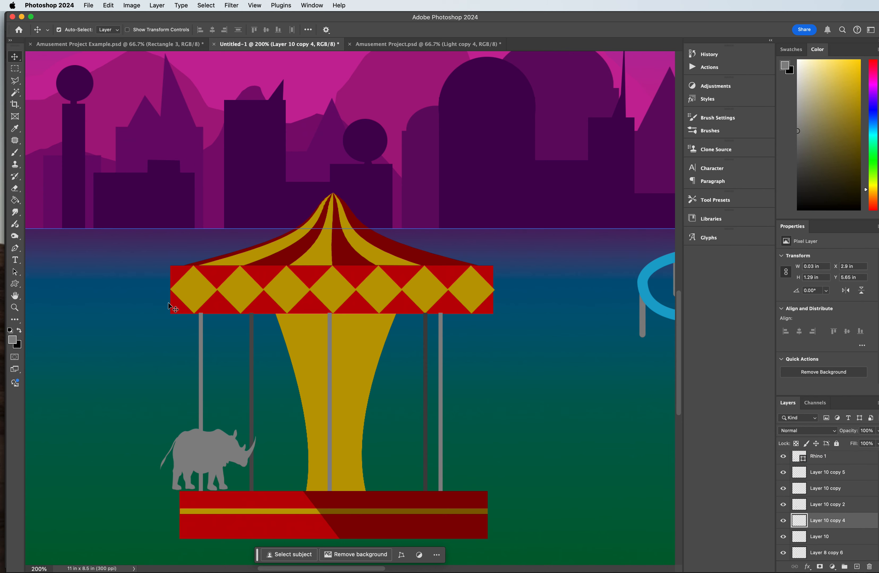
Step: Draw a Wild Animals lion custom shape about 0.78 by 0.55 in and place it on the platform at the centre pole
click(16, 284)
click(377, 31)
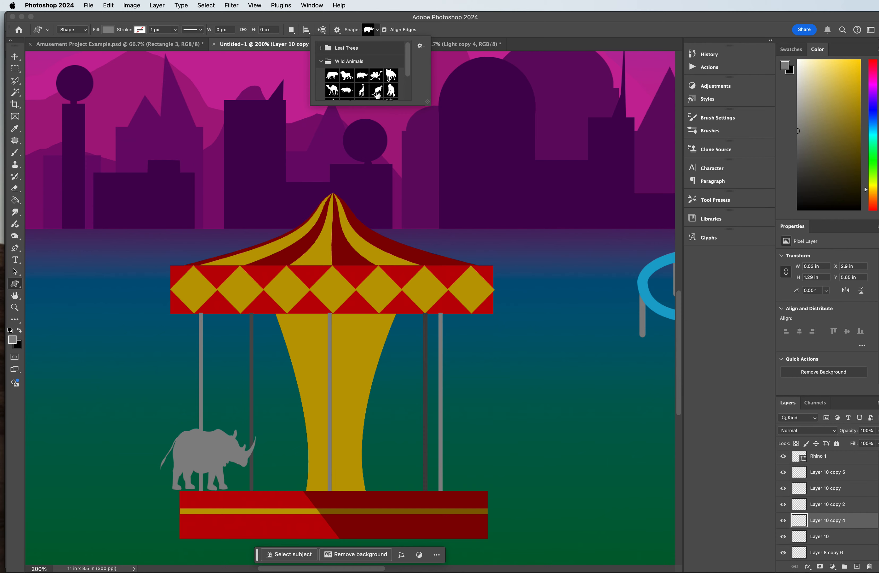
click(345, 78)
drag(328, 268, 232, 338)
click(12, 55)
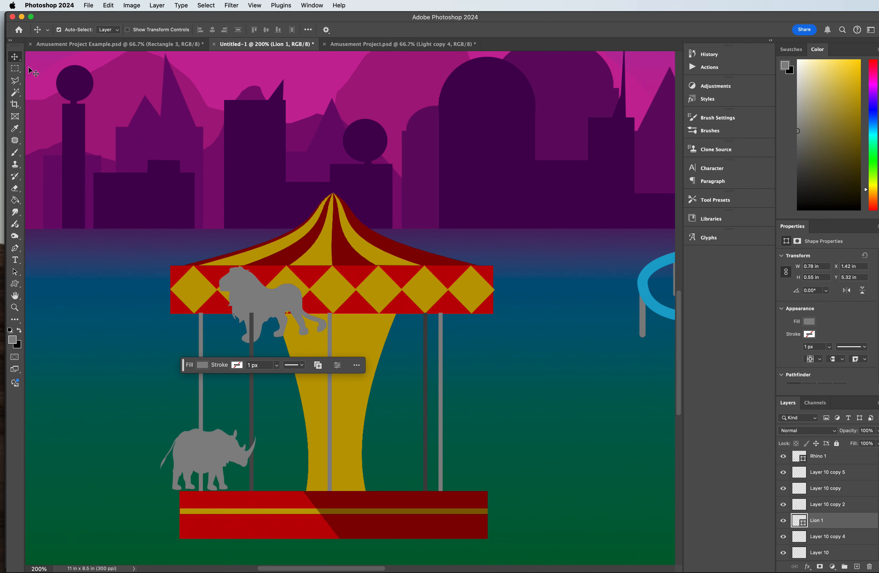
mouse_move(281, 315)
mouse_down()
mouse_move(375, 376)
mouse_move(333, 450)
mouse_move(324, 442)
mouse_up()
Step: Flip the lion horizontally and scale it to about 0.7 by 0.4 in, resting on the platform at the centre pole
key(super+t)
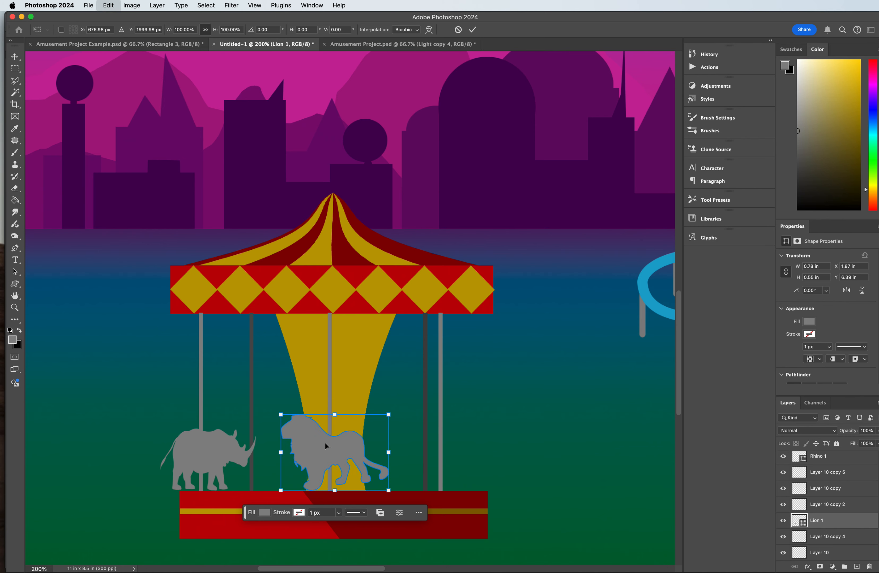
click(321, 514)
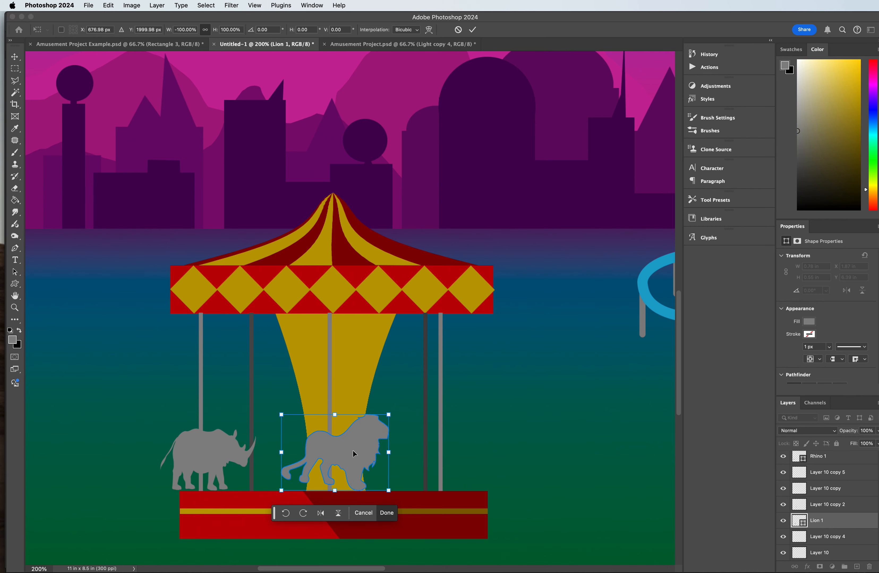
drag(392, 414, 380, 435)
drag(383, 442, 383, 439)
drag(348, 471, 345, 471)
key(Return)
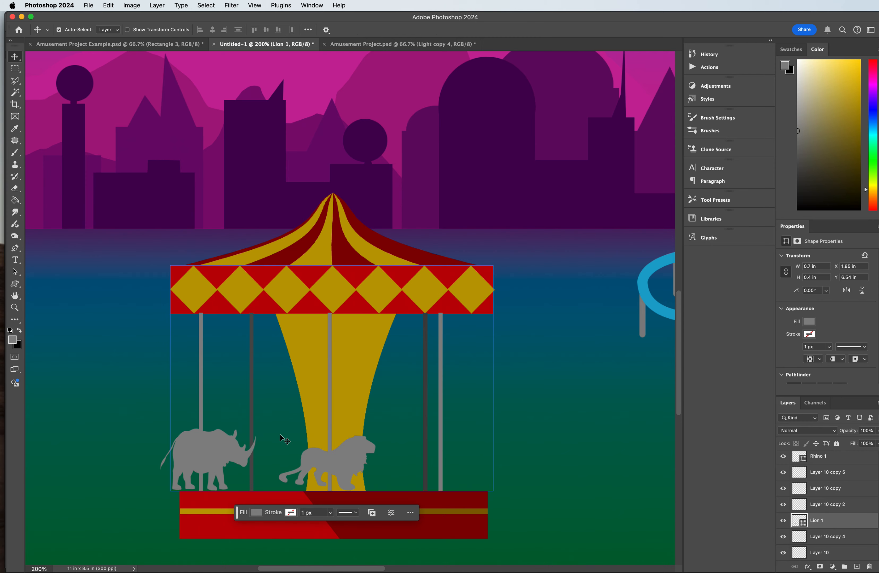
Step: Change the lion's fill to the light brown colour af7e4a
click(255, 513)
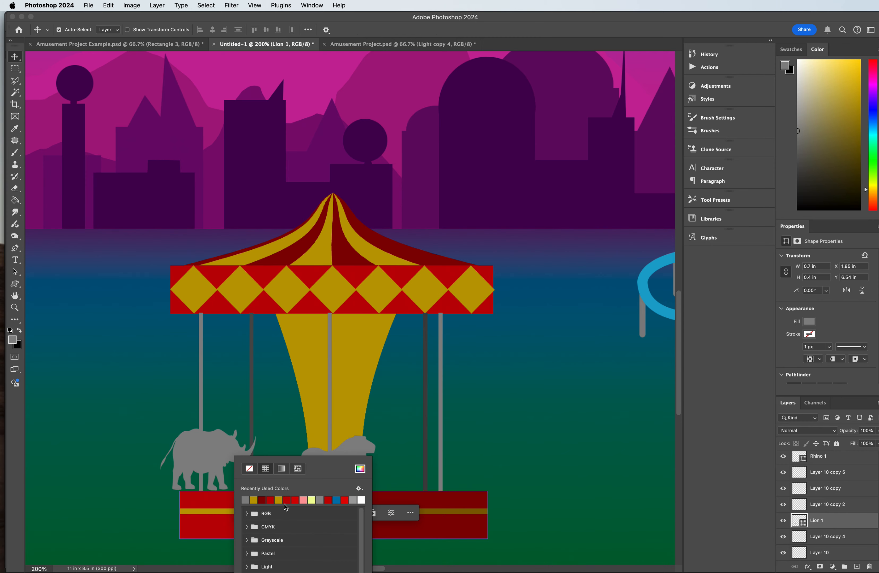
click(360, 474)
drag(708, 416, 710, 435)
drag(659, 379, 651, 365)
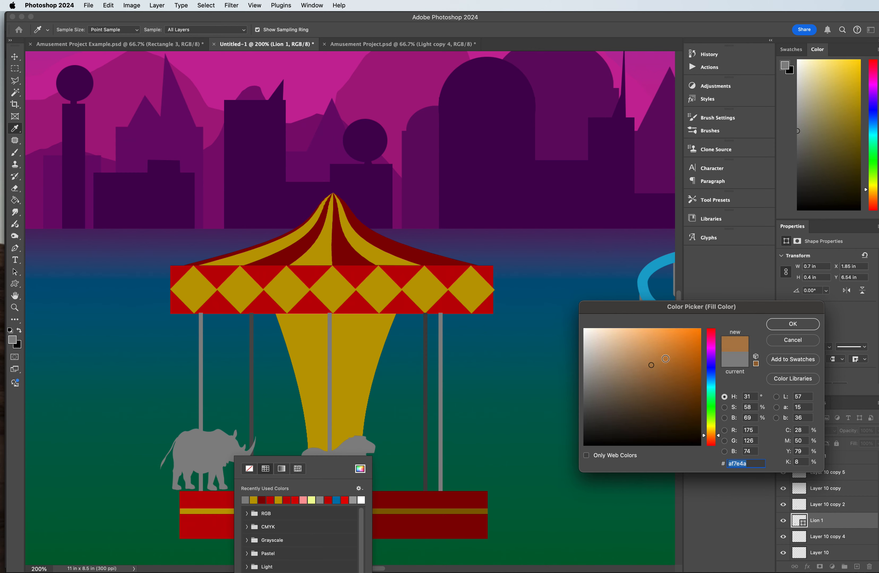
click(809, 328)
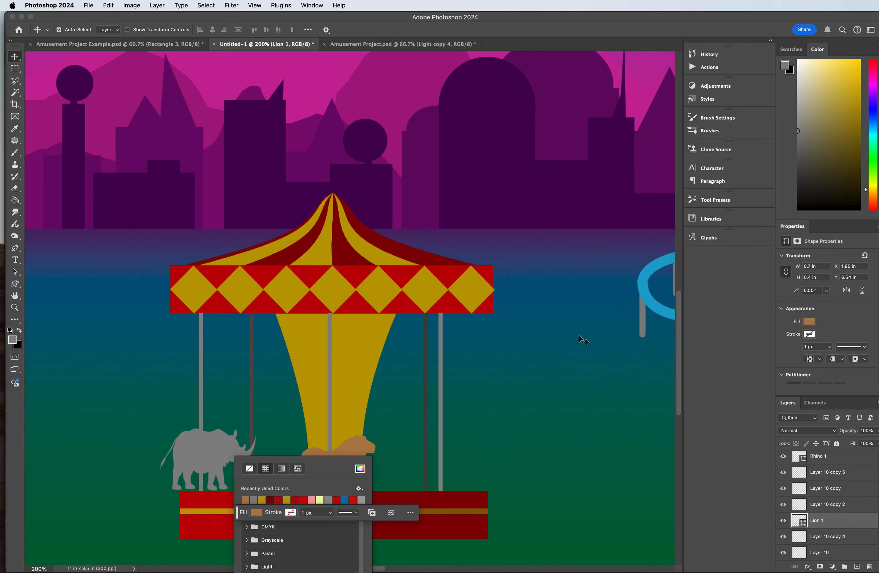
click(15, 69)
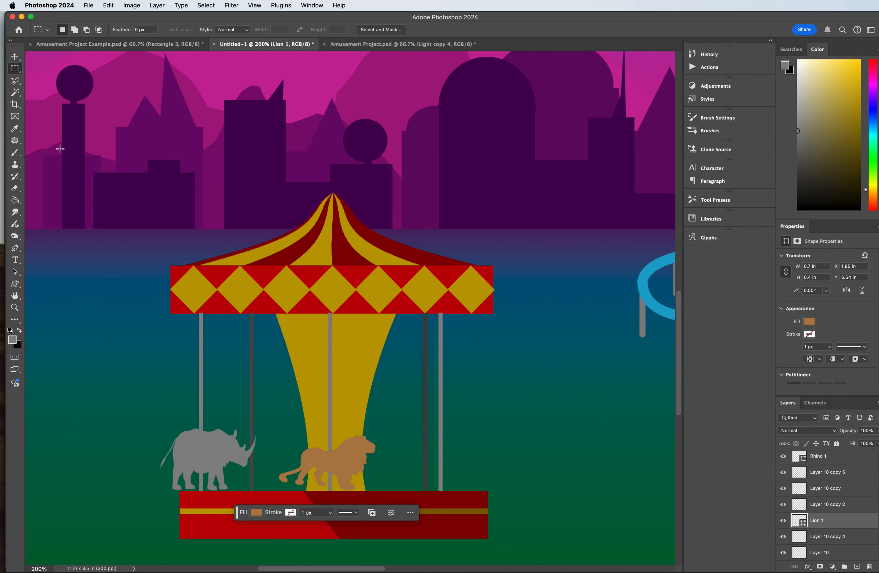
Step: Draw a Wild Animals deer custom shape about 0.7 by 0.55 in near the right end of the carousel canopy
click(15, 284)
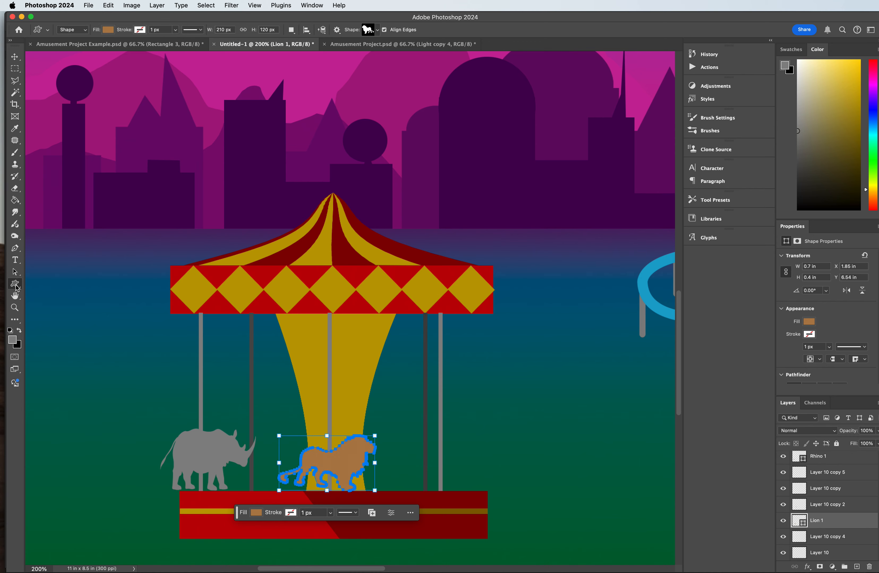
click(15, 57)
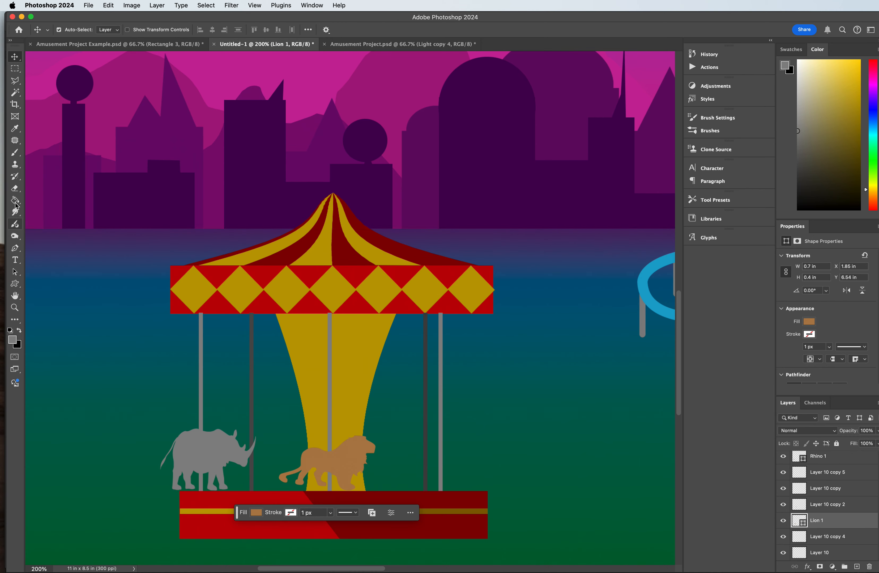
click(14, 284)
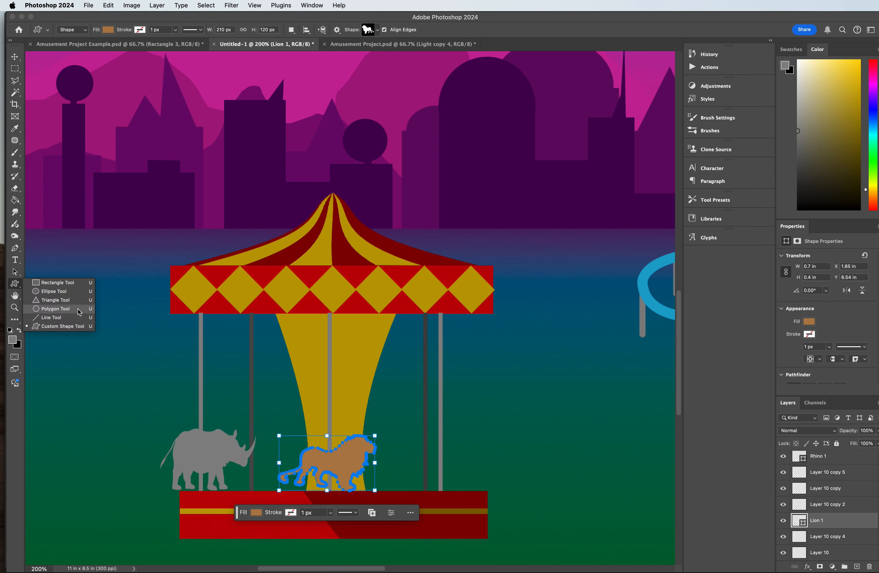
click(59, 327)
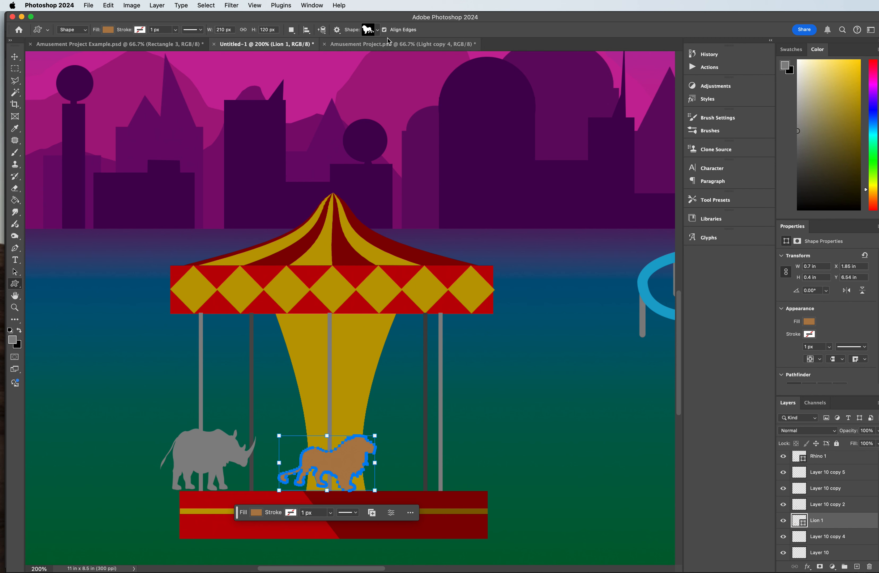
click(376, 30)
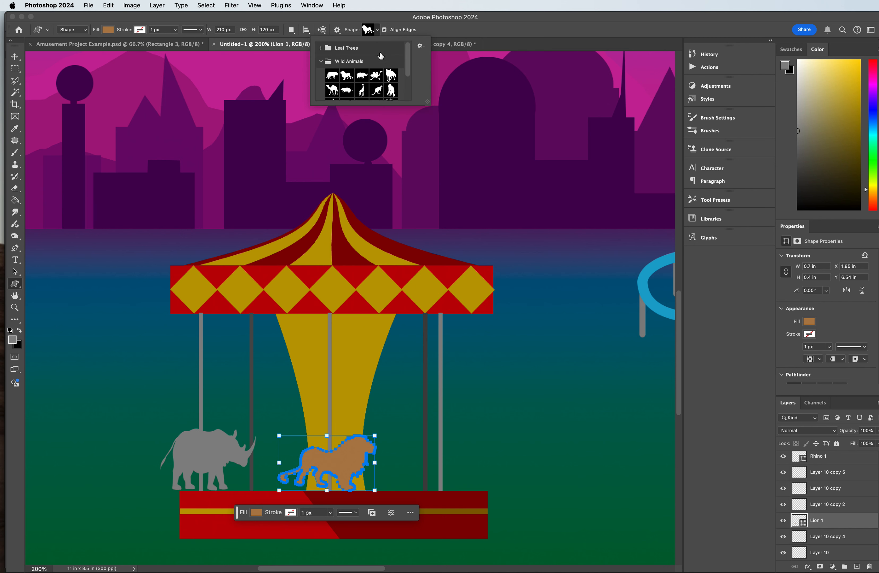
scroll(375, 86, down, 1)
click(376, 89)
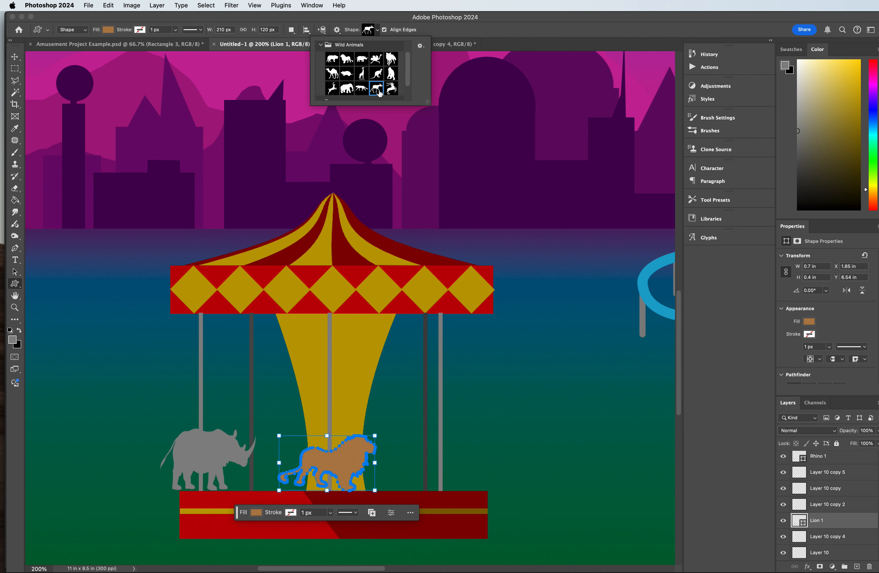
click(333, 88)
drag(447, 225, 528, 334)
Step: Rotate the deer clockwise by about 24° and place it just above the platform at the right front pole
drag(531, 216, 563, 229)
drag(498, 289, 452, 428)
key(super+z)
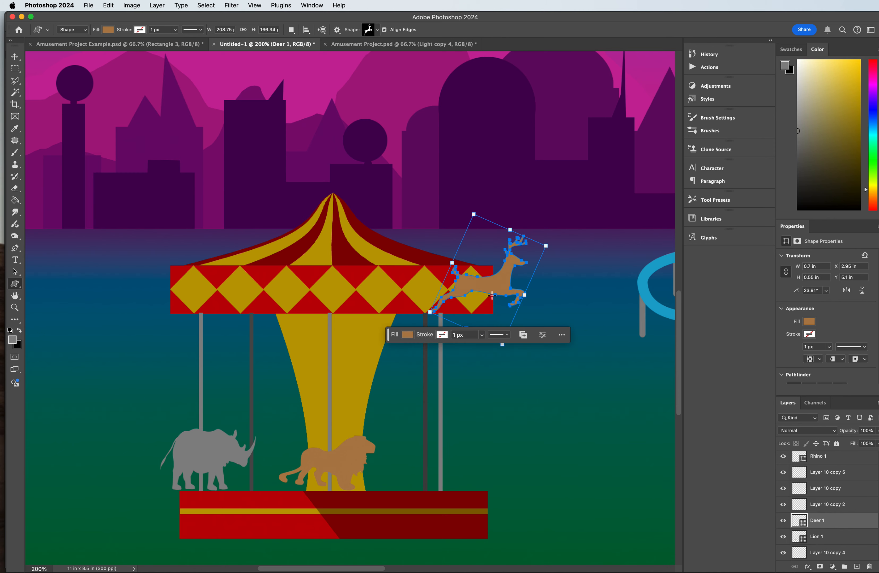
click(15, 56)
drag(499, 298, 455, 460)
Step: Narrow the deer to about 0.6 in wide and bring it to the front of the layer stack, over the right front pole
key(super+t)
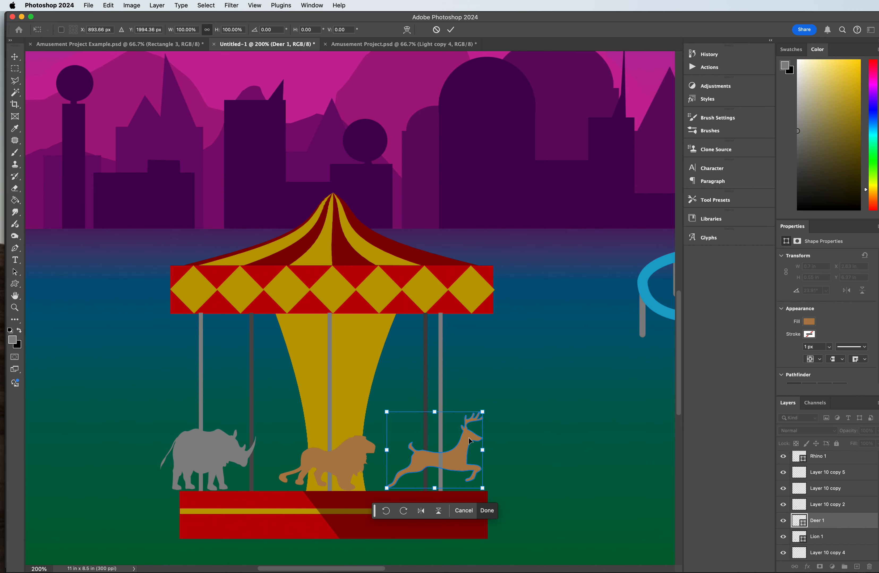
drag(489, 451, 469, 450)
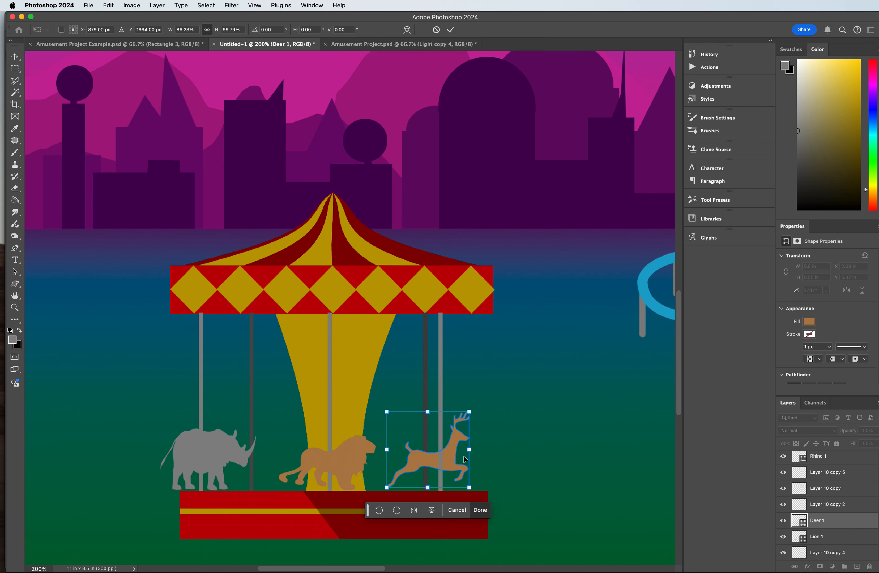
key(Return)
key(shift+super+bracketright)
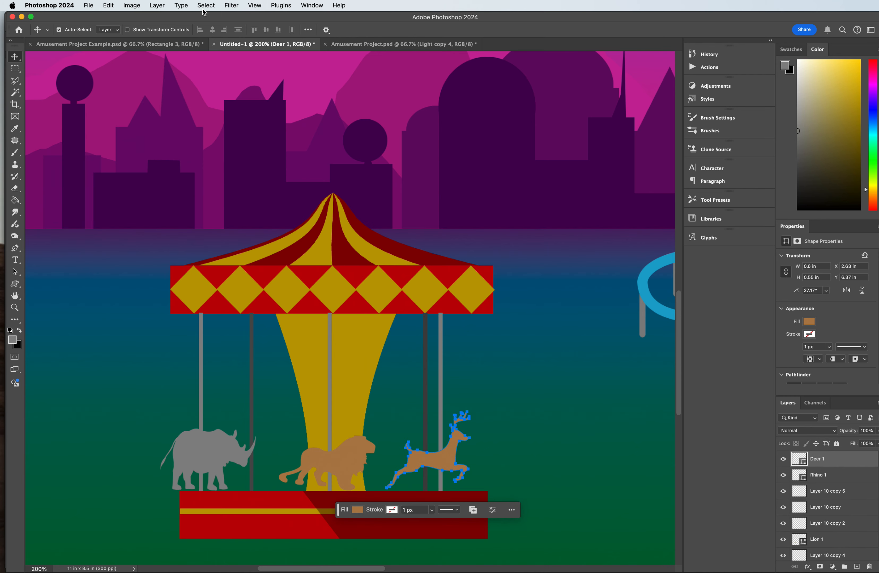
drag(437, 461, 442, 461)
Step: Change the deer's fill to the darker brown 8f5e2a
click(364, 512)
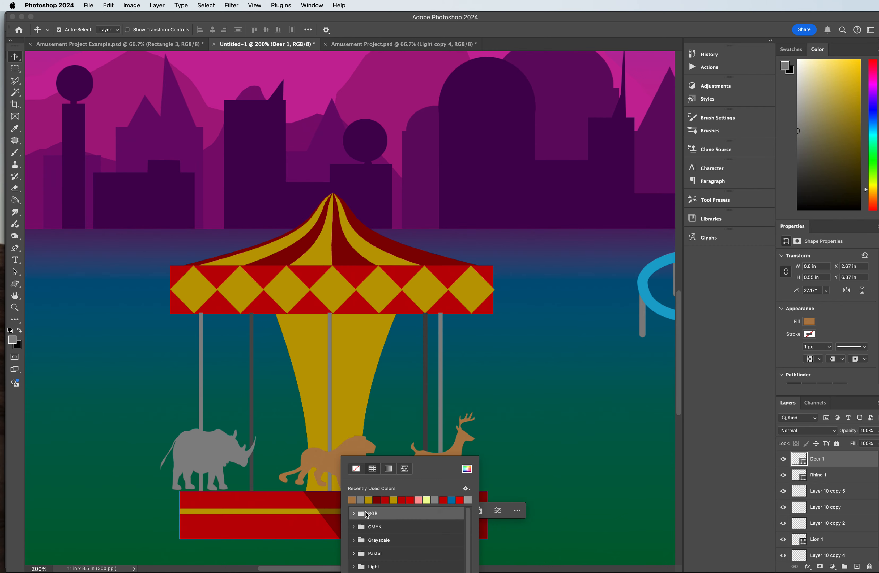
click(466, 469)
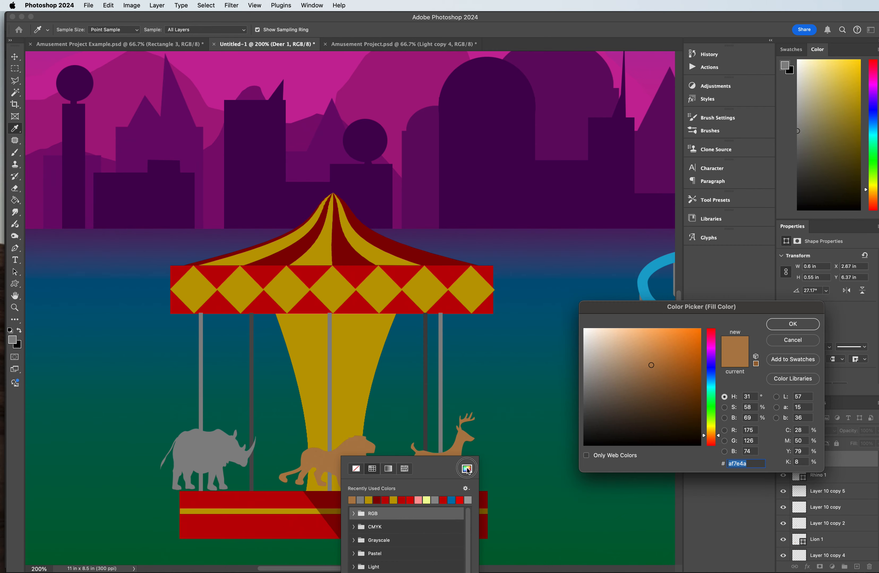
click(666, 380)
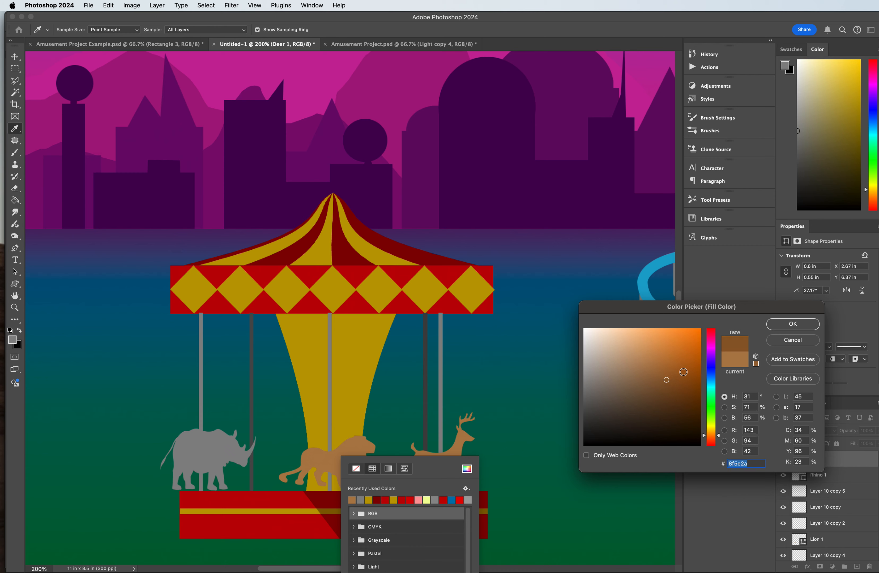
click(793, 325)
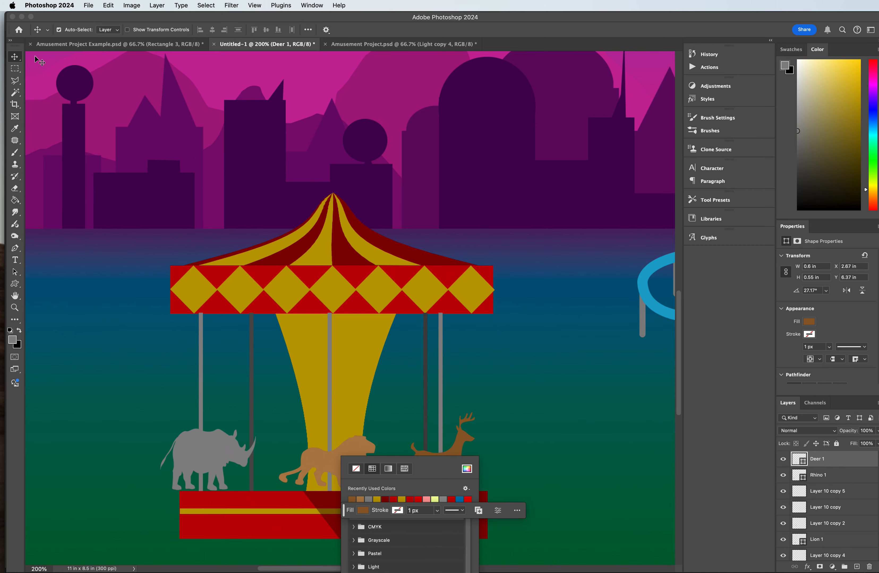
click(14, 57)
click(285, 198)
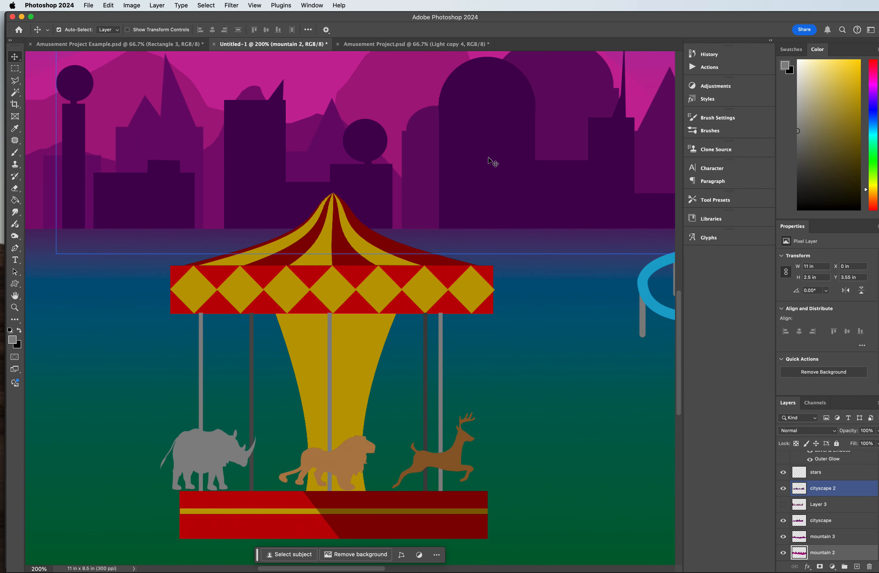
Step: Draw a curved Pen tool shape about 27 by 387 px down the left part of the carousel's yellow centre column, above its layer
key(super+minus)
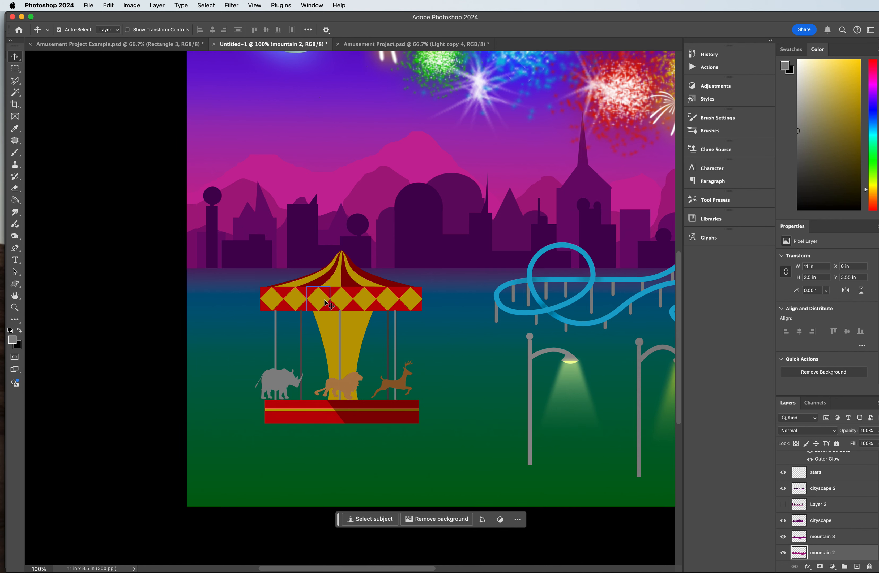
click(396, 382)
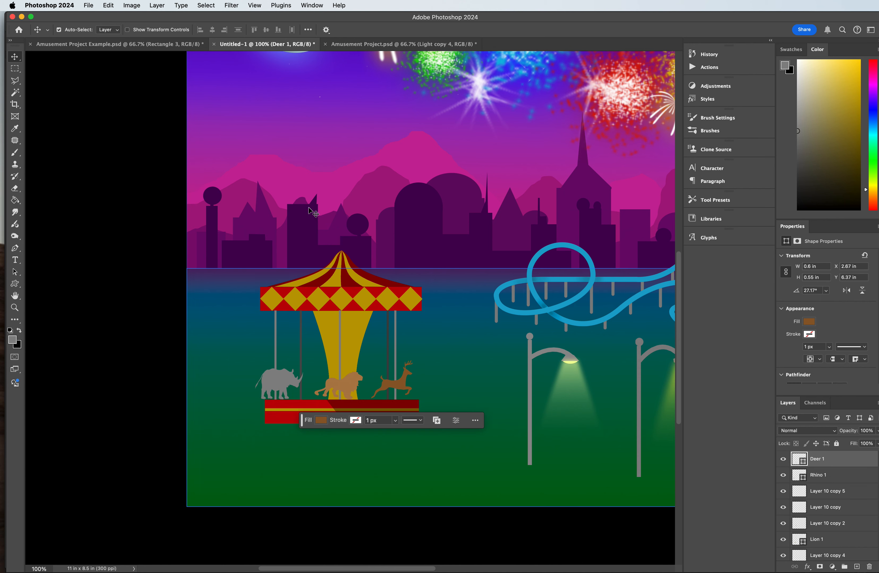
click(322, 330)
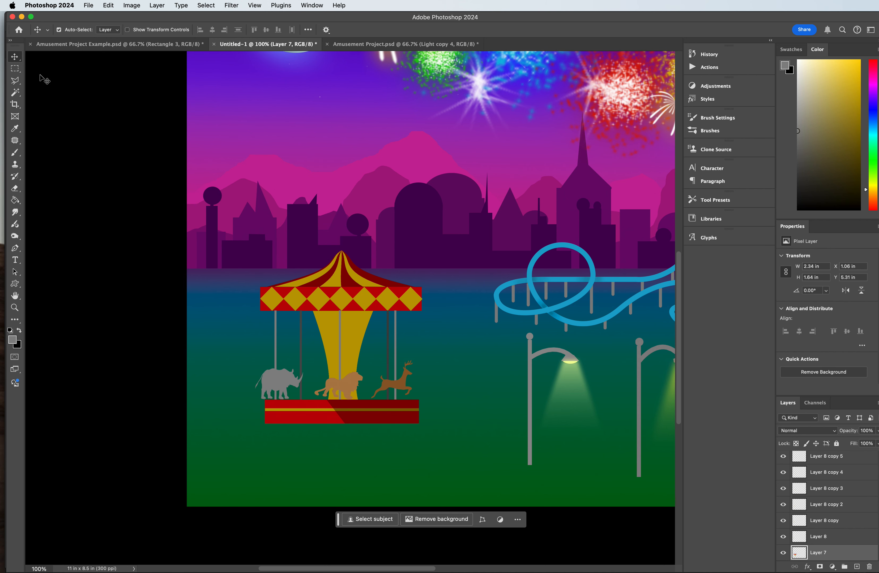
click(15, 80)
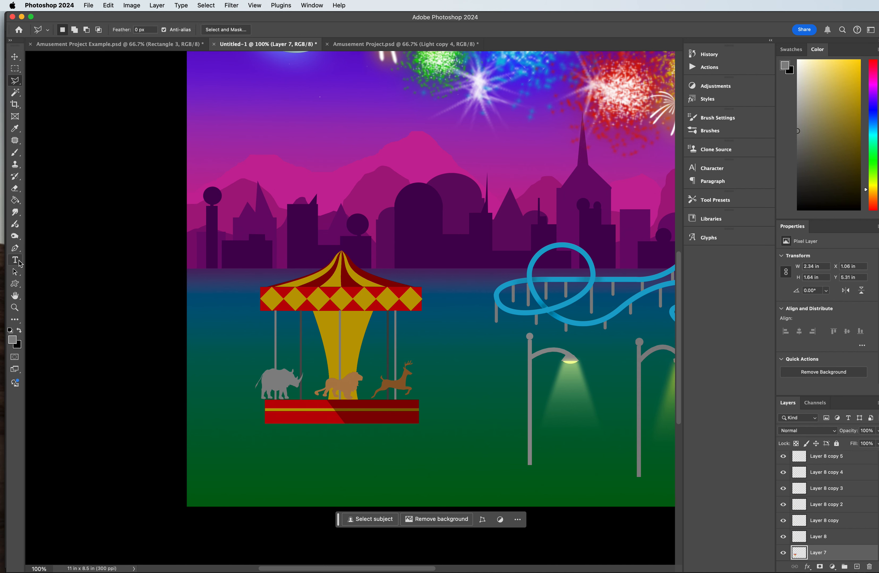
click(15, 249)
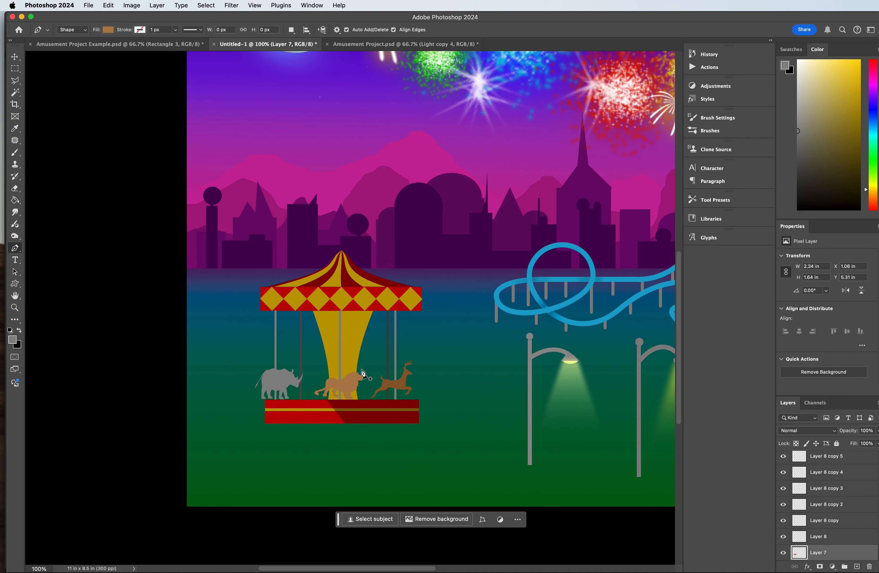
click(329, 312)
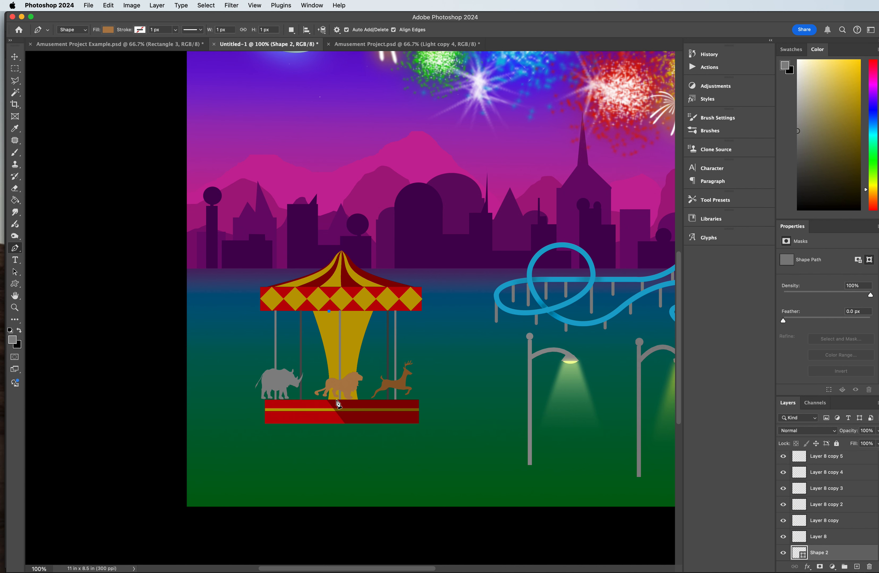
drag(335, 401, 333, 460)
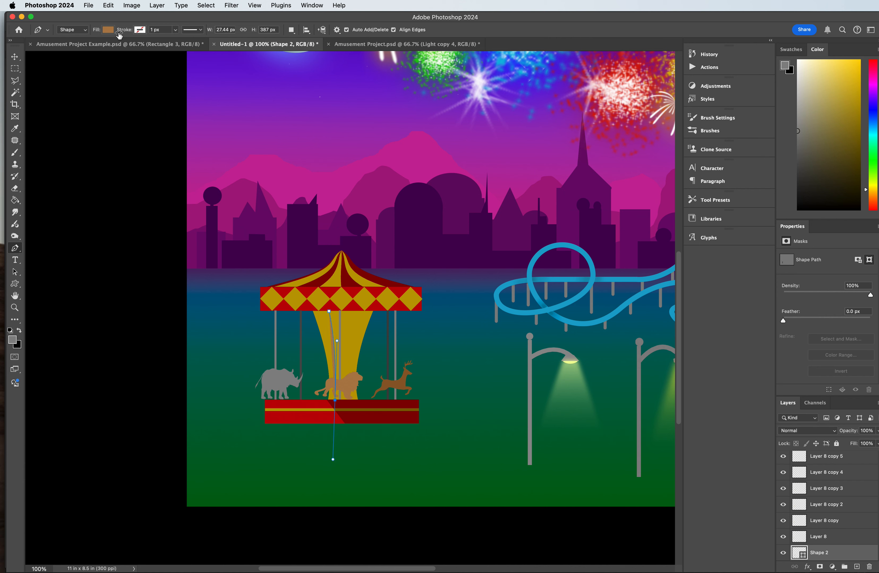
Step: Give the column curve no fill and a dark red stroke
click(108, 30)
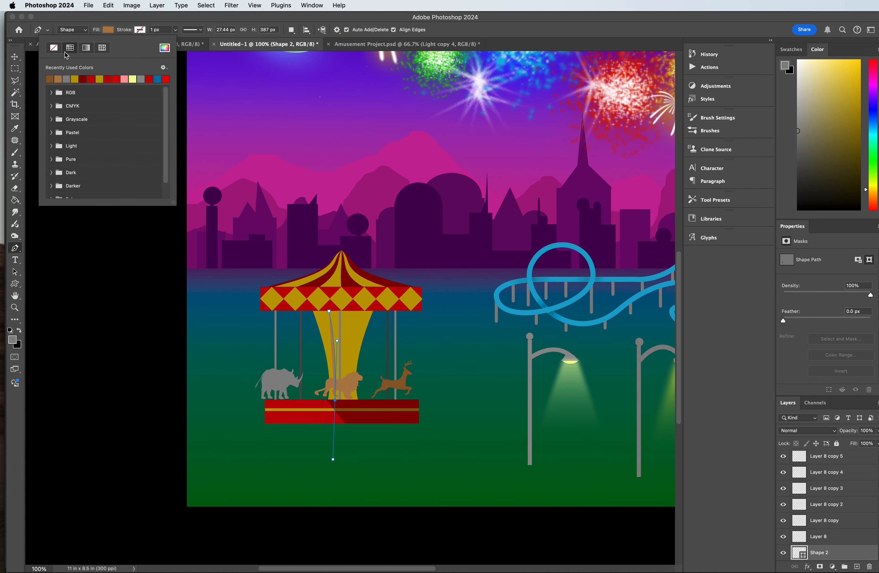
click(54, 47)
click(83, 79)
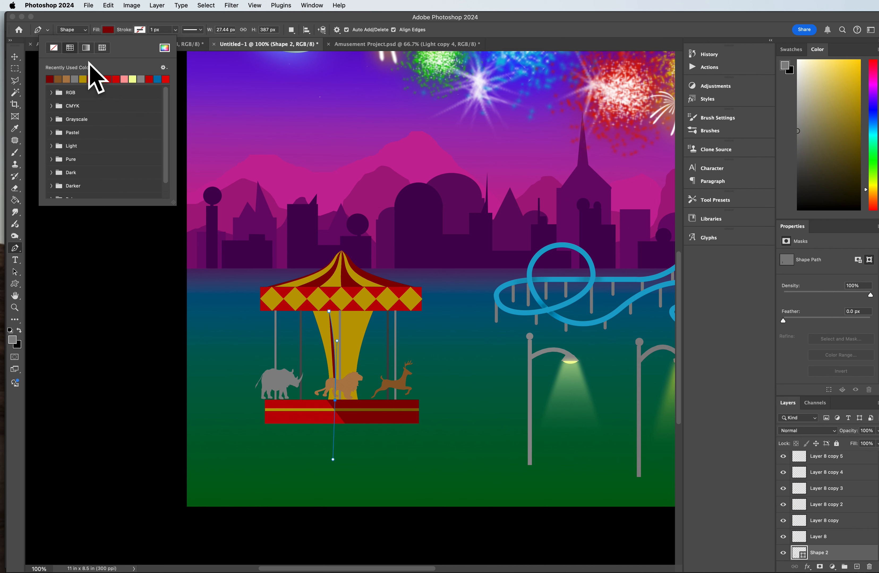
click(109, 30)
click(109, 30)
click(54, 47)
click(139, 30)
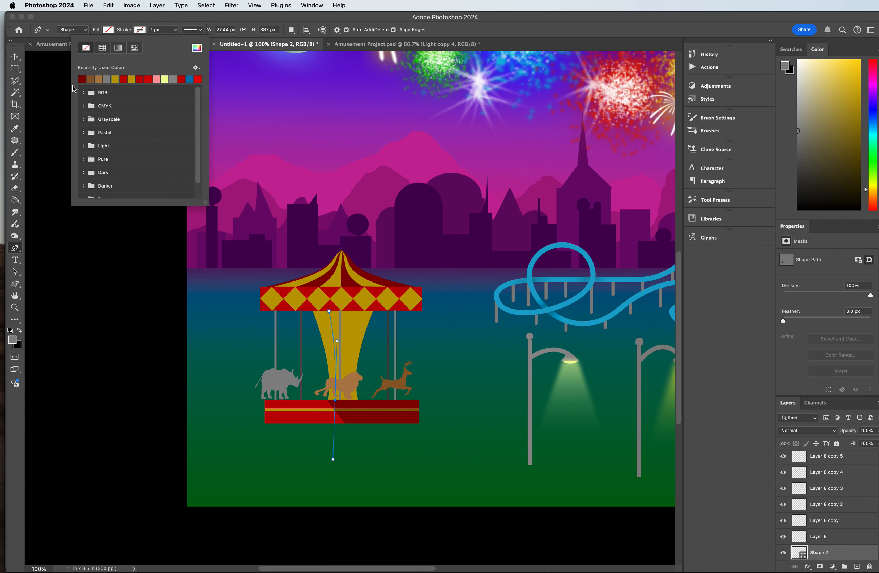
click(85, 80)
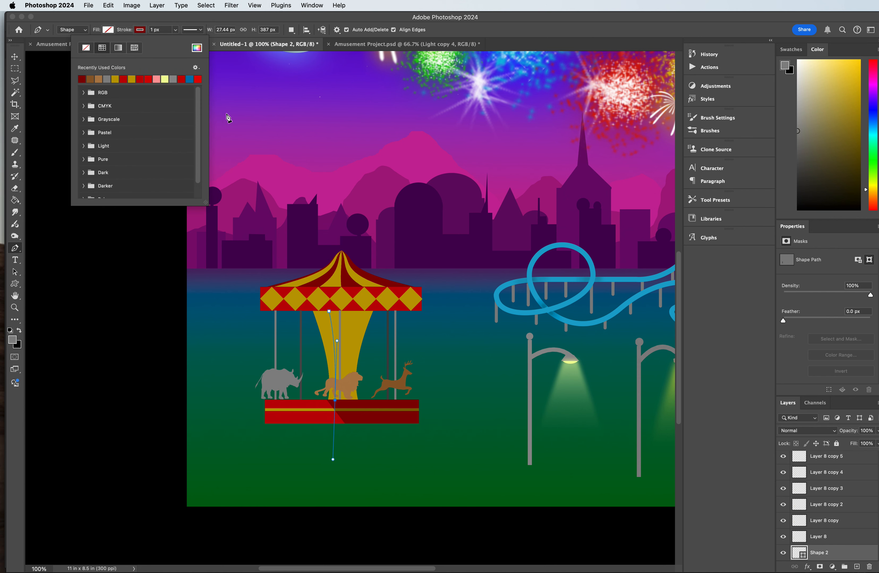
Step: Set the column curve's stroke width to 8 px and deselect its layer
click(152, 30)
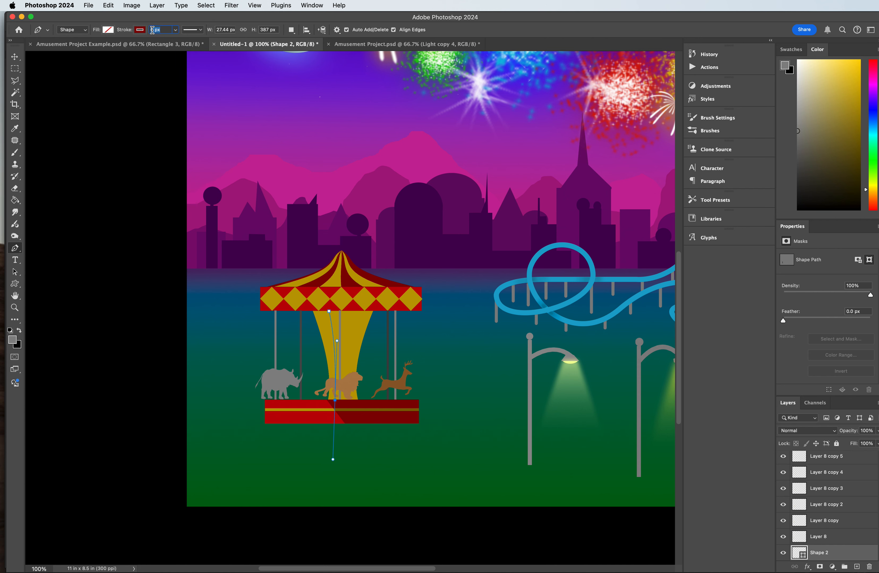
text(2)
key(Return)
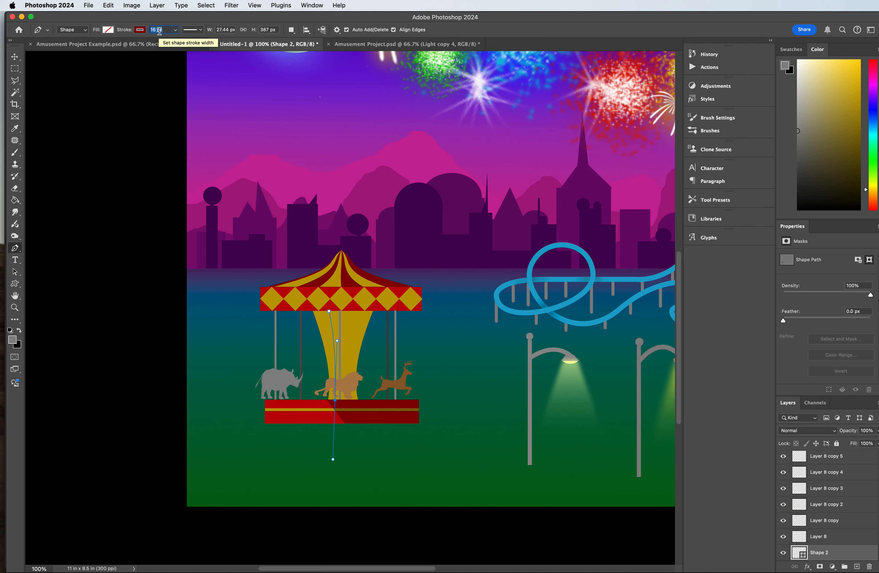
click(167, 30)
key(Return)
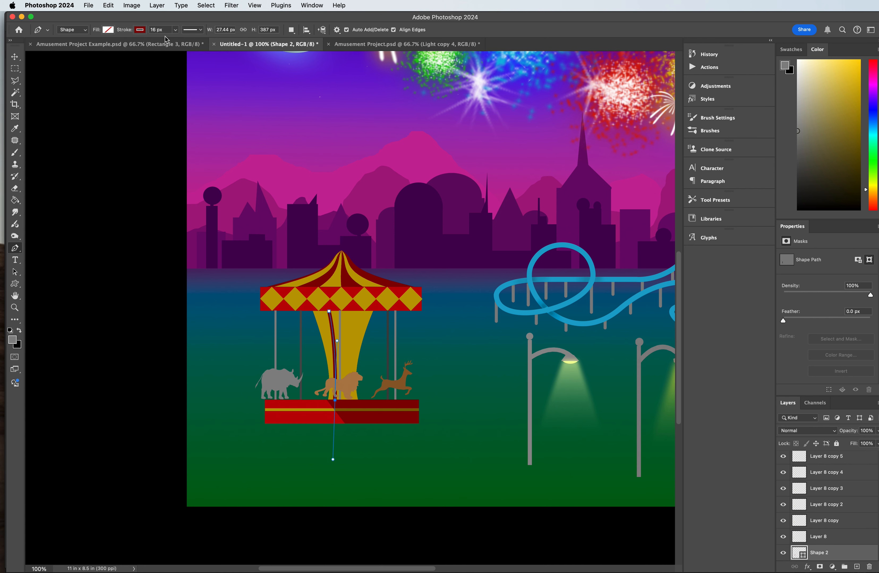
double_click(151, 31)
key(Return)
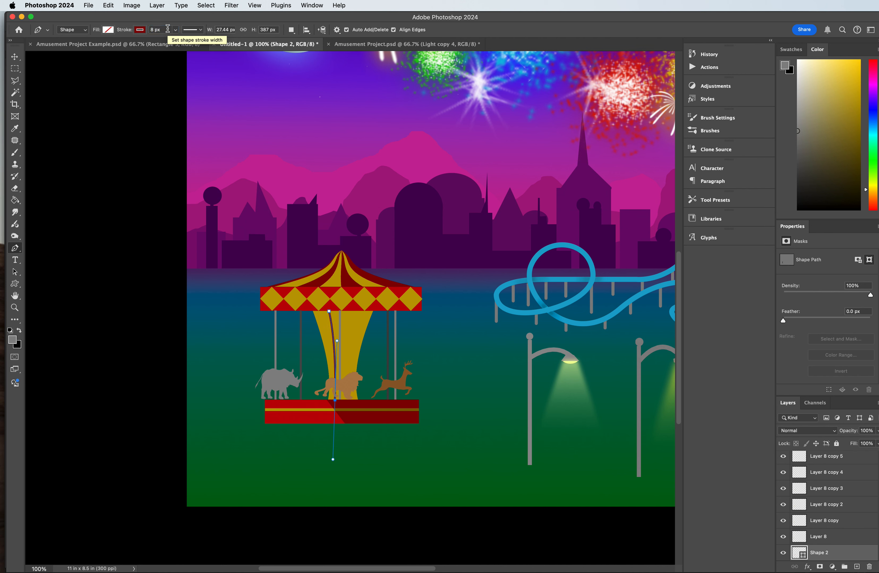
click(13, 58)
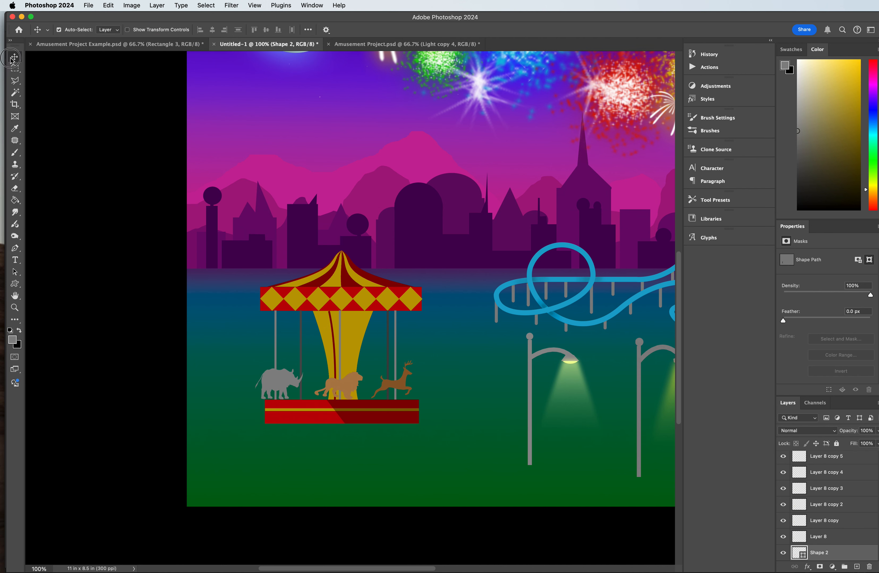
click(126, 108)
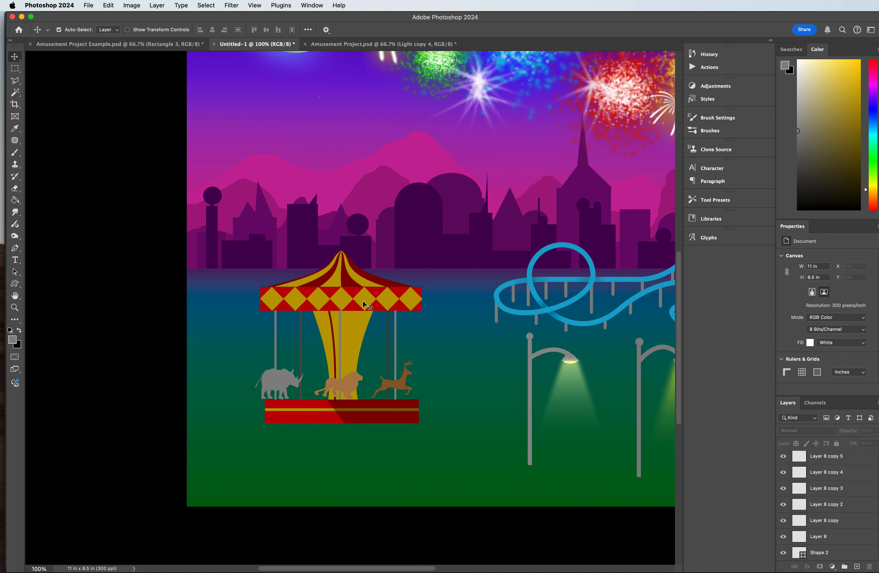
Step: Duplicate the dark red column curve, flip the copy horizontally and place it along the right part of the carousel's yellow centre column
click(335, 349)
drag(334, 349, 350, 348)
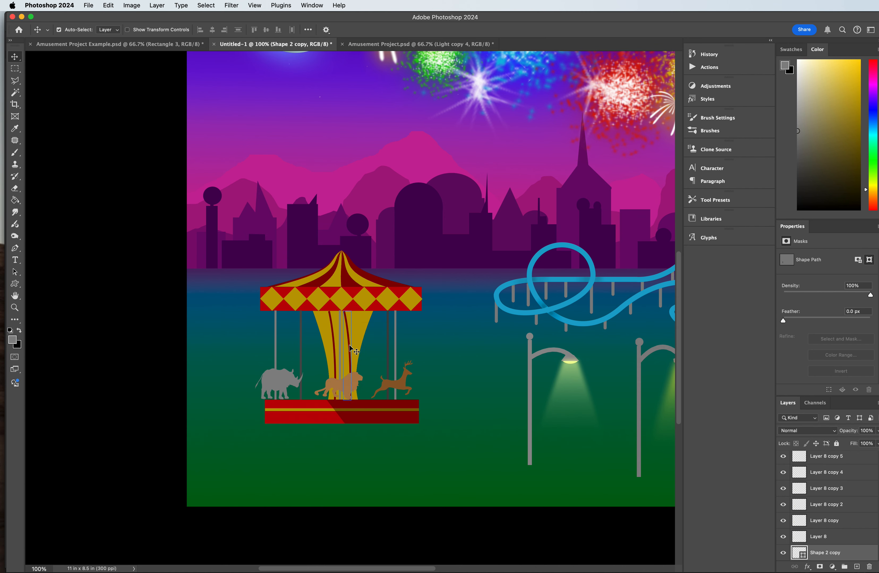
key(super+t)
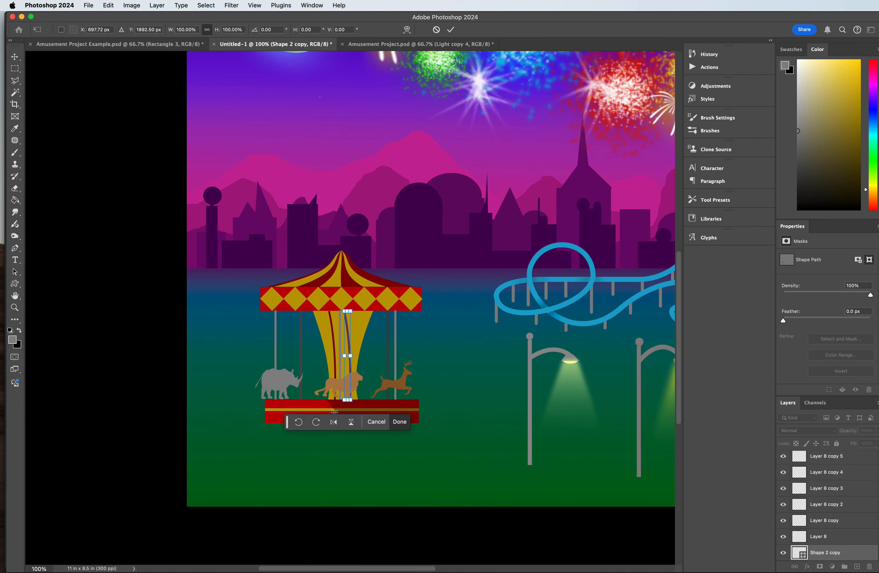
click(333, 422)
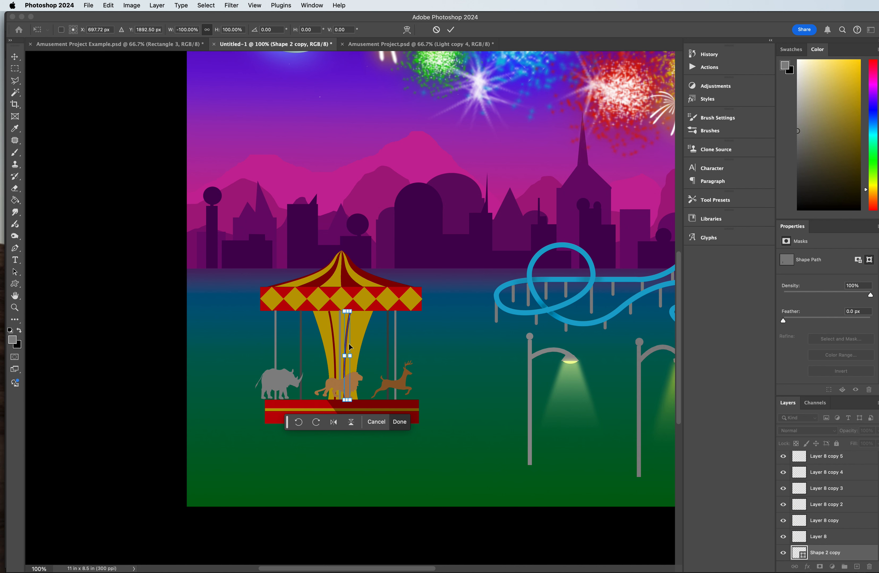
drag(346, 343, 353, 343)
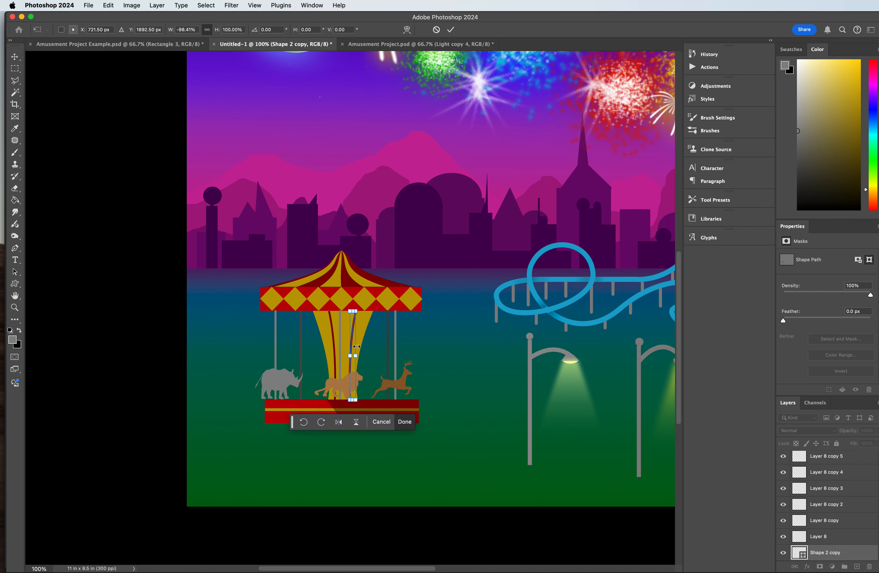
key(Return)
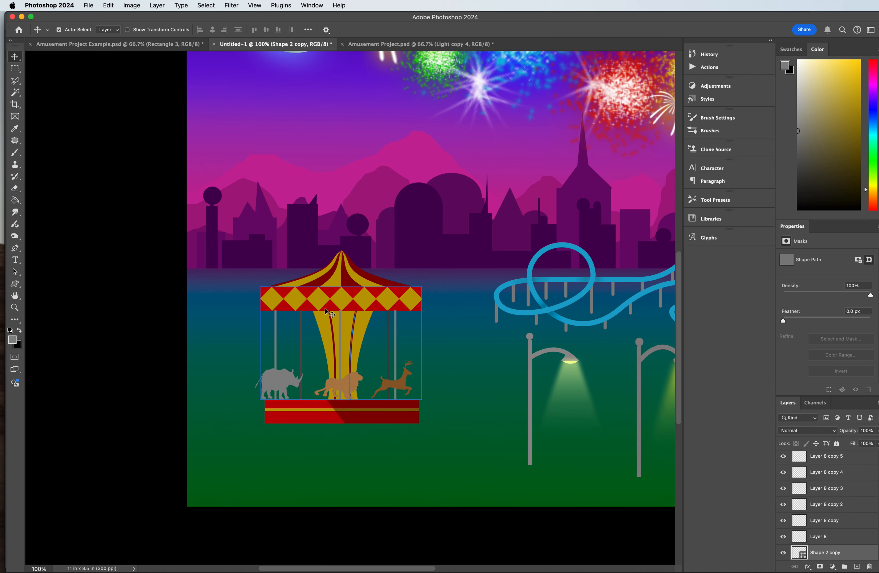
Step: On the centre column's Layer 7, make a polygonal lasso selection of the column's upper part, with its lower edge slanting down to the right
key(super+plus)
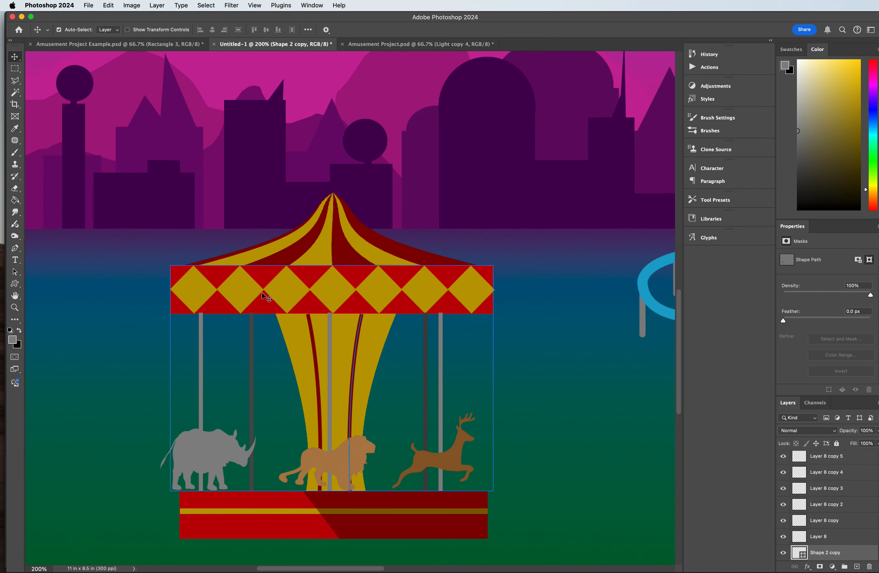
click(15, 71)
click(16, 83)
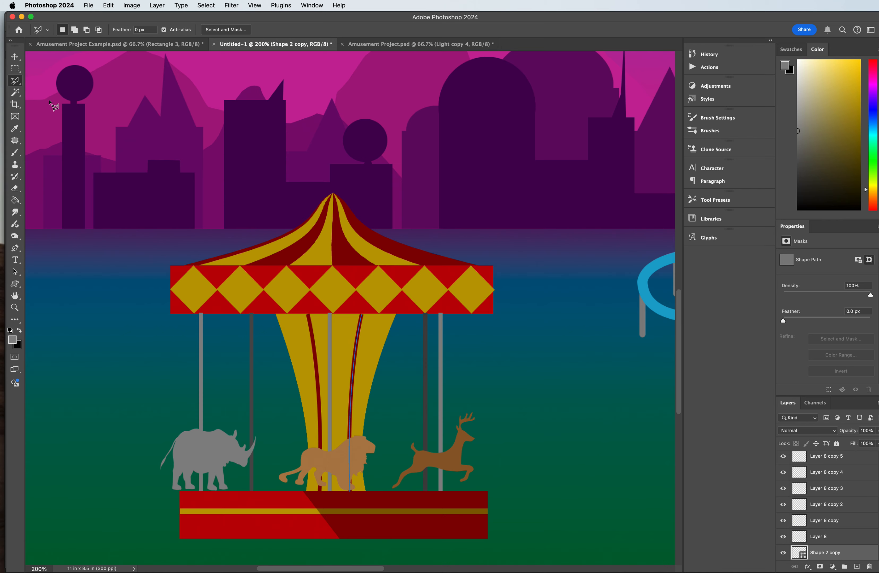
click(14, 56)
click(299, 348)
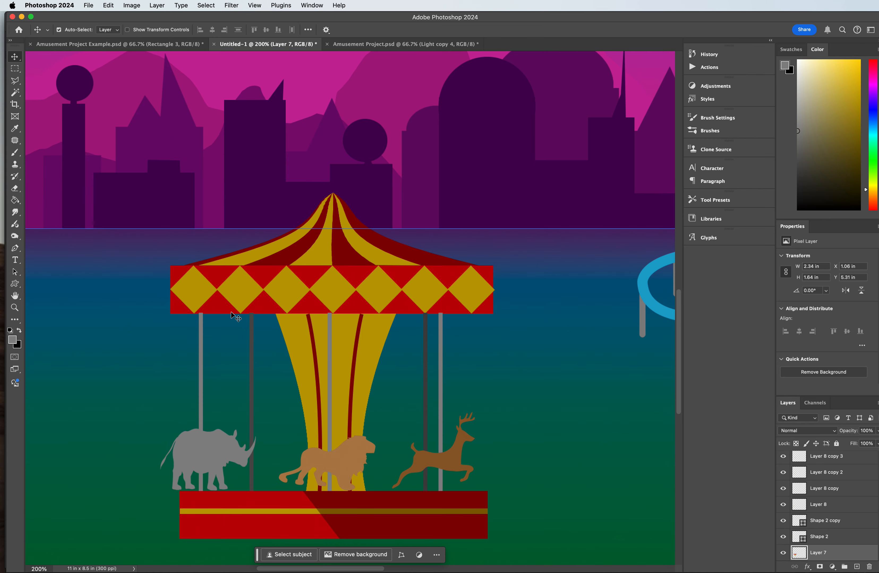
click(15, 80)
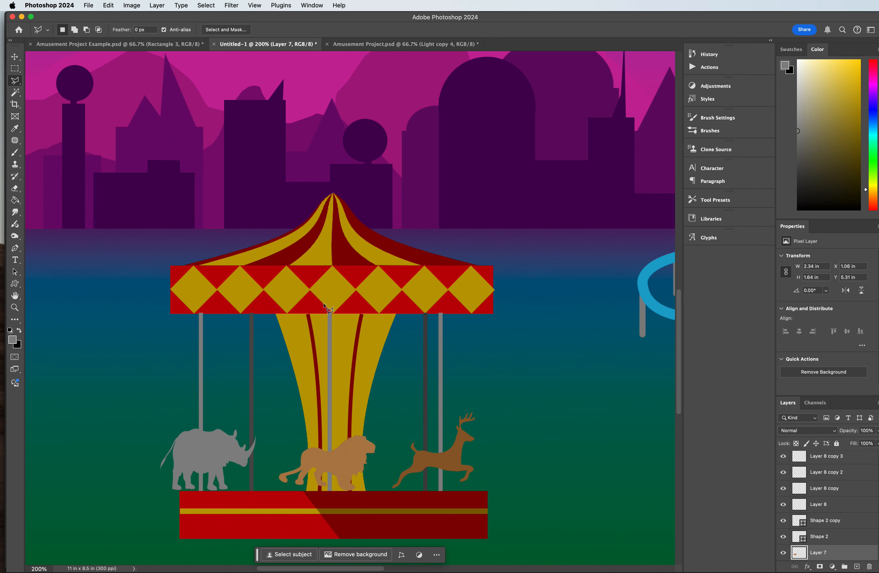
click(277, 315)
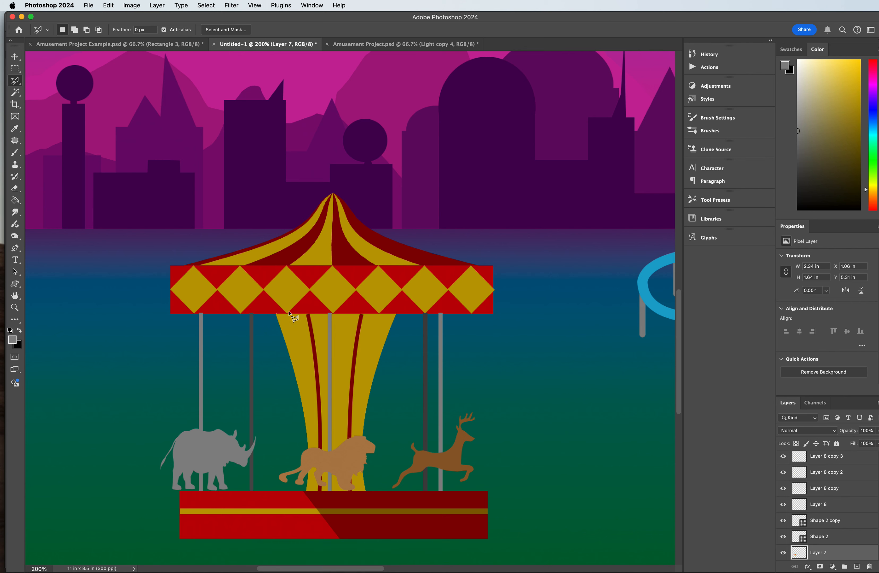
click(396, 315)
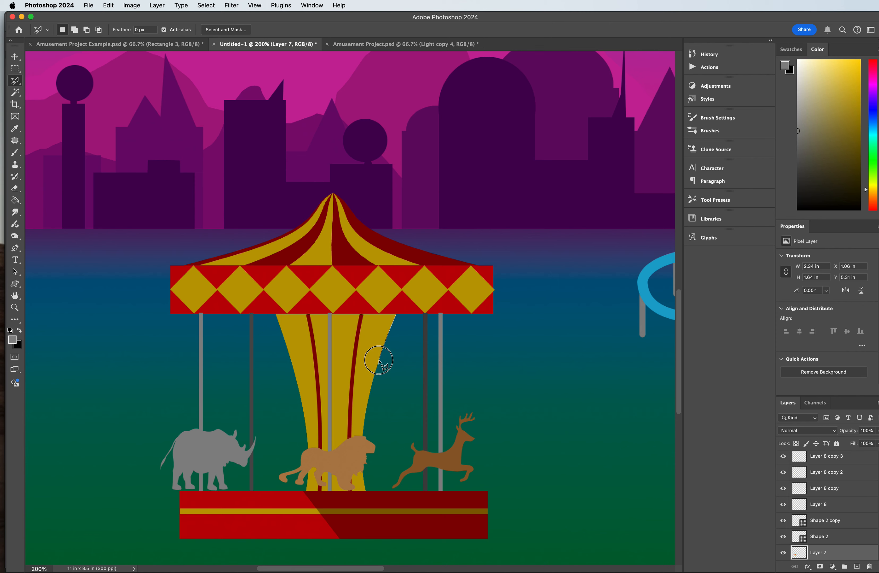
click(373, 385)
click(277, 317)
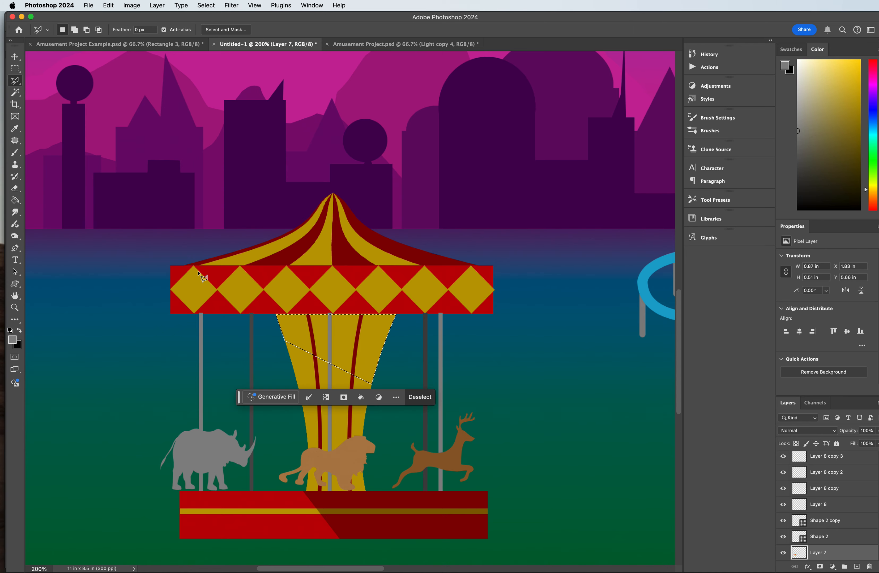
Step: Darken the selected upper part of the column with Brightness/Contrast, using brightness -52 and contrast 76
click(149, 5)
mouse_move(131, 5)
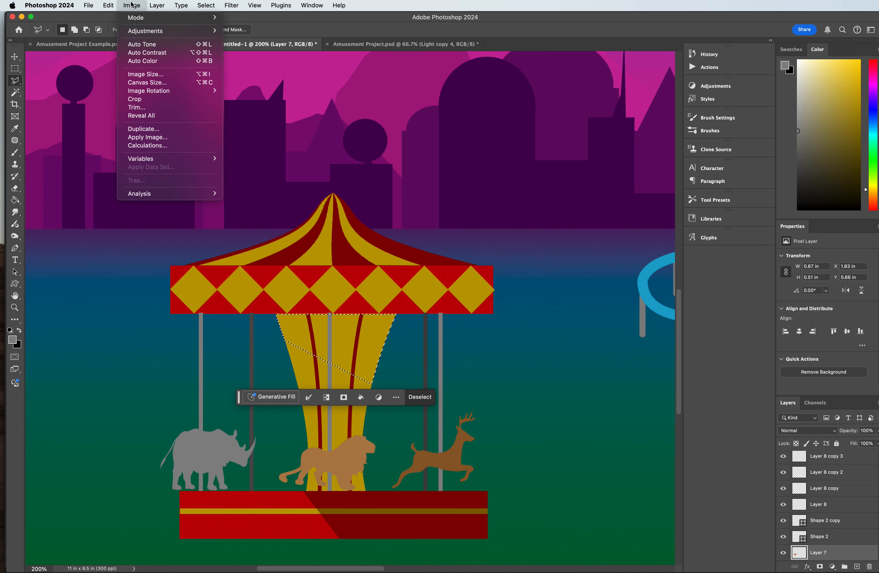
mouse_move(147, 32)
click(278, 35)
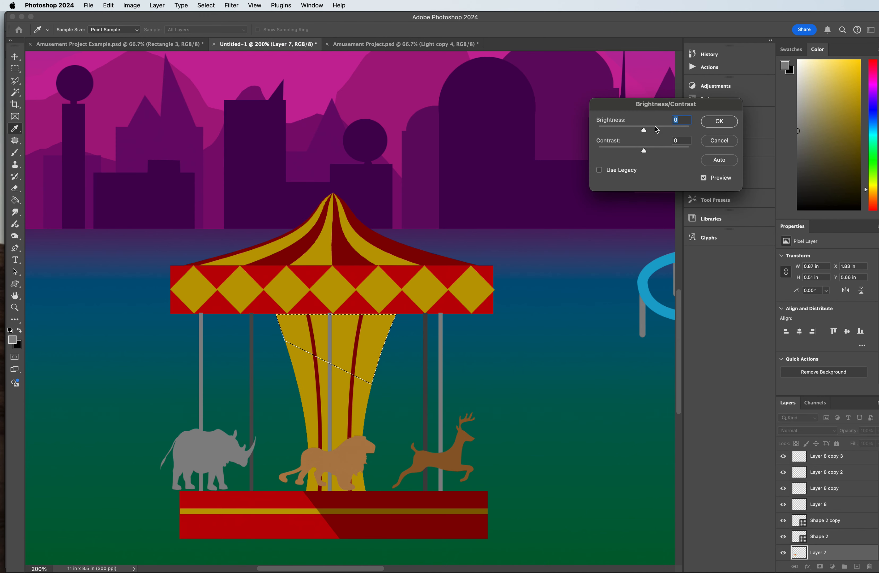
drag(643, 130, 680, 152)
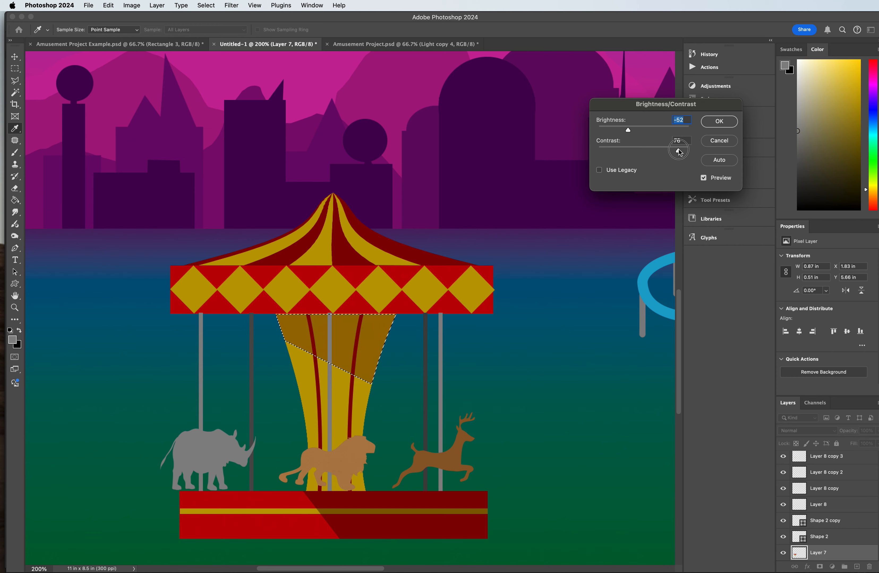
click(724, 122)
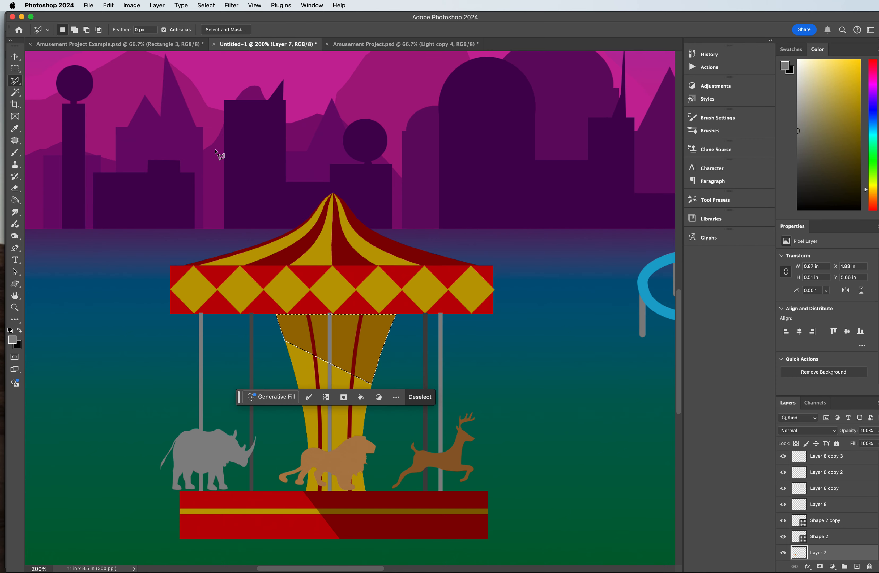
Step: Select all the diamond layers of the carousel's canopy band together with Layer 7
click(15, 56)
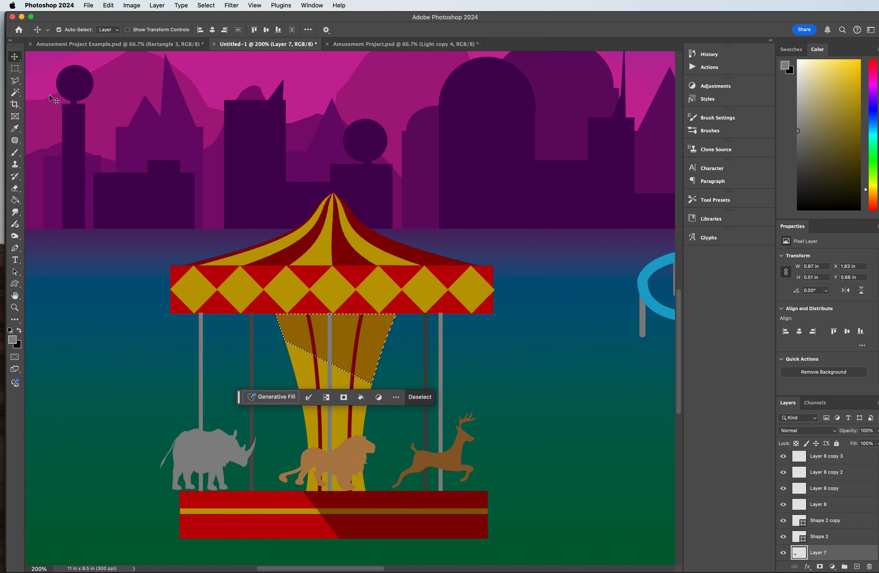
click(189, 288)
shift+click(288, 291)
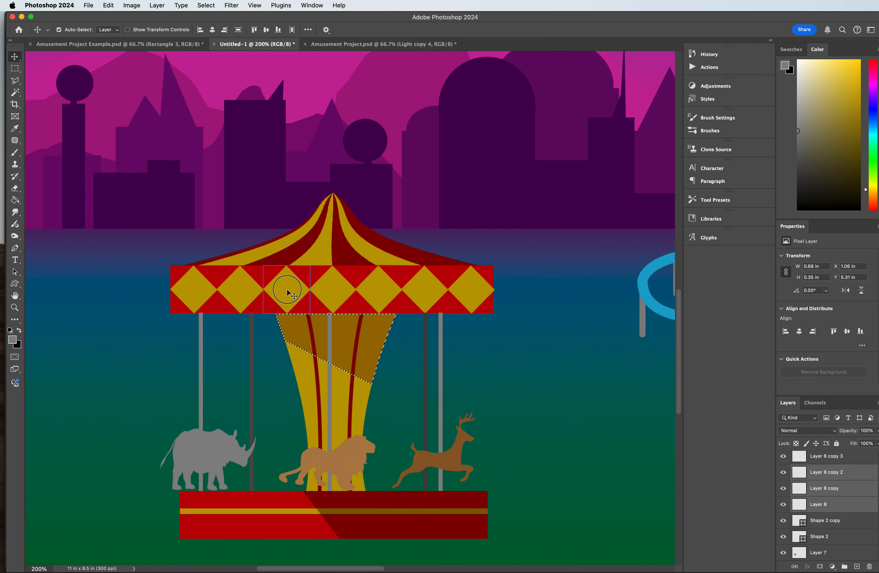
shift+click(333, 290)
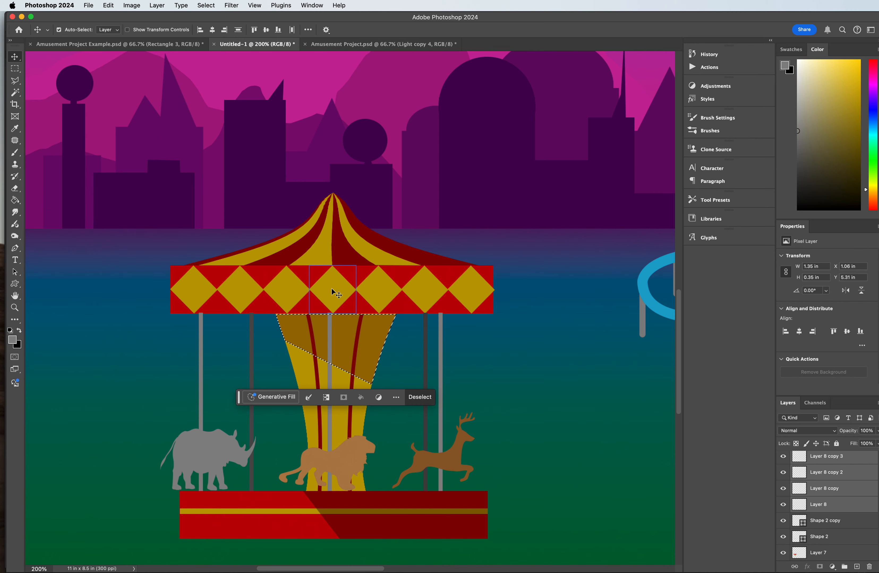
shift+click(484, 287)
shift+click(441, 275)
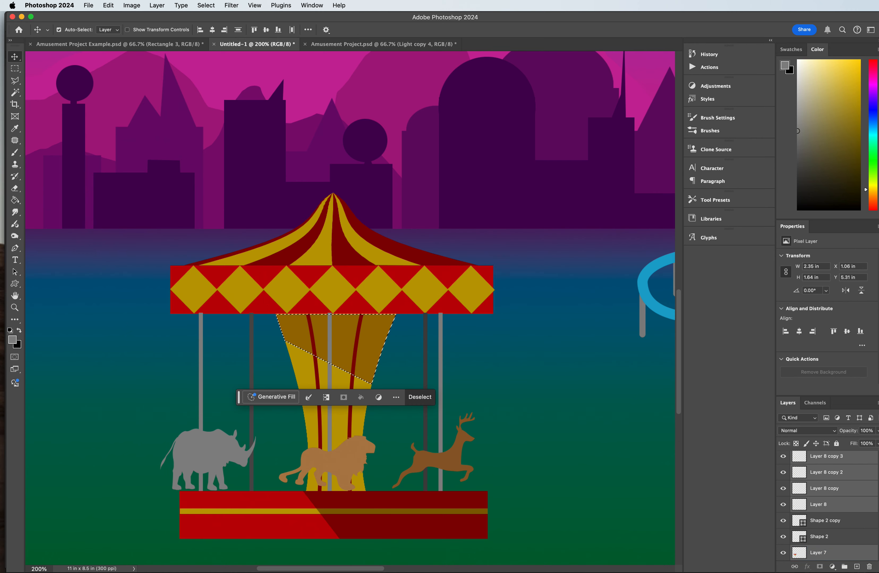
right_click(830, 507)
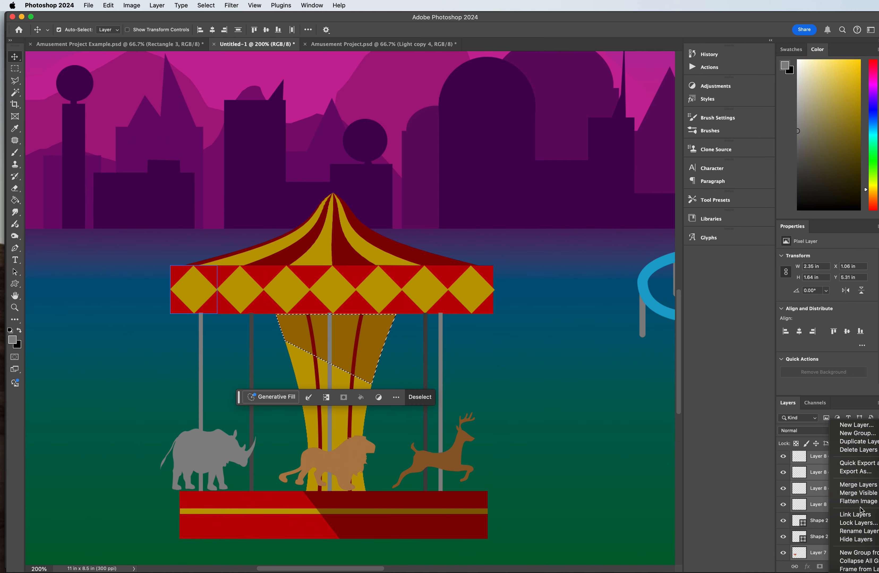
click(851, 485)
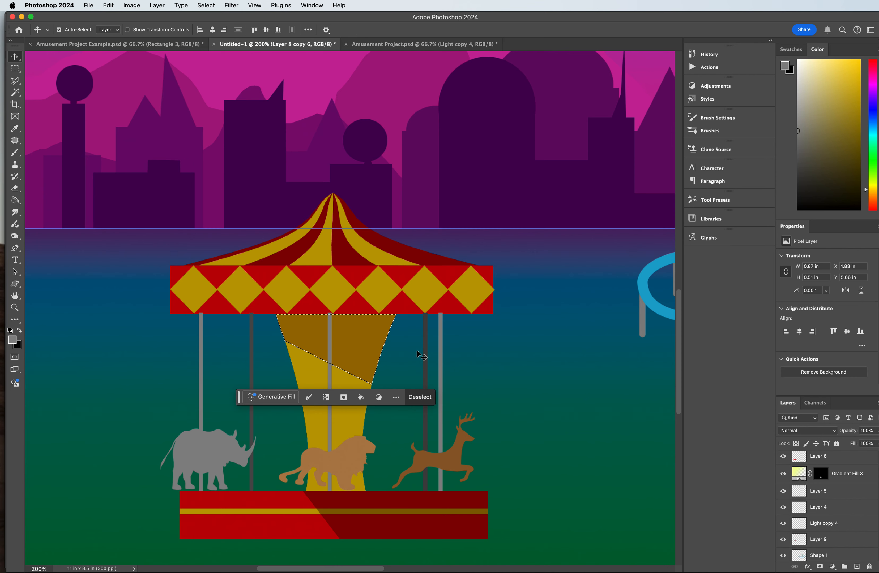
key(super+z)
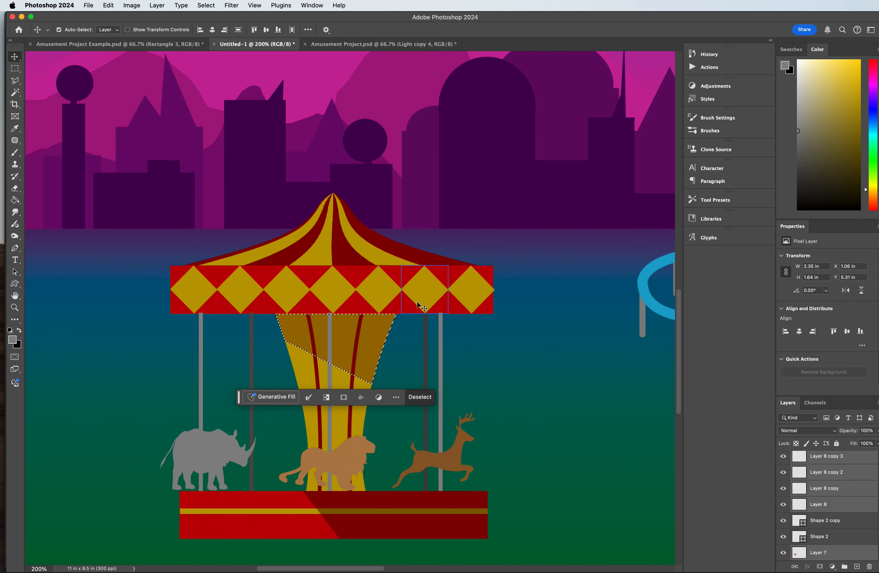
Step: Merge the selected diamond layers with Layer 7 and move the merged layer directly below Gradient Fill 3, beneath the column stripes
right_click(819, 488)
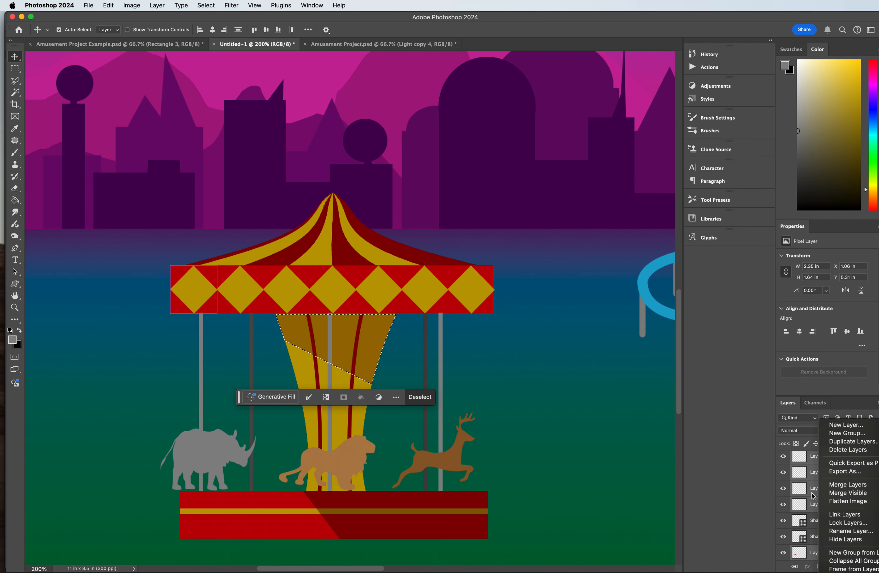
click(848, 486)
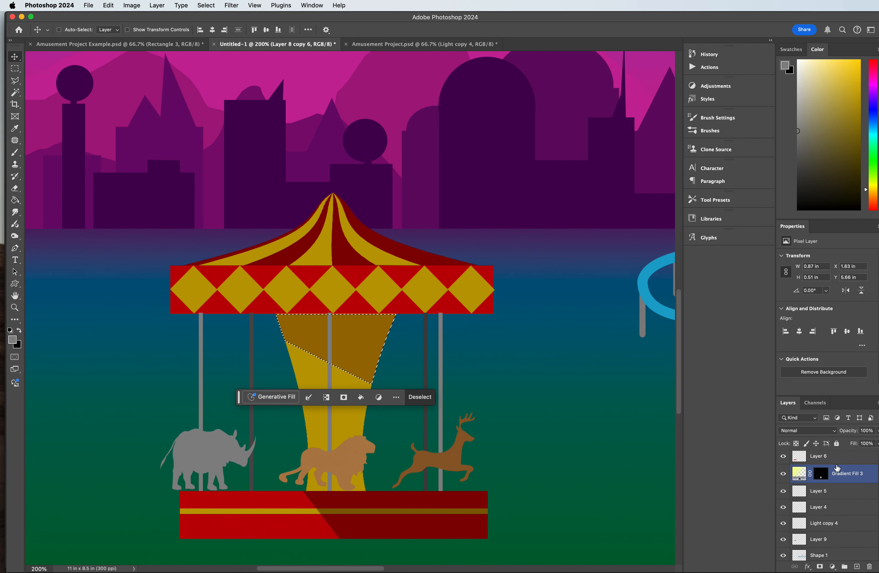
drag(837, 468, 834, 507)
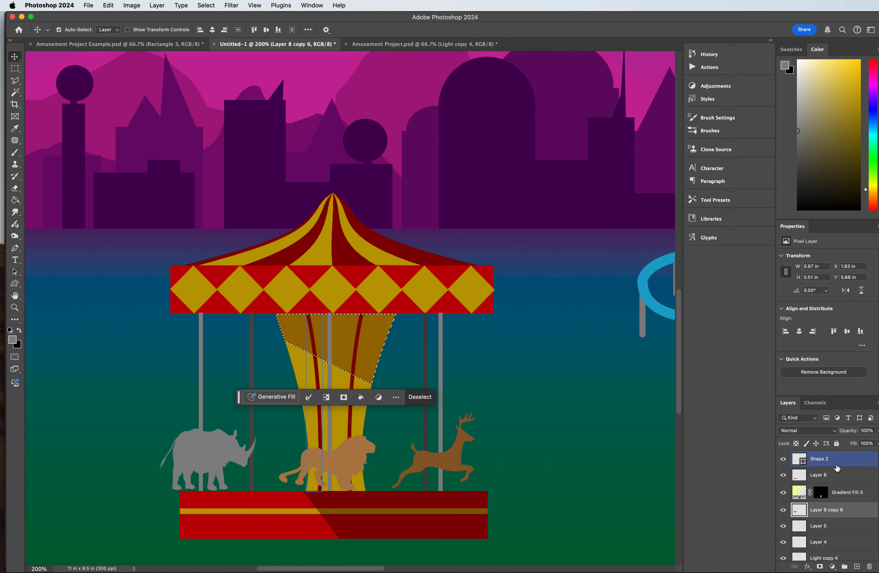
Step: Select the right half of the canopy's diamond band and subtract a triangle so the selection's left edge runs diagonally
click(15, 70)
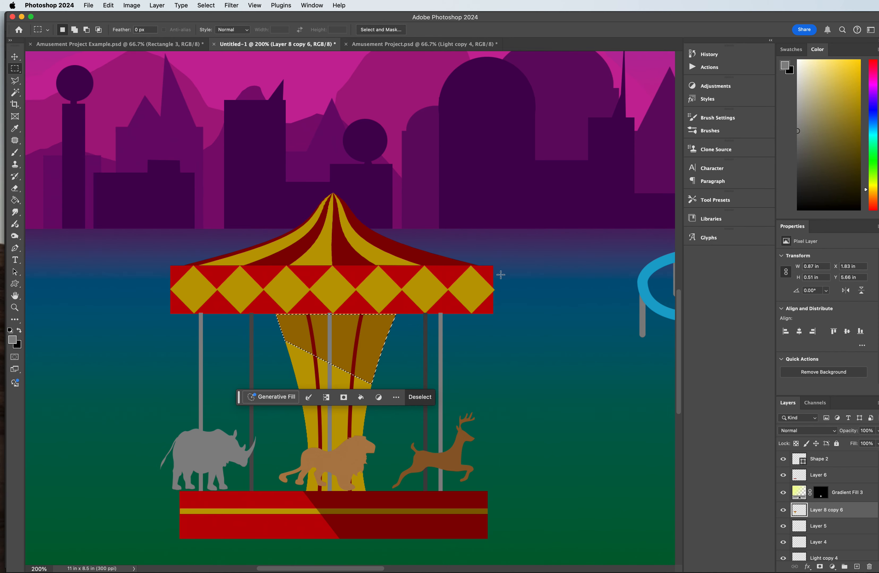
drag(494, 265, 333, 314)
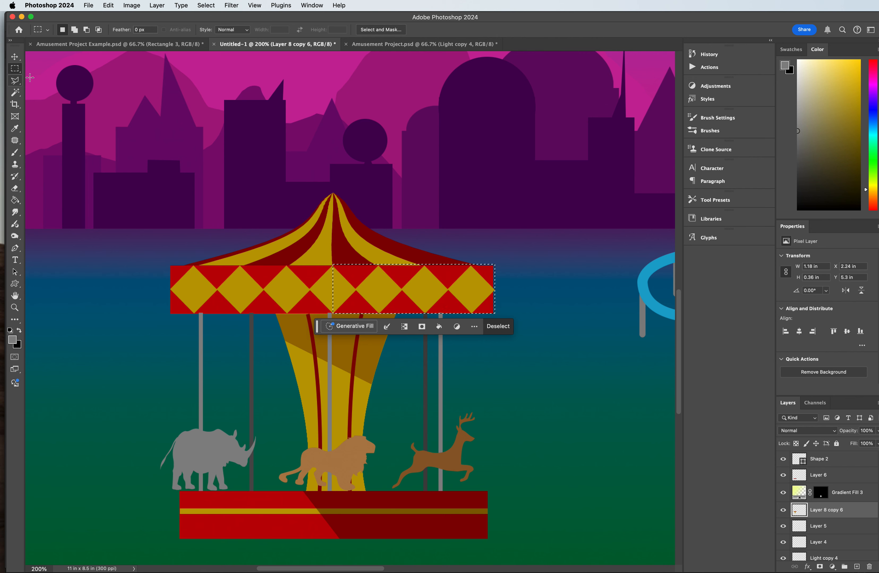
click(14, 80)
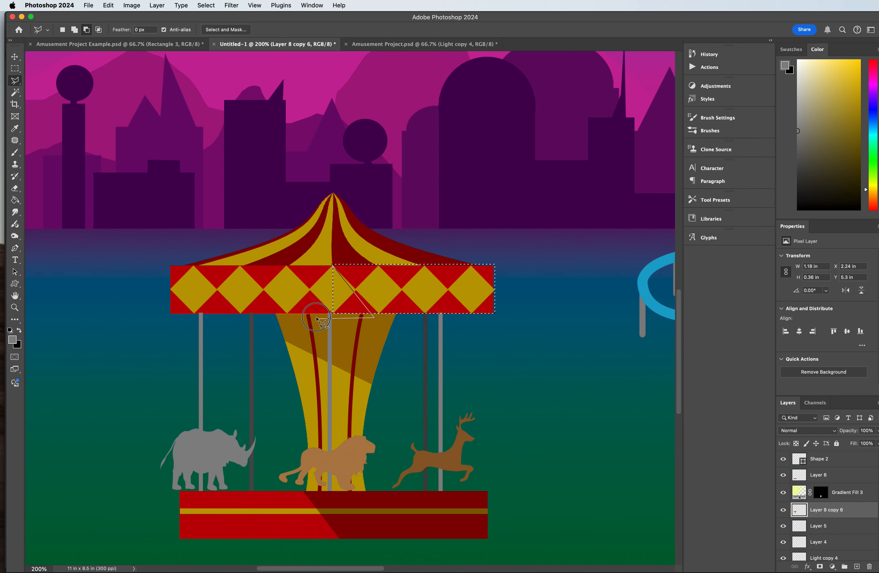
click(331, 266)
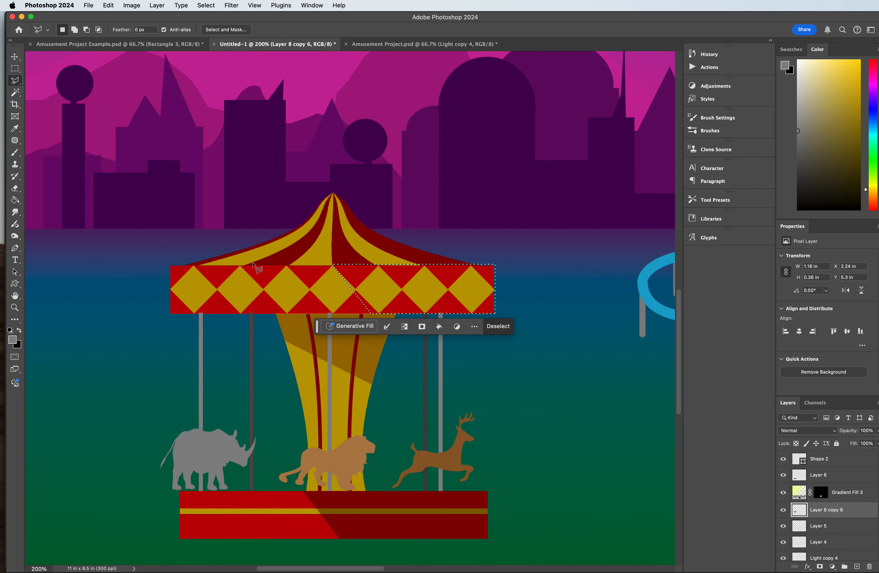
Step: Darken the selected part of the diamond band with Brightness/Contrast at brightness -56 and deselect
click(132, 5)
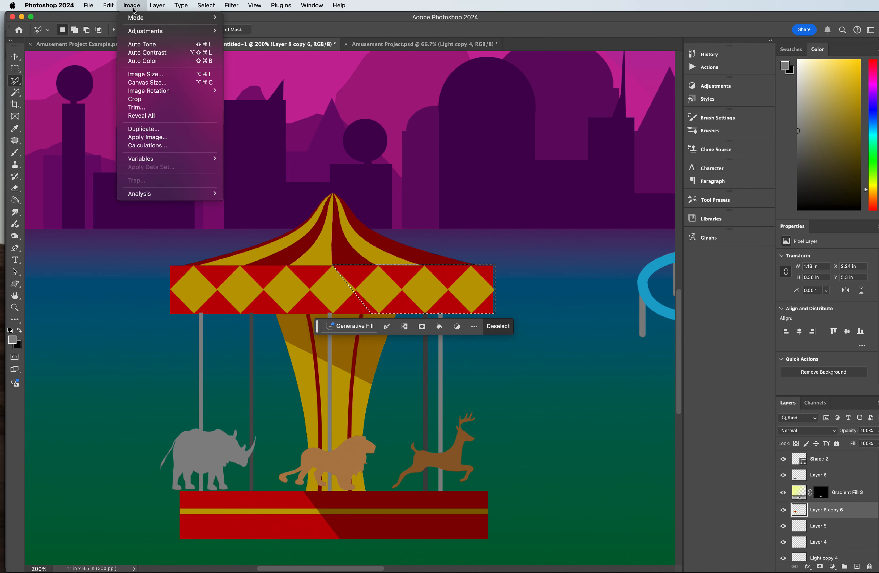
mouse_move(154, 31)
click(267, 32)
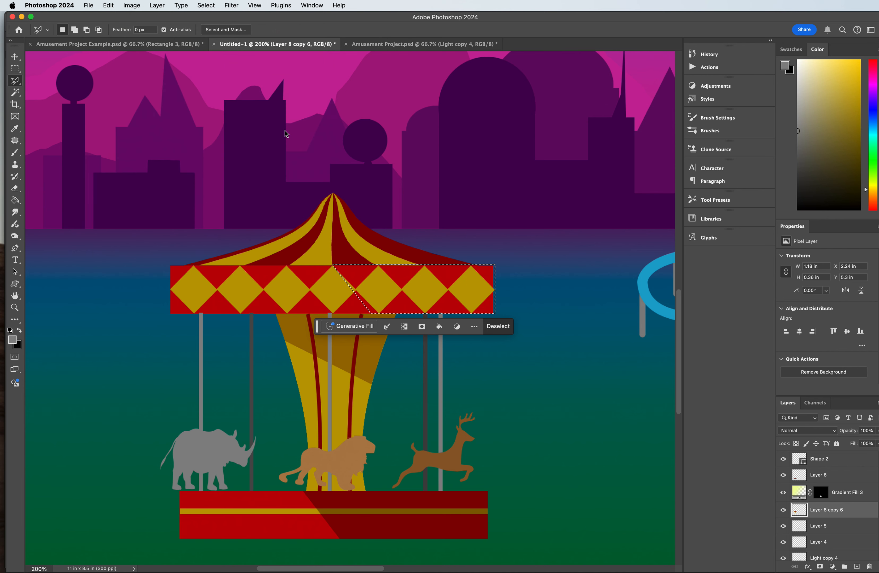
drag(644, 132, 627, 135)
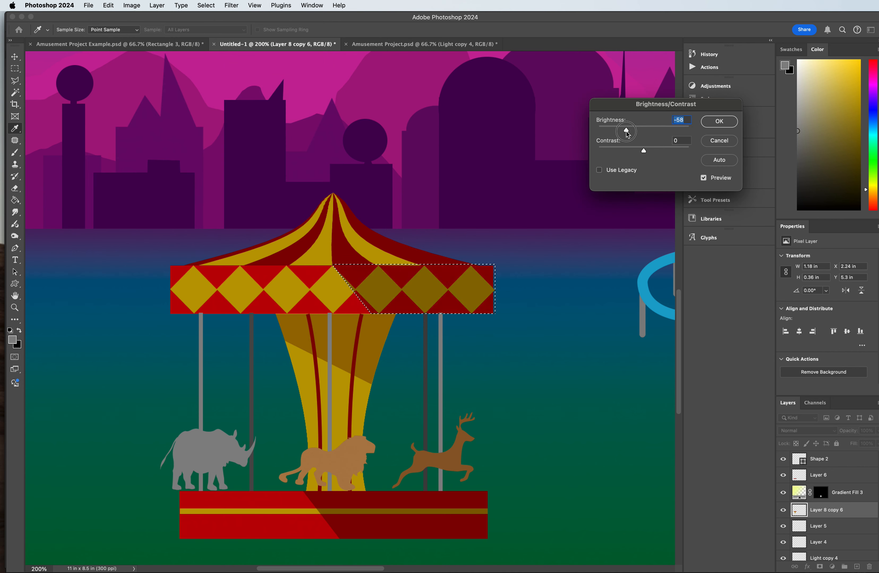
click(719, 122)
click(15, 68)
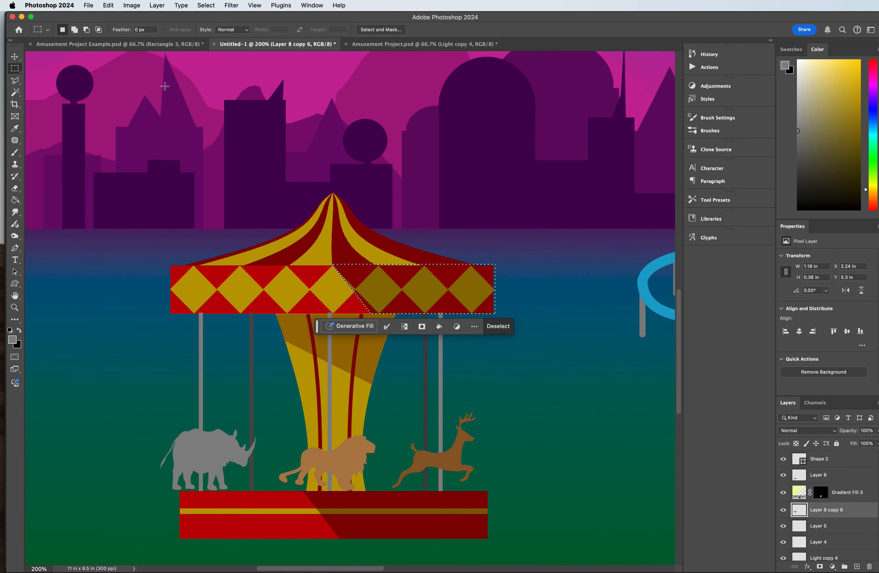
click(242, 93)
Step: Switch to the Amusement Project.psd document to view its illustration
key(super+0)
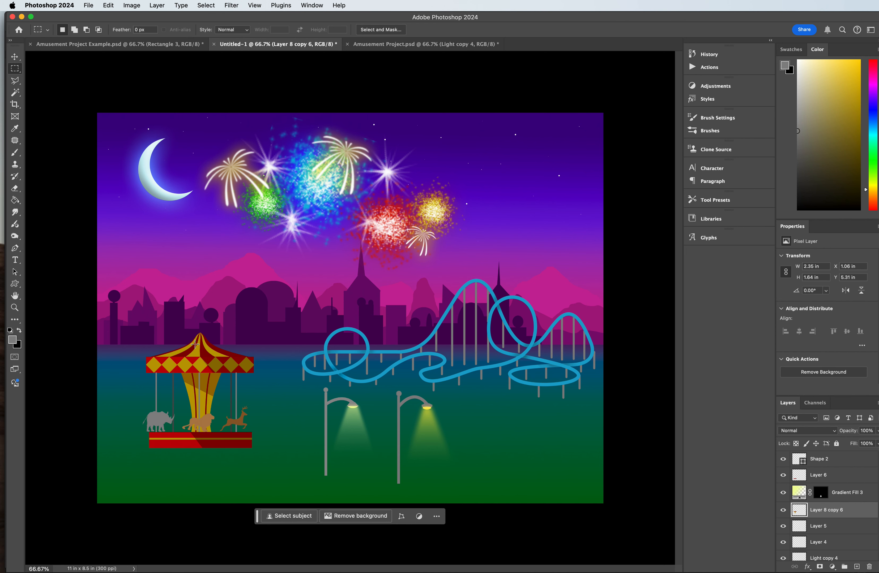
click(384, 45)
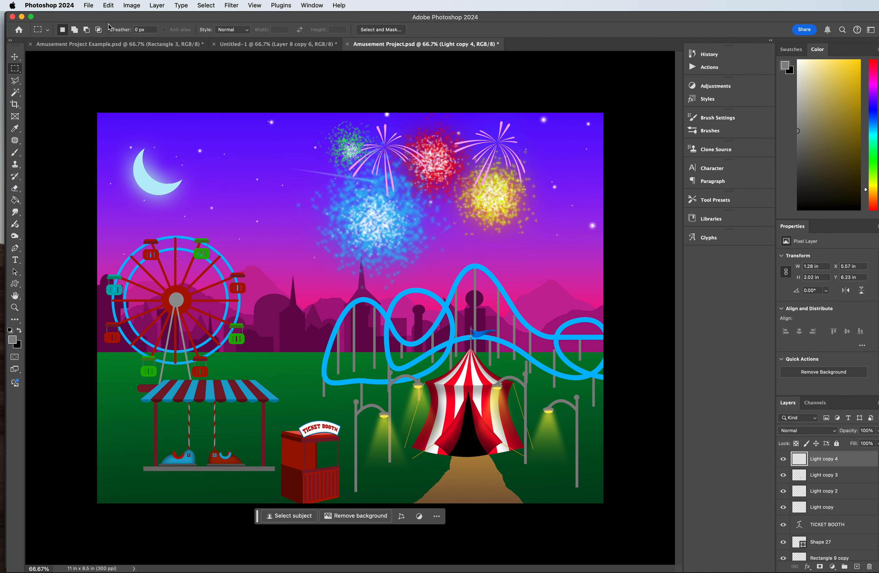
mouse_move(105, 18)
mouse_down()
mouse_move(144, 13)
mouse_move(115, 12)
mouse_up()
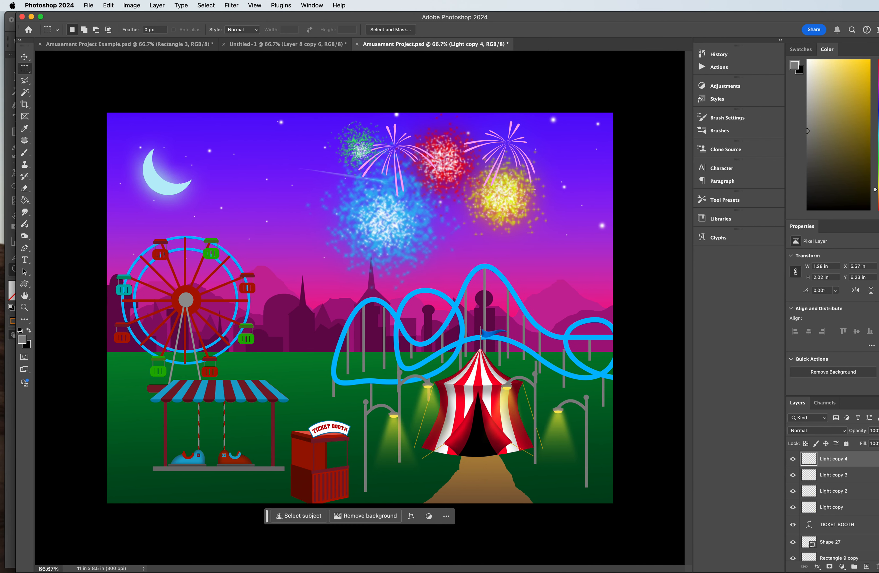